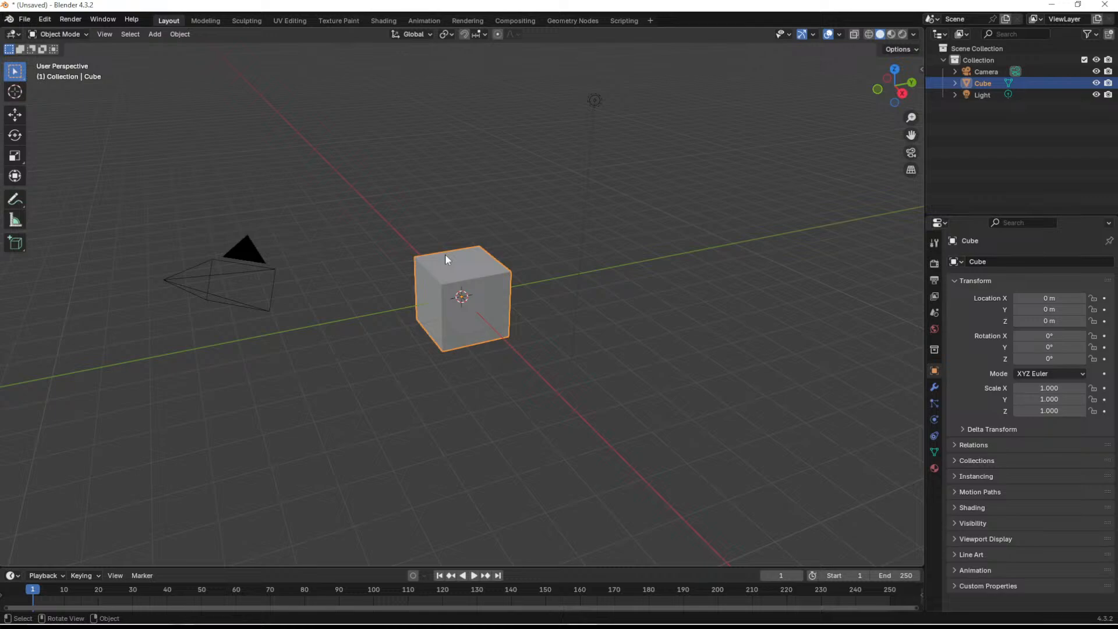
# - Delete the default cube and import the Pebble model into the scene
pyautogui.press('Delete')
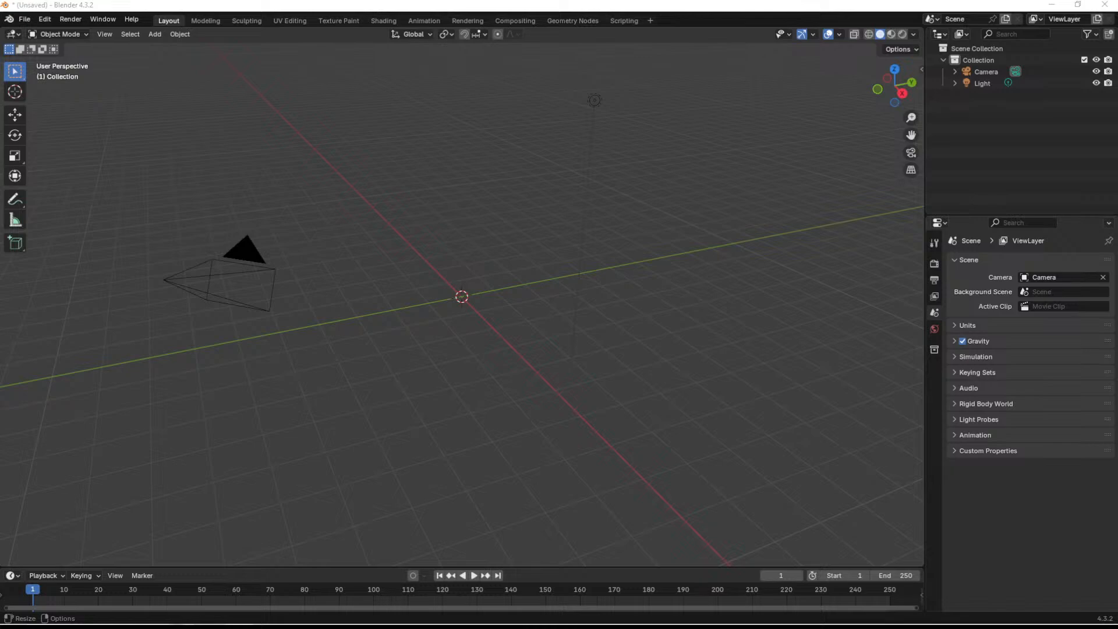
pyautogui.moveTo(590, 628); pyautogui.dragTo(0, 185)
pyautogui.moveTo(552, 395); pyautogui.dragTo(548, 378)
pyautogui.click(522, 530)
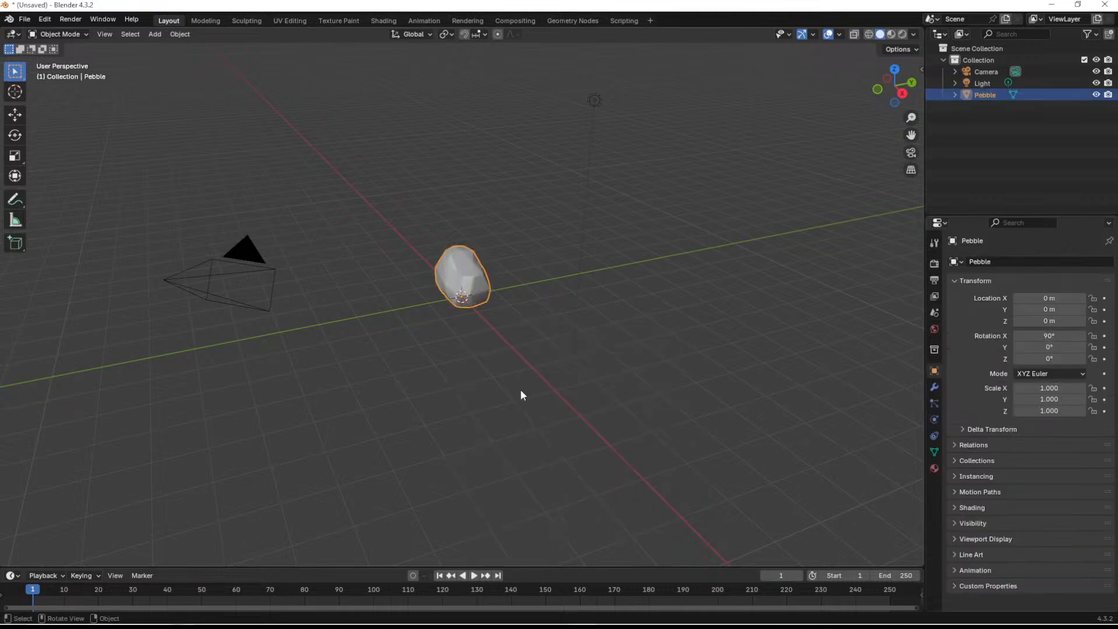
# - Play the timeline briefly, return it to frame 0 and inspect the pebble's face from the front
pyautogui.press('space')
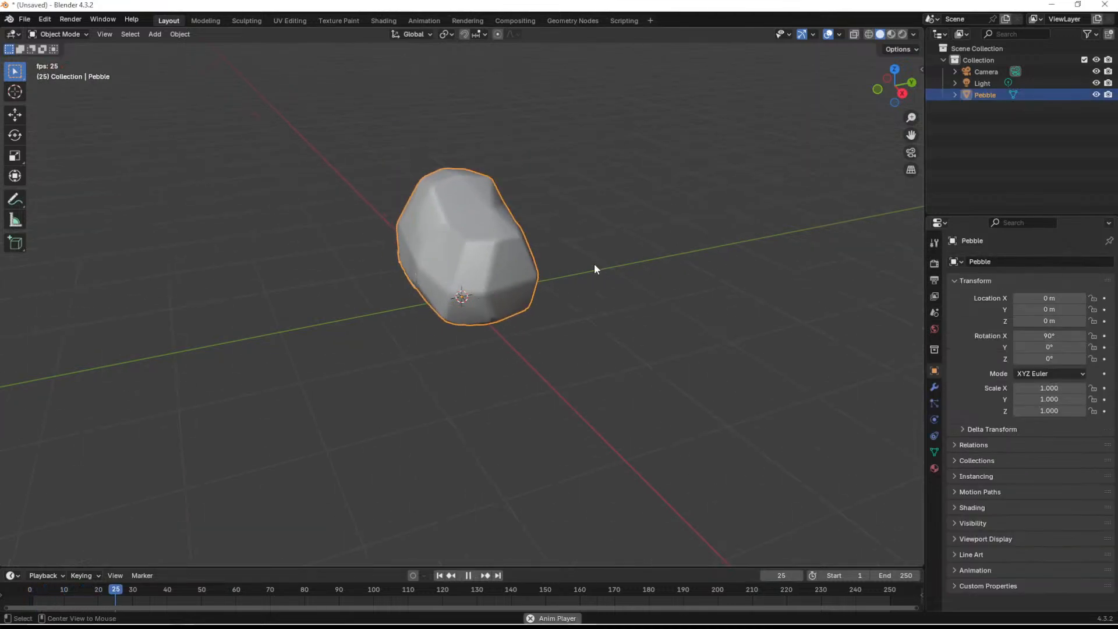
pyautogui.moveTo(494, 317); pyautogui.dragTo(509, 344, button='middle')
pyautogui.press('space')
pyautogui.moveTo(233, 587); pyautogui.dragTo(28, 587)
pyautogui.moveTo(528, 335); pyautogui.dragTo(518, 300, button='middle')
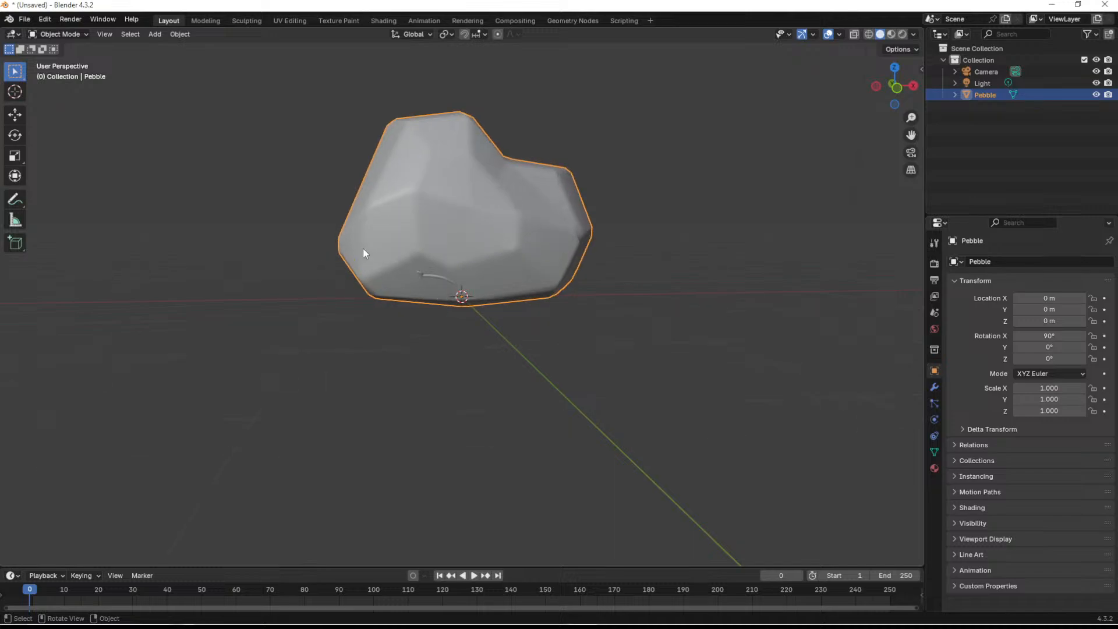
pyautogui.scroll(5, 362, 248)
pyautogui.moveTo(495, 248); pyautogui.dragTo(537, 263, button='middle')
pyautogui.scroll(-5, 404, 284)
pyautogui.moveTo(539, 226); pyautogui.dragTo(716, 321, button='middle')
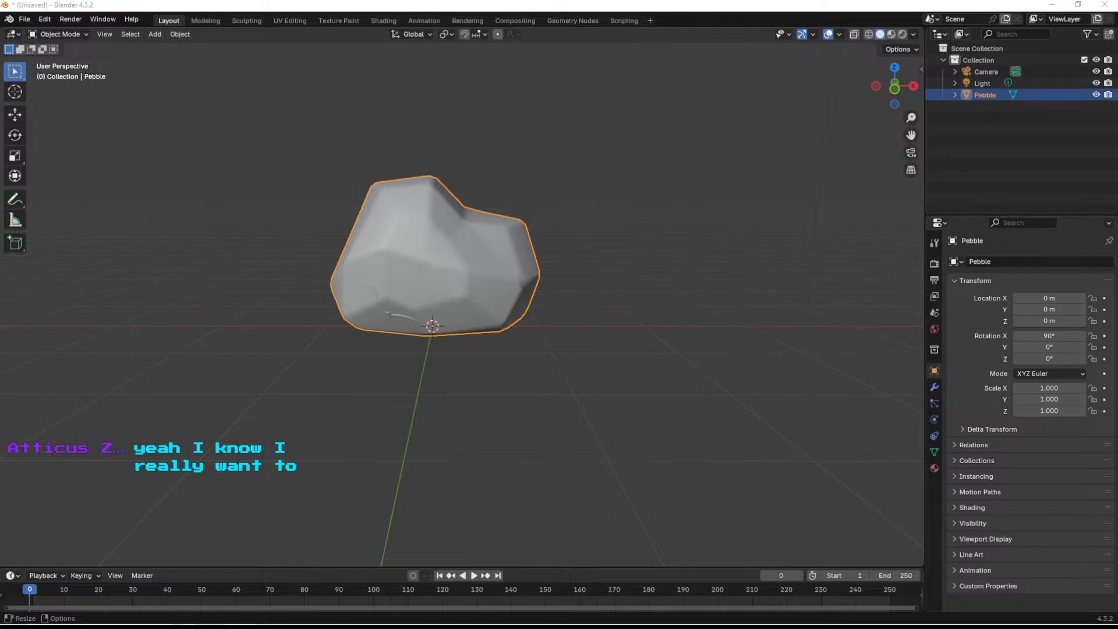
# - Import AcornBackpack.obj with the default settings and move it behind the pebble, to about Y 0.97 m and Z 1.03 m
pyautogui.moveTo(467, 299); pyautogui.dragTo(467, 300)
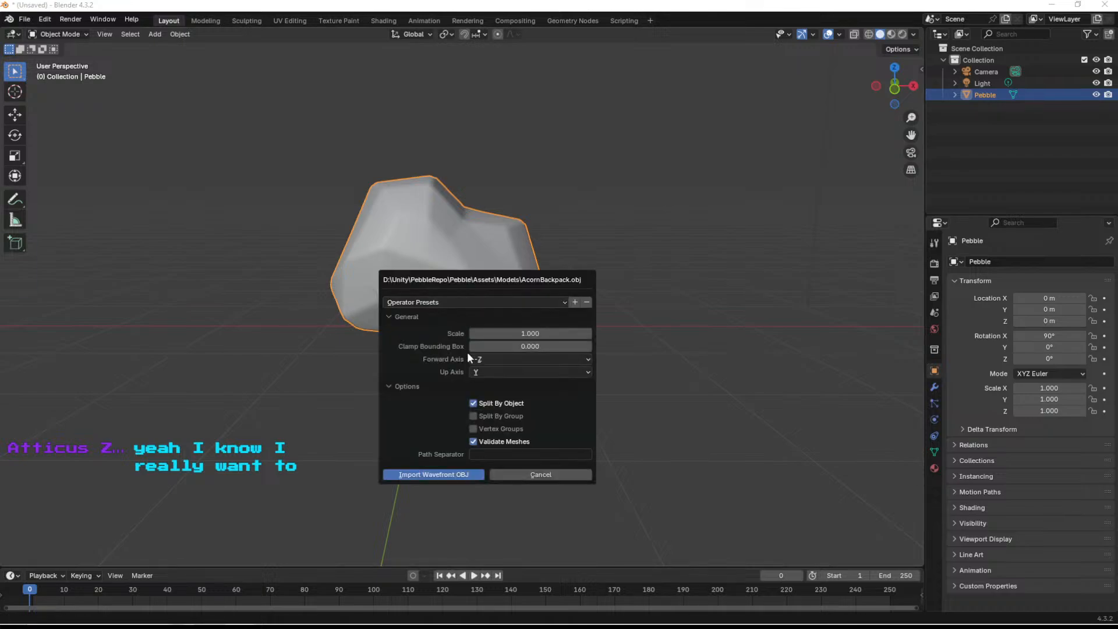
pyautogui.click(425, 476)
pyautogui.moveTo(546, 395); pyautogui.dragTo(486, 387, button='middle')
pyautogui.hotkey('shift', 'space')
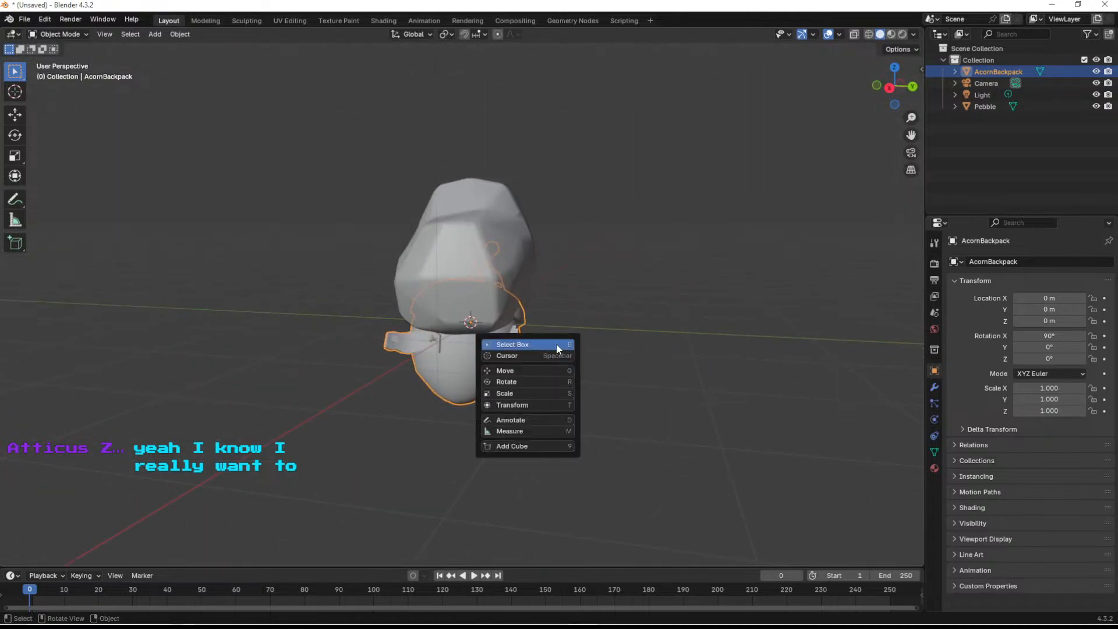
pyautogui.press('g')
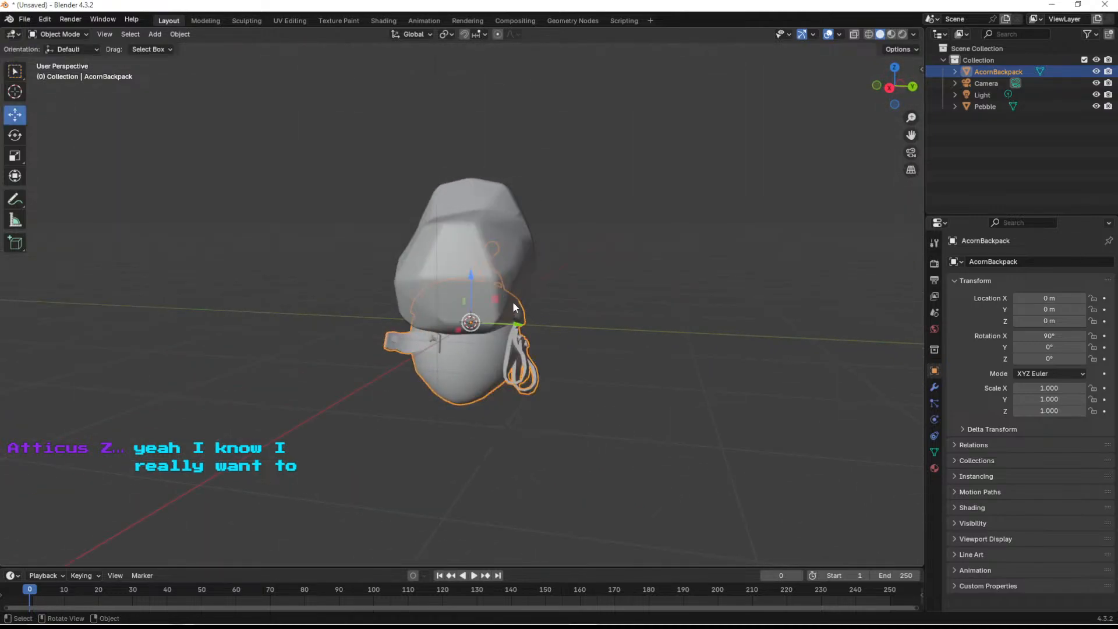
pyautogui.click(889, 88)
pyautogui.press('g')
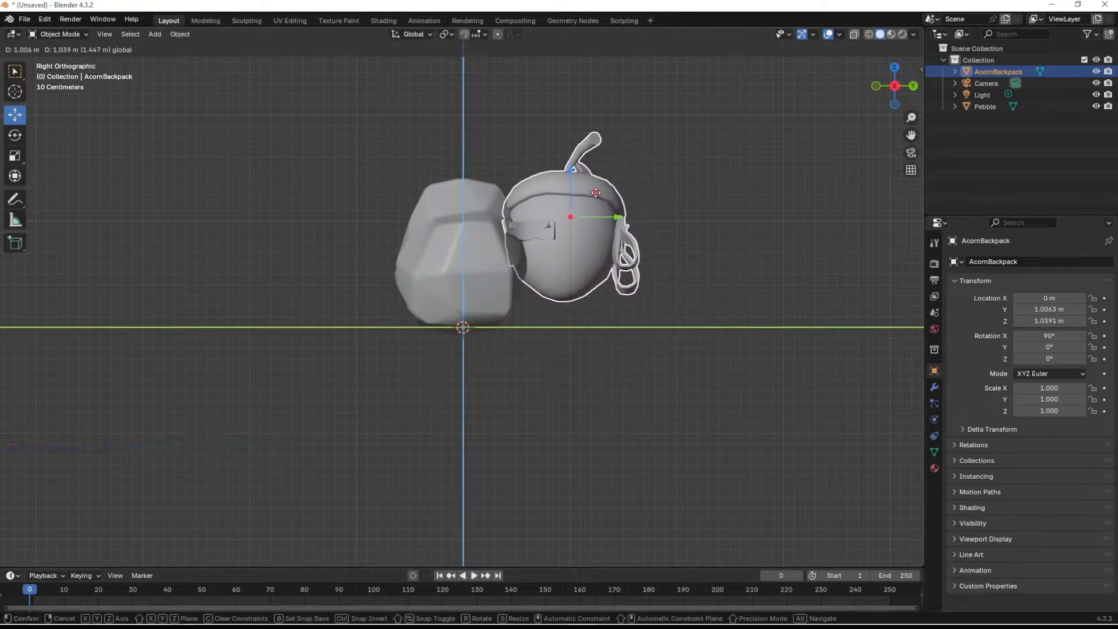
pyautogui.click(594, 193)
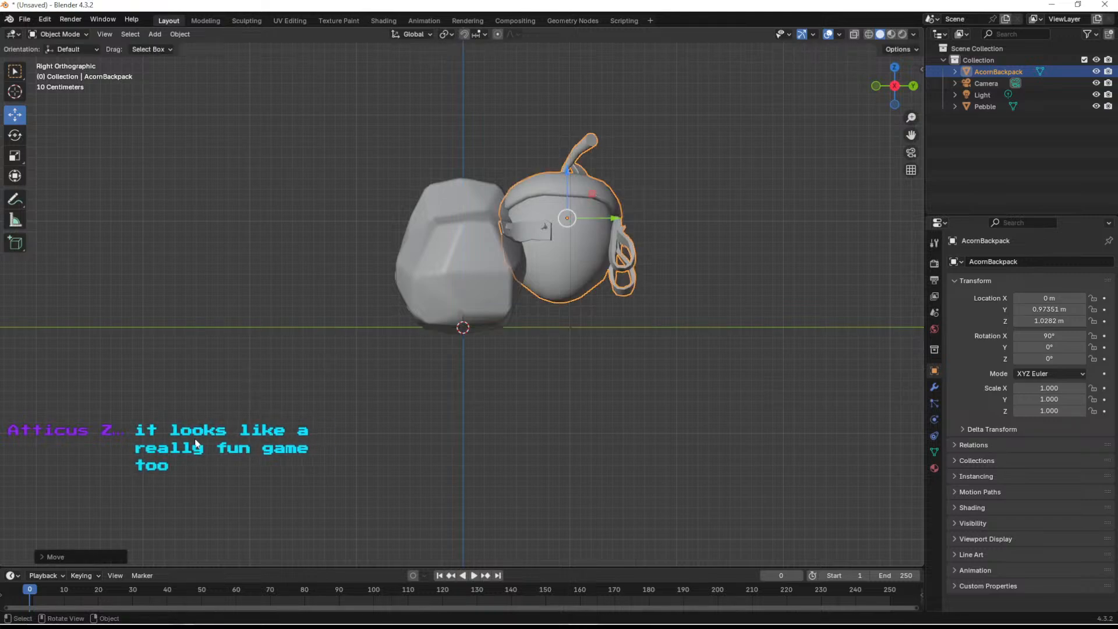
# - Refine the backpack's position against the pebble's back to about X -0.09 m, Y 1.03 m, Z 0.99 m, and deselect it
pyautogui.moveTo(757, 204); pyautogui.dragTo(491, 103, button='middle')
pyautogui.moveTo(492, 103); pyautogui.dragTo(508, 103)
pyautogui.moveTo(774, 228); pyautogui.dragTo(633, 205, button='middle')
pyautogui.moveTo(671, 170); pyautogui.dragTo(679, 183)
pyautogui.moveTo(680, 236); pyautogui.dragTo(428, 269, button='middle')
pyautogui.moveTo(353, 306); pyautogui.dragTo(687, 356, button='middle')
pyautogui.moveTo(666, 369); pyautogui.dragTo(664, 373)
pyautogui.moveTo(706, 375); pyautogui.dragTo(400, 338, button='middle')
pyautogui.scroll(-4, 665, 277)
pyautogui.click(611, 285)
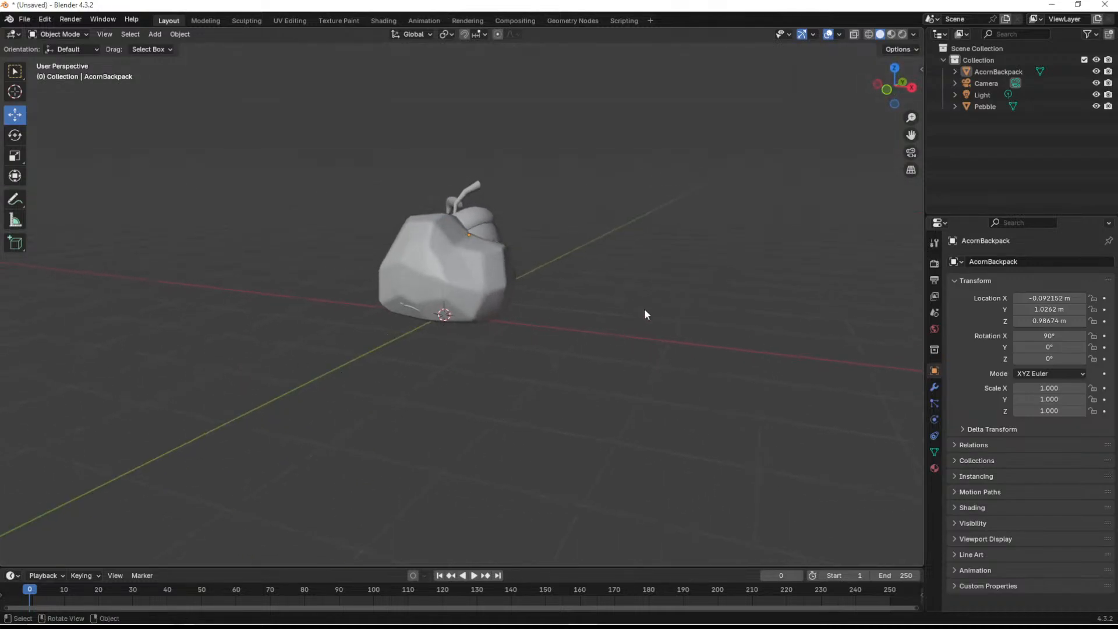
# - Examine the pebble with its acorn backpack from several angles, including the face close up
pyautogui.moveTo(833, 105); pyautogui.dragTo(601, 244, button='middle')
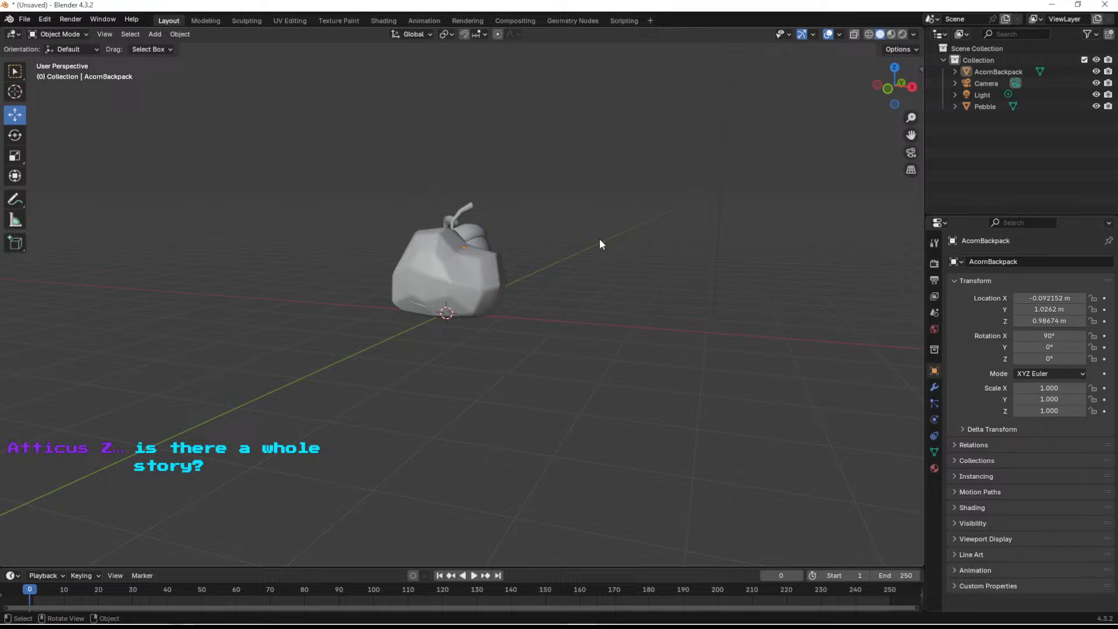
pyautogui.moveTo(517, 362)
pyautogui.mouseDown(button='middle')
pyautogui.moveTo(545, 357)
pyautogui.moveTo(531, 362)
pyautogui.mouseUp(button='middle')
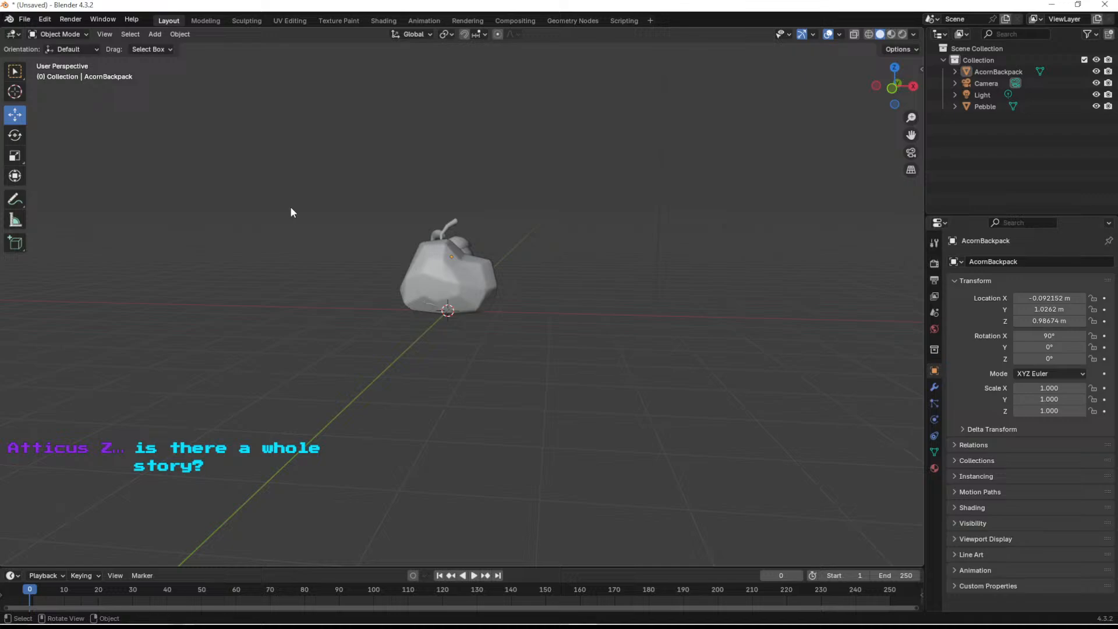
pyautogui.scroll(5, 483, 303)
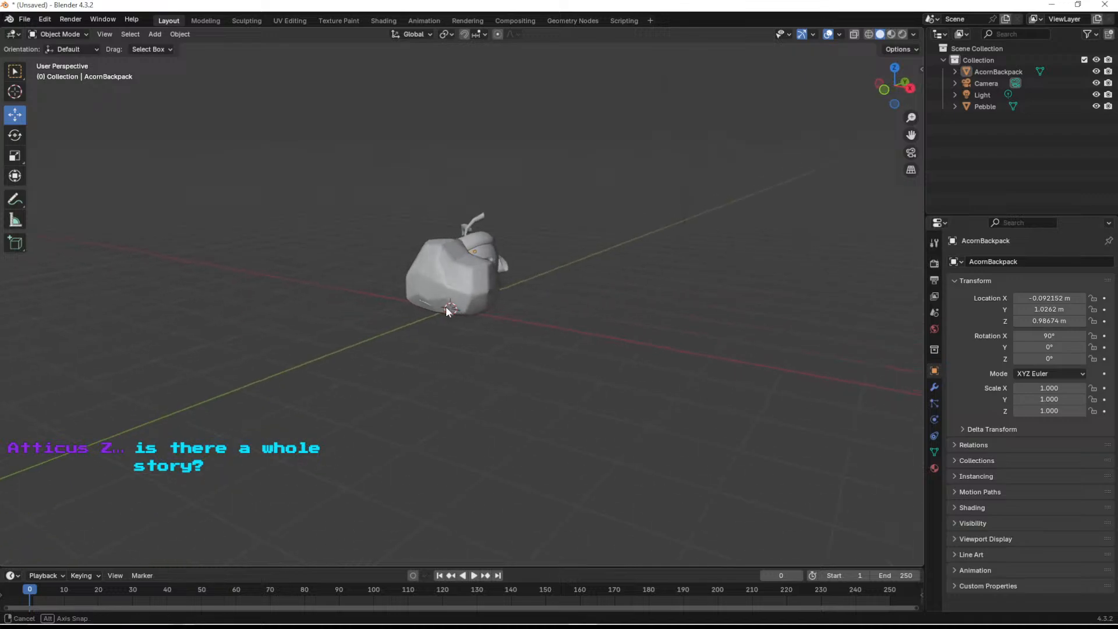
pyautogui.moveTo(489, 265); pyautogui.dragTo(428, 286, button='middle')
pyautogui.scroll(4, 442, 283)
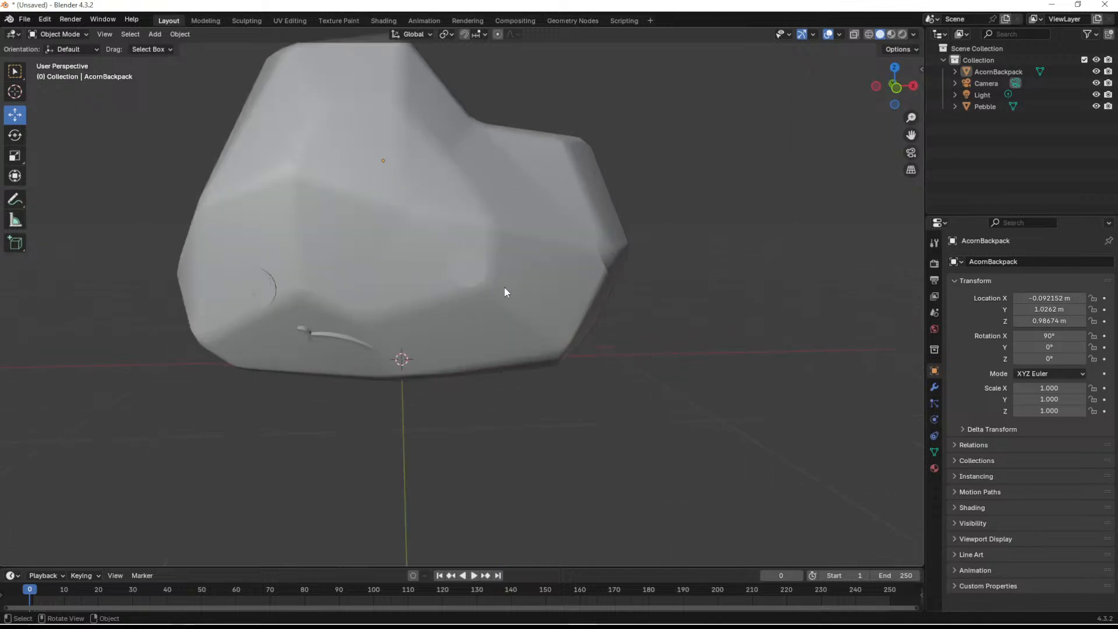
pyautogui.moveTo(466, 292)
pyautogui.mouseDown(button='middle')
pyautogui.moveTo(459, 326)
pyautogui.moveTo(422, 315)
pyautogui.moveTo(488, 290)
pyautogui.moveTo(477, 302)
pyautogui.mouseUp(button='middle')
pyautogui.scroll(-3, 439, 301)
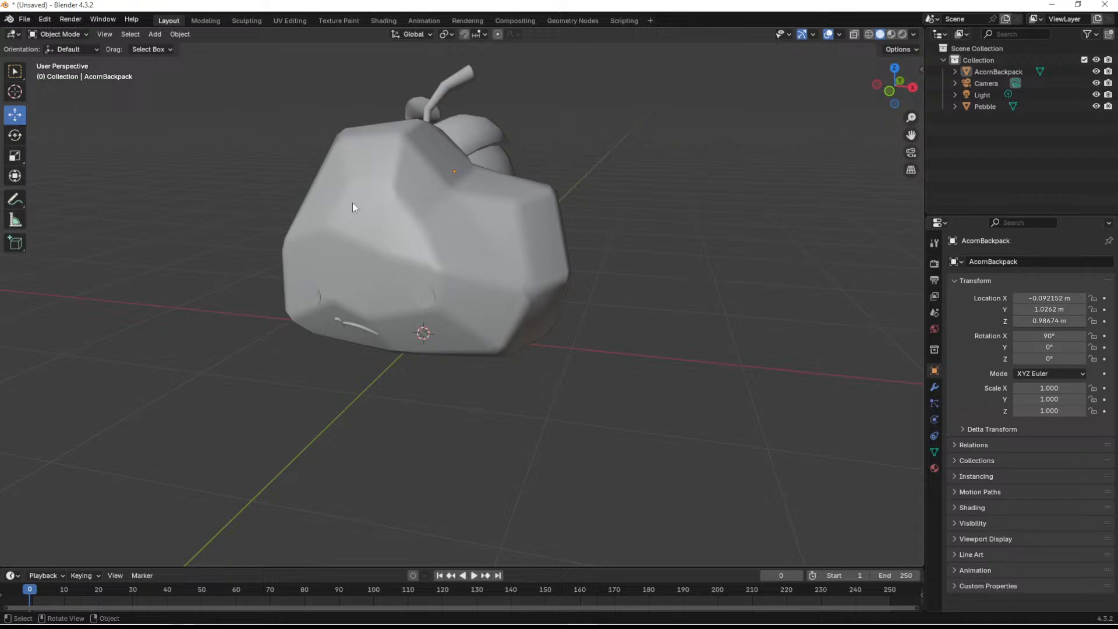
pyautogui.scroll(-3, 354, 203)
pyautogui.moveTo(386, 243); pyautogui.dragTo(441, 278, button='middle')
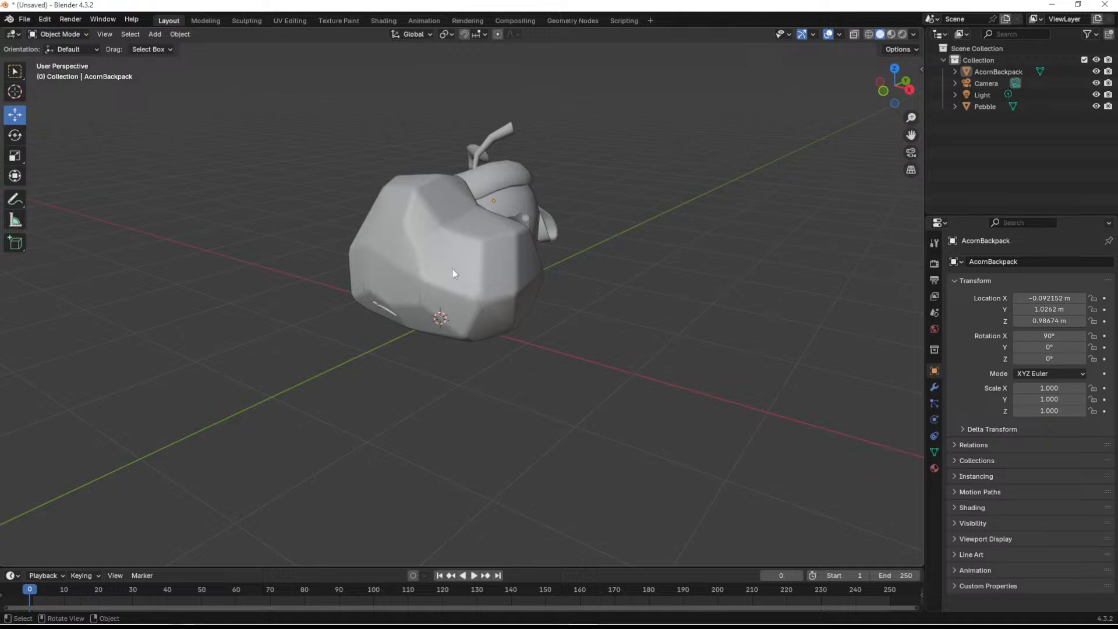
pyautogui.moveTo(667, 276); pyautogui.dragTo(603, 338, button='middle')
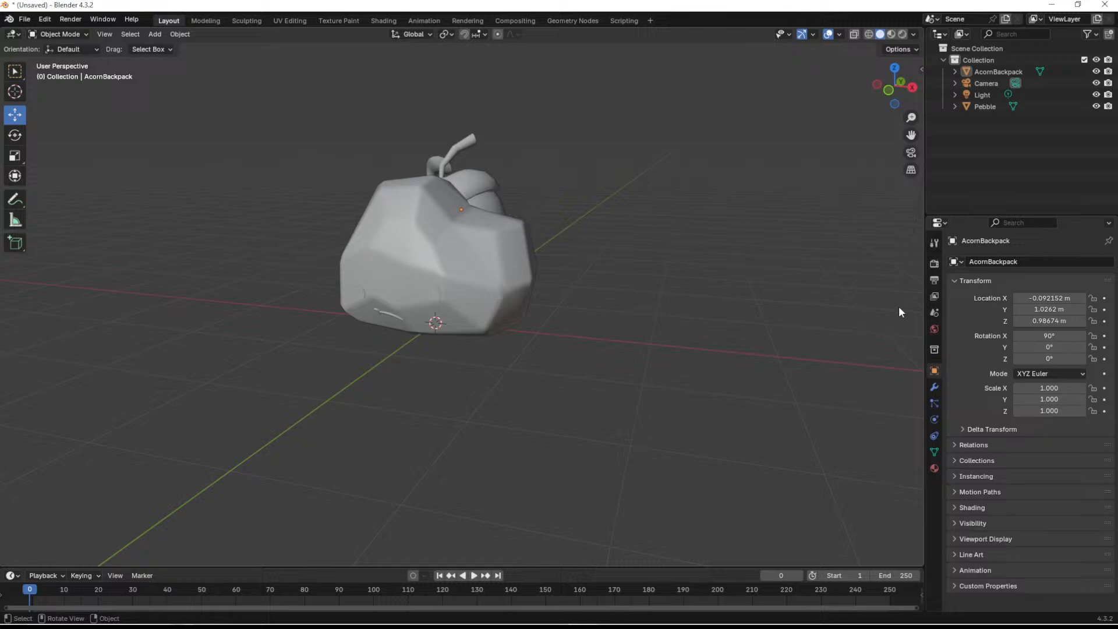
pyautogui.scroll(2, 601, 316)
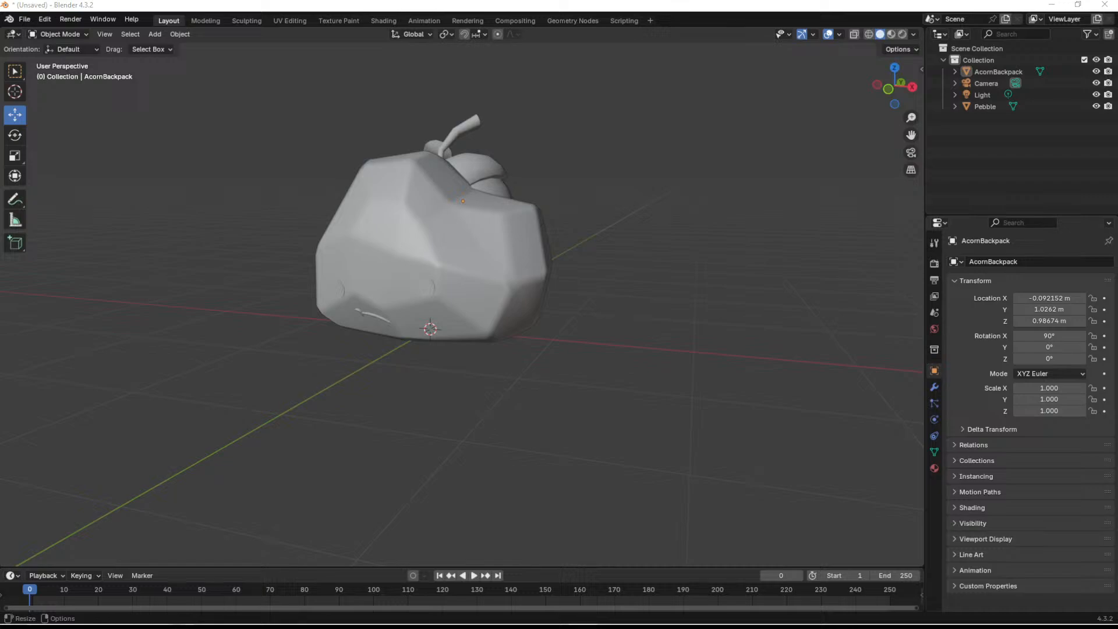
# - Import Island.fbx with the default settings and scale the island down to a small mound under the pebble
pyautogui.moveTo(51, 310); pyautogui.dragTo(267, 342)
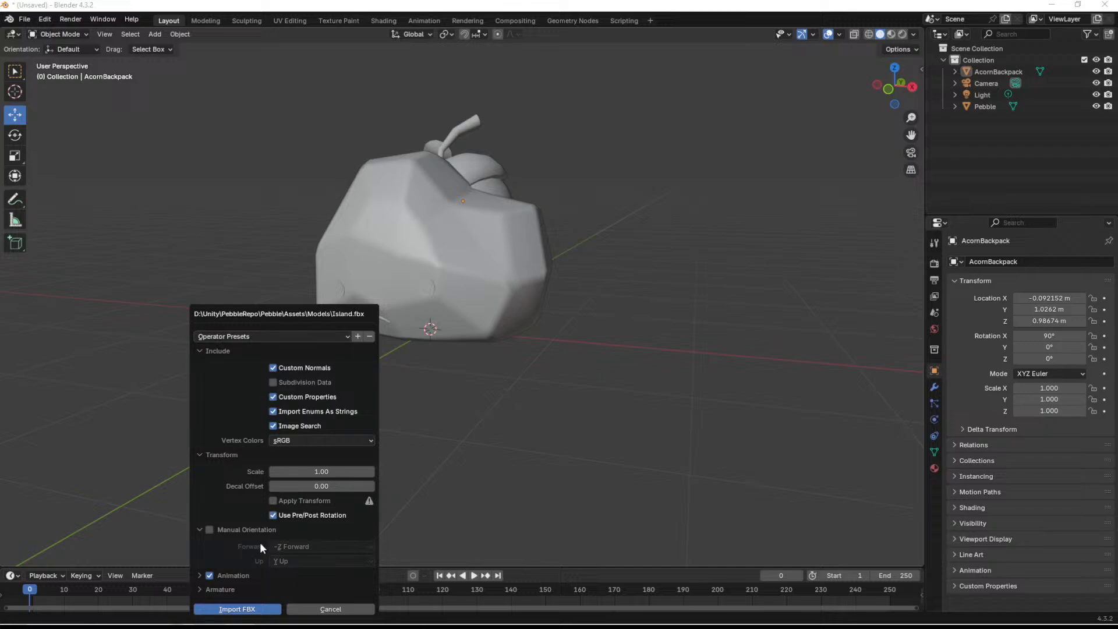
pyautogui.click(262, 604)
pyautogui.scroll(-8, 506, 282)
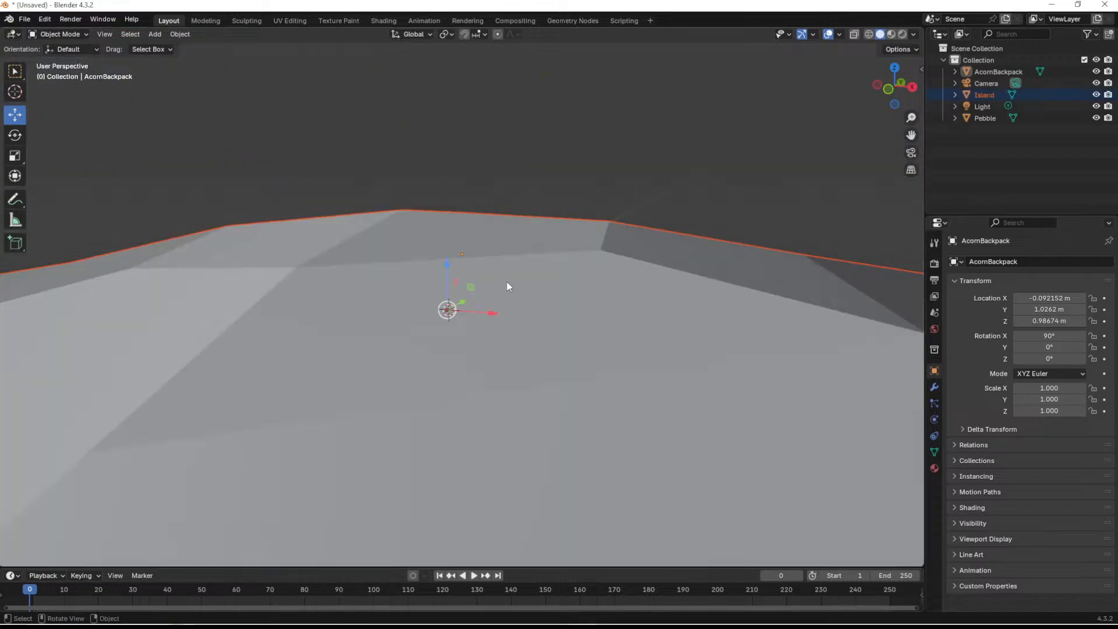
pyautogui.scroll(1, 481, 318)
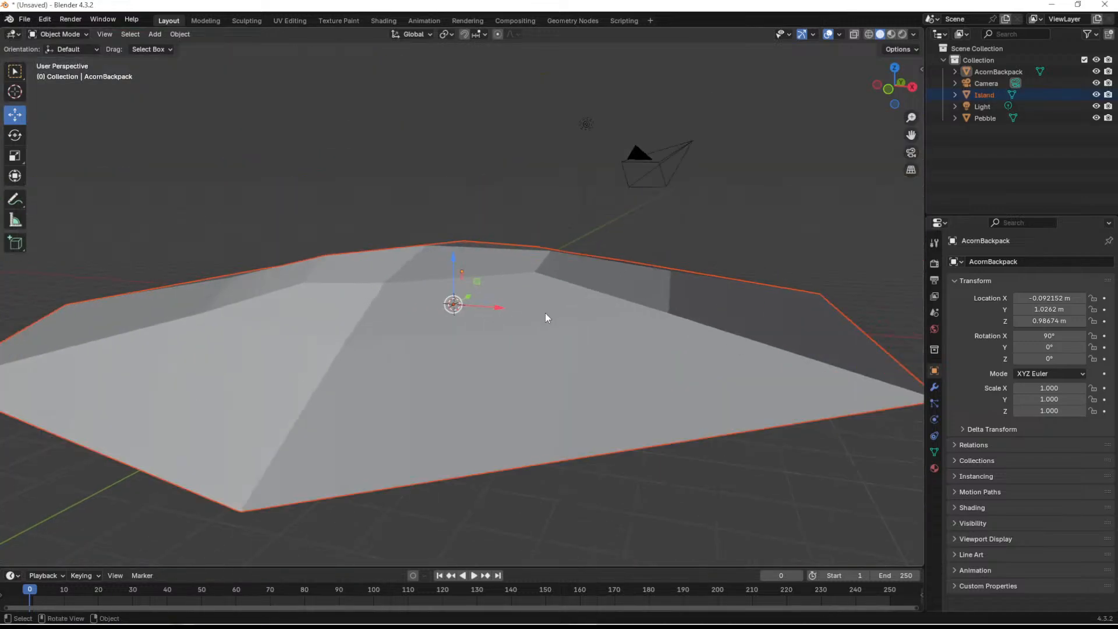
pyautogui.press('s')
pyautogui.click(463, 358)
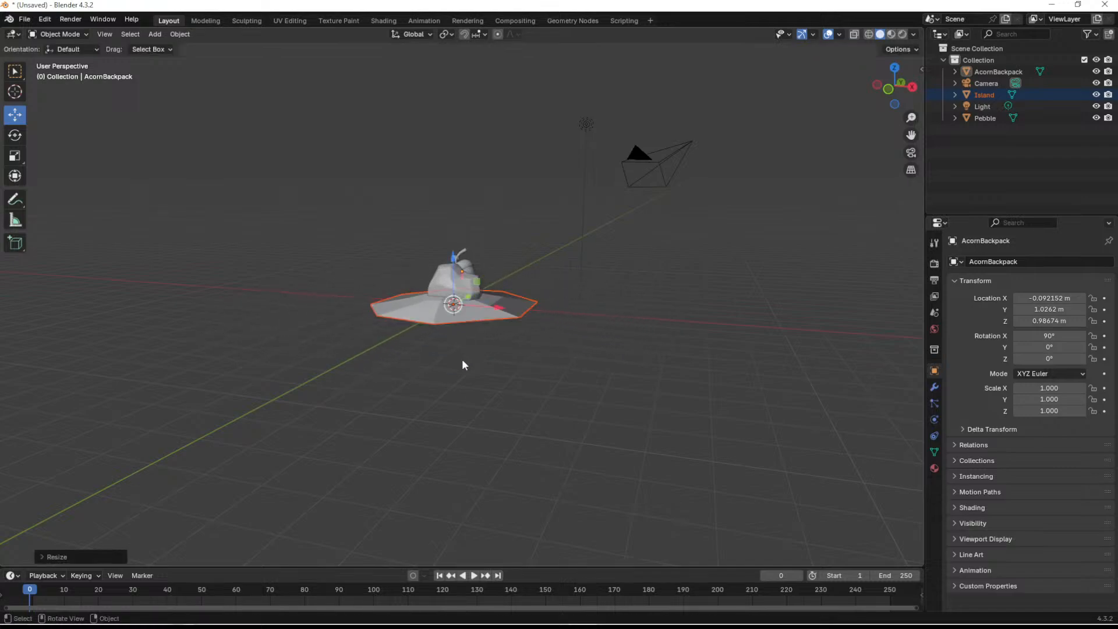
# - Parent the acorn backpack to the pebble with the Object option
pyautogui.scroll(5, 464, 363)
pyautogui.moveTo(464, 367); pyautogui.dragTo(432, 364, button='middle')
pyautogui.scroll(4, 551, 180)
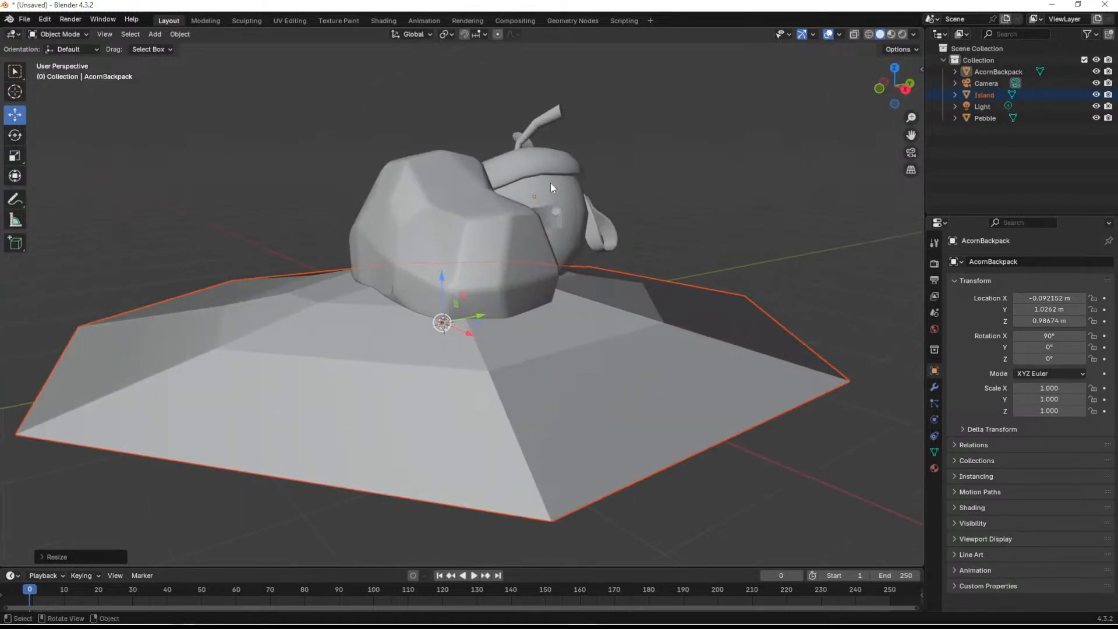
pyautogui.click(550, 183)
pyautogui.keyDown('shift'); pyautogui.click(466, 211); pyautogui.keyUp('shift')
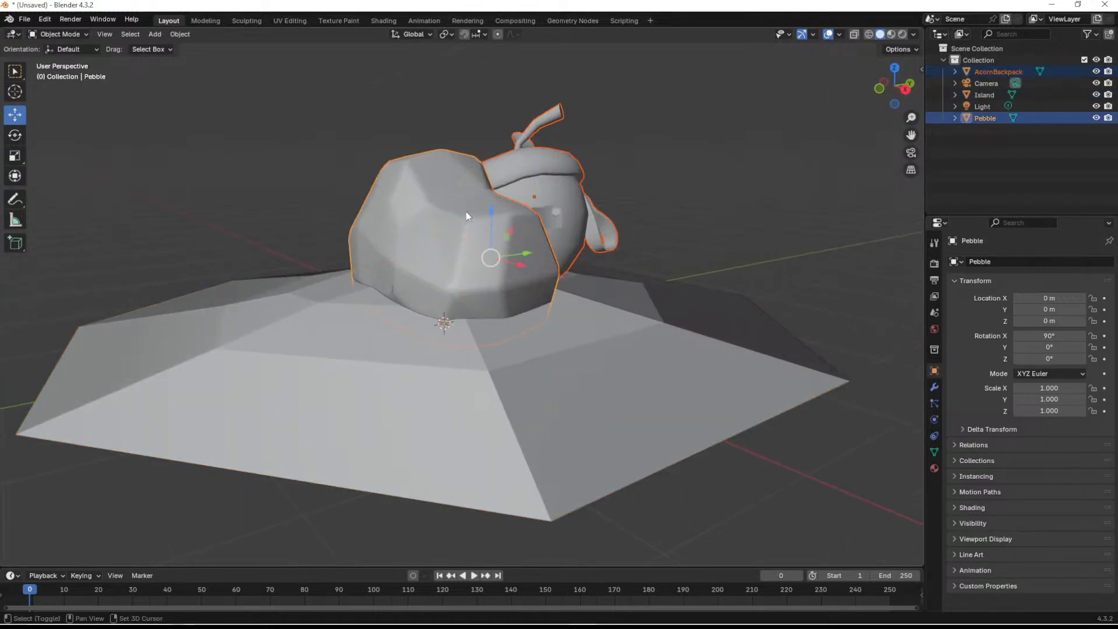
pyautogui.hotkey('ctrl', 'p')
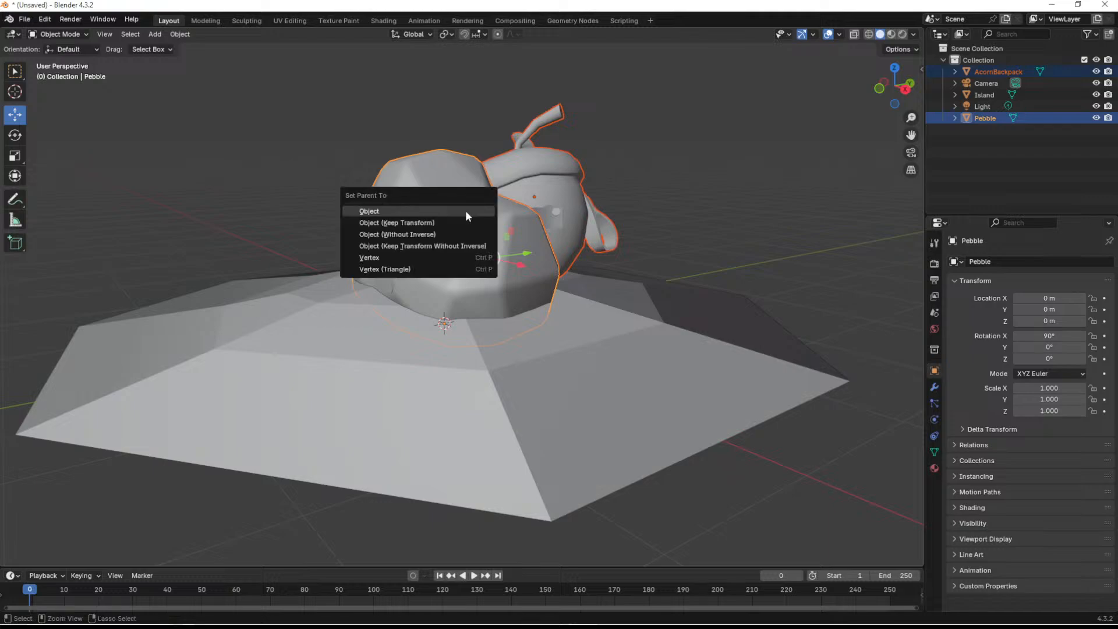
pyautogui.click(466, 211)
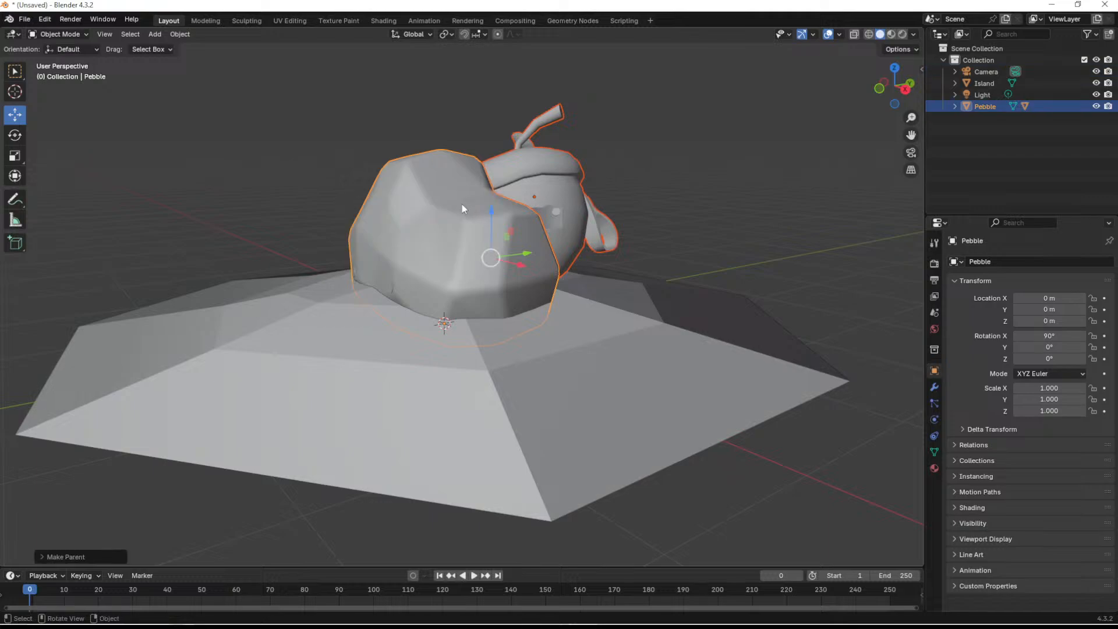
# - Raise the pebble to about Z 0.34 m so it rests on top of the island
pyautogui.moveTo(448, 282); pyautogui.dragTo(451, 243)
pyautogui.moveTo(580, 207); pyautogui.dragTo(576, 274, button='middle')
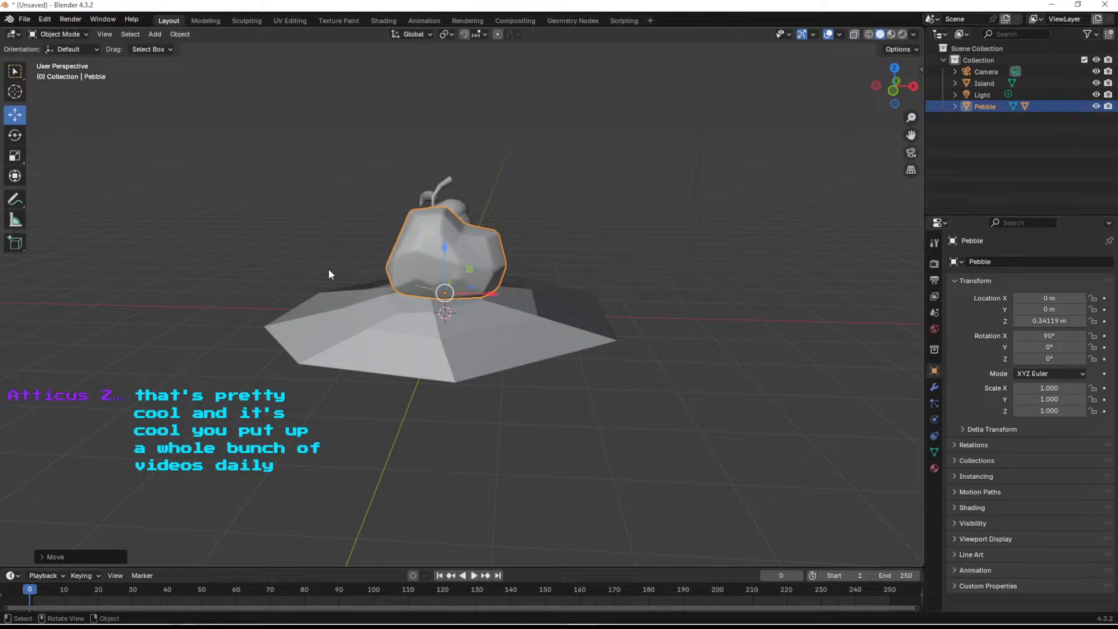
pyautogui.moveTo(626, 391)
pyautogui.mouseDown(button='middle')
pyautogui.moveTo(526, 338)
pyautogui.moveTo(629, 375)
pyautogui.moveTo(612, 385)
pyautogui.mouseUp(button='middle')
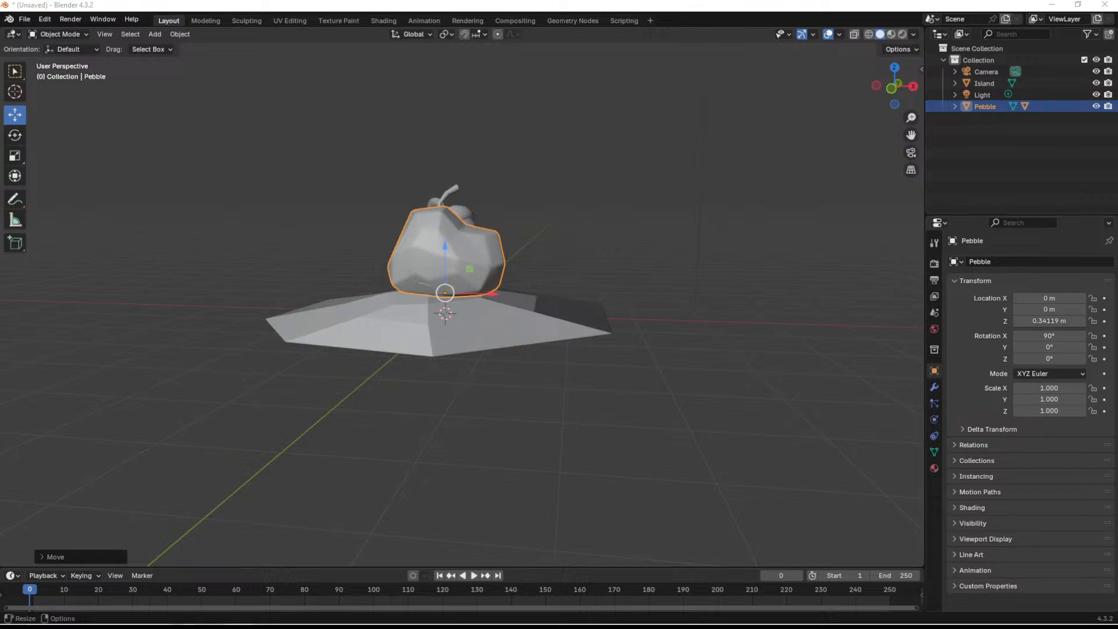
# - Import Palm_01.obj with the default settings and scale the palm tree down to about 0.245
pyautogui.moveTo(372, 320); pyautogui.dragTo(372, 321)
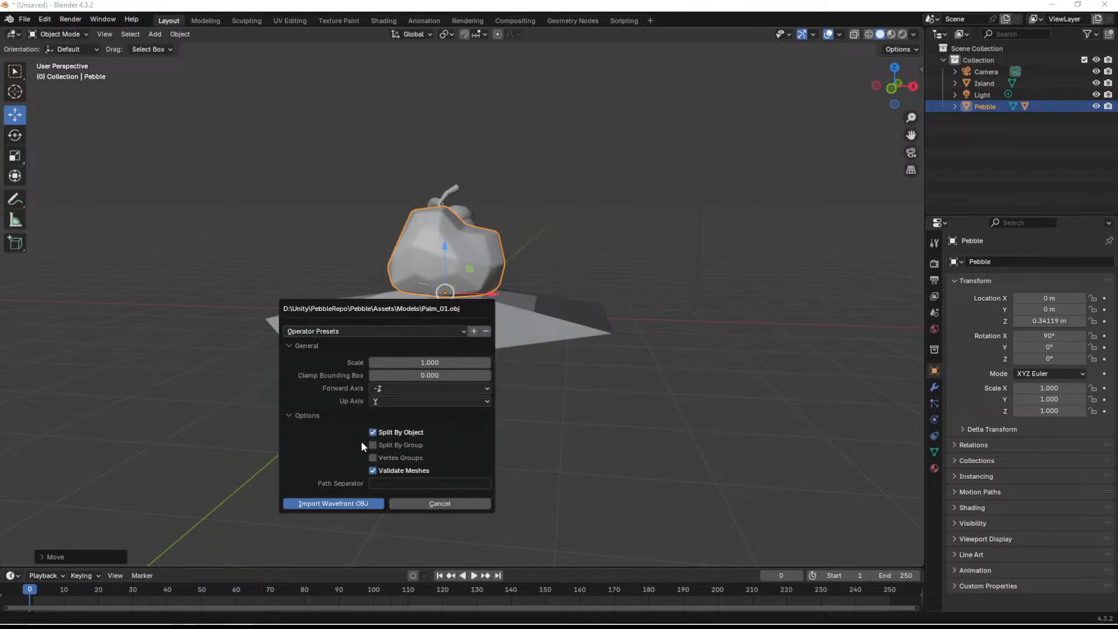
pyautogui.click(359, 505)
pyautogui.scroll(-5, 411, 407)
pyautogui.moveTo(497, 343)
pyautogui.mouseDown(button='middle')
pyautogui.moveTo(427, 342)
pyautogui.moveTo(507, 342)
pyautogui.mouseUp(button='middle')
pyautogui.press('s')
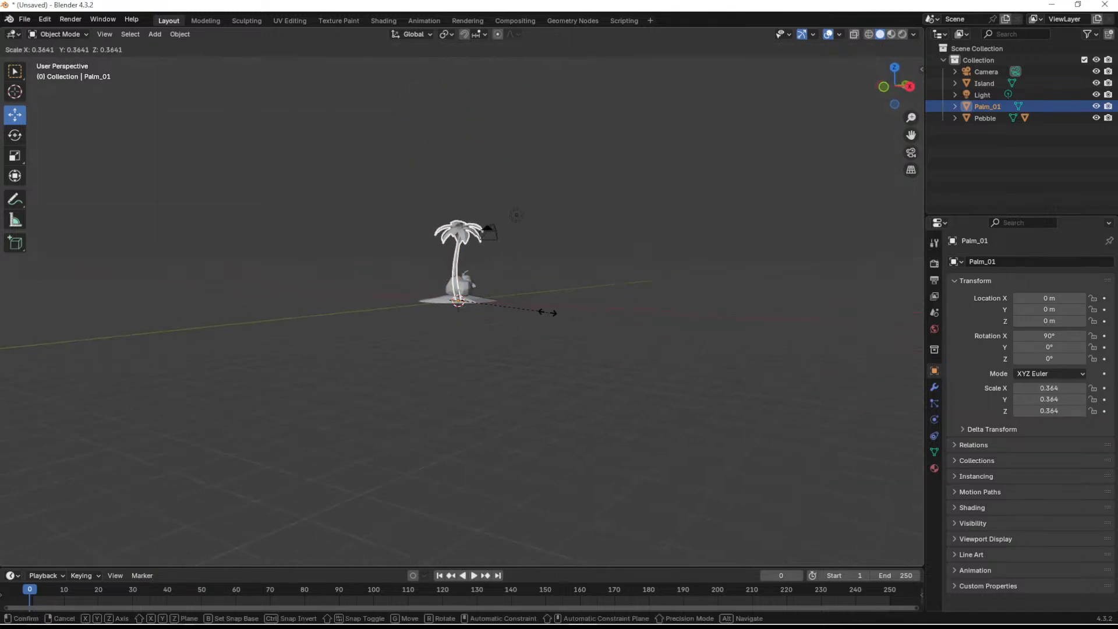
pyautogui.click(517, 315)
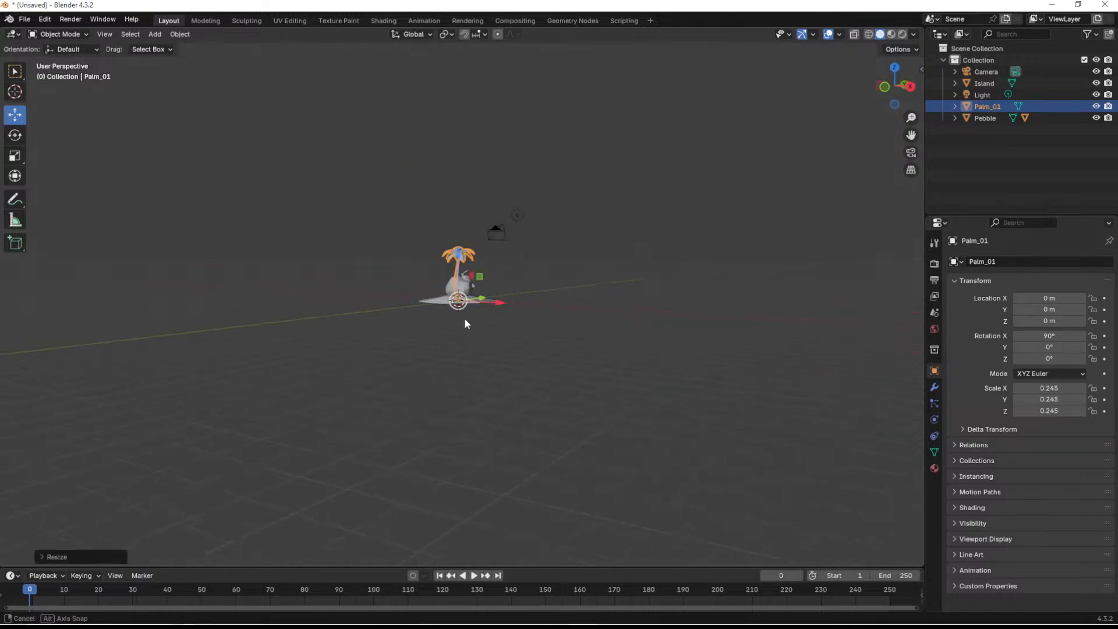
# - Move the palm tree onto the island behind and beside the pebble, to about X 1.48 m and Y 1.56 m
pyautogui.moveTo(462, 319); pyautogui.dragTo(512, 348, button='middle')
pyautogui.scroll(6, 495, 320)
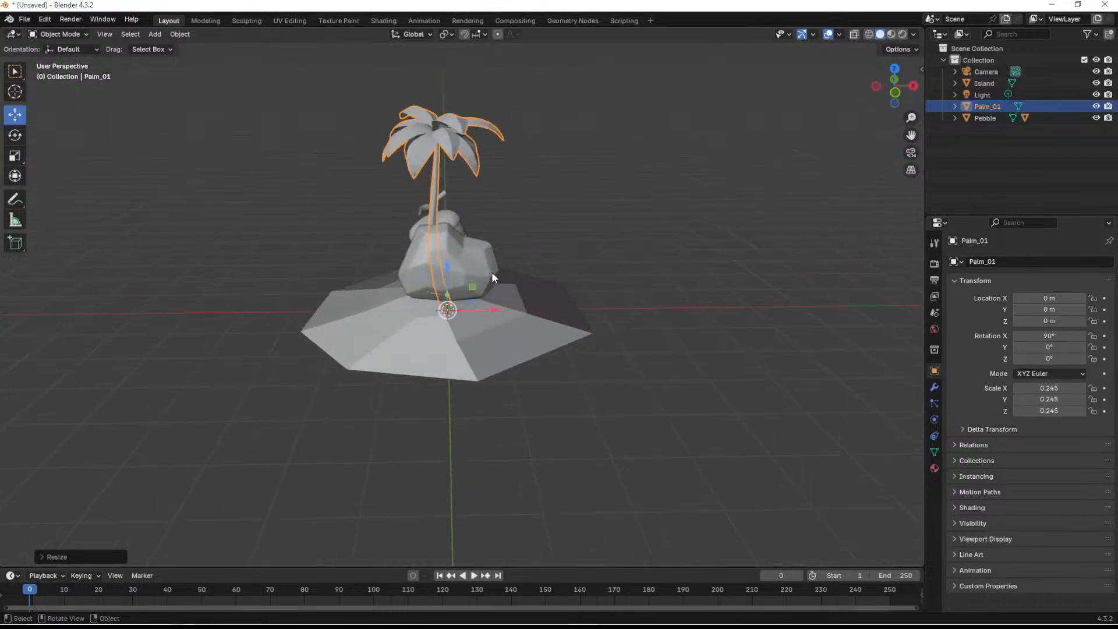
pyautogui.moveTo(492, 272)
pyautogui.mouseDown(button='middle')
pyautogui.moveTo(530, 333)
pyautogui.moveTo(487, 280)
pyautogui.mouseUp(button='middle')
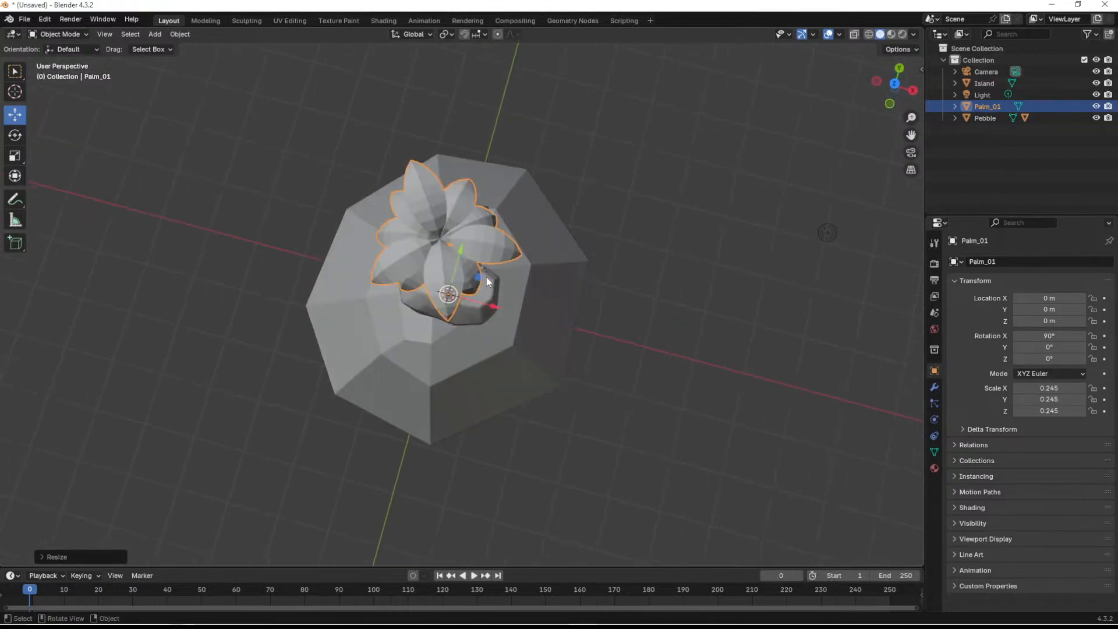
pyautogui.moveTo(487, 280); pyautogui.dragTo(574, 225)
pyautogui.moveTo(574, 226); pyautogui.dragTo(576, 308, button='middle')
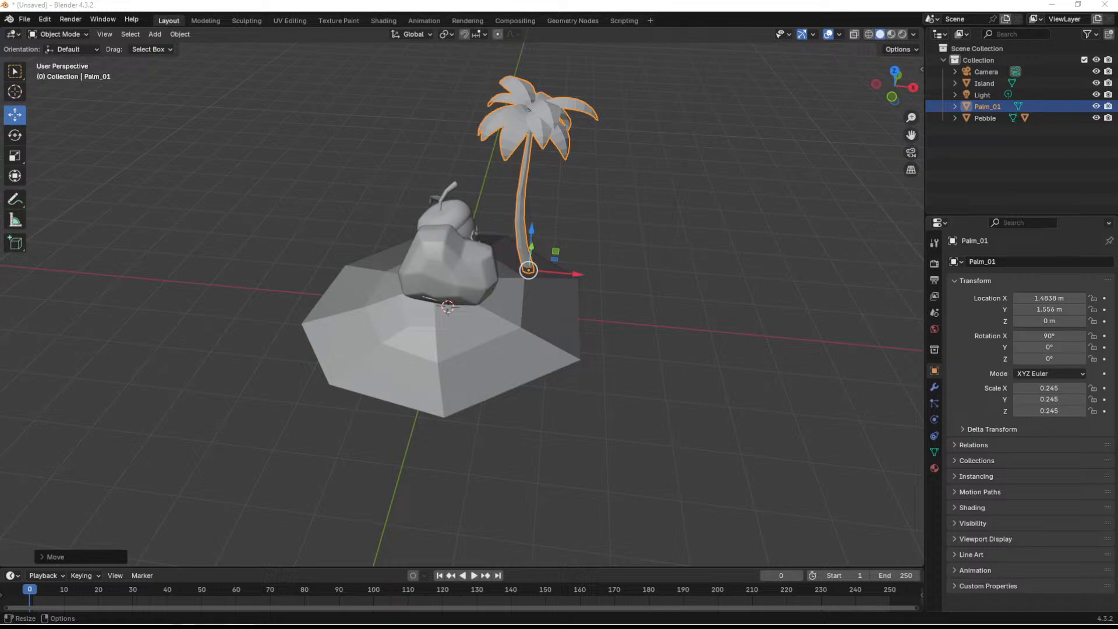
# - Import the Brush_01 model and scale it down uniformly to about 0.108
pyautogui.moveTo(395, 269); pyautogui.dragTo(395, 269)
pyautogui.click(345, 387)
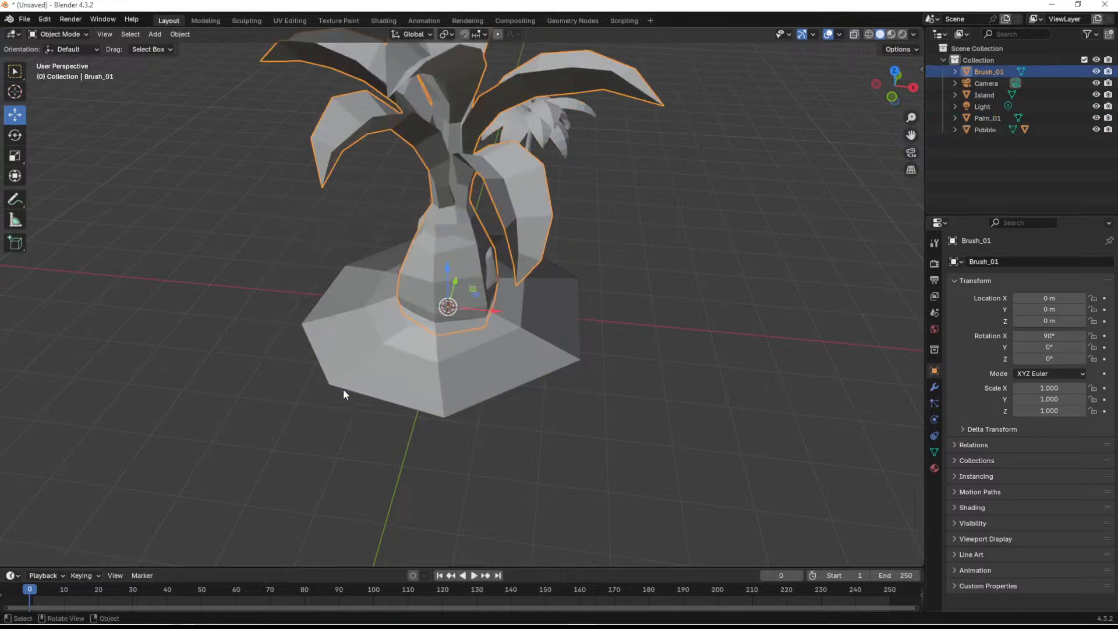
pyautogui.scroll(-3, 415, 338)
pyautogui.scroll(2, 417, 331)
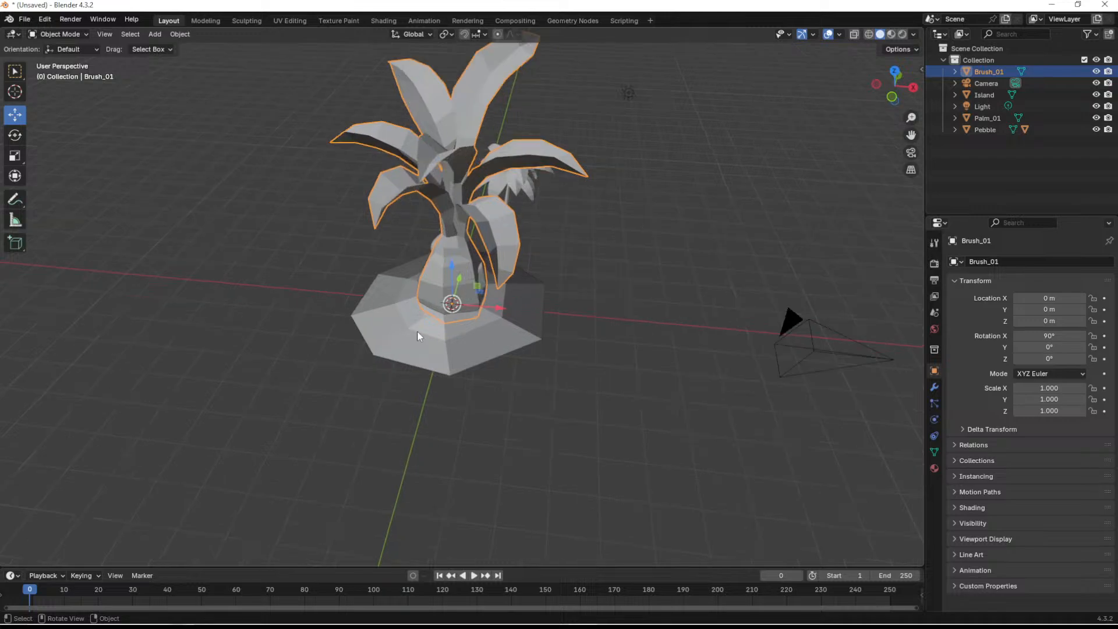
pyautogui.press('s')
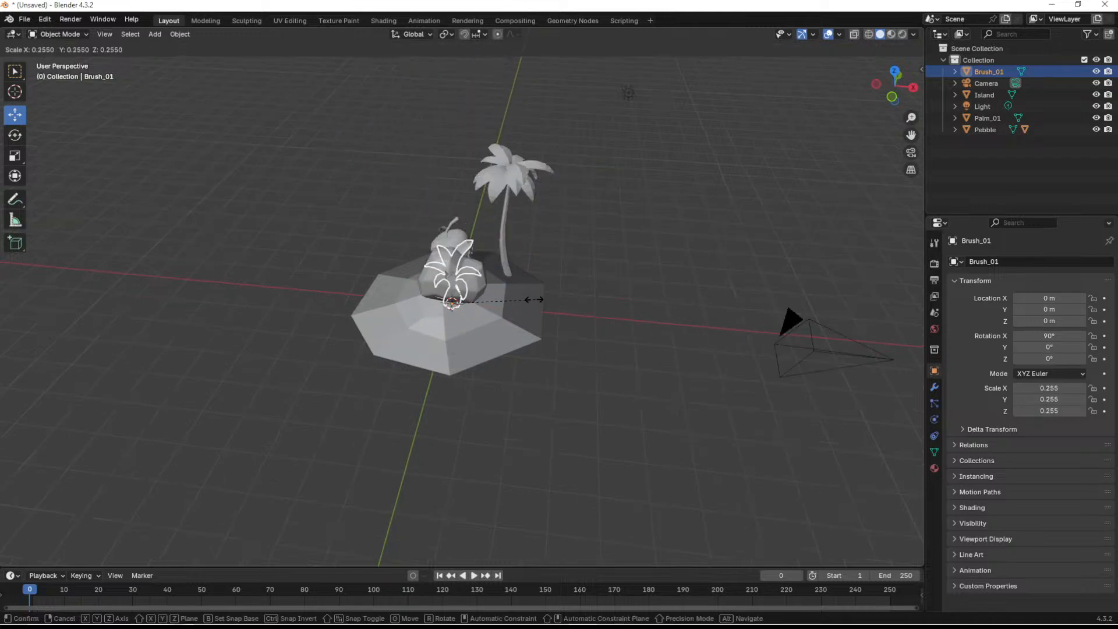
pyautogui.click(488, 303)
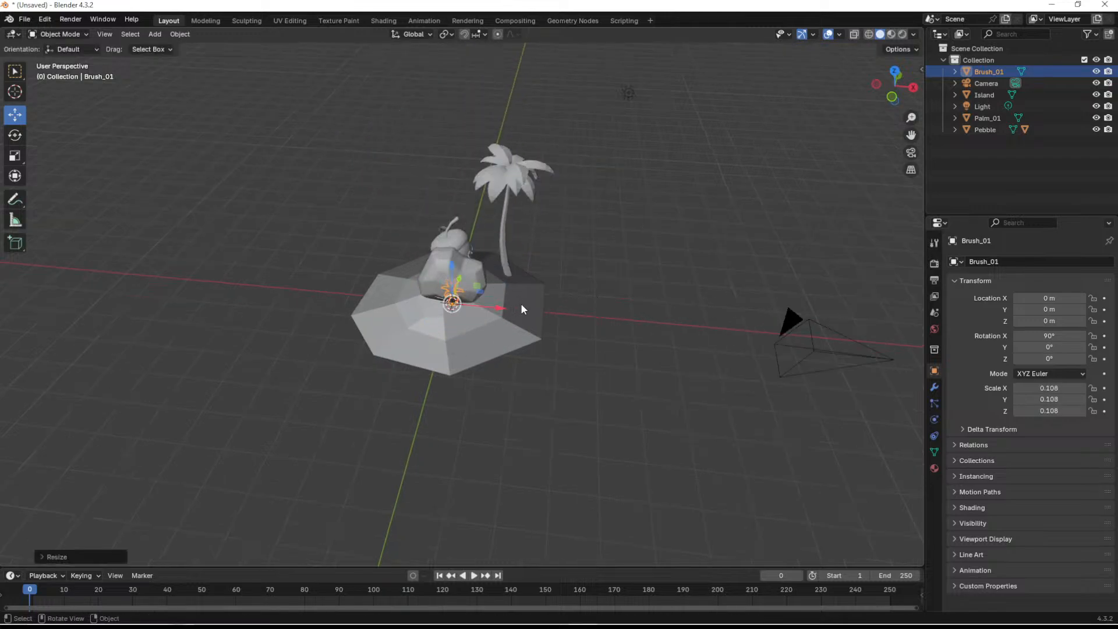
# - Move the small brush plant onto the island beside the palm trunk, to about X 1.68 m, Y 1.18 m and Z -0.12 m
pyautogui.moveTo(519, 303); pyautogui.dragTo(499, 345, button='middle')
pyautogui.press('g')
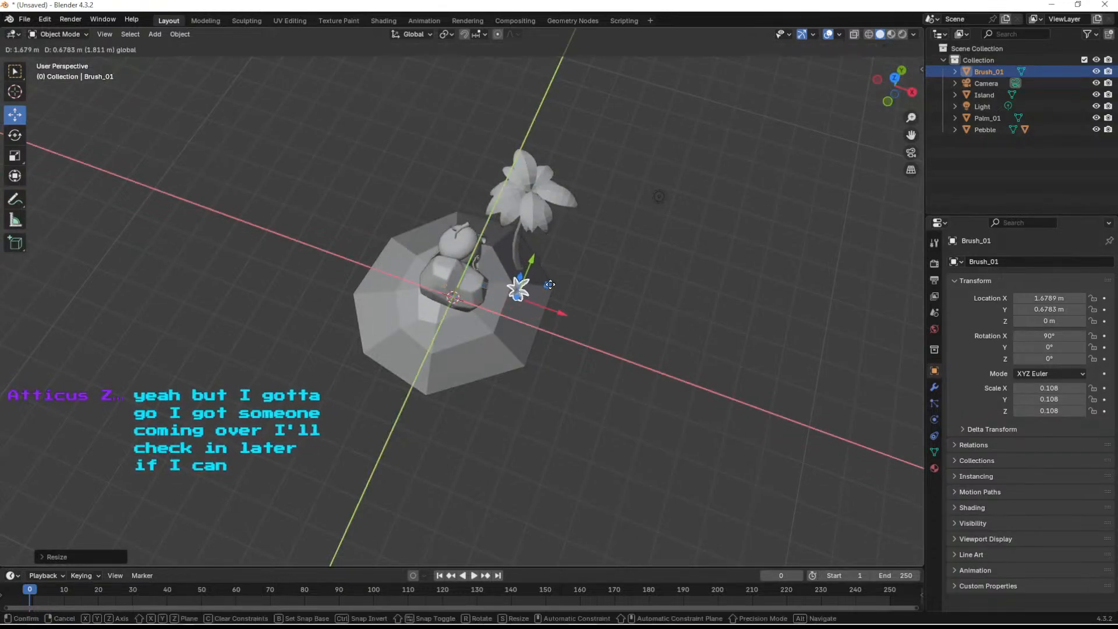
pyautogui.click(549, 284)
pyautogui.moveTo(501, 392); pyautogui.dragTo(518, 334, button='middle')
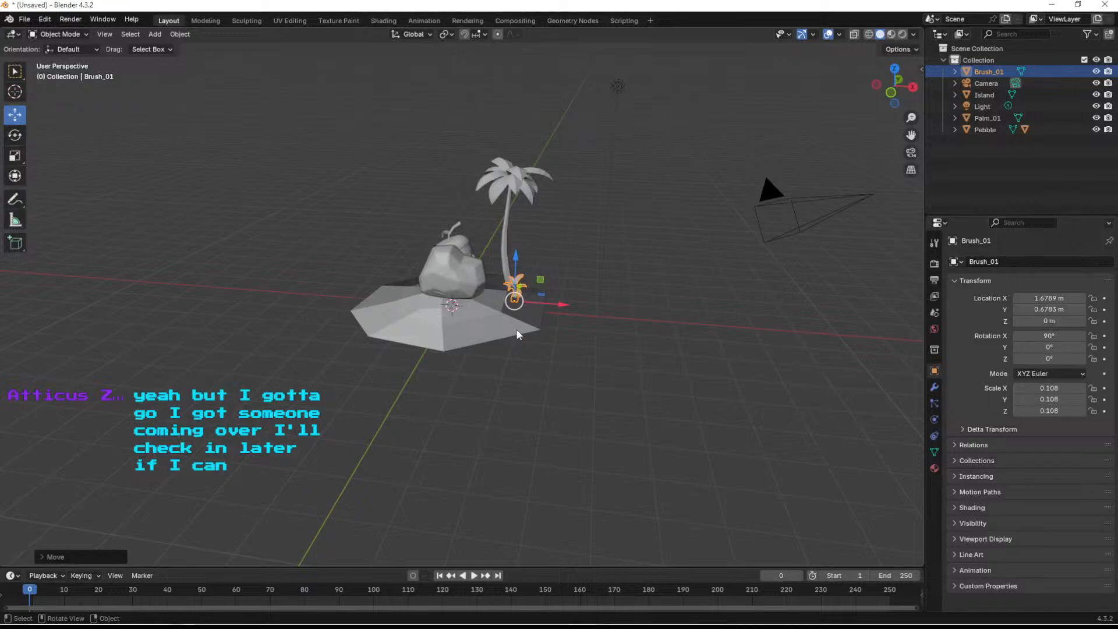
pyautogui.scroll(3, 566, 340)
pyautogui.moveTo(581, 308); pyautogui.dragTo(555, 329, button='middle')
pyautogui.press('g')
pyautogui.hotkey('shift', 'x')
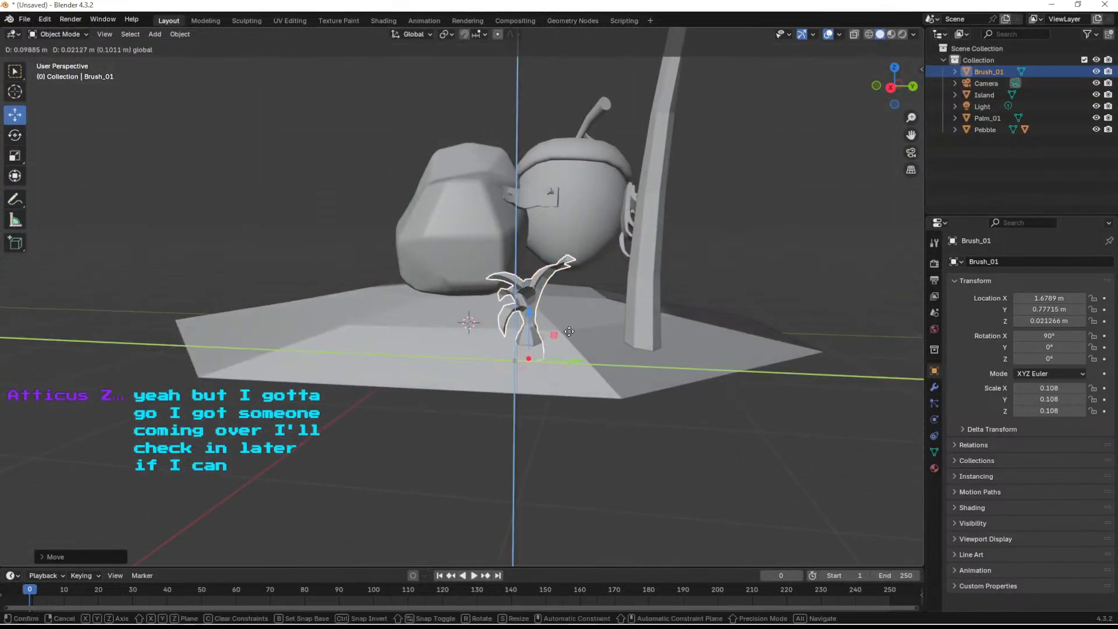
pyautogui.click(616, 356)
# - Adjust the brush plant's placement on the island slope to about Y 1.21 m and Z -0.07 m, and deselect it
pyautogui.moveTo(697, 394)
pyautogui.mouseDown(button='middle')
pyautogui.moveTo(795, 404)
pyautogui.moveTo(777, 421)
pyautogui.mouseUp(button='middle')
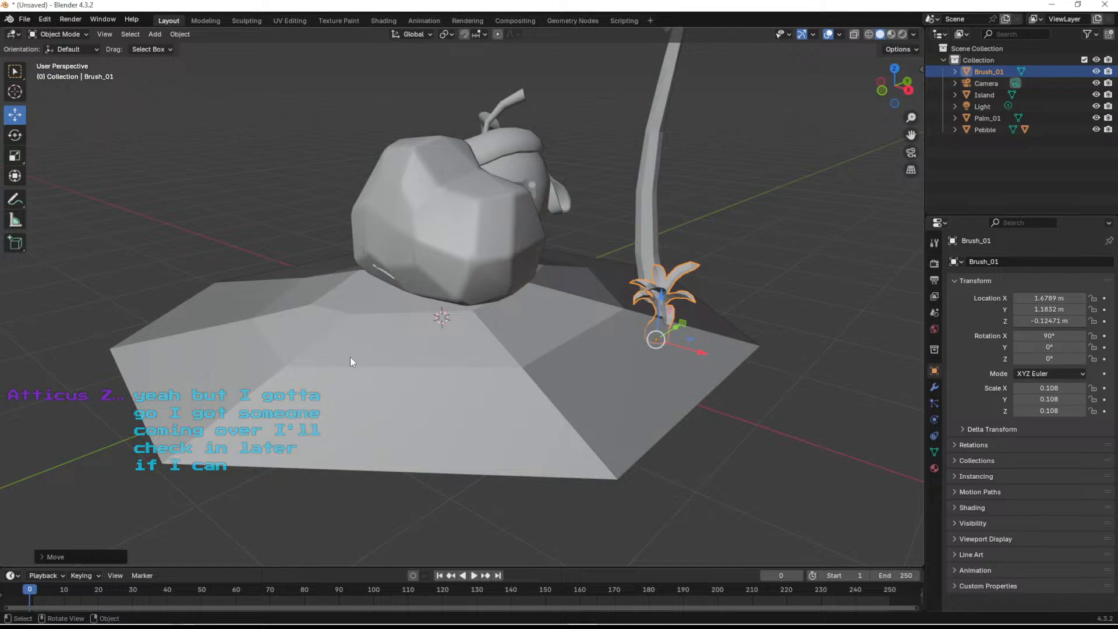
pyautogui.scroll(5, 792, 313)
pyautogui.keyDown('shift'); pyautogui.moveTo(772, 310); pyautogui.dragTo(519, 334, button='middle'); pyautogui.keyUp('shift')
pyautogui.moveTo(603, 330)
pyautogui.mouseDown(button='middle')
pyautogui.moveTo(469, 347)
pyautogui.moveTo(537, 309)
pyautogui.moveTo(531, 322)
pyautogui.mouseUp(button='middle')
pyautogui.moveTo(498, 398); pyautogui.dragTo(526, 351)
pyautogui.moveTo(527, 351)
pyautogui.mouseDown(button='middle')
pyautogui.moveTo(658, 345)
pyautogui.moveTo(504, 290)
pyautogui.mouseUp(button='middle')
pyautogui.scroll(-10, 556, 326)
pyautogui.scroll(5, 503, 289)
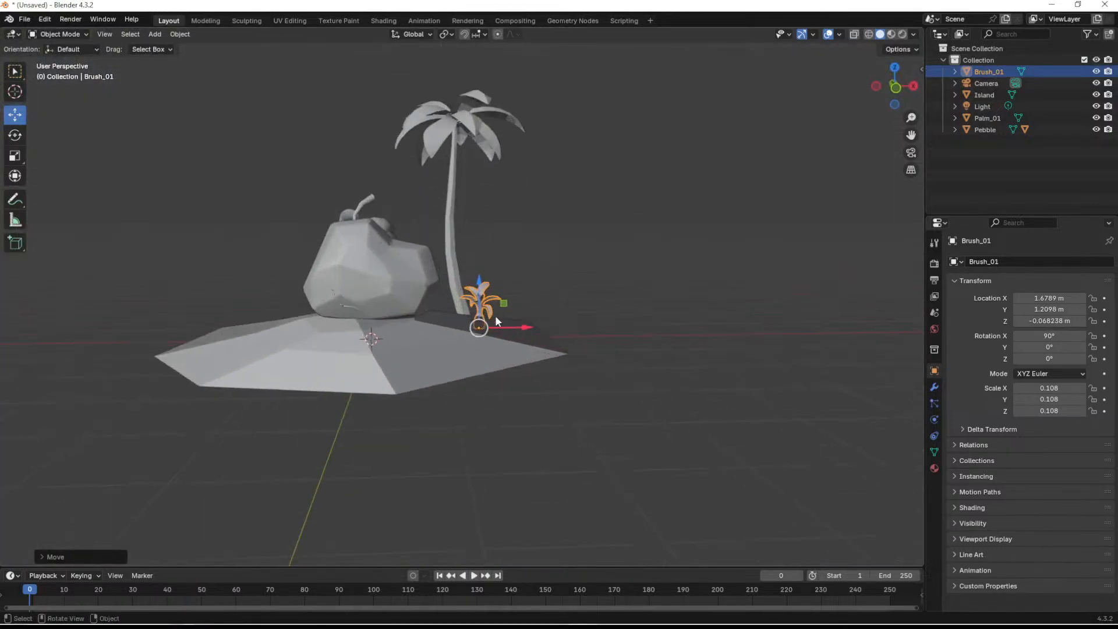
pyautogui.click(533, 191)
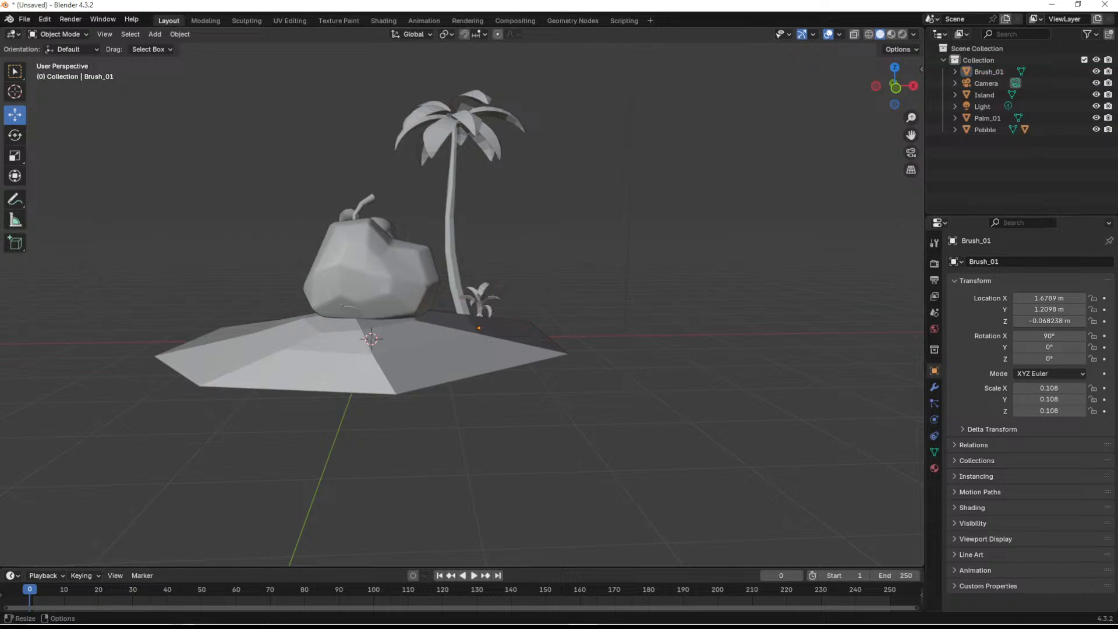
# - Add a mesh plane at the origin and scale it up to about 87.3 as the flat surface around the island
pyautogui.scroll(-4, 441, 330)
pyautogui.moveTo(442, 330); pyautogui.dragTo(379, 361, button='middle')
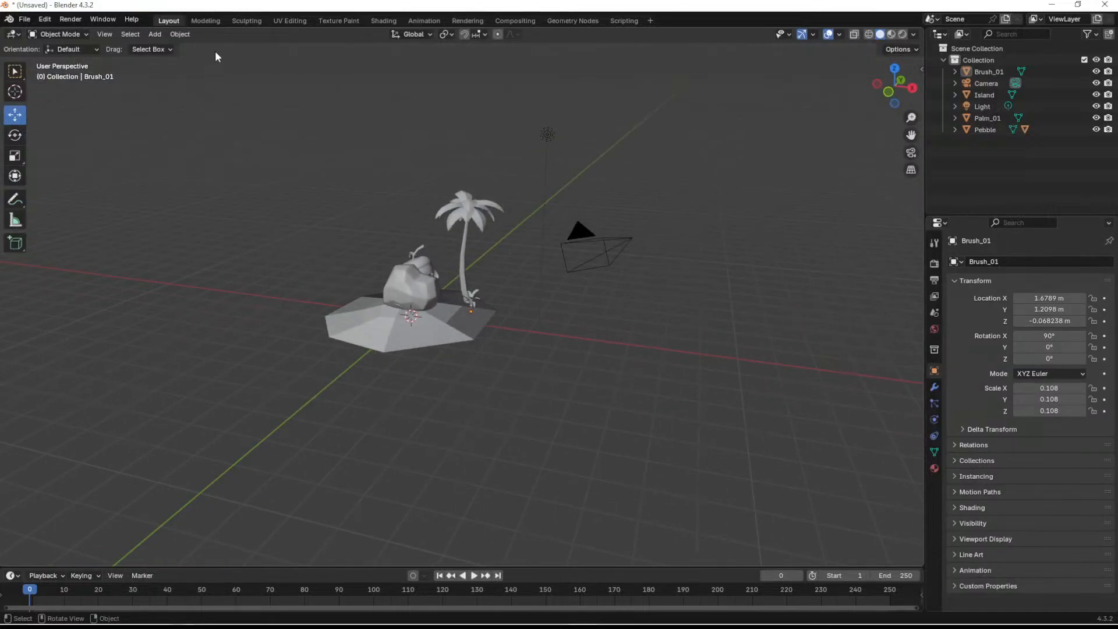
pyautogui.click(162, 36)
pyautogui.moveTo(183, 49)
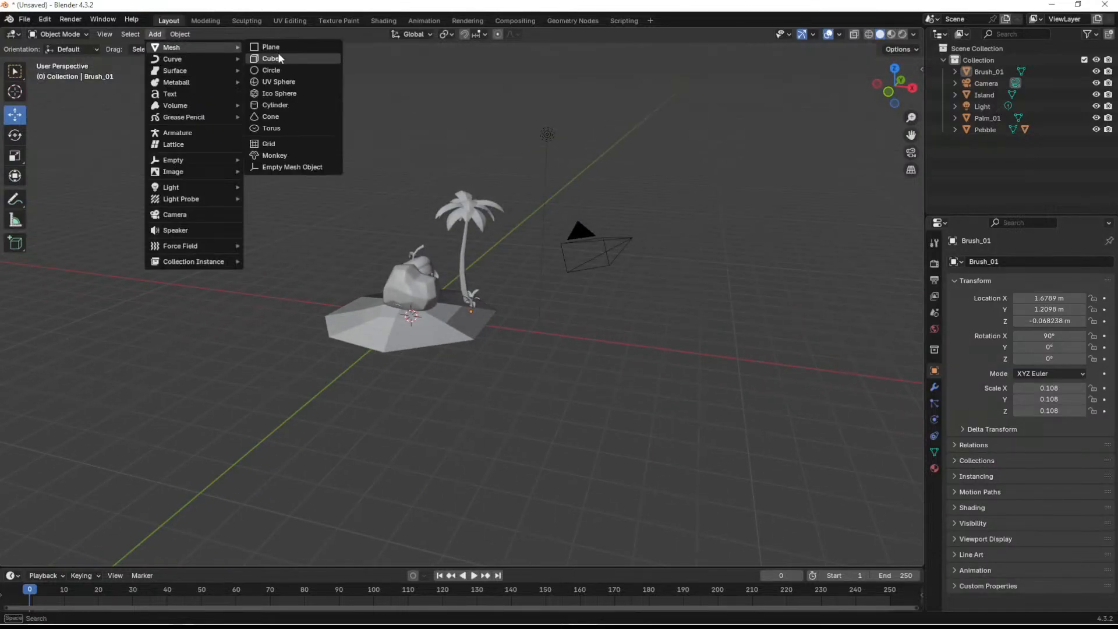
pyautogui.click(271, 48)
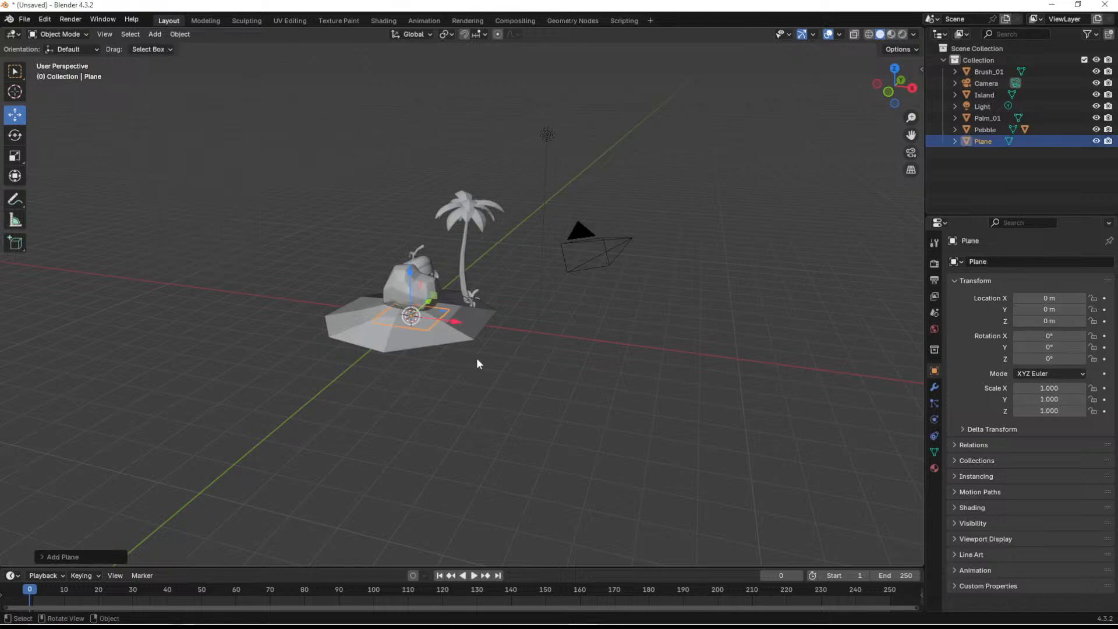
pyautogui.press('s')
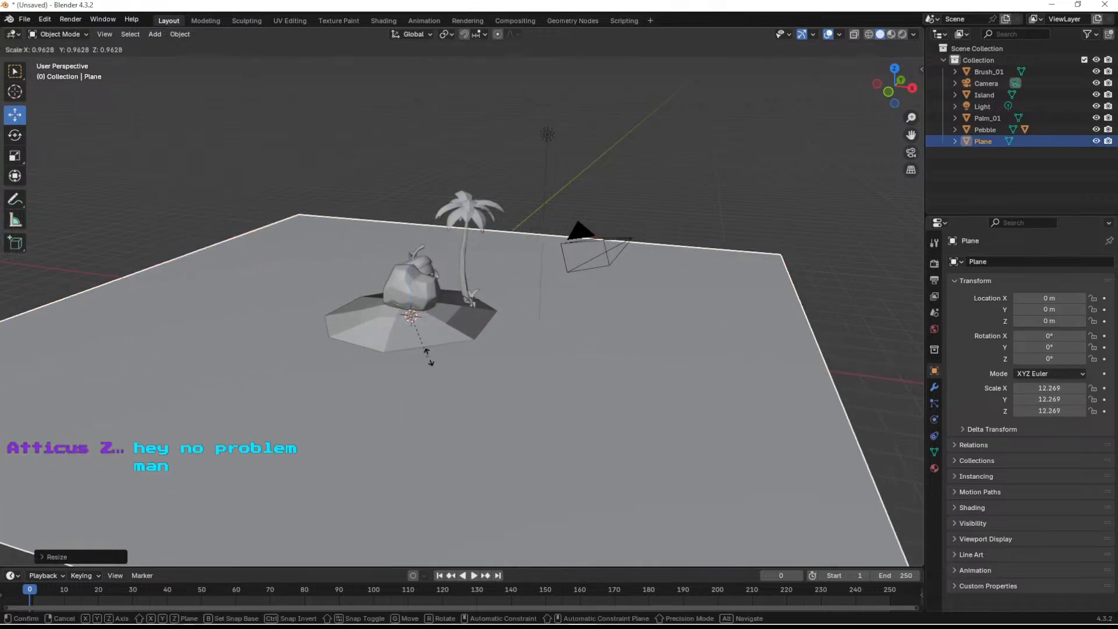
pyautogui.click(722, 378)
pyautogui.moveTo(548, 413); pyautogui.dragTo(553, 375, button='middle')
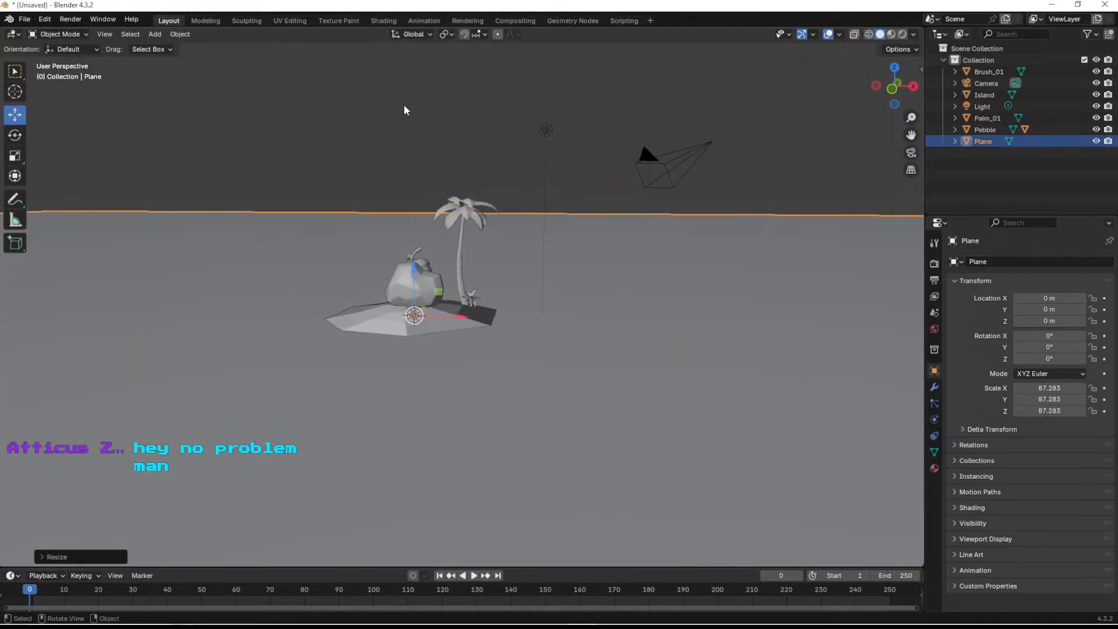
pyautogui.moveTo(267, 243); pyautogui.dragTo(491, 347, button='middle')
pyautogui.hotkey('shift', 'd')
pyautogui.rightClick(490, 351)
pyautogui.moveTo(444, 281); pyautogui.dragTo(179, 185)
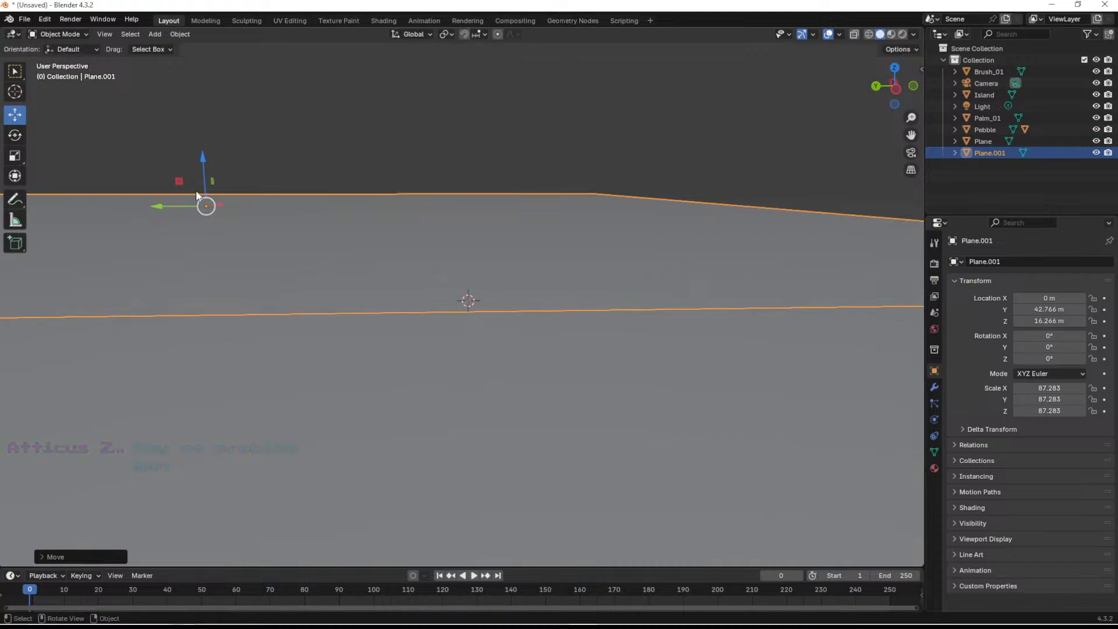
pyautogui.press('Delete')
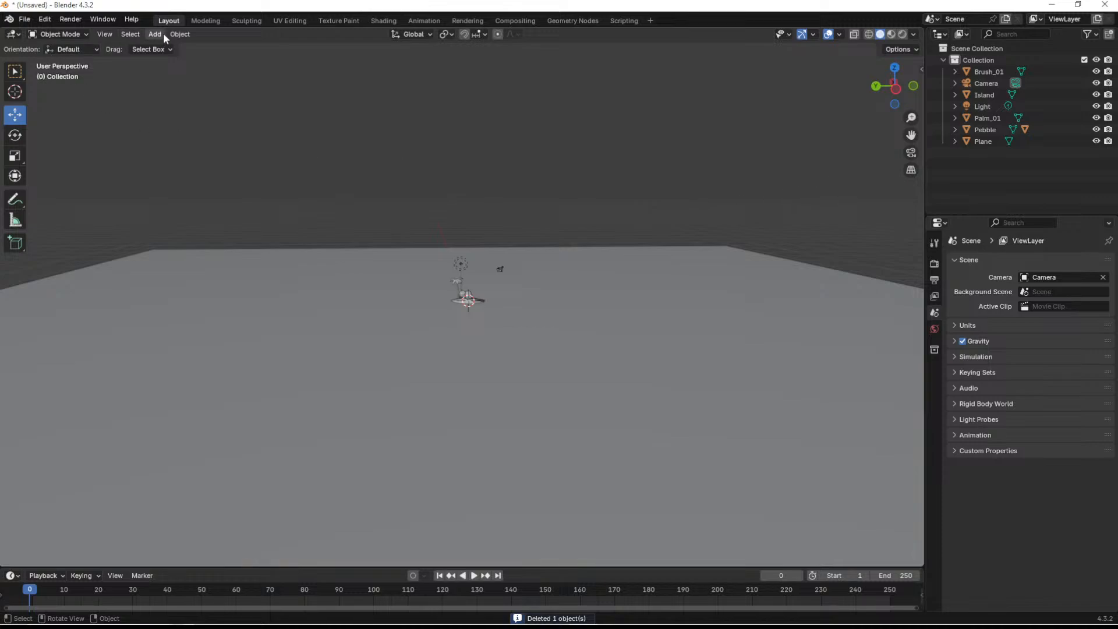
# - Add a mesh cylinder at the origin and scale it up uniformly to about 17.7
pyautogui.click(180, 33)
pyautogui.moveTo(155, 34)
pyautogui.moveTo(165, 57)
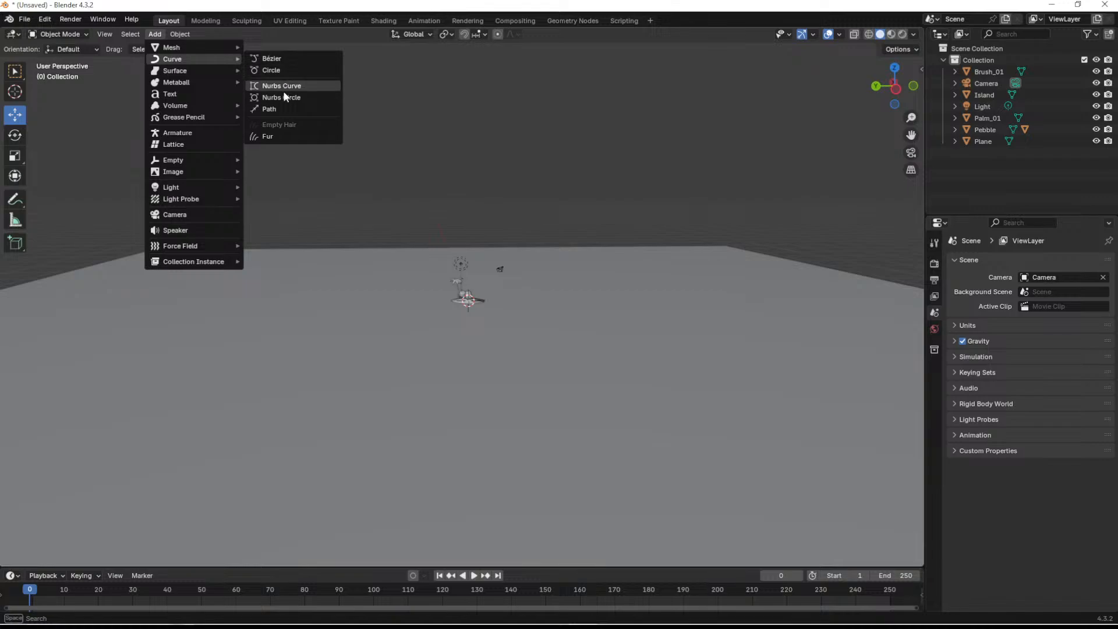
pyautogui.moveTo(193, 72)
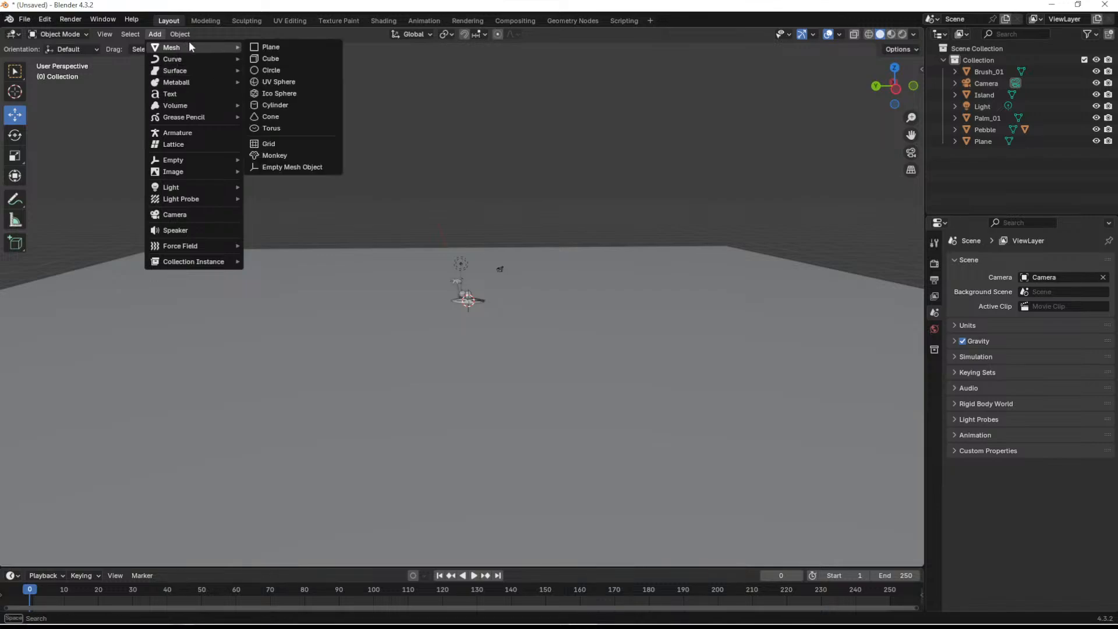
pyautogui.click(284, 107)
pyautogui.press('s')
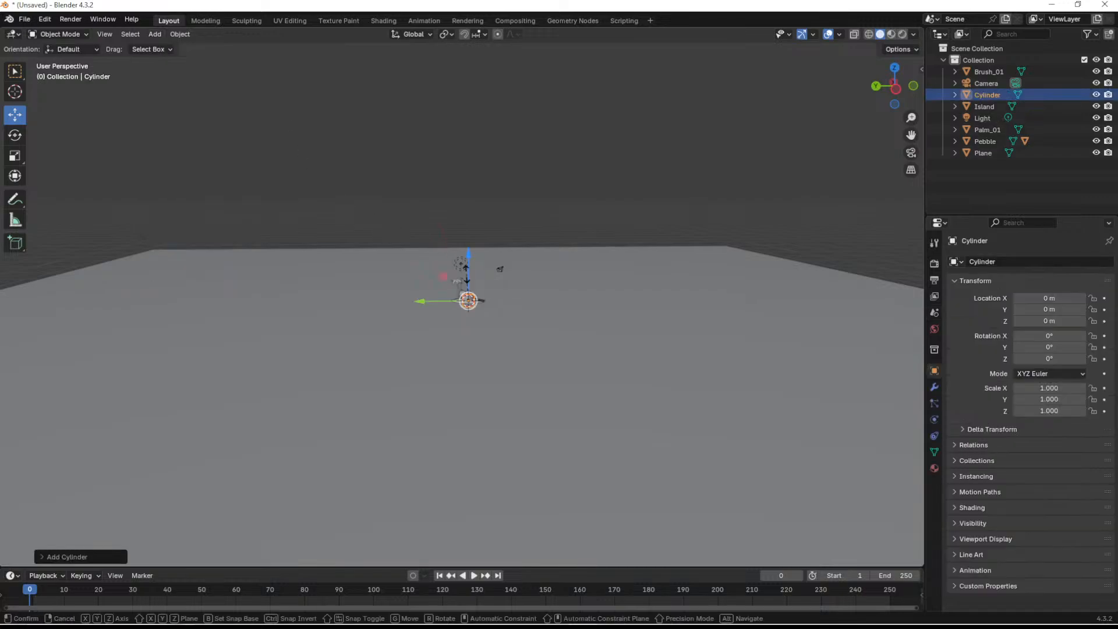
pyautogui.click(8, 209)
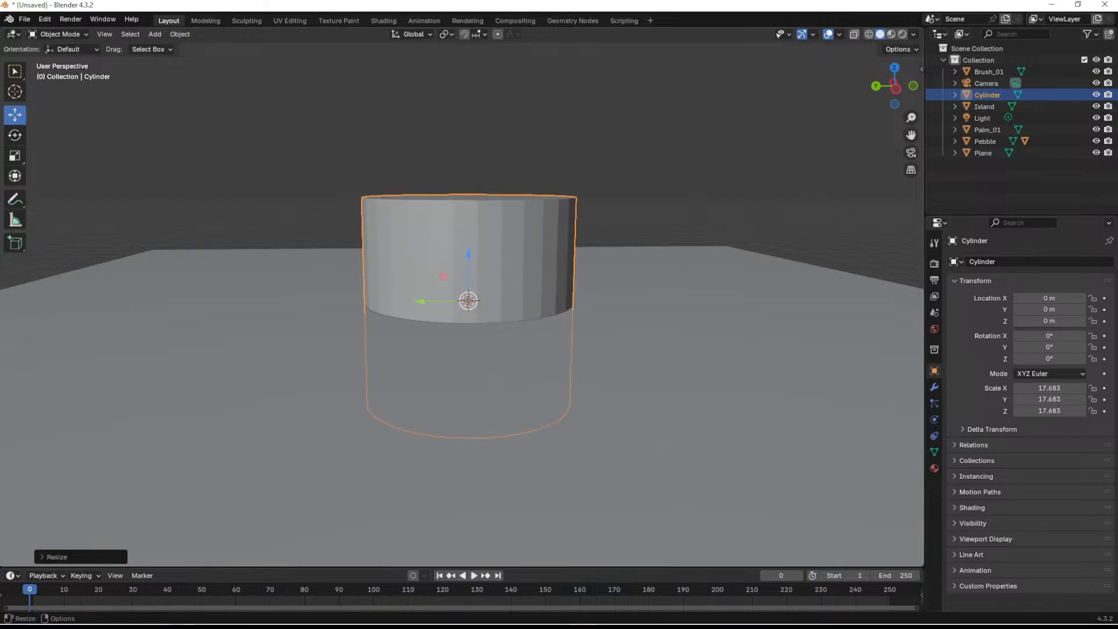
# - Apply Shade Smooth to the cylinder
pyautogui.rightClick(411, 163)
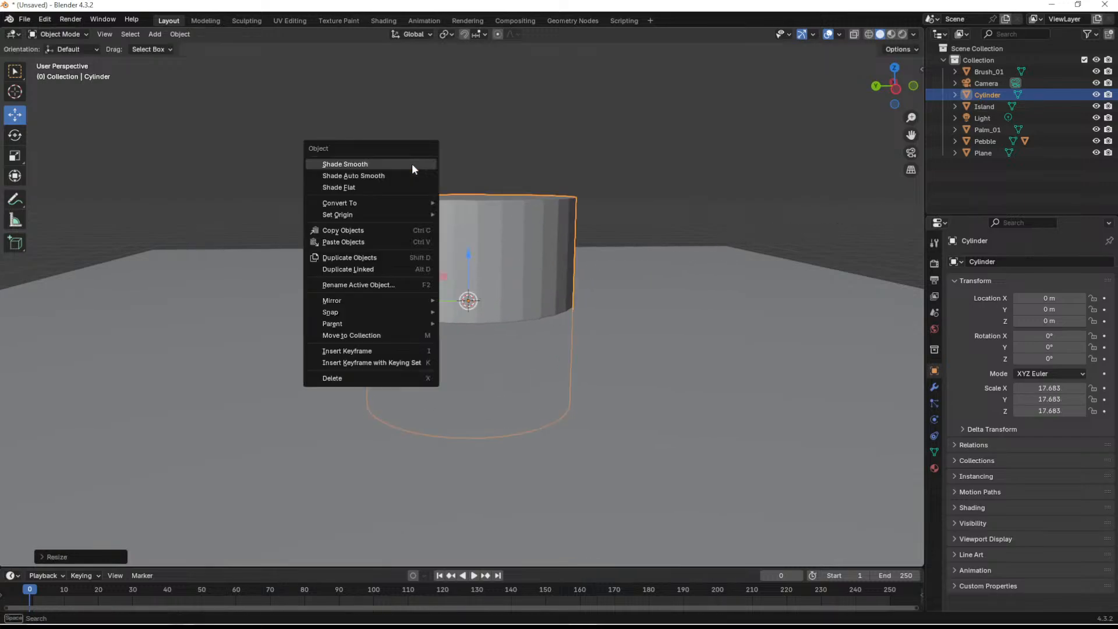
pyautogui.click(372, 165)
pyautogui.moveTo(563, 214)
pyautogui.mouseDown(button='middle')
pyautogui.moveTo(468, 267)
pyautogui.moveTo(361, 242)
pyautogui.moveTo(434, 221)
pyautogui.moveTo(539, 253)
pyautogui.moveTo(389, 255)
pyautogui.mouseUp(button='middle')
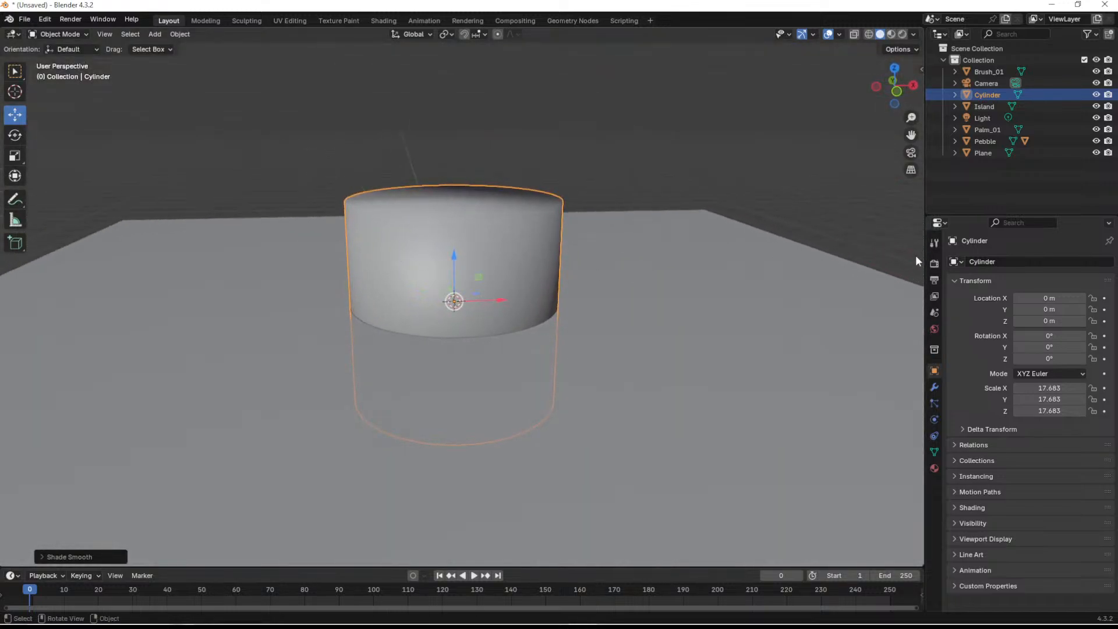
# - Lay the cylinder on its side by setting its Y rotation to exactly 90°
pyautogui.hotkey('shift', 'space')
pyautogui.press('r')
pyautogui.moveTo(481, 264); pyautogui.dragTo(577, 295)
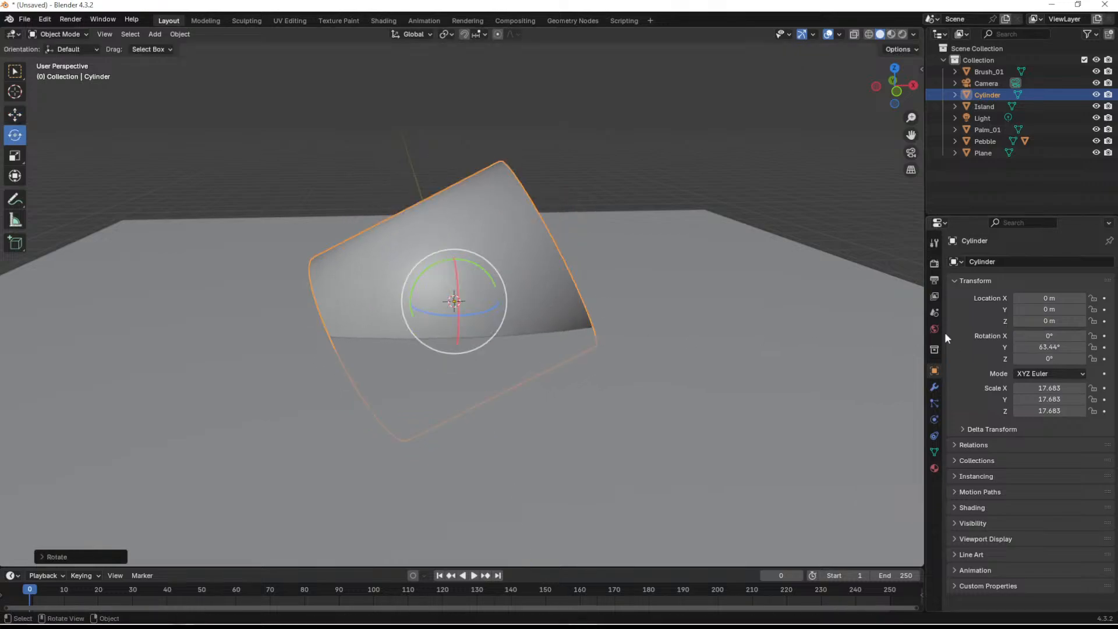
pyautogui.click(1047, 347)
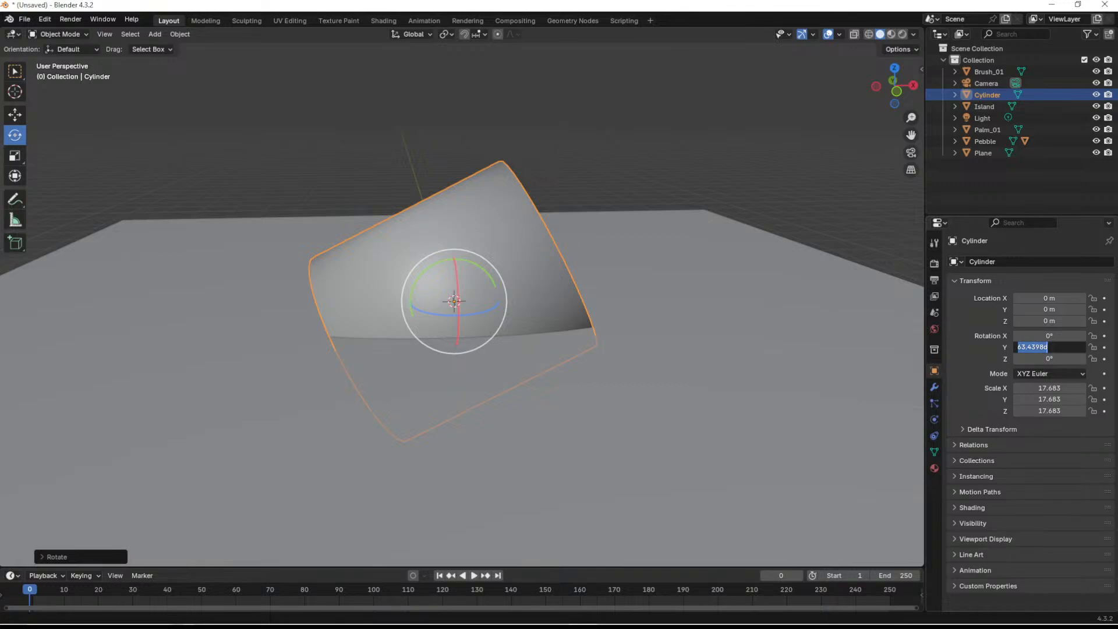
pyautogui.doubleClick(1057, 346)
pyautogui.click(1056, 344)
pyautogui.press('BackSpace')
pyautogui.press('BackSpace')
pyautogui.press('BackSpace')
pyautogui.press('BackSpace')
pyautogui.write('90')
pyautogui.press('Return')
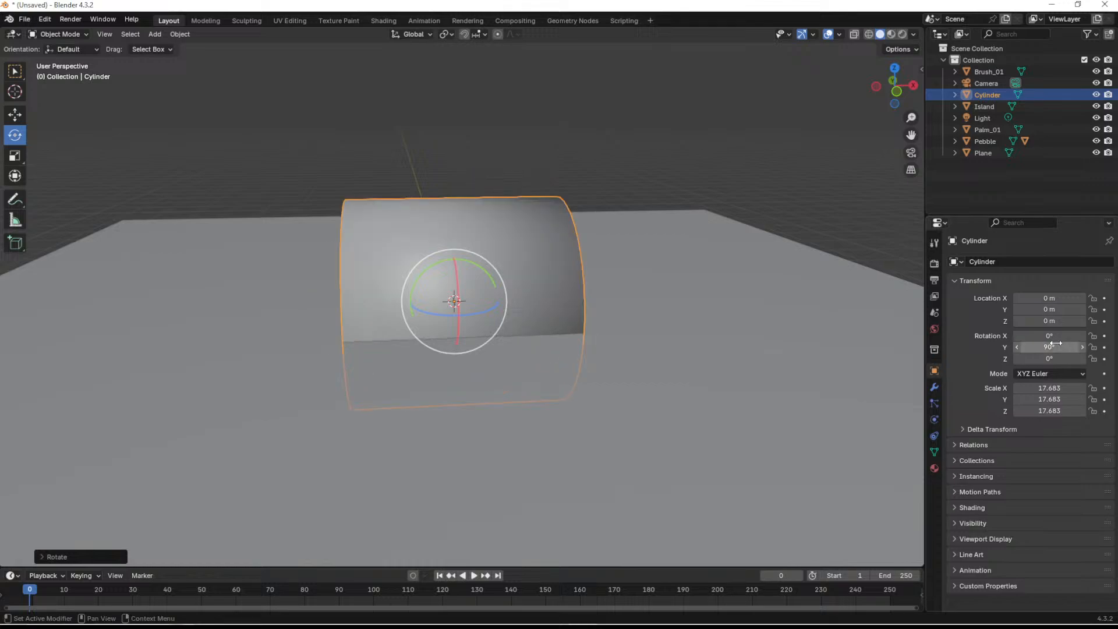
# - Enlarge the horizontal cylinder uniformly to a scale of about 48.7
pyautogui.press('s')
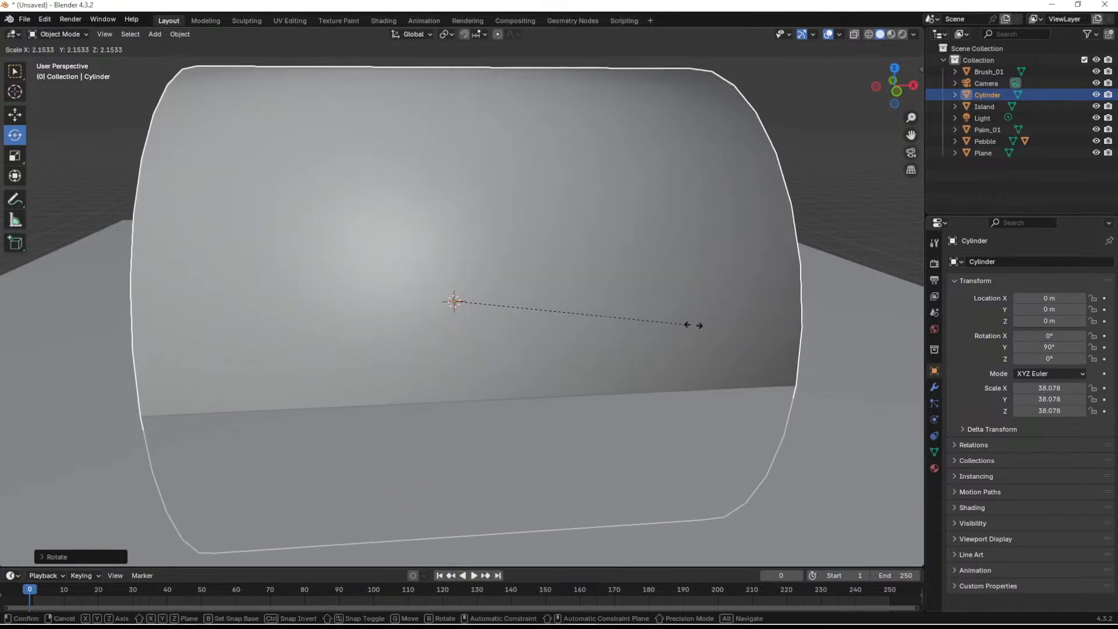
pyautogui.click(756, 324)
pyautogui.scroll(-8, 669, 324)
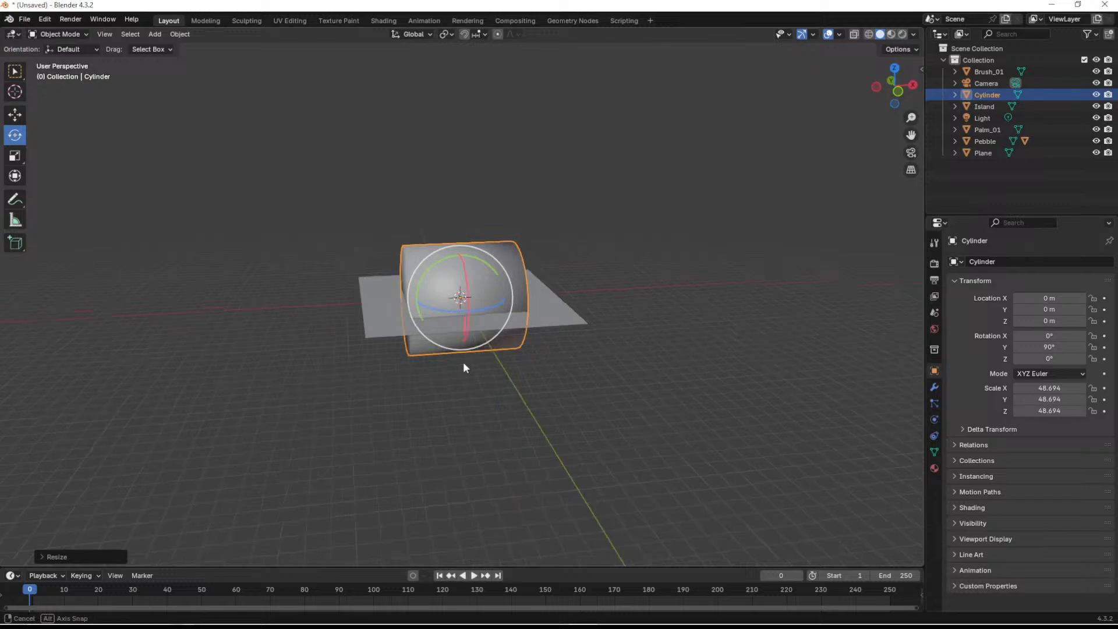
# - Raise the cylinder straight up above the plane to about Z 98.55 m
pyautogui.moveTo(460, 364); pyautogui.dragTo(510, 350, button='middle')
pyautogui.scroll(3, 498, 343)
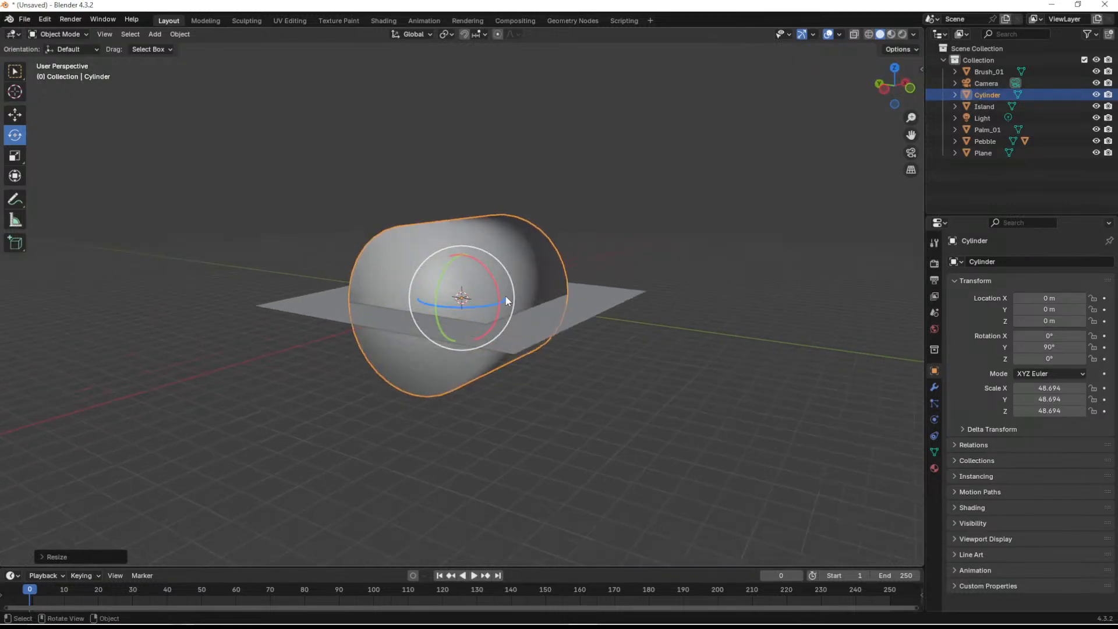
pyautogui.hotkey('shift', 'space')
pyautogui.press('g')
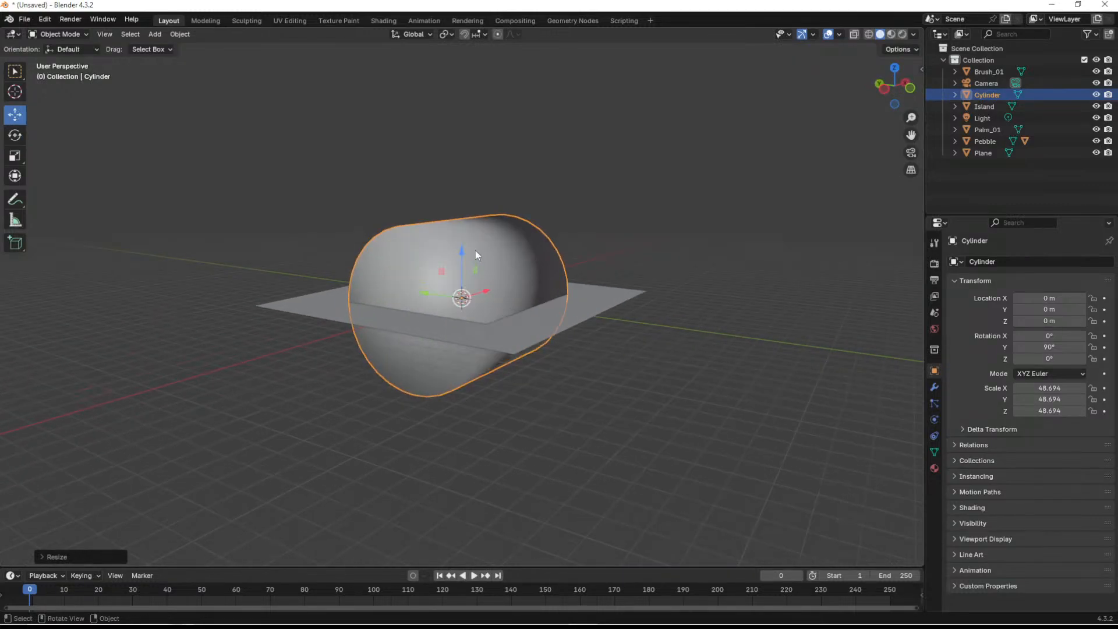
pyautogui.moveTo(462, 246); pyautogui.dragTo(464, 88)
pyautogui.moveTo(564, 163); pyautogui.dragTo(613, 177, button='middle')
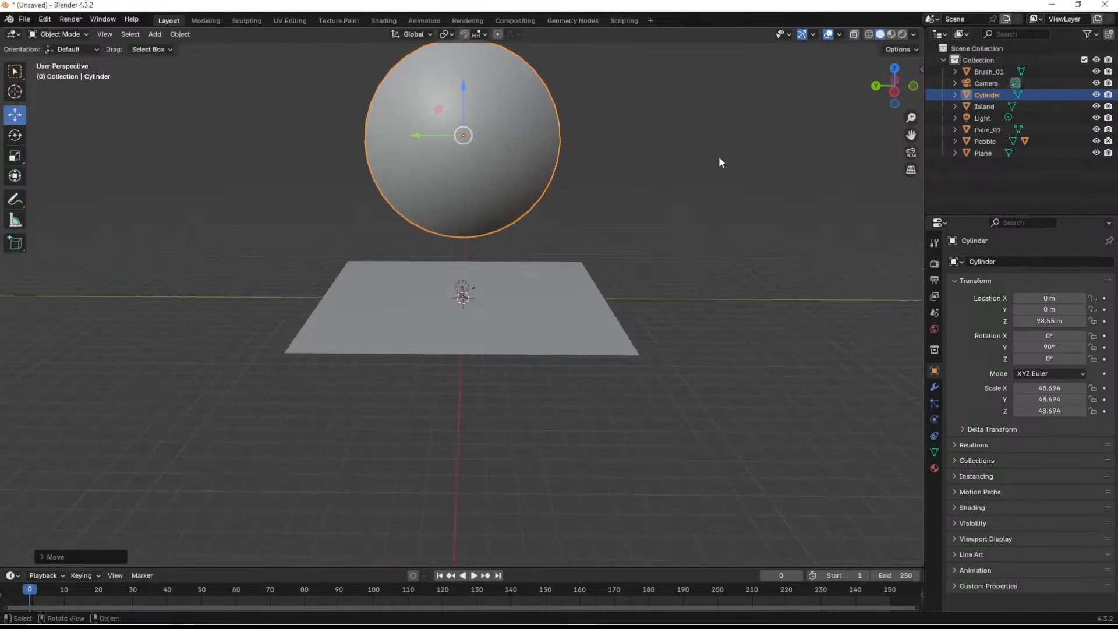
# - Delete the half of the cylinder's side faces on one side of its vertical centre line, selecting through the mesh in a side view
pyautogui.click(885, 96)
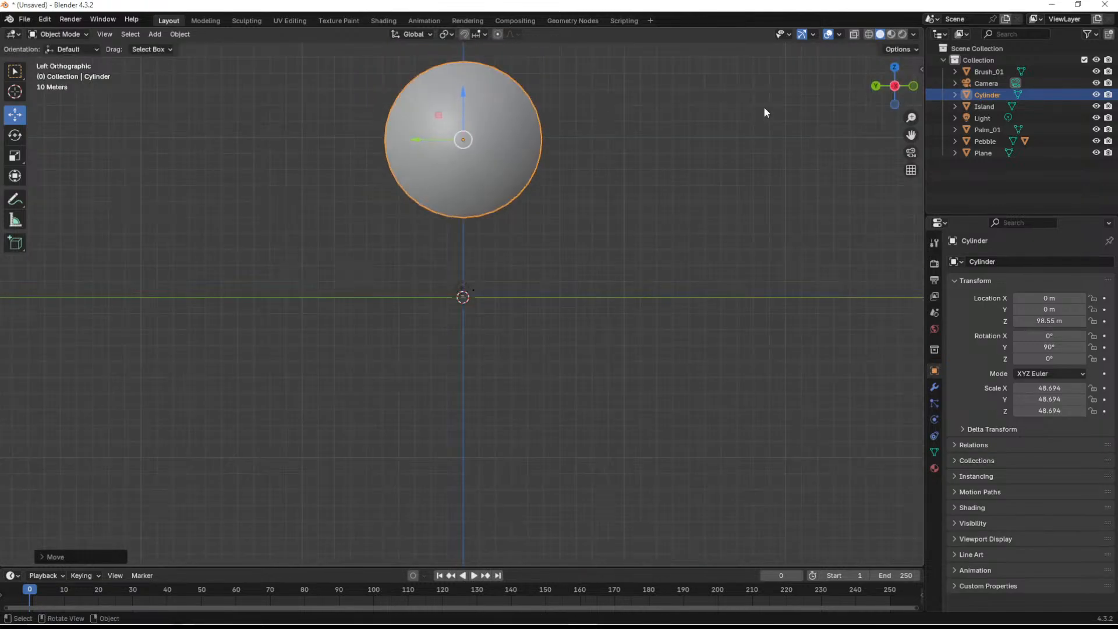
pyautogui.click(854, 34)
pyautogui.keyDown('shift'); pyautogui.moveTo(597, 120); pyautogui.dragTo(559, 241, button='middle'); pyautogui.keyUp('shift')
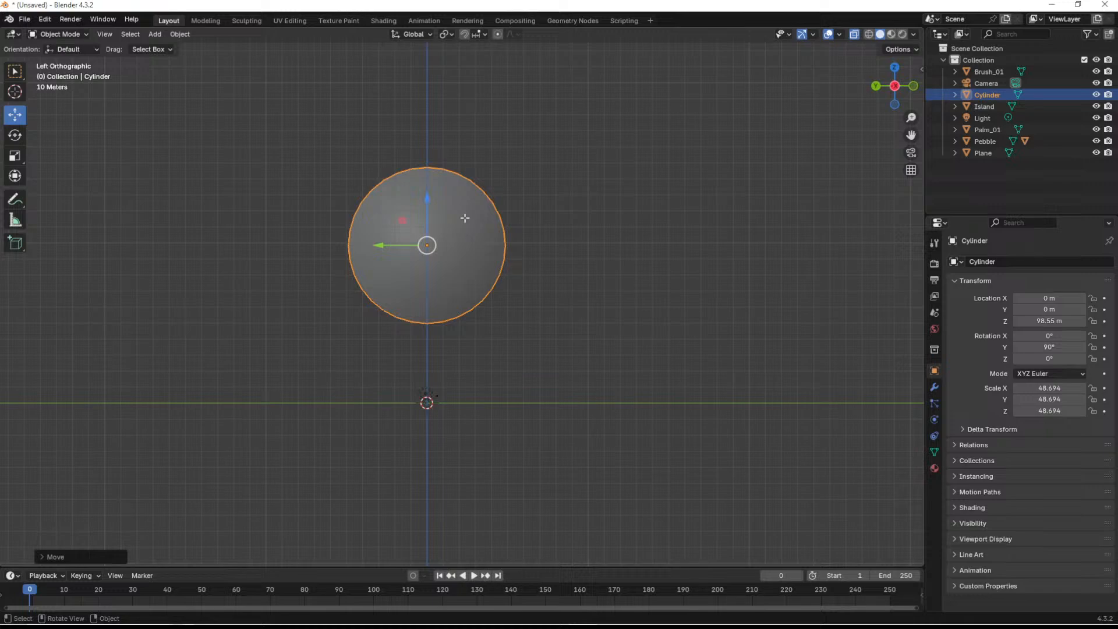
pyautogui.press('Tab')
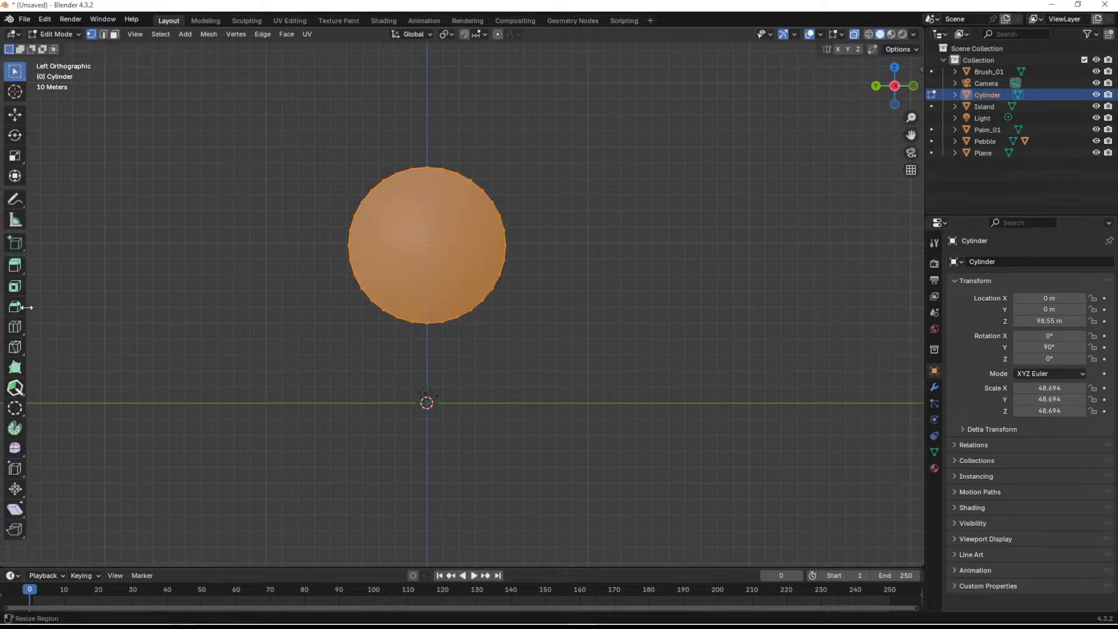
pyautogui.click(114, 34)
pyautogui.moveTo(644, 83); pyautogui.dragTo(427, 373)
pyautogui.press('x')
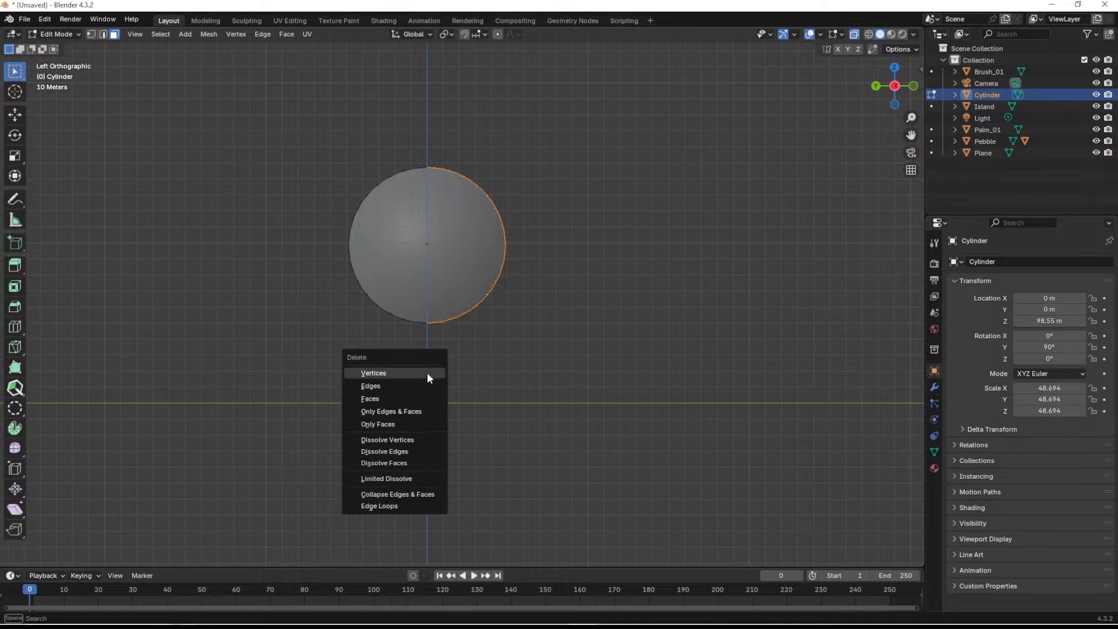
pyautogui.click(405, 394)
pyautogui.moveTo(793, 273); pyautogui.dragTo(573, 273, button='middle')
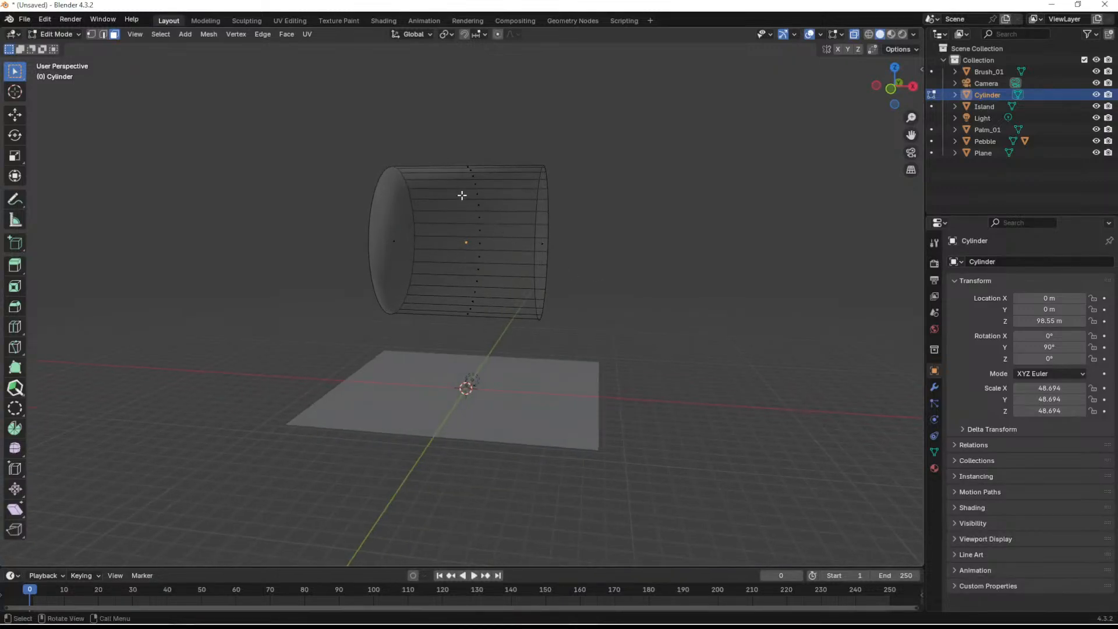
# - Flip the normals of all remaining cylinder faces and turn X-ray display off
pyautogui.press('a')
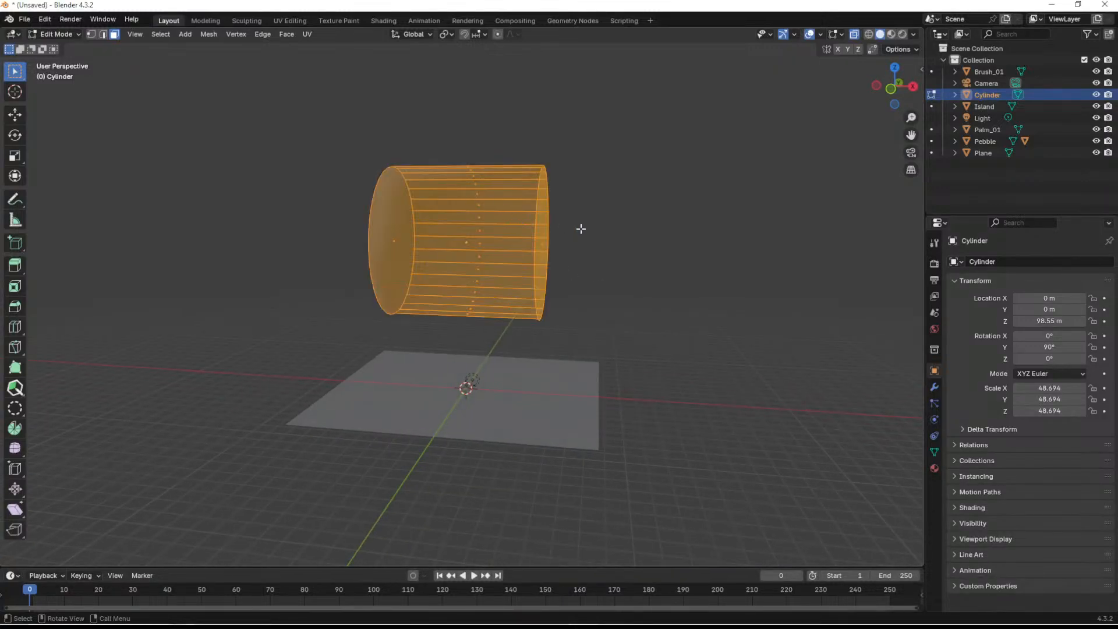
pyautogui.moveTo(582, 229); pyautogui.dragTo(604, 223, button='middle')
pyautogui.hotkey('ctrl', 'f')
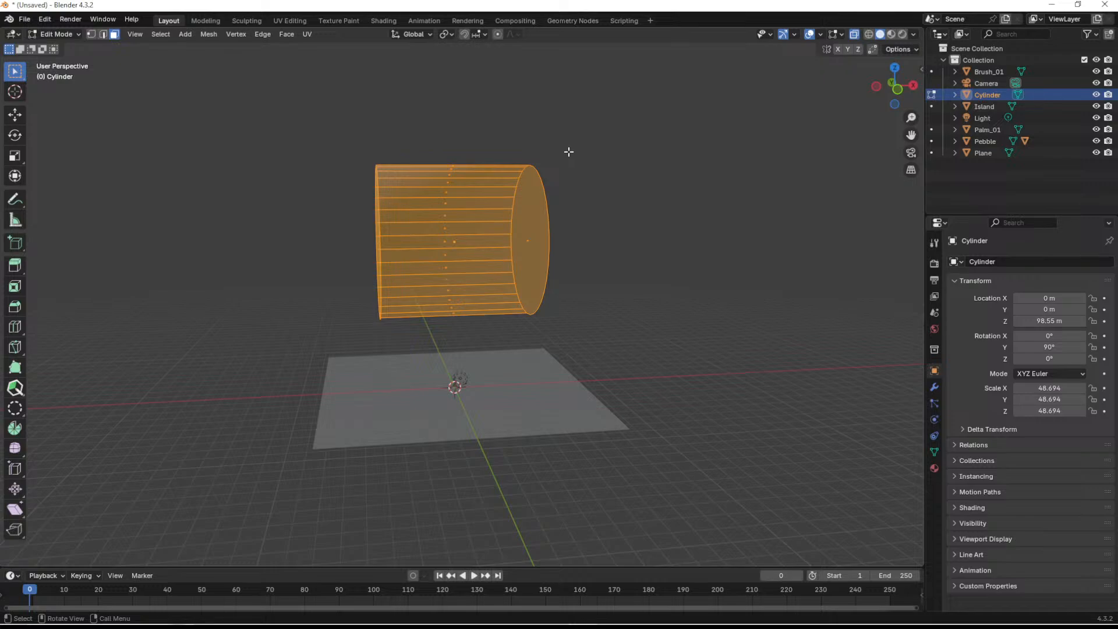
pyautogui.hotkey('alt', 'n')
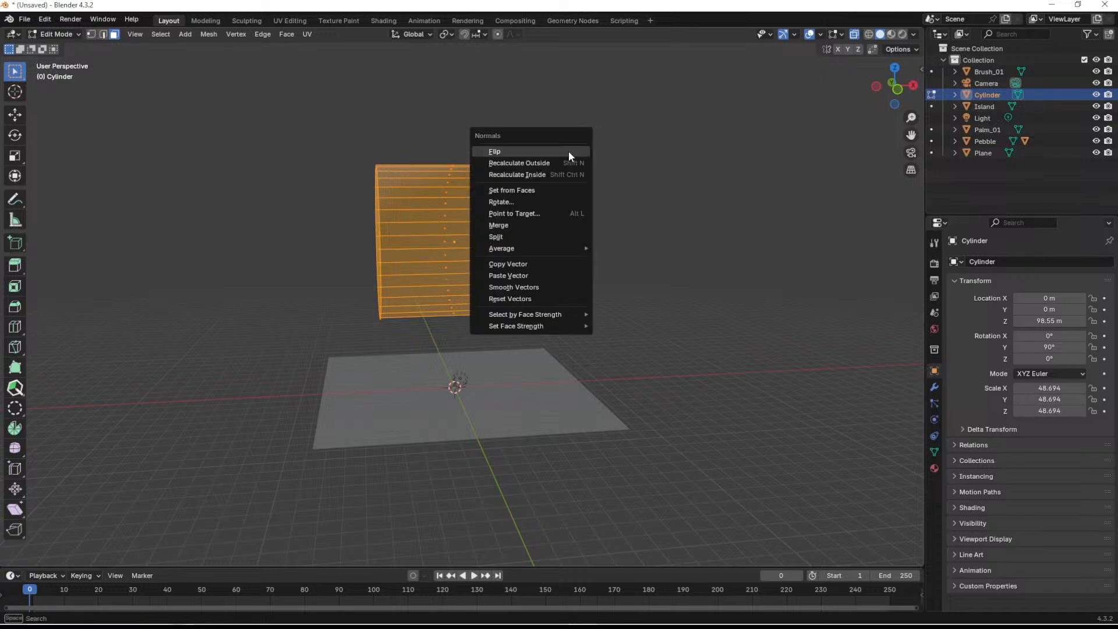
pyautogui.click(525, 153)
pyautogui.click(517, 139)
pyautogui.moveTo(517, 140); pyautogui.dragTo(691, 157, button='middle')
pyautogui.click(854, 34)
# - Delete the cylinder's two circular end faces and return to Object Mode, leaving only the curved half shell
pyautogui.moveTo(652, 218); pyautogui.dragTo(450, 210, button='middle')
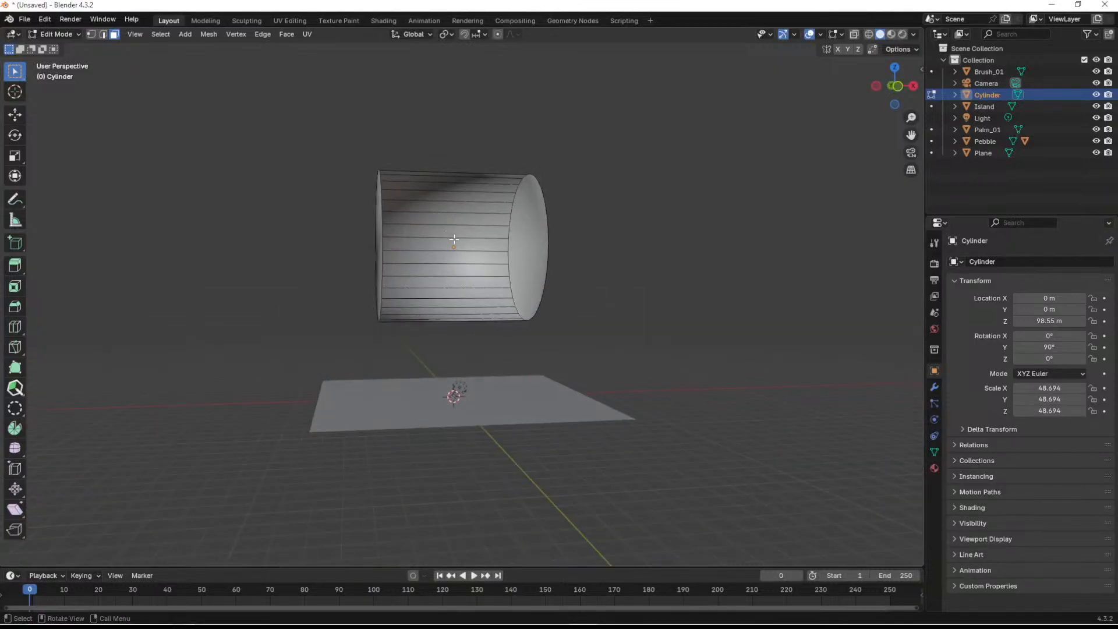
pyautogui.moveTo(459, 274); pyautogui.dragTo(541, 275, button='middle')
pyautogui.click(409, 234)
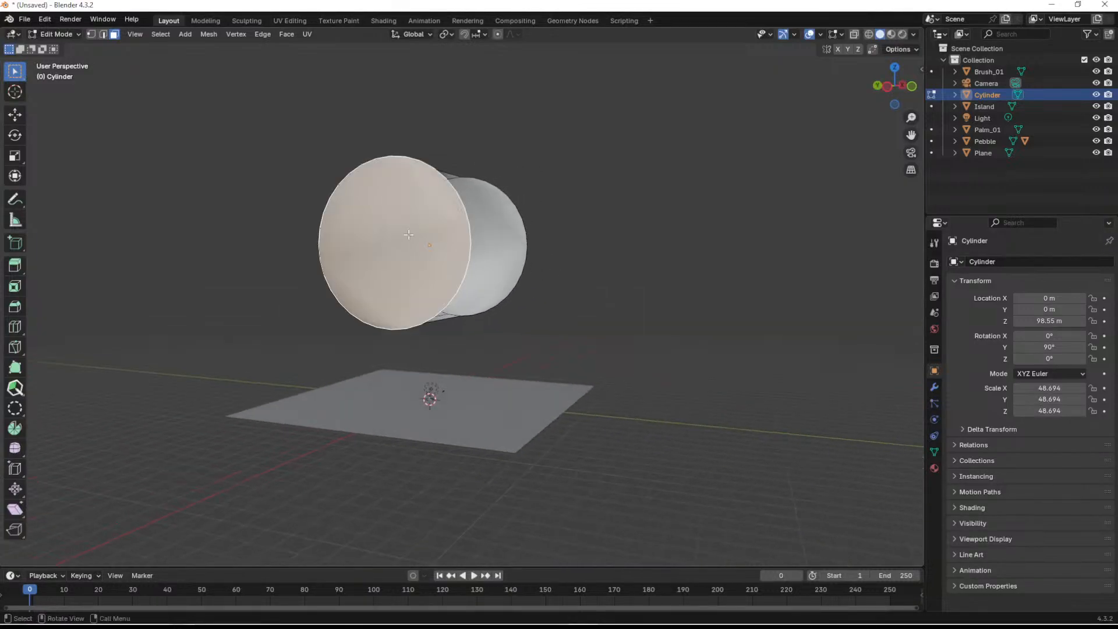
pyautogui.click(409, 239)
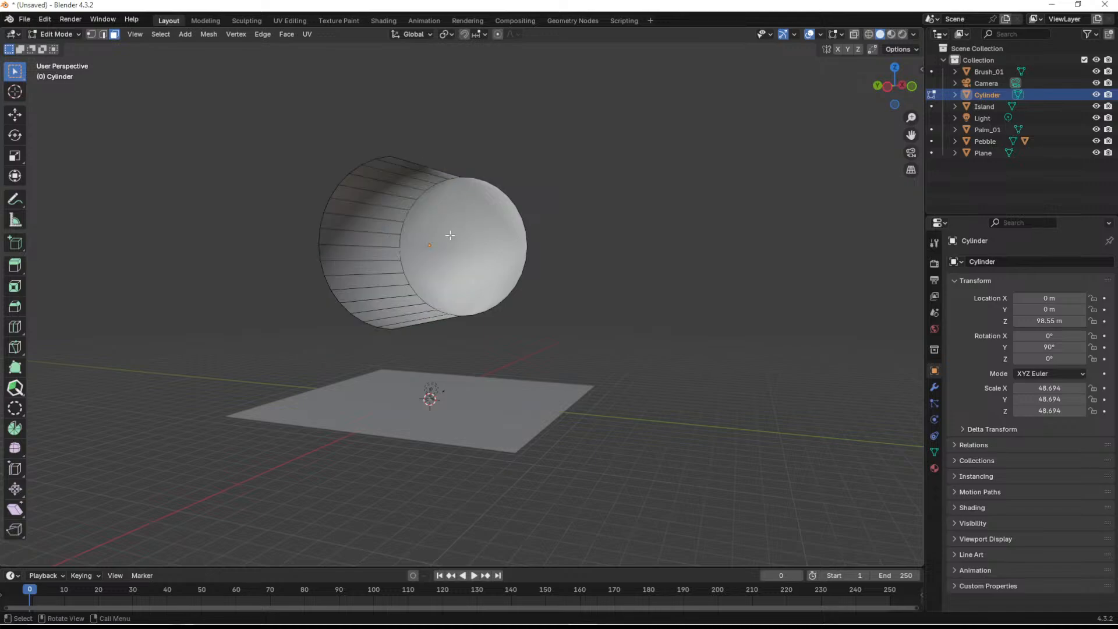
pyautogui.press('x')
pyautogui.click(446, 236)
pyautogui.moveTo(444, 262); pyautogui.dragTo(390, 267, button='middle')
pyautogui.press('Tab')
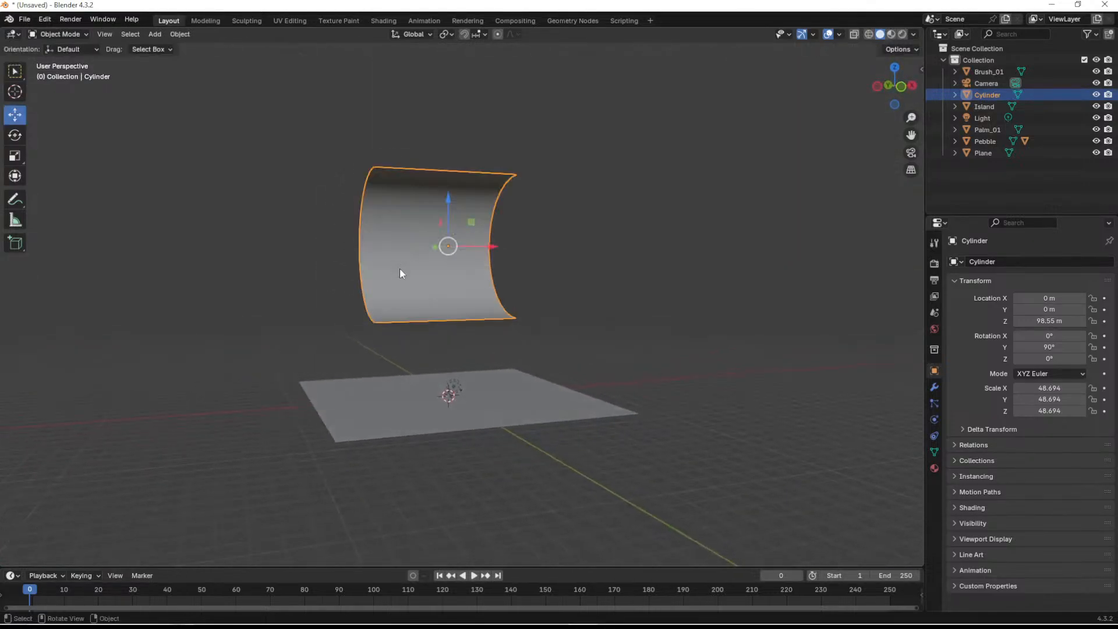
# - Move the curved backdrop down onto the plane behind the island, to about Y 2.63 m and Z 41.67 m
pyautogui.moveTo(310, 232); pyautogui.dragTo(394, 234, button='middle')
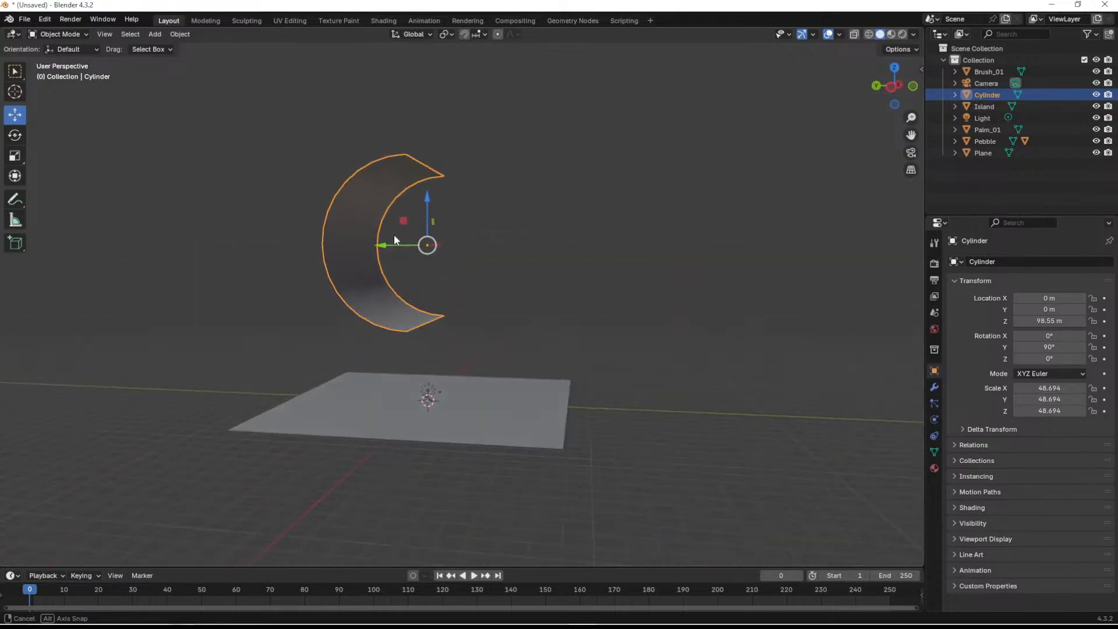
pyautogui.click(891, 35)
pyautogui.moveTo(756, 180)
pyautogui.mouseDown(button='middle')
pyautogui.moveTo(550, 187)
pyautogui.moveTo(827, 177)
pyautogui.moveTo(811, 219)
pyautogui.moveTo(594, 200)
pyautogui.moveTo(612, 172)
pyautogui.moveTo(616, 232)
pyautogui.moveTo(796, 87)
pyautogui.mouseUp(button='middle')
pyautogui.click(879, 33)
pyautogui.moveTo(689, 105)
pyautogui.mouseDown(button='middle')
pyautogui.moveTo(551, 225)
pyautogui.moveTo(407, 219)
pyautogui.mouseUp(button='middle')
pyautogui.moveTo(406, 219); pyautogui.dragTo(402, 319)
pyautogui.moveTo(482, 354); pyautogui.dragTo(508, 435, button='middle')
pyautogui.scroll(5, 510, 435)
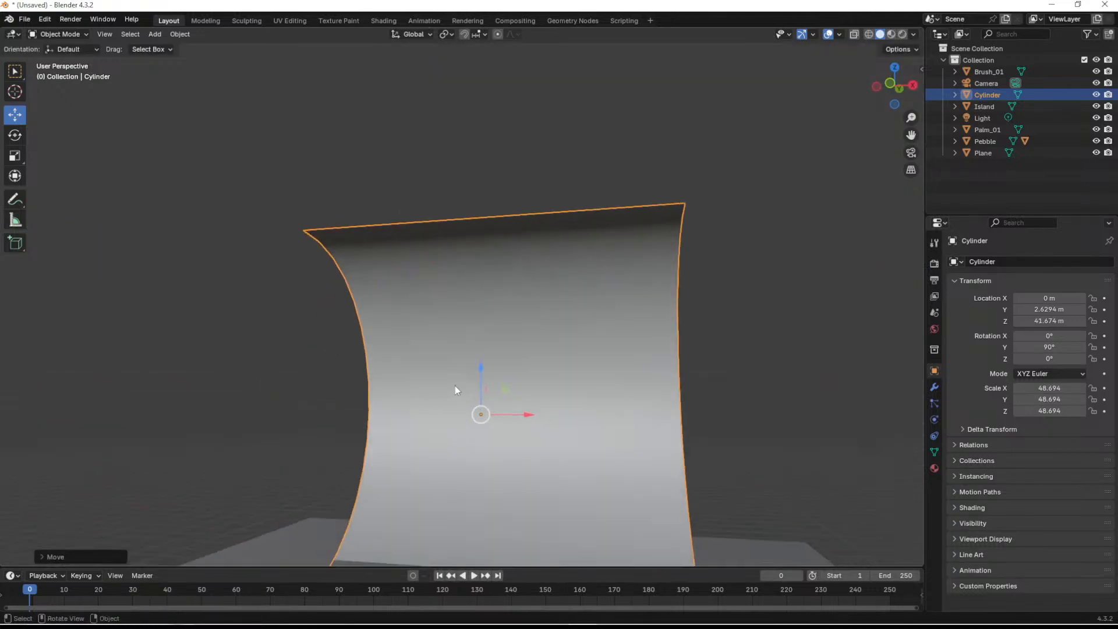
pyautogui.moveTo(455, 387); pyautogui.dragTo(504, 466, button='middle')
pyautogui.keyDown('shift'); pyautogui.moveTo(542, 408); pyautogui.dragTo(546, 264, button='middle'); pyautogui.keyUp('shift')
pyautogui.scroll(4, 527, 288)
pyautogui.moveTo(495, 330)
pyautogui.mouseDown(button='middle')
pyautogui.moveTo(520, 308)
pyautogui.moveTo(458, 376)
pyautogui.moveTo(501, 312)
pyautogui.mouseUp(button='middle')
pyautogui.moveTo(500, 311); pyautogui.dragTo(460, 402, button='middle')
# - Select the island, display its material settings and switch the viewport to Material Preview
pyautogui.click(449, 411)
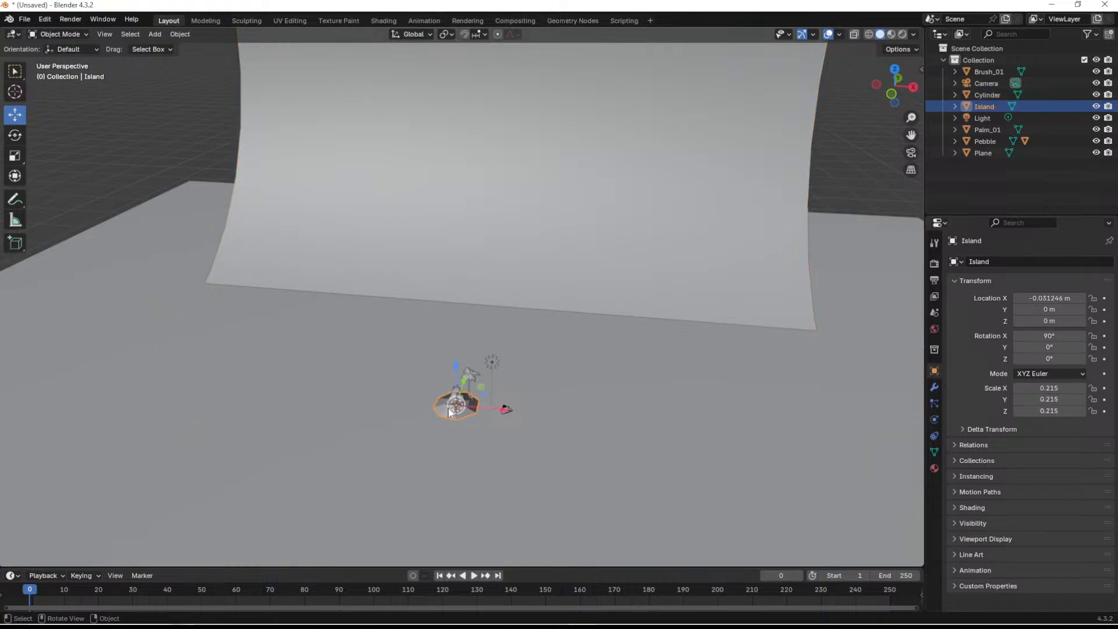
pyautogui.press('KP_Decimal')
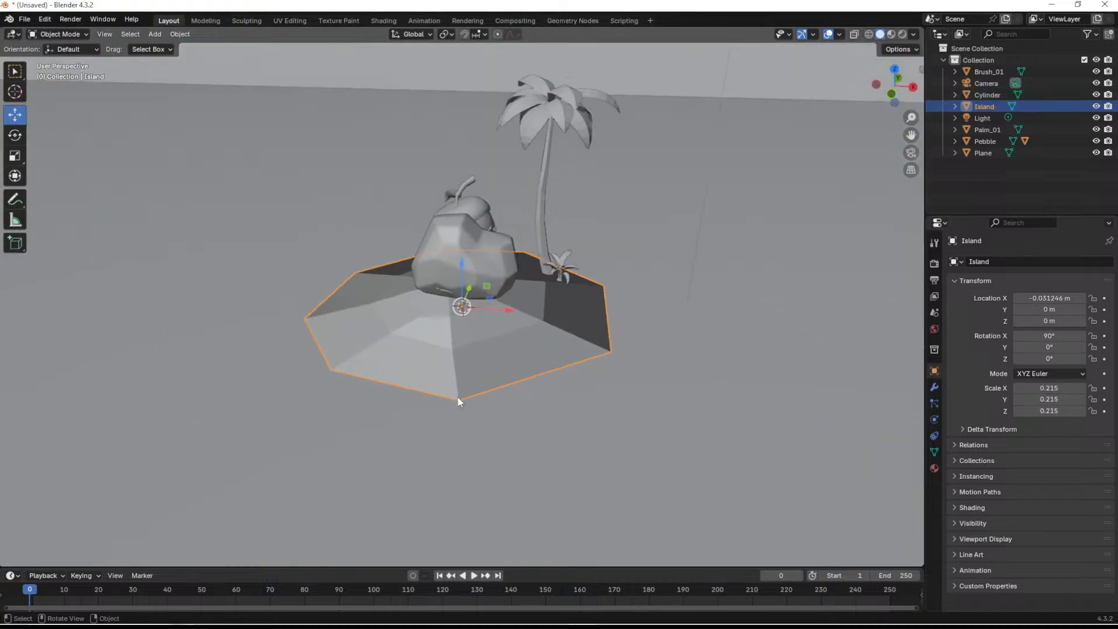
pyautogui.scroll(-5, 466, 387)
pyautogui.click(743, 201)
pyautogui.moveTo(742, 201); pyautogui.dragTo(536, 268, button='middle')
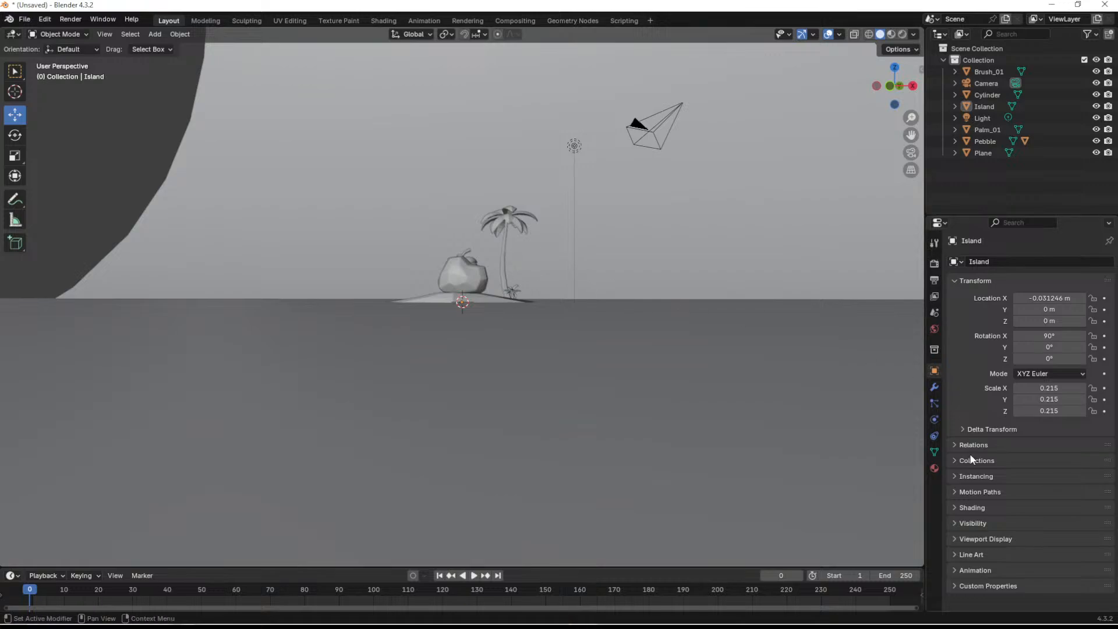
pyautogui.click(934, 468)
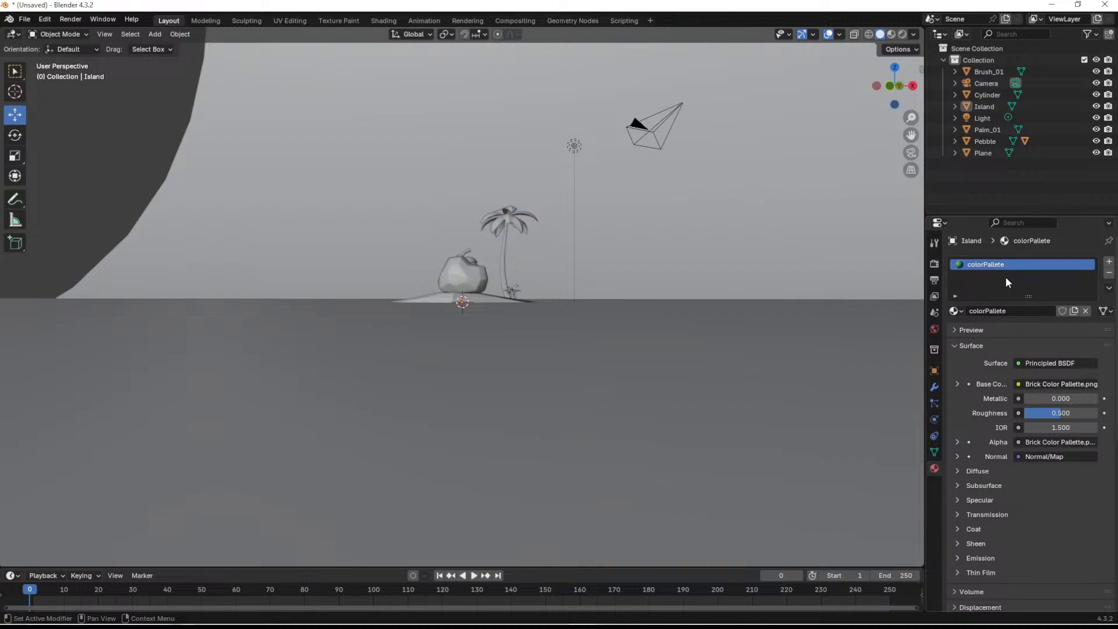
pyautogui.click(891, 34)
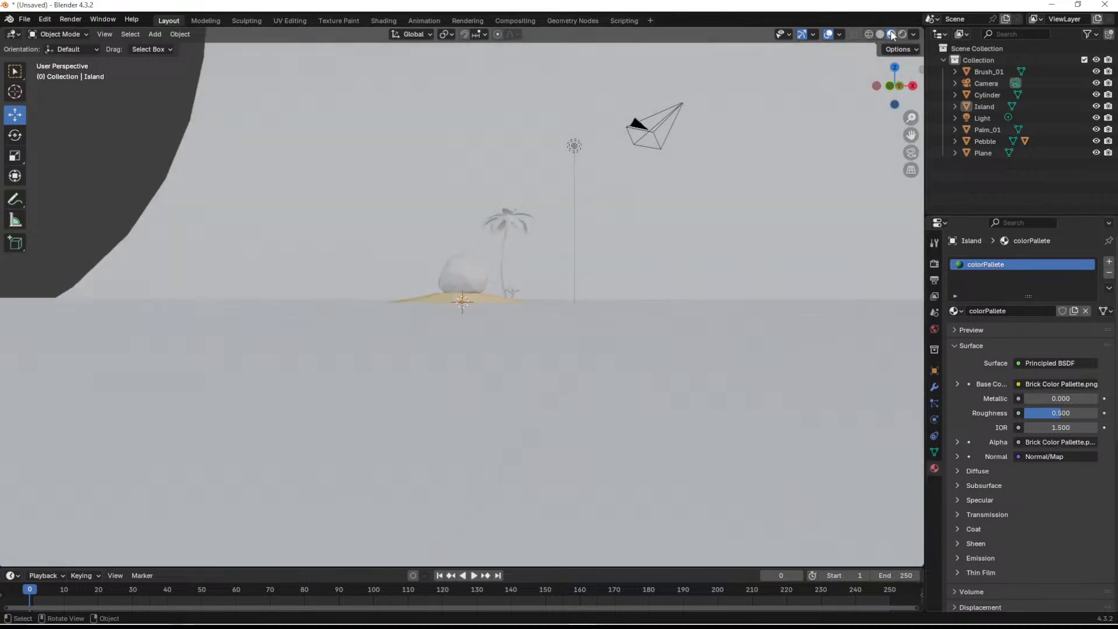
# - Assign the existing colorPallete material to the pebble
pyautogui.moveTo(535, 243); pyautogui.dragTo(573, 271, button='middle')
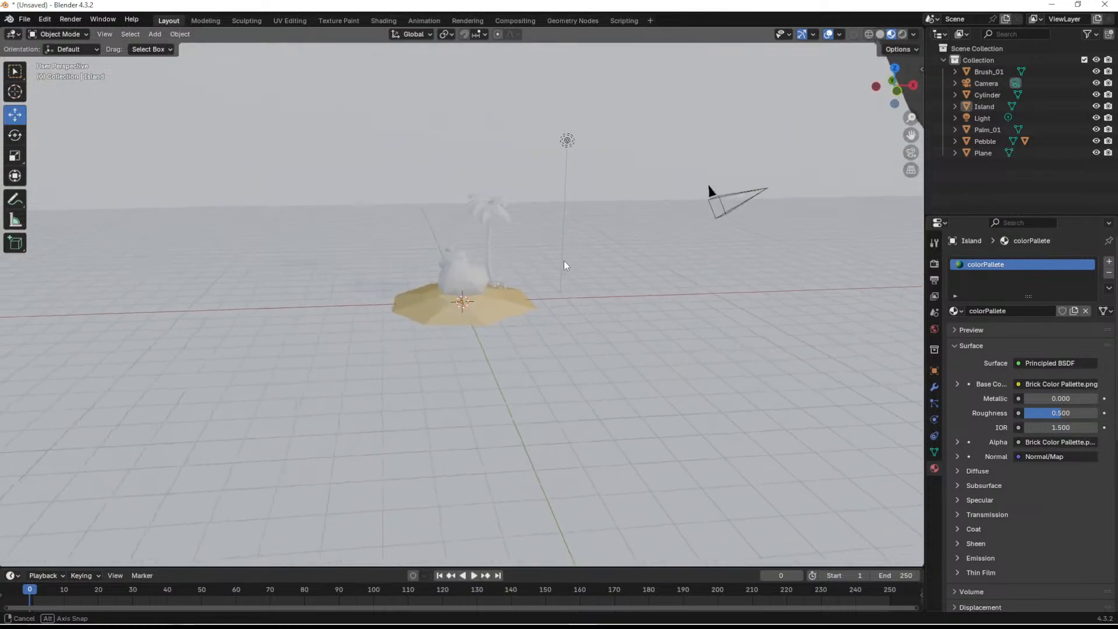
pyautogui.scroll(5, 501, 281)
pyautogui.click(474, 257)
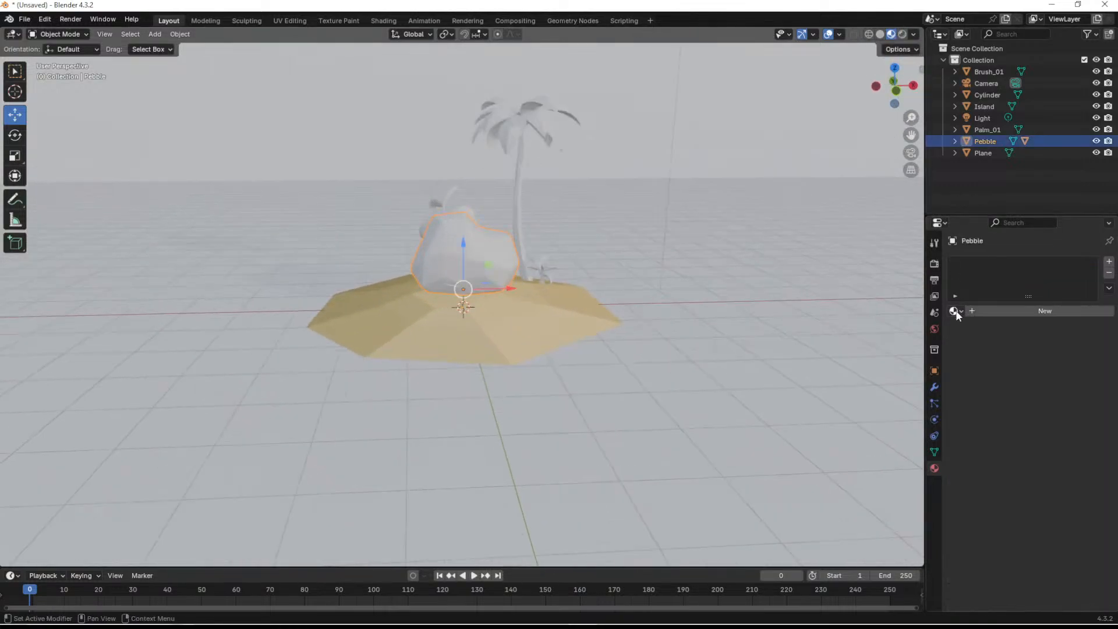
pyautogui.click(955, 311)
pyautogui.click(821, 328)
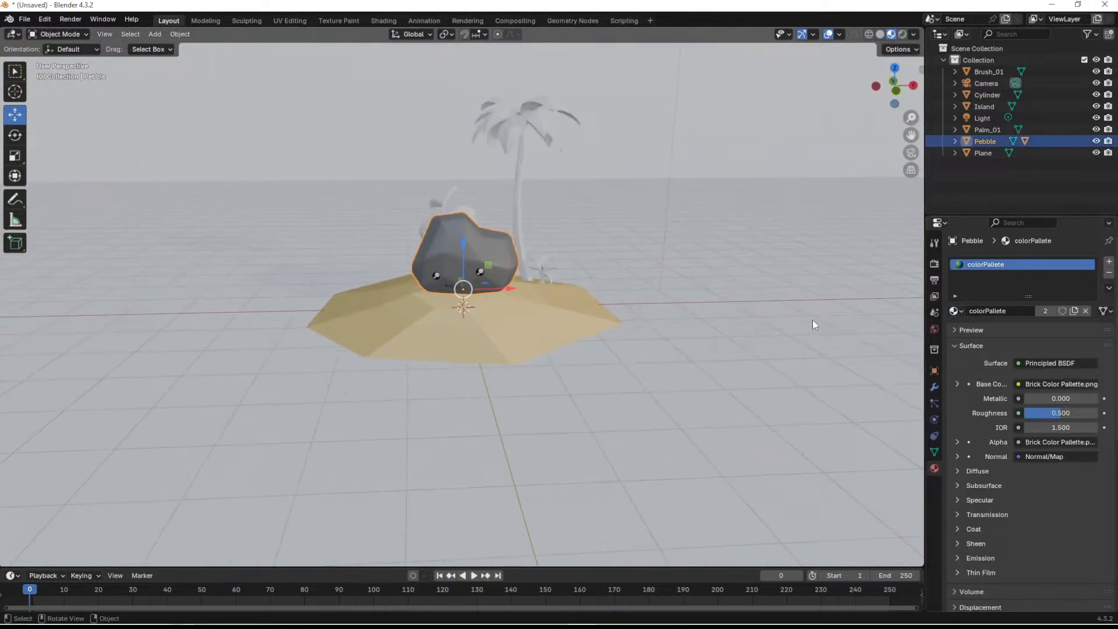
# - Replace the acorn backpack's material with colorPallete
pyautogui.scroll(3, 471, 191)
pyautogui.keyDown('shift'); pyautogui.moveTo(673, 177); pyautogui.dragTo(722, 270, button='middle'); pyautogui.keyUp('shift')
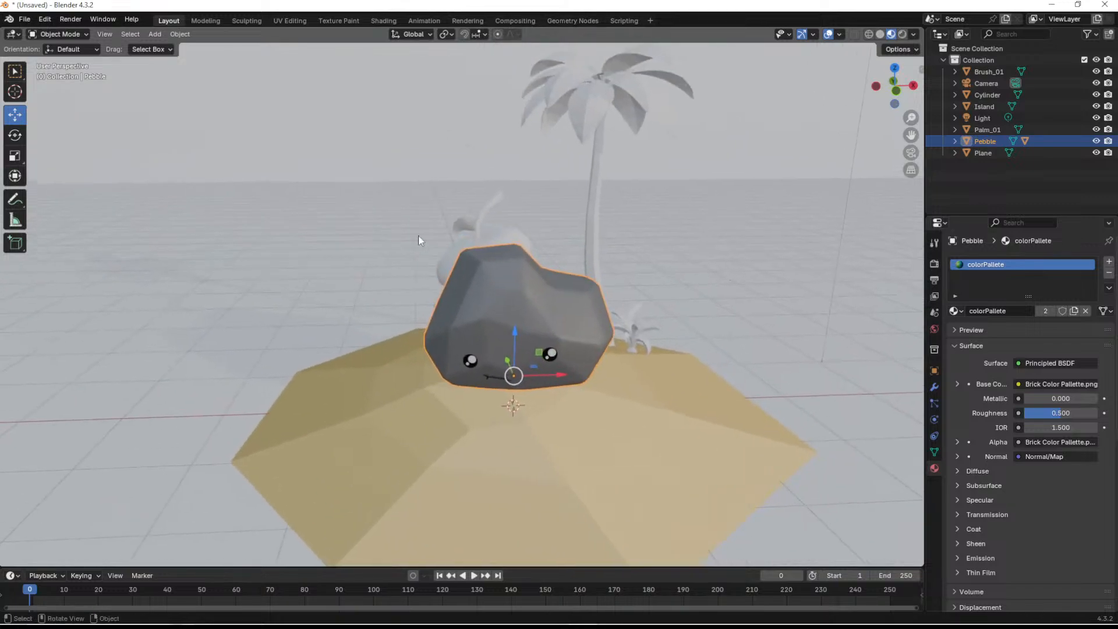
pyautogui.click(481, 233)
pyautogui.click(955, 311)
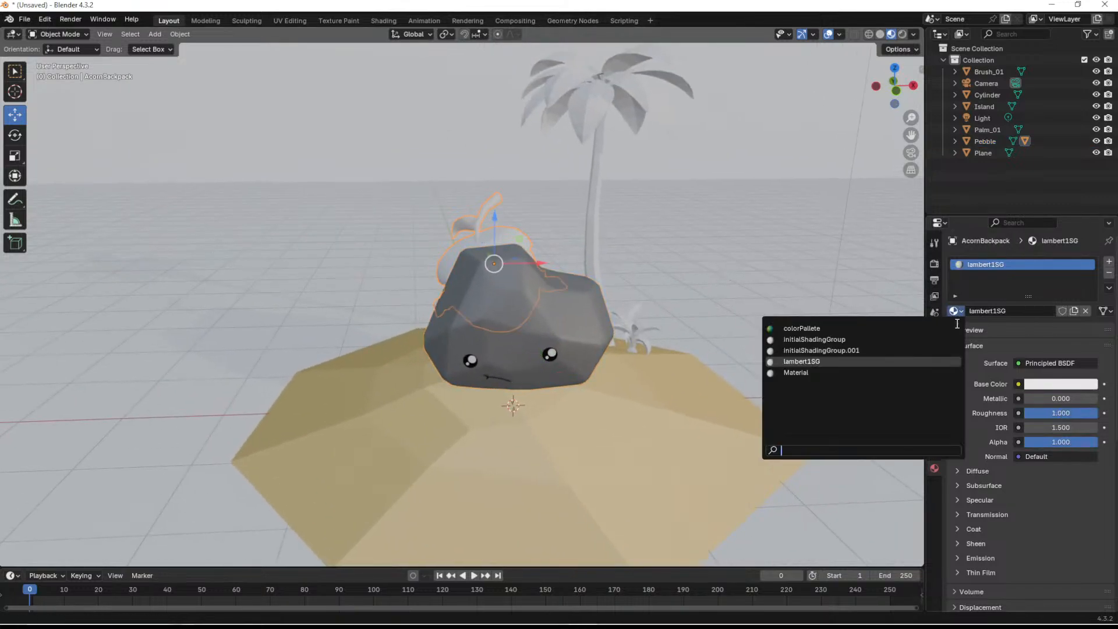
pyautogui.click(816, 327)
# - Replace the materials of the palm tree and the small brush plant with colorPallete
pyautogui.click(594, 131)
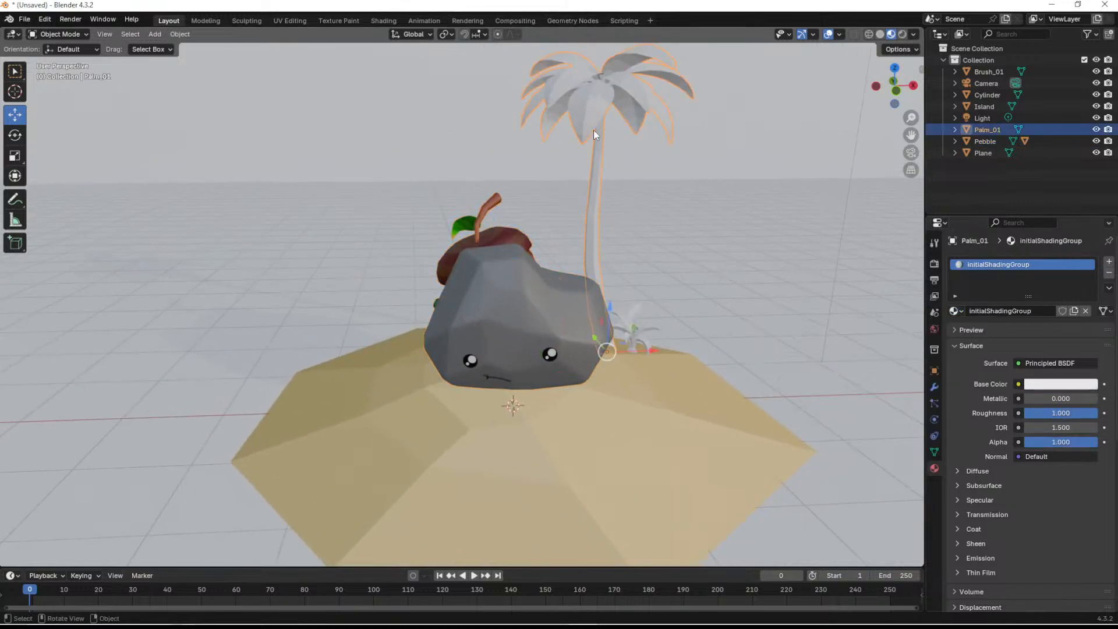
pyautogui.click(955, 312)
pyautogui.click(815, 329)
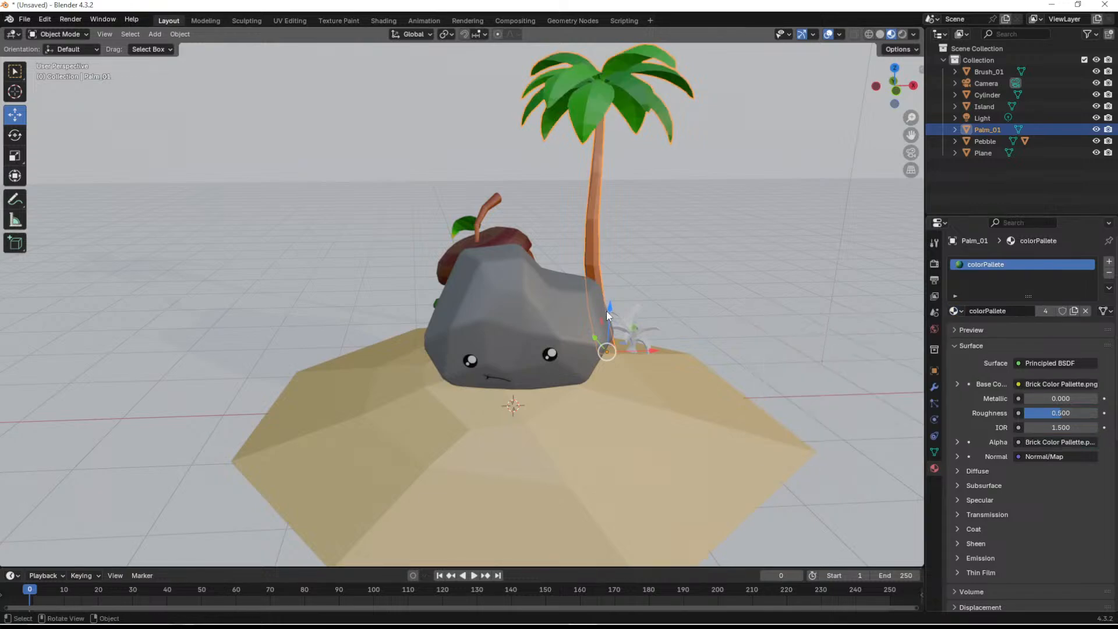
pyautogui.click(633, 320)
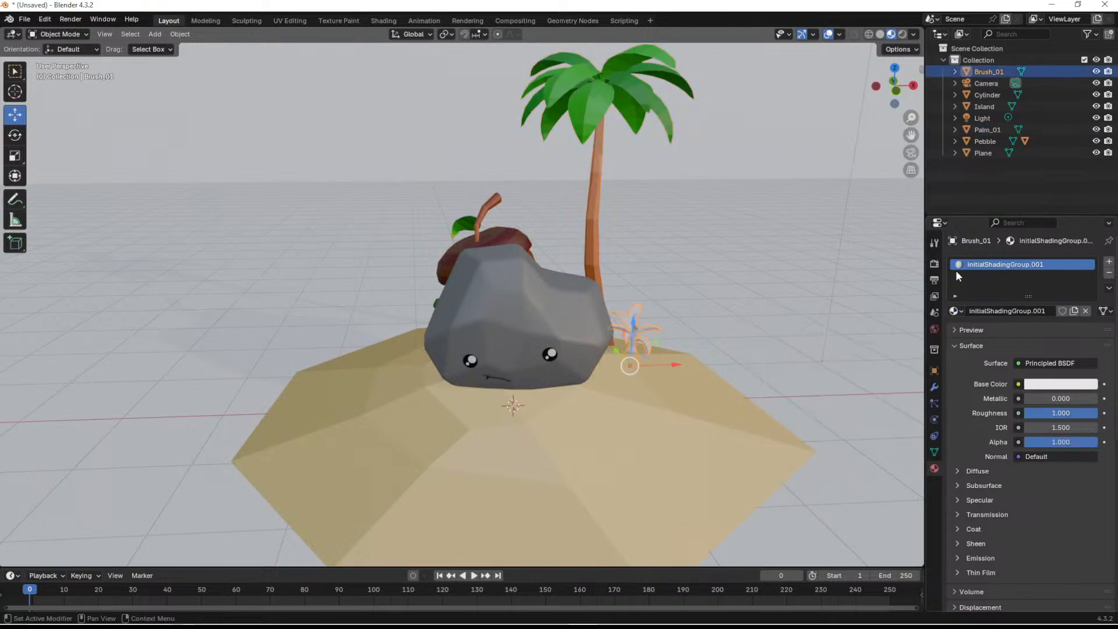
pyautogui.click(955, 312)
pyautogui.click(868, 326)
# - Stretch the curved backdrop along the X axis so it spans much wider behind the island
pyautogui.moveTo(867, 327)
pyautogui.mouseDown(button='middle')
pyautogui.moveTo(726, 338)
pyautogui.moveTo(673, 310)
pyautogui.moveTo(592, 302)
pyautogui.moveTo(743, 329)
pyautogui.moveTo(703, 284)
pyautogui.mouseUp(button='middle')
pyautogui.scroll(-5, 703, 278)
pyautogui.moveTo(674, 320); pyautogui.dragTo(525, 257, button='middle')
pyautogui.scroll(-5, 596, 344)
pyautogui.click(496, 219)
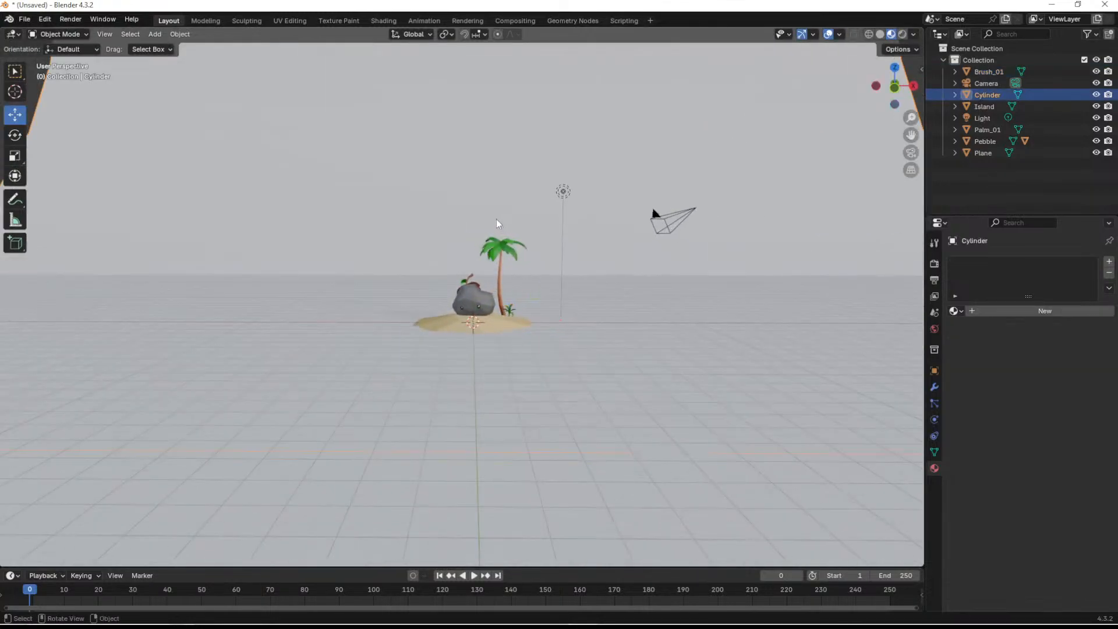
pyautogui.press('KP_Decimal')
pyautogui.hotkey('shift', 'space')
pyautogui.press('s')
pyautogui.moveTo(500, 150); pyautogui.dragTo(576, 162)
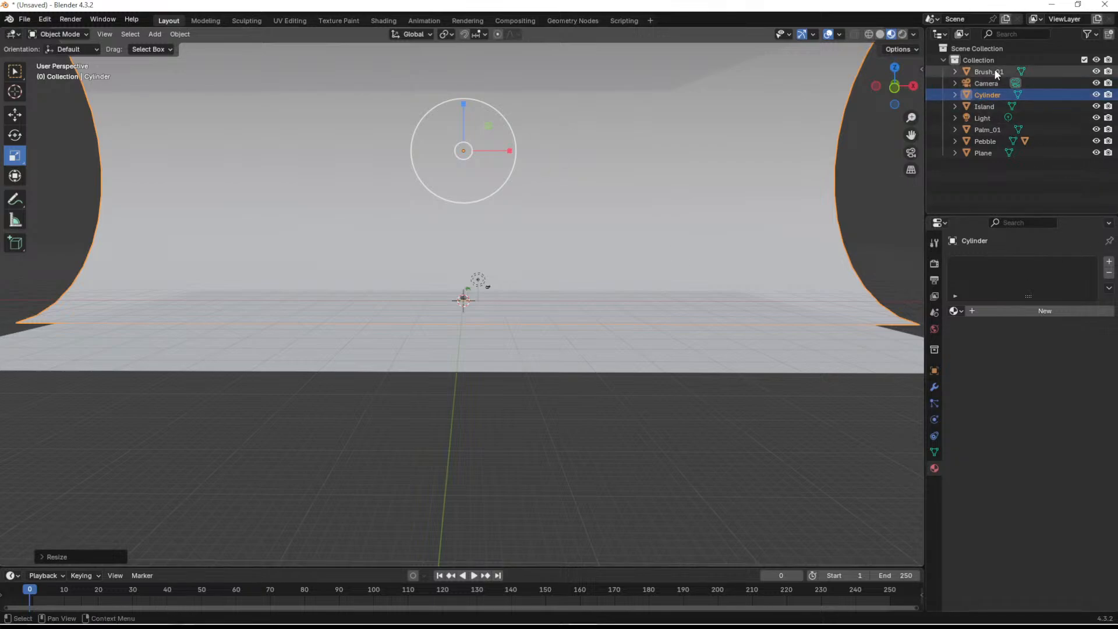
# - Give the ground plane a new material with a cyan base color of about #34D6E7
pyautogui.click(989, 141)
pyautogui.press('KP_Decimal')
pyautogui.scroll(-8, 670, 219)
pyautogui.moveTo(666, 329); pyautogui.dragTo(786, 304, button='middle')
pyautogui.click(716, 247)
pyautogui.moveTo(716, 246); pyautogui.dragTo(638, 272, button='middle')
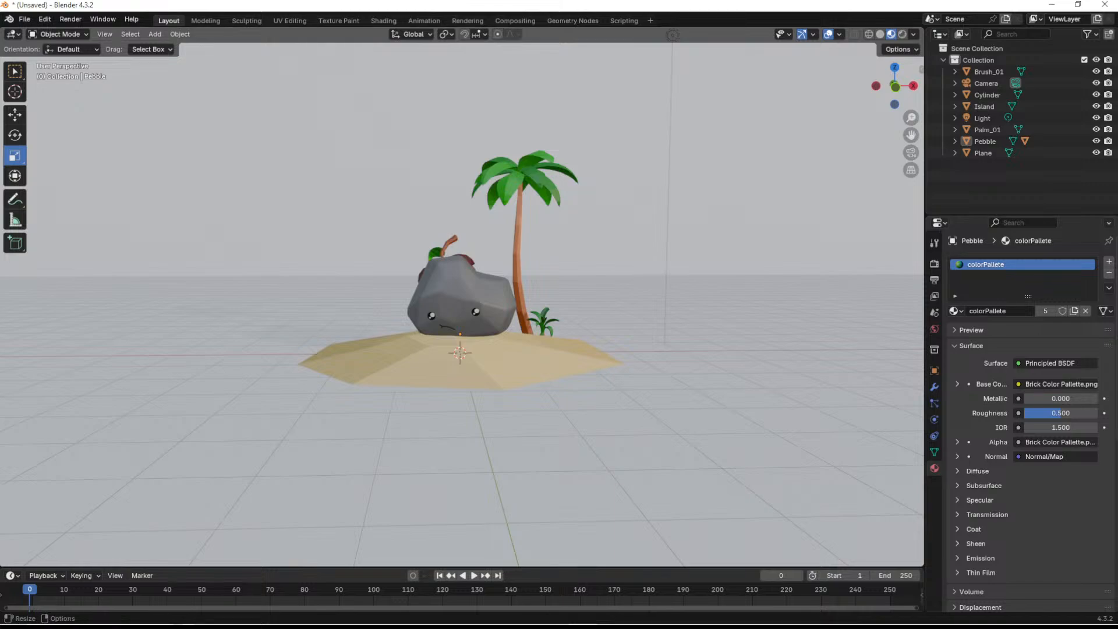
pyautogui.click(287, 326)
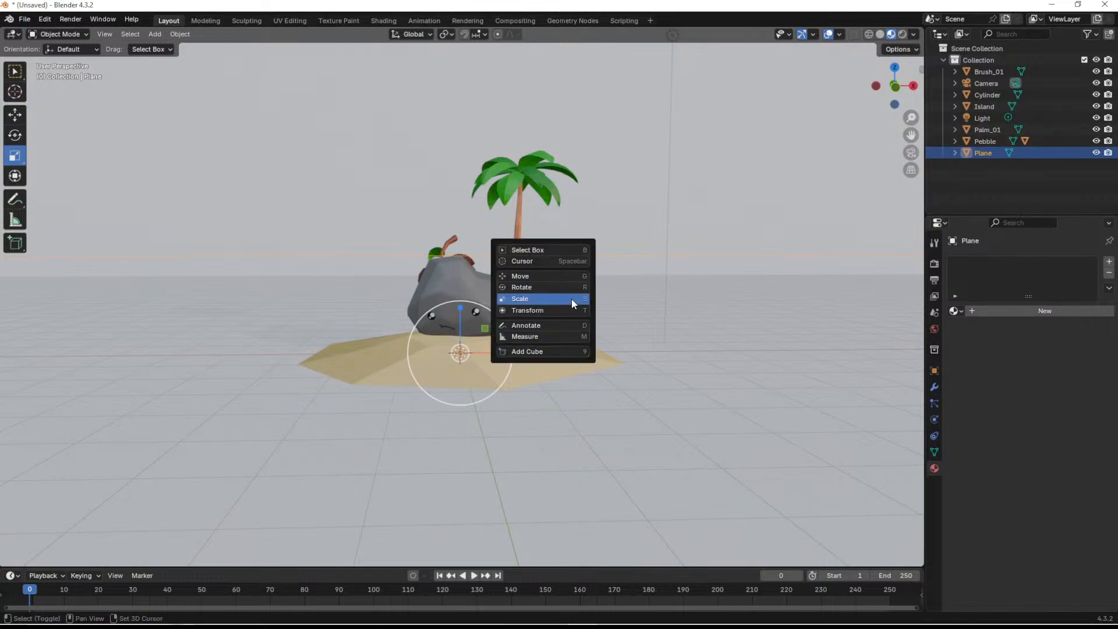
pyautogui.hotkey('shift', 'space')
pyautogui.press('g')
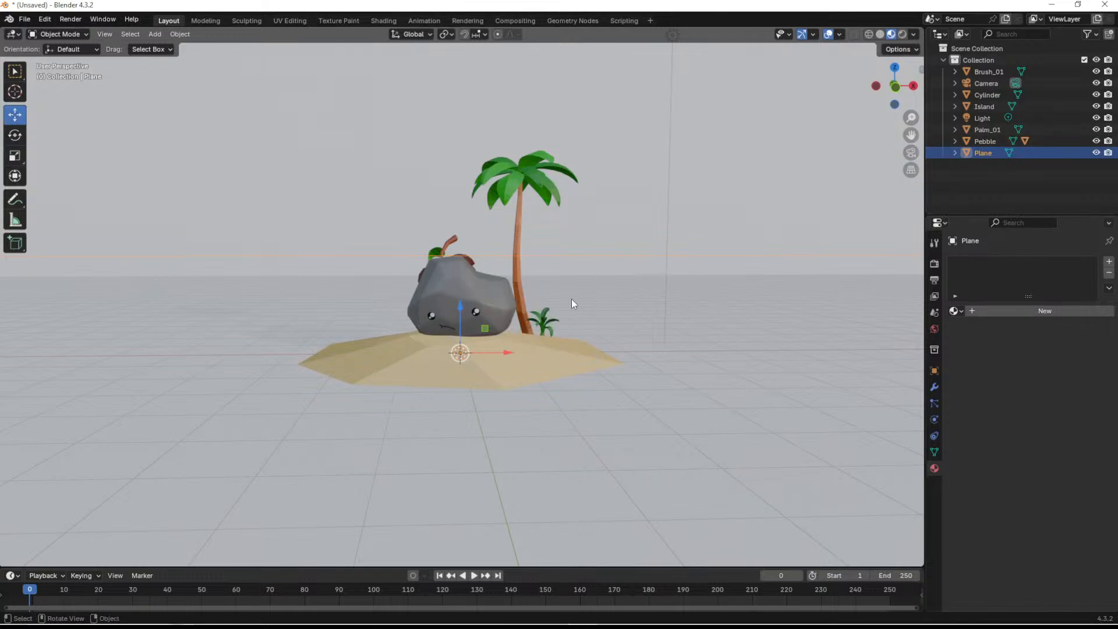
pyautogui.click(960, 310)
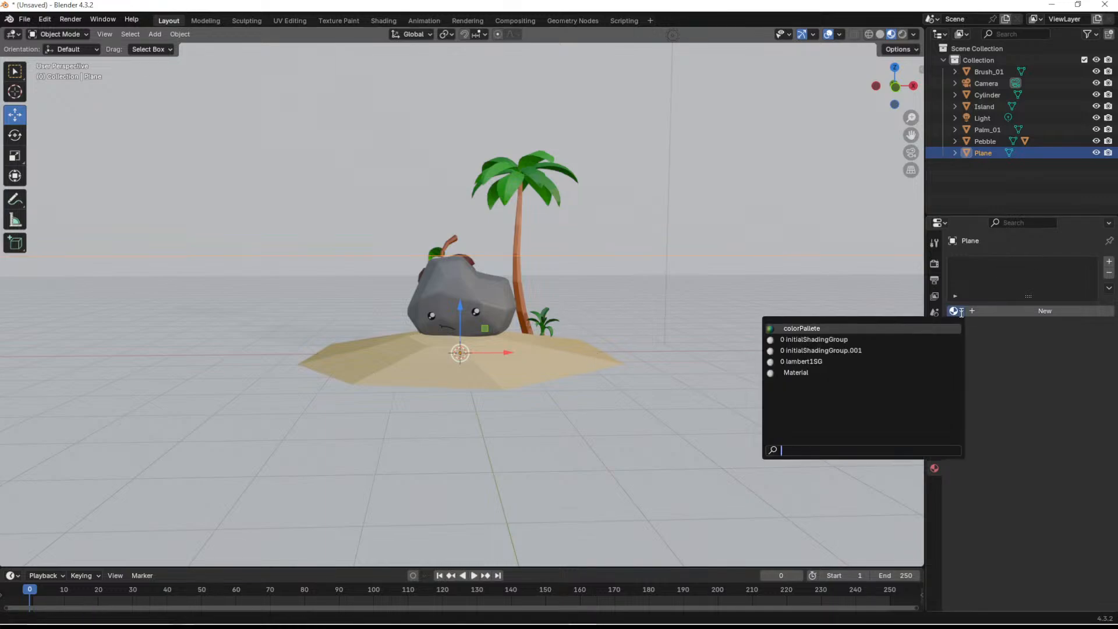
pyautogui.click(1003, 372)
pyautogui.click(997, 313)
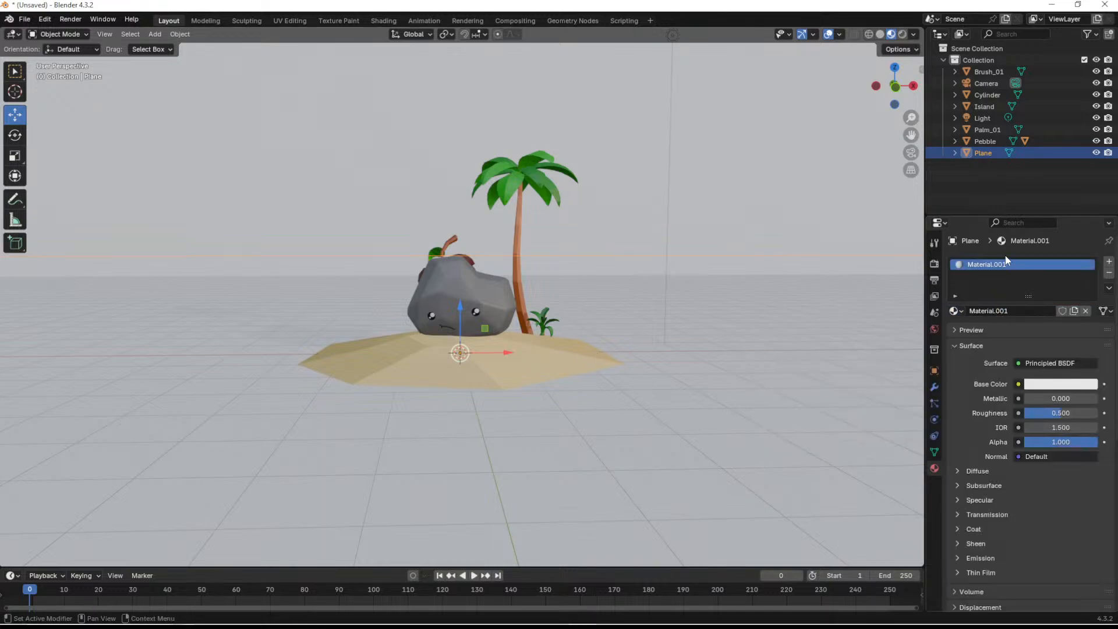
pyautogui.click(1036, 382)
pyautogui.moveTo(1035, 247)
pyautogui.mouseDown()
pyautogui.moveTo(1050, 218)
pyautogui.moveTo(1037, 205)
pyautogui.mouseUp()
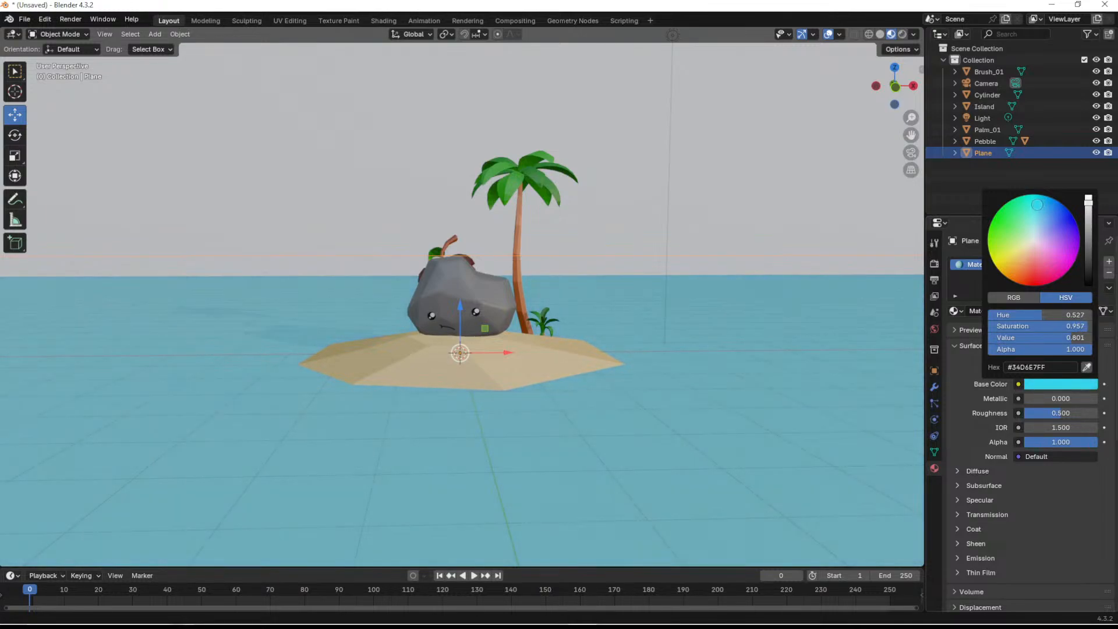
# - Rename the curved backdrop's material to Sky
pyautogui.moveTo(630, 309); pyautogui.dragTo(607, 308, button='middle')
pyautogui.moveTo(598, 349)
pyautogui.mouseDown(button='middle')
pyautogui.moveTo(689, 340)
pyautogui.moveTo(618, 337)
pyautogui.mouseUp(button='middle')
pyautogui.click(618, 238)
pyautogui.click(980, 310)
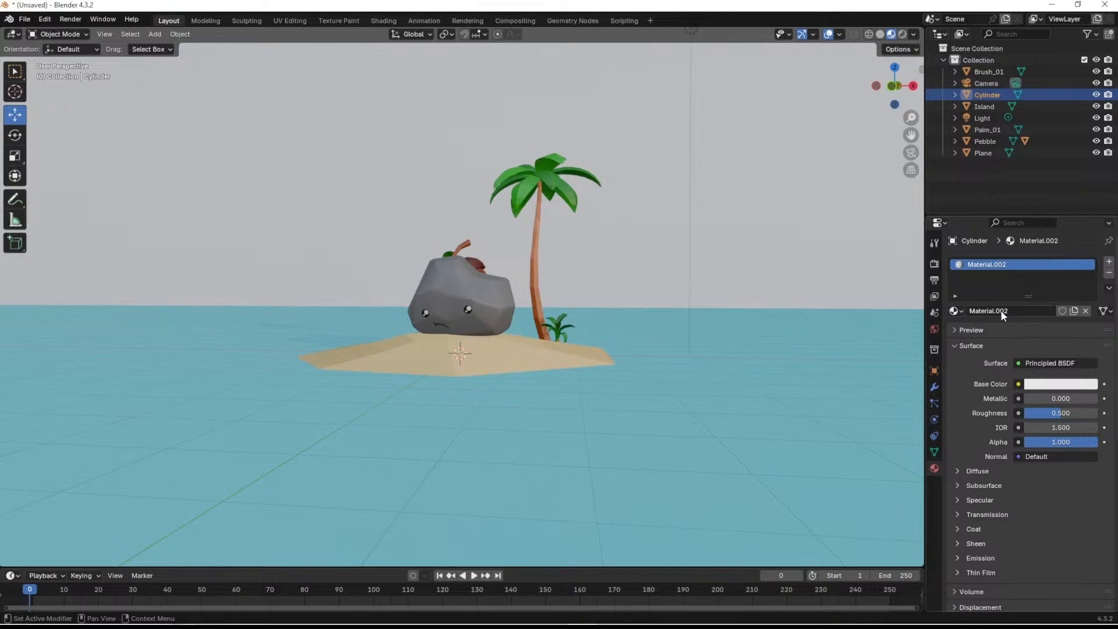
pyautogui.click(1001, 310)
pyautogui.write('Sky')
pyautogui.press('Return')
# - Rename the ground plane's material to Ocean
pyautogui.click(805, 338)
pyautogui.click(1001, 310)
pyautogui.write('Ocean')
pyautogui.press('Return')
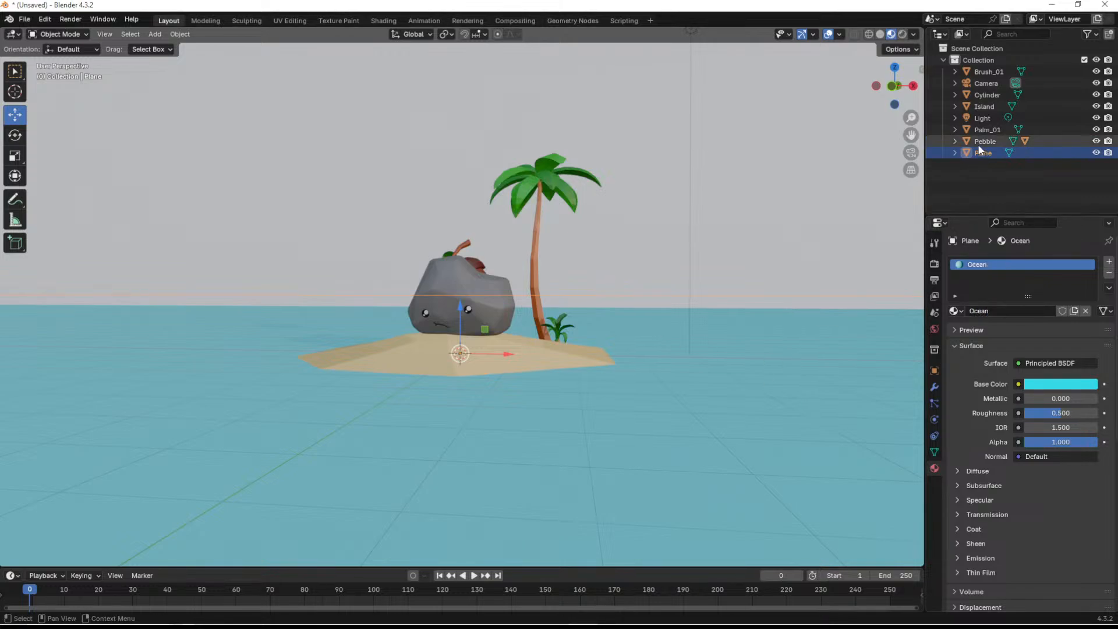
# - Change the backdrop's Sky material base color to a saturated blue
pyautogui.click(742, 155)
pyautogui.click(1049, 387)
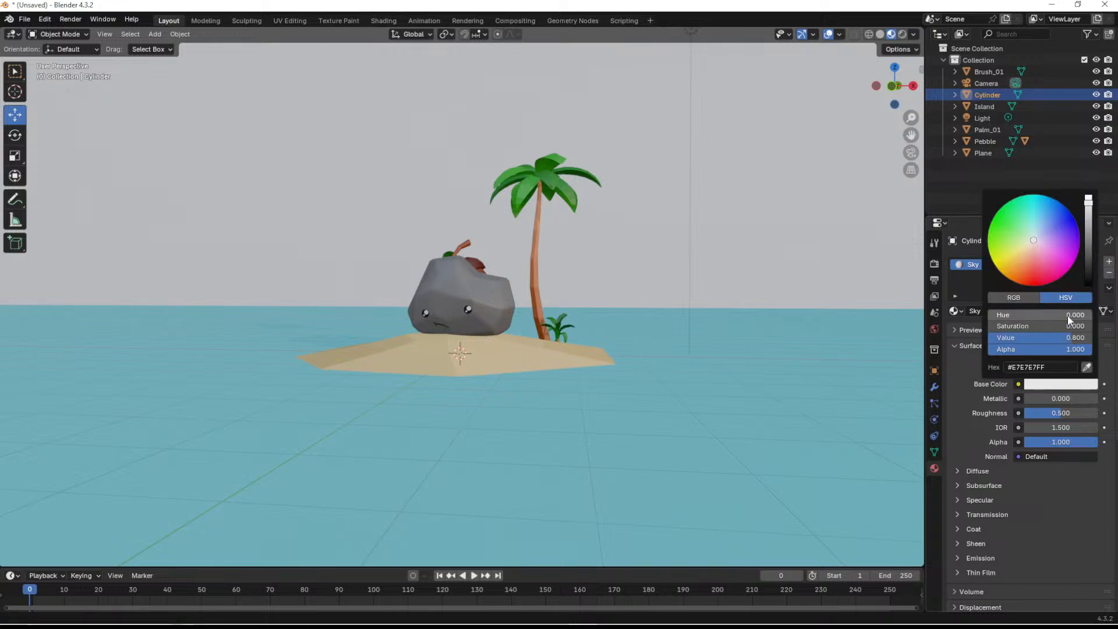
pyautogui.moveTo(1045, 249); pyautogui.dragTo(1057, 200)
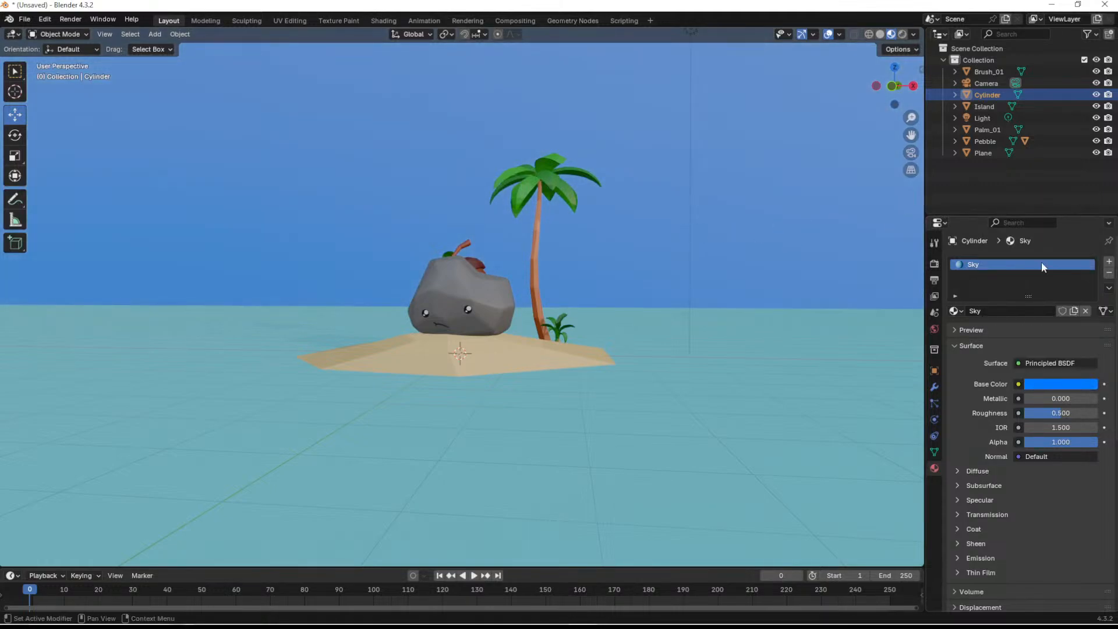
# - Select the scene's point light and show the scene in rendered shading
pyautogui.moveTo(541, 336)
pyautogui.mouseDown(button='middle')
pyautogui.moveTo(548, 323)
pyautogui.moveTo(556, 369)
pyautogui.moveTo(543, 355)
pyautogui.moveTo(621, 323)
pyautogui.moveTo(629, 306)
pyautogui.moveTo(633, 326)
pyautogui.moveTo(568, 337)
pyautogui.moveTo(545, 316)
pyautogui.moveTo(584, 324)
pyautogui.moveTo(557, 326)
pyautogui.mouseUp(button='middle')
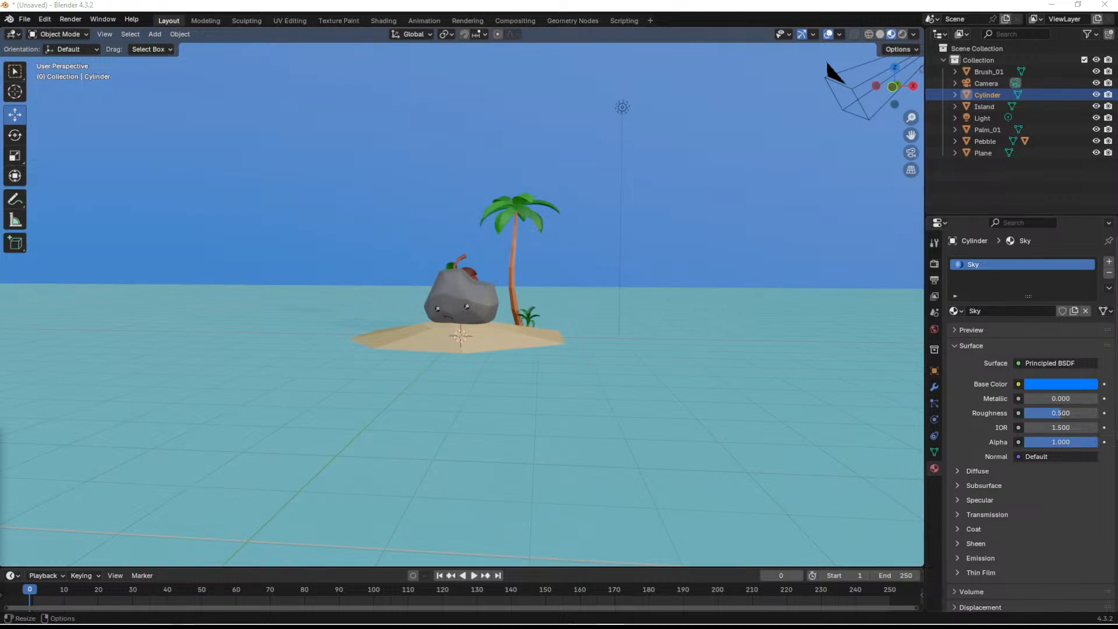
pyautogui.moveTo(353, 414); pyautogui.dragTo(547, 274, button='middle')
pyautogui.scroll(2, 457, 430)
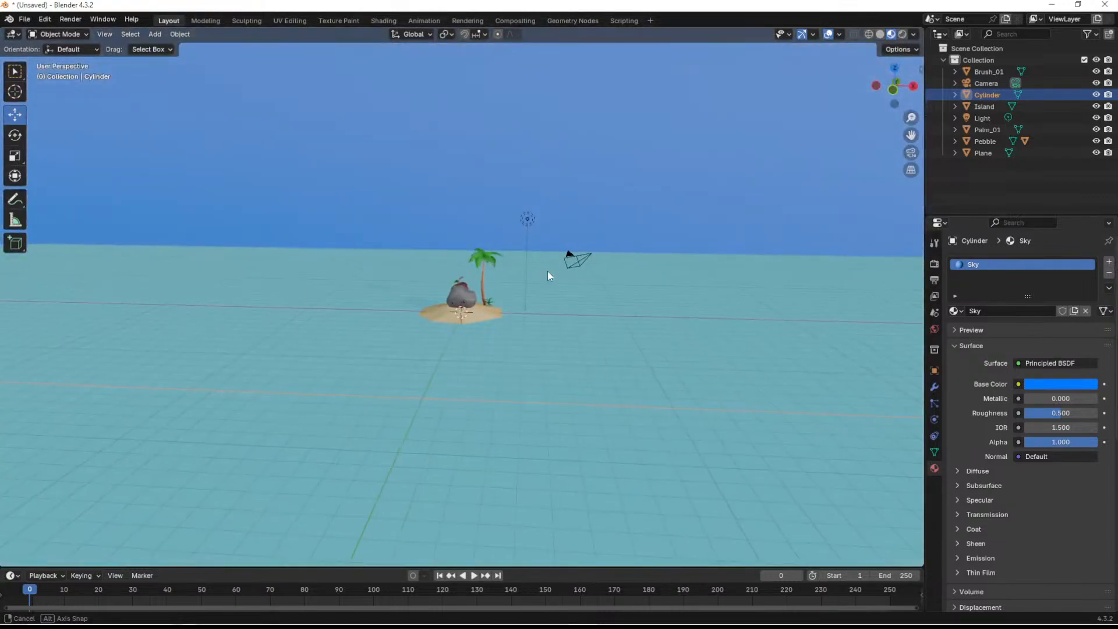
pyautogui.click(527, 220)
pyautogui.click(902, 34)
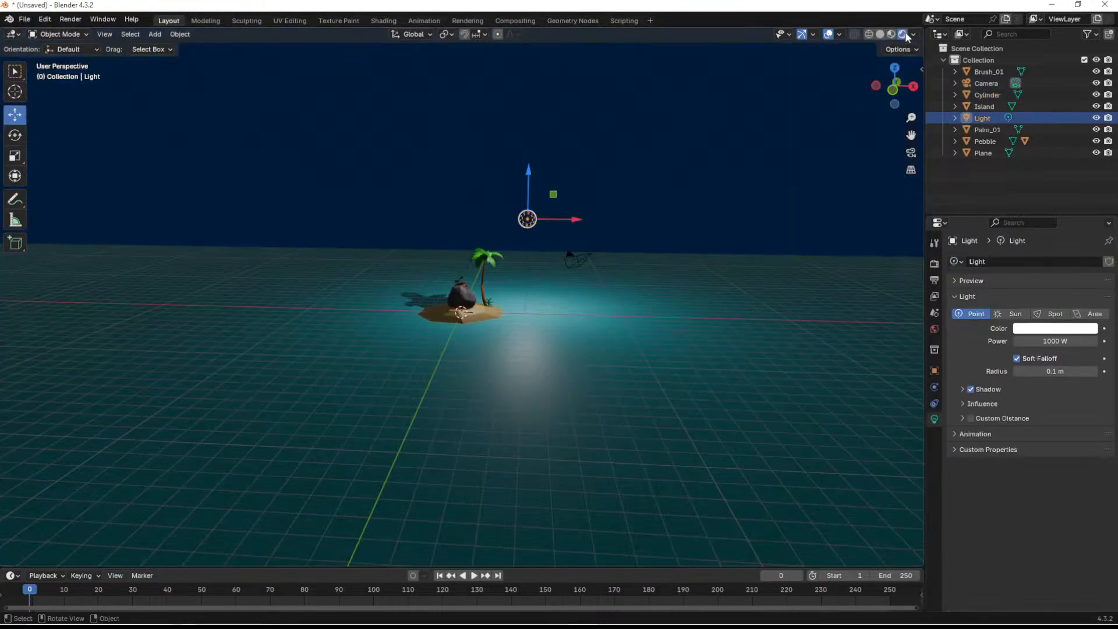
# - Move the point light forward so it sits above and in front of the island
pyautogui.scroll(5, 505, 313)
pyautogui.moveTo(553, 336); pyautogui.dragTo(693, 309, button='middle')
pyautogui.moveTo(407, 81); pyautogui.dragTo(626, 541)
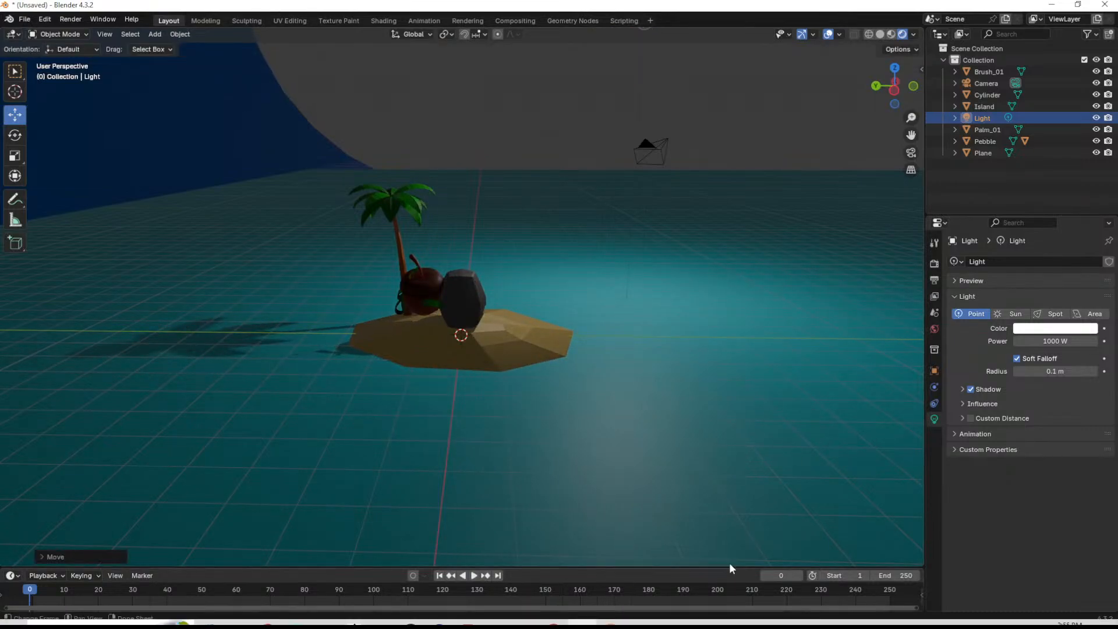
pyautogui.moveTo(639, 386); pyautogui.dragTo(543, 357, button='middle')
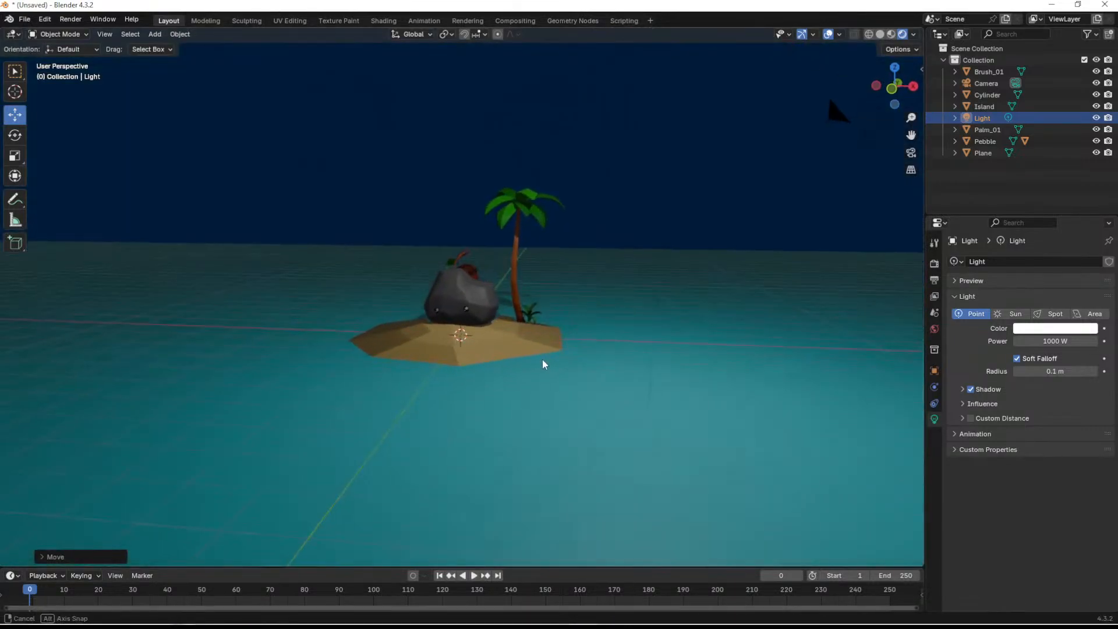
pyautogui.scroll(-6, 541, 371)
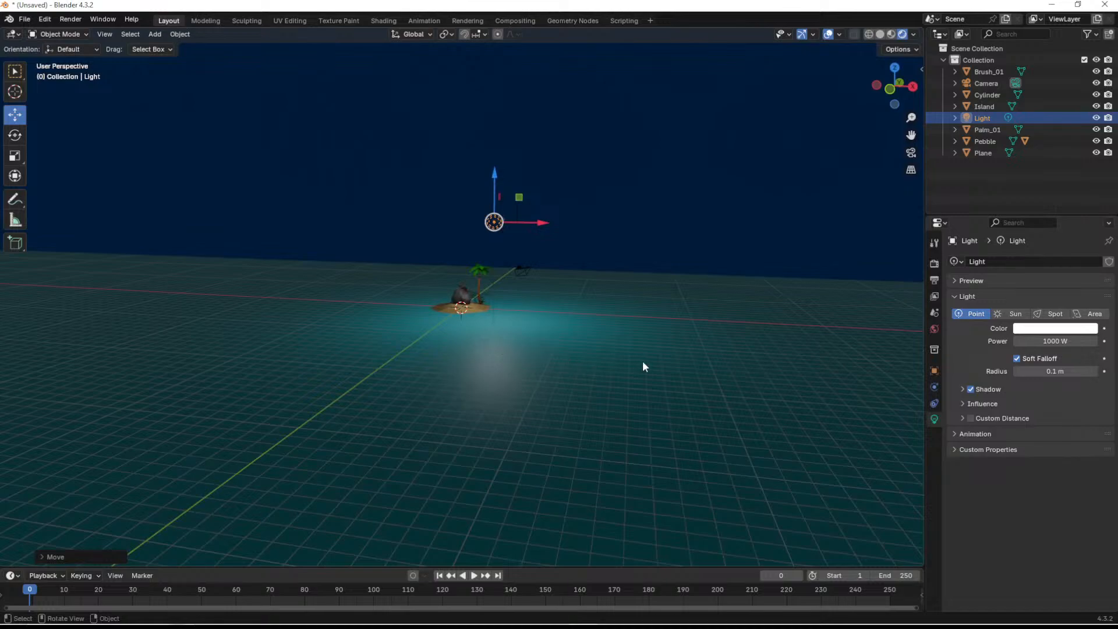
pyautogui.moveTo(542, 350); pyautogui.dragTo(636, 307, button='middle')
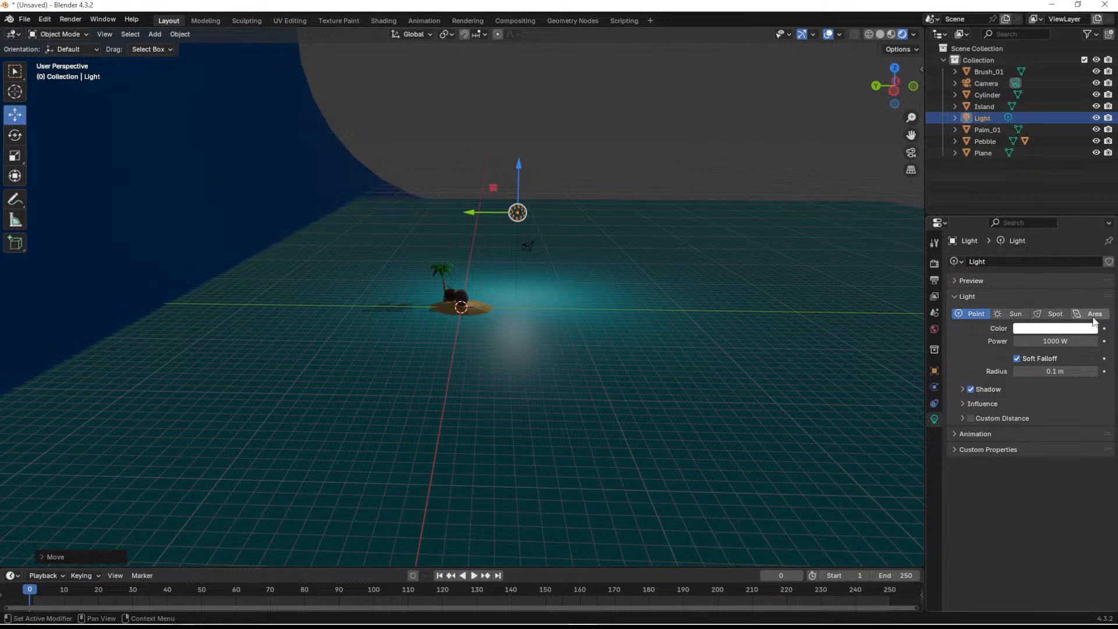
# - Change the light's type from Point to Area
pyautogui.click(1093, 317)
pyautogui.moveTo(653, 274); pyautogui.dragTo(550, 314, button='middle')
pyautogui.scroll(5, 550, 309)
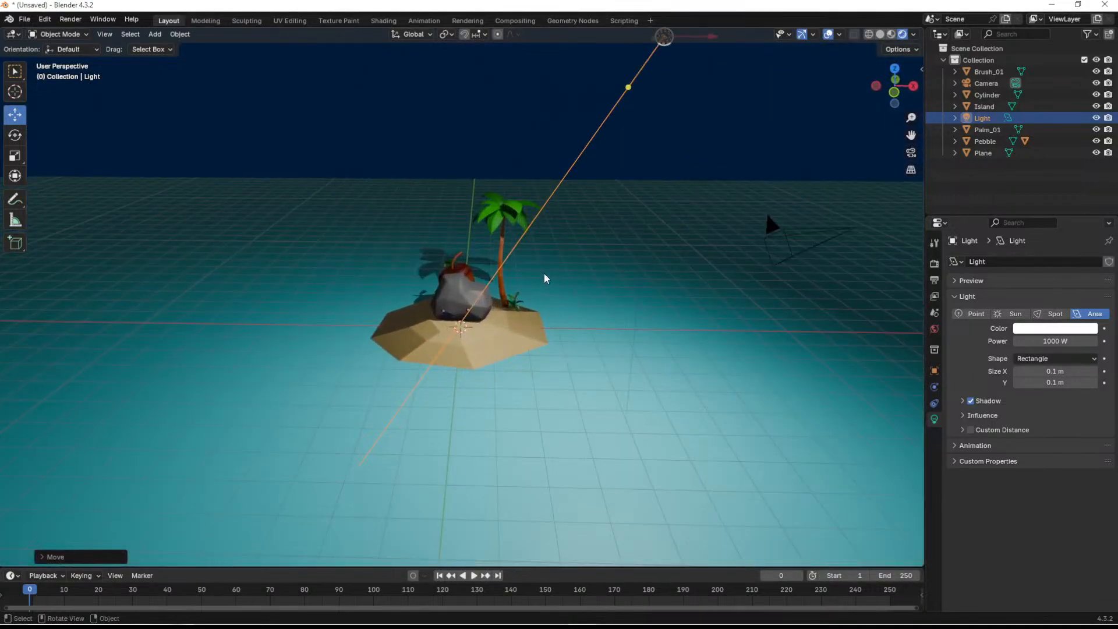
pyautogui.keyDown('shift'); pyautogui.moveTo(586, 263); pyautogui.dragTo(470, 284, button='middle'); pyautogui.keyUp('shift')
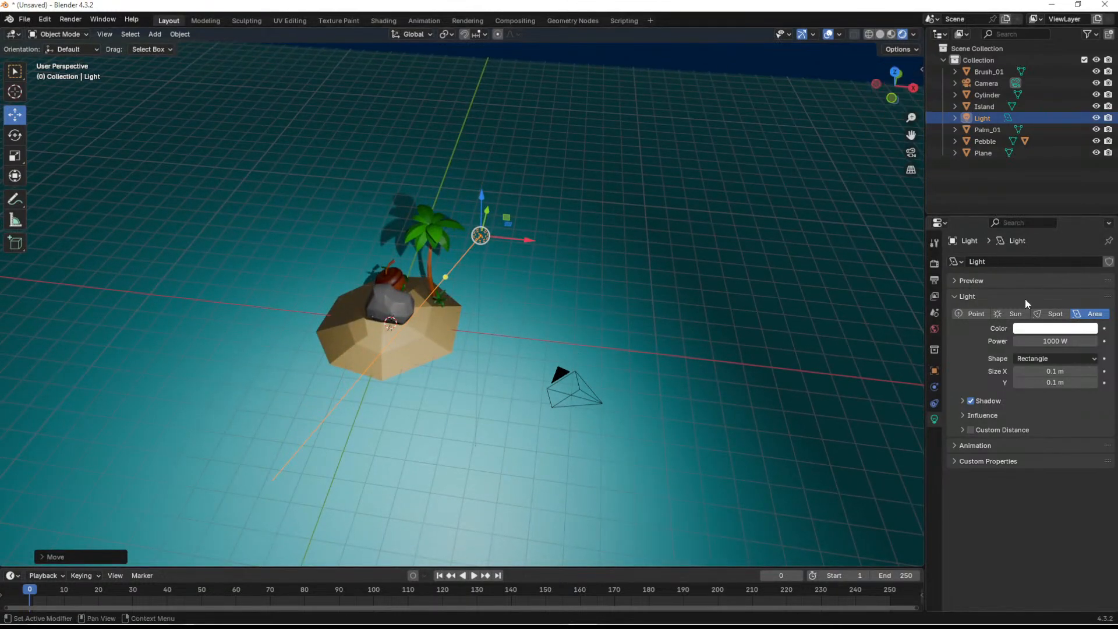
# - Rotate the area light about the vertical axis in top view so it aims at the island
pyautogui.click(895, 74)
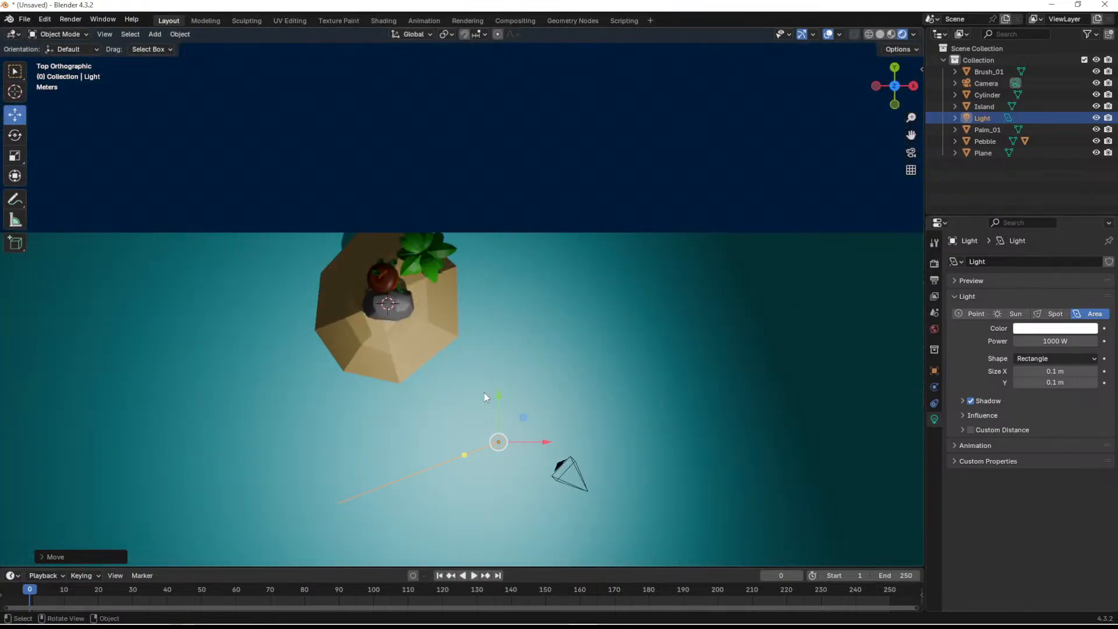
pyautogui.hotkey('shift', 'space')
pyautogui.click(483, 405)
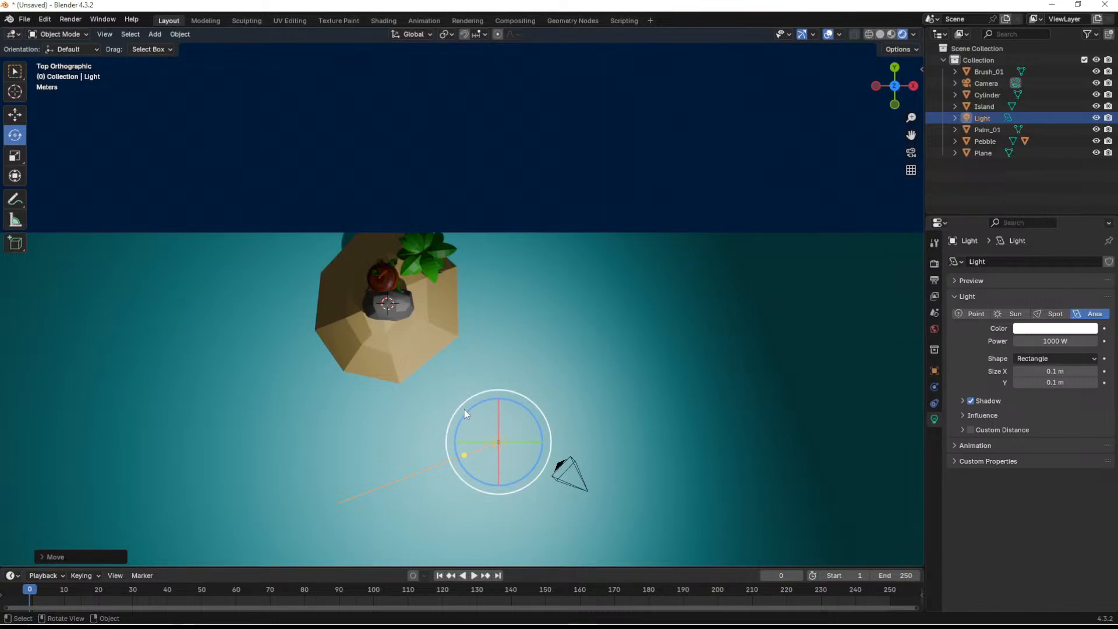
pyautogui.moveTo(466, 414); pyautogui.dragTo(524, 384)
pyautogui.moveTo(547, 487); pyautogui.dragTo(568, 382, button='middle')
# - Scale the area light up into a large panel, with a final enlargement by a factor of about 4.5
pyautogui.press('s')
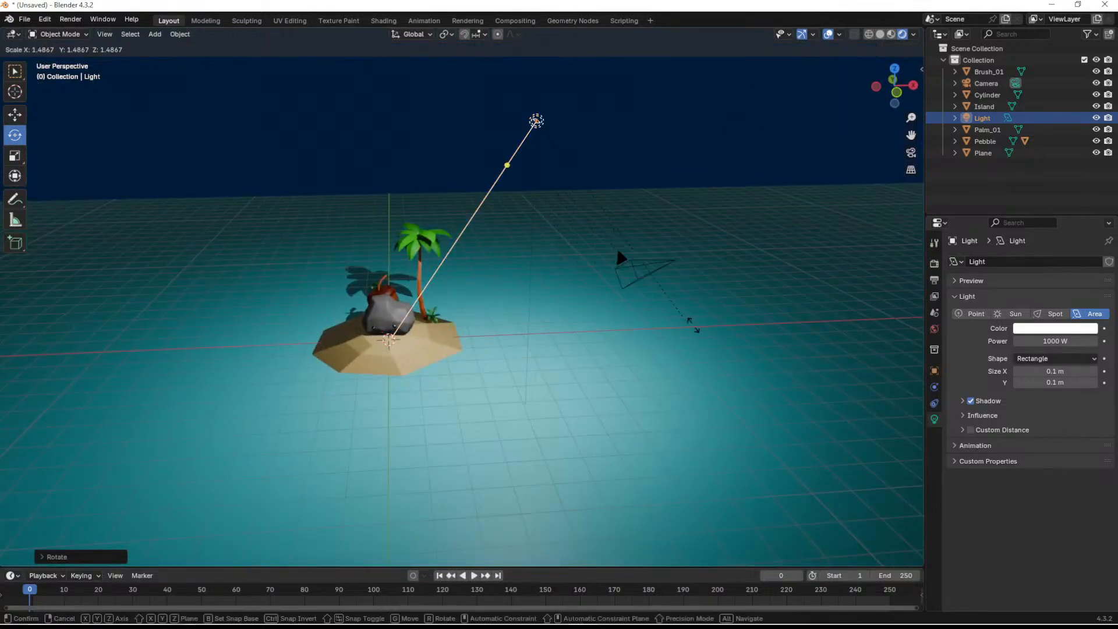
pyautogui.click(481, 199)
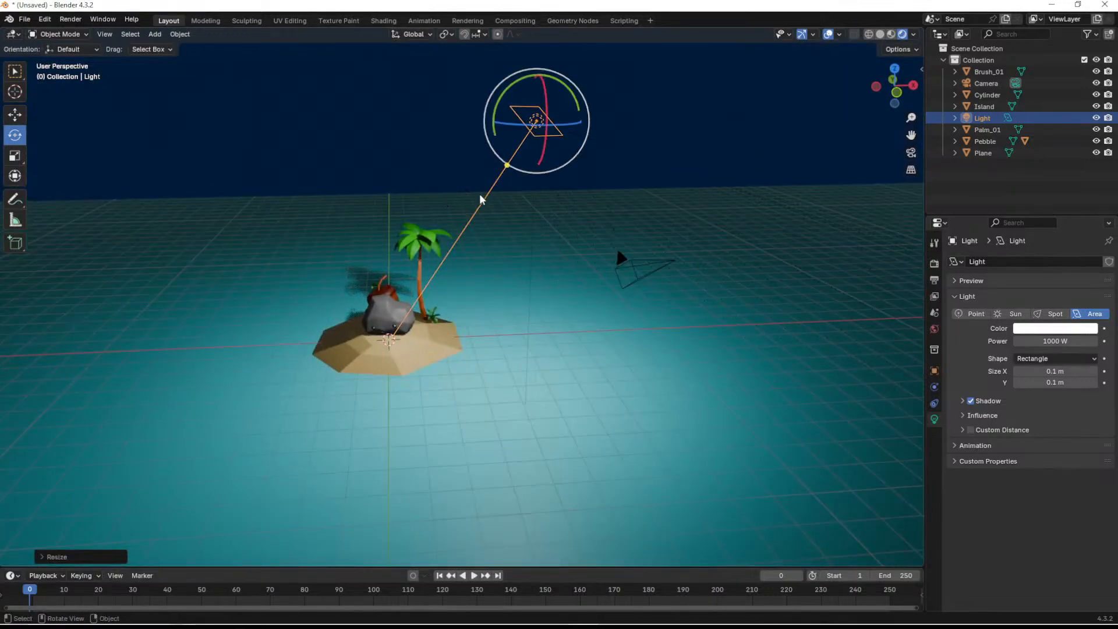
pyautogui.press('s')
pyautogui.click(799, 280)
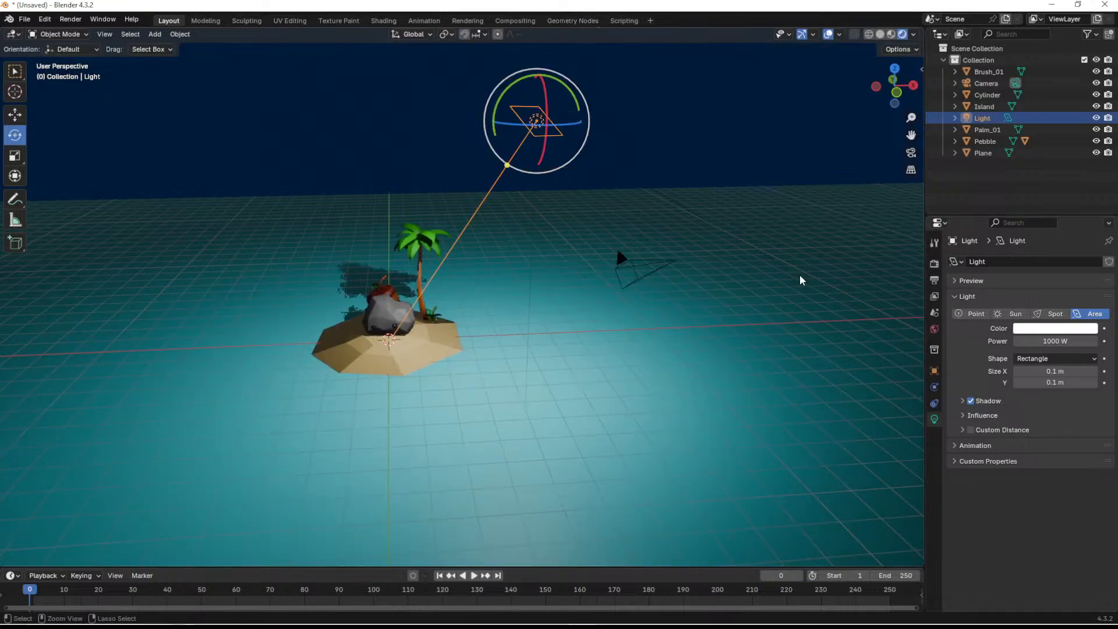
pyautogui.press('s')
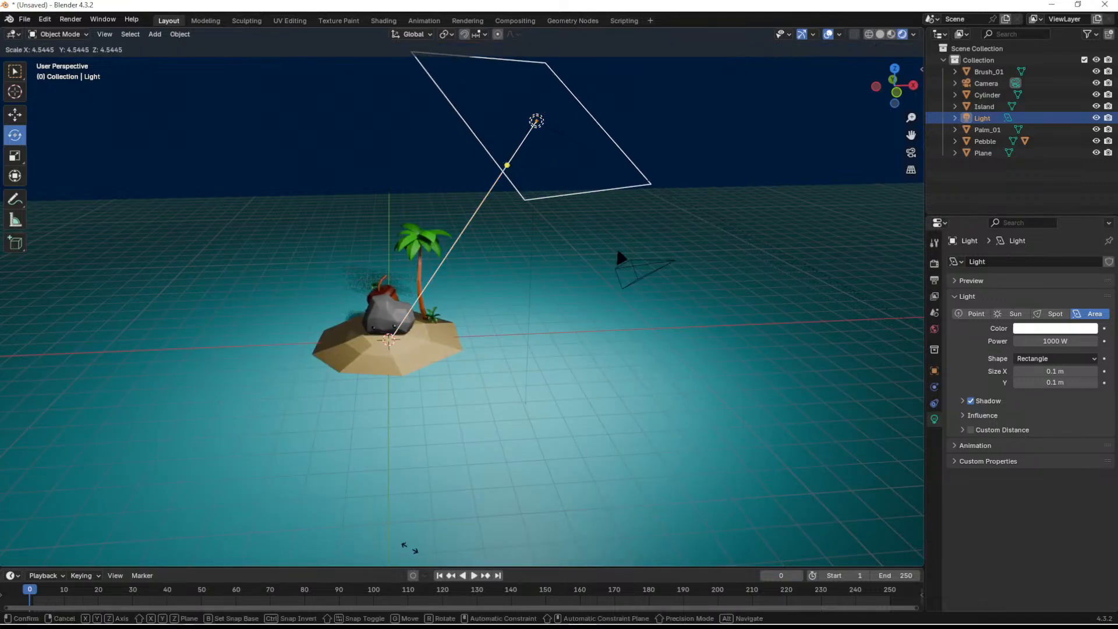
pyautogui.click(410, 547)
pyautogui.scroll(-1, 534, 282)
pyautogui.keyDown('shift'); pyautogui.moveTo(565, 274); pyautogui.dragTo(549, 370, button='middle'); pyautogui.keyUp('shift')
pyautogui.scroll(2, 540, 372)
pyautogui.moveTo(559, 409)
pyautogui.mouseDown(button='middle')
pyautogui.moveTo(601, 399)
pyautogui.moveTo(559, 417)
pyautogui.mouseUp(button='middle')
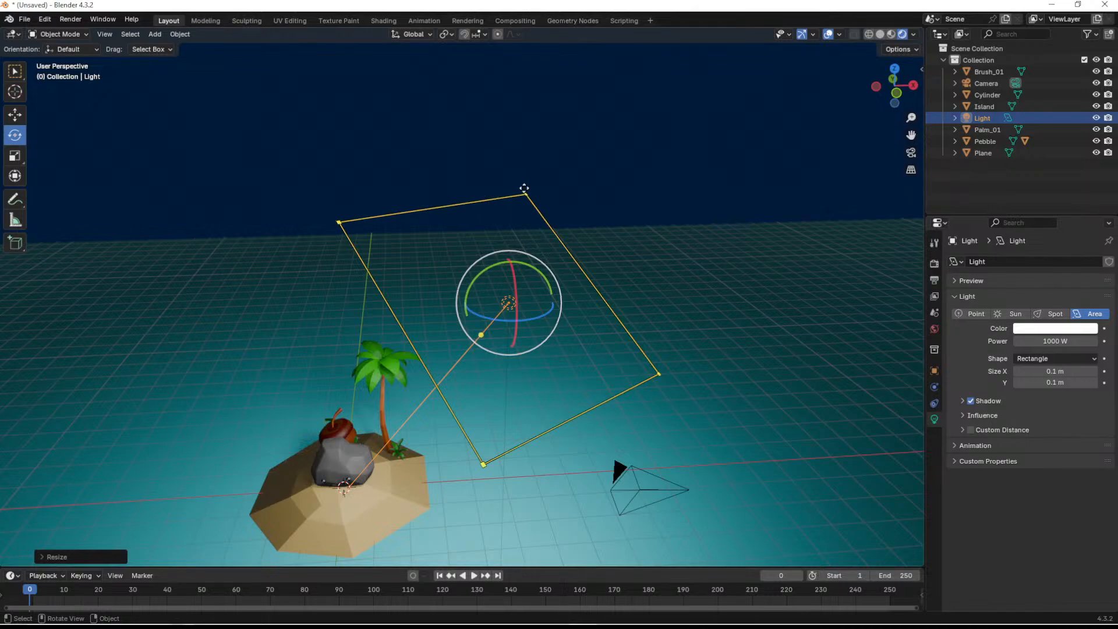
pyautogui.moveTo(551, 432); pyautogui.dragTo(586, 397)
pyautogui.hotkey('ctrl', 'z')
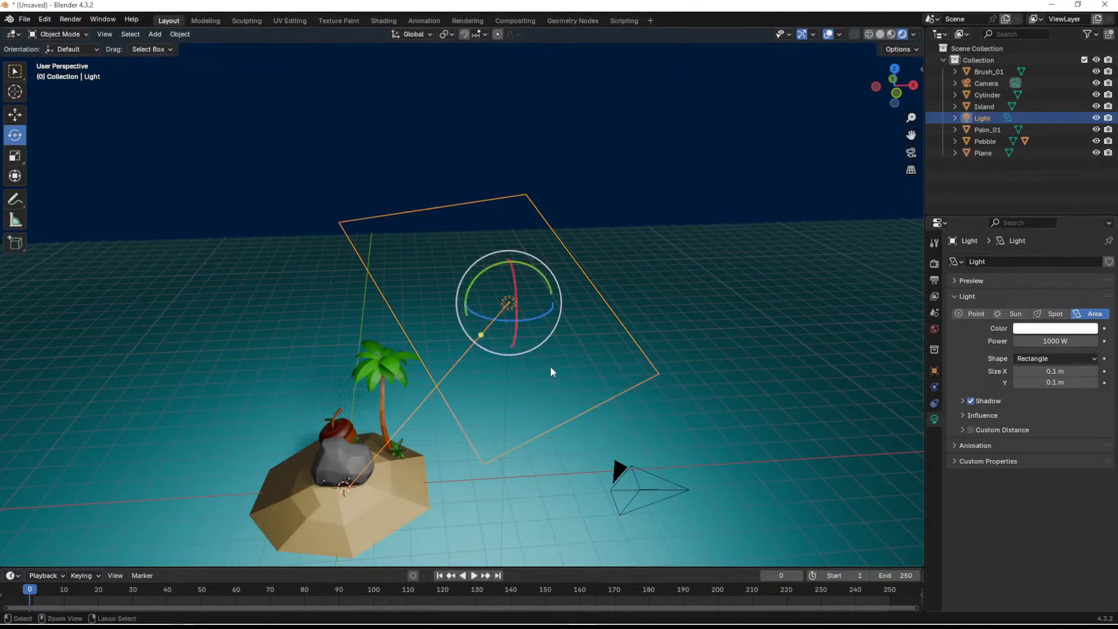
# - Turn the enlarged area light slightly further about the vertical axis, working from the top view
pyautogui.moveTo(636, 412); pyautogui.dragTo(722, 294, button='middle')
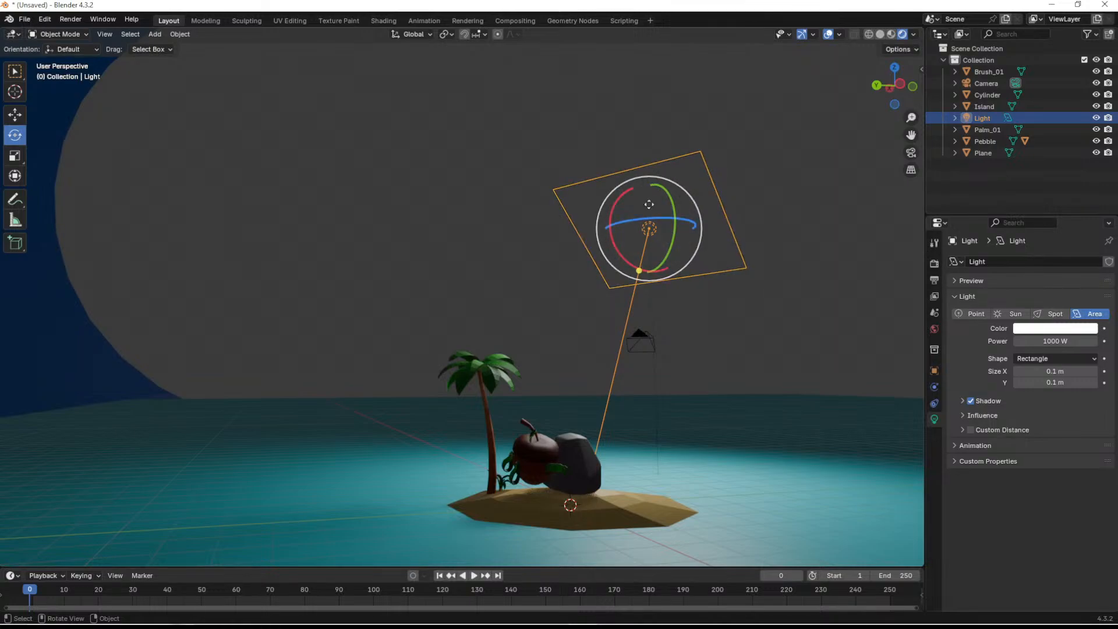
pyautogui.moveTo(669, 300); pyautogui.dragTo(554, 291, button='middle')
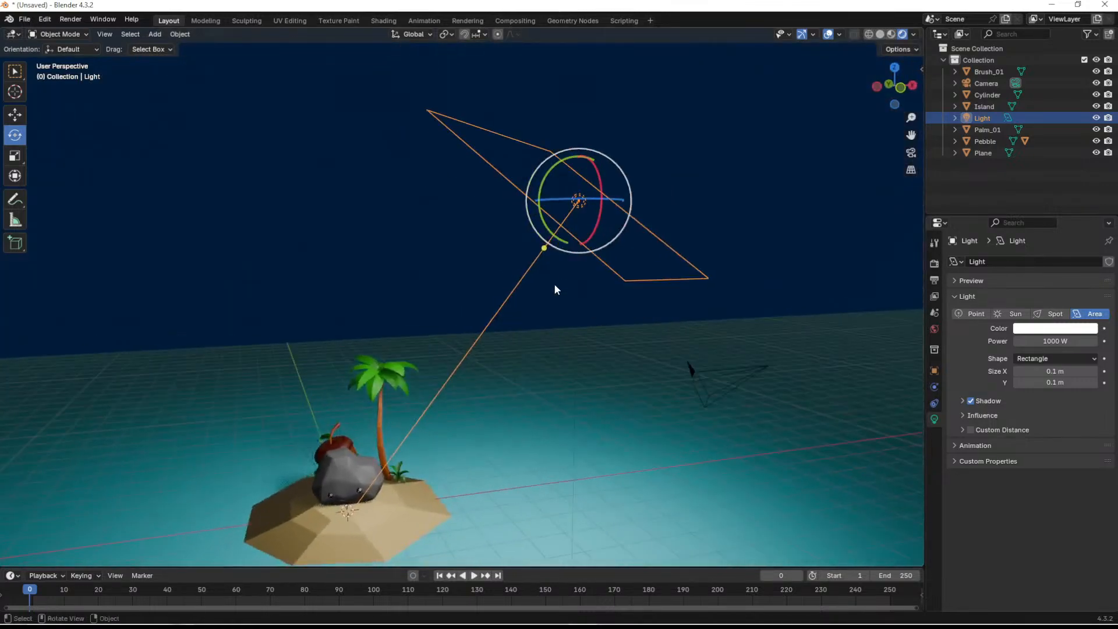
pyautogui.moveTo(412, 420); pyautogui.dragTo(527, 307, button='middle')
pyautogui.click(893, 67)
pyautogui.moveTo(499, 397); pyautogui.dragTo(512, 397)
pyautogui.moveTo(563, 429); pyautogui.dragTo(701, 332, button='middle')
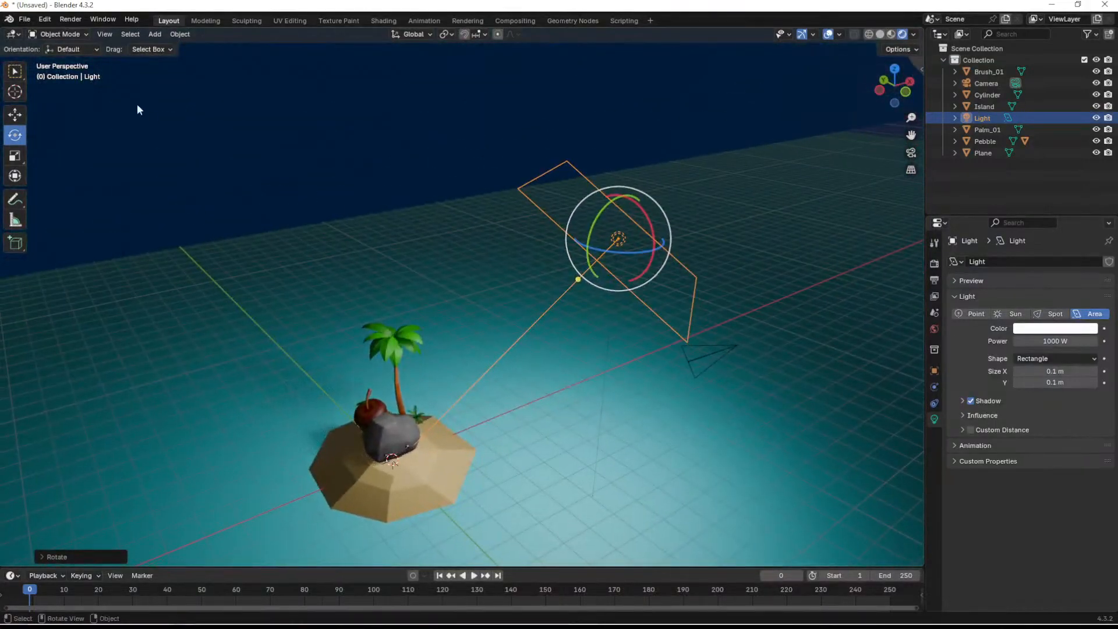
# - Set the transform orientation to Local and tilt the area light about its local X axis
pyautogui.click(80, 47)
pyautogui.click(75, 82)
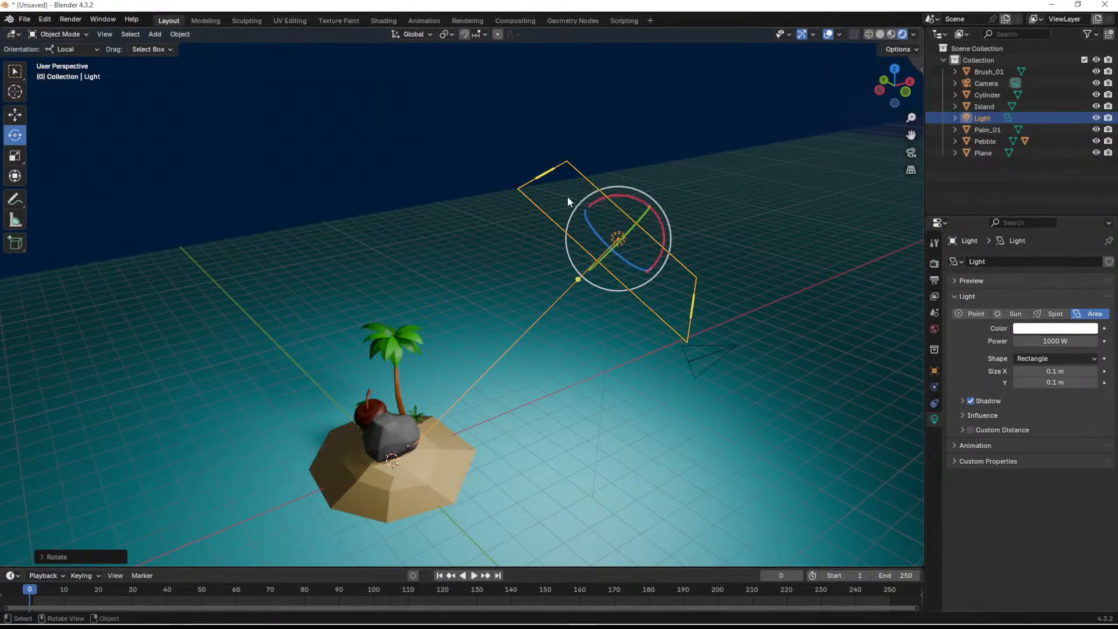
pyautogui.moveTo(662, 225); pyautogui.dragTo(672, 286)
pyautogui.moveTo(672, 286); pyautogui.dragTo(558, 321, button='middle')
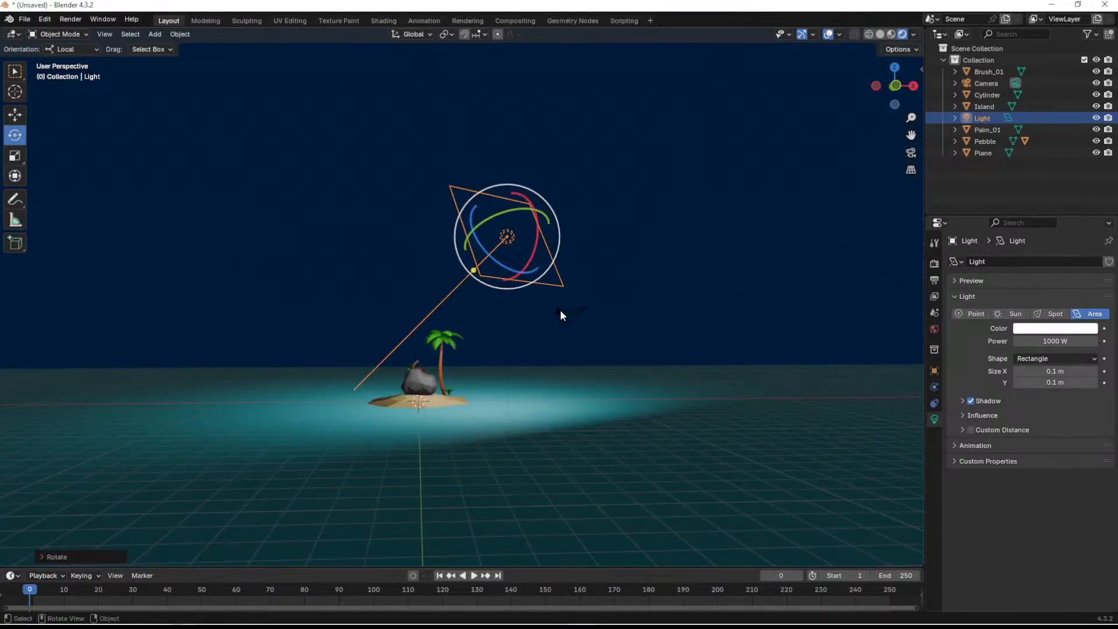
# - Select the camera, check its current framing, and set its X, Y and Z rotation to 0°
pyautogui.click(562, 315)
pyautogui.click(912, 152)
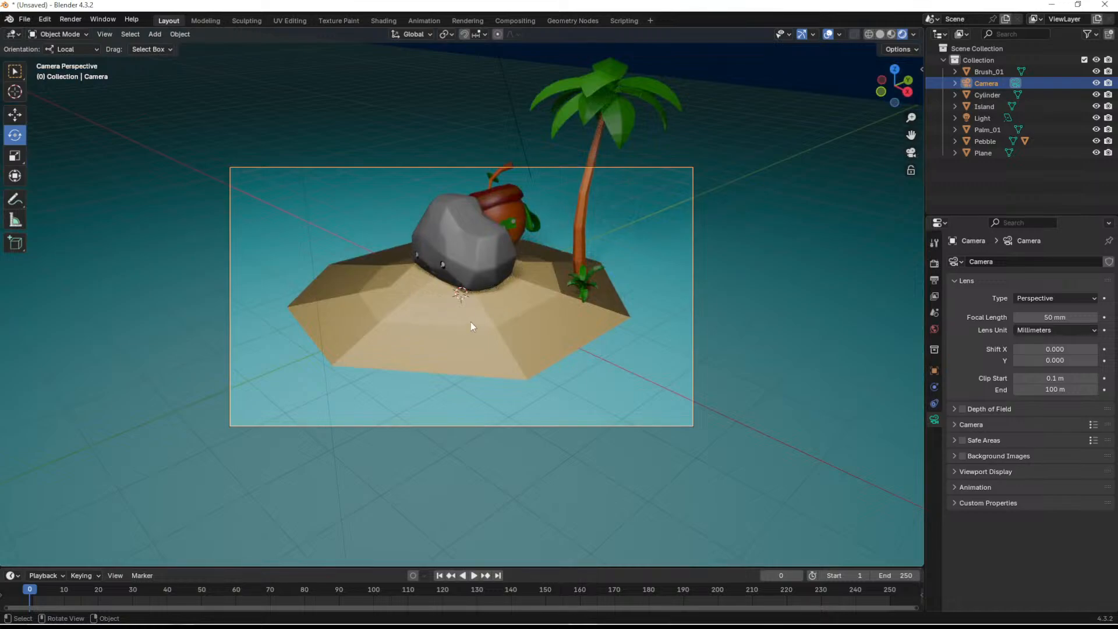
pyautogui.moveTo(593, 396); pyautogui.dragTo(599, 365, button='middle')
pyautogui.click(933, 371)
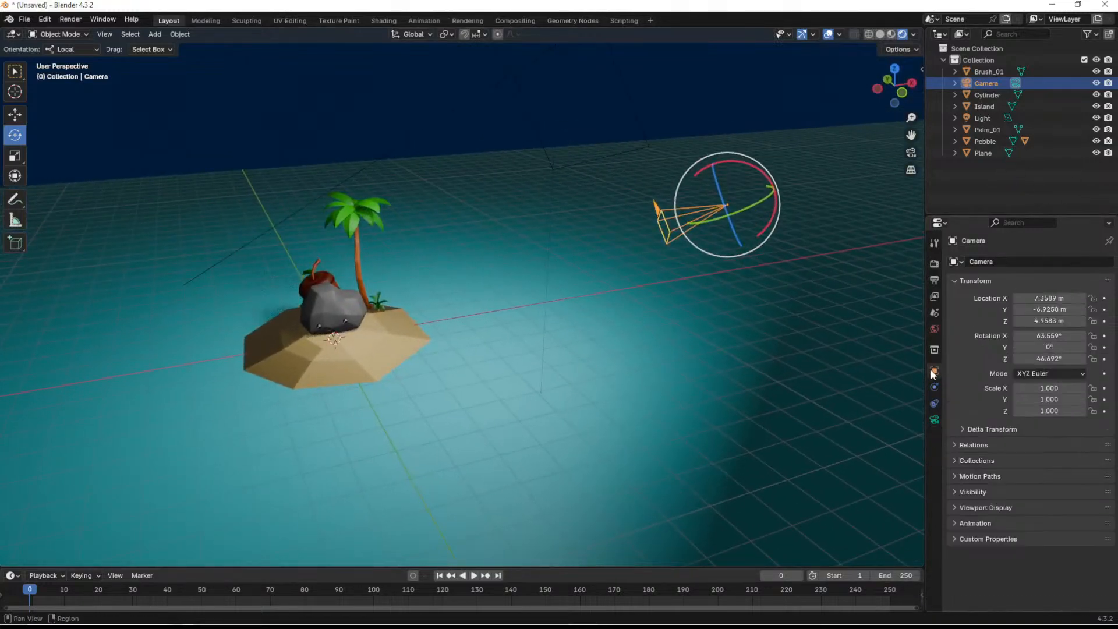
pyautogui.doubleClick(1051, 336)
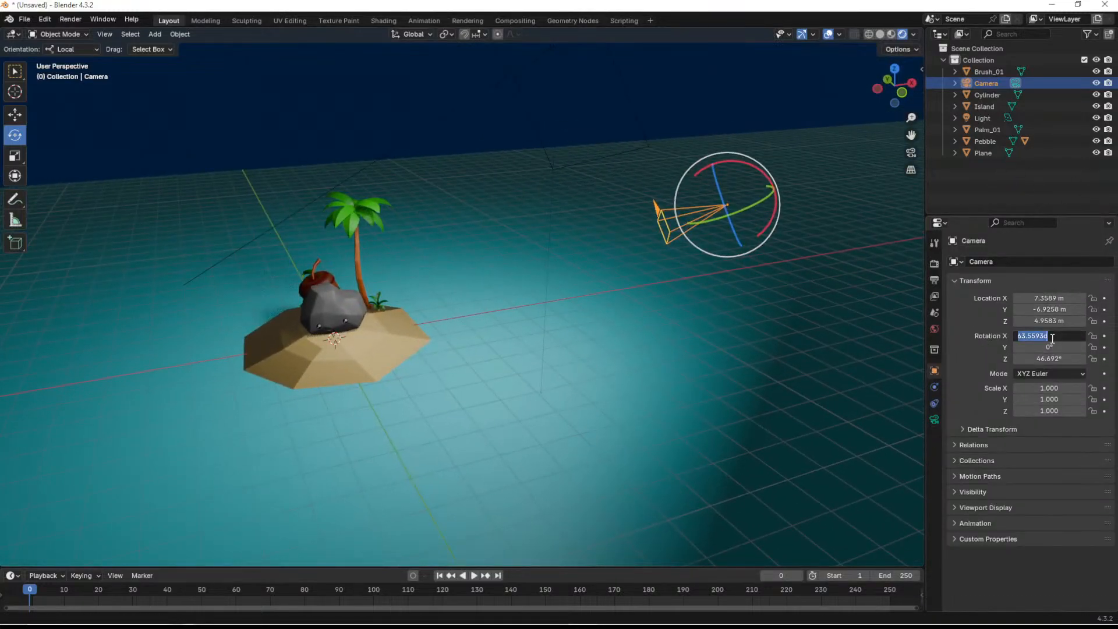
pyautogui.write('0')
pyautogui.press('Tab')
pyautogui.write('0')
pyautogui.press('Tab')
pyautogui.write('0')
pyautogui.press('Tab')
pyautogui.write('0')
pyautogui.press('Return')
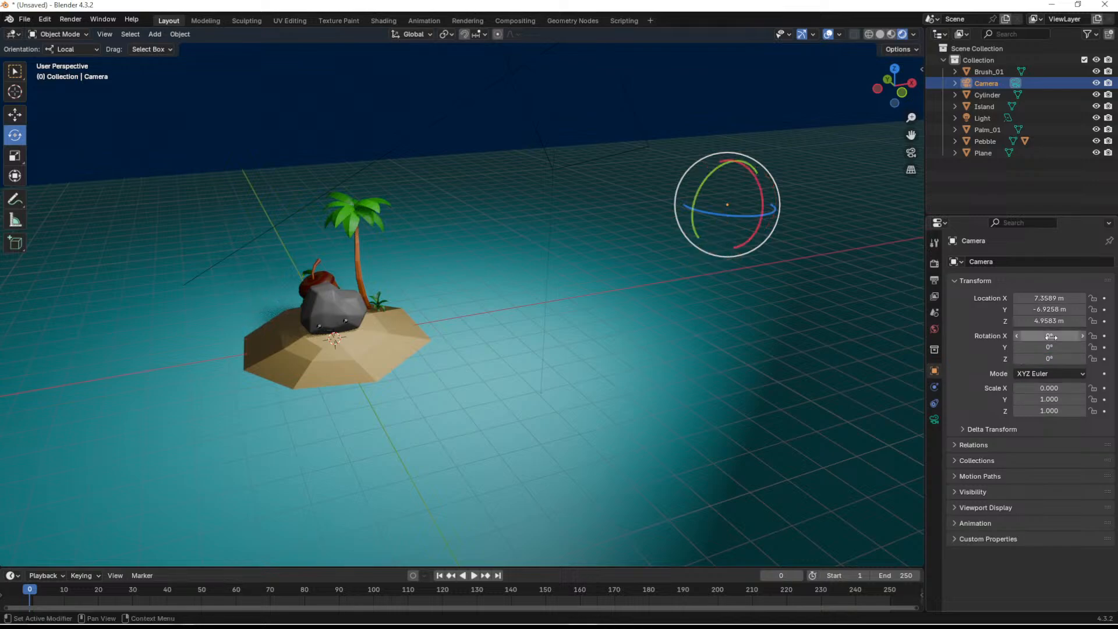
# - Set the camera's X scale to 1
pyautogui.doubleClick(1052, 387)
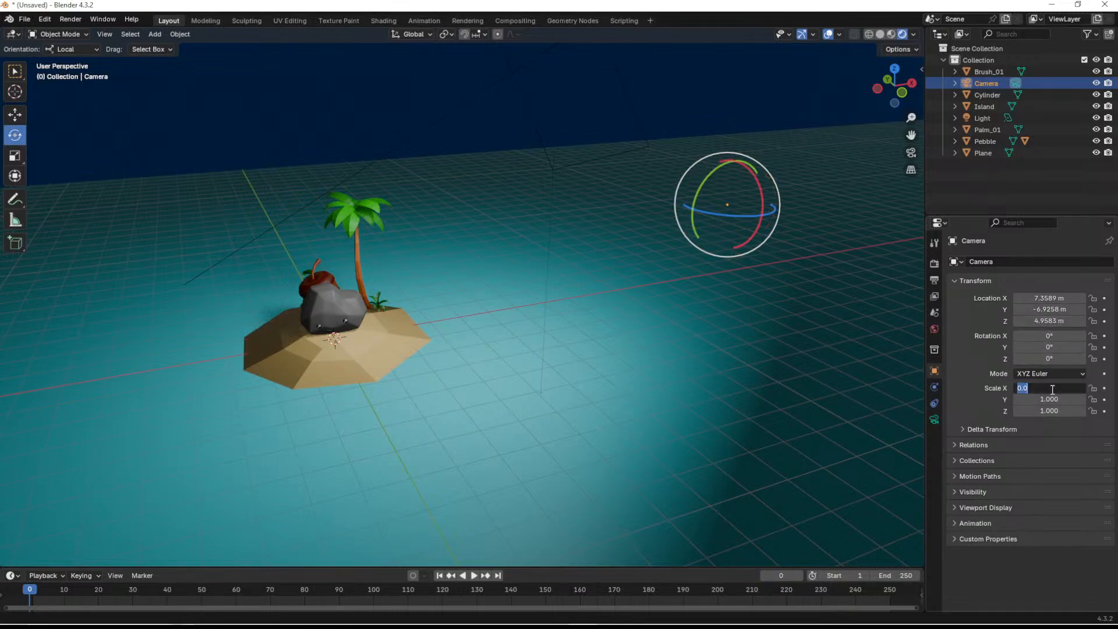
pyautogui.write('1')
pyautogui.press('Return')
# - Set the camera's X rotation to 90° so it looks horizontally toward the island
pyautogui.moveTo(757, 174); pyautogui.dragTo(750, 239)
pyautogui.rightClick(761, 218)
pyautogui.doubleClick(1068, 336)
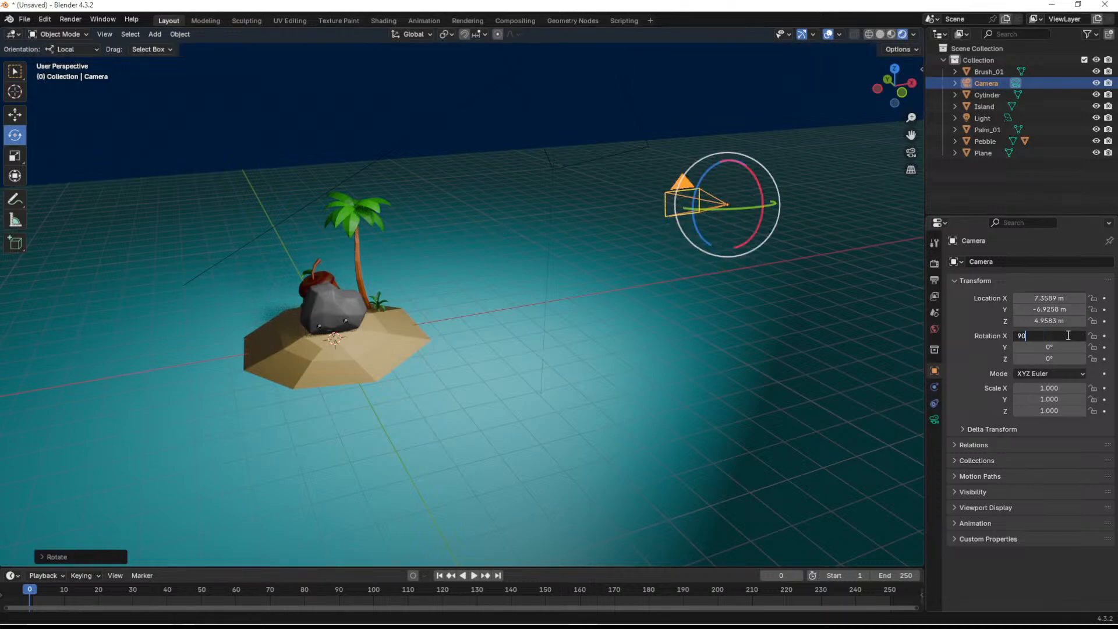
pyautogui.write('90')
pyautogui.press('Return')
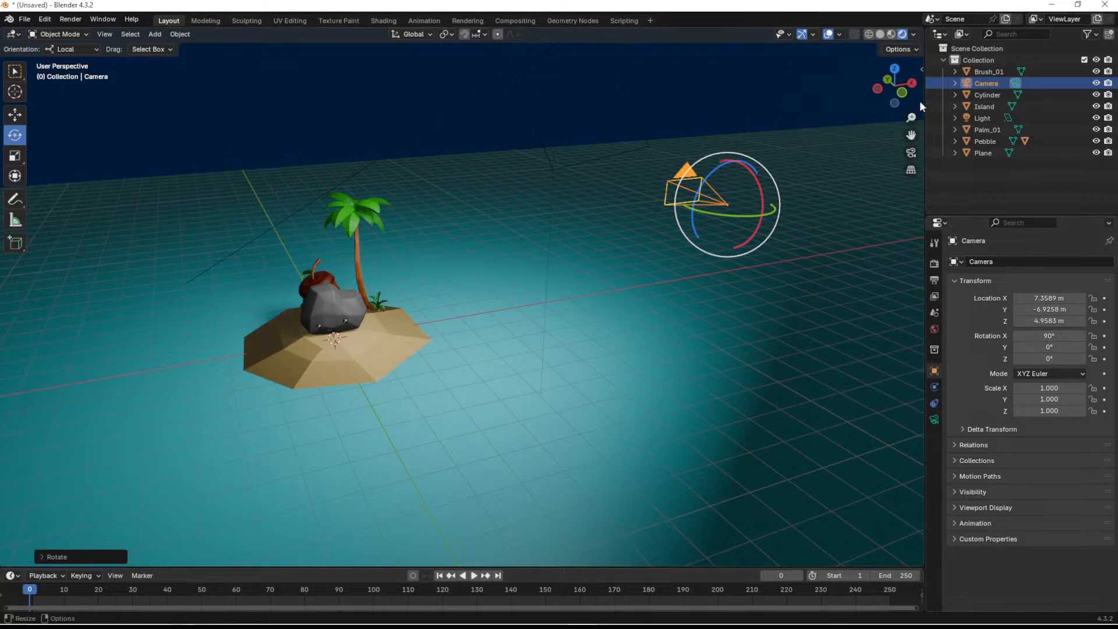
# - Move the camera in front view to about X 0.02 m and Z 1.15 m, centred on the pebble, and look through it
pyautogui.click(901, 93)
pyautogui.hotkey('shift', 'space')
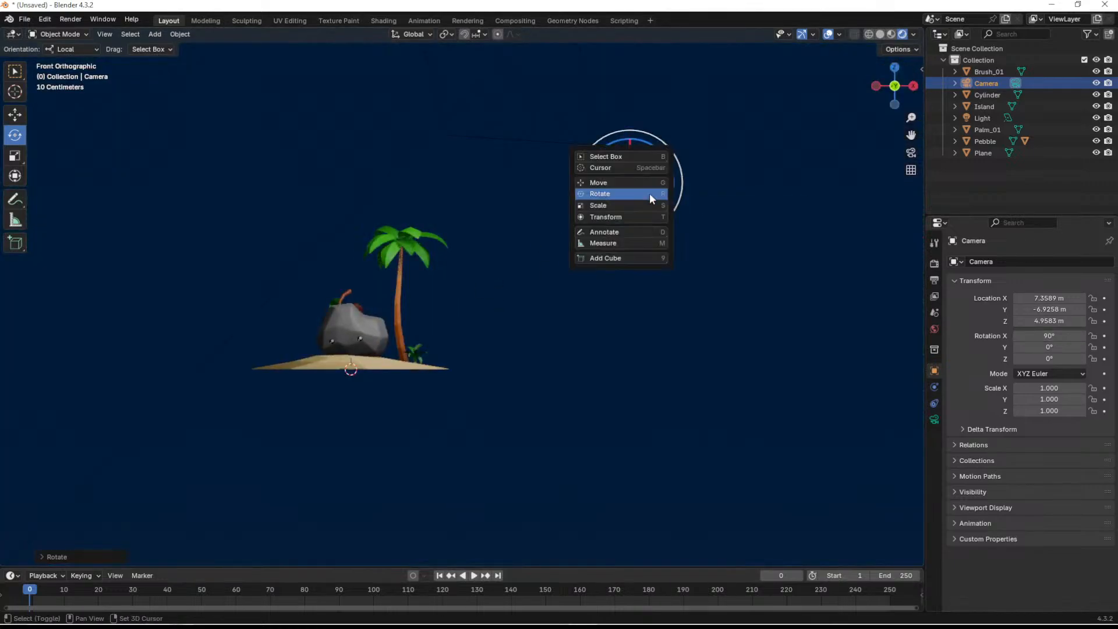
pyautogui.press('g')
pyautogui.moveTo(655, 158); pyautogui.dragTo(361, 304)
pyautogui.press('KP_0')
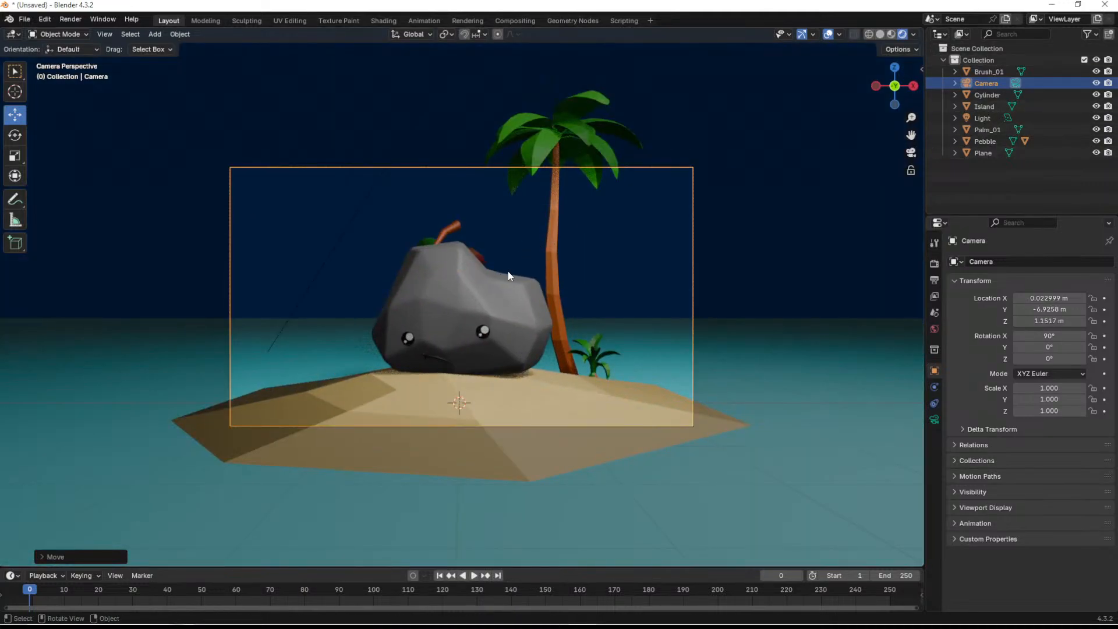
# - Move the camera in top view to about X 3.5 m and Y -5.85 m, diagonally in front of the island
pyautogui.moveTo(611, 316); pyautogui.dragTo(568, 310, button='middle')
pyautogui.keyDown('shift'); pyautogui.moveTo(670, 285); pyautogui.dragTo(644, 332, button='middle'); pyautogui.keyUp('shift')
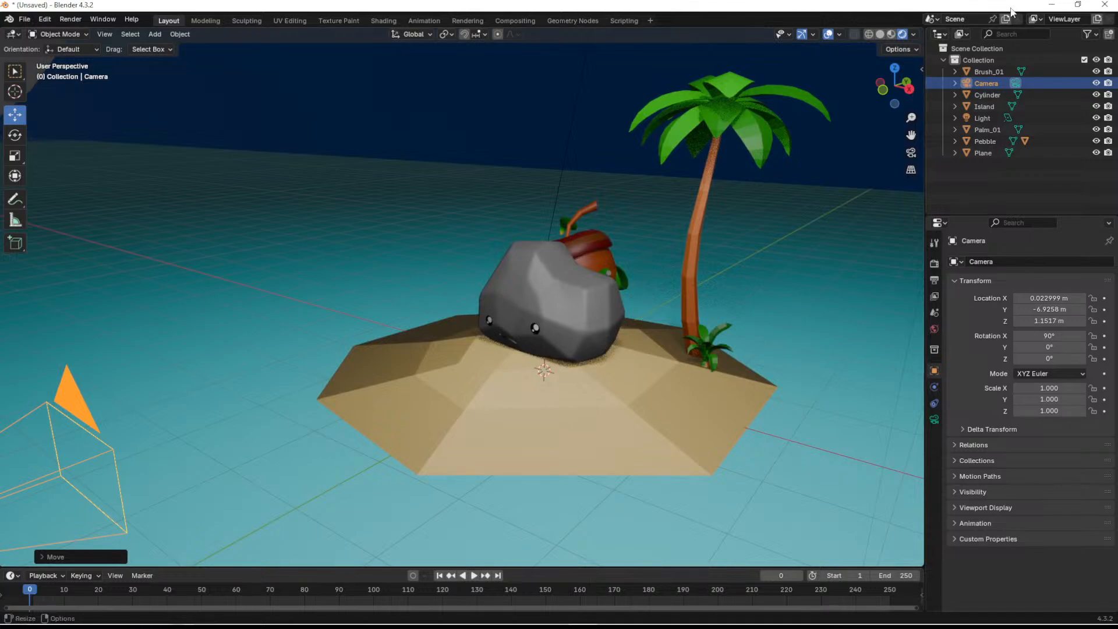
pyautogui.click(894, 68)
pyautogui.scroll(-2, 557, 373)
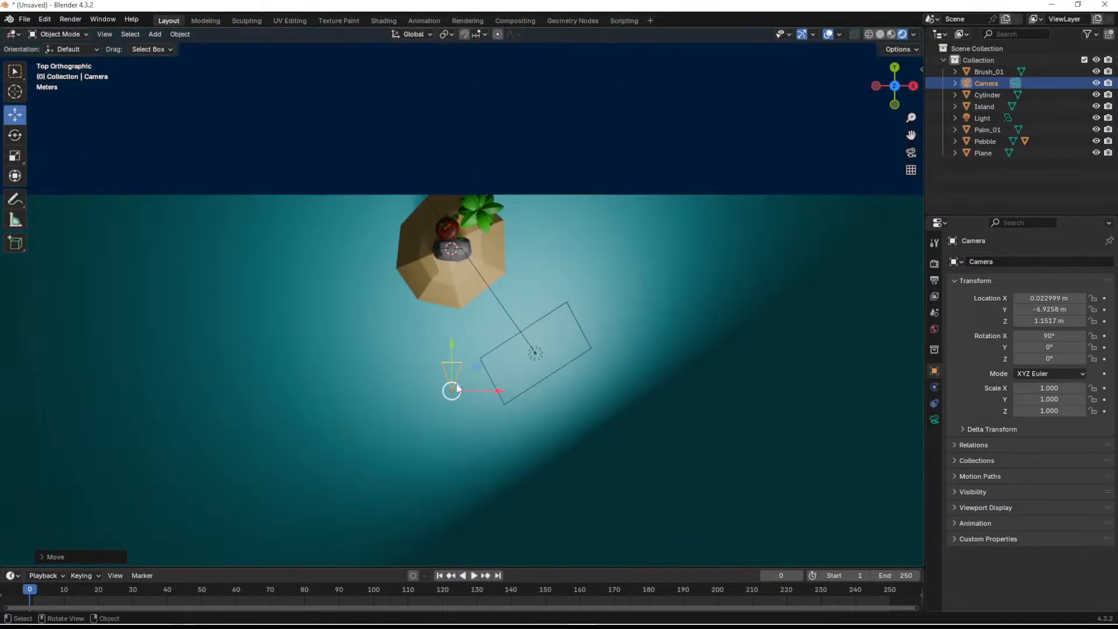
pyautogui.moveTo(476, 369); pyautogui.dragTo(548, 347)
# - Rotate the camera in top view to a Z rotation of about 30.8° so it faces the pebble, and look through it
pyautogui.hotkey('shift', 'space')
pyautogui.click(544, 370)
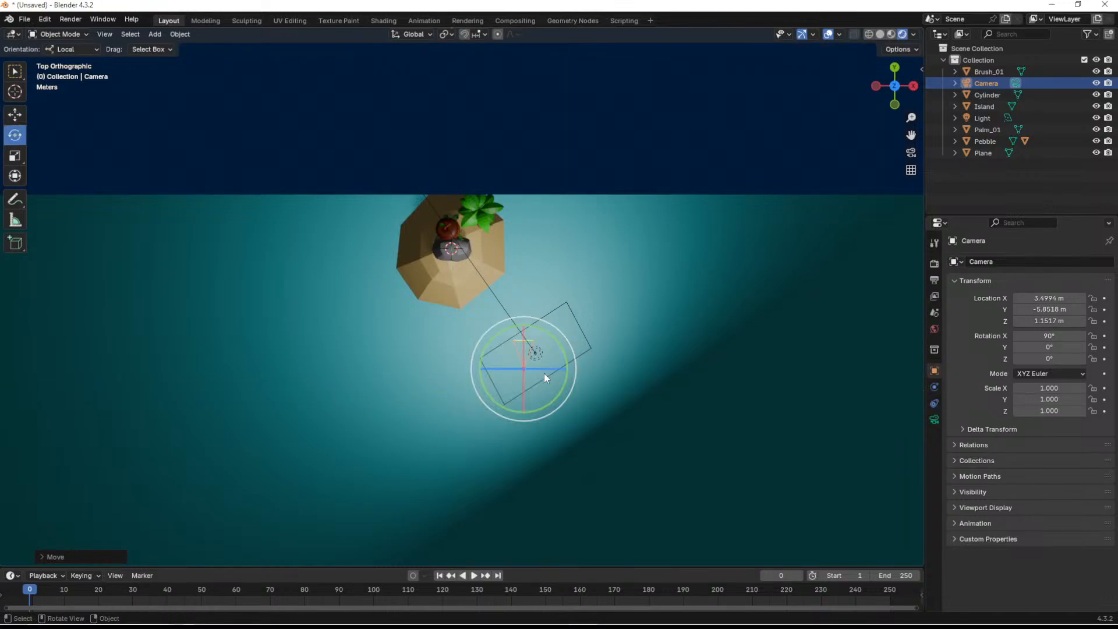
pyautogui.moveTo(551, 404); pyautogui.dragTo(598, 391)
pyautogui.moveTo(678, 304); pyautogui.dragTo(778, 135, button='middle')
pyautogui.click(911, 157)
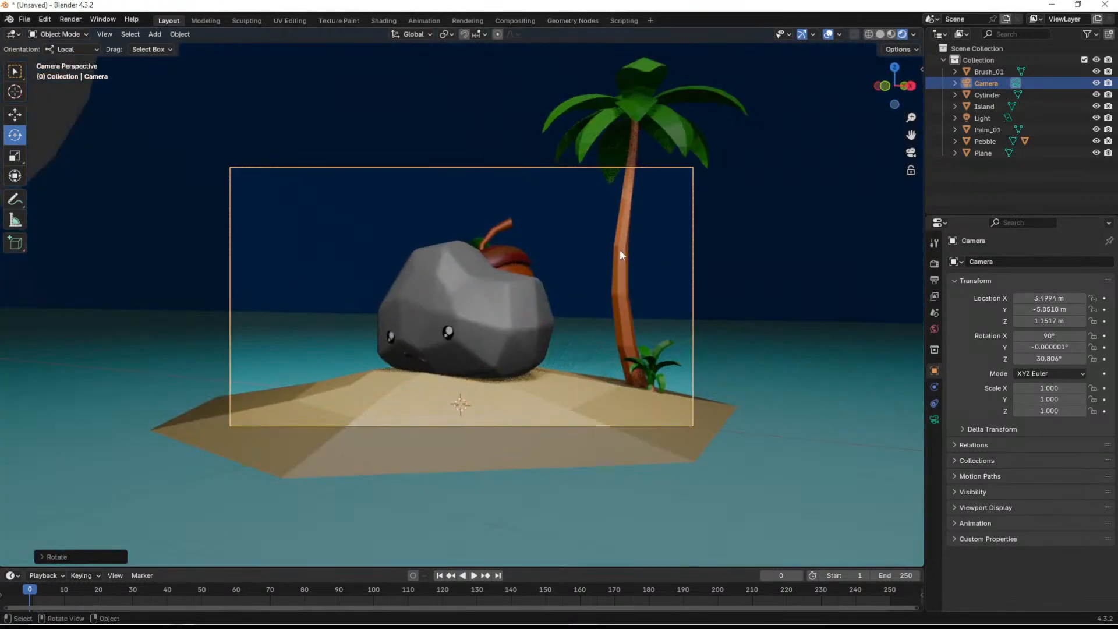
# - Raise the camera to about Z 3.35 m and tilt it down to an X rotation of about 67°, framing the pebble
pyautogui.press('g')
pyautogui.press('z')
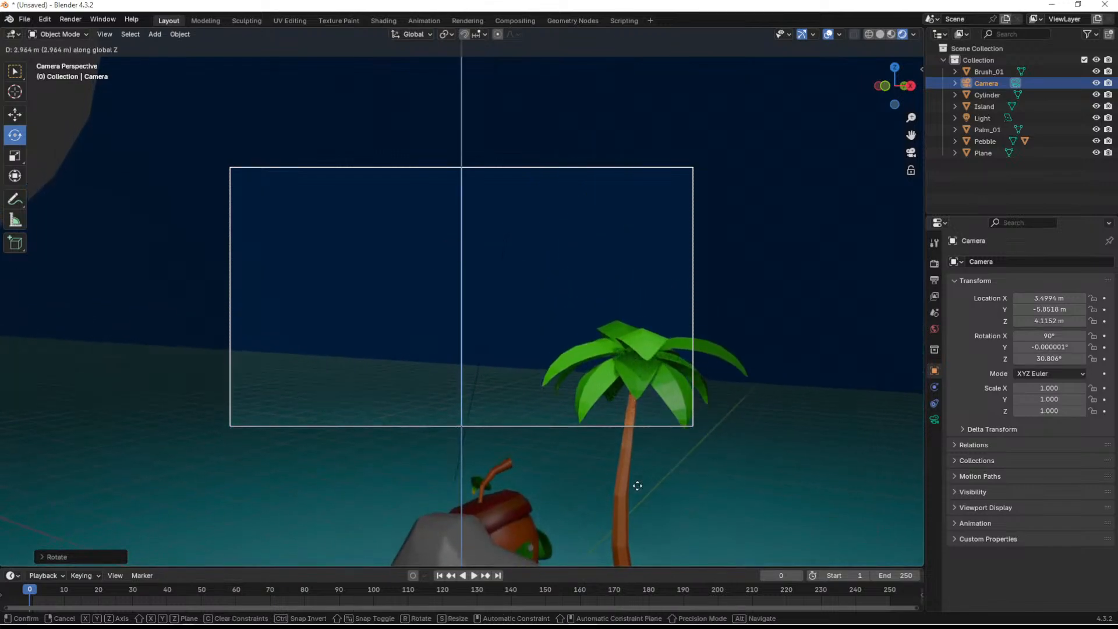
pyautogui.click(630, 545)
pyautogui.press('r')
pyautogui.press('r')
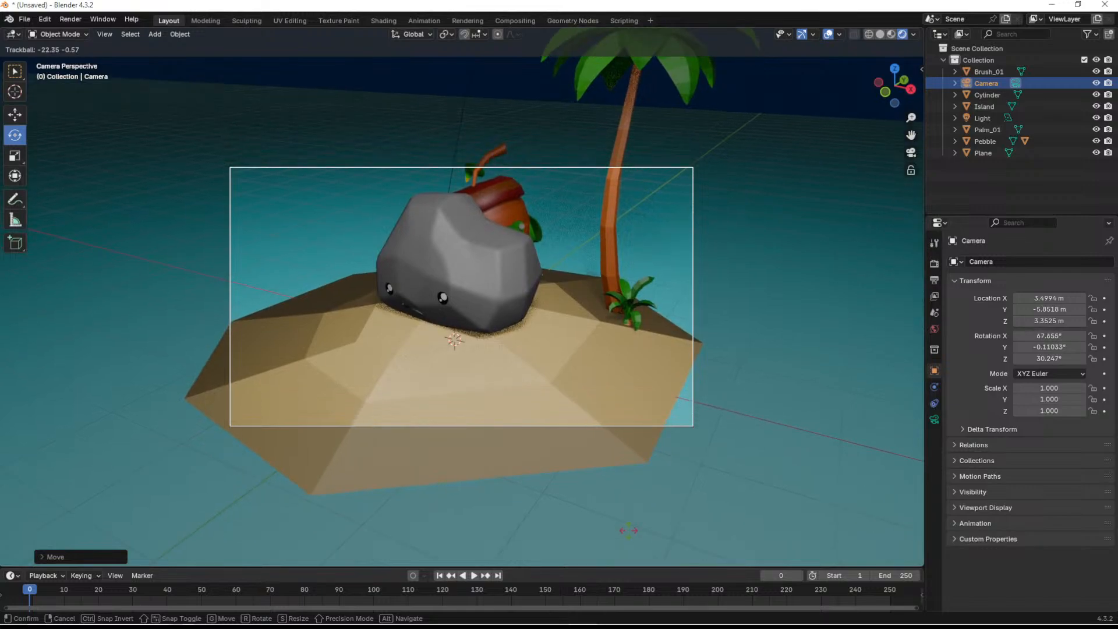
pyautogui.click(629, 534)
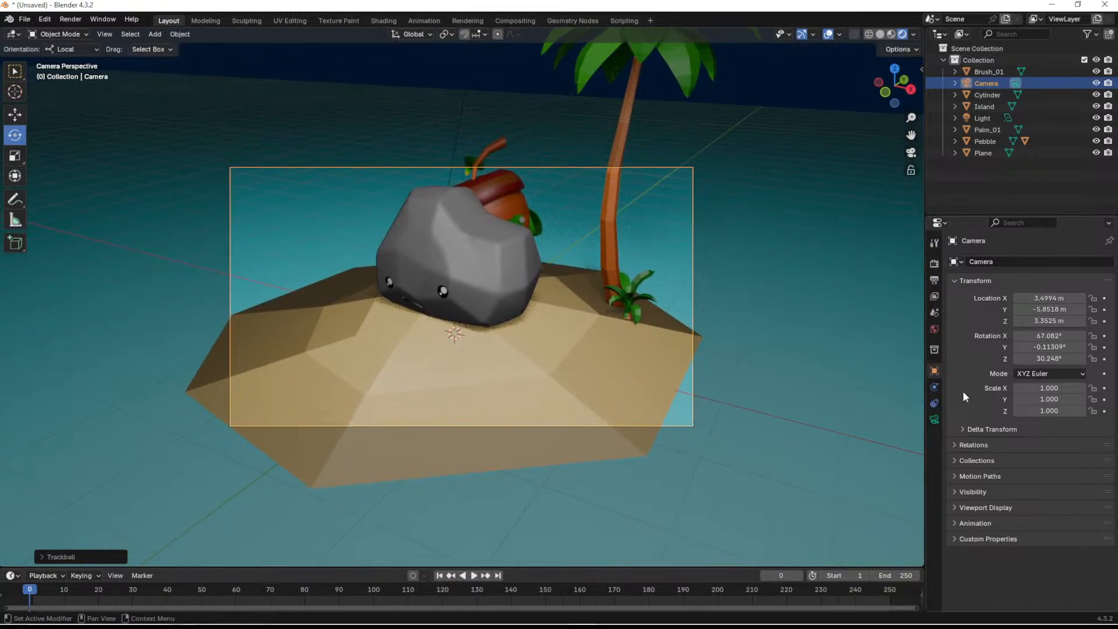
# - Open the camera's lens settings and set the focal length to 17 mm
pyautogui.click(934, 330)
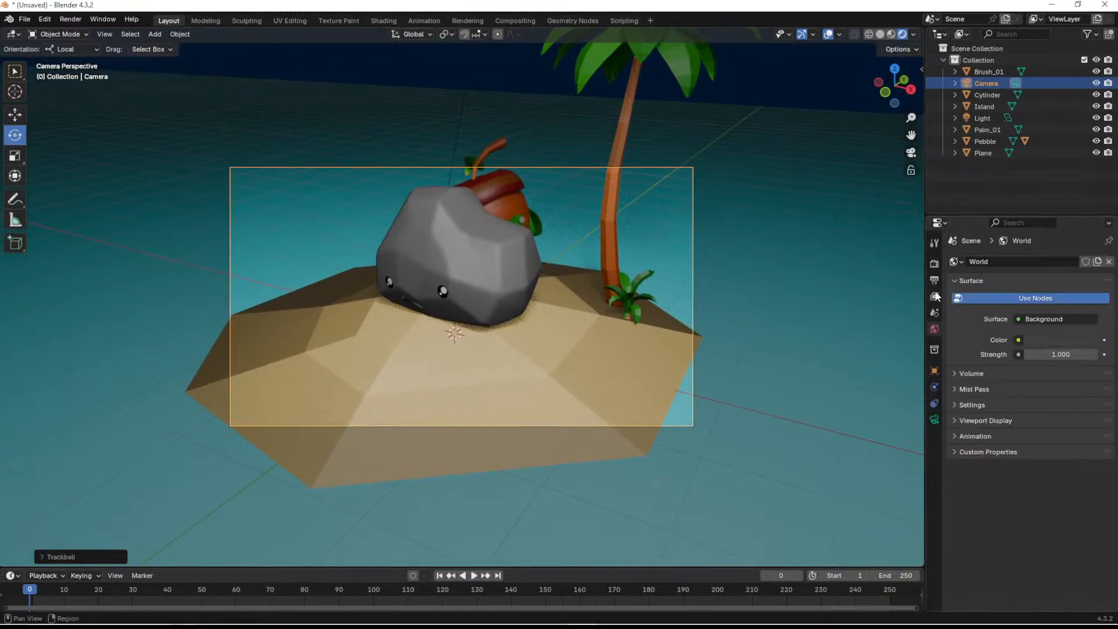
pyautogui.click(935, 243)
pyautogui.click(934, 266)
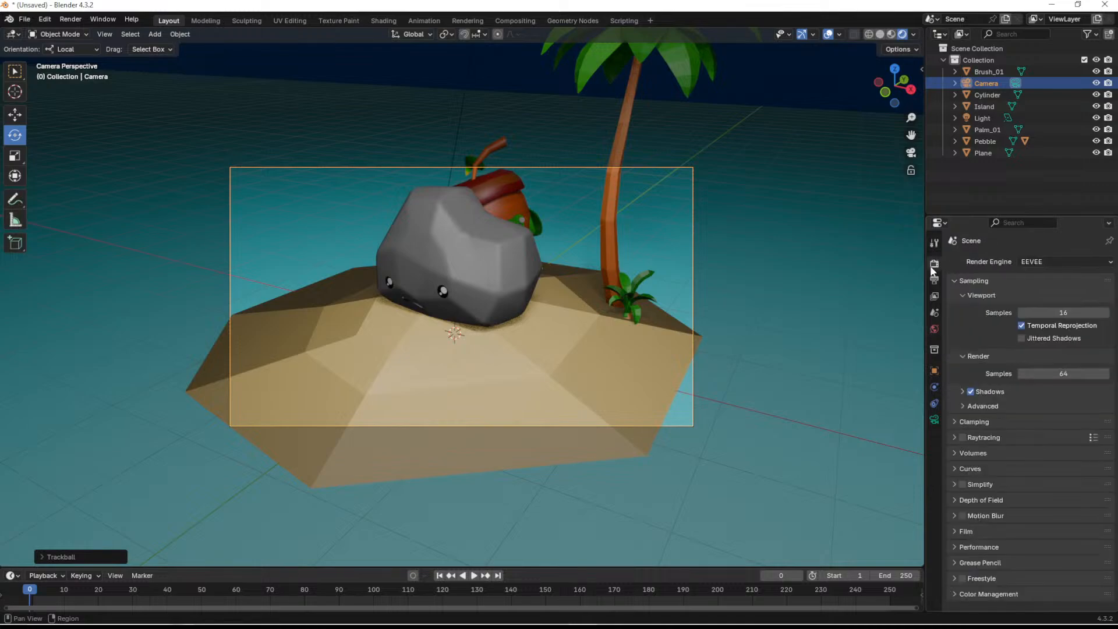
pyautogui.click(934, 351)
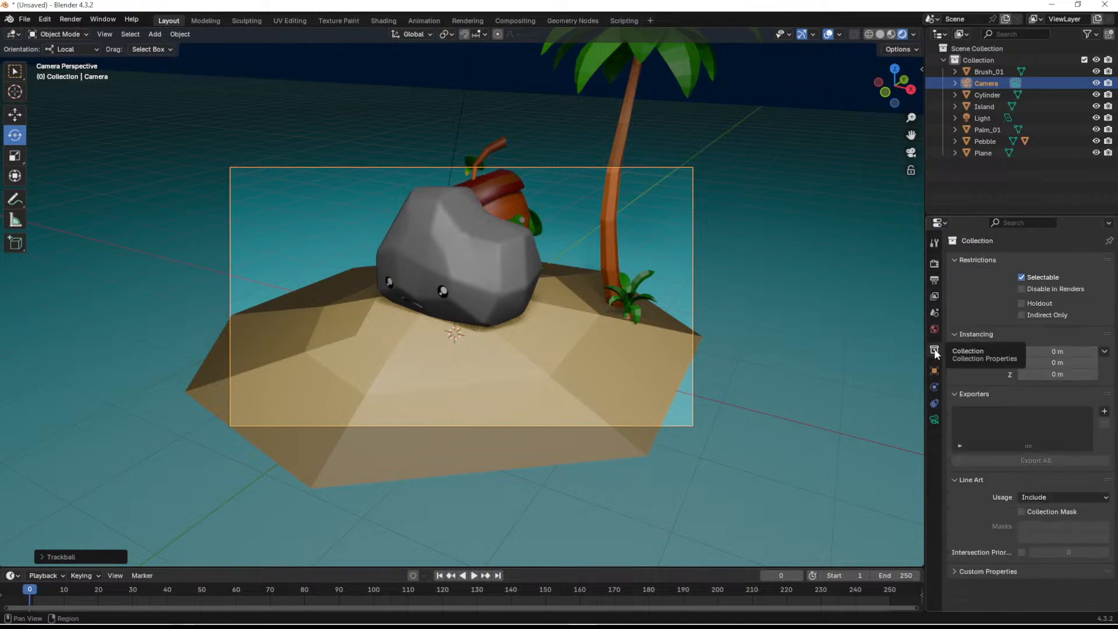
pyautogui.click(933, 420)
pyautogui.moveTo(1054, 318)
pyautogui.mouseDown()
pyautogui.moveTo(1022, 318)
pyautogui.moveTo(1059, 317)
pyautogui.moveTo(1024, 317)
pyautogui.moveTo(1038, 318)
pyautogui.mouseUp()
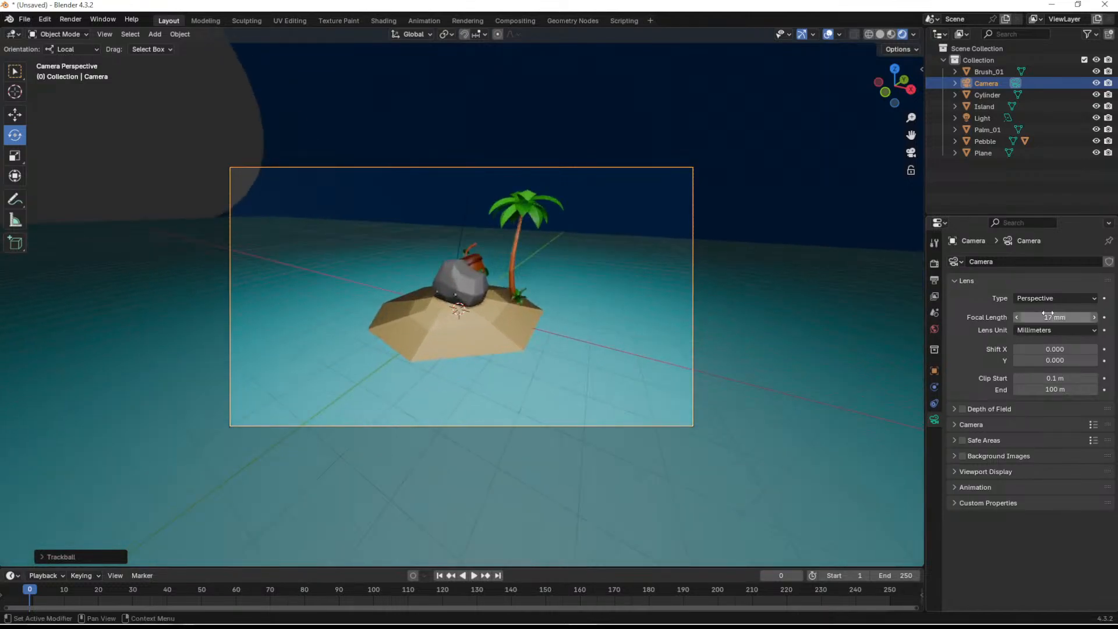
# - Try the camera's depth of field with a different focus distance, and turn it off again
pyautogui.click(990, 410)
pyautogui.click(962, 409)
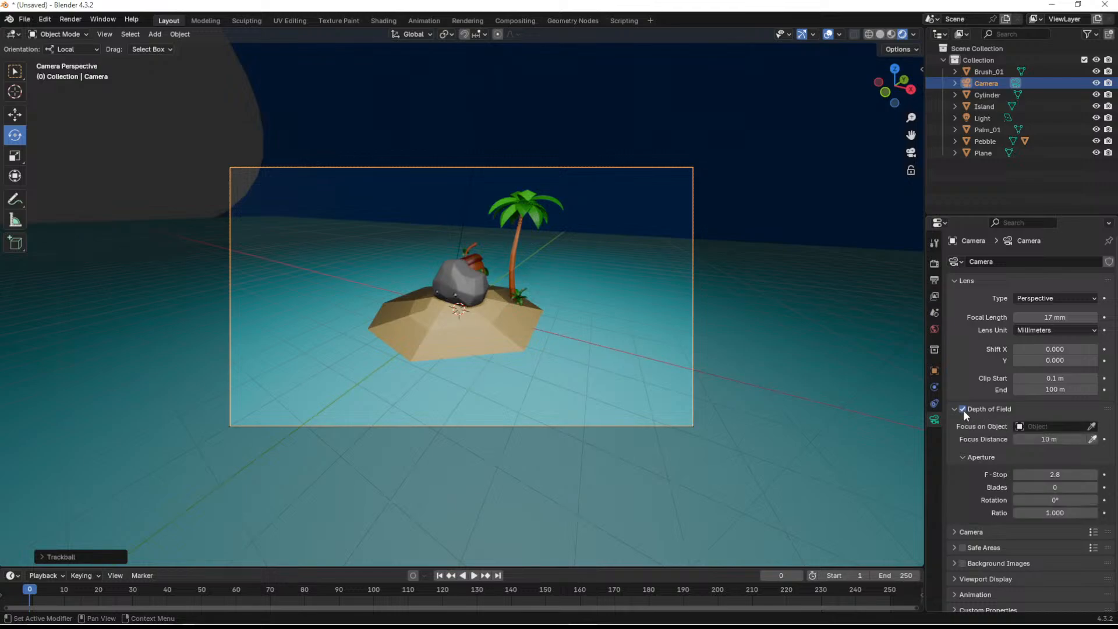
pyautogui.moveTo(1048, 439); pyautogui.dragTo(1075, 439)
pyautogui.click(963, 409)
pyautogui.click(954, 407)
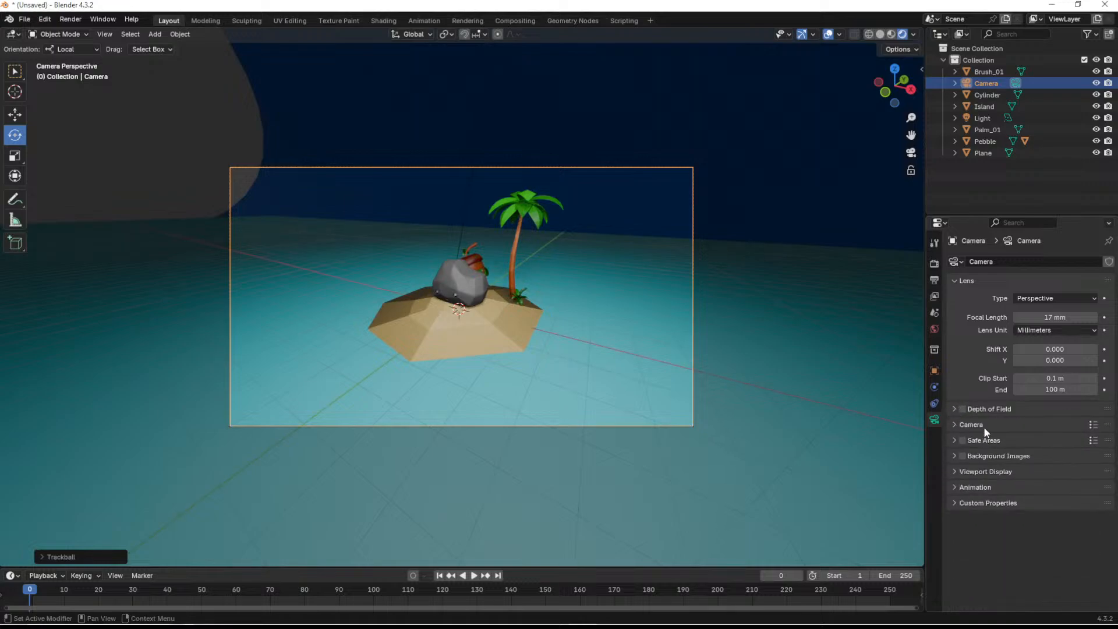
# - Try shifting the camera lens in X and Y, undo the shifts, and set Clip Start to 0.001 m
pyautogui.moveTo(1045, 349); pyautogui.dragTo(983, 349)
pyautogui.hotkey('ctrl', 'z')
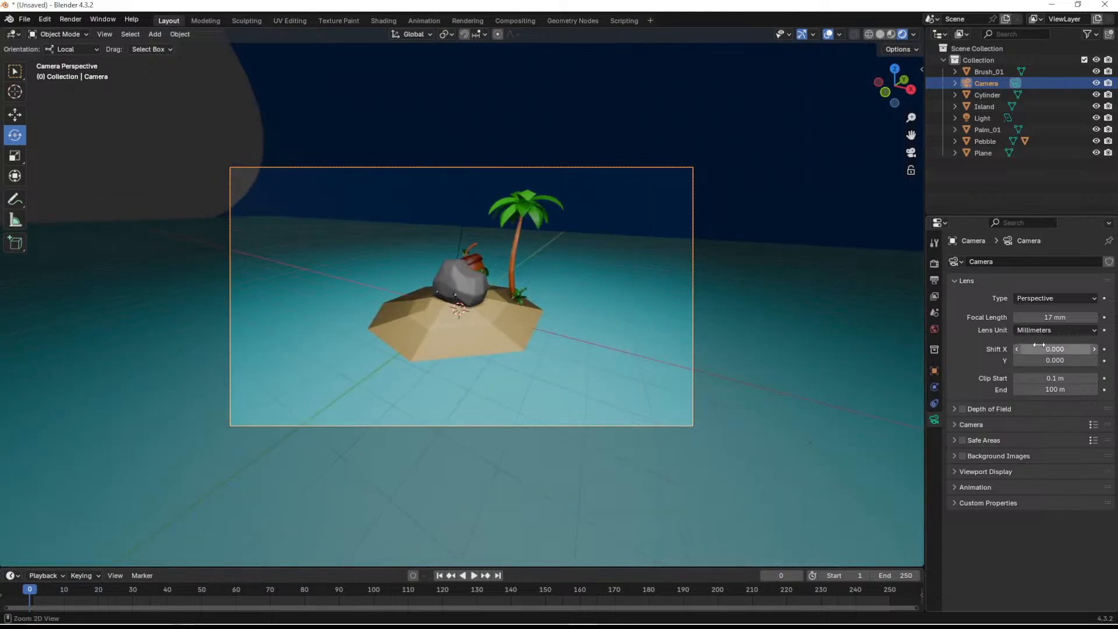
pyautogui.moveTo(1048, 360); pyautogui.dragTo(1025, 390)
pyautogui.hotkey('ctrl', 'z')
pyautogui.hotkey('ctrl', 'z')
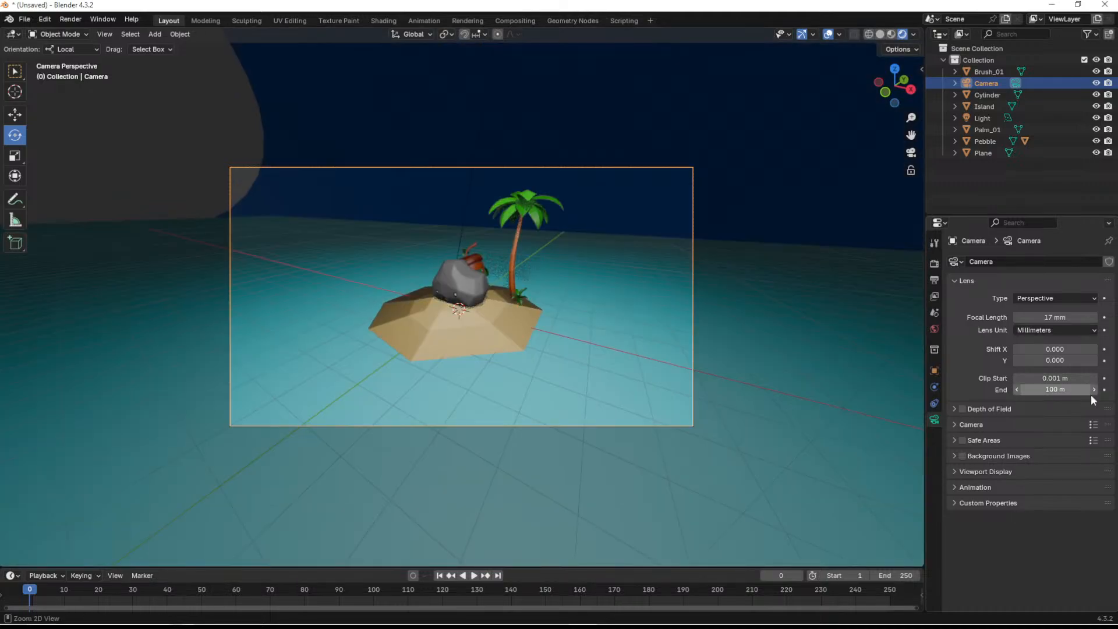
# - Try the Panoramic camera type and switch to Orthographic
pyautogui.click(1058, 299)
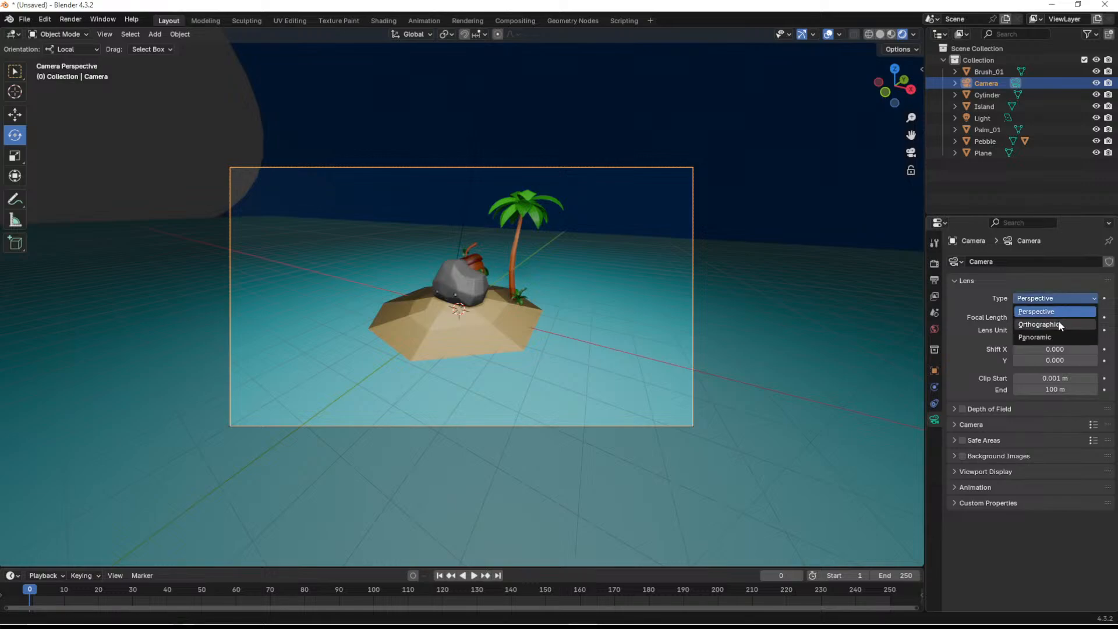
pyautogui.click(1052, 338)
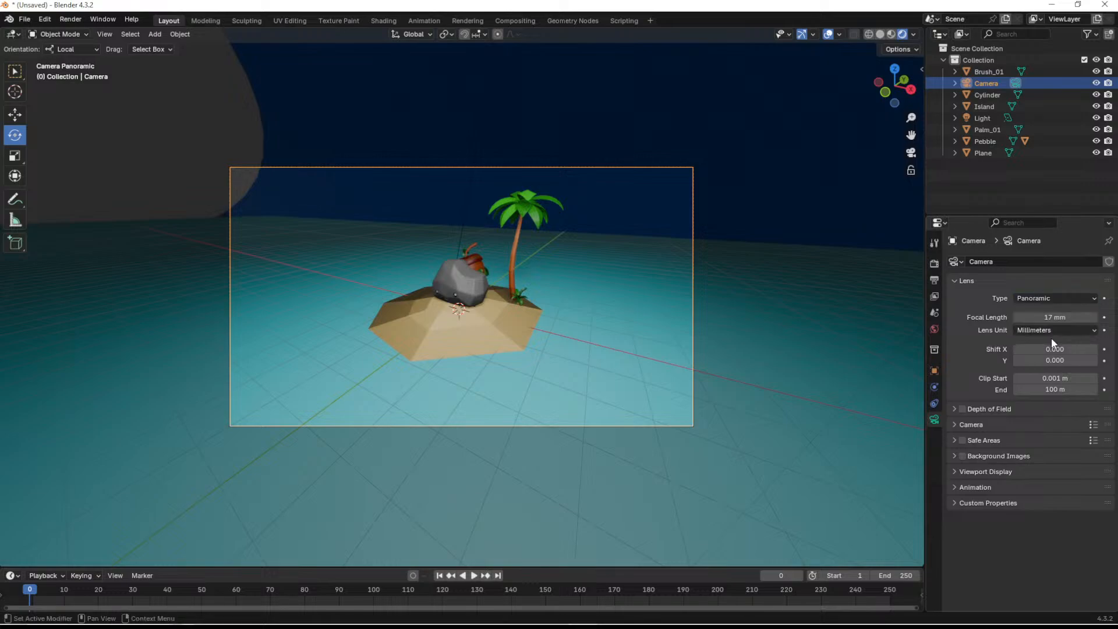
pyautogui.click(1047, 297)
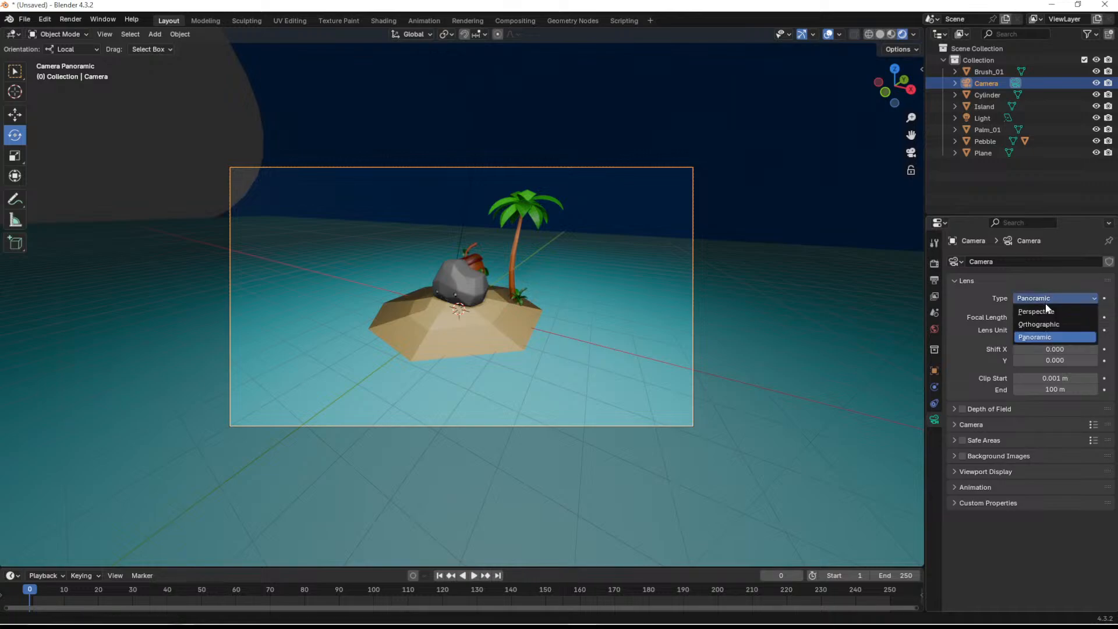
pyautogui.click(1050, 324)
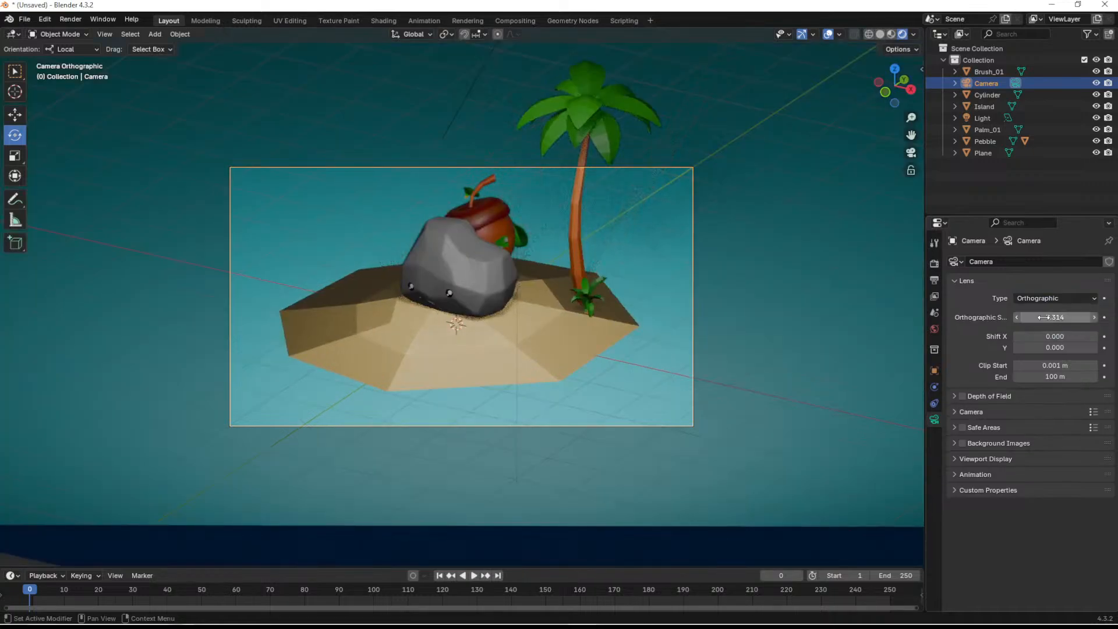
# - Set the camera's orthographic scale to about 15.1 and check the framing around the island
pyautogui.scroll(-3, 443, 312)
pyautogui.scroll(1, 460, 315)
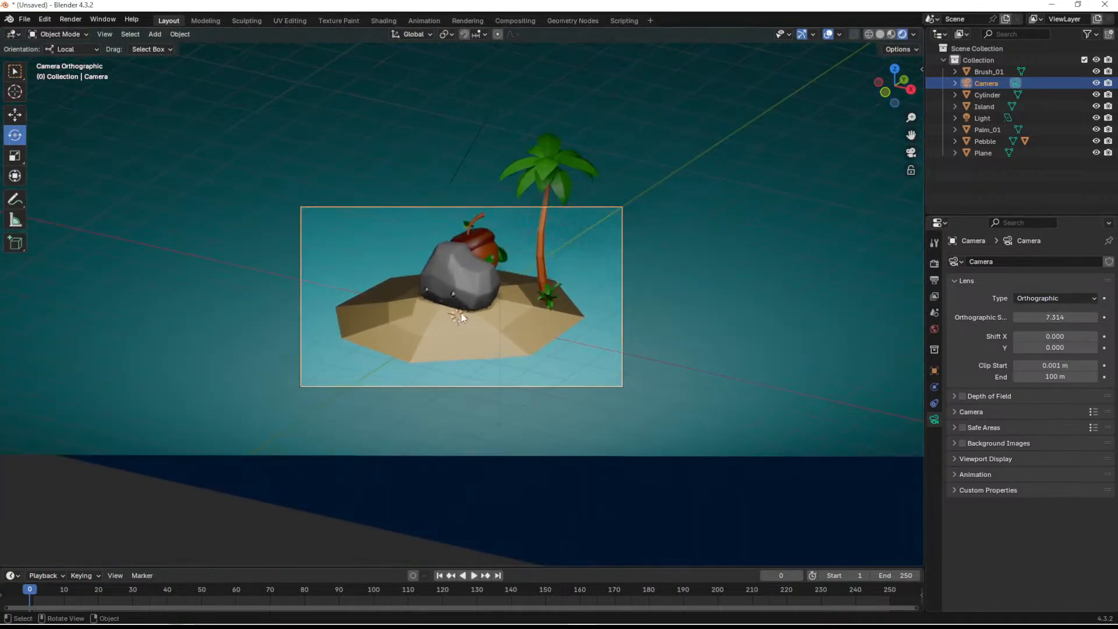
pyautogui.scroll(2, 460, 316)
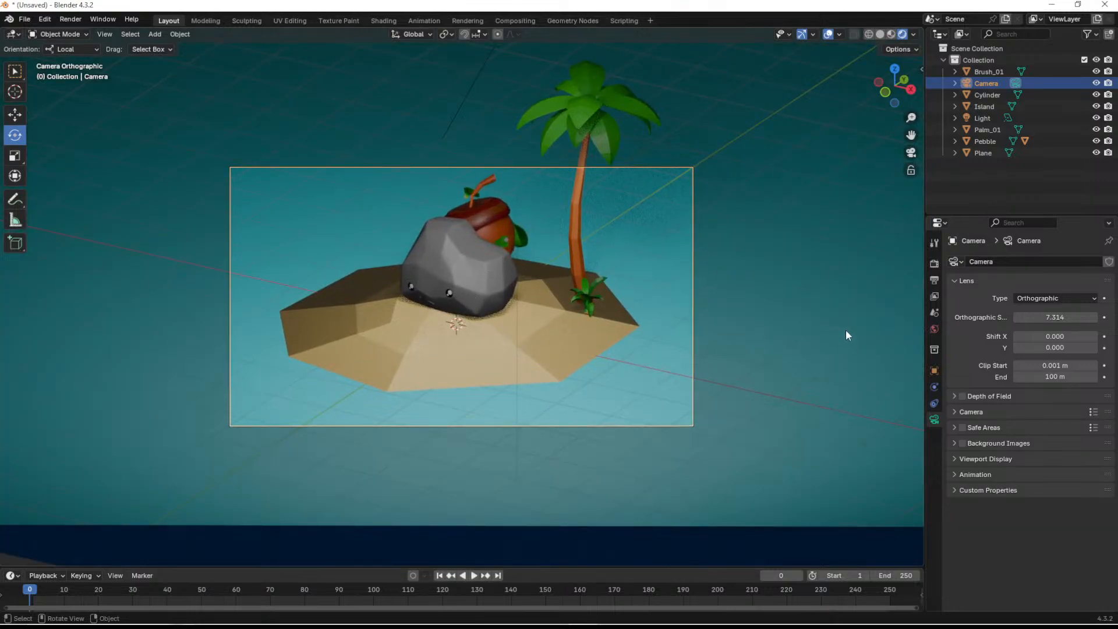
pyautogui.moveTo(1055, 318)
pyautogui.mouseDown()
pyautogui.moveTo(1010, 318)
pyautogui.moveTo(1077, 318)
pyautogui.moveTo(1057, 321)
pyautogui.mouseUp()
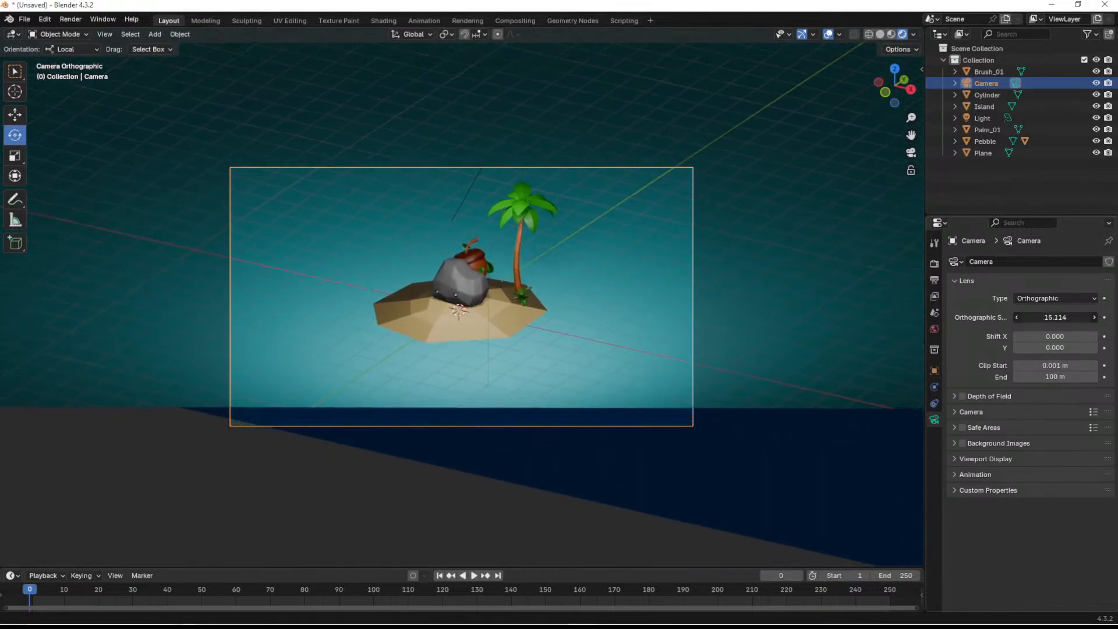
pyautogui.click(1057, 321)
pyautogui.press('Return')
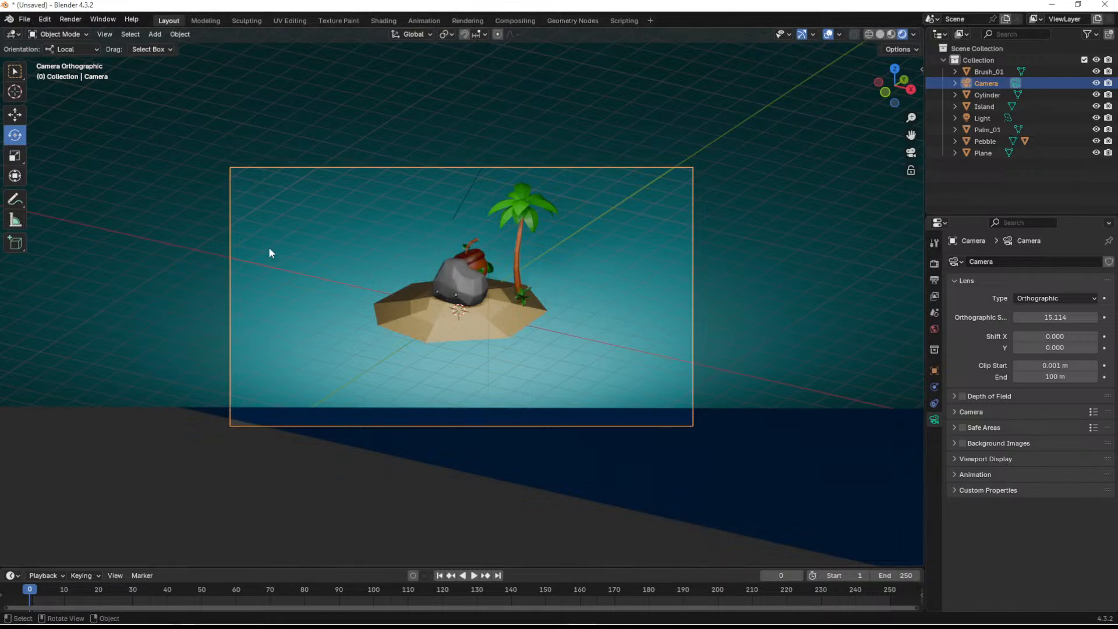
pyautogui.scroll(3, 516, 278)
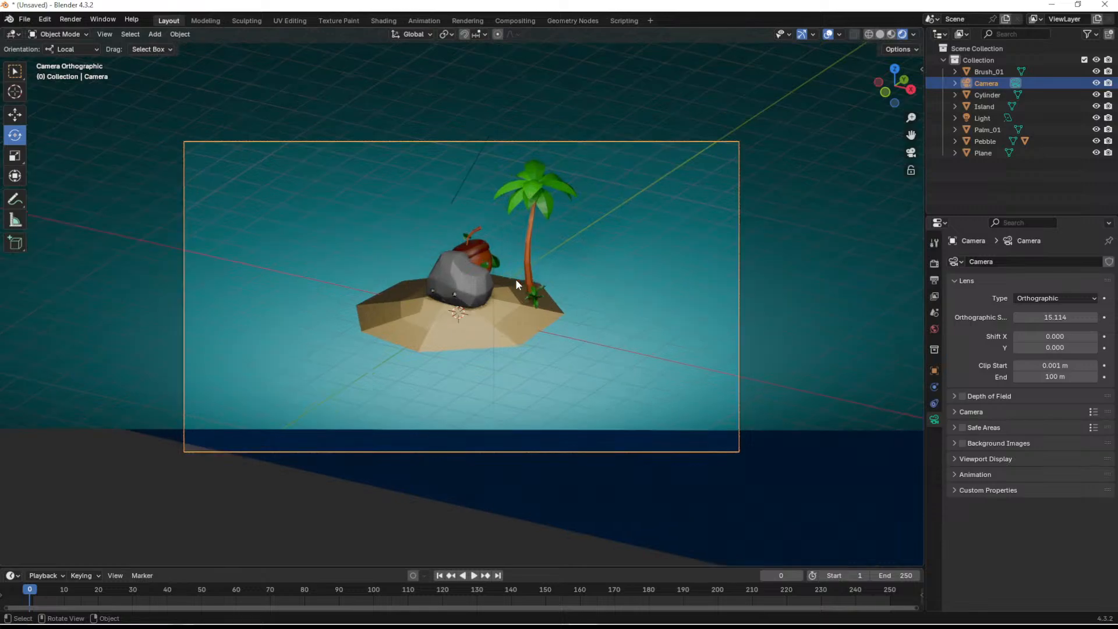
pyautogui.scroll(-1, 596, 270)
# - Return the camera type to Perspective and set the focal length to 10 mm
pyautogui.click(1057, 297)
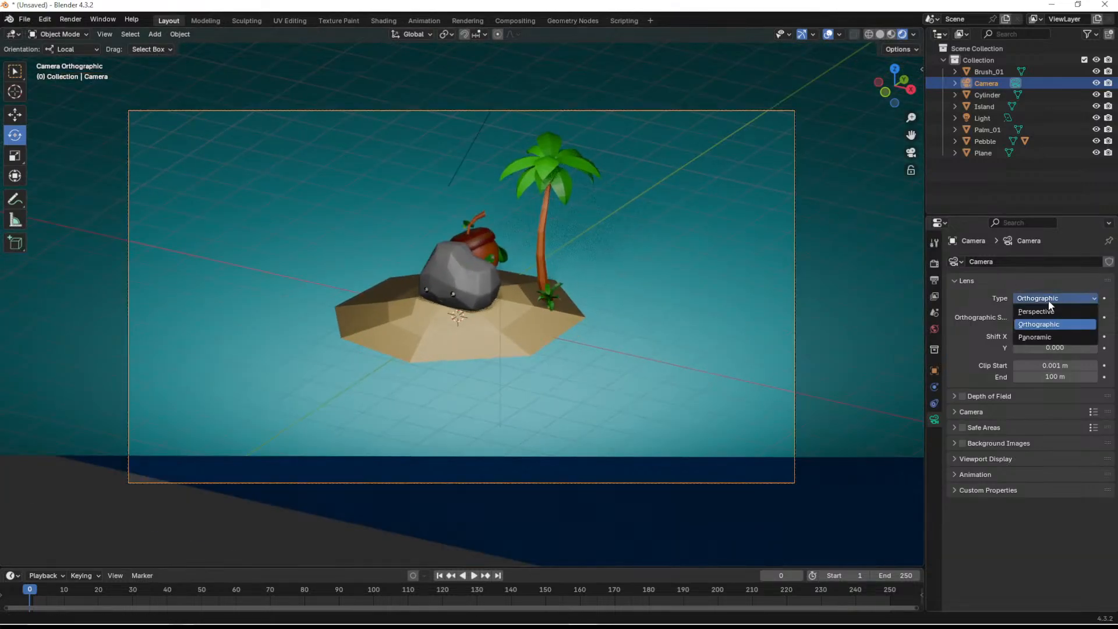
pyautogui.click(1036, 308)
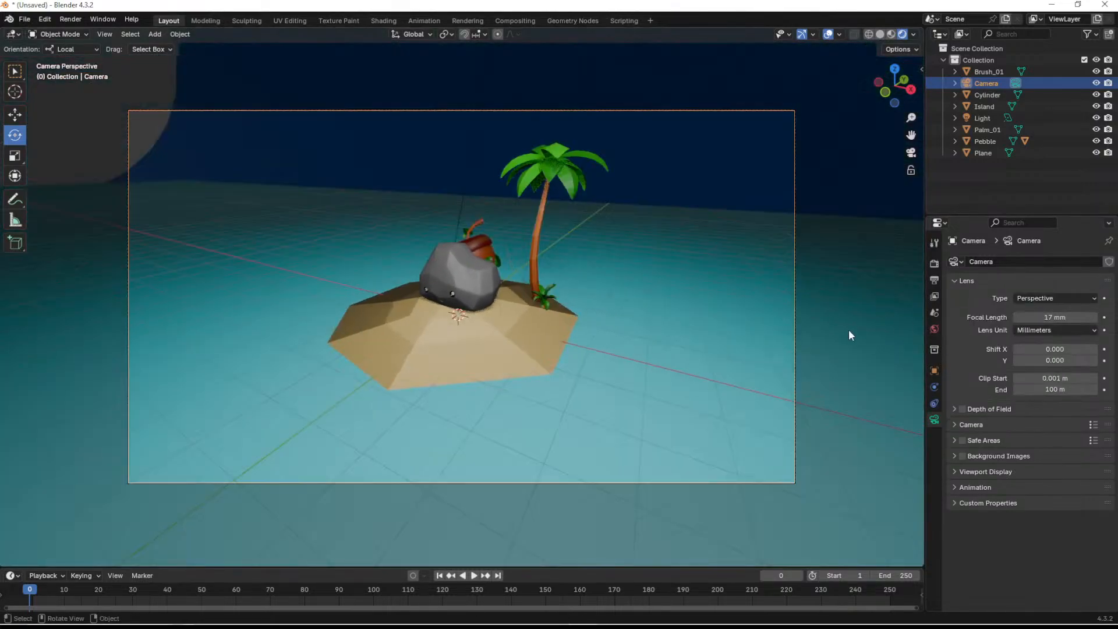
pyautogui.moveTo(1055, 318)
pyautogui.mouseDown()
pyautogui.moveTo(1086, 317)
pyautogui.moveTo(1034, 318)
pyautogui.mouseUp()
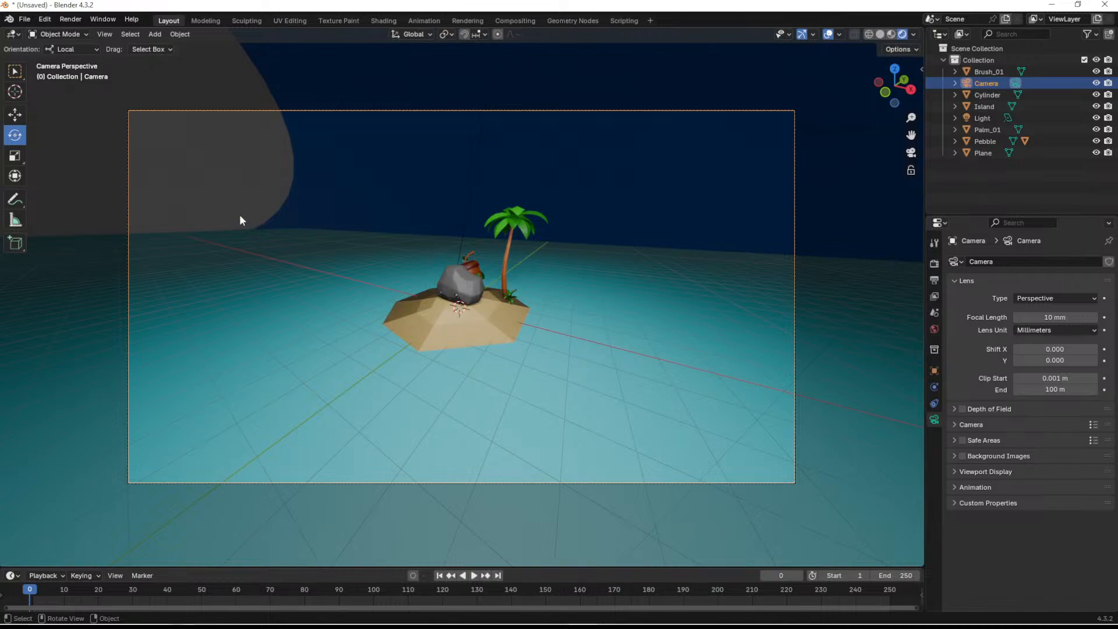
# - Try parenting the camera to the background cylinder, and undo the parenting
pyautogui.click(382, 183)
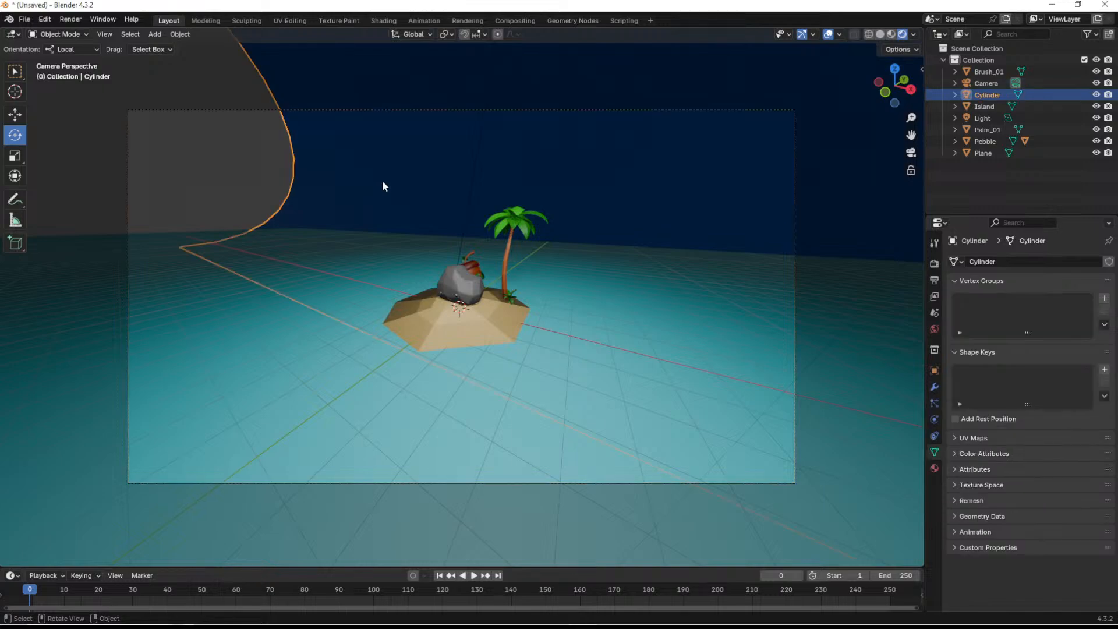
pyautogui.hotkey('shift', 'space')
pyautogui.click(384, 232)
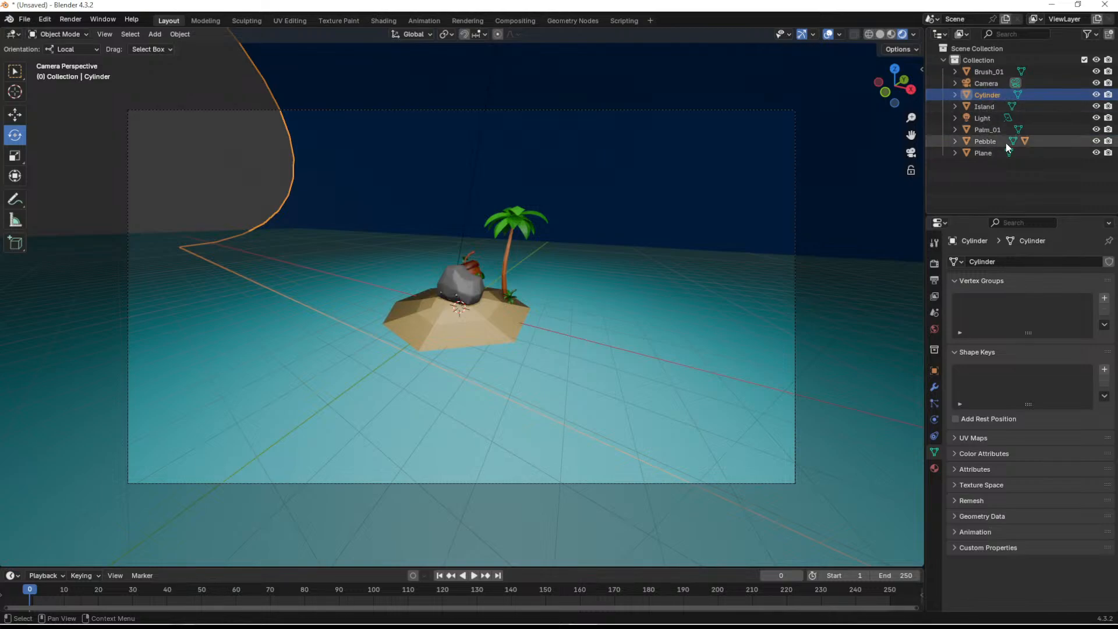
pyautogui.keyDown('shift'); pyautogui.click(986, 83); pyautogui.keyUp('shift')
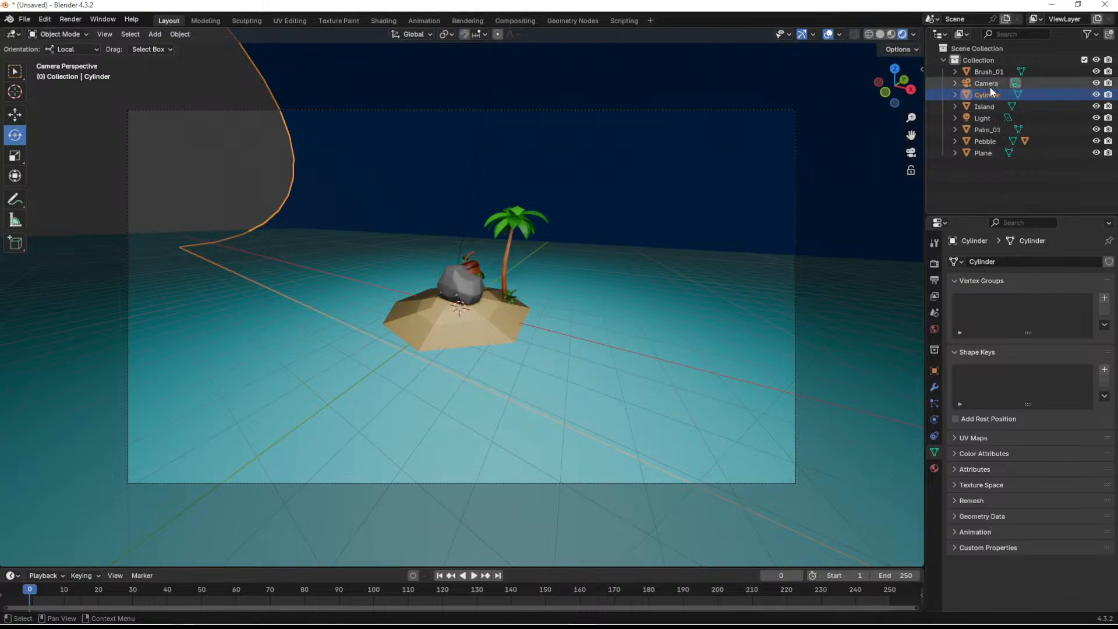
pyautogui.hotkey('ctrl', 'p')
pyautogui.click(736, 183)
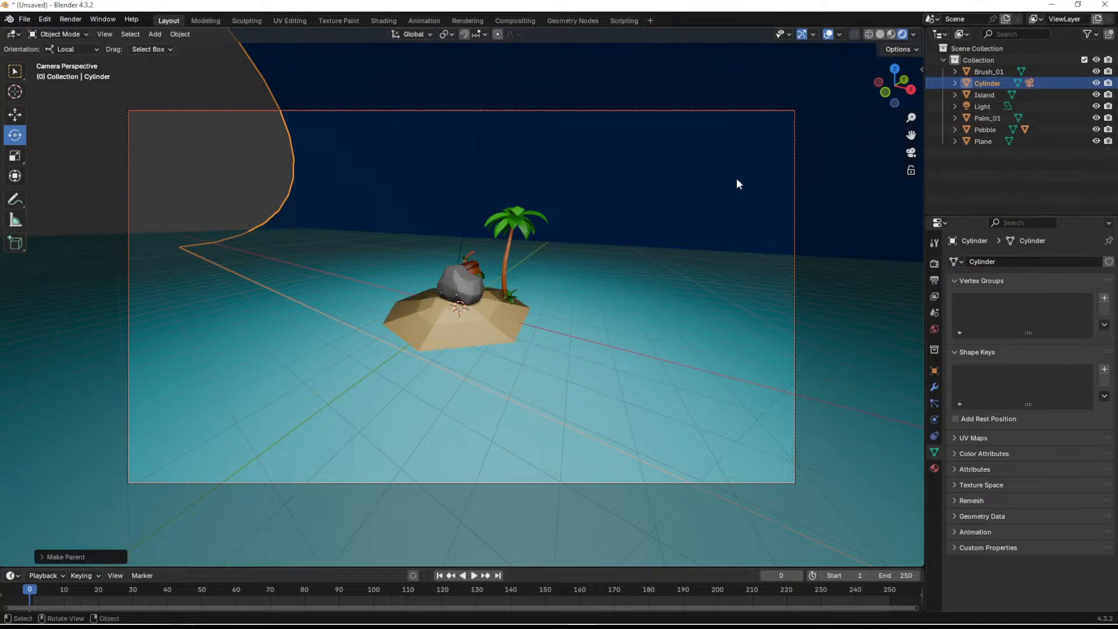
pyautogui.hotkey('ctrl', 'z')
# - Parent the background cylinder to the camera
pyautogui.click(984, 83)
pyautogui.keyDown('shift'); pyautogui.click(984, 95); pyautogui.keyUp('shift')
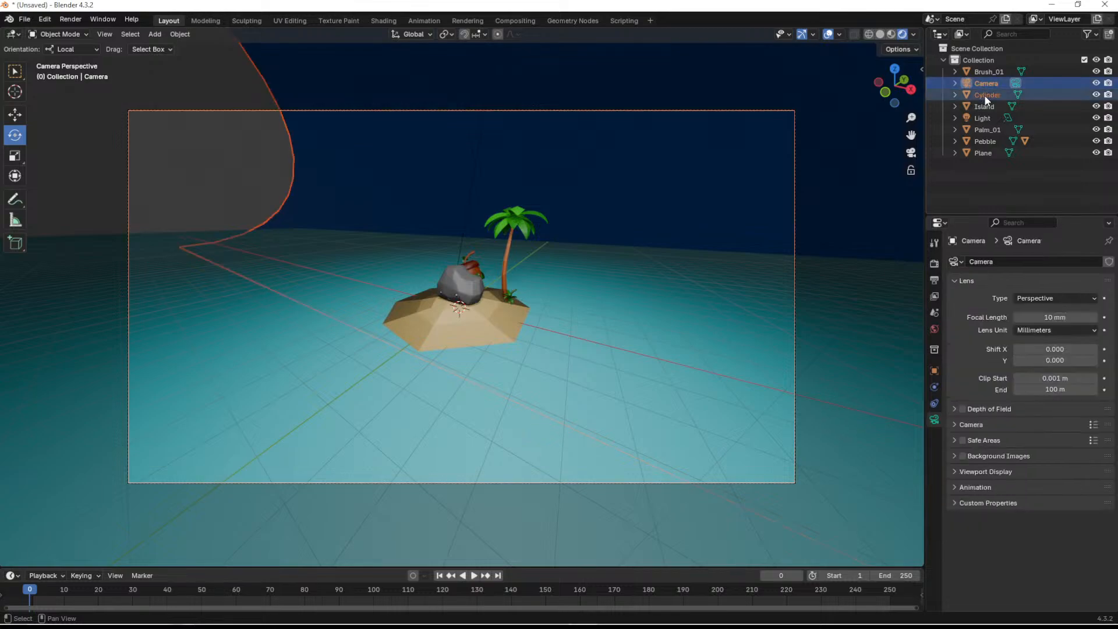
pyautogui.hotkey('ctrl', 'p')
pyautogui.click(762, 155)
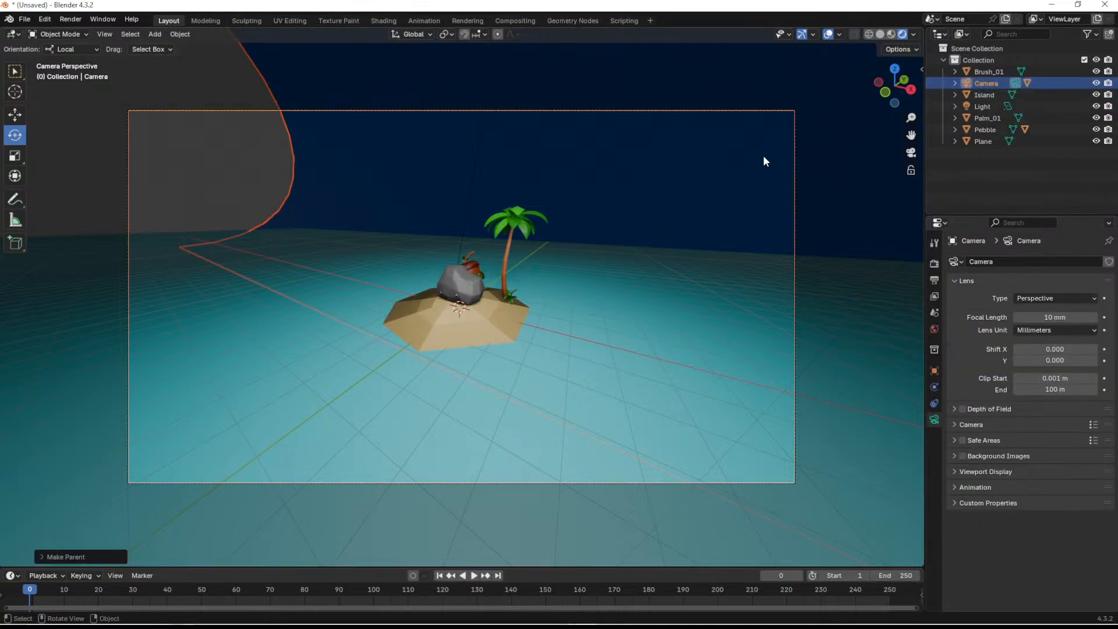
# - Select the cylinder nested under the camera, try a Y rotation of 0°, and undo it
pyautogui.click(955, 83)
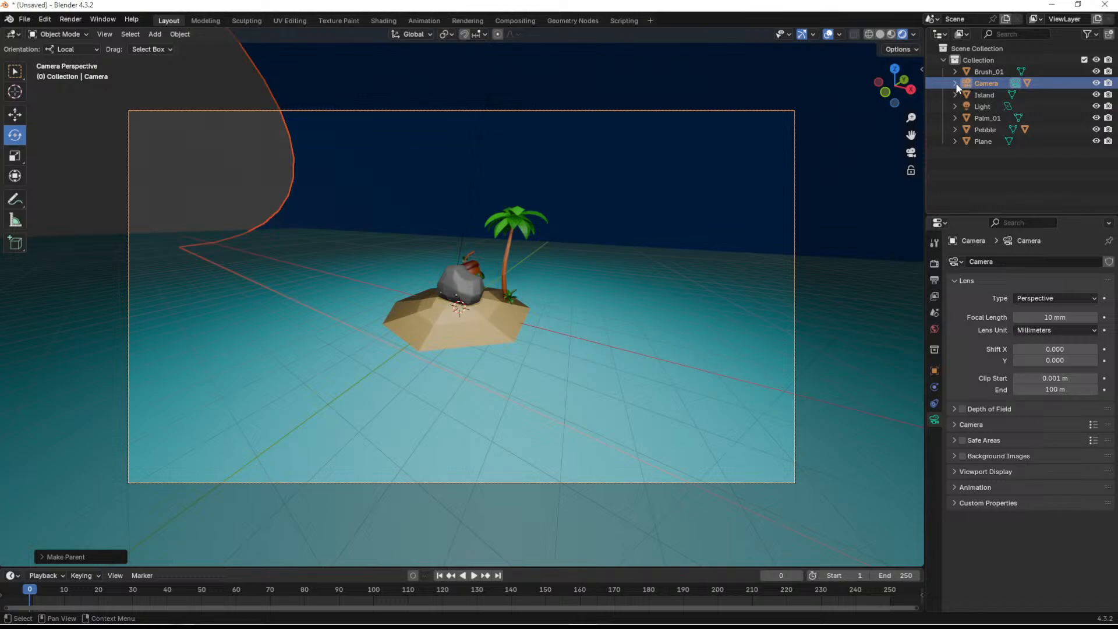
pyautogui.click(998, 107)
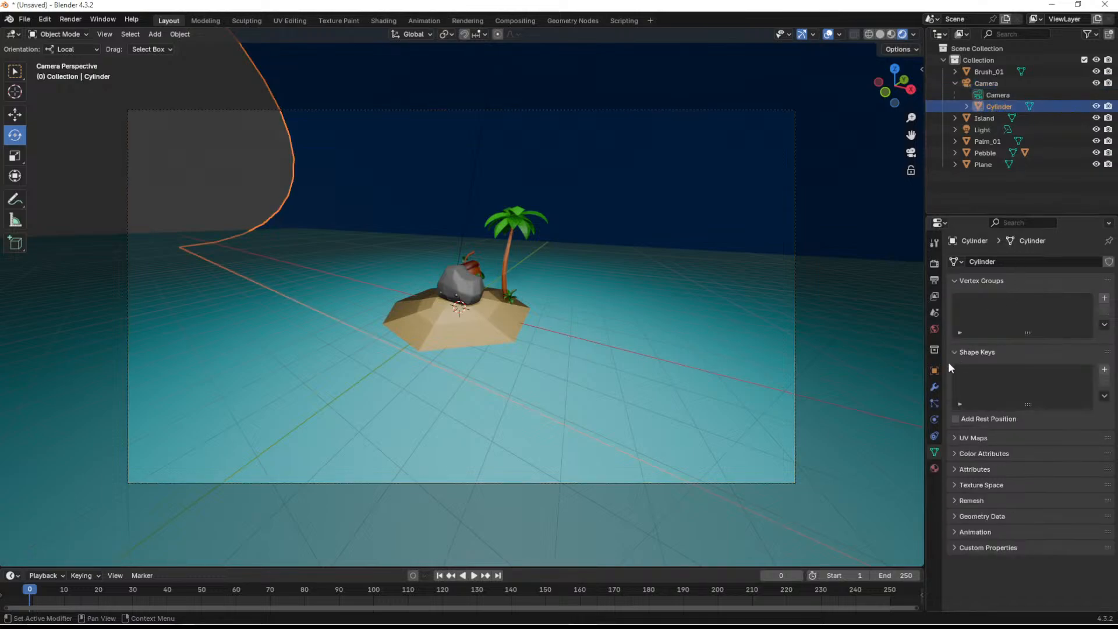
pyautogui.click(934, 371)
pyautogui.click(1053, 347)
pyautogui.write('0')
pyautogui.press('Return')
pyautogui.hotkey('ctrl', 'z')
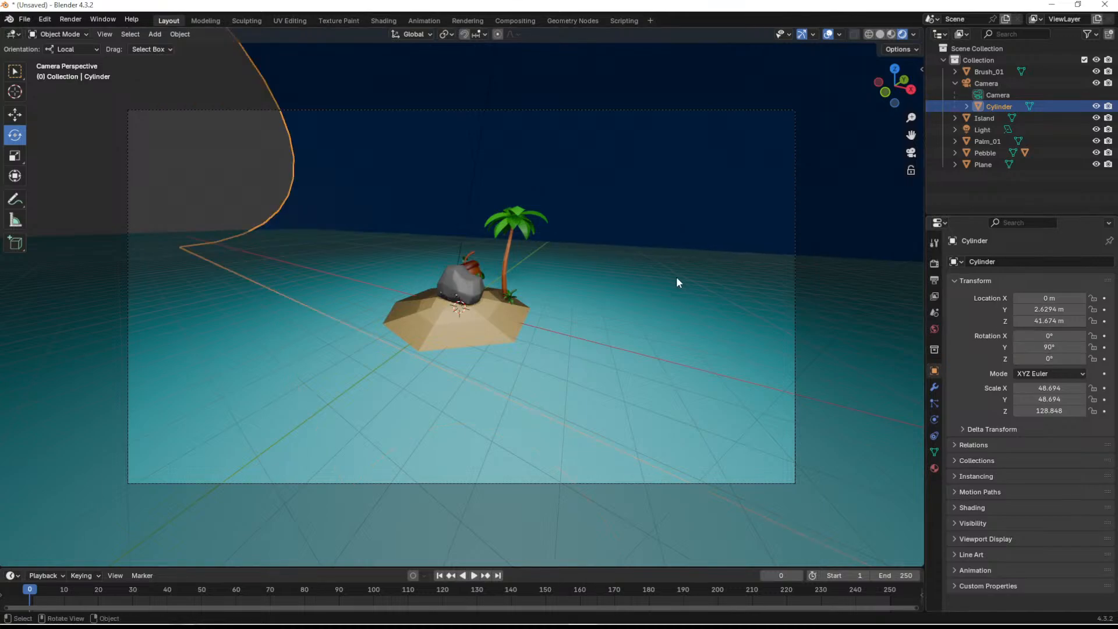
# - Rotate the background cylinder horizontally to an X rotation of about -21.9° and check its coverage through the camera
pyautogui.scroll(-1, 571, 289)
pyautogui.scroll(-3, 572, 288)
pyautogui.moveTo(581, 266); pyautogui.dragTo(532, 261, button='middle')
pyautogui.scroll(-20, 529, 271)
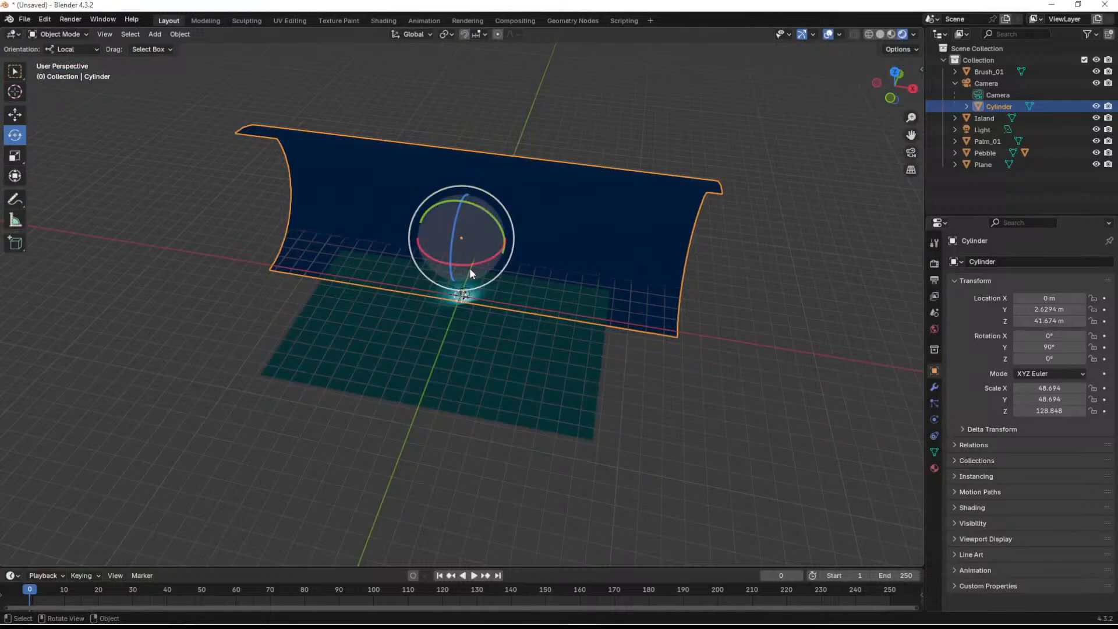
pyautogui.moveTo(471, 264); pyautogui.dragTo(490, 260)
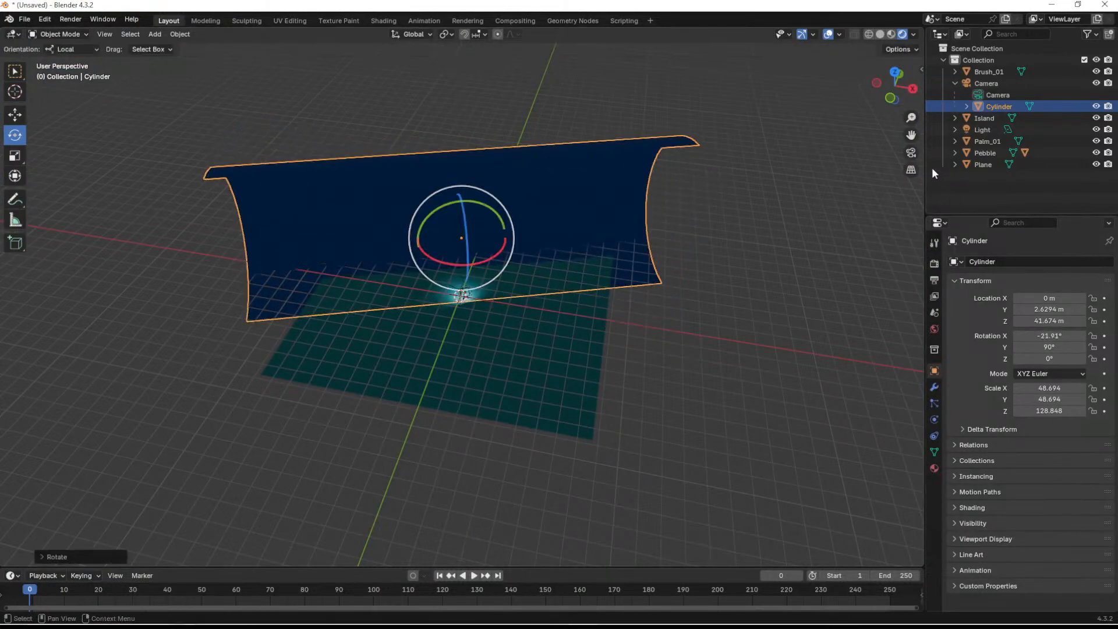
pyautogui.click(911, 153)
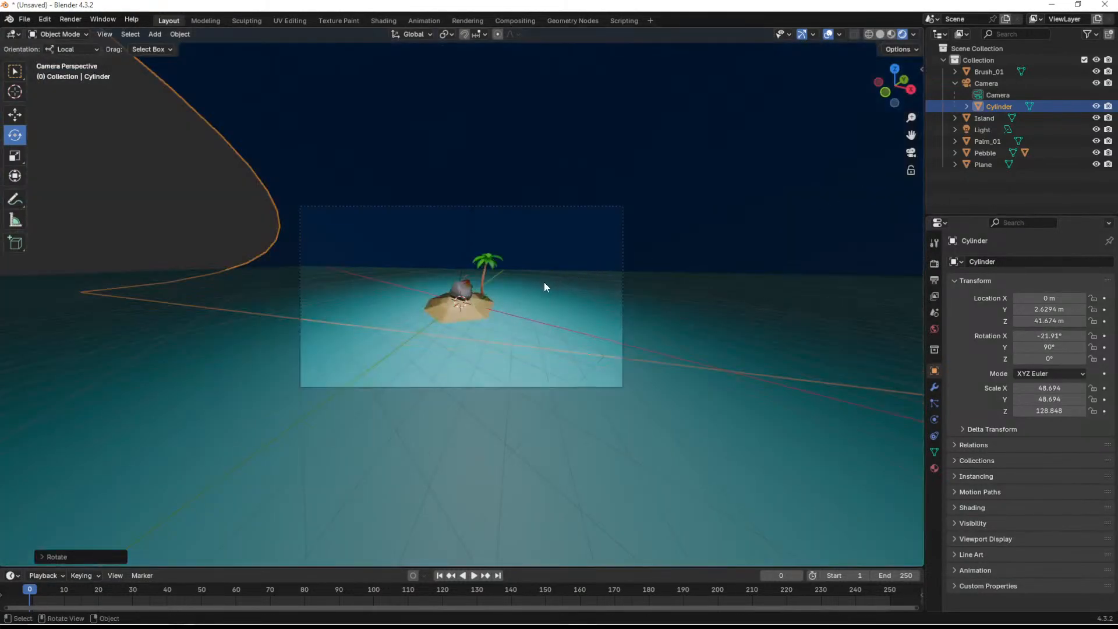
# - Turn the background cylinder further to an X rotation of about -35.3° so it fills the sky in the camera frame
pyautogui.moveTo(608, 217); pyautogui.dragTo(586, 248, button='middle')
pyautogui.scroll(-20, 546, 265)
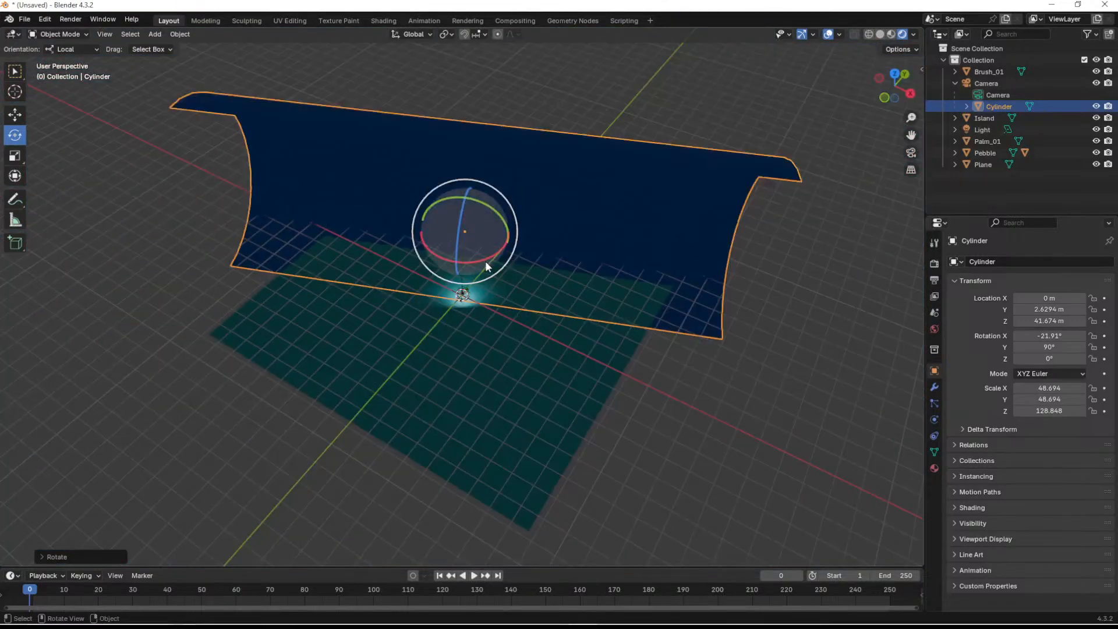
pyautogui.moveTo(479, 259); pyautogui.dragTo(490, 256)
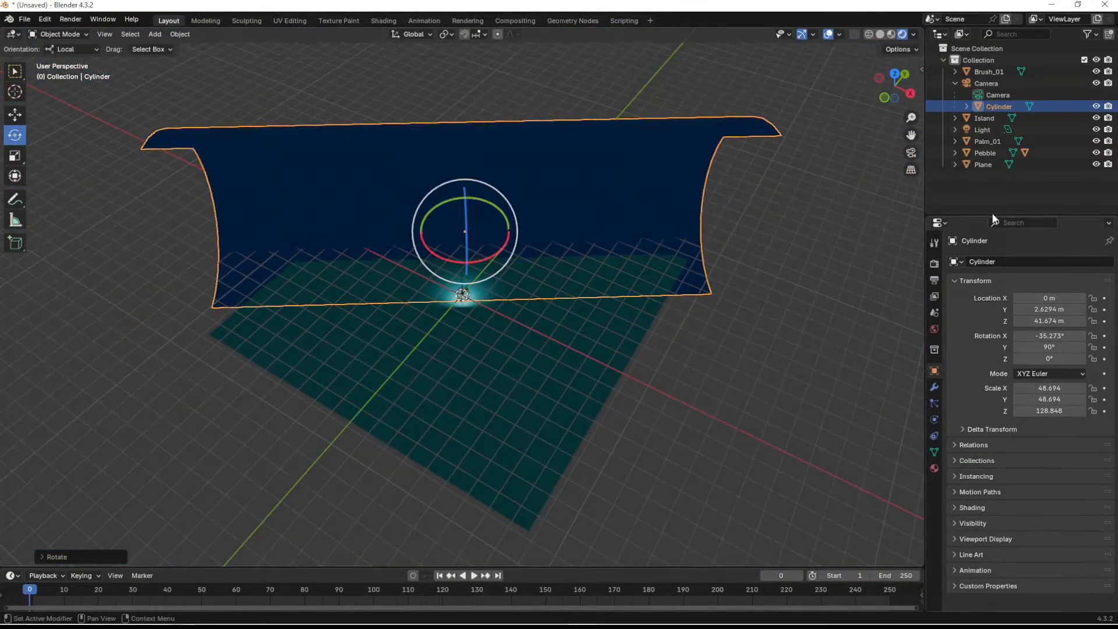
pyautogui.click(911, 152)
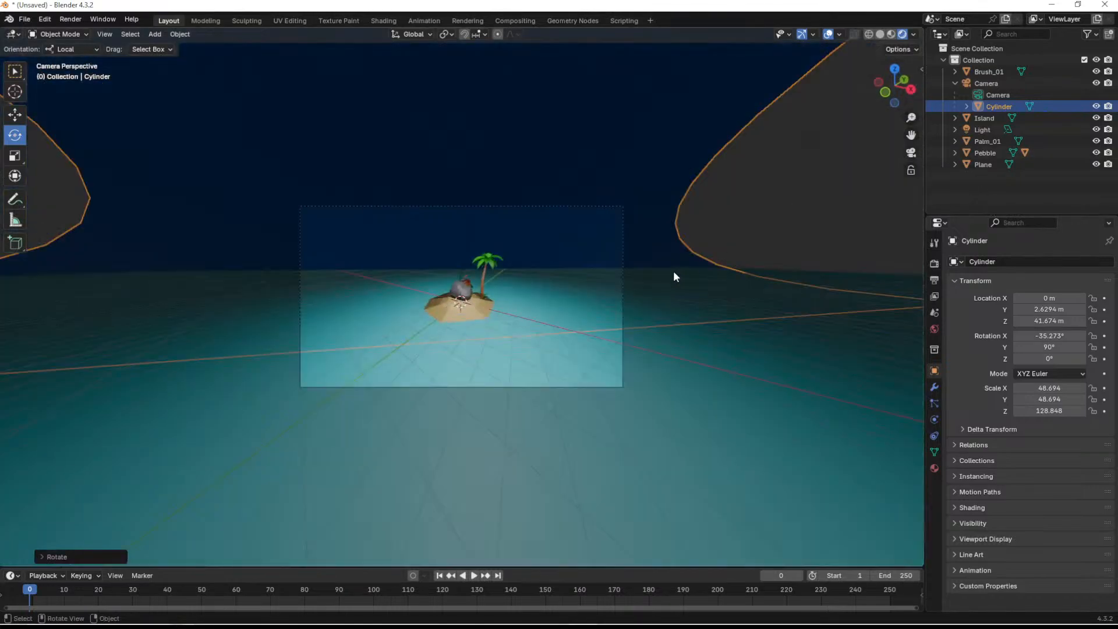
pyautogui.press('Home')
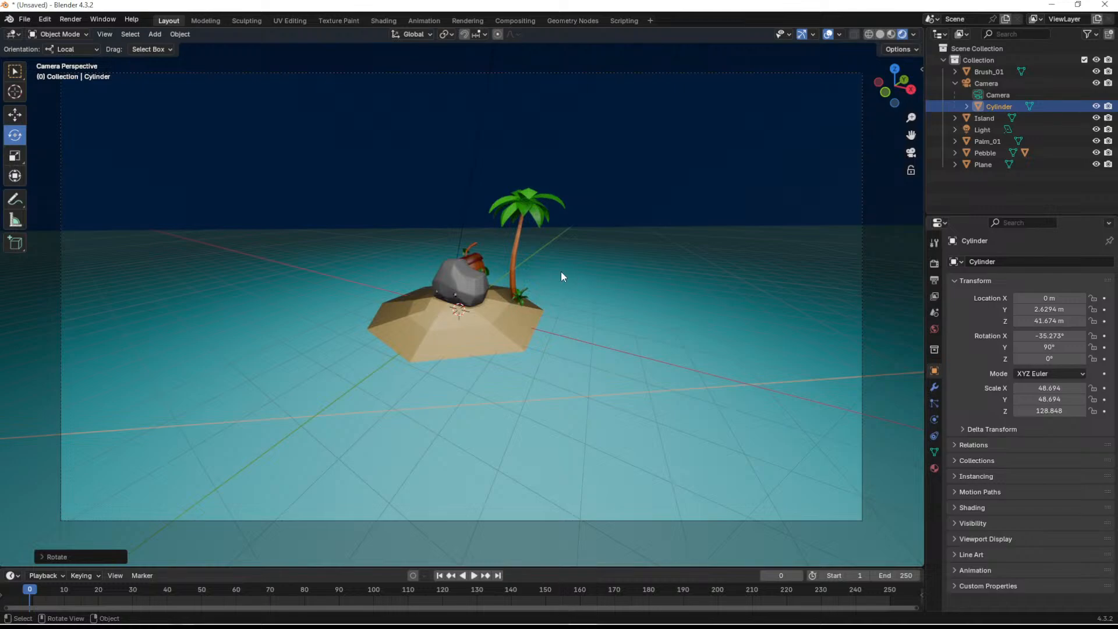
pyautogui.scroll(-3, 561, 276)
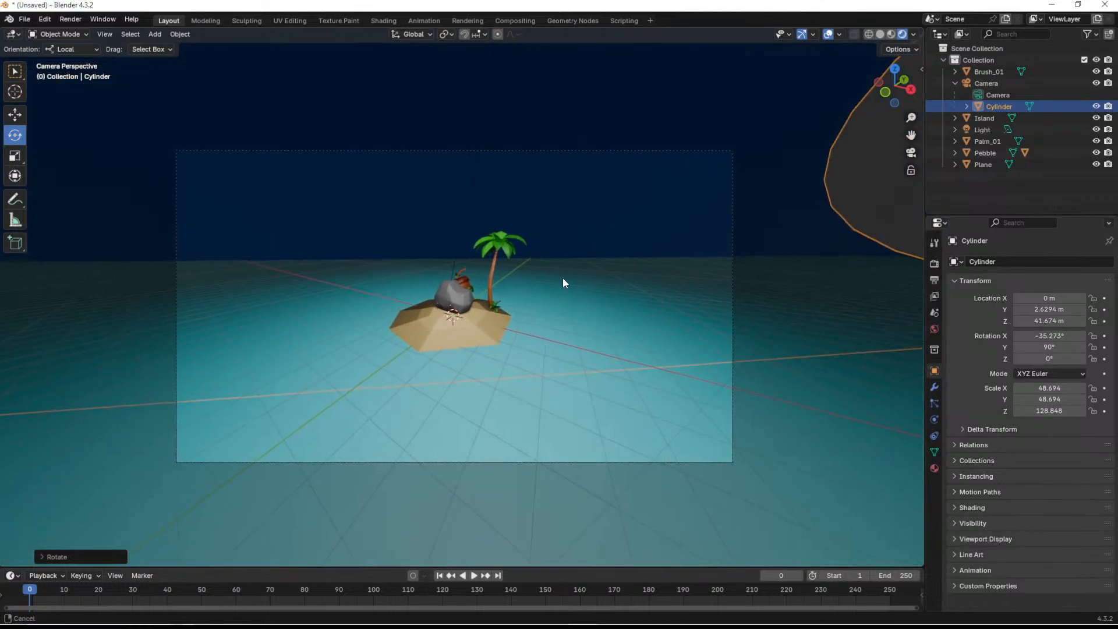
# - Deselect the cylinder and preview the camera framing with the viewport overlays hidden, restoring them when done
pyautogui.keyDown('shift'); pyautogui.moveTo(562, 283); pyautogui.dragTo(549, 298, button='middle'); pyautogui.keyUp('shift')
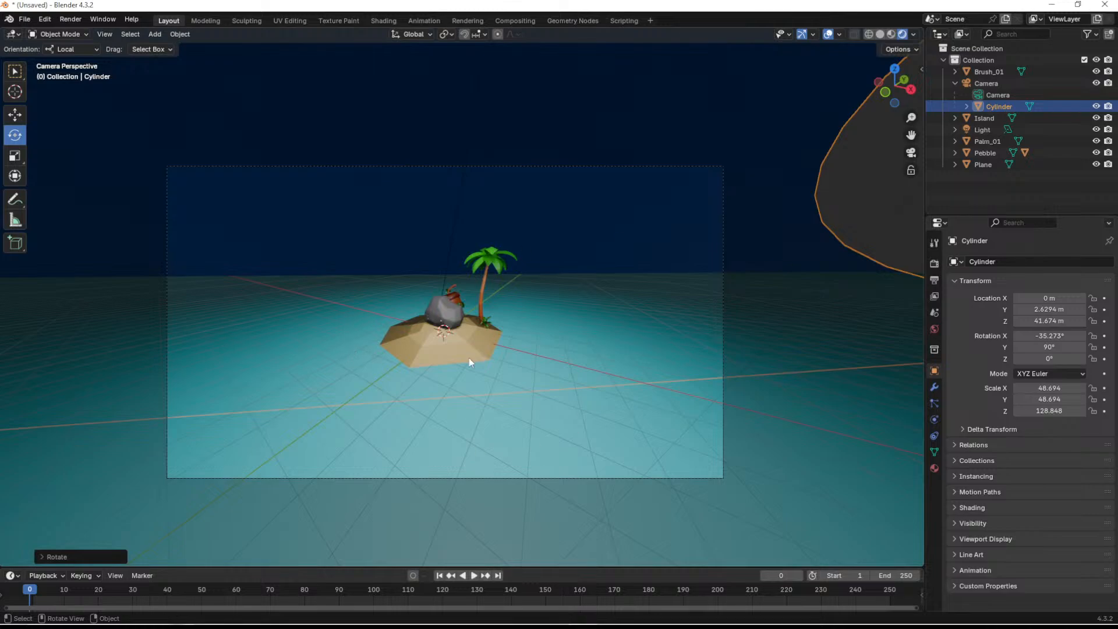
pyautogui.scroll(2, 464, 319)
pyautogui.scroll(-2, 468, 332)
pyautogui.click(802, 260)
pyautogui.moveTo(698, 302)
pyautogui.keyDown('shift'); pyautogui.mouseDown(button='middle')
pyautogui.moveTo(730, 284)
pyautogui.moveTo(716, 290)
pyautogui.mouseUp(button='middle'); pyautogui.keyUp('shift')
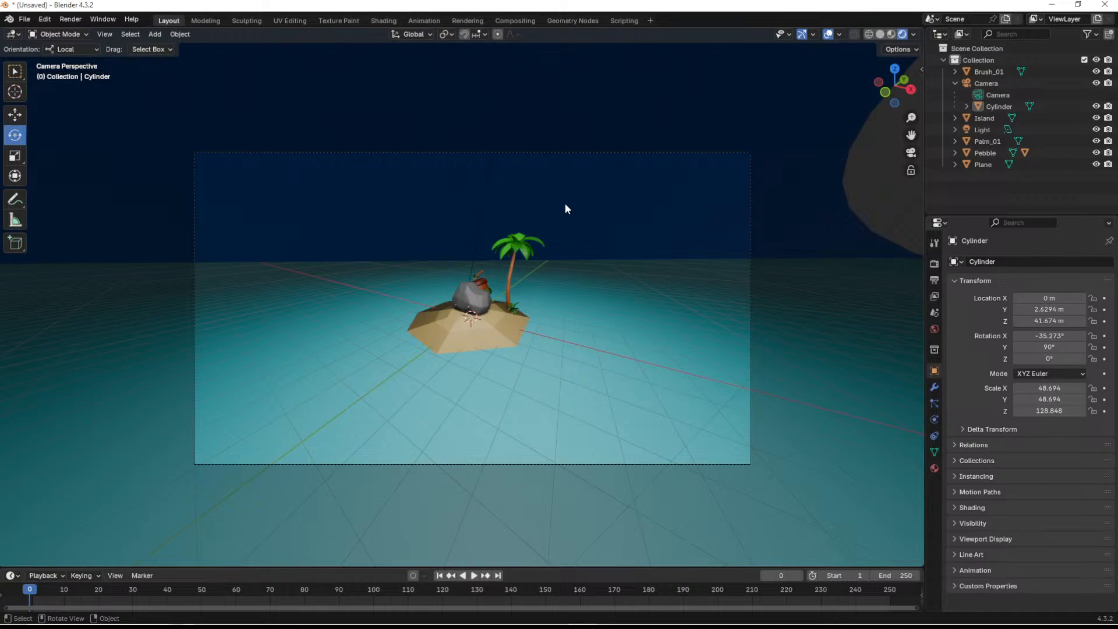
pyautogui.click(826, 35)
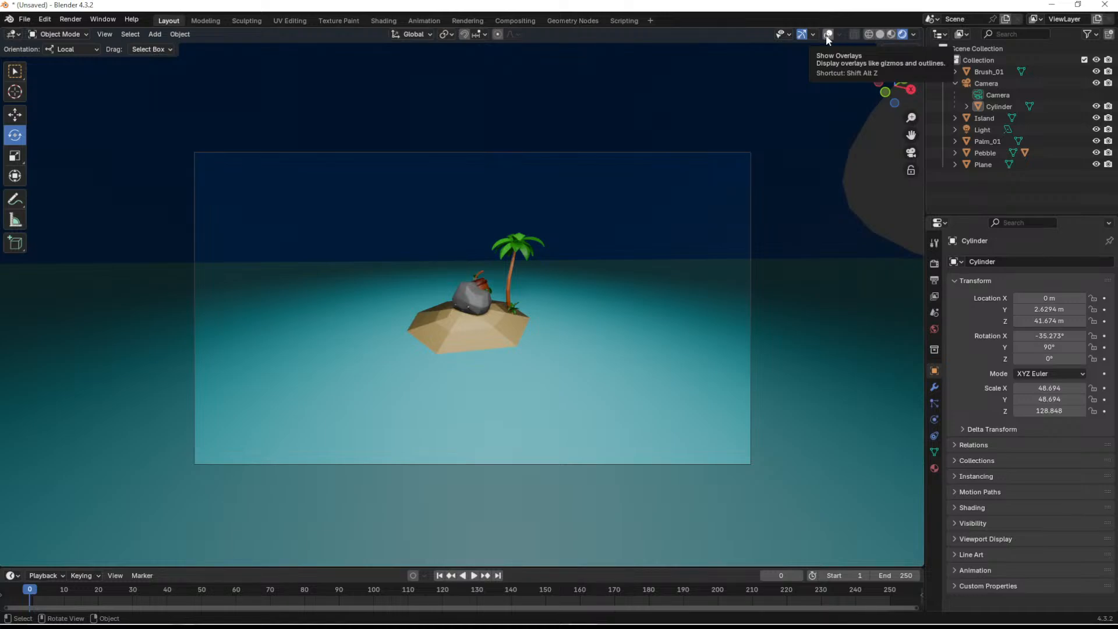
pyautogui.click(825, 34)
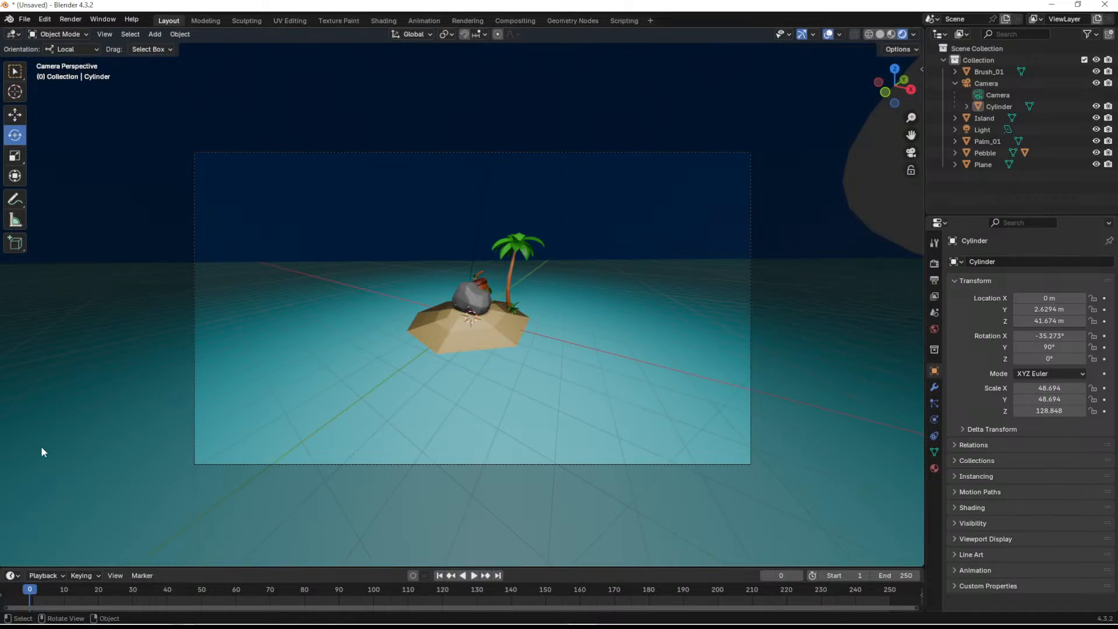
# - Import the Cloud_01 model file into the scene
pyautogui.moveTo(85, 625)
pyautogui.click(238, 618)
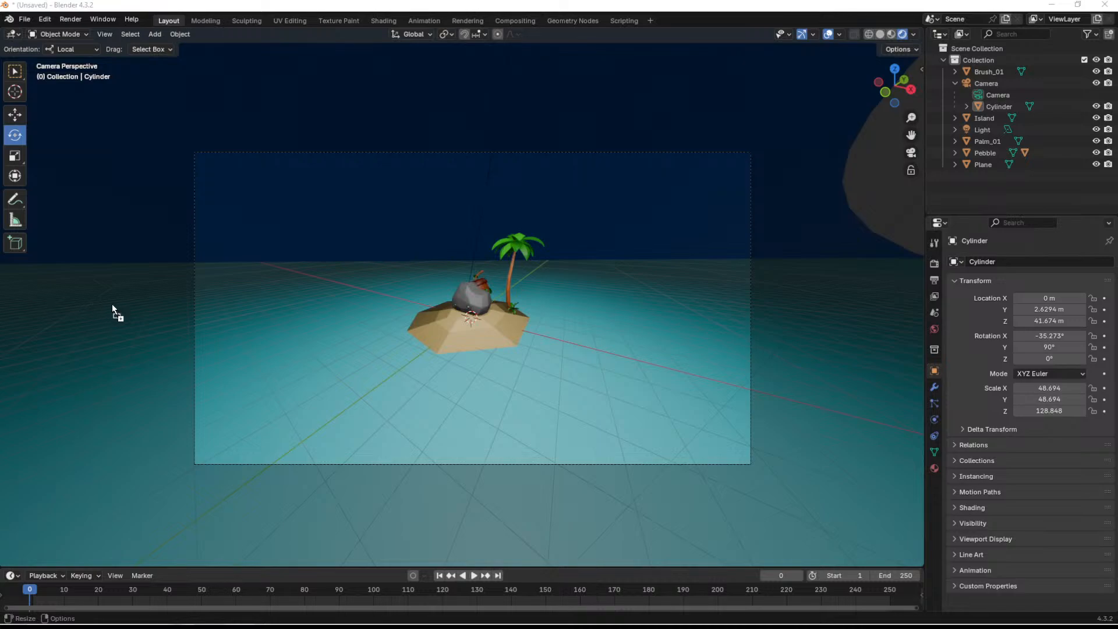
pyautogui.moveTo(104, 301); pyautogui.dragTo(272, 291)
pyautogui.click(240, 469)
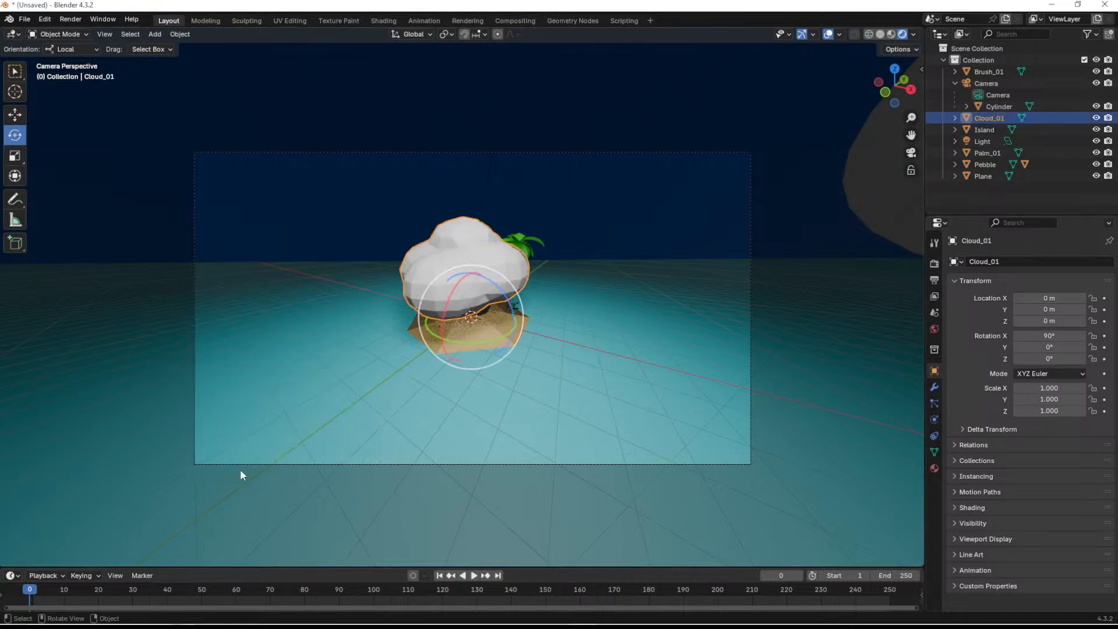
# - Rotate the cloud to about 118.5° on Z and raise it above the island to a height of about 4.4 m
pyautogui.moveTo(641, 281); pyautogui.dragTo(474, 319, button='middle')
pyautogui.scroll(-8, 594, 296)
pyautogui.moveTo(464, 325); pyautogui.dragTo(473, 276)
pyautogui.moveTo(473, 276); pyautogui.dragTo(465, 344, button='middle')
pyautogui.press('g')
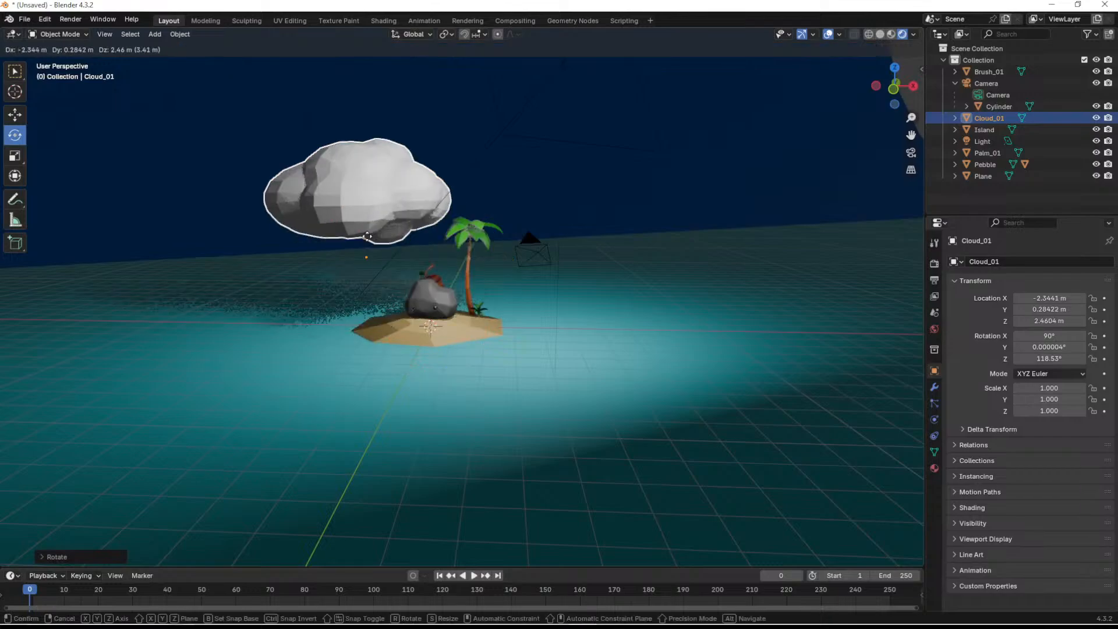
pyautogui.click(387, 199)
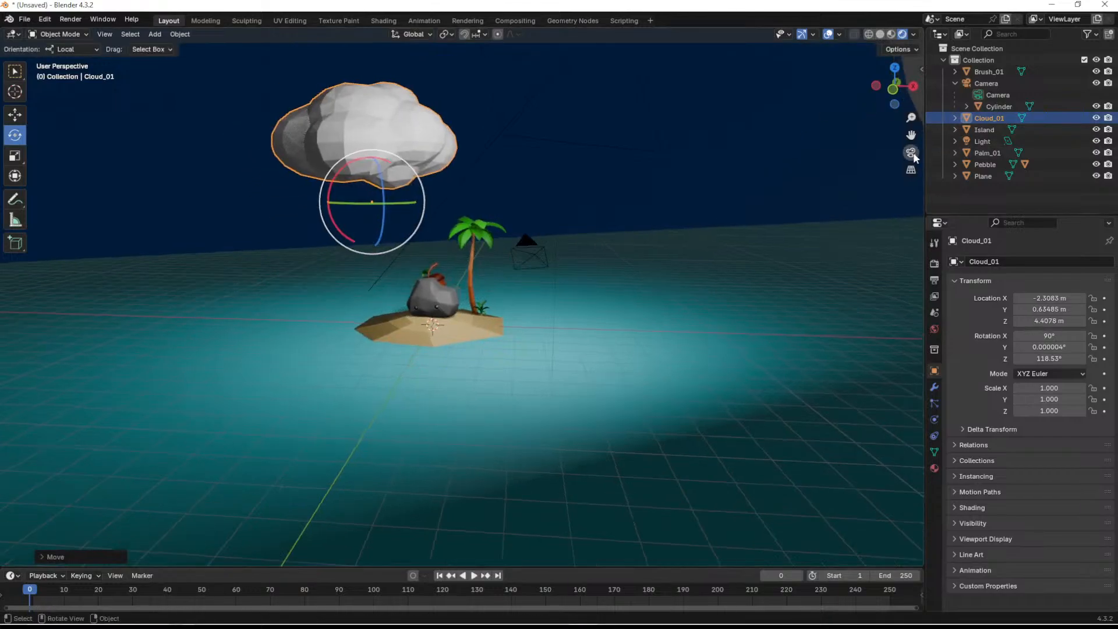
# - In the camera view, scale the cloud down to about 0.484 and lower it to a height of about 3.3 m
pyautogui.click(911, 153)
pyautogui.moveTo(459, 210); pyautogui.dragTo(452, 215)
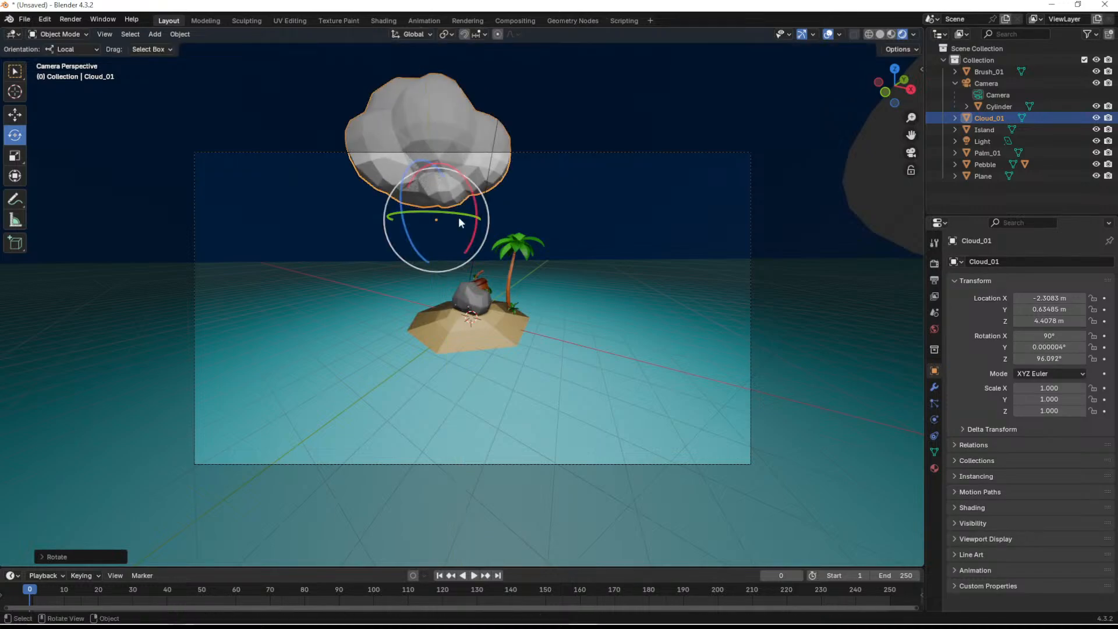
pyautogui.hotkey('ctrl', 'z')
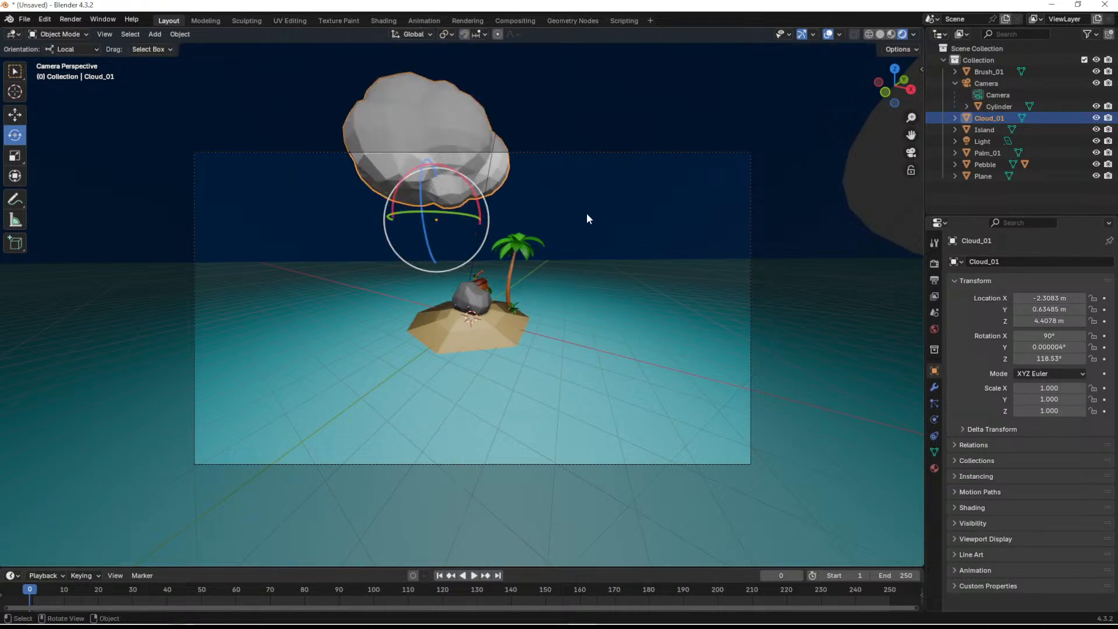
pyautogui.press('s')
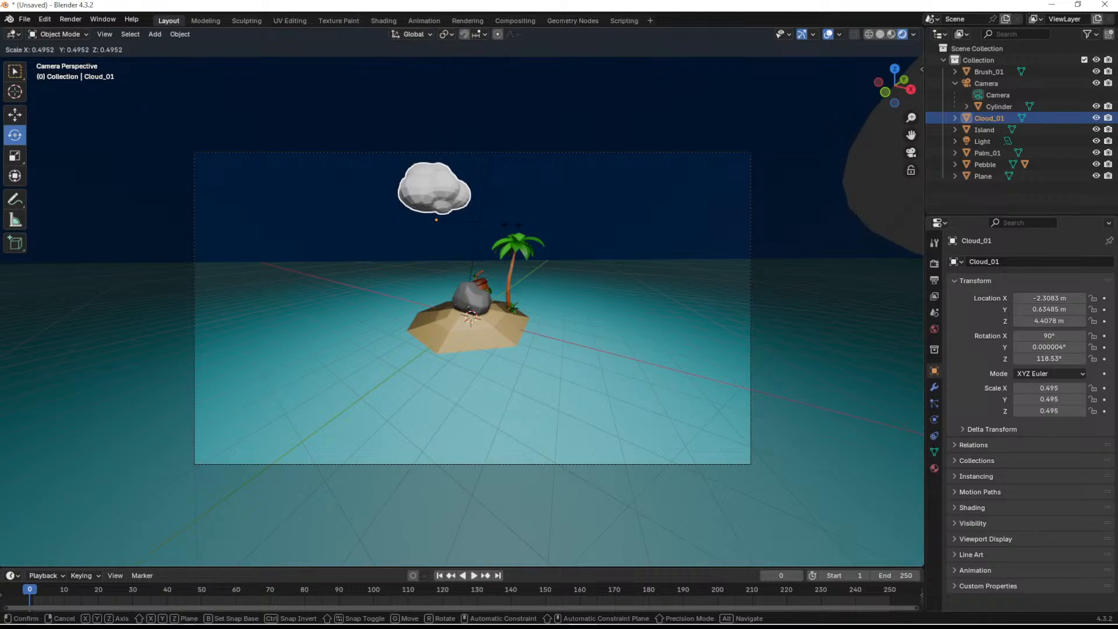
pyautogui.click(492, 230)
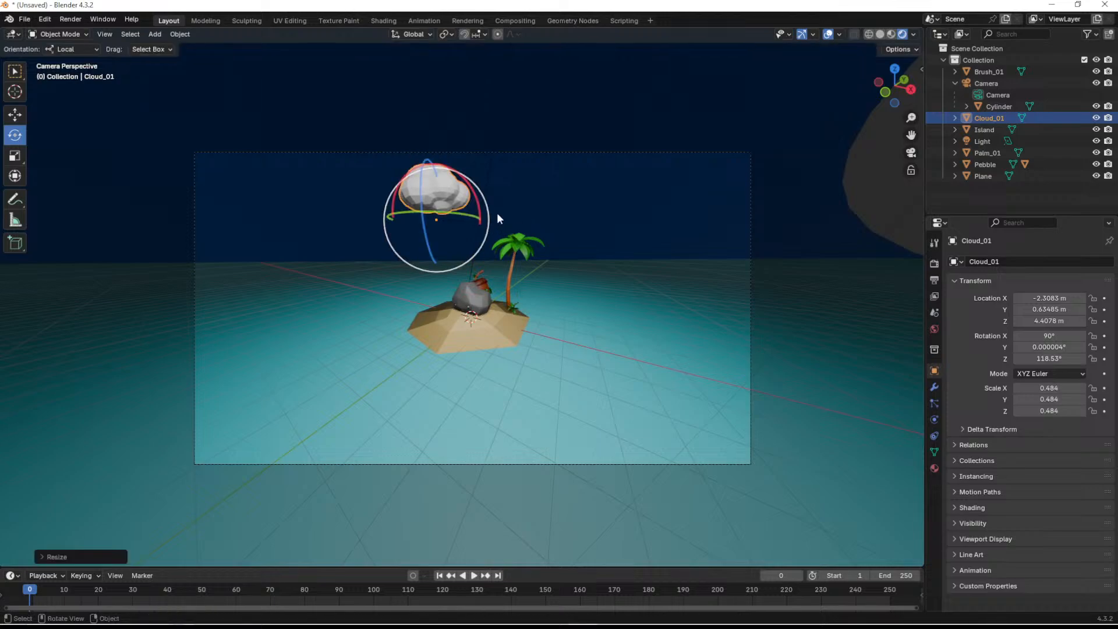
pyautogui.press('g')
pyautogui.click(657, 260)
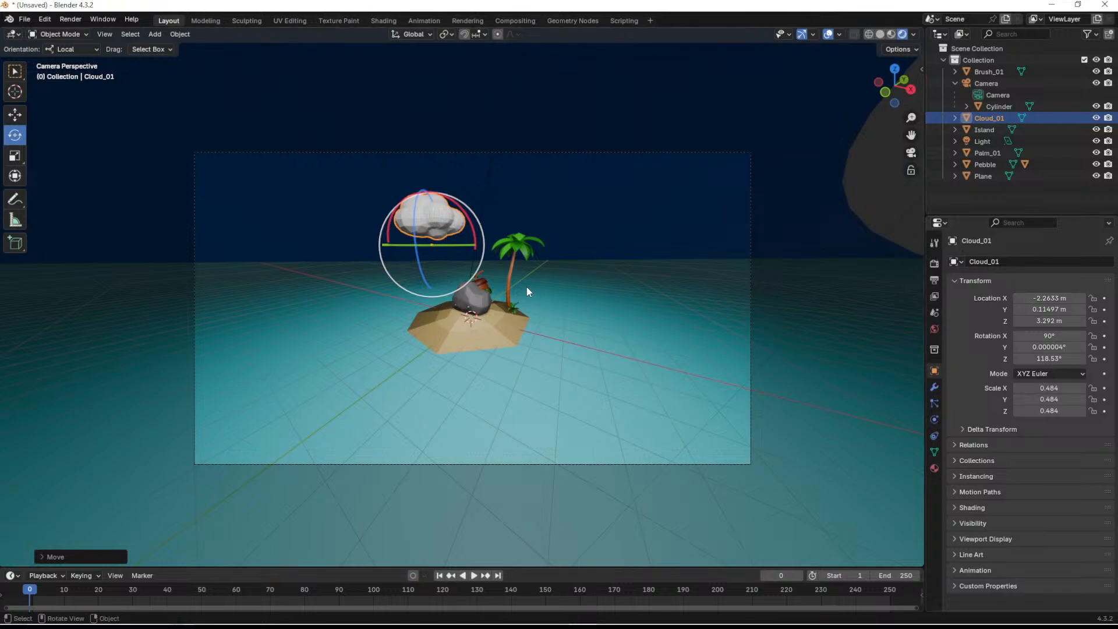
# - Turn the pebble to about 30.6° on Z to face the camera and tilt it to about 82.4° on X
pyautogui.press('KP_0')
pyautogui.scroll(-5, 494, 240)
pyautogui.keyDown('shift'); pyautogui.moveTo(491, 237); pyautogui.dragTo(441, 224, button='middle'); pyautogui.keyUp('shift')
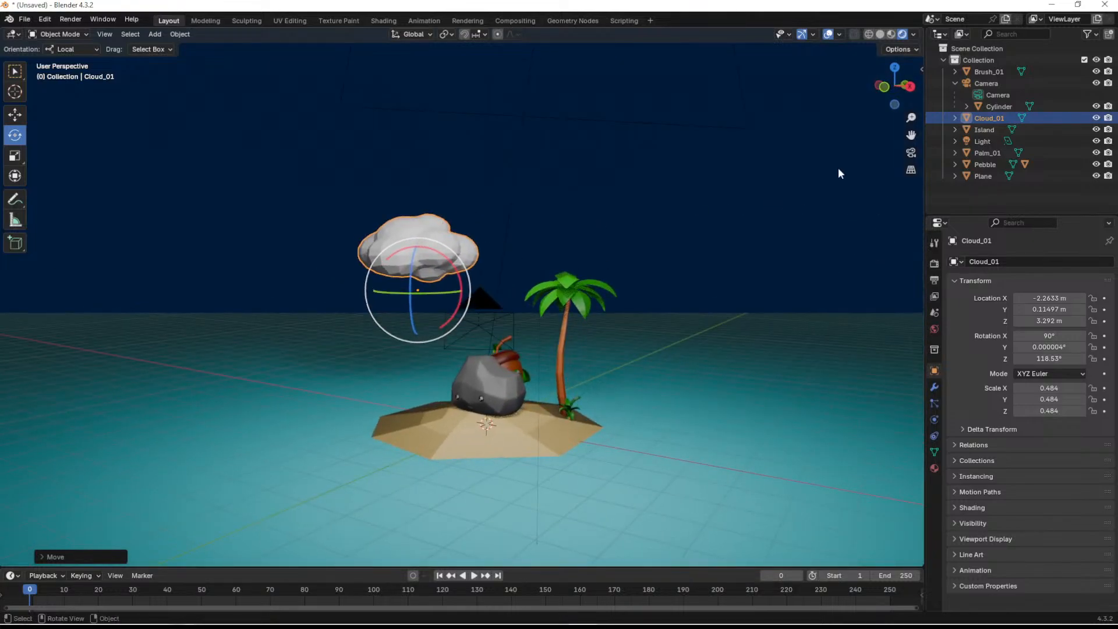
pyautogui.moveTo(621, 339)
pyautogui.mouseDown(button='middle')
pyautogui.moveTo(661, 312)
pyautogui.moveTo(623, 334)
pyautogui.mouseUp(button='middle')
pyautogui.click(911, 152)
pyautogui.scroll(5, 489, 318)
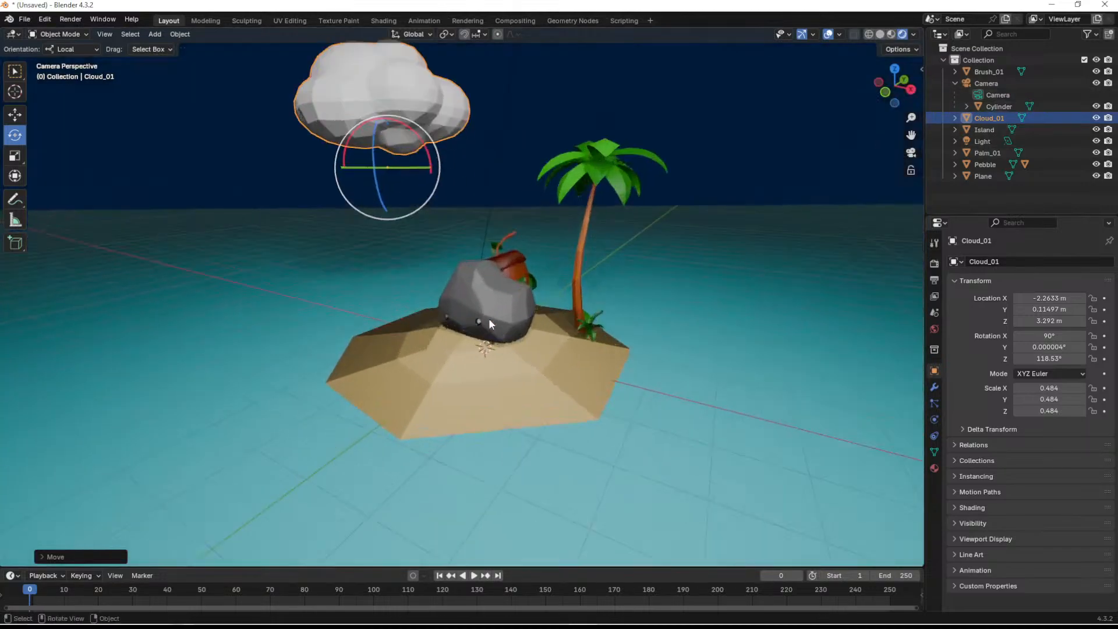
pyautogui.scroll(-3, 492, 316)
pyautogui.click(493, 308)
pyautogui.moveTo(495, 315); pyautogui.dragTo(527, 329)
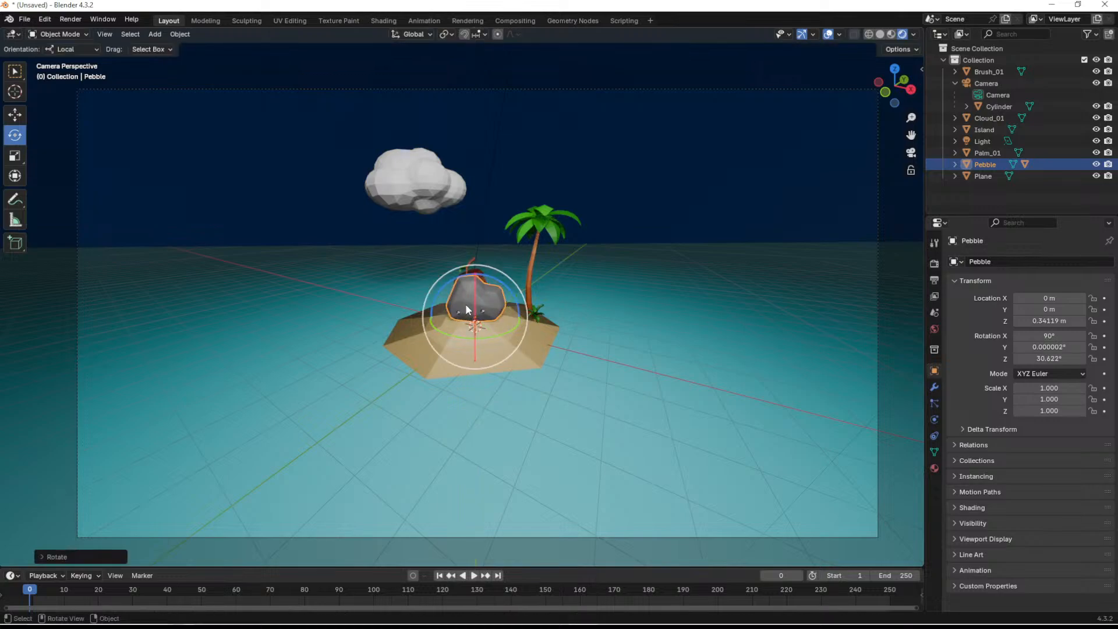
pyautogui.moveTo(474, 291)
pyautogui.mouseDown()
pyautogui.moveTo(486, 271)
pyautogui.moveTo(479, 275)
pyautogui.mouseUp()
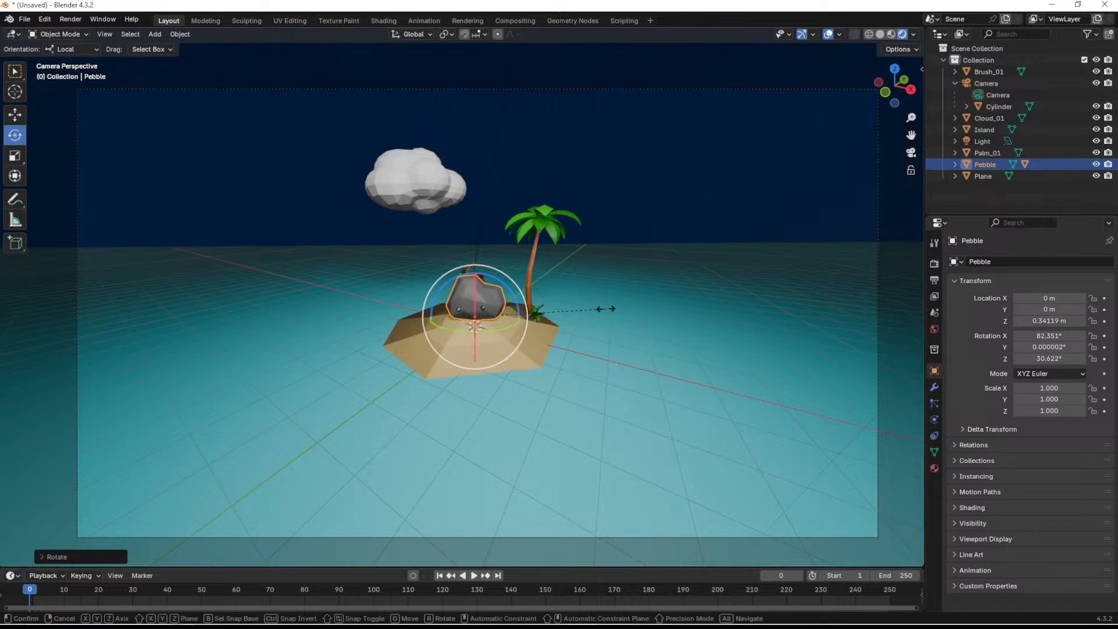
# - Scale the pebble up to about 1.65 and leave only it selected
pyautogui.press('s')
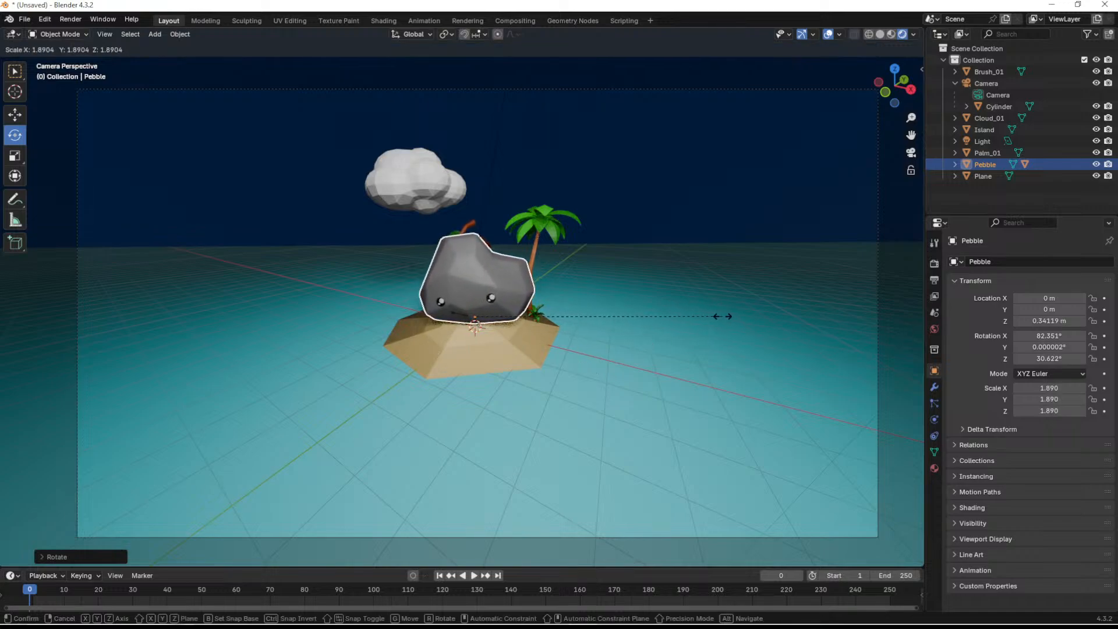
pyautogui.click(693, 323)
pyautogui.click(561, 284)
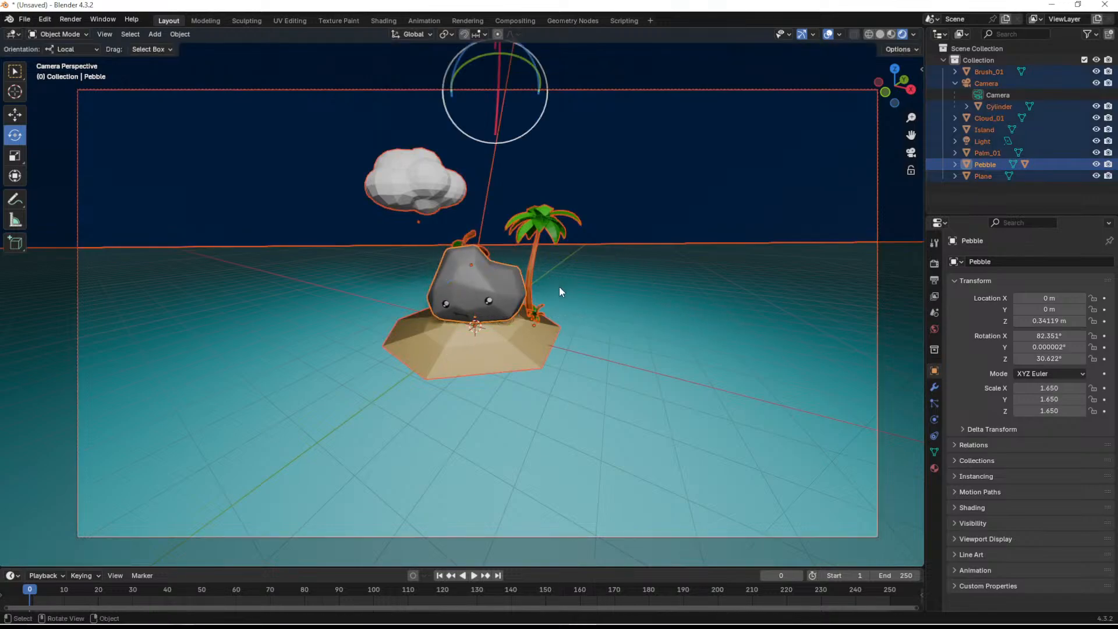
pyautogui.click(481, 281)
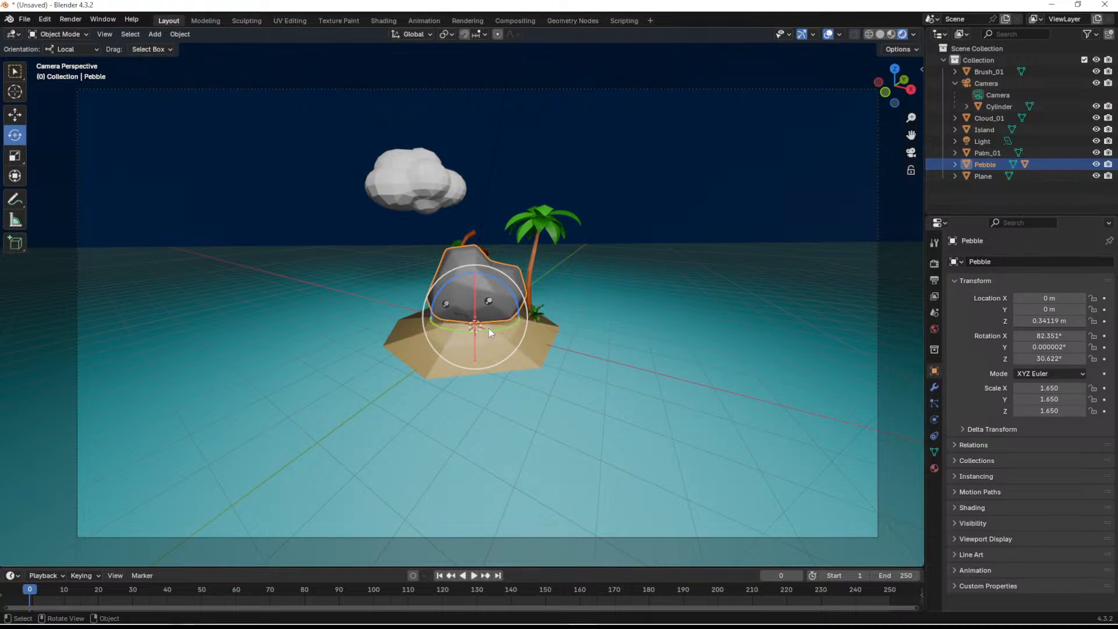
# - Move the pebble forward across the island to about X 0.23 m, Y -0.64 m, keeping its height
pyautogui.hotkey('shift', 'space')
pyautogui.press('g')
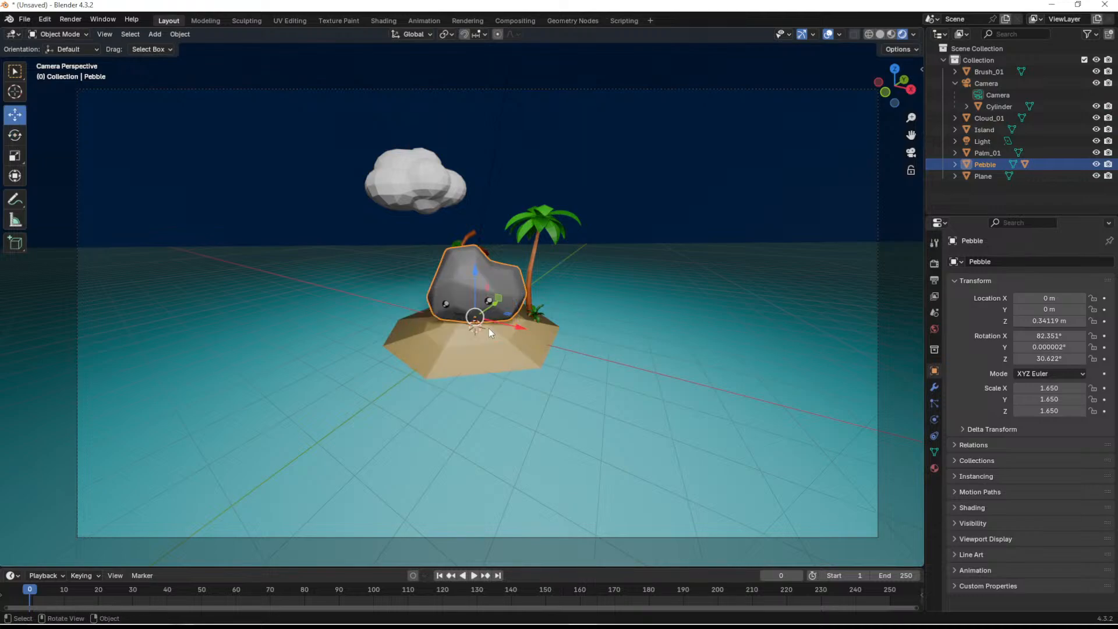
pyautogui.moveTo(507, 318); pyautogui.dragTo(506, 327)
pyautogui.moveTo(585, 356); pyautogui.dragTo(473, 313, button='middle')
# - Tilt the palm tree away from the pebble to a Y rotation of about 17.5°
pyautogui.scroll(-6, 562, 351)
pyautogui.moveTo(542, 362); pyautogui.dragTo(568, 271, button='middle')
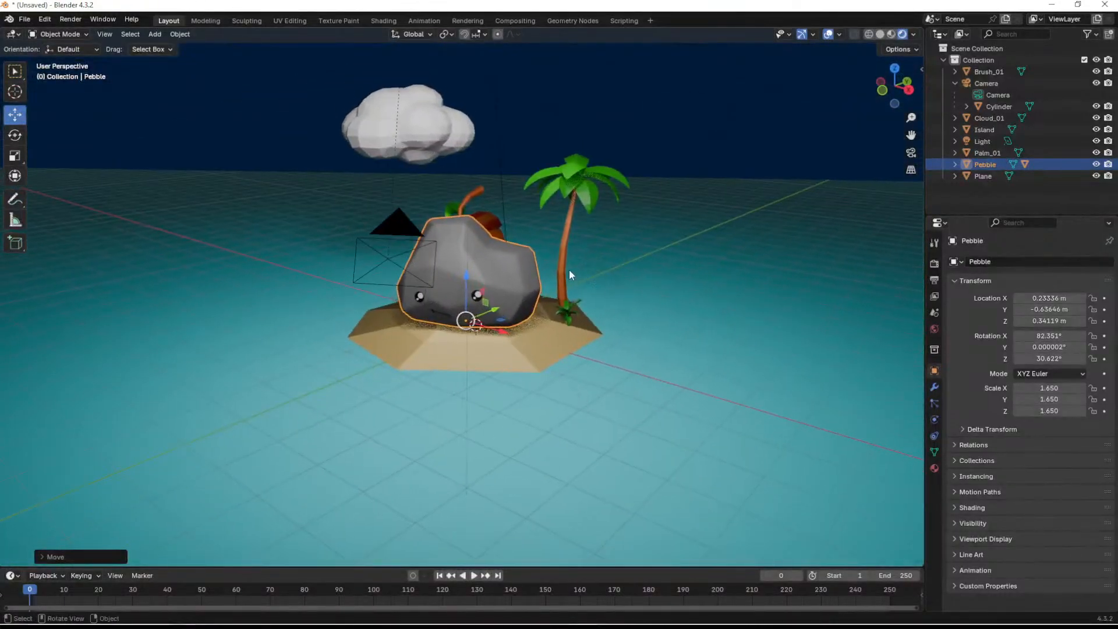
pyautogui.click(565, 255)
pyautogui.hotkey('shift', 'space')
pyautogui.press('r')
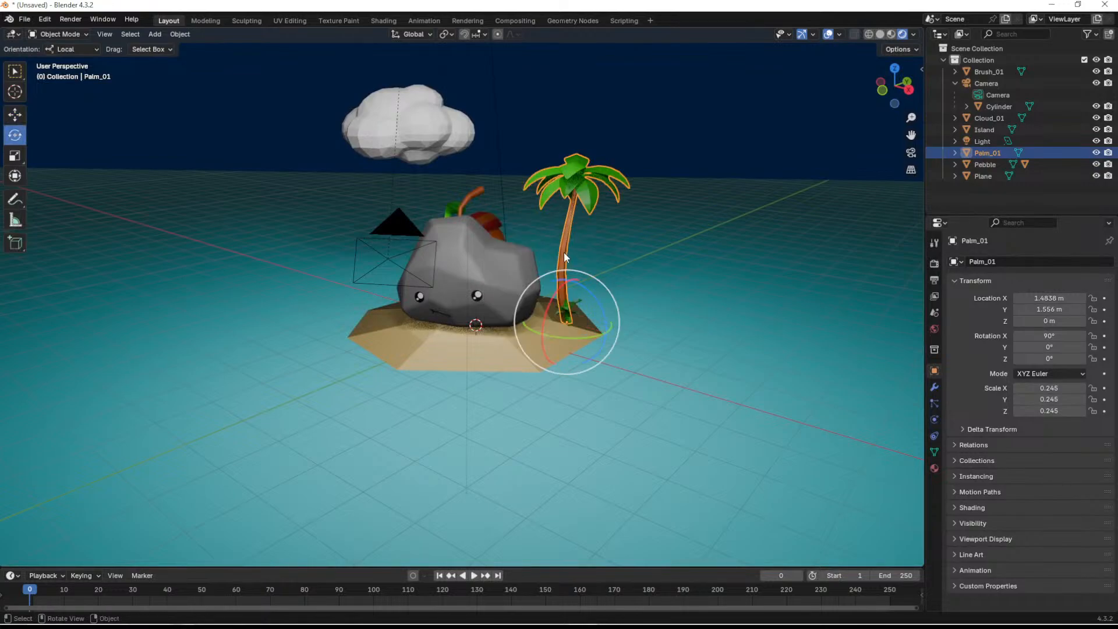
pyautogui.moveTo(572, 278); pyautogui.dragTo(591, 294)
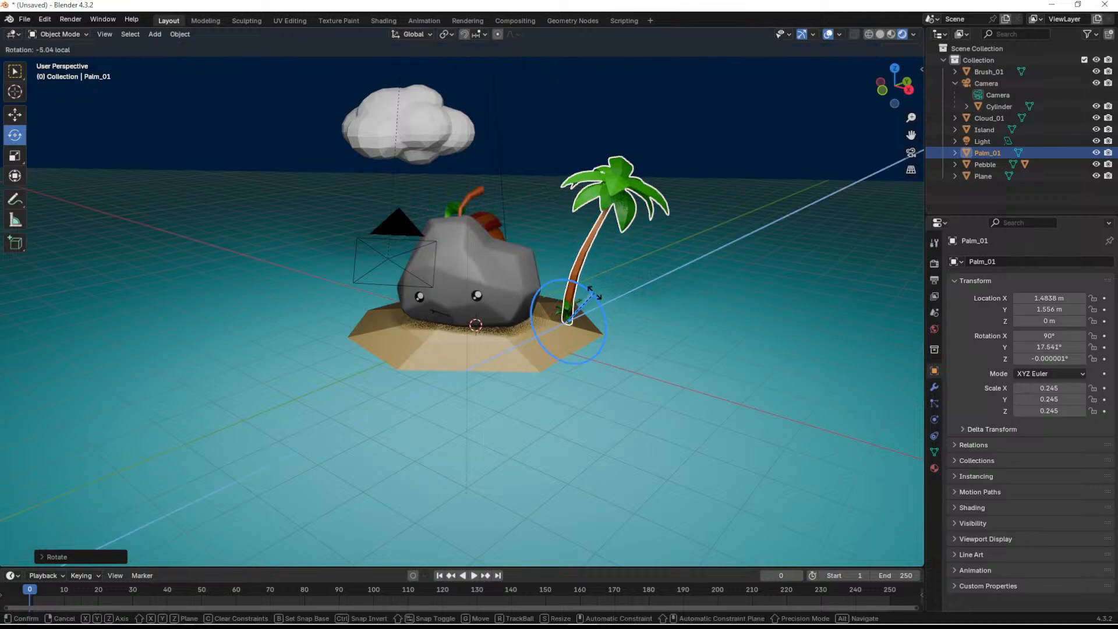
# - Rotate the small bush beside the palm to about 82.4° X, 8.3° Y and 34.3° Z, and return to the camera view
pyautogui.scroll(5, 611, 329)
pyautogui.moveTo(669, 398)
pyautogui.mouseDown(button='middle')
pyautogui.moveTo(391, 299)
pyautogui.moveTo(349, 295)
pyautogui.mouseUp(button='middle')
pyautogui.click(340, 294)
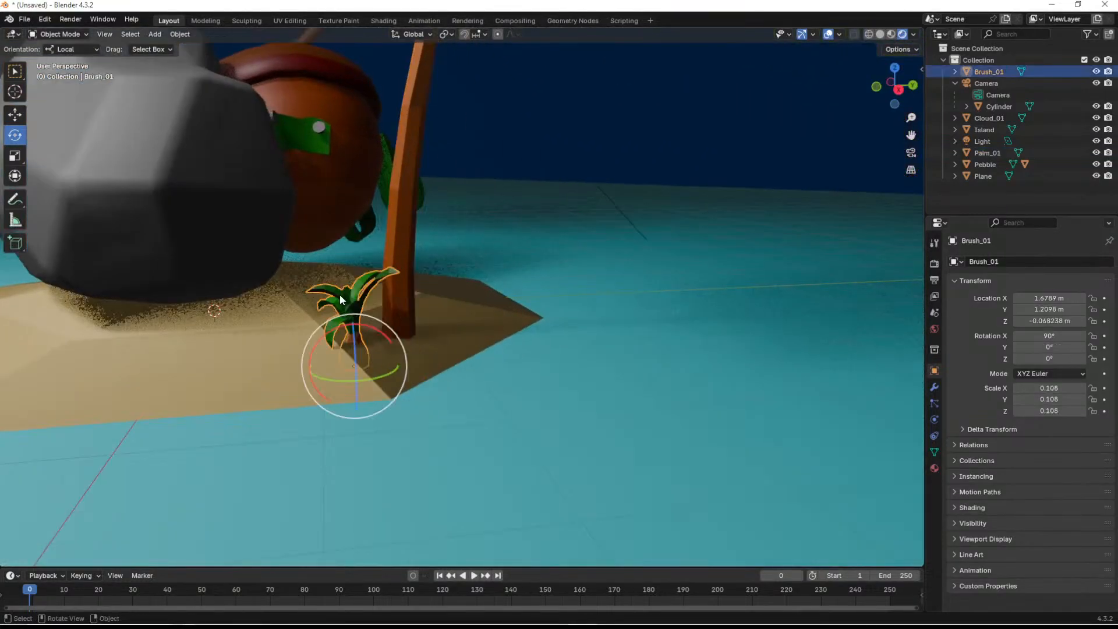
pyautogui.moveTo(372, 324); pyautogui.dragTo(338, 375)
pyautogui.moveTo(337, 375)
pyautogui.mouseDown(button='middle')
pyautogui.moveTo(435, 419)
pyautogui.moveTo(428, 446)
pyautogui.mouseUp(button='middle')
pyautogui.moveTo(411, 449); pyautogui.dragTo(469, 425)
pyautogui.moveTo(379, 414); pyautogui.dragTo(399, 419)
pyautogui.moveTo(480, 418)
pyautogui.mouseDown(button='middle')
pyautogui.moveTo(483, 368)
pyautogui.moveTo(466, 330)
pyautogui.moveTo(484, 328)
pyautogui.moveTo(477, 314)
pyautogui.moveTo(549, 346)
pyautogui.moveTo(573, 317)
pyautogui.mouseUp(button='middle')
pyautogui.scroll(-7, 453, 311)
pyautogui.scroll(-5, 479, 318)
pyautogui.click(717, 251)
pyautogui.moveTo(717, 252); pyautogui.dragTo(634, 262, button='middle')
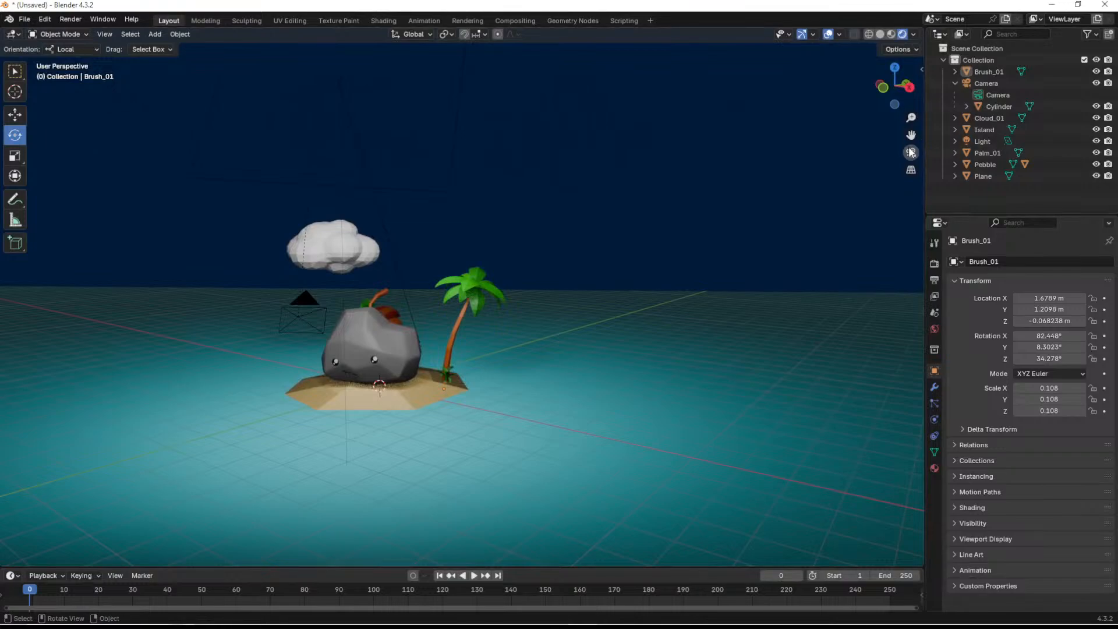
pyautogui.click(911, 152)
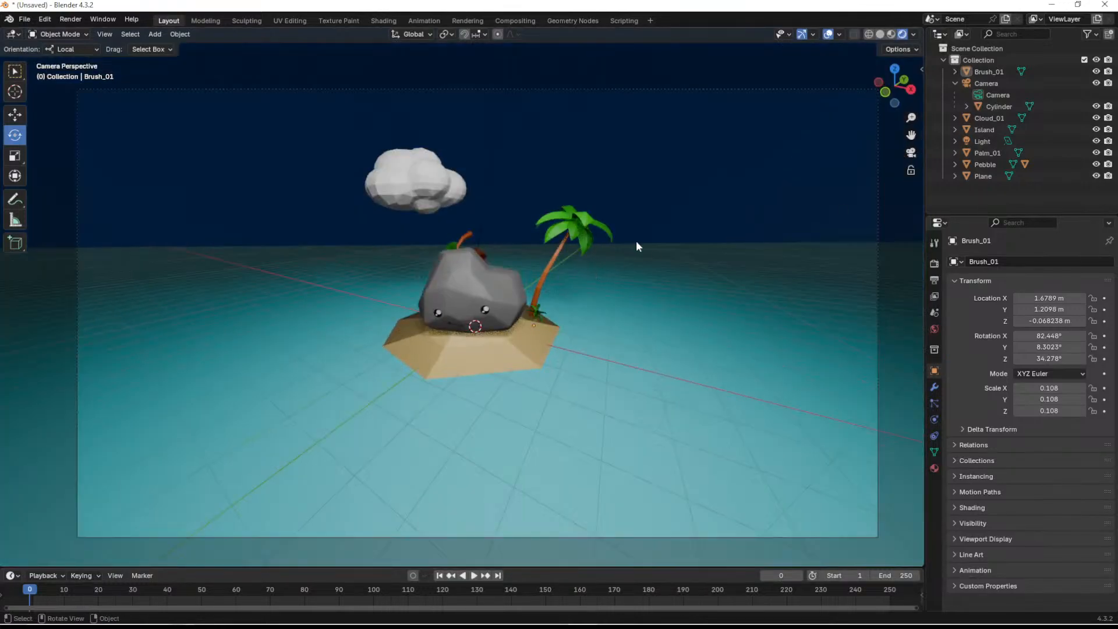
# - Hide the viewport overlays and make the camera orthographic with an orthographic scale of 15.114
pyautogui.click(826, 34)
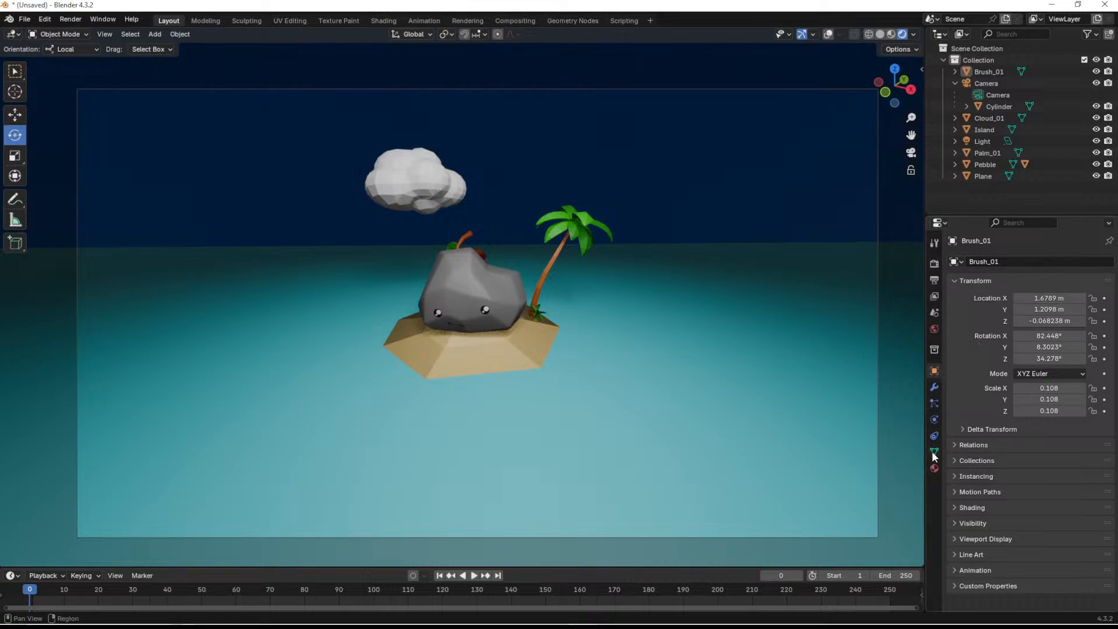
pyautogui.click(985, 83)
pyautogui.click(956, 83)
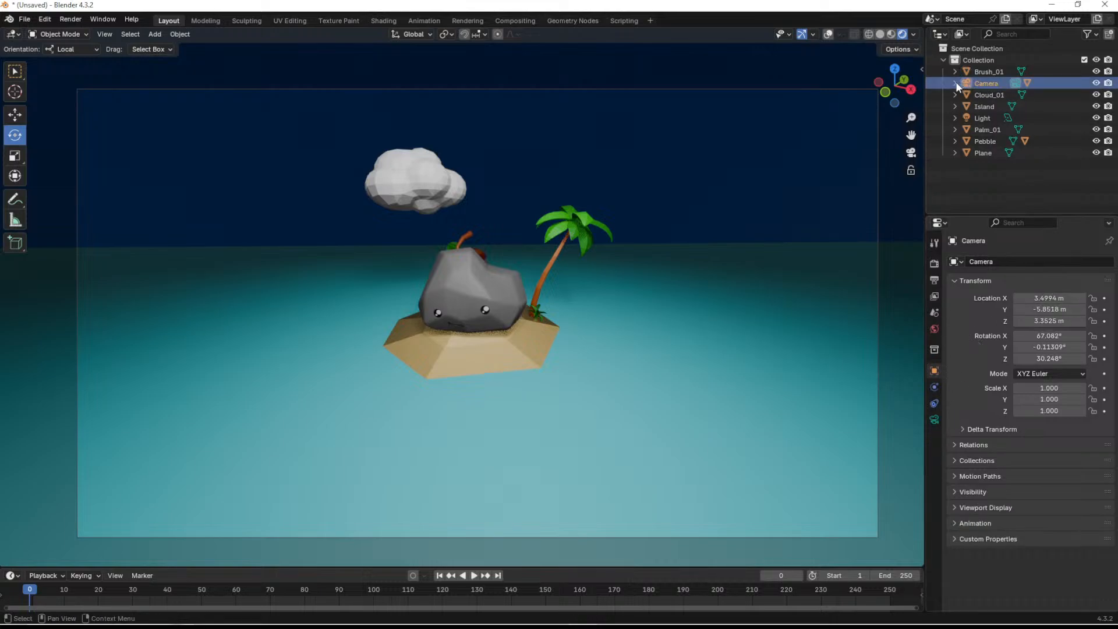
pyautogui.click(934, 419)
pyautogui.click(1054, 298)
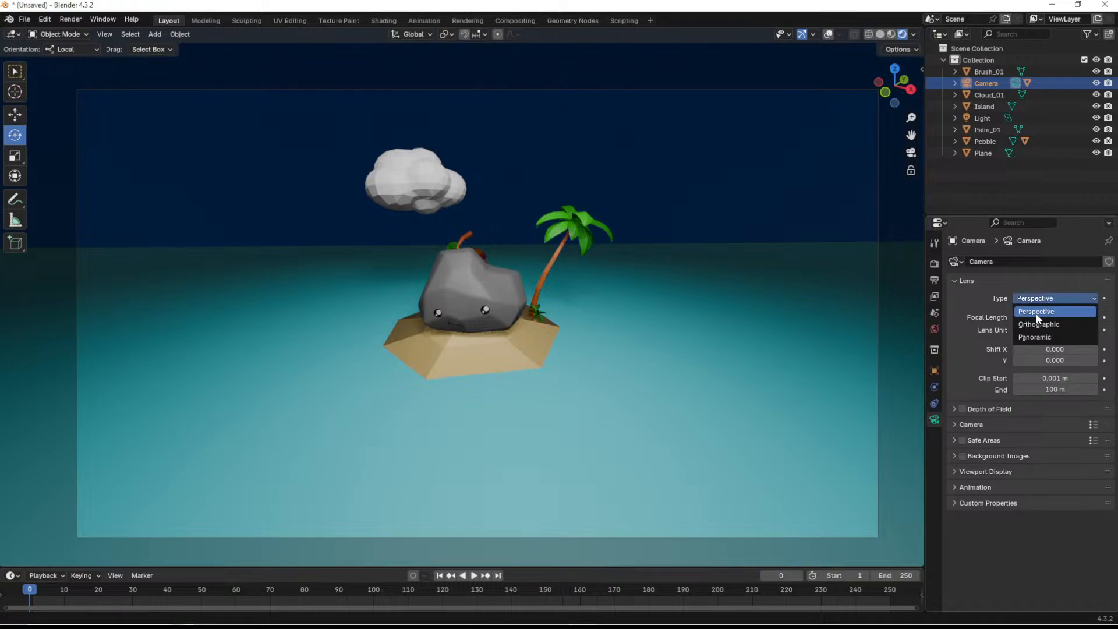
pyautogui.click(1038, 324)
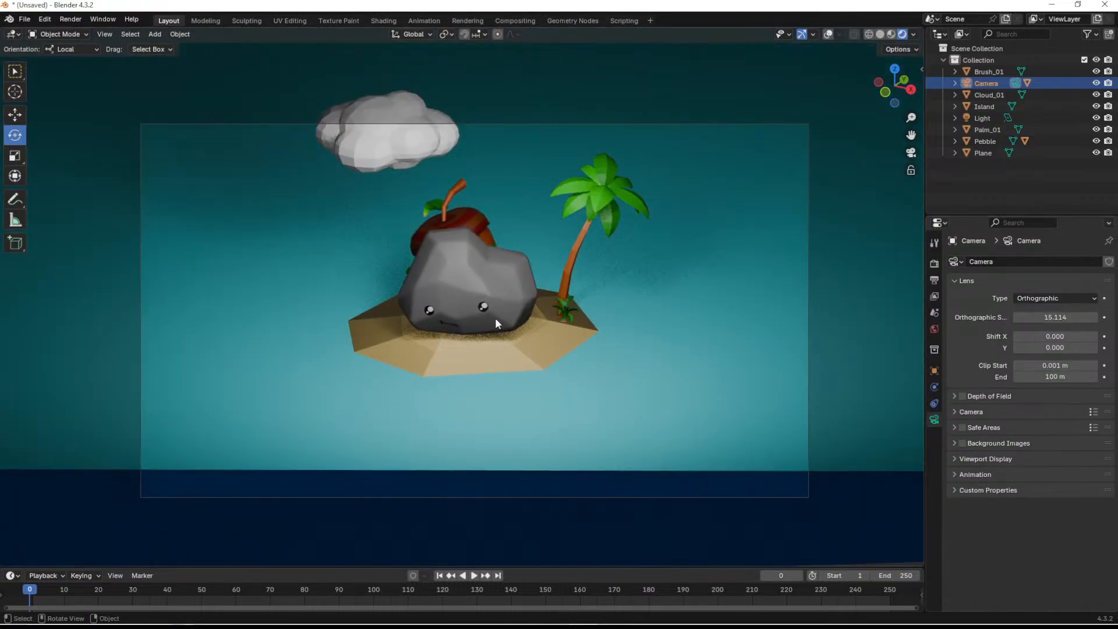
pyautogui.scroll(-8, 496, 322)
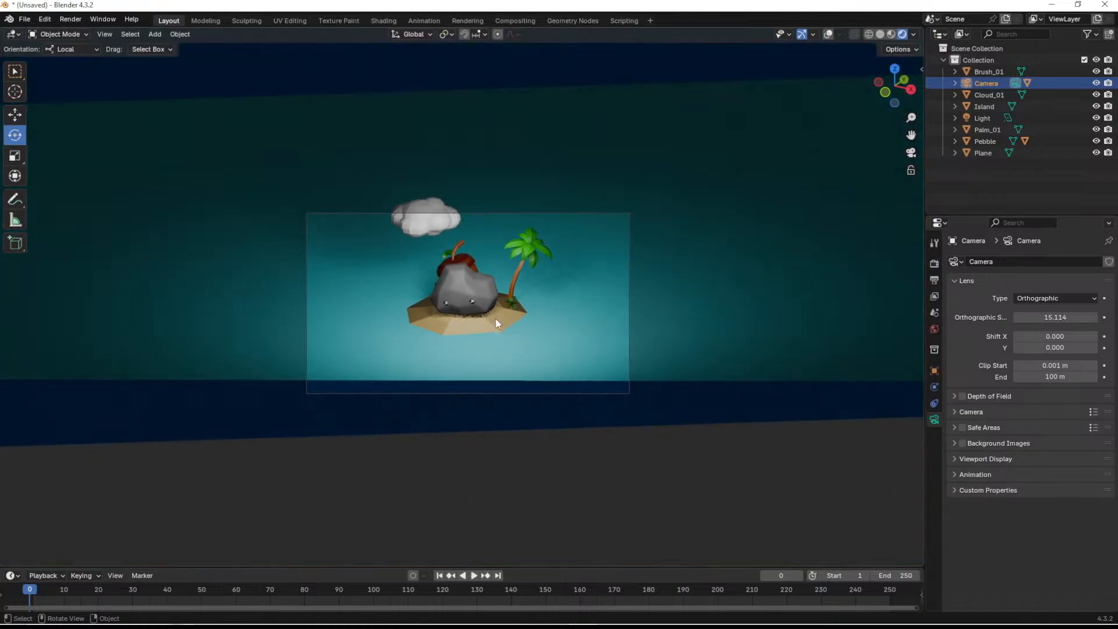
pyautogui.scroll(6, 496, 324)
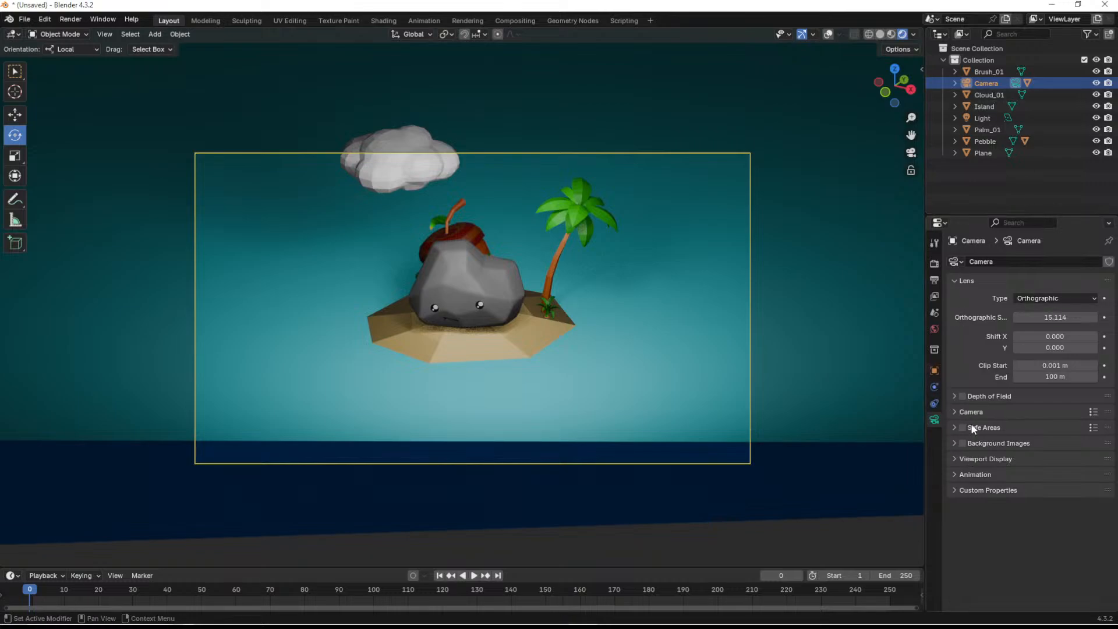
# - Show the scene's Eevee render settings and expand the shadow sampling options
pyautogui.click(934, 263)
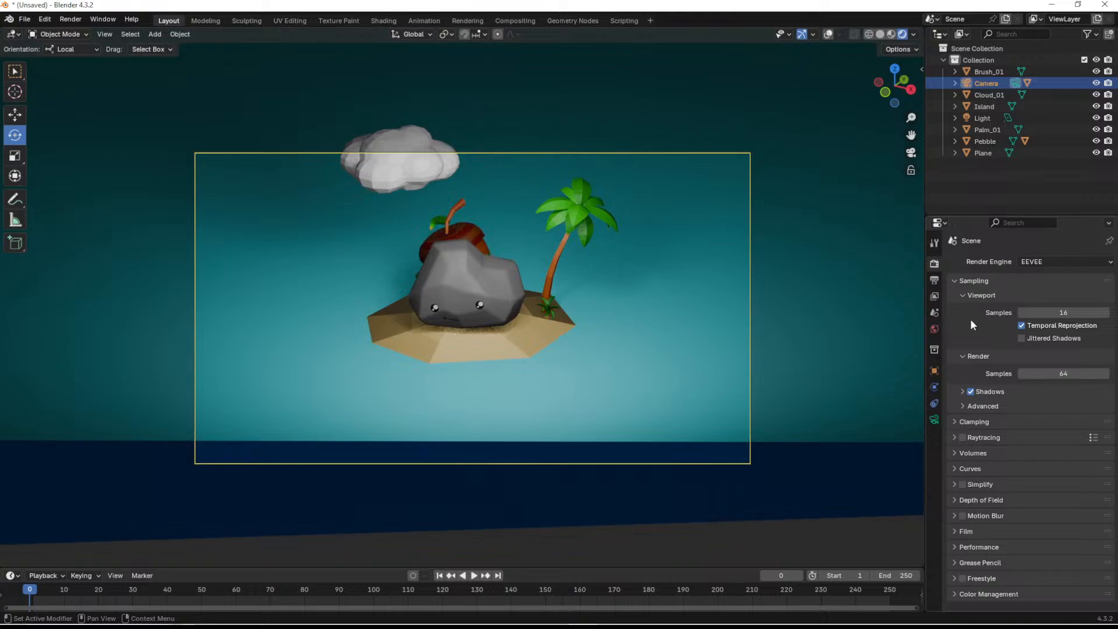
pyautogui.click(961, 390)
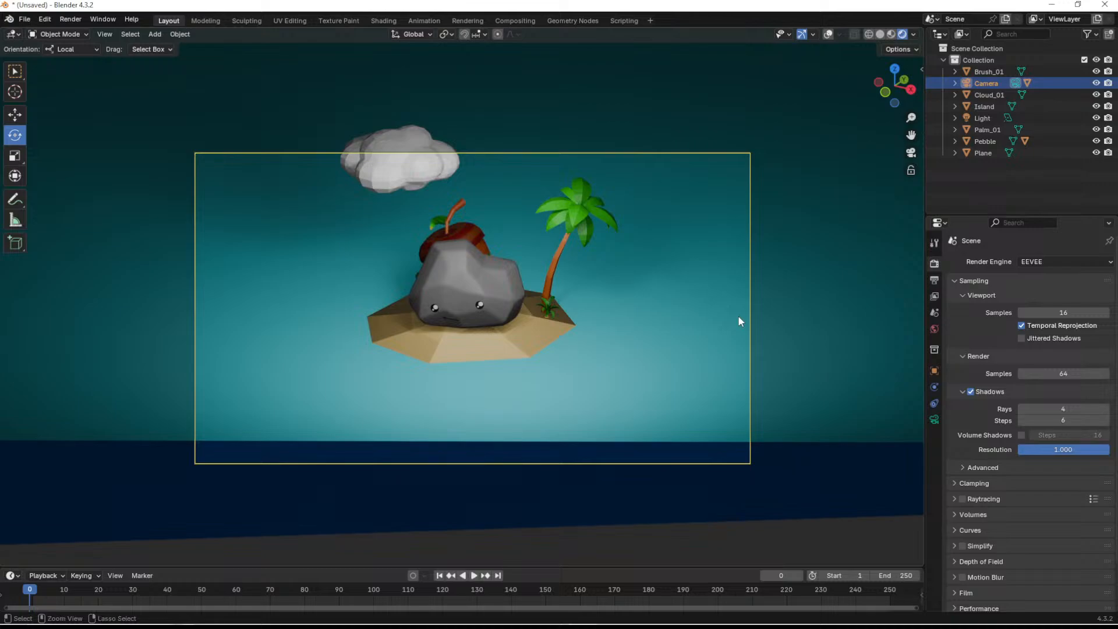
# - Save the scene as Icon.blend in the Pebble folder of Blender Models
pyautogui.hotkey('ctrl', 's')
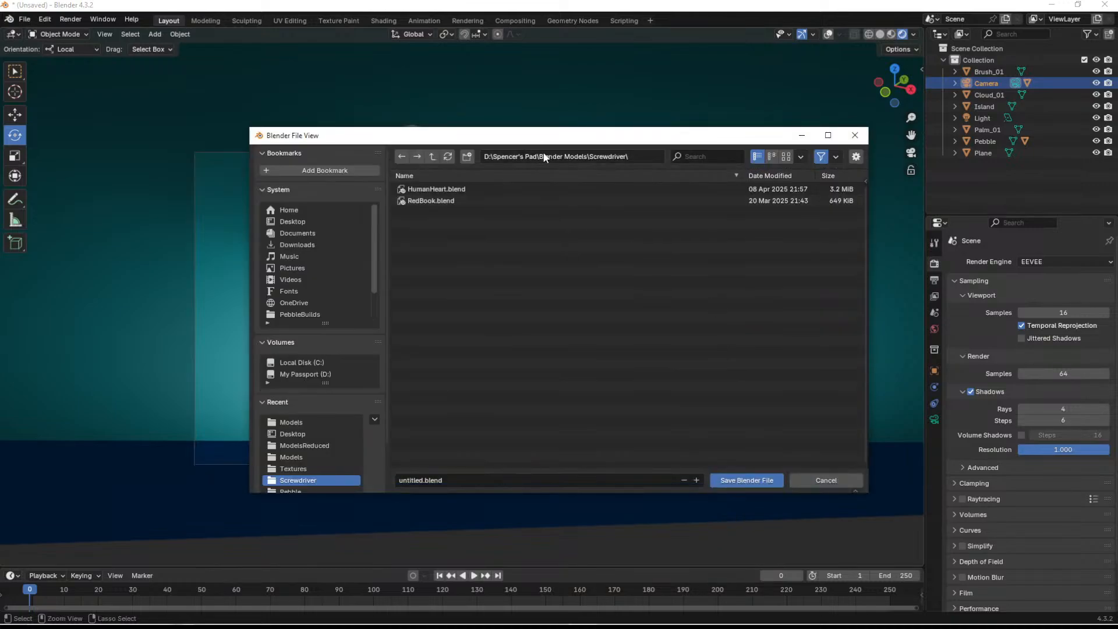
pyautogui.click(432, 156)
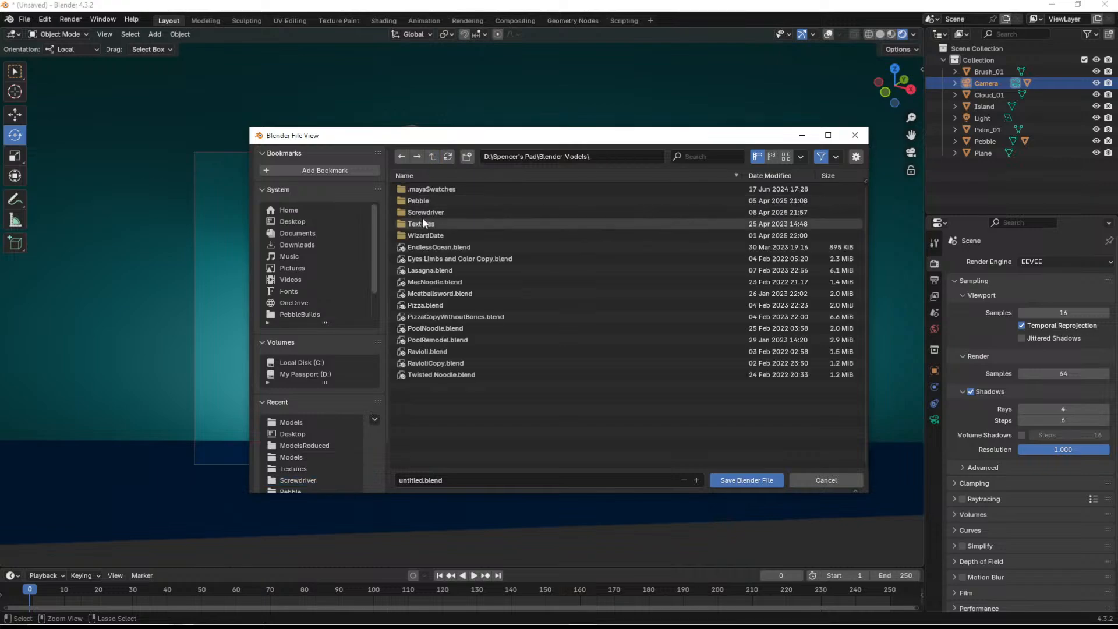
pyautogui.click(424, 199)
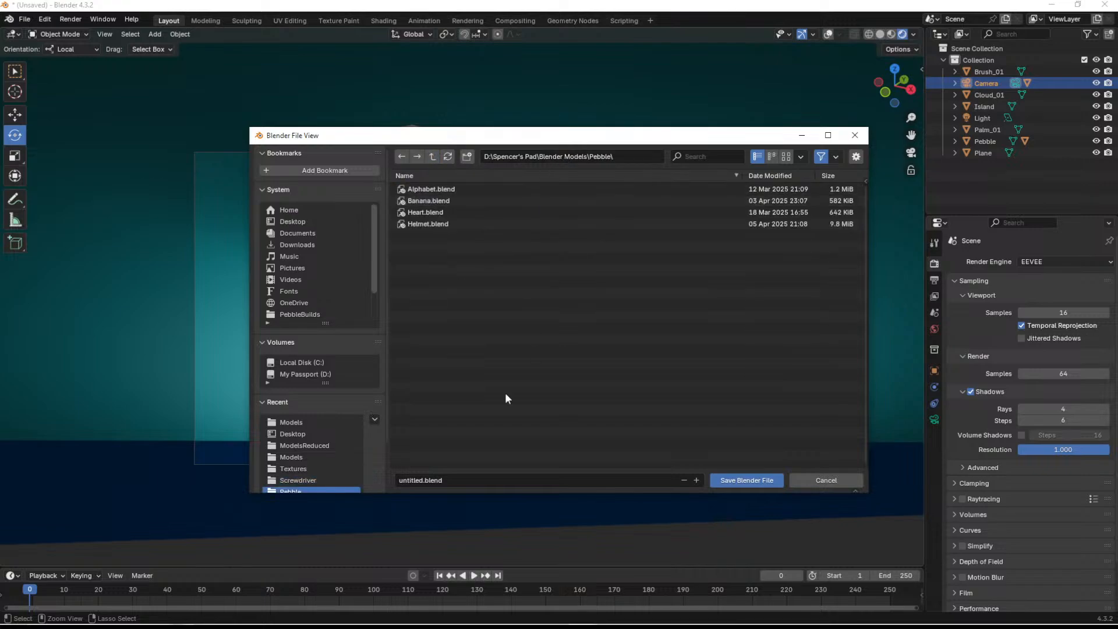
pyautogui.click(461, 481)
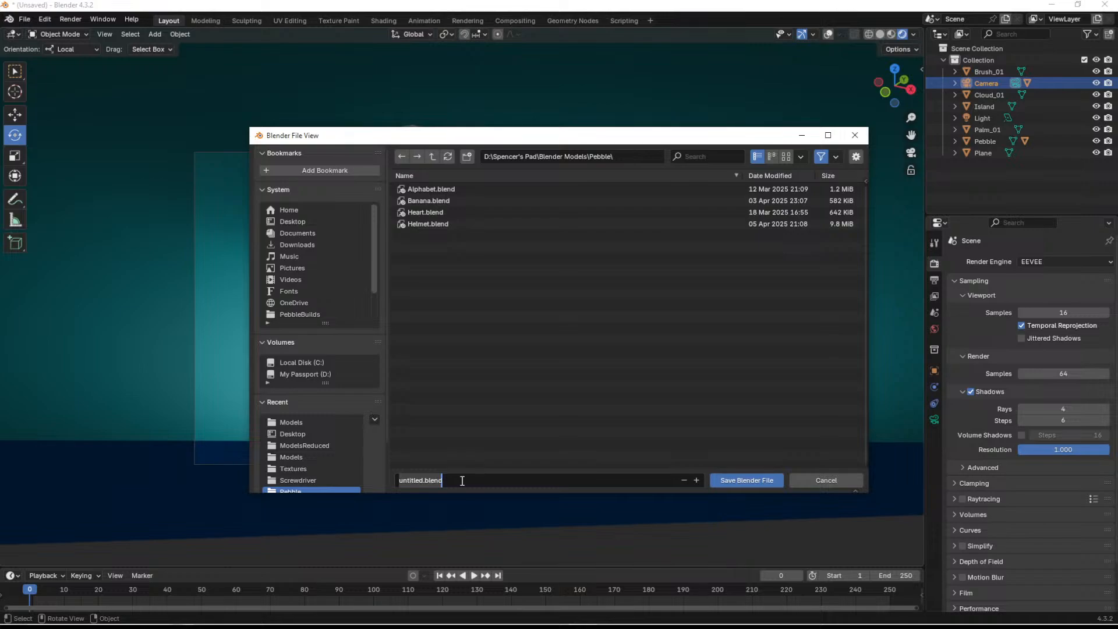
pyautogui.write('Icon')
pyautogui.press('Return')
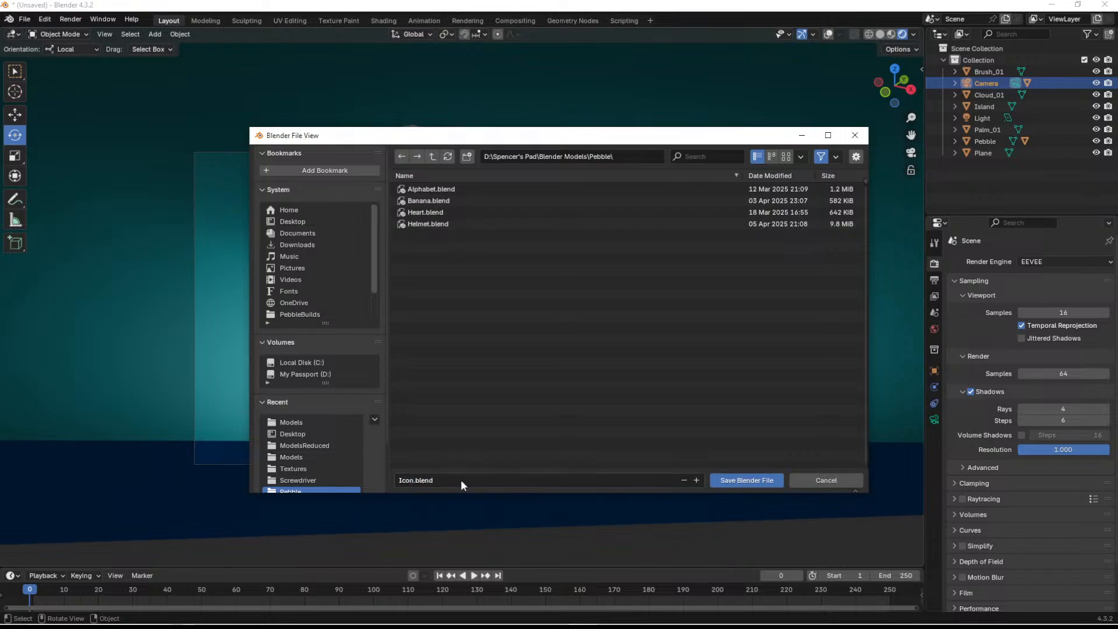
pyautogui.click(764, 481)
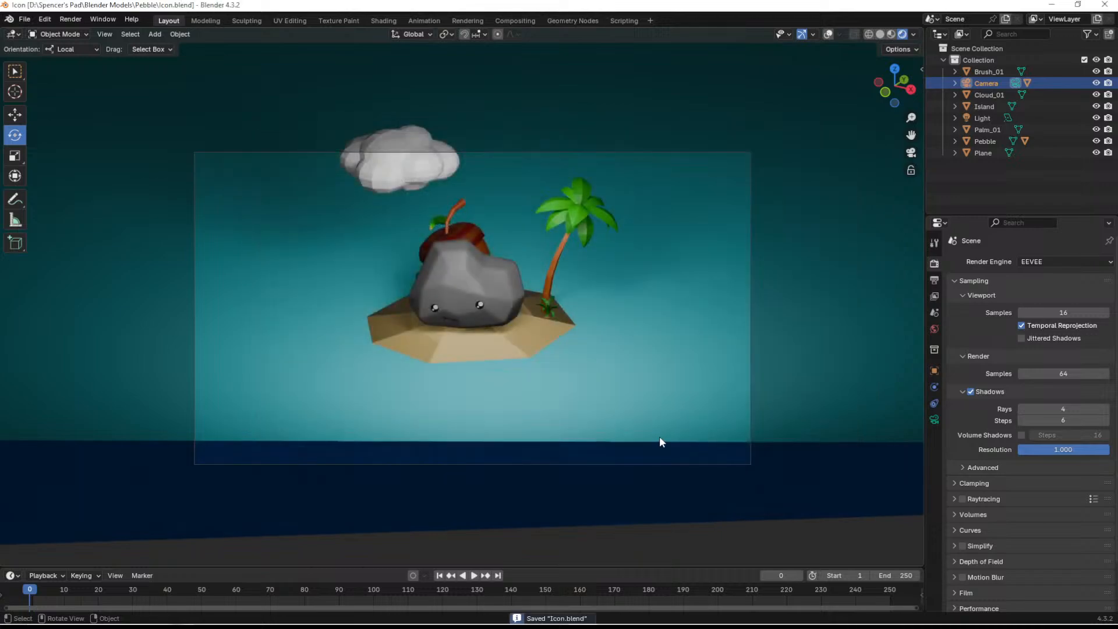
# - Set the render shadow rays to 1 and return to the camera's lens settings
pyautogui.click(1070, 411)
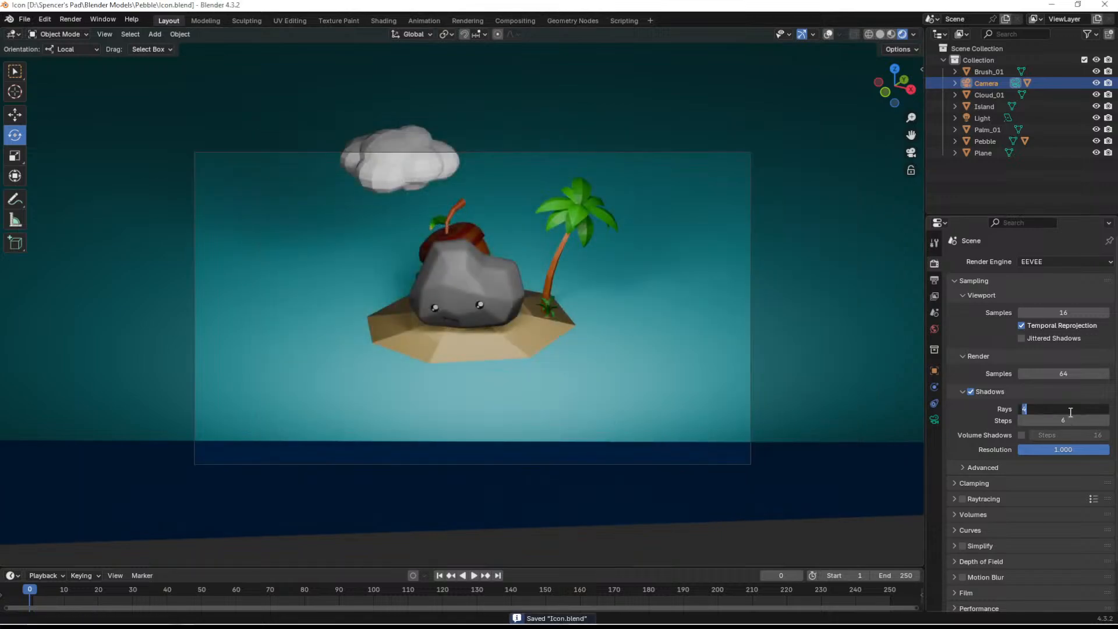
pyautogui.press('Return')
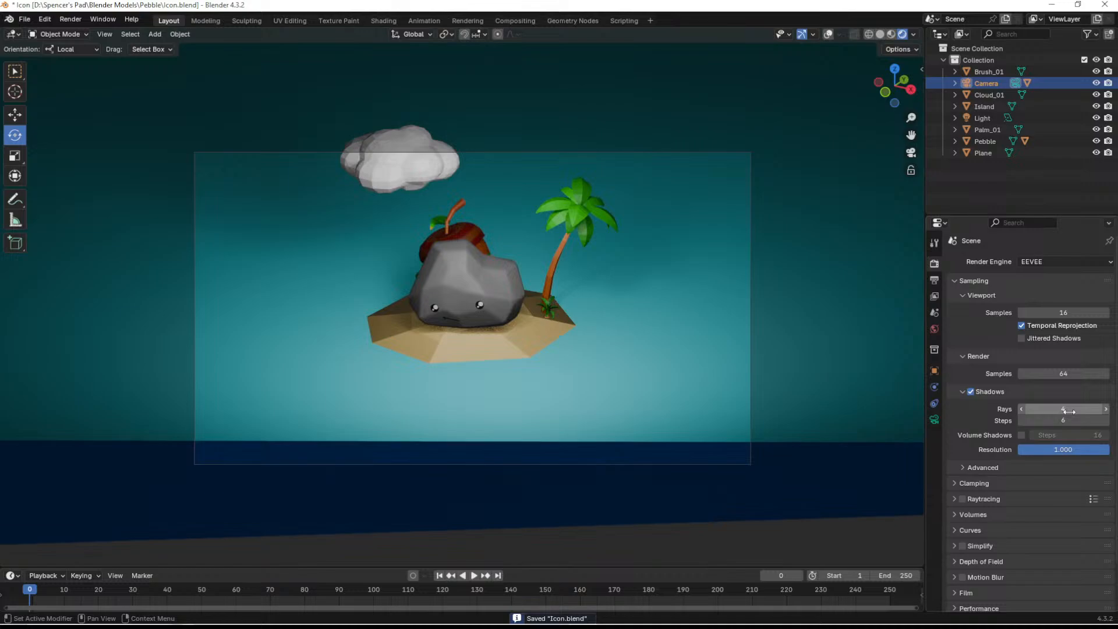
pyautogui.click(1068, 411)
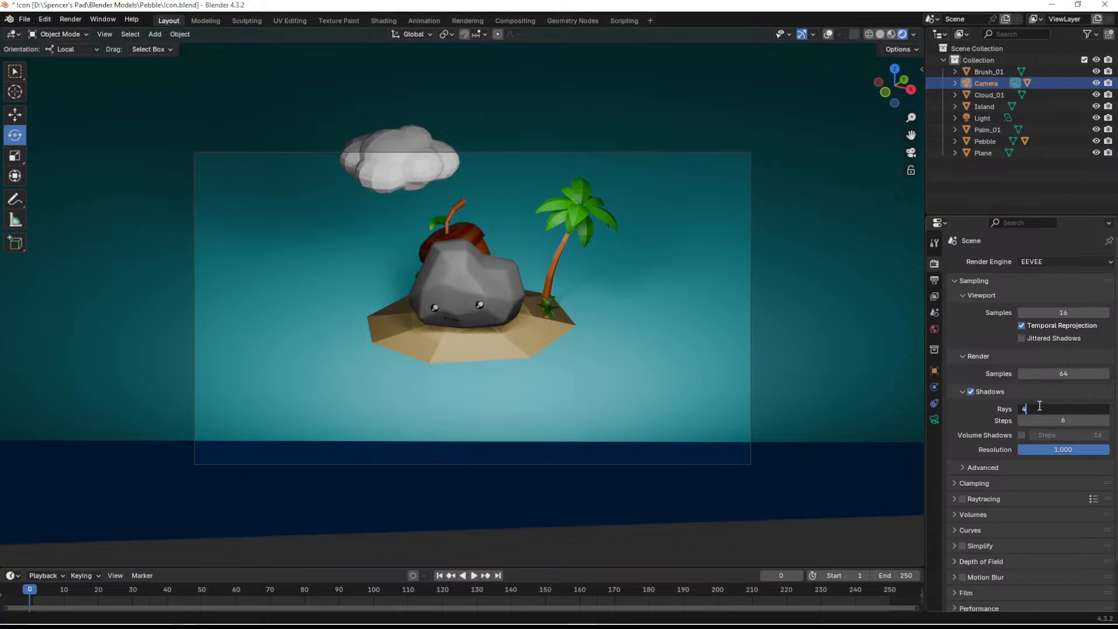
pyautogui.press('Return')
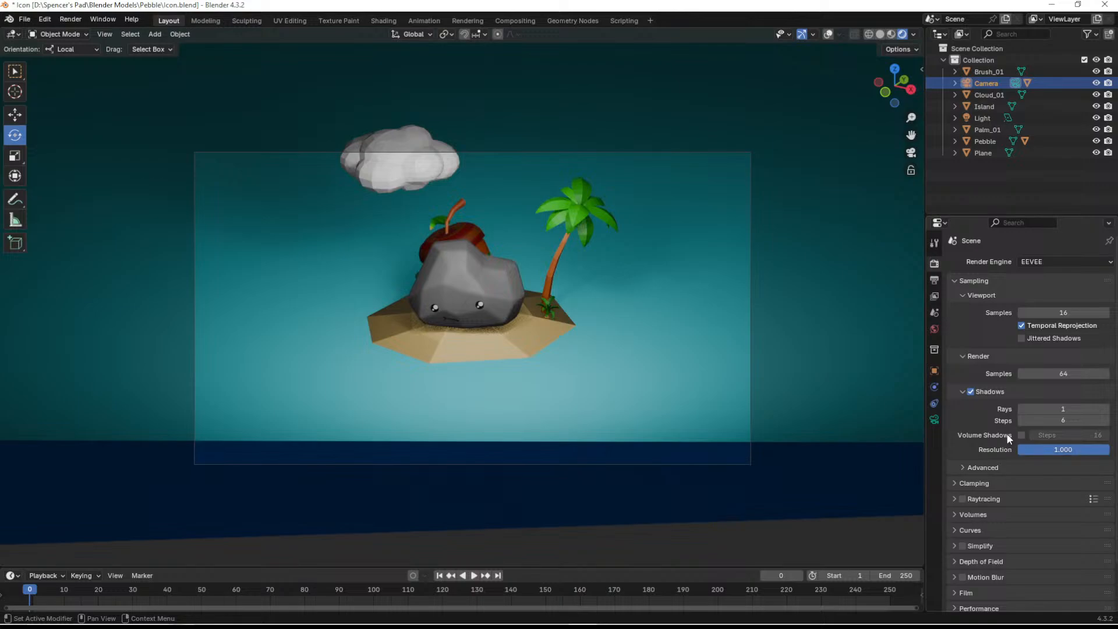
pyautogui.click(964, 468)
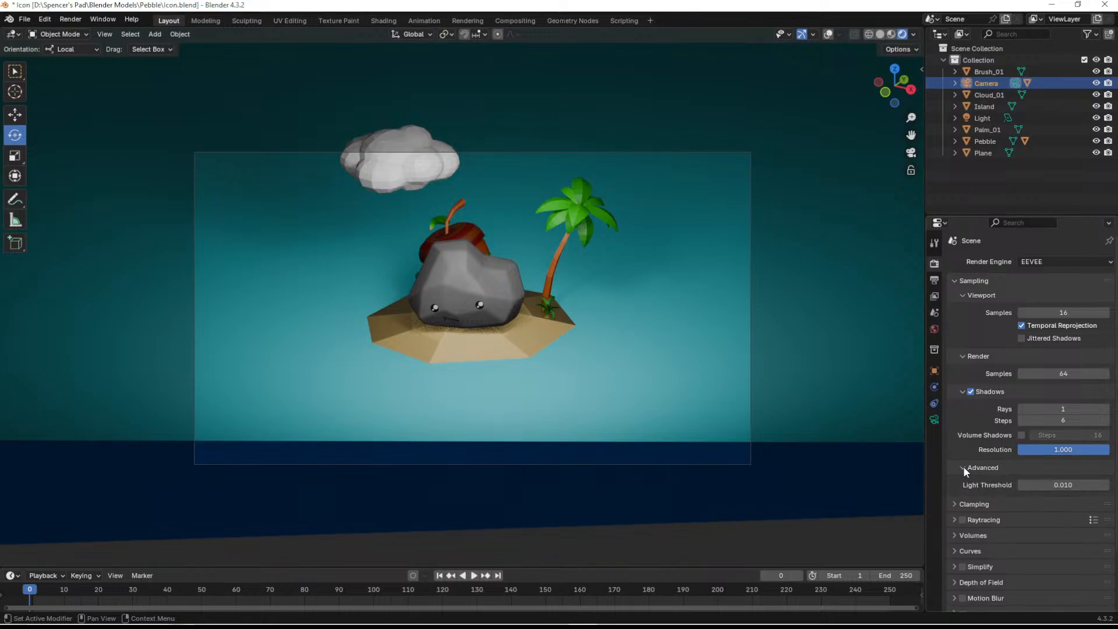
pyautogui.click(963, 468)
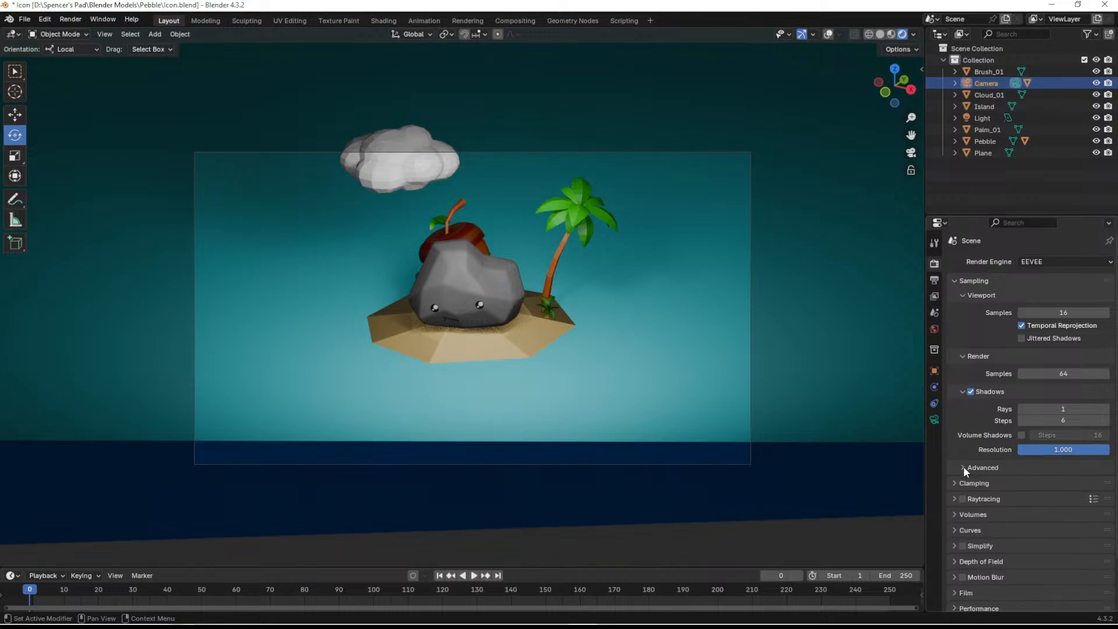
pyautogui.click(962, 392)
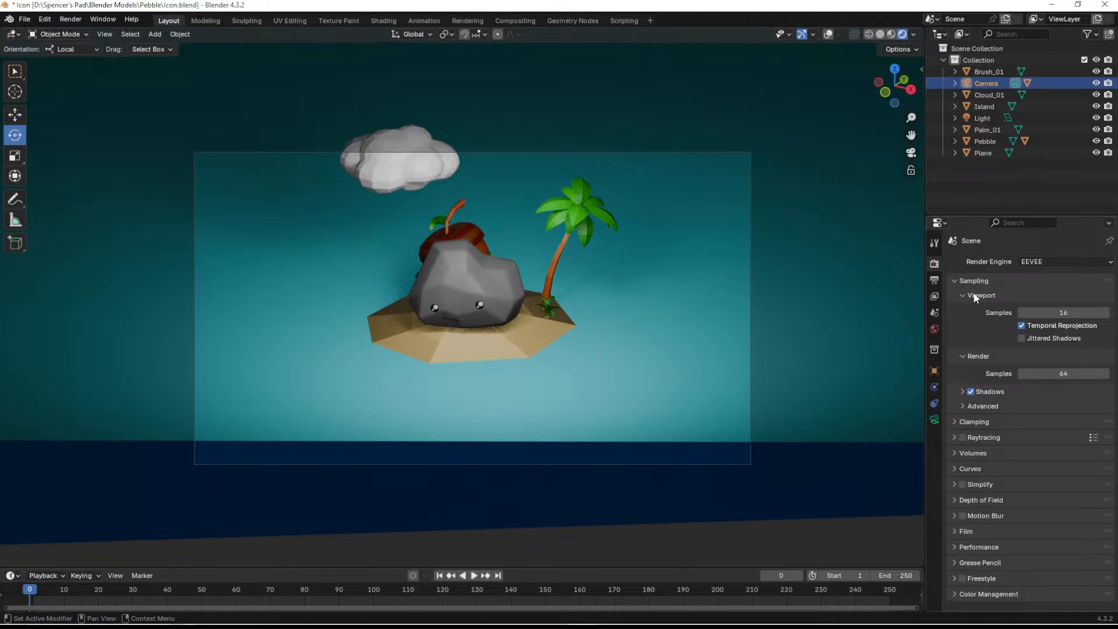
pyautogui.click(934, 420)
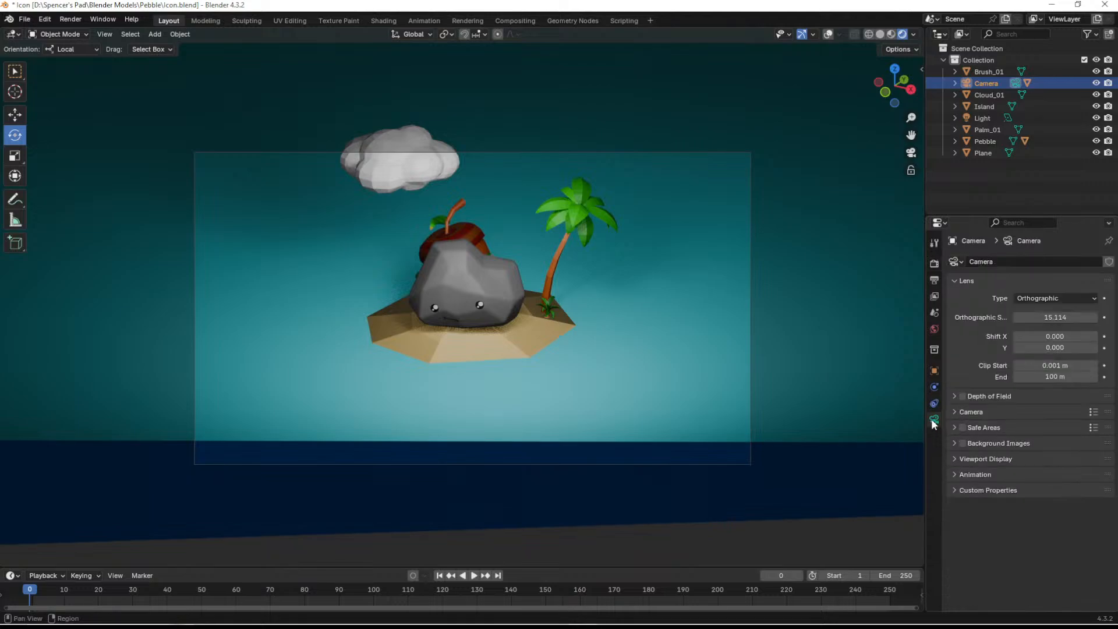
# - Move the cloud down inside the camera frame above the acorn backpack and scale it to less than half its size
pyautogui.click(412, 169)
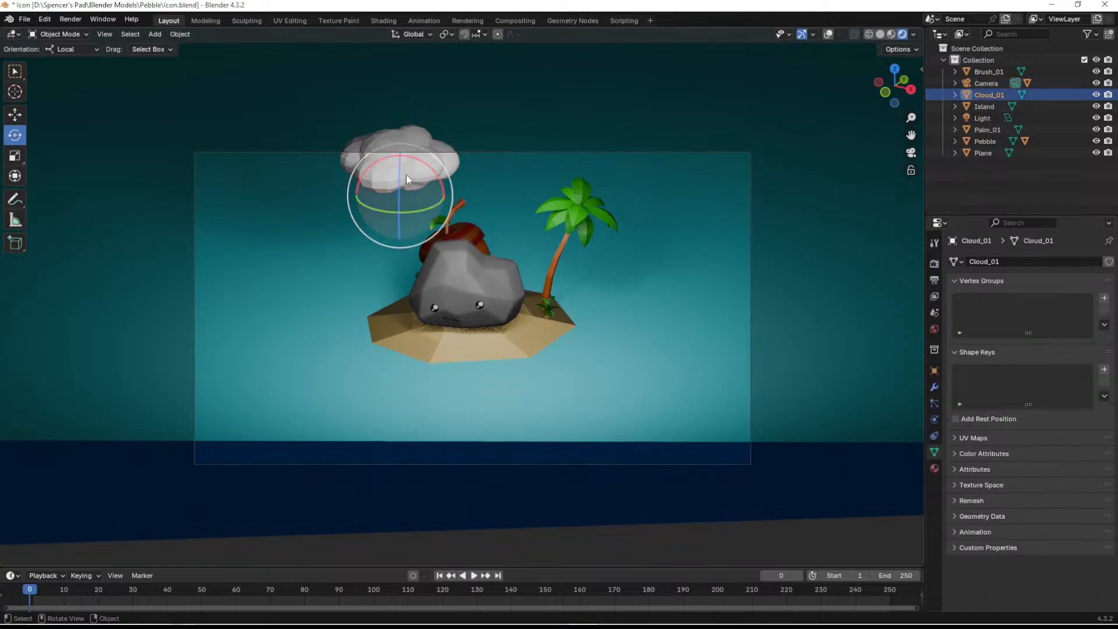
pyautogui.hotkey('shift', 'space')
pyautogui.press('g')
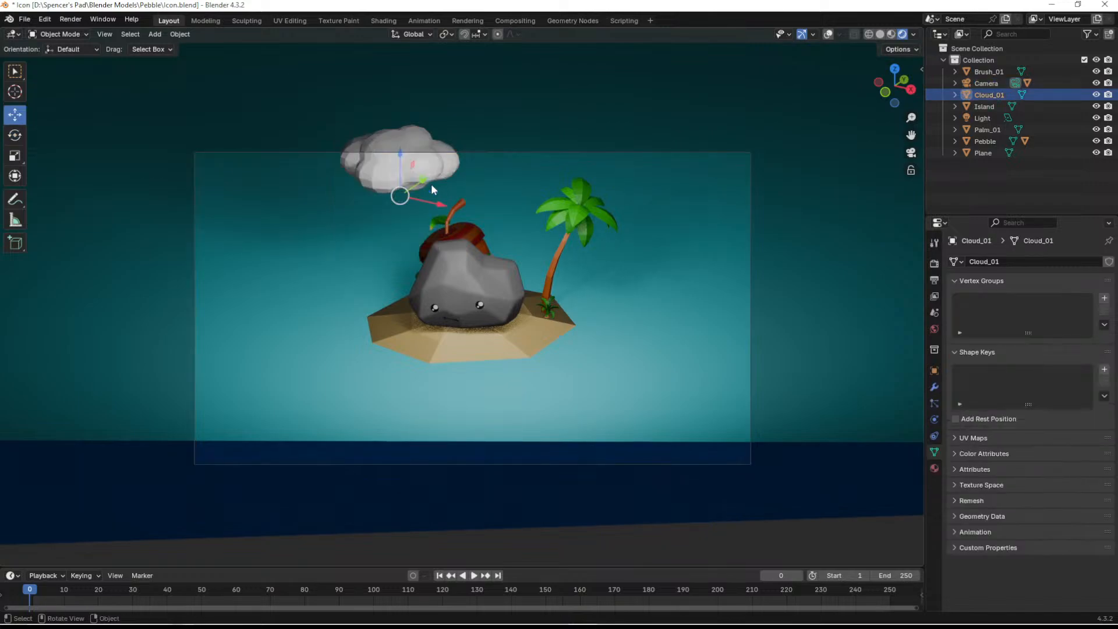
pyautogui.moveTo(421, 177); pyautogui.dragTo(406, 201)
pyautogui.press('s')
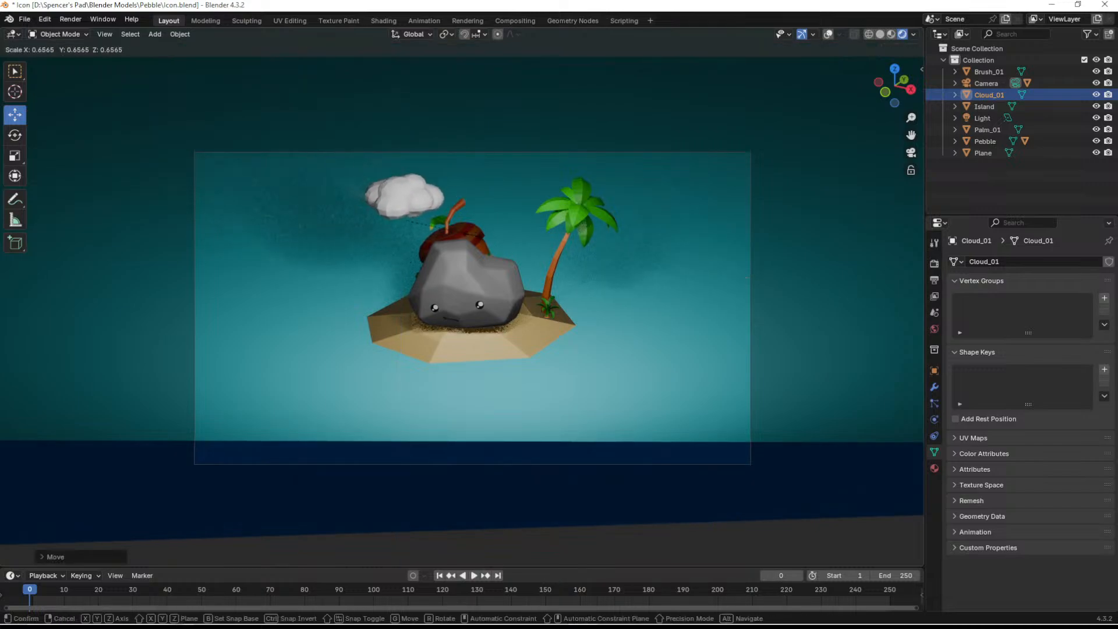
pyautogui.click(448, 233)
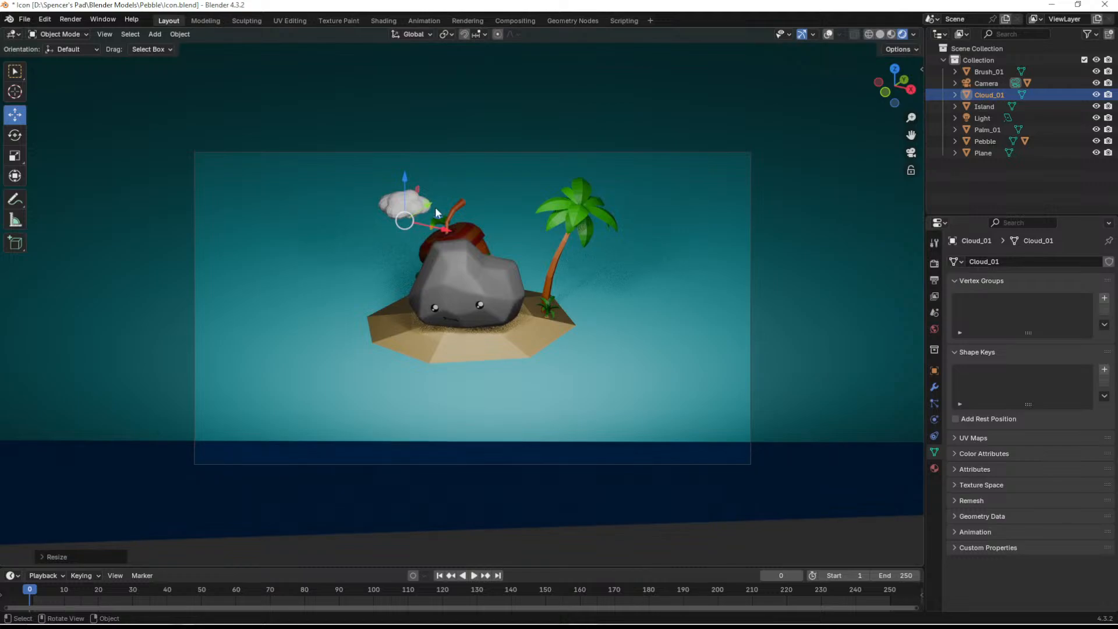
pyautogui.moveTo(429, 204); pyautogui.dragTo(429, 187)
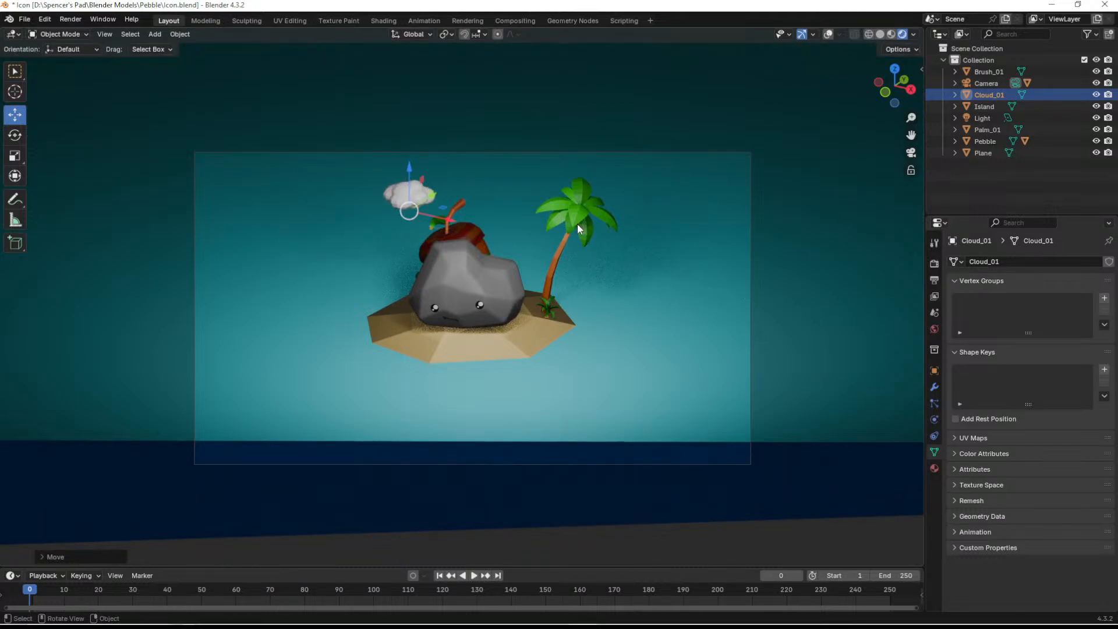
# - Rotate the palm tree so its trunk leans less and its crown rises higher in the camera frame
pyautogui.click(554, 266)
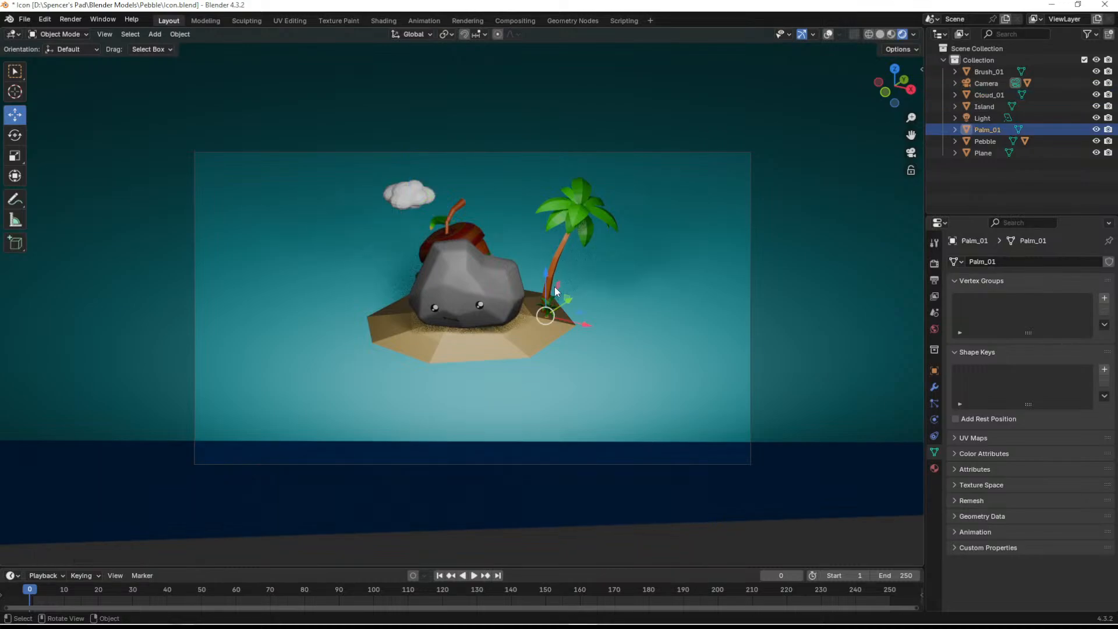
pyautogui.hotkey('shift', 'space')
pyautogui.press('r')
pyautogui.moveTo(540, 335); pyautogui.dragTo(554, 273)
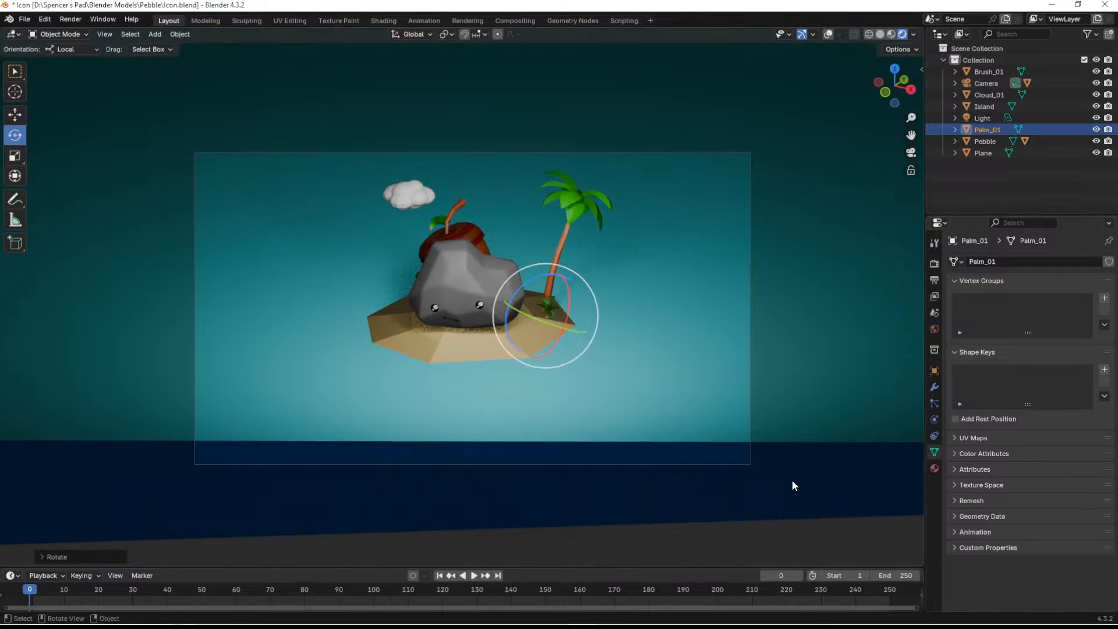
# - Turn the cloud slightly and duplicate it, placing the copy about 2 m away, higher and between the cloud and the palm
pyautogui.click(412, 197)
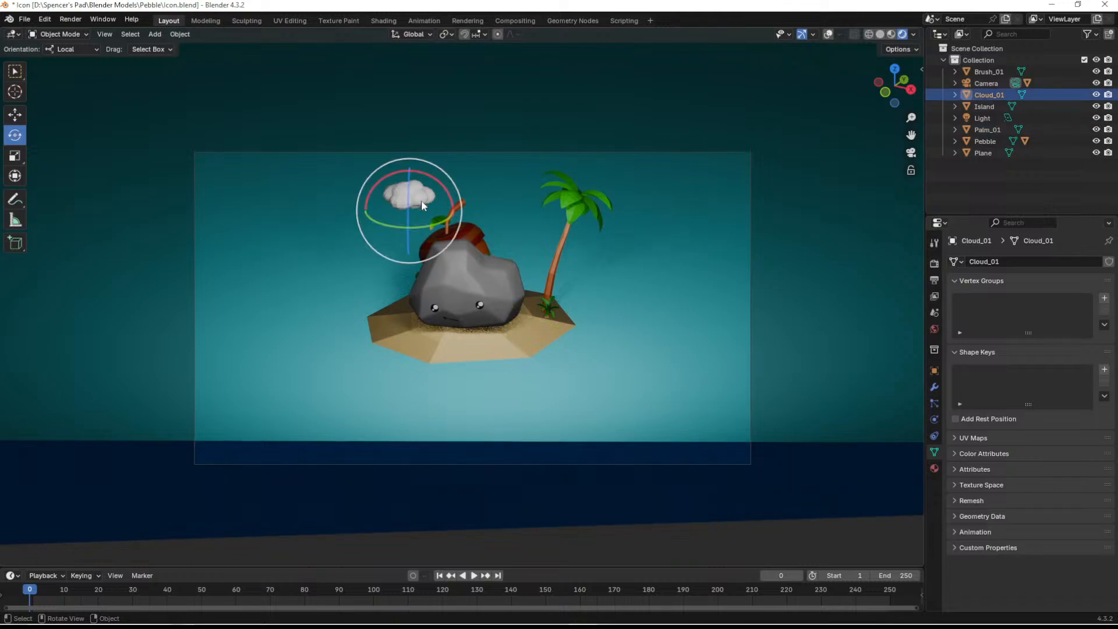
pyautogui.moveTo(407, 193); pyautogui.dragTo(431, 235)
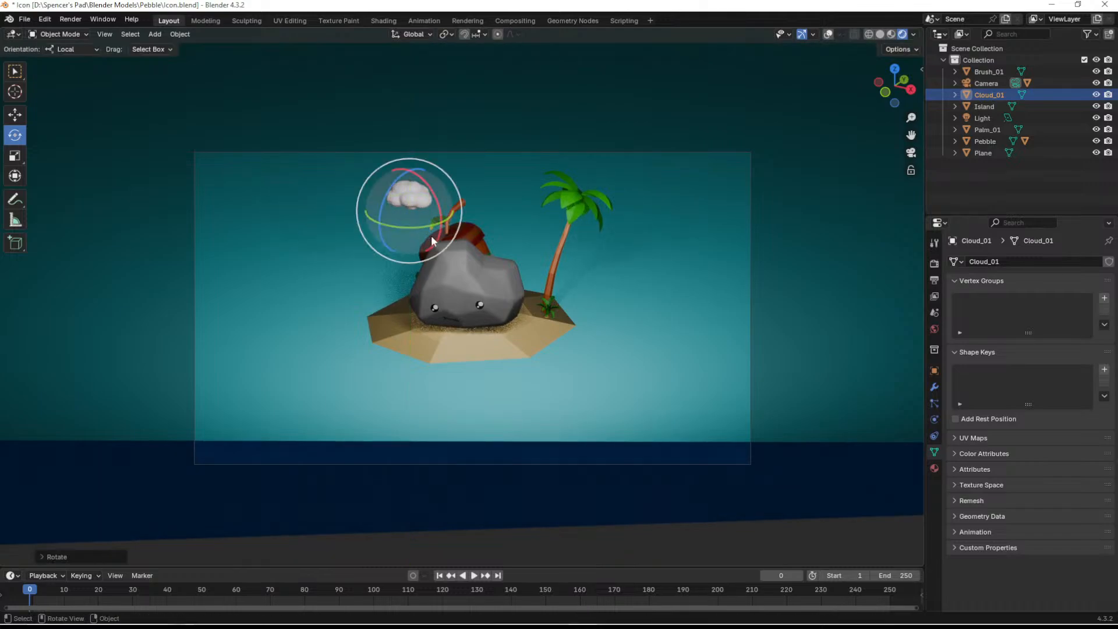
pyautogui.hotkey('shift', 'd')
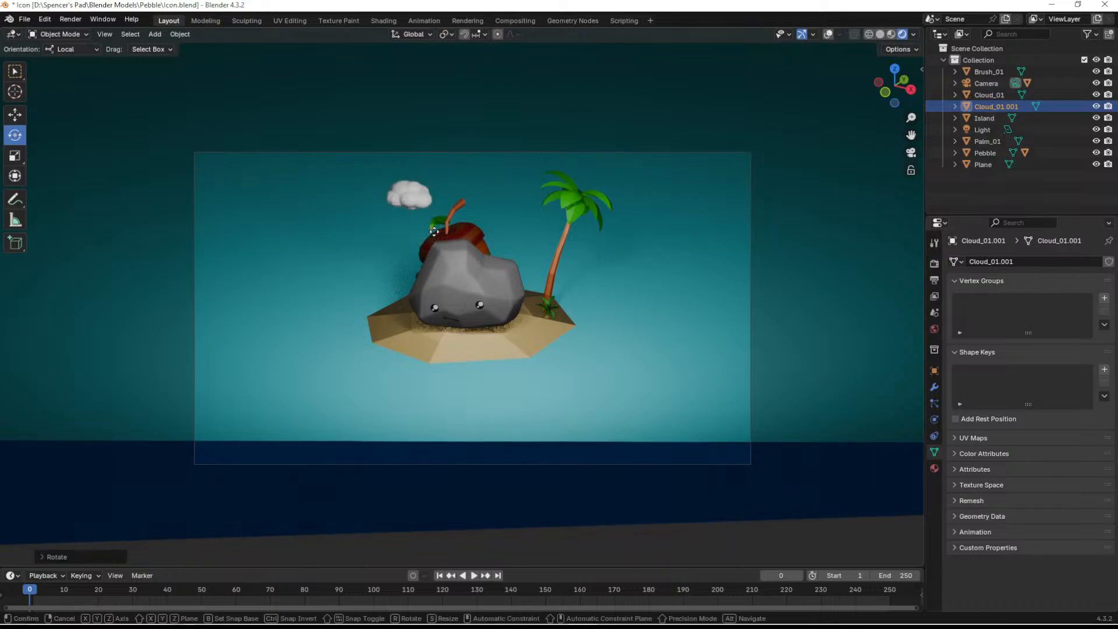
pyautogui.click(503, 210)
# - Rotate the duplicated cloud, scale it down to roughly half size, and save the file
pyautogui.moveTo(486, 212); pyautogui.dragTo(619, 202)
pyautogui.press('s')
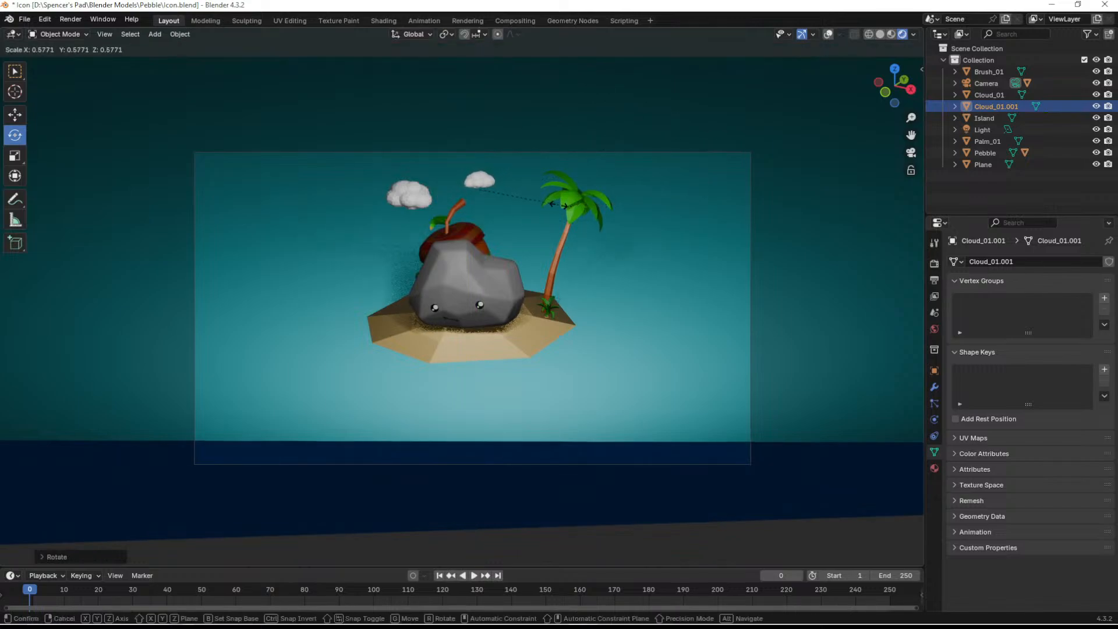
pyautogui.click(549, 202)
pyautogui.hotkey('shift', 's')
pyautogui.press('Escape')
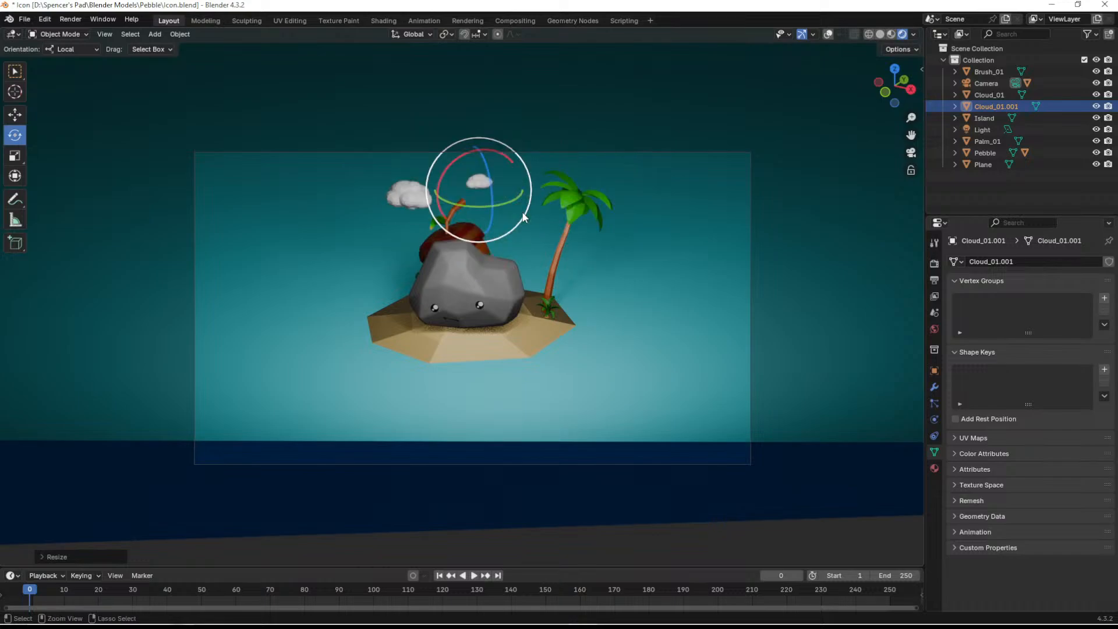
pyautogui.hotkey('ctrl', 's')
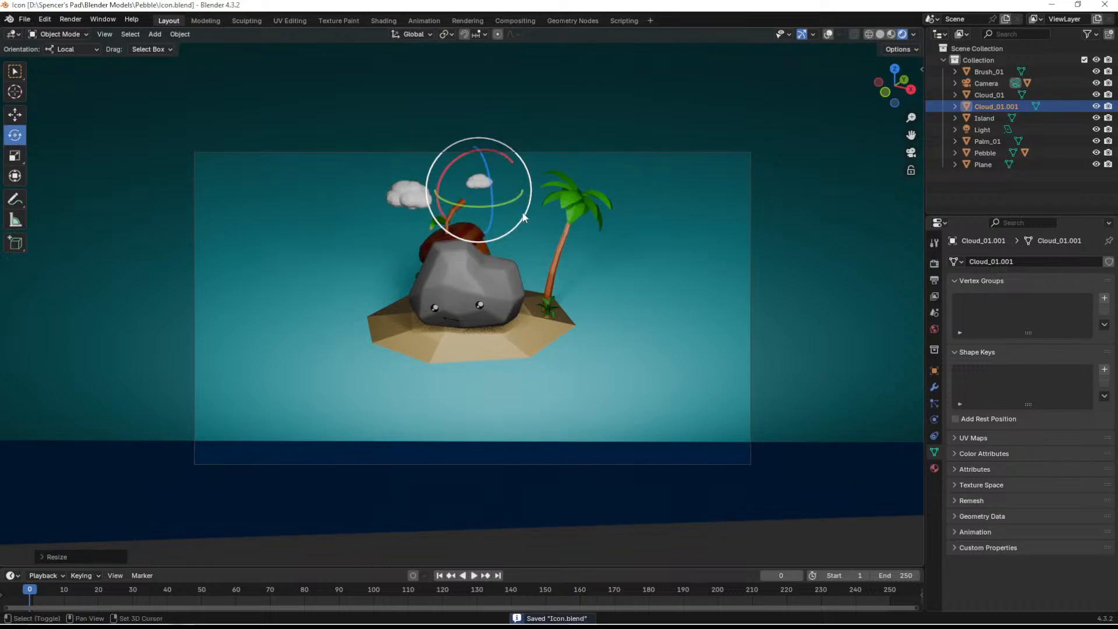
# - Duplicate the small cloud, place the copy below it between the pebble and the palm crown, and scale the copy up
pyautogui.hotkey('shift', 'd')
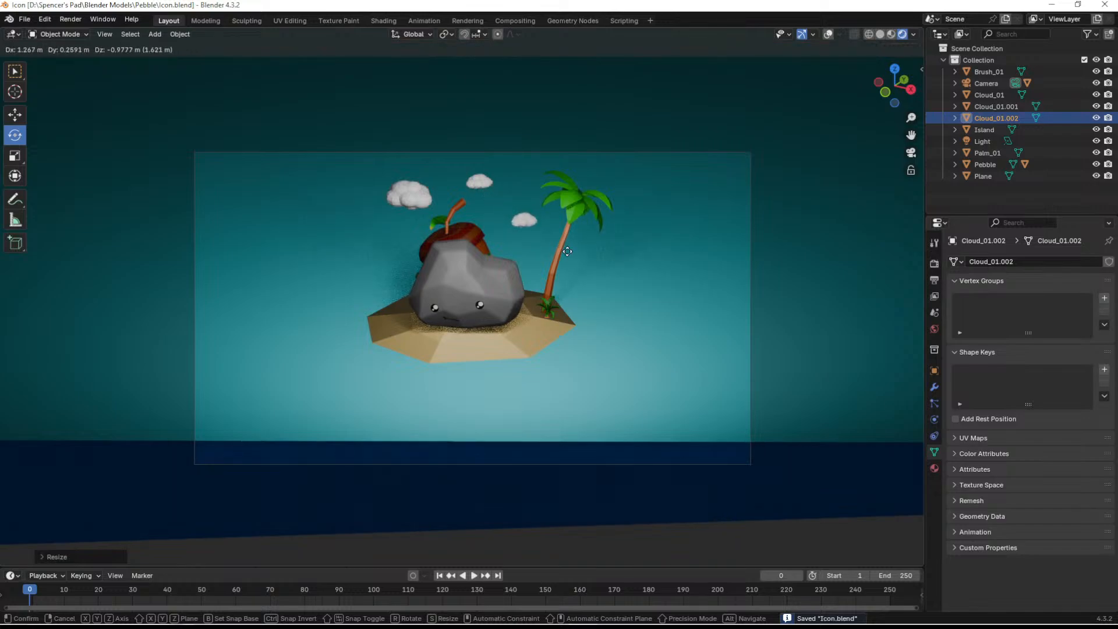
pyautogui.click(557, 248)
pyautogui.press('s')
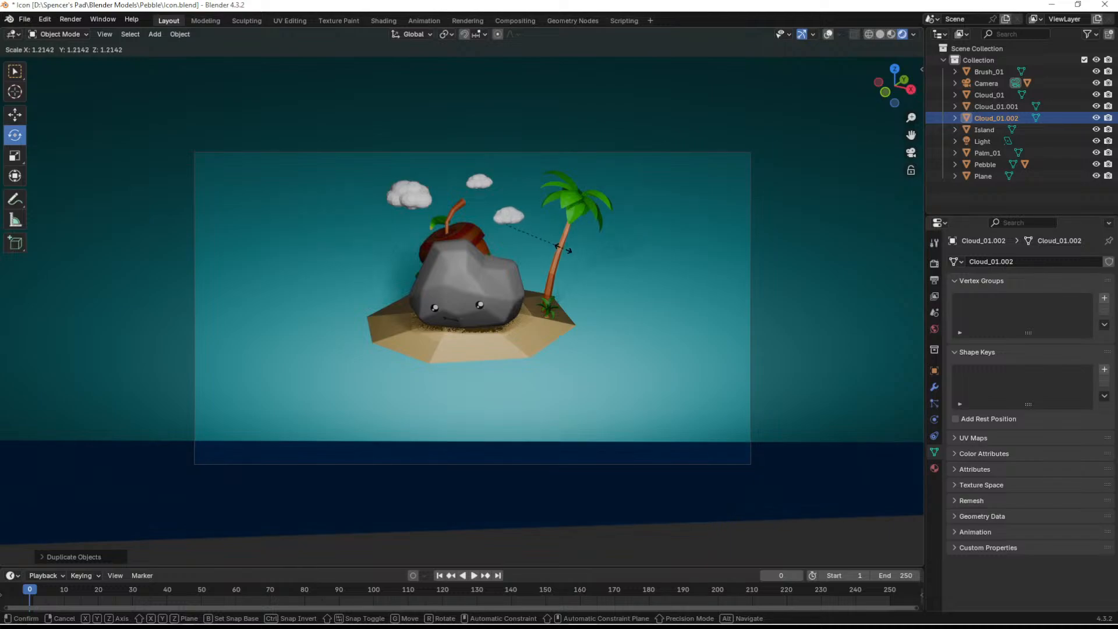
pyautogui.click(557, 249)
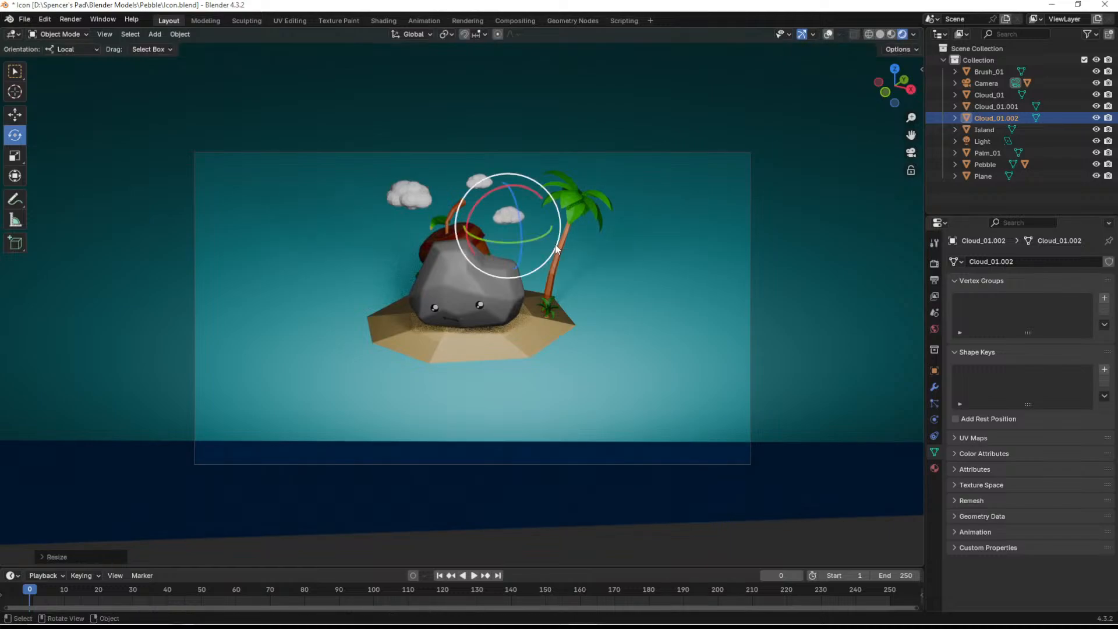
pyautogui.press('s')
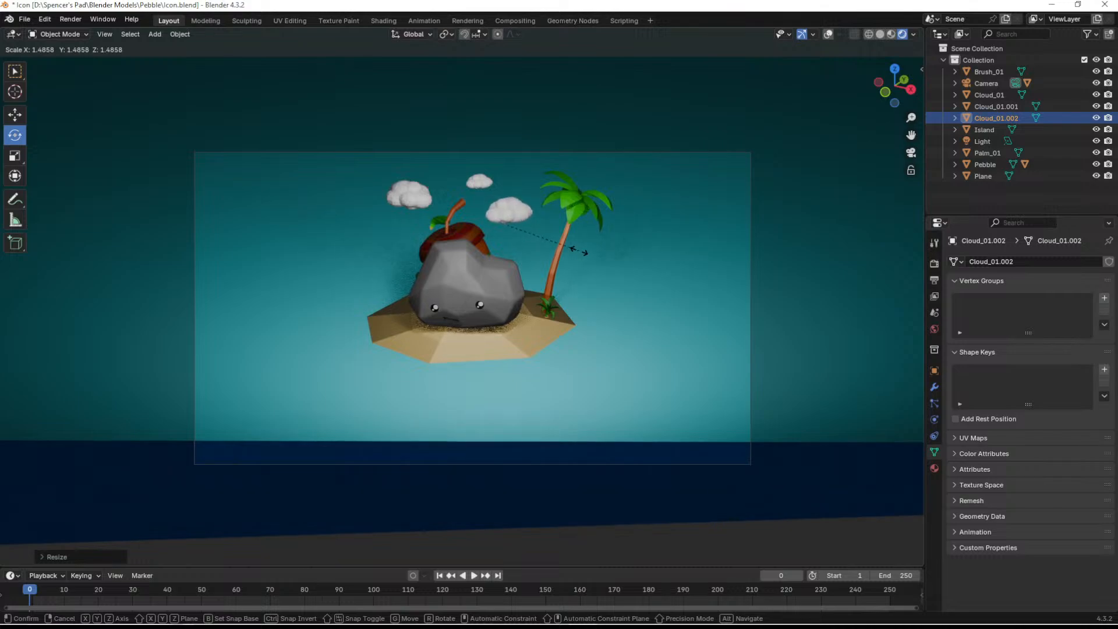
pyautogui.click(565, 254)
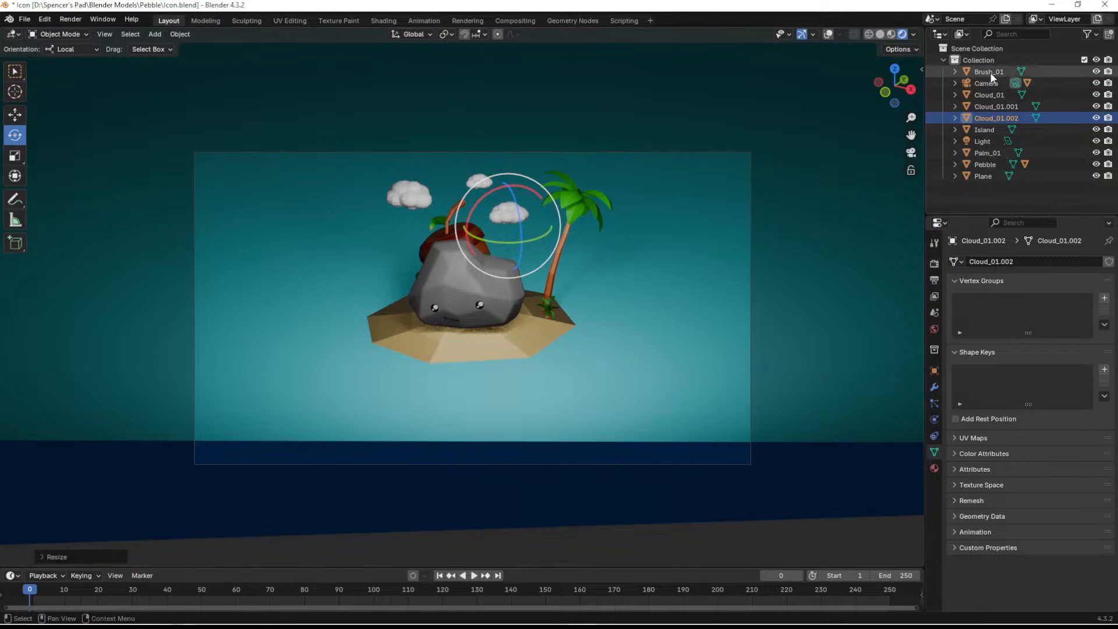
# - Try orange, yellow and salmon tints as the area light's colour
pyautogui.click(987, 143)
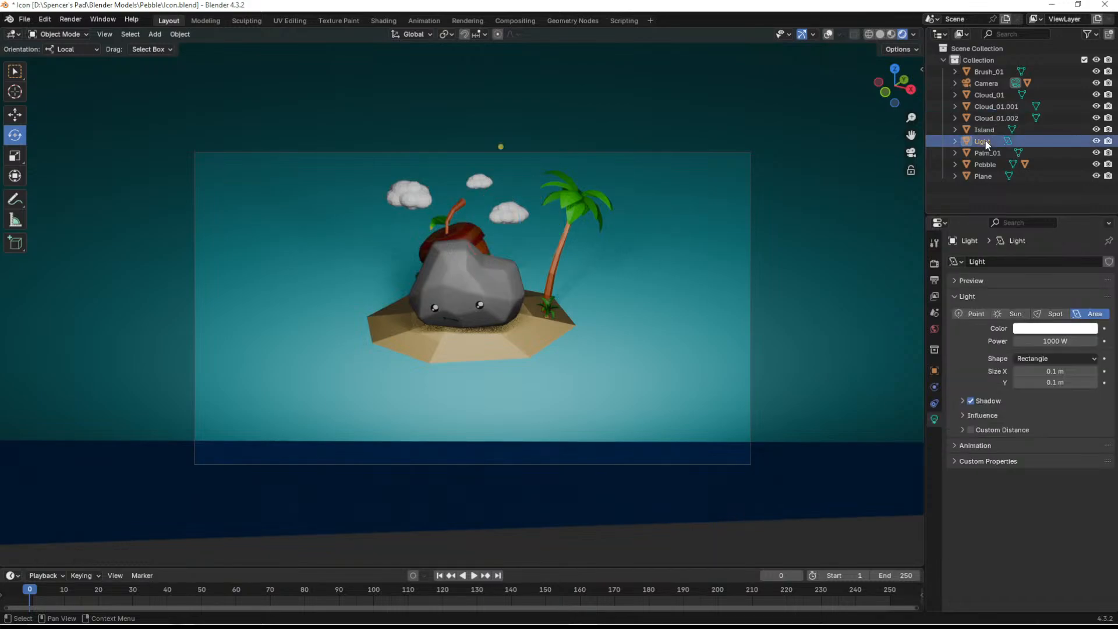
pyautogui.click(1053, 330)
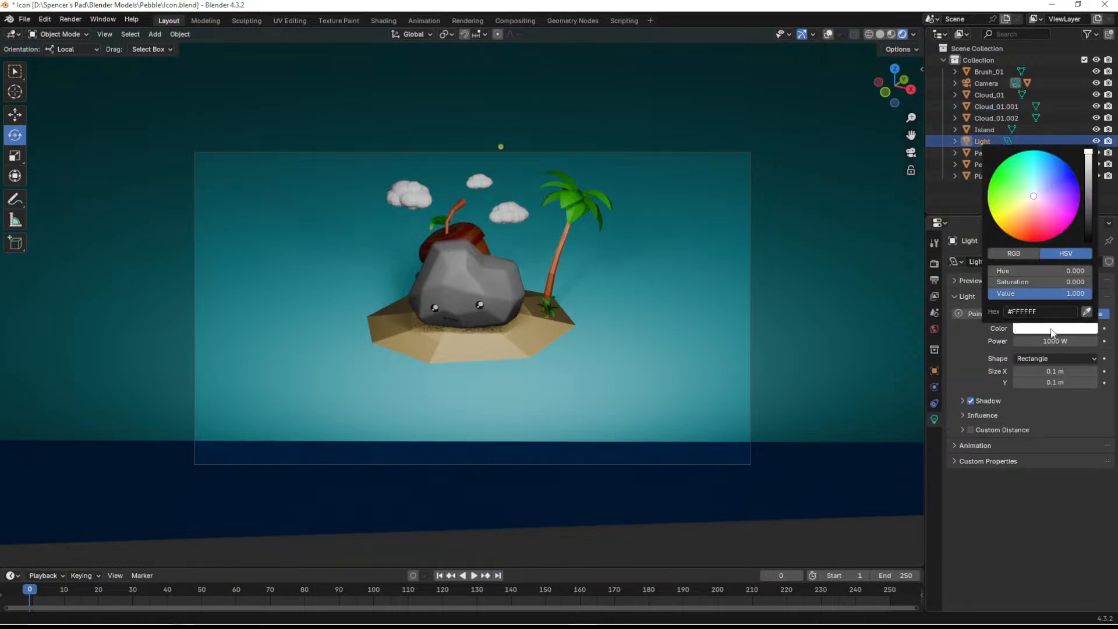
pyautogui.click(1022, 201)
pyautogui.moveTo(1023, 201); pyautogui.dragTo(1006, 229)
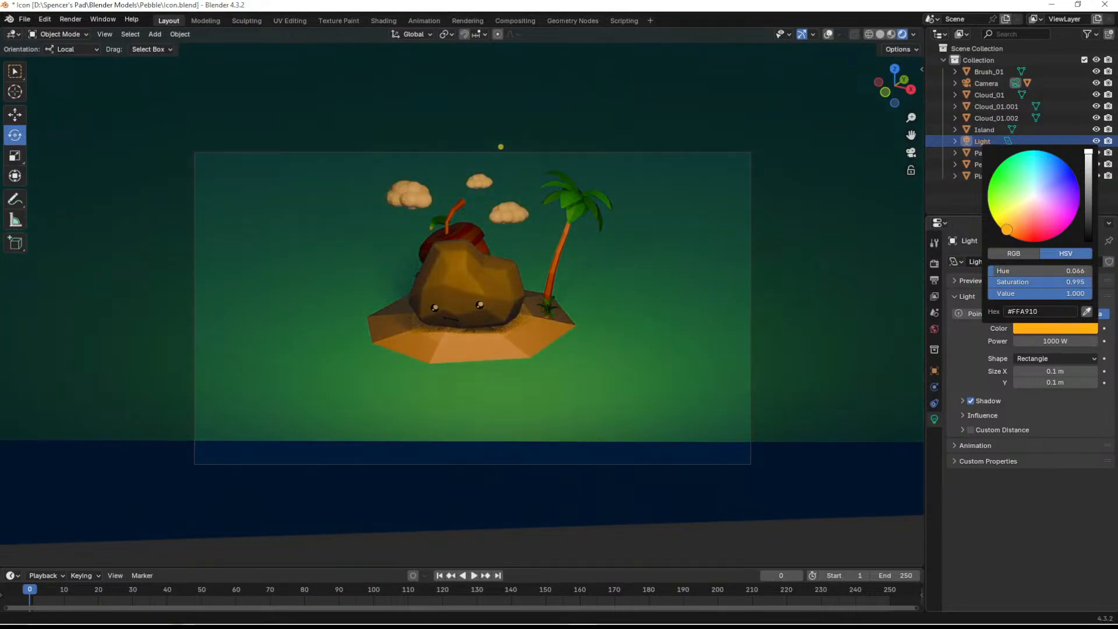
pyautogui.click(1035, 329)
pyautogui.moveTo(1005, 269)
pyautogui.mouseDown()
pyautogui.moveTo(1045, 269)
pyautogui.moveTo(1010, 269)
pyautogui.mouseUp()
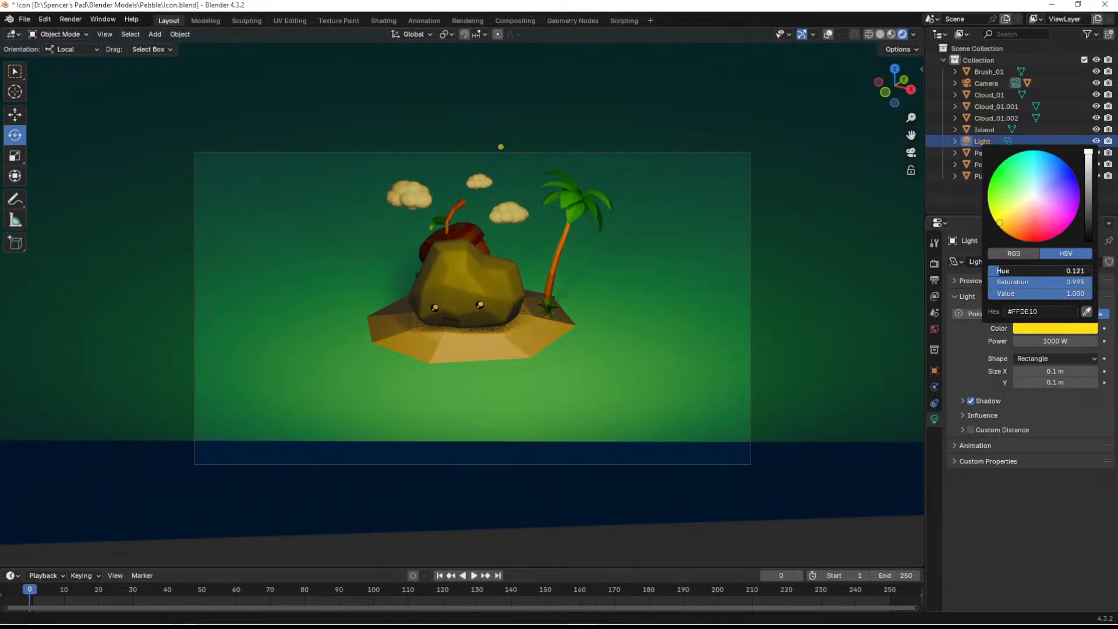
pyautogui.moveTo(1017, 291)
pyautogui.mouseDown()
pyautogui.moveTo(936, 291)
pyautogui.moveTo(1036, 281)
pyautogui.moveTo(993, 281)
pyautogui.moveTo(1013, 281)
pyautogui.mouseUp()
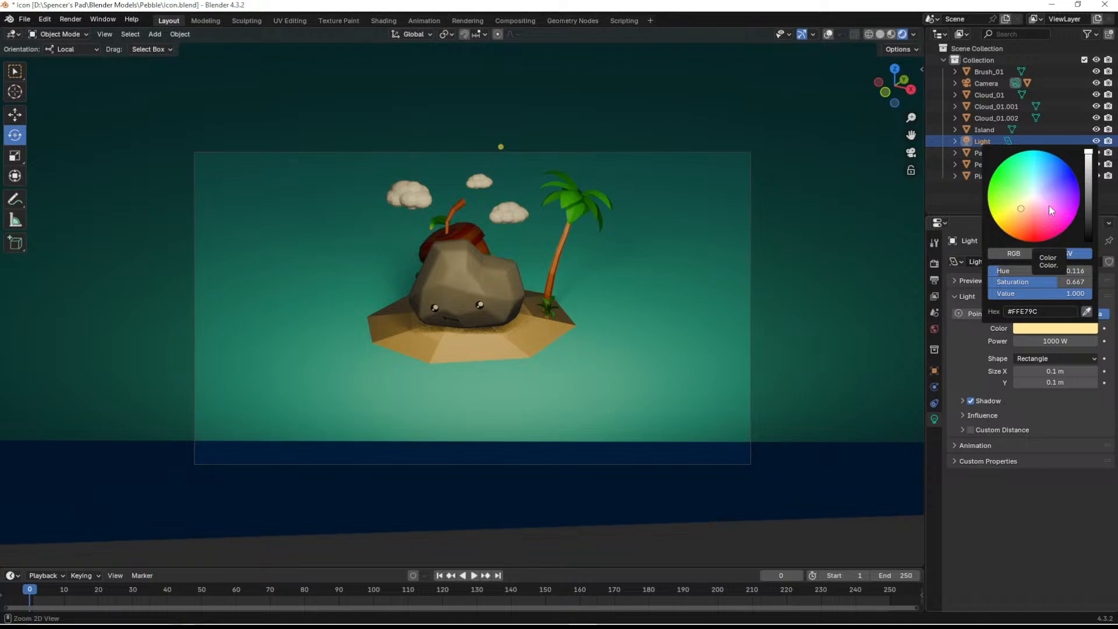
pyautogui.click(1030, 218)
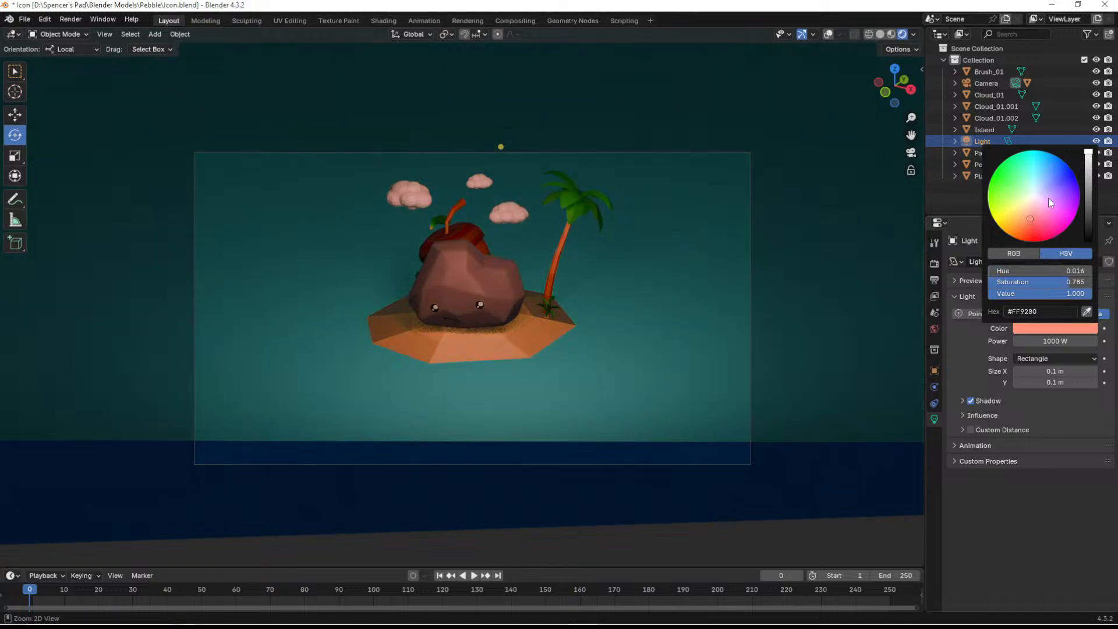
# - Set the area light's colour to hex 000000
pyautogui.click(1039, 313)
pyautogui.press('BackSpace')
pyautogui.press('BackSpace')
pyautogui.press('BackSpace')
pyautogui.press('BackSpace')
pyautogui.press('BackSpace')
pyautogui.press('BackSpace')
pyautogui.write('000000')
pyautogui.press('Return')
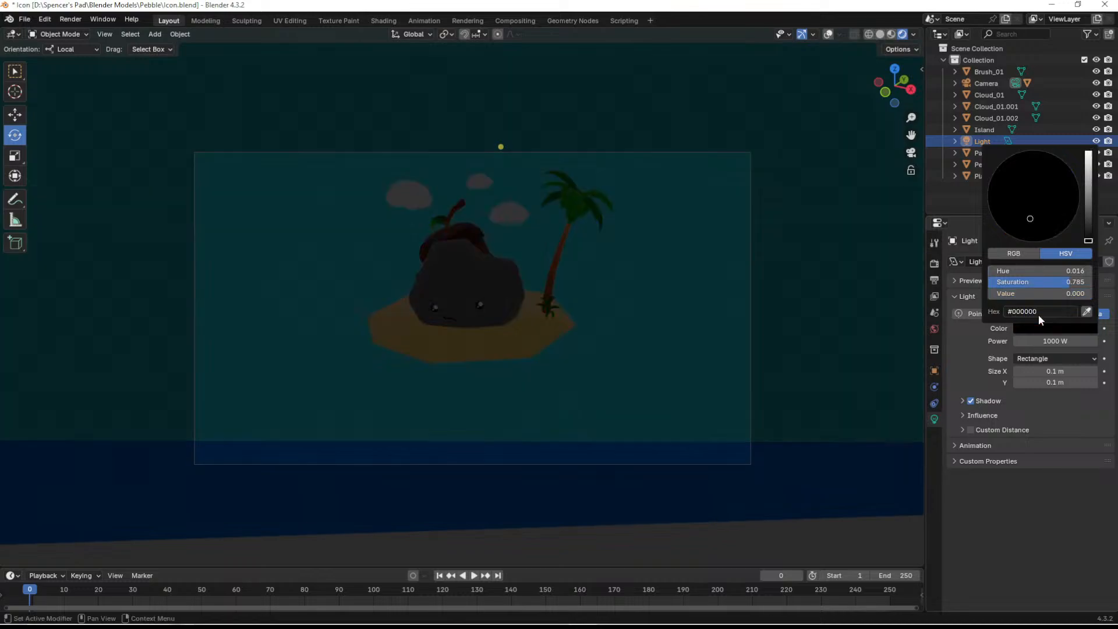
# - Restore the area light's colour to full brightness and desaturate it to white
pyautogui.moveTo(1089, 241); pyautogui.dragTo(1088, 152)
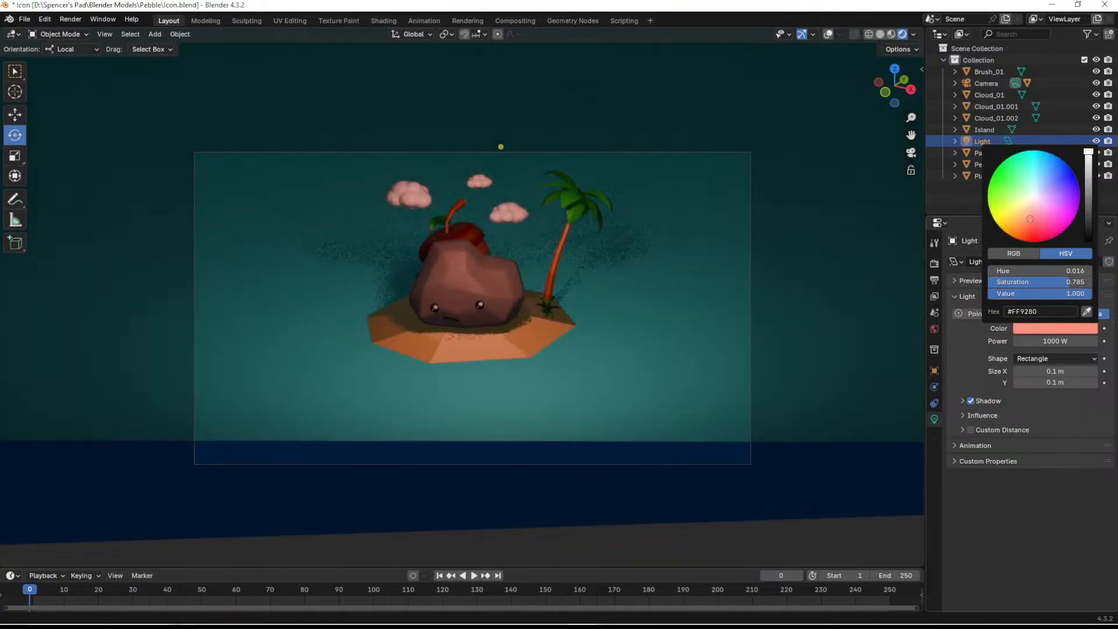
pyautogui.moveTo(1037, 219); pyautogui.dragTo(1035, 201)
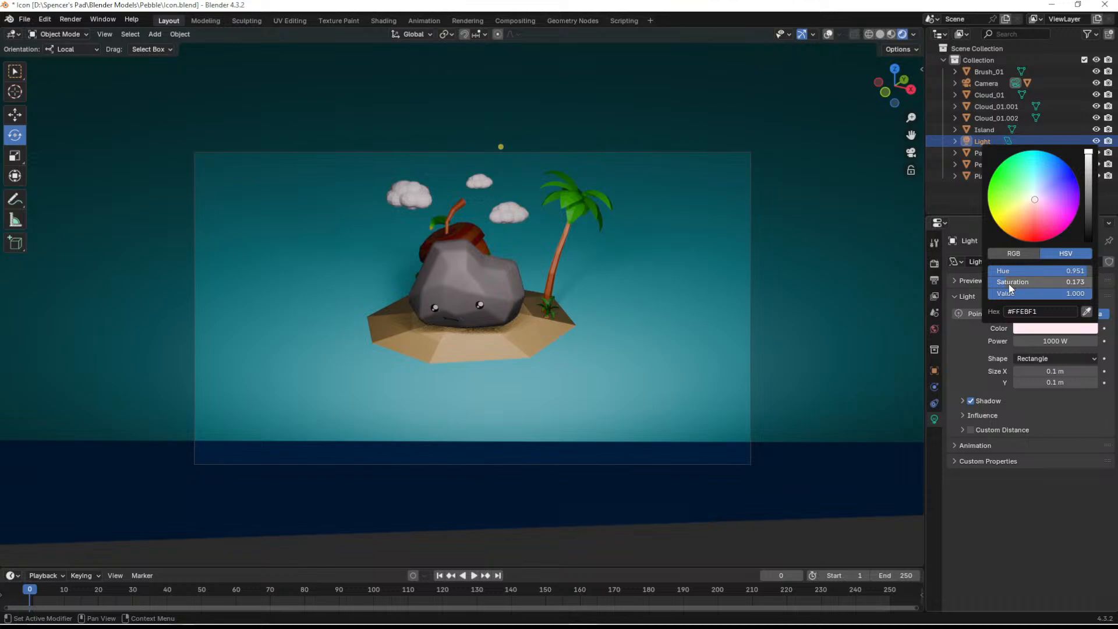
pyautogui.moveTo(1004, 281); pyautogui.dragTo(984, 281)
pyautogui.moveTo(1081, 271); pyautogui.dragTo(1091, 271)
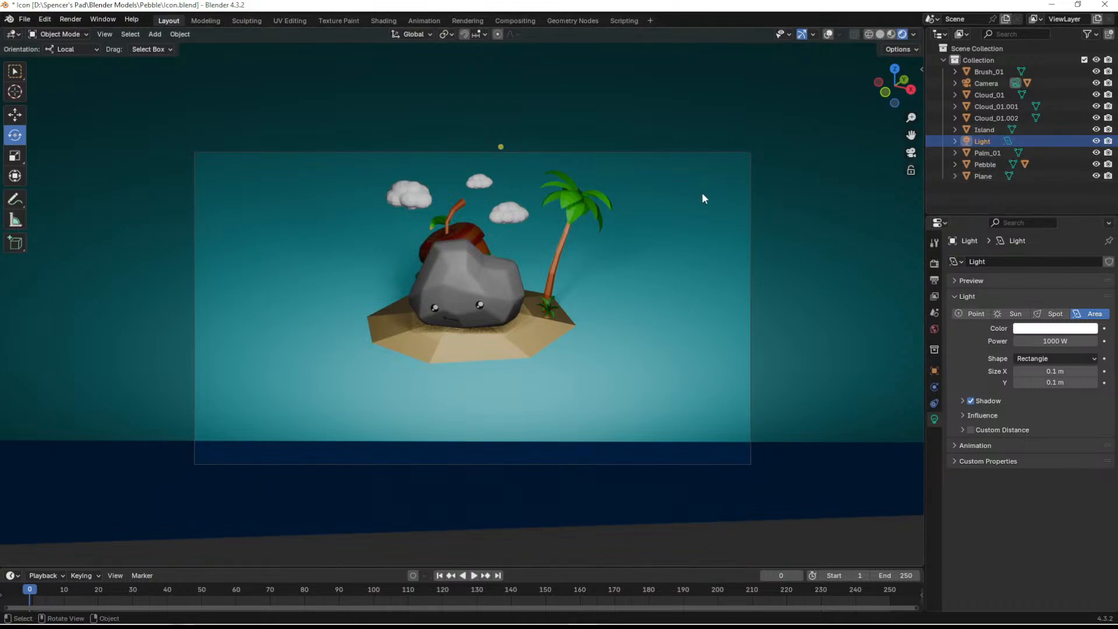
# - Show the viewport overlays outside the camera view and add a point light to the scene
pyautogui.press('KP_0')
pyautogui.scroll(-10, 588, 215)
pyautogui.moveTo(668, 246); pyautogui.dragTo(759, 259, button='middle')
pyautogui.scroll(7, 559, 262)
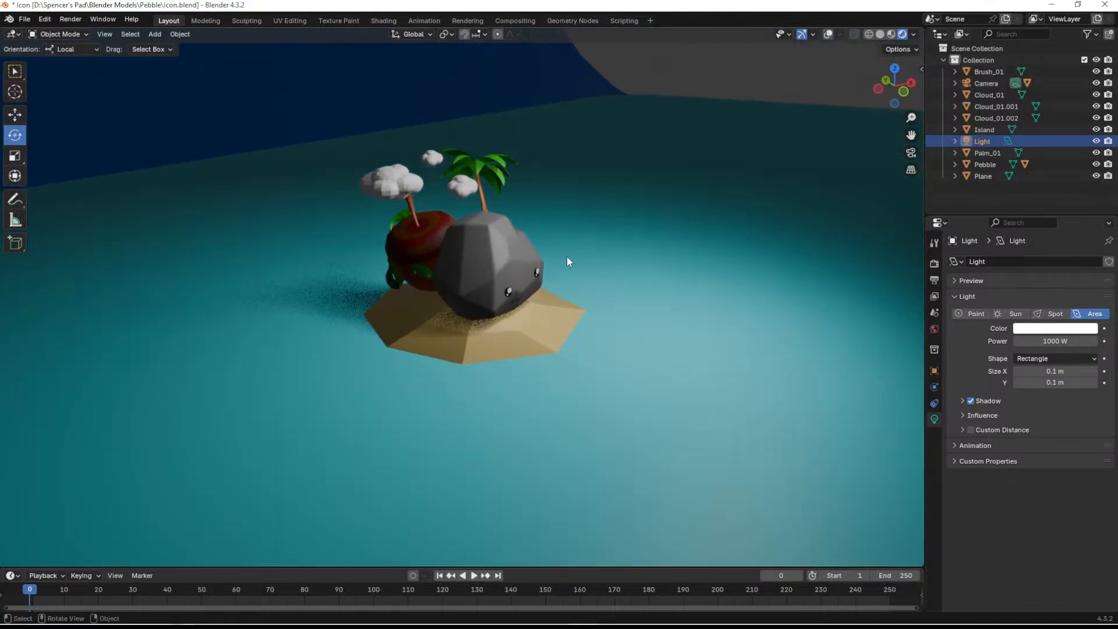
pyautogui.click(827, 34)
pyautogui.scroll(-2, 616, 200)
pyautogui.moveTo(616, 200); pyautogui.dragTo(592, 240, button='middle')
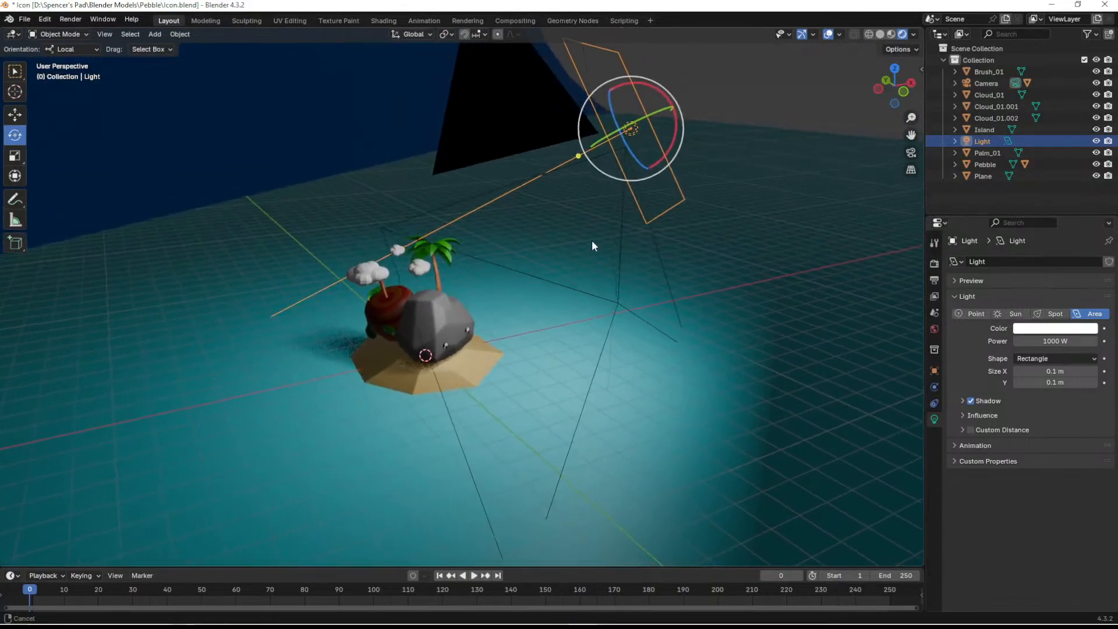
pyautogui.click(154, 34)
pyautogui.moveTo(186, 188)
pyautogui.click(283, 185)
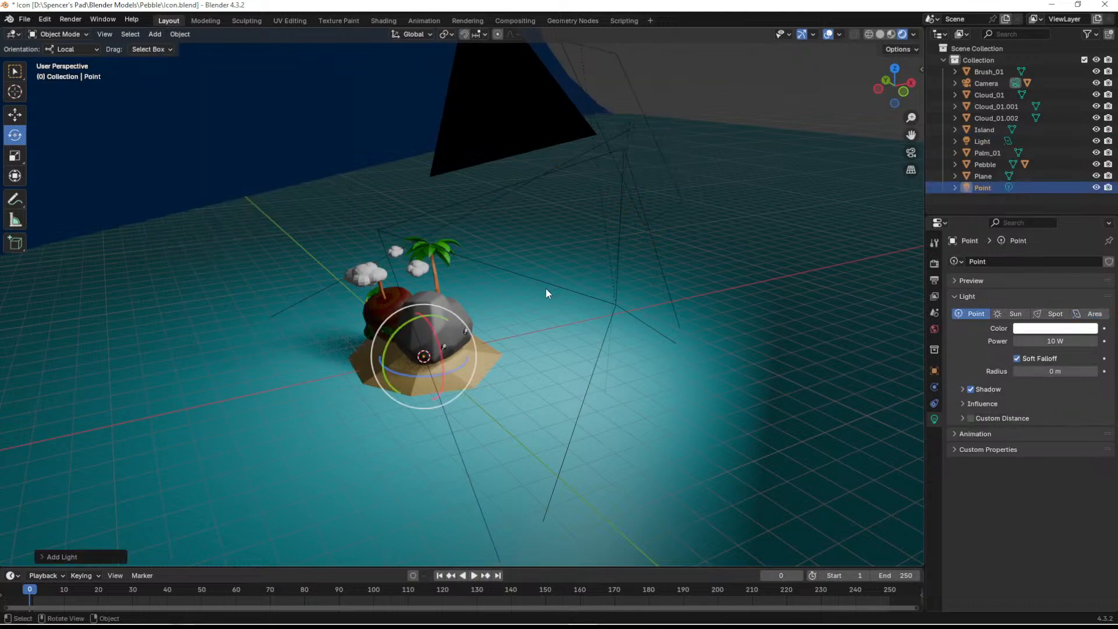
# - Move the point light up to about the palm crown's height and out in front of the island, beside the palm tree
pyautogui.hotkey('shift', 'space')
pyautogui.press('g')
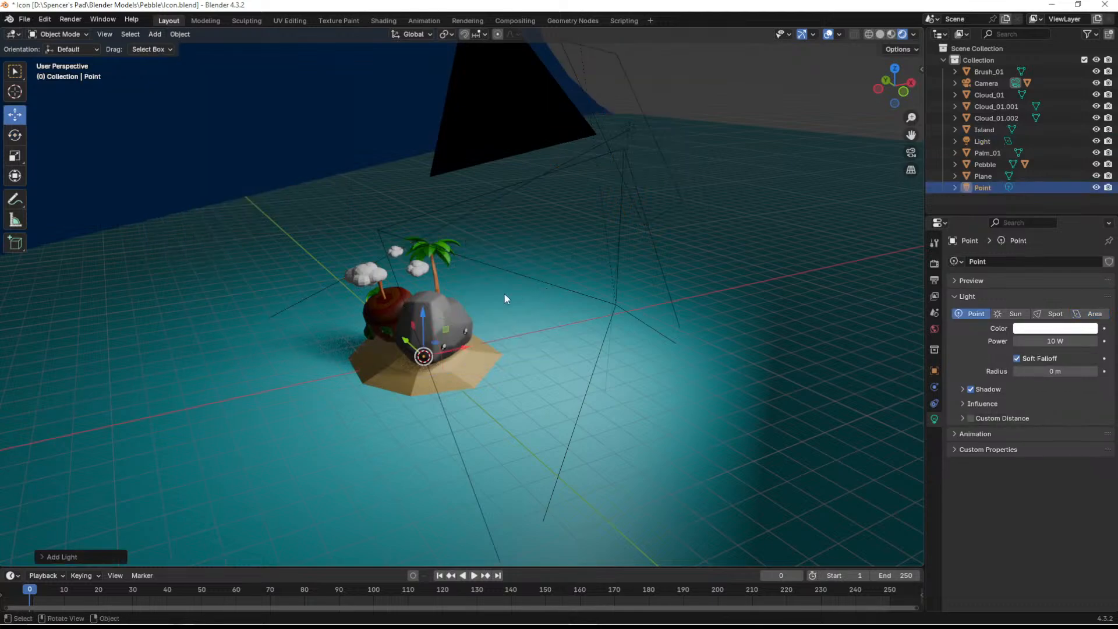
pyautogui.moveTo(449, 329); pyautogui.dragTo(467, 248)
pyautogui.moveTo(493, 169)
pyautogui.mouseDown()
pyautogui.moveTo(509, 143)
pyautogui.moveTo(501, 177)
pyautogui.mouseUp()
pyautogui.moveTo(555, 300); pyautogui.dragTo(646, 267, button='middle')
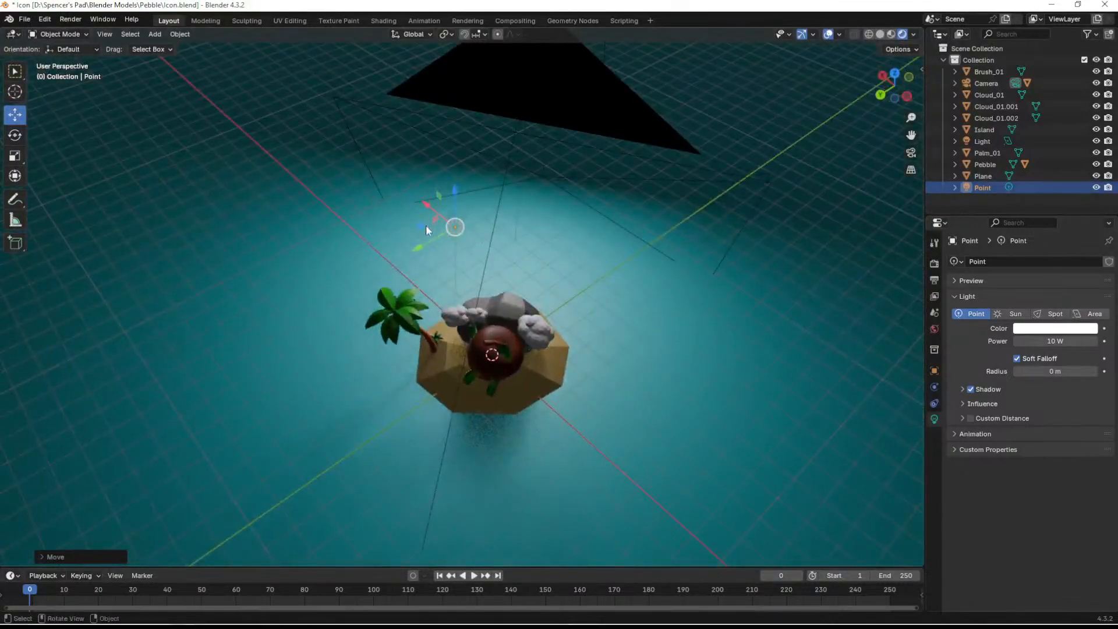
pyautogui.click(894, 74)
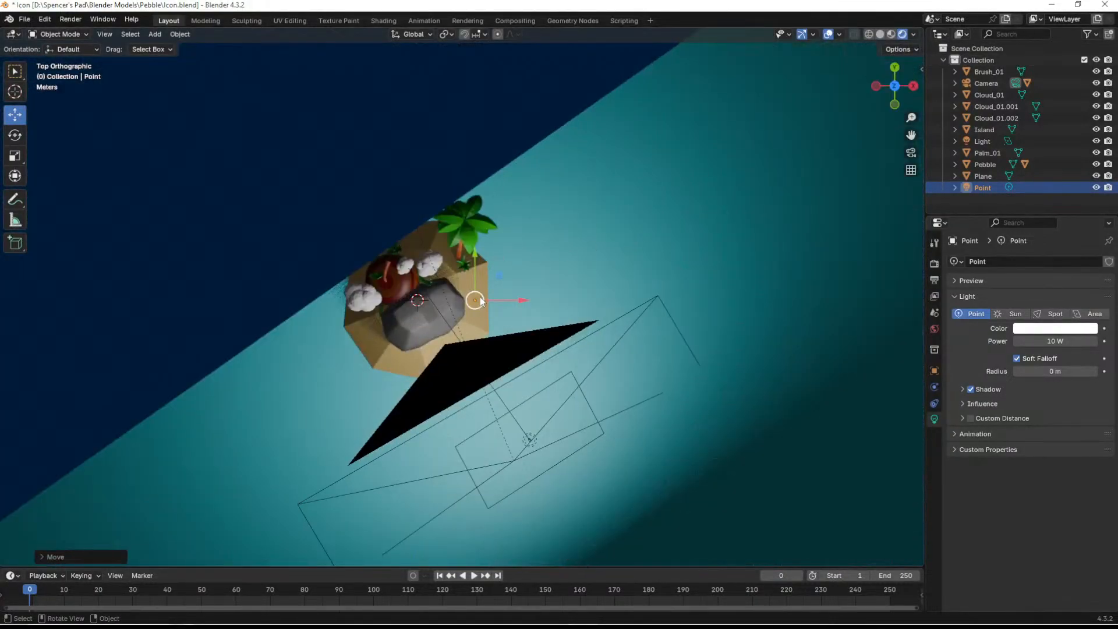
pyautogui.scroll(4, 499, 298)
pyautogui.moveTo(513, 277); pyautogui.dragTo(539, 392)
pyautogui.moveTo(539, 391); pyautogui.dragTo(686, 274, button='middle')
pyautogui.moveTo(573, 139); pyautogui.dragTo(551, 238)
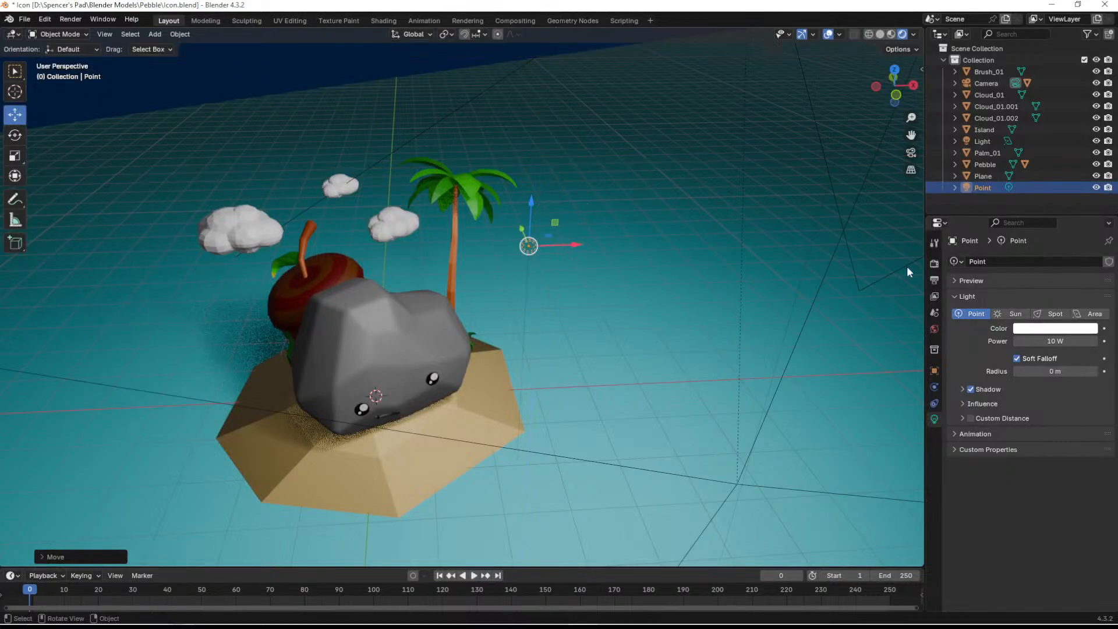
# - Give the point light a warm golden-yellow colour and set its power to 739.5 W
pyautogui.click(1063, 329)
pyautogui.moveTo(1016, 212)
pyautogui.mouseDown()
pyautogui.moveTo(1008, 234)
pyautogui.moveTo(1014, 217)
pyautogui.mouseUp()
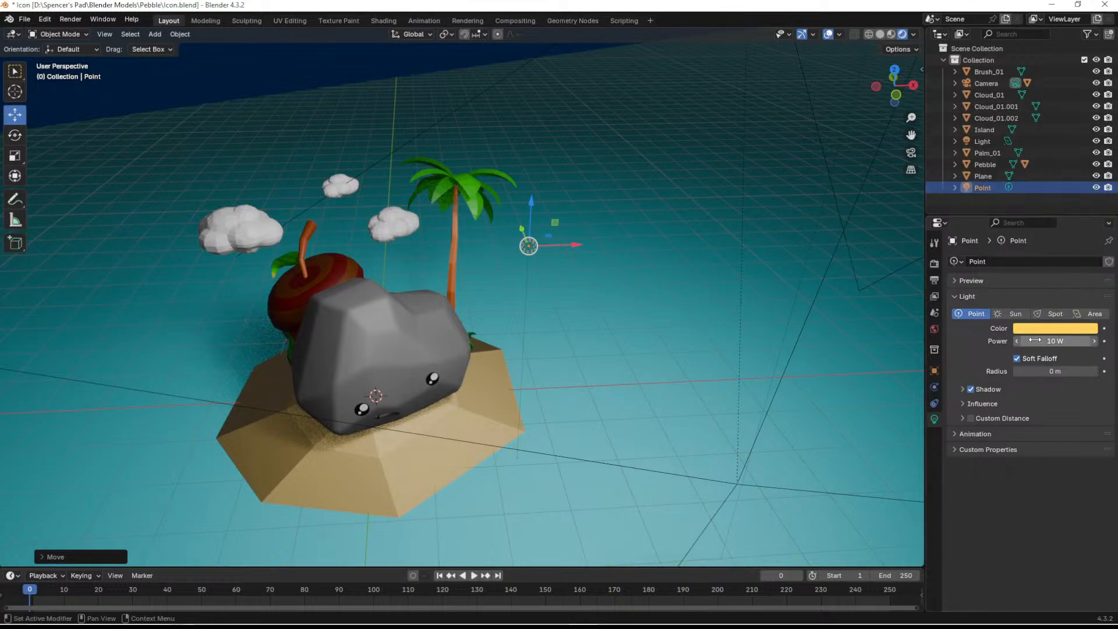
pyautogui.moveTo(1055, 341); pyautogui.dragTo(1025, 345)
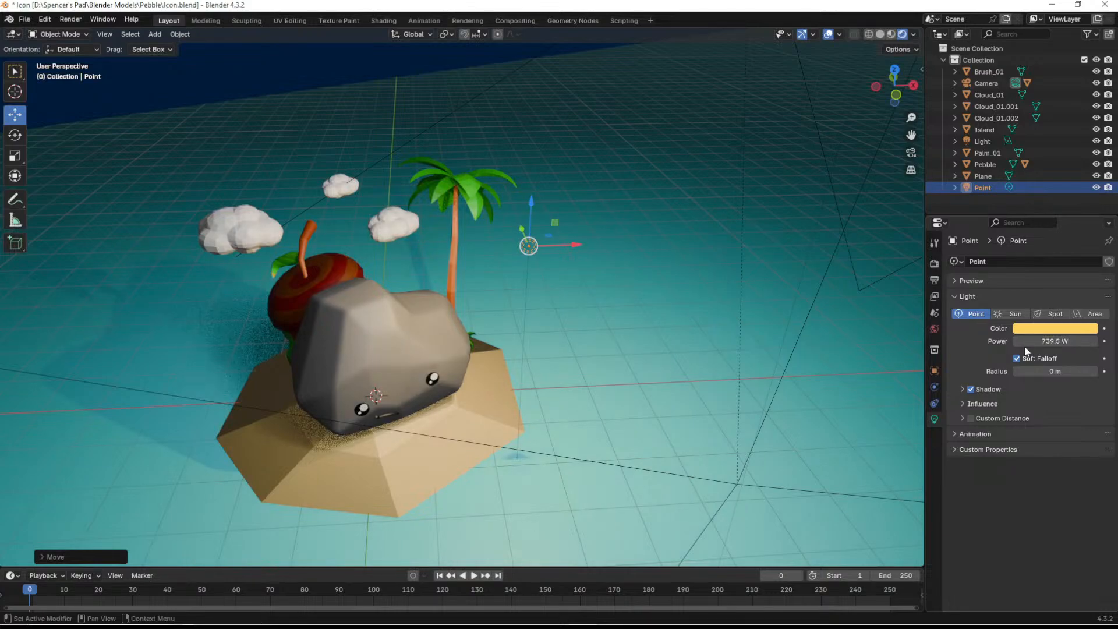
# - Try hiding the area light and raising the point light's power to 914.2 W, and undo both changes
pyautogui.click(1096, 141)
pyautogui.moveTo(393, 317); pyautogui.dragTo(441, 357, button='middle')
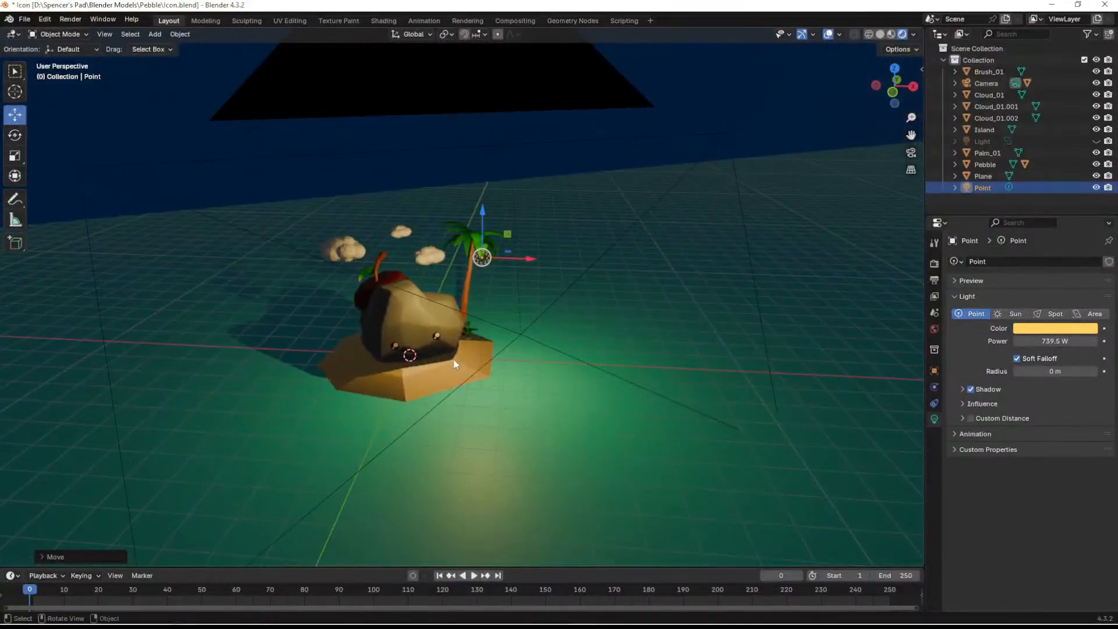
pyautogui.moveTo(1055, 343); pyautogui.dragTo(1085, 342)
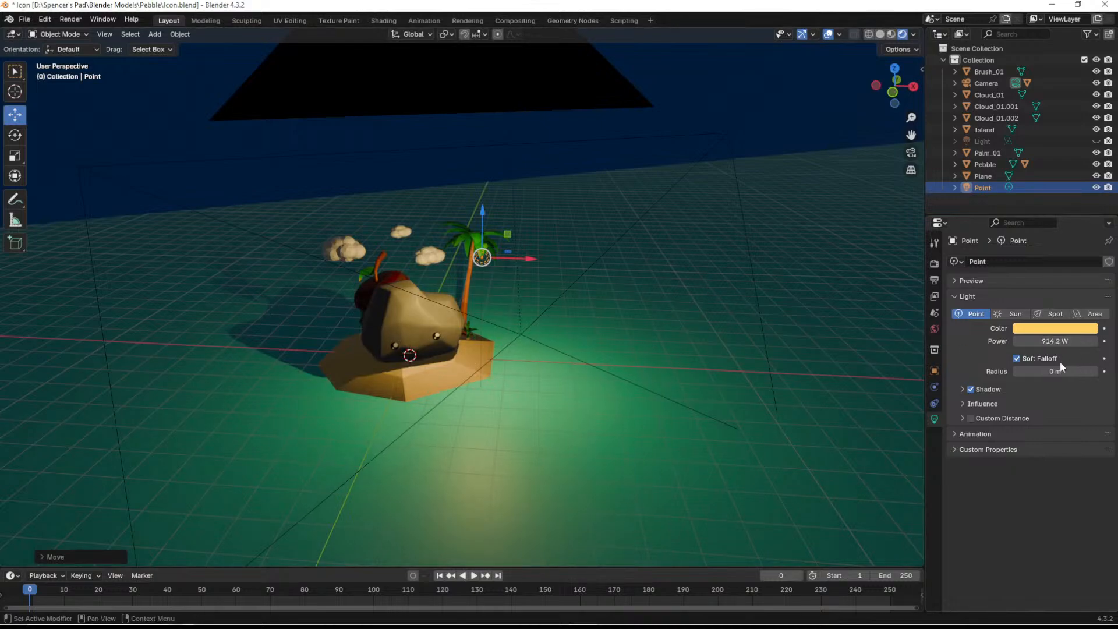
pyautogui.hotkey('ctrl', 'z')
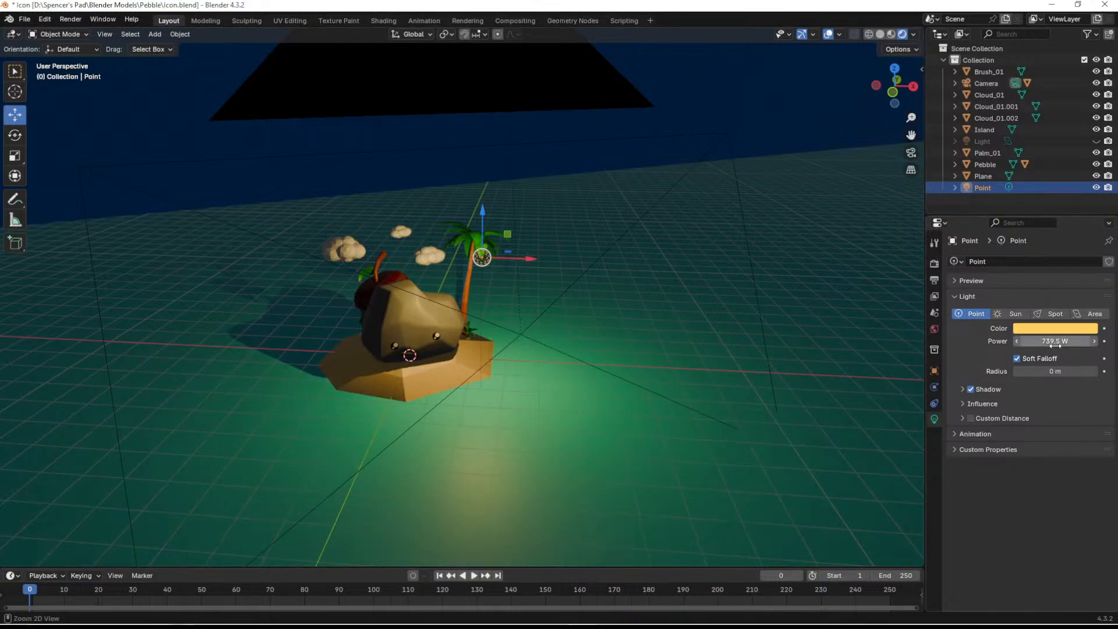
pyautogui.hotkey('ctrl', 'z')
# - Shift the point light's colour to a slightly darker, more saturated golden yellow
pyautogui.click(1054, 342)
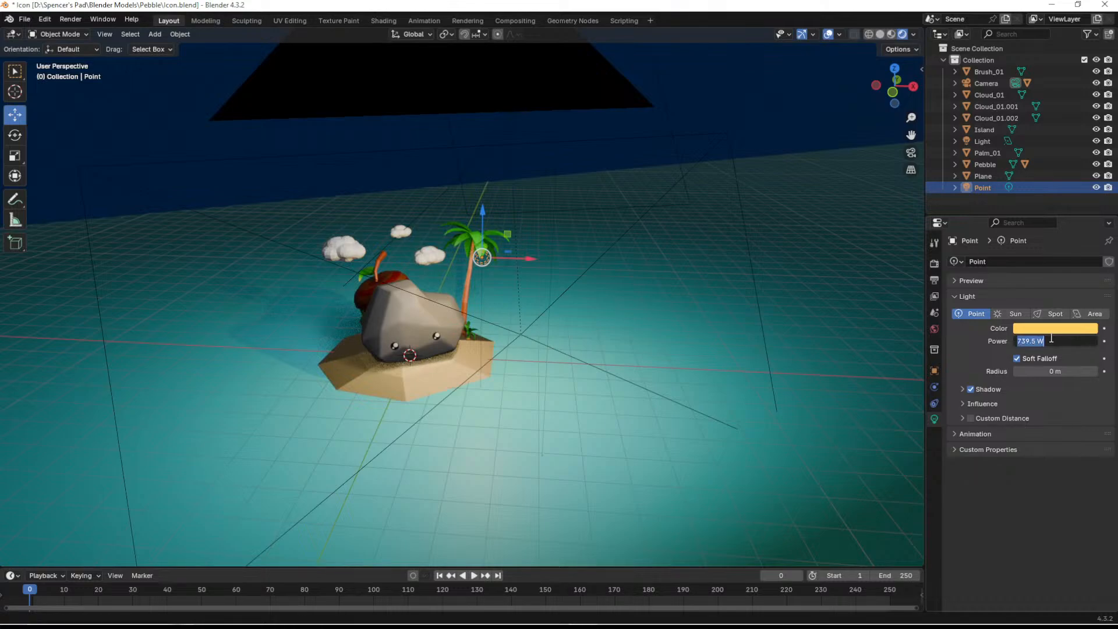
pyautogui.click(1051, 328)
pyautogui.click(1051, 329)
pyautogui.moveTo(1014, 218)
pyautogui.mouseDown()
pyautogui.moveTo(1015, 233)
pyautogui.moveTo(1011, 217)
pyautogui.mouseUp()
pyautogui.moveTo(1090, 158)
pyautogui.mouseDown()
pyautogui.moveTo(1089, 170)
pyautogui.moveTo(1088, 160)
pyautogui.mouseUp()
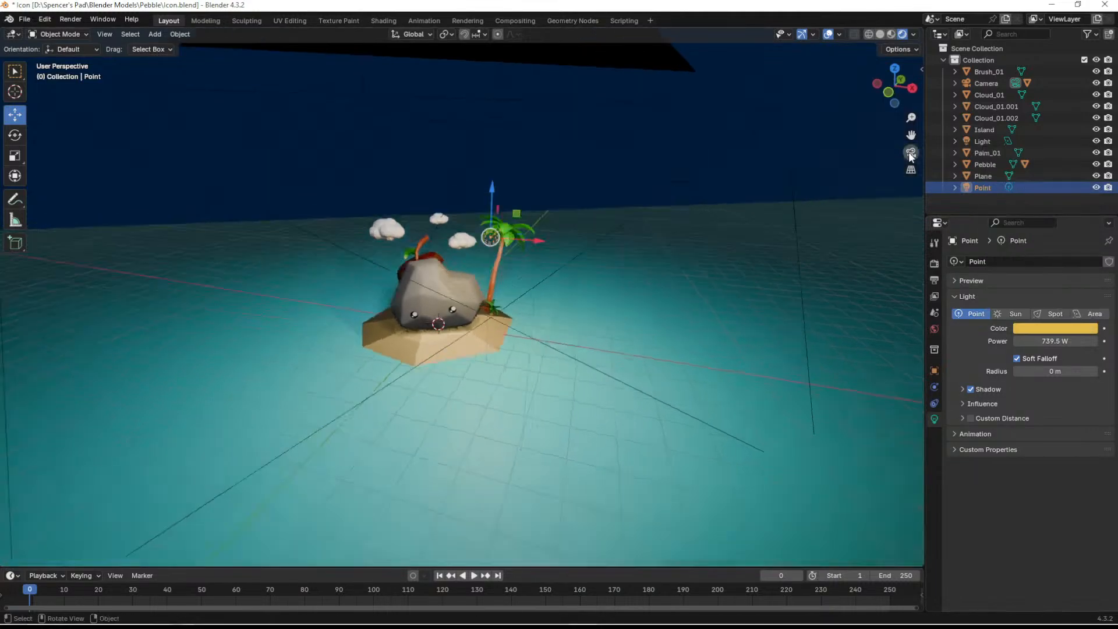
# - Return to the camera view with the viewport overlays hidden and the point light deselected
pyautogui.click(911, 153)
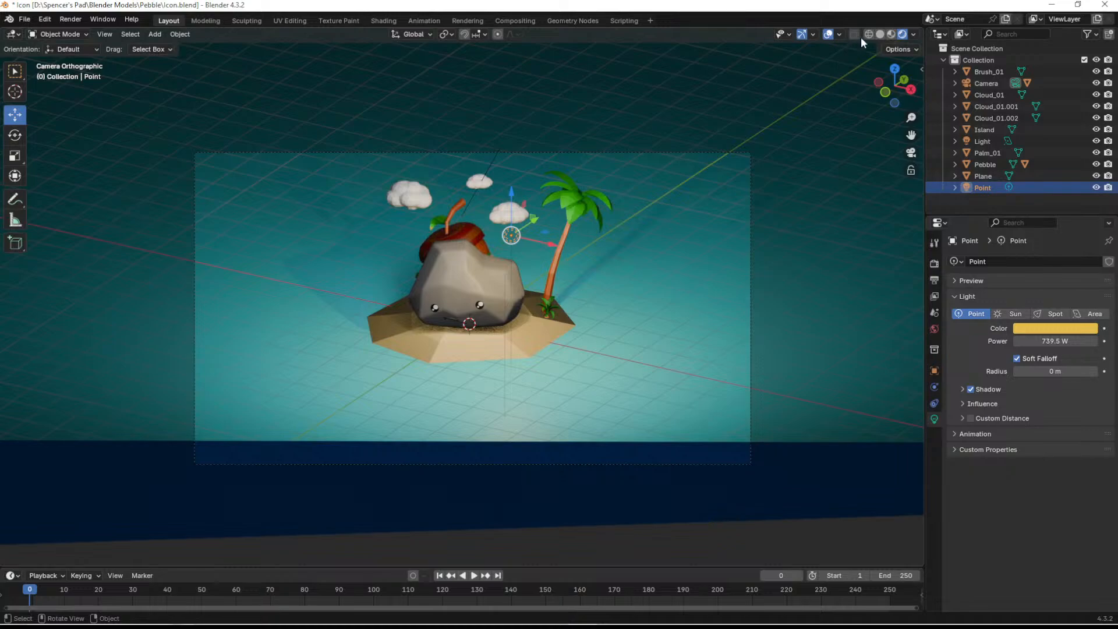
pyautogui.click(828, 35)
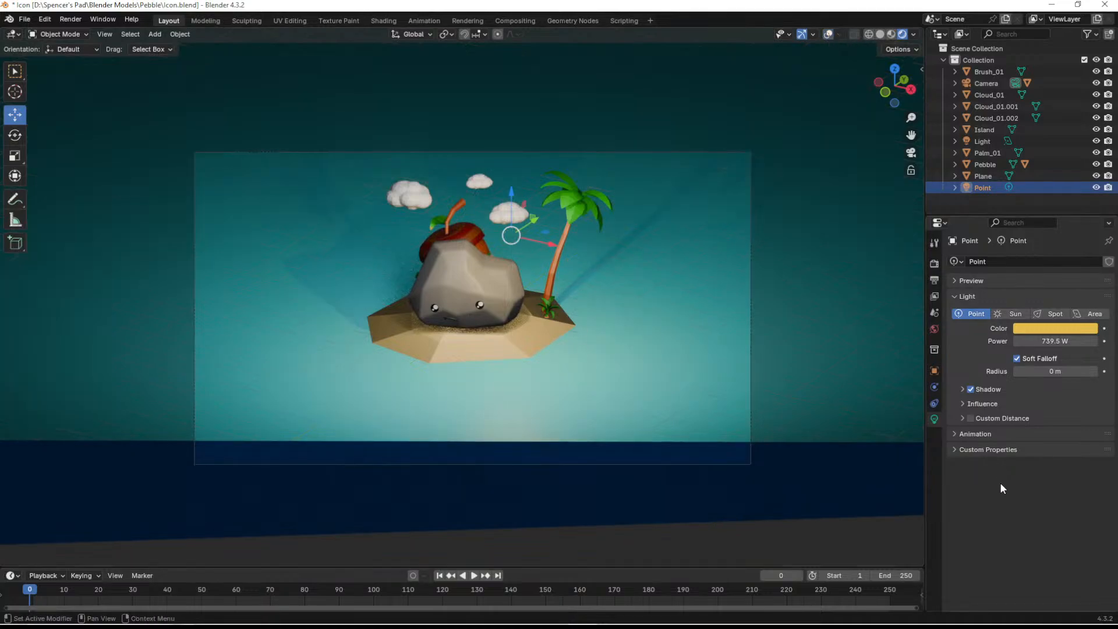
pyautogui.click(997, 200)
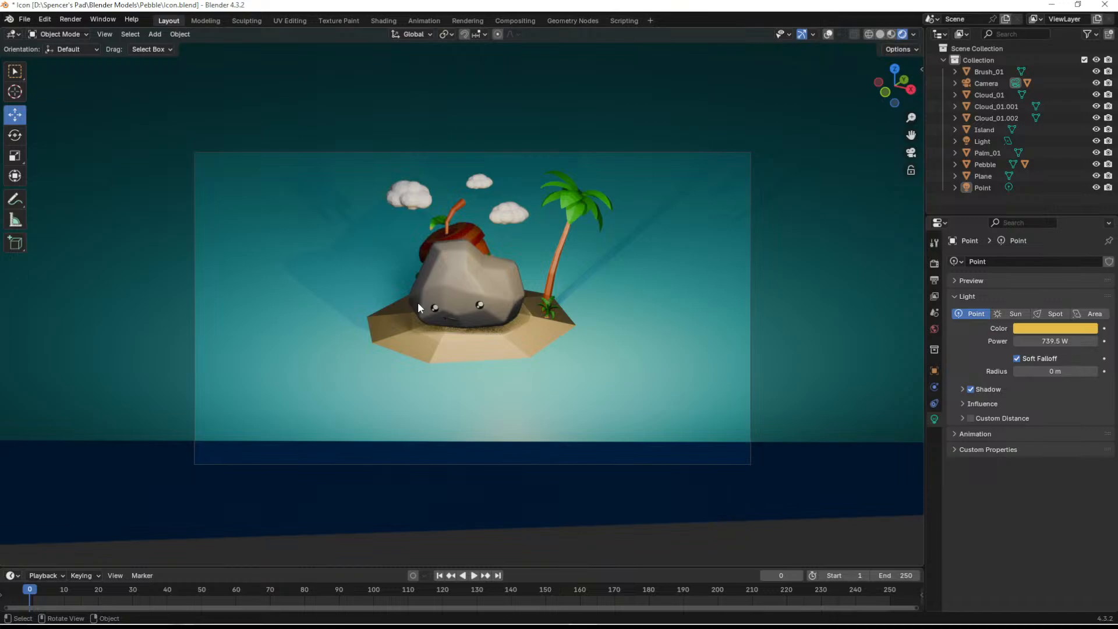
# - Move the small bush about 0.5 m across the ground toward the island's edge beside the palm and lower it slightly
pyautogui.click(550, 309)
pyautogui.press('g')
pyautogui.hotkey('shift', 'z')
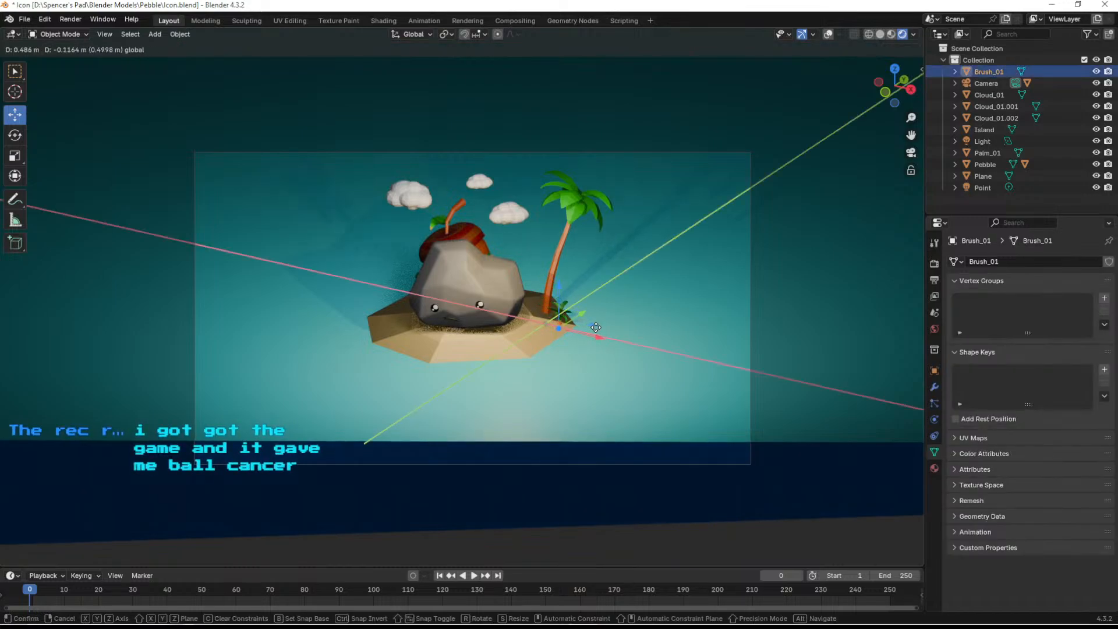
pyautogui.click(561, 309)
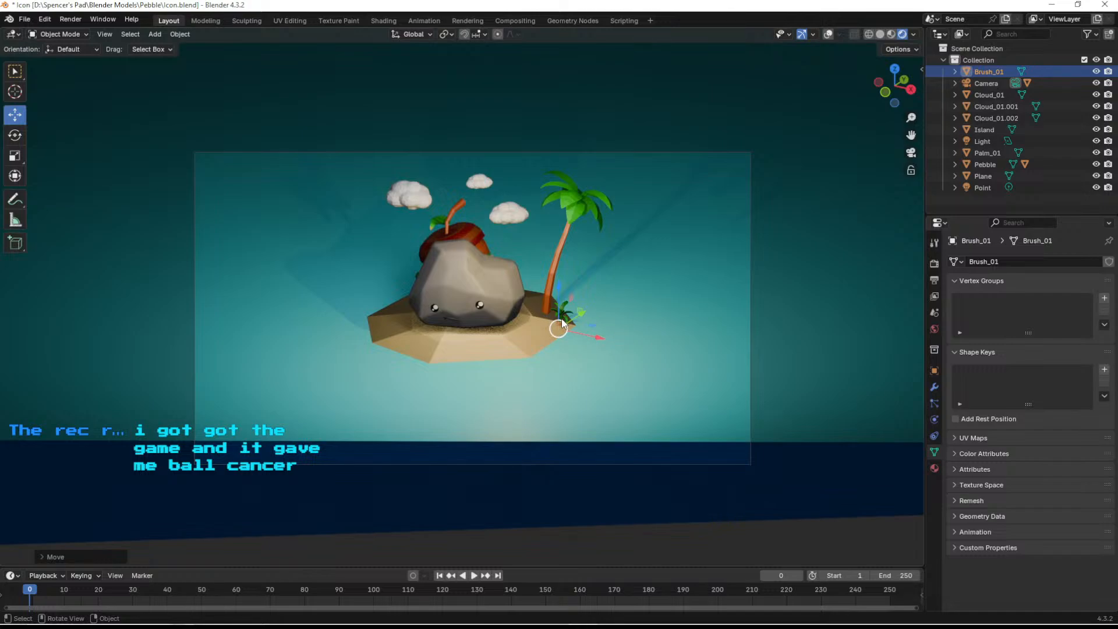
pyautogui.moveTo(560, 285); pyautogui.dragTo(557, 291)
pyautogui.moveTo(590, 319)
pyautogui.mouseDown(button='middle')
pyautogui.moveTo(554, 342)
pyautogui.moveTo(367, 330)
pyautogui.moveTo(655, 337)
pyautogui.moveTo(606, 336)
pyautogui.mouseUp(button='middle')
# - Rotate the small bush so it sits along the slope of the sand beside the palm trunk
pyautogui.scroll(11, 586, 318)
pyautogui.hotkey('shift', 'space')
pyautogui.press('r')
pyautogui.moveTo(435, 402); pyautogui.dragTo(523, 348)
pyautogui.moveTo(522, 347)
pyautogui.mouseDown(button='middle')
pyautogui.moveTo(524, 375)
pyautogui.moveTo(504, 392)
pyautogui.moveTo(515, 345)
pyautogui.moveTo(536, 335)
pyautogui.moveTo(521, 361)
pyautogui.mouseUp(button='middle')
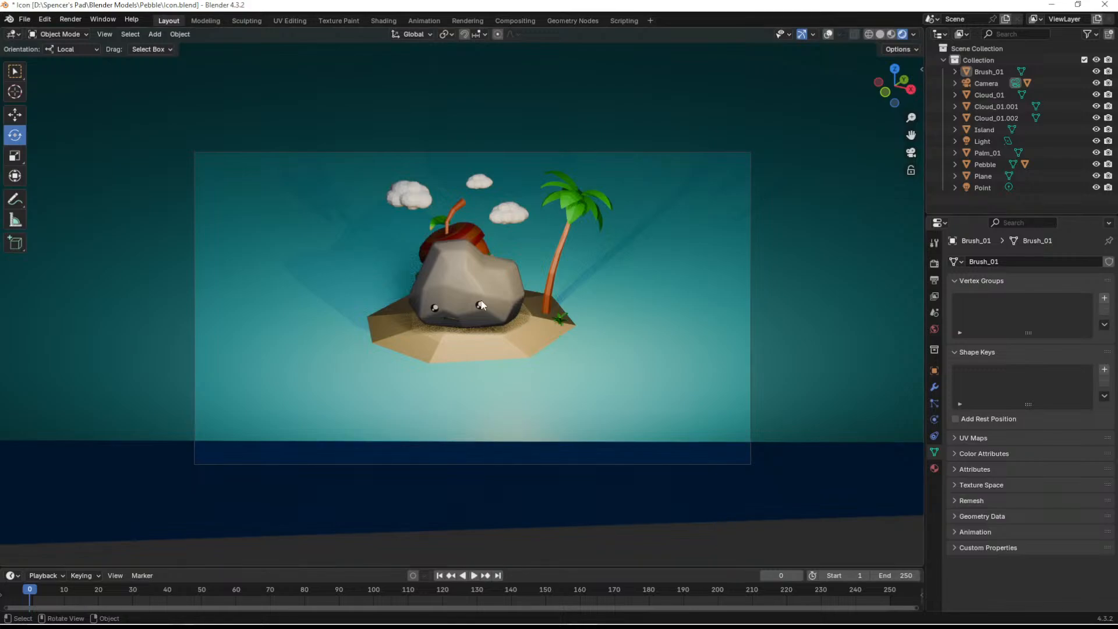
# - Move the pebble slightly along the X axis toward the palm tree and deselect it
pyautogui.click(504, 277)
pyautogui.hotkey('shift', 'space')
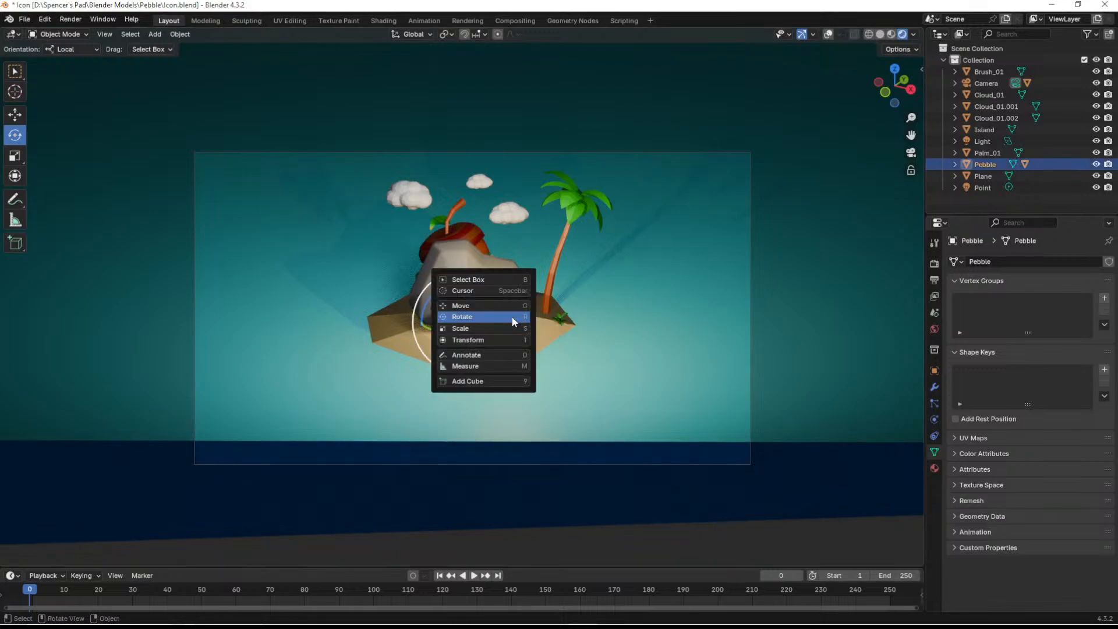
pyautogui.press('g')
pyautogui.moveTo(503, 324); pyautogui.dragTo(513, 322)
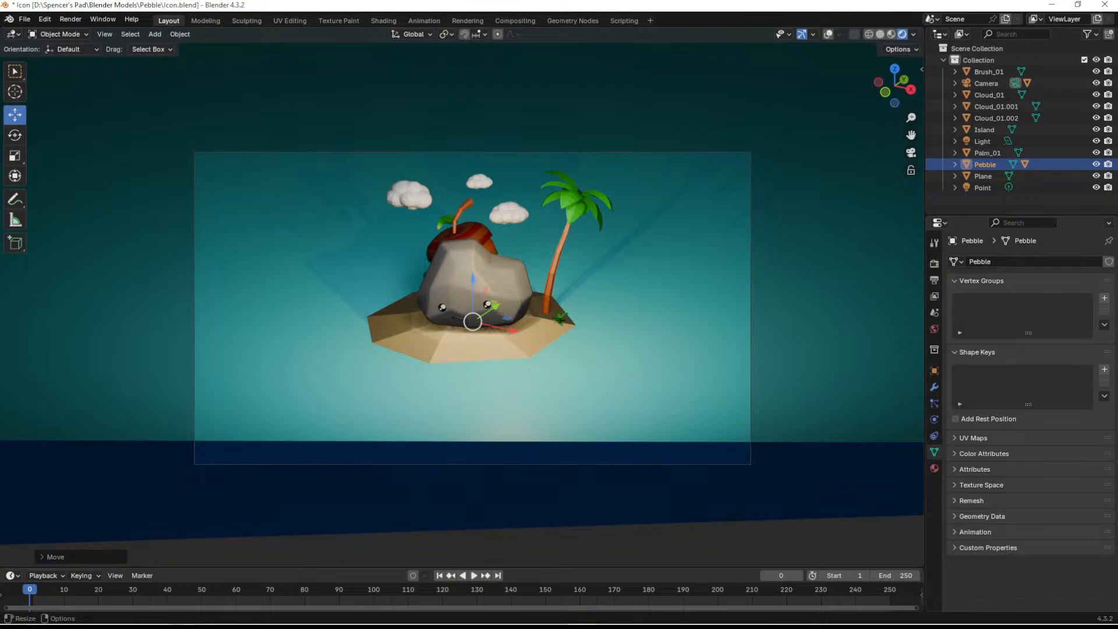
pyautogui.click(1026, 197)
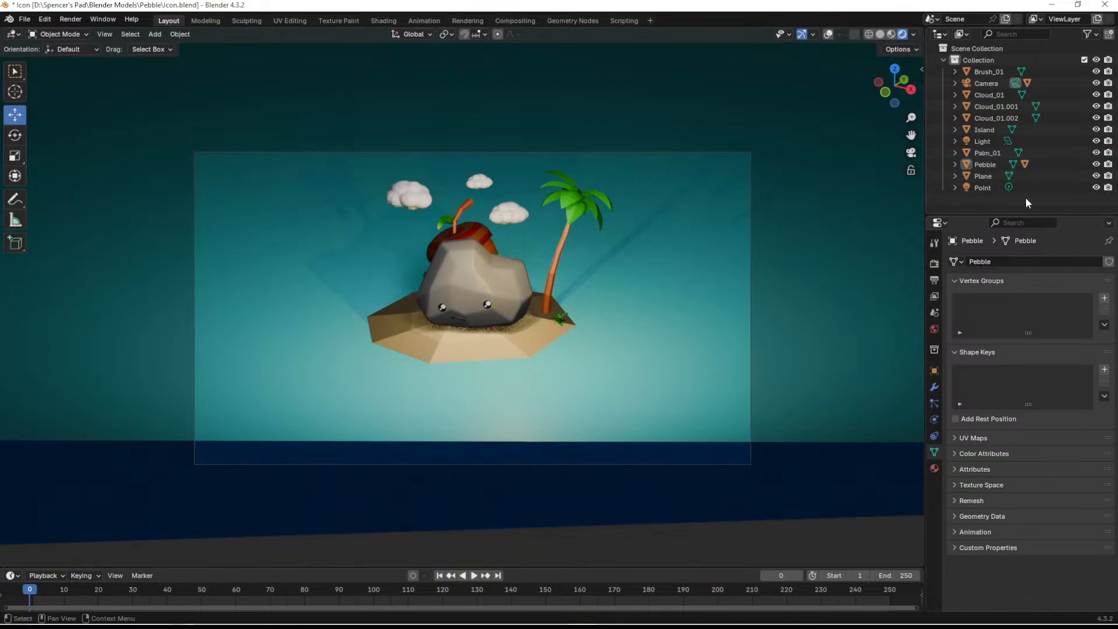
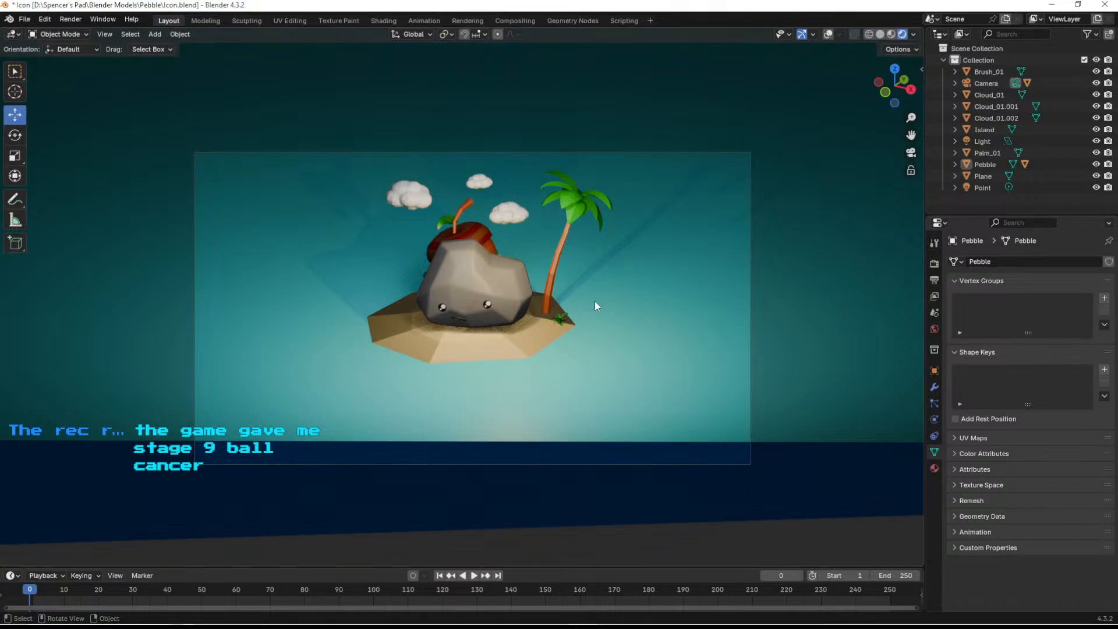
# - Turn off shadows in the scene's EEVEE render settings with the ocean plane selected
pyautogui.click(666, 305)
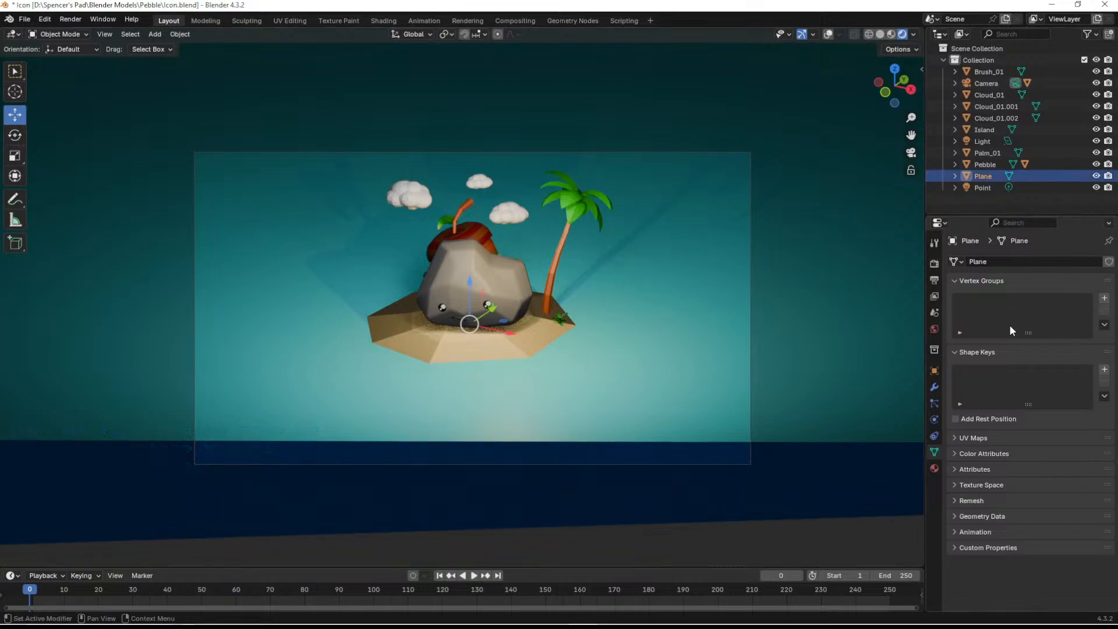
pyautogui.click(933, 264)
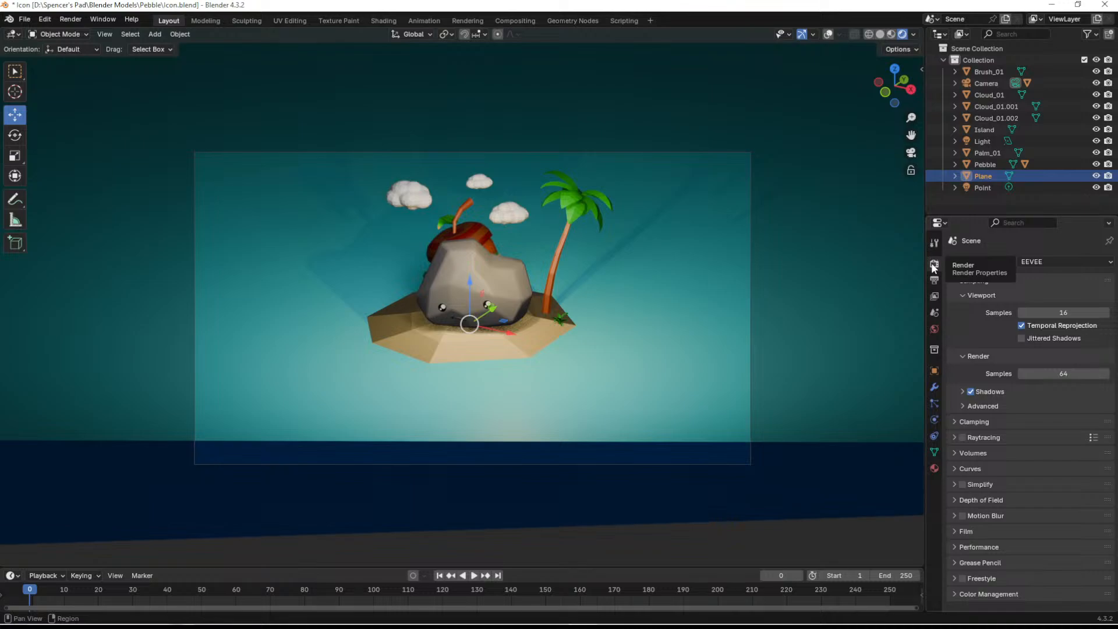
pyautogui.click(970, 391)
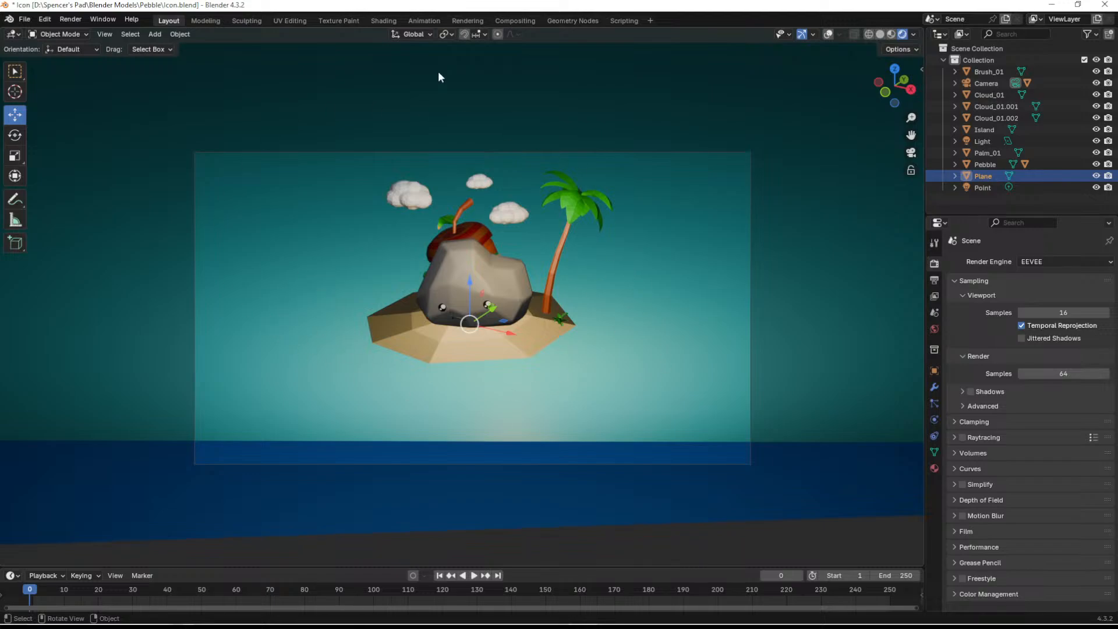
# - Scale the ocean plane up uniformly, inspect its extent around the island from outside, and return to the camera view
pyautogui.scroll(-4, 553, 326)
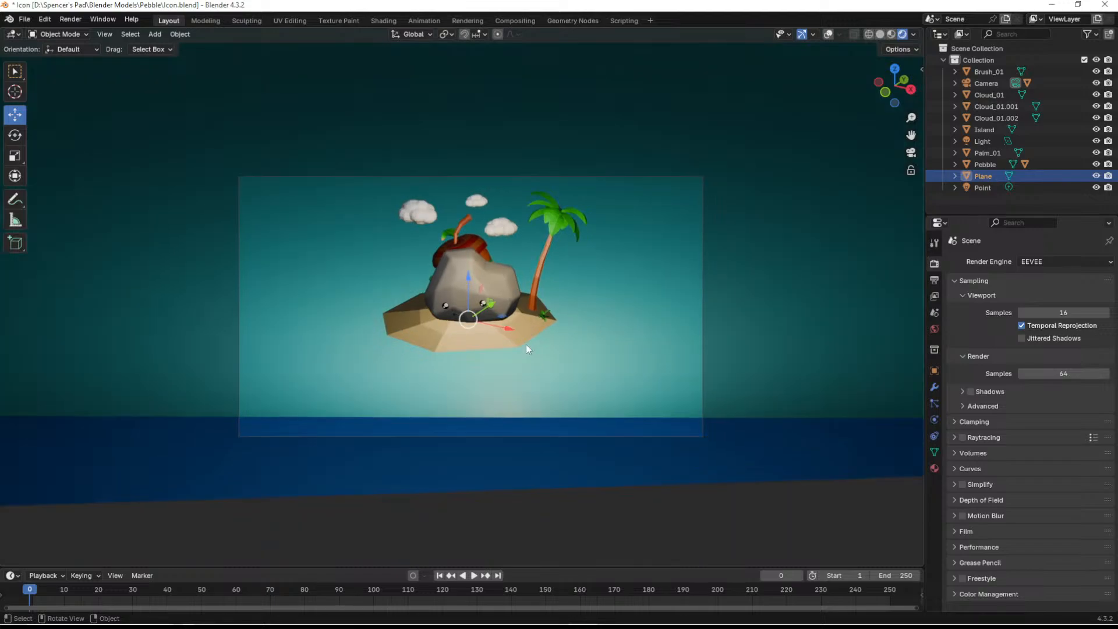
pyautogui.scroll(3, 532, 357)
pyautogui.press('s')
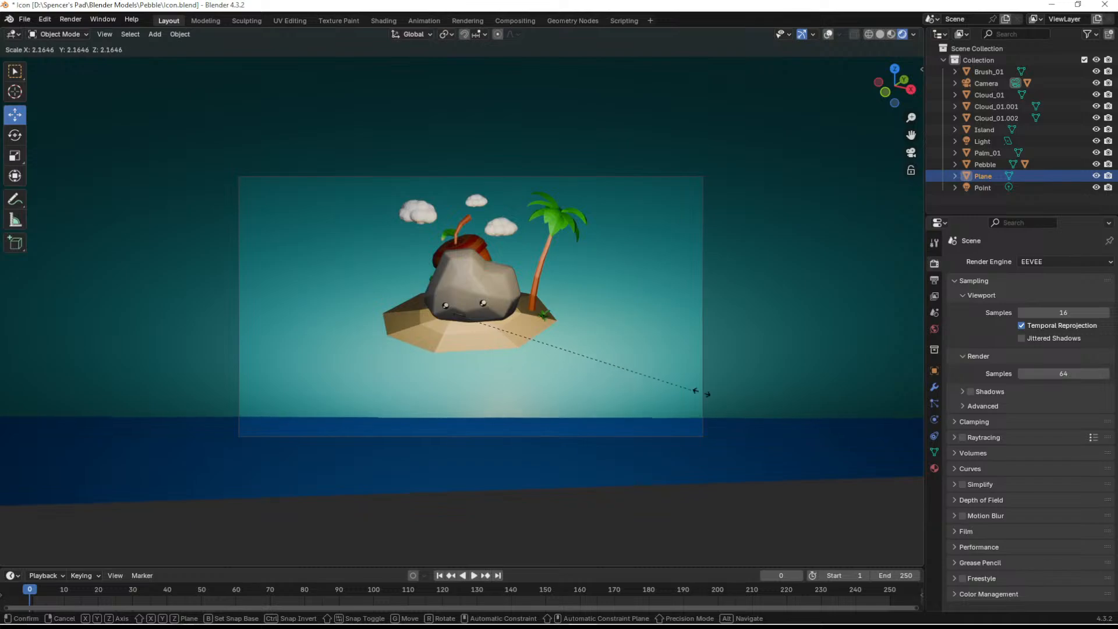
pyautogui.click(617, 365)
pyautogui.scroll(-5, 611, 367)
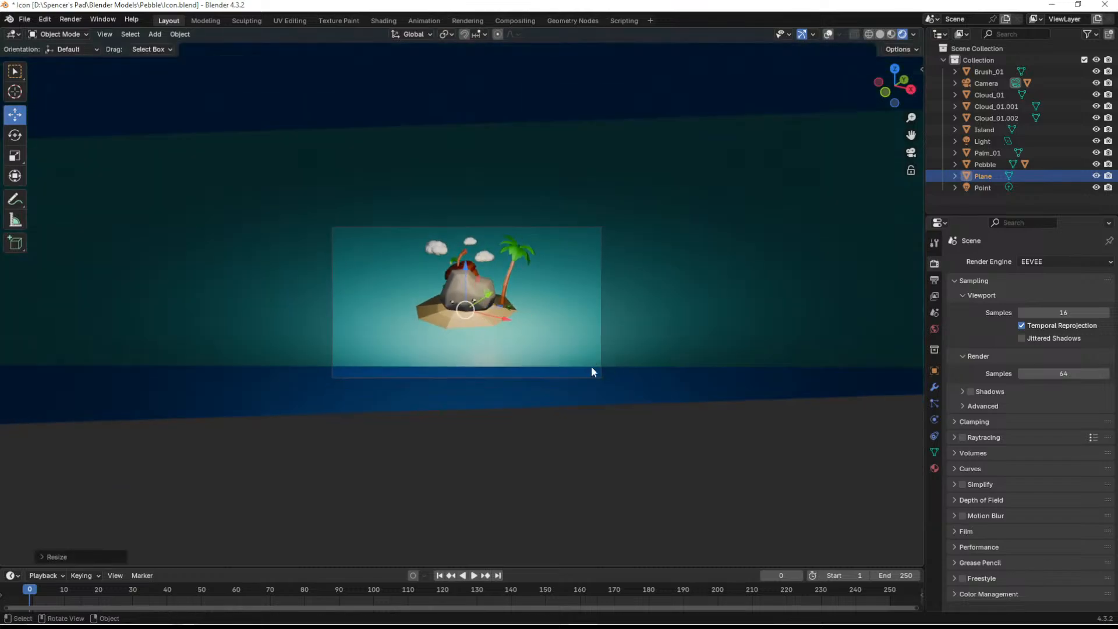
pyautogui.moveTo(466, 350); pyautogui.dragTo(388, 284, button='middle')
pyautogui.scroll(-18, 518, 371)
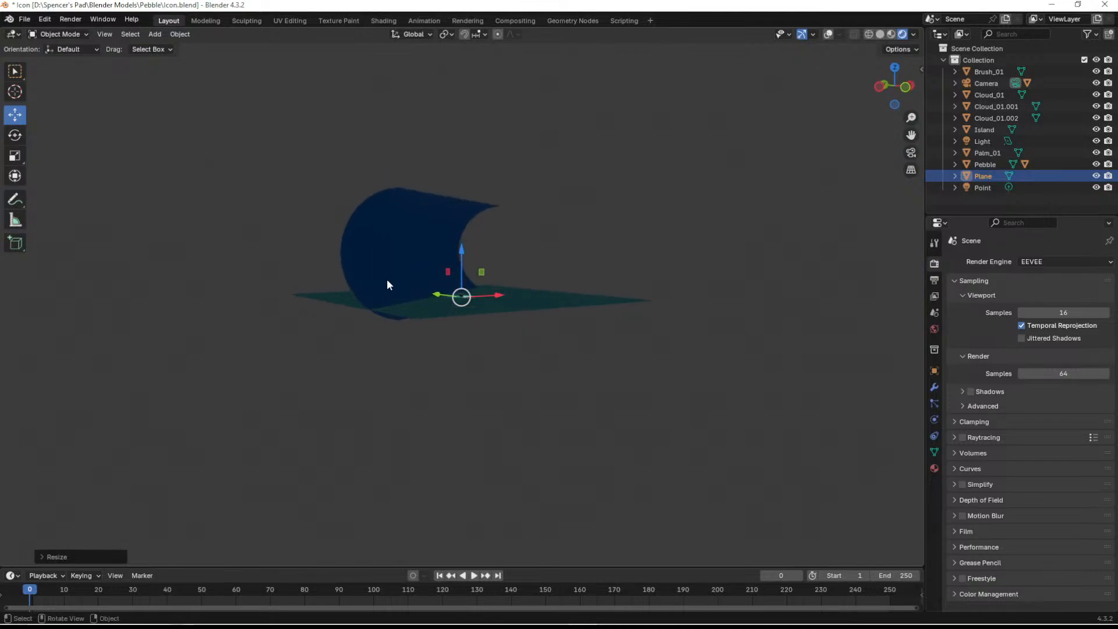
pyautogui.scroll(8, 389, 309)
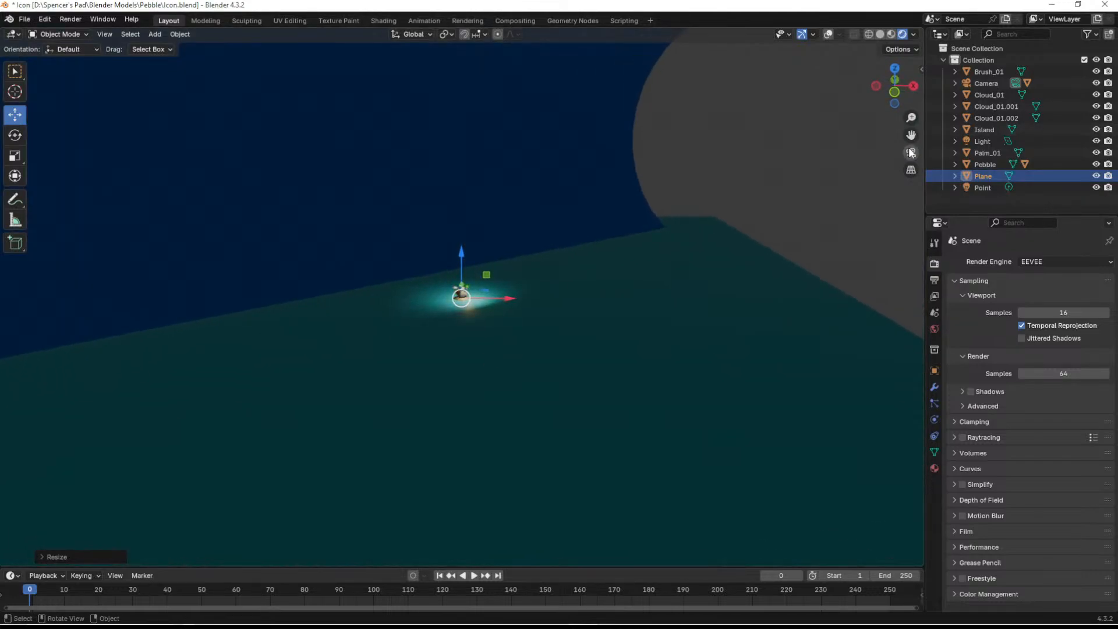
pyautogui.click(911, 152)
pyautogui.scroll(5, 473, 319)
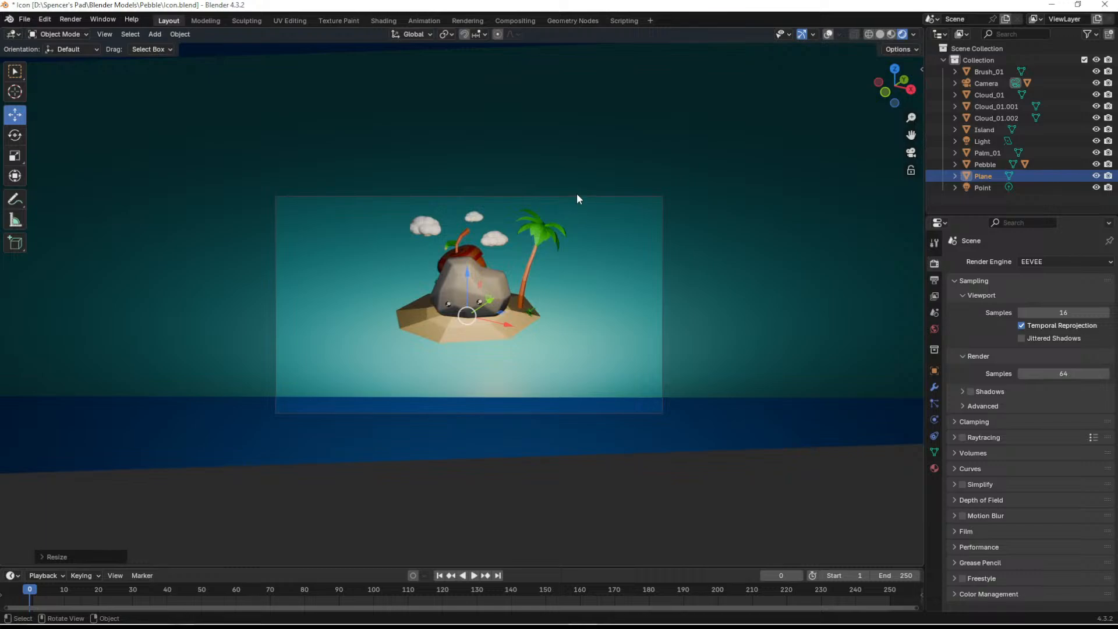
pyautogui.click(573, 195)
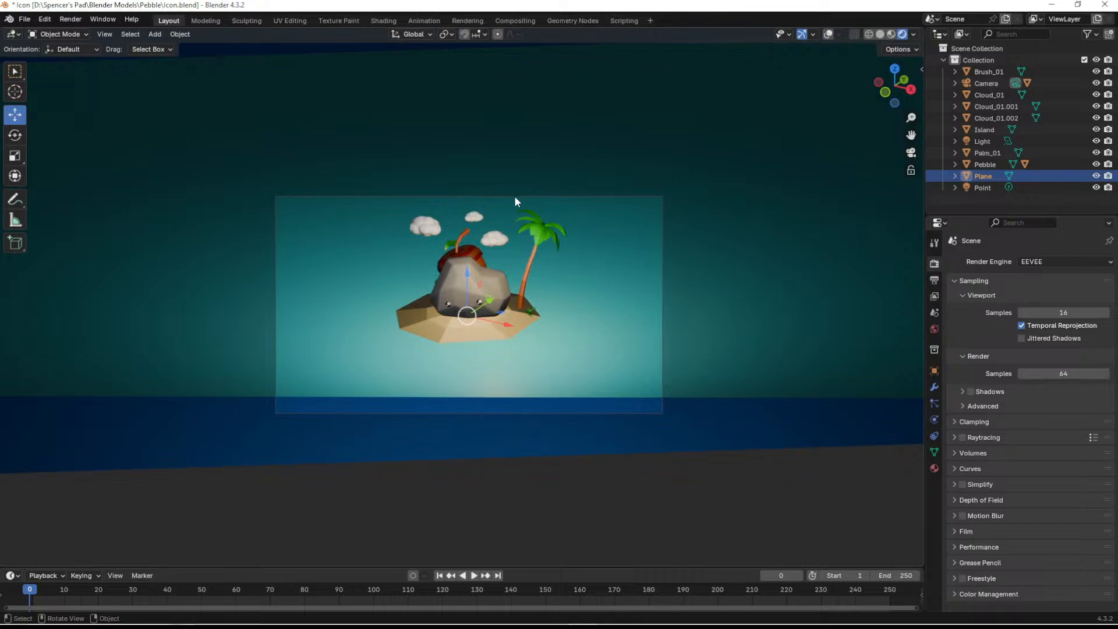
pyautogui.scroll(3, 502, 195)
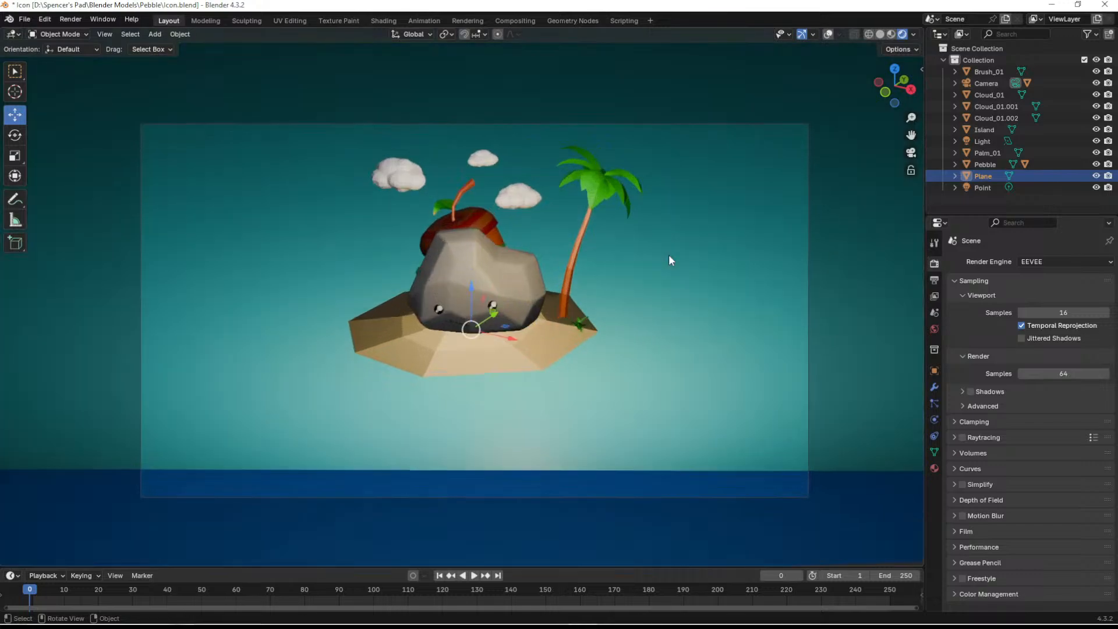
pyautogui.click(808, 283)
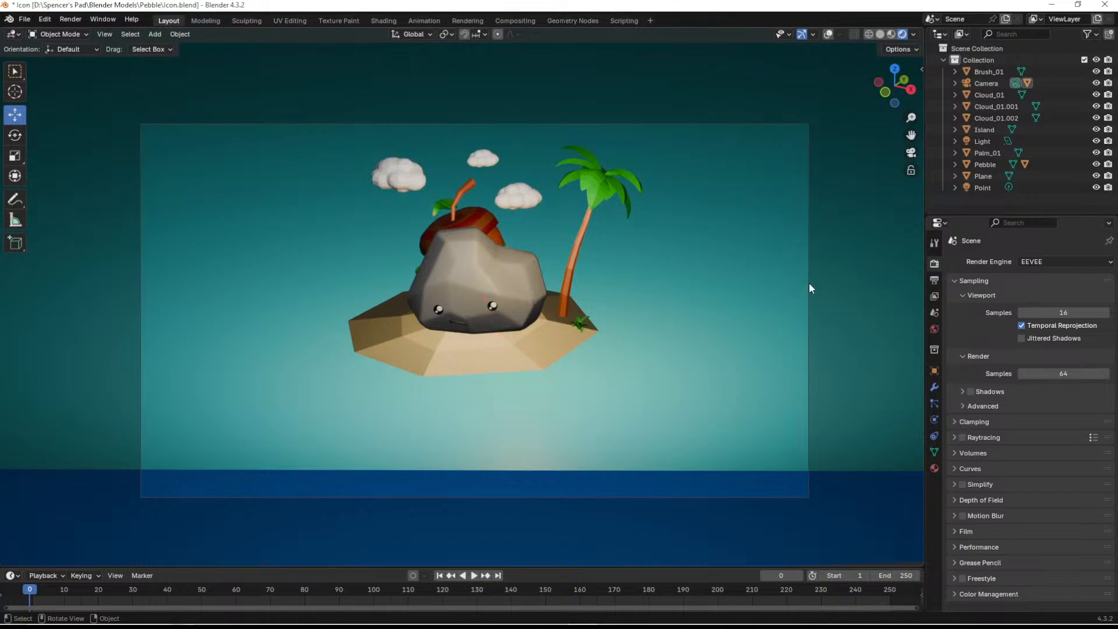
pyautogui.click(809, 281)
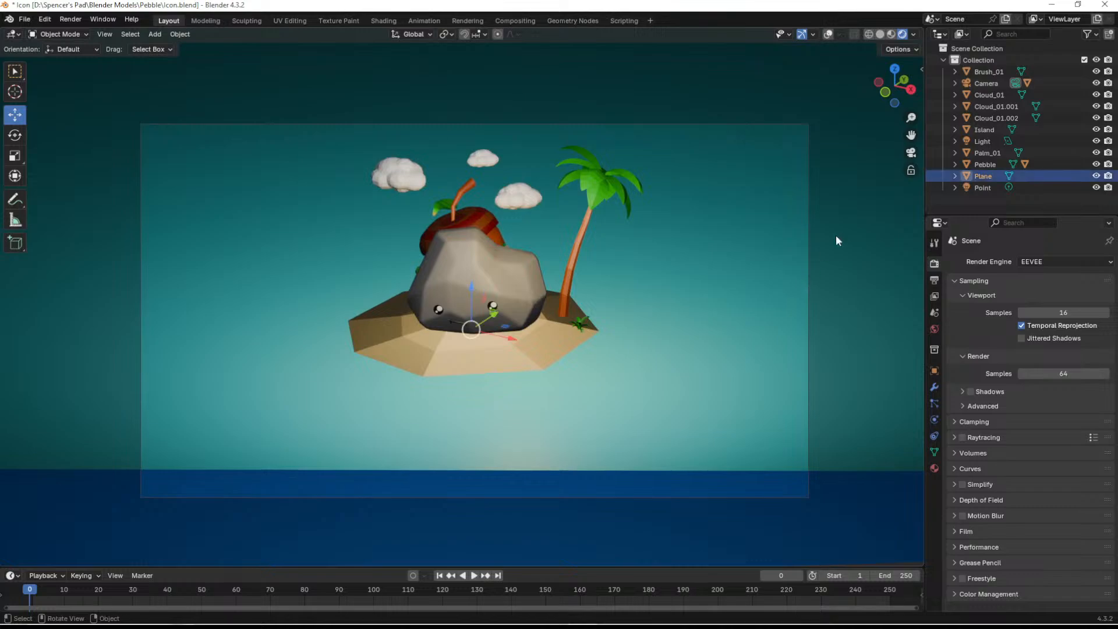
# - Select the camera and reduce its orthographic scale to 12.714 for a tighter framing of the island
pyautogui.click(991, 83)
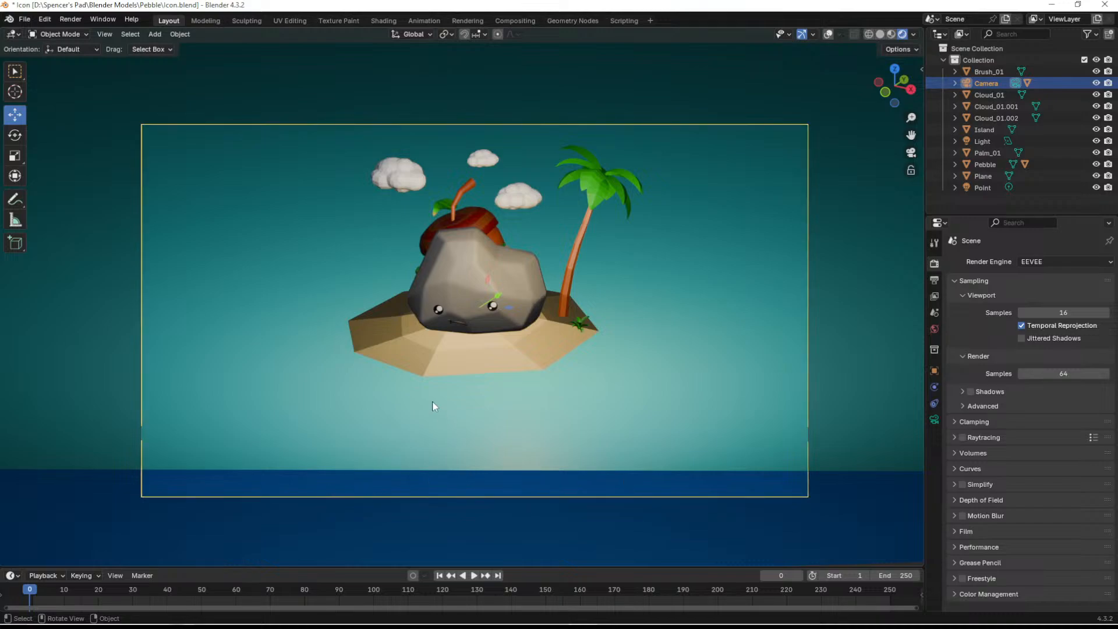
pyautogui.scroll(-4, 385, 411)
pyautogui.scroll(-4, 424, 369)
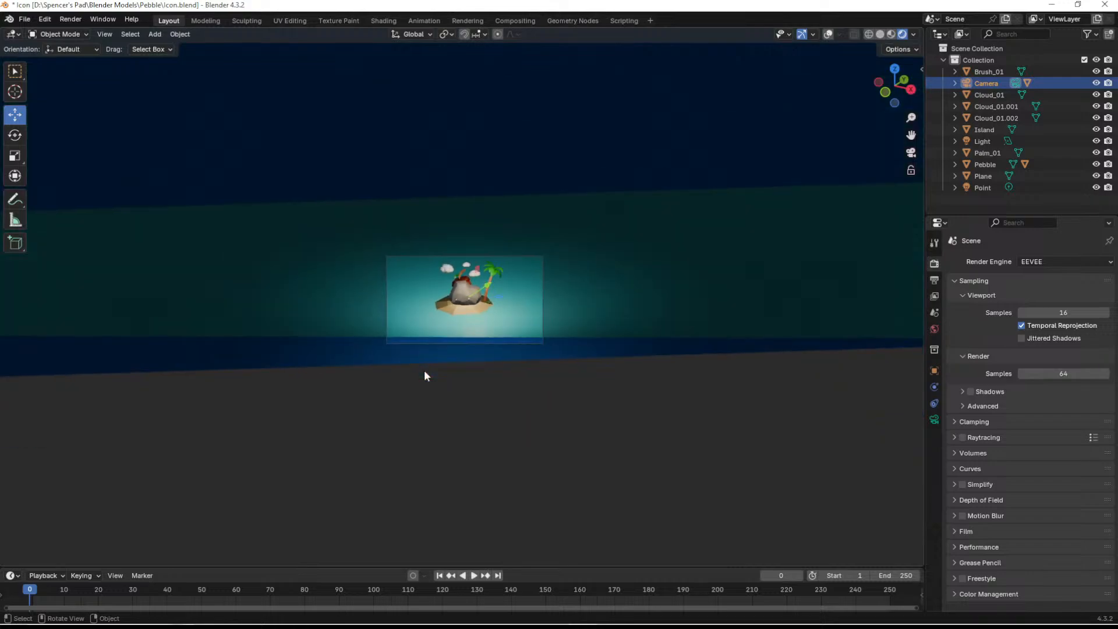
pyautogui.scroll(4, 423, 369)
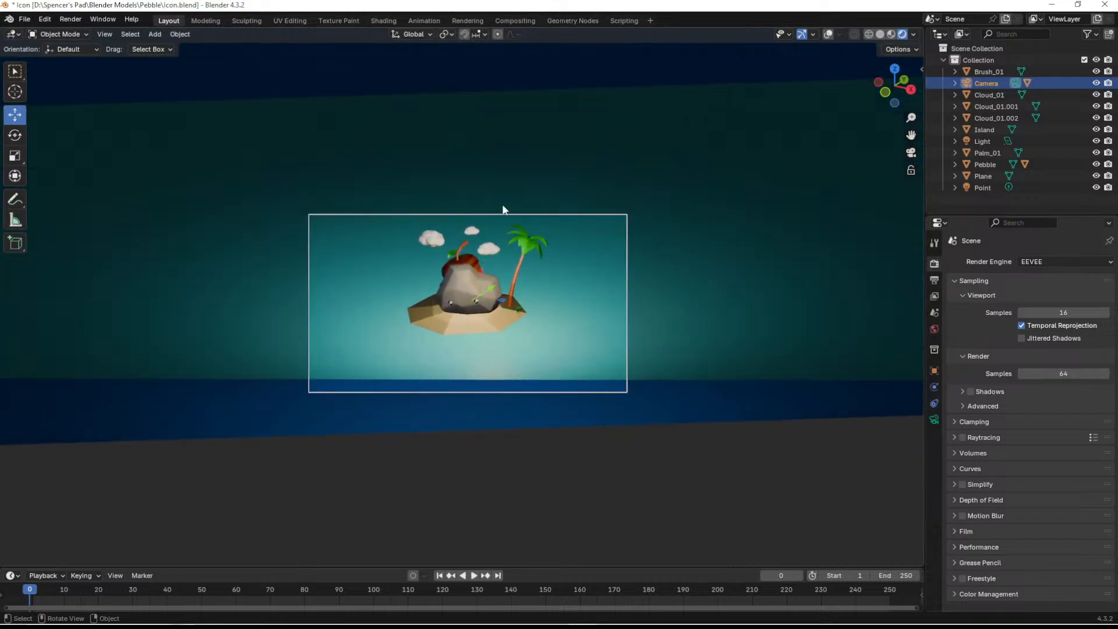
pyautogui.scroll(3, 407, 322)
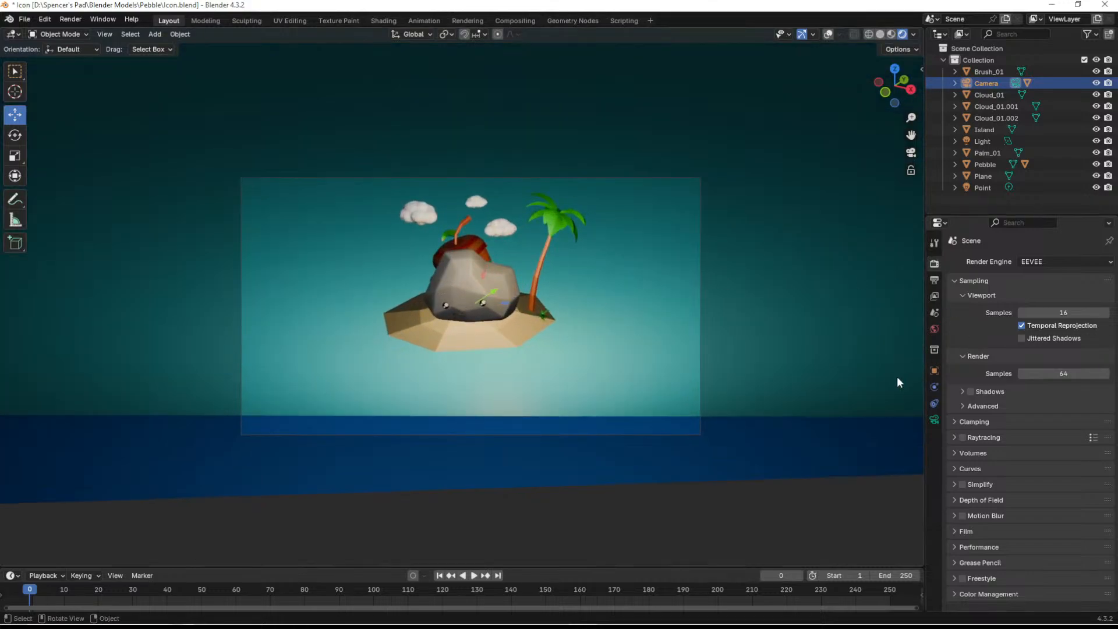
pyautogui.click(933, 419)
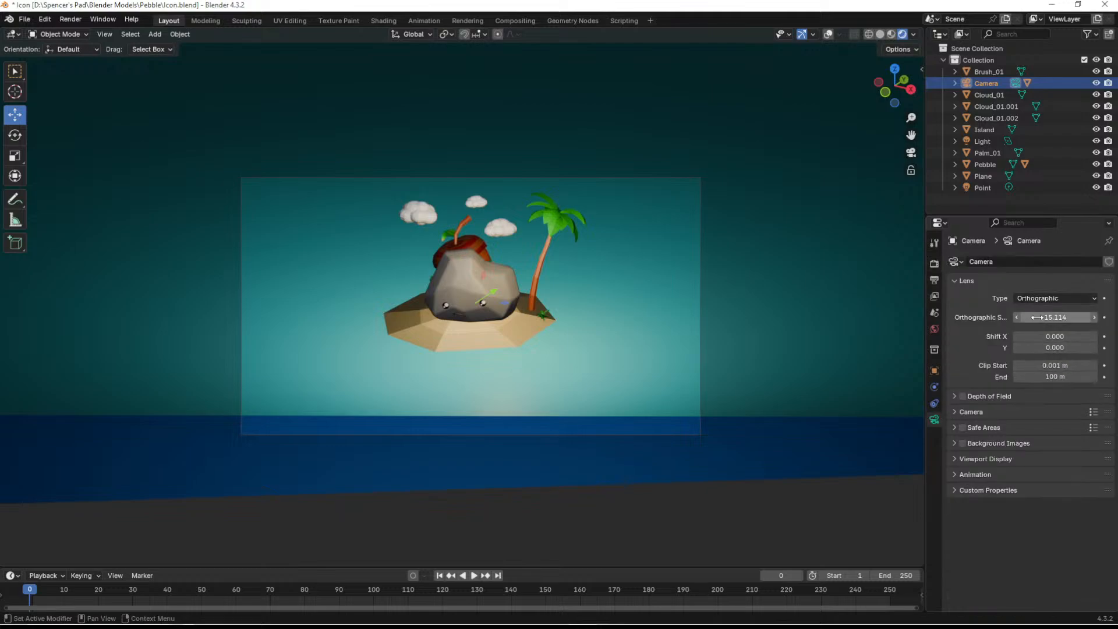
pyautogui.moveTo(1049, 367)
pyautogui.mouseDown()
pyautogui.moveTo(1078, 367)
pyautogui.moveTo(1049, 366)
pyautogui.mouseUp()
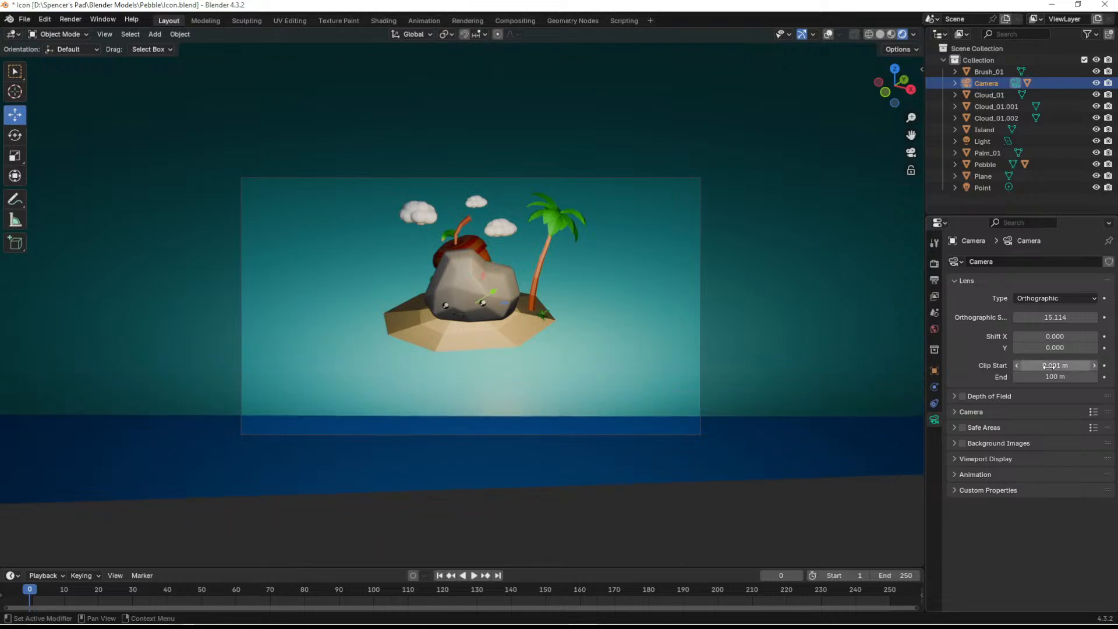
pyautogui.scroll(-1, 491, 349)
pyautogui.scroll(1, 491, 349)
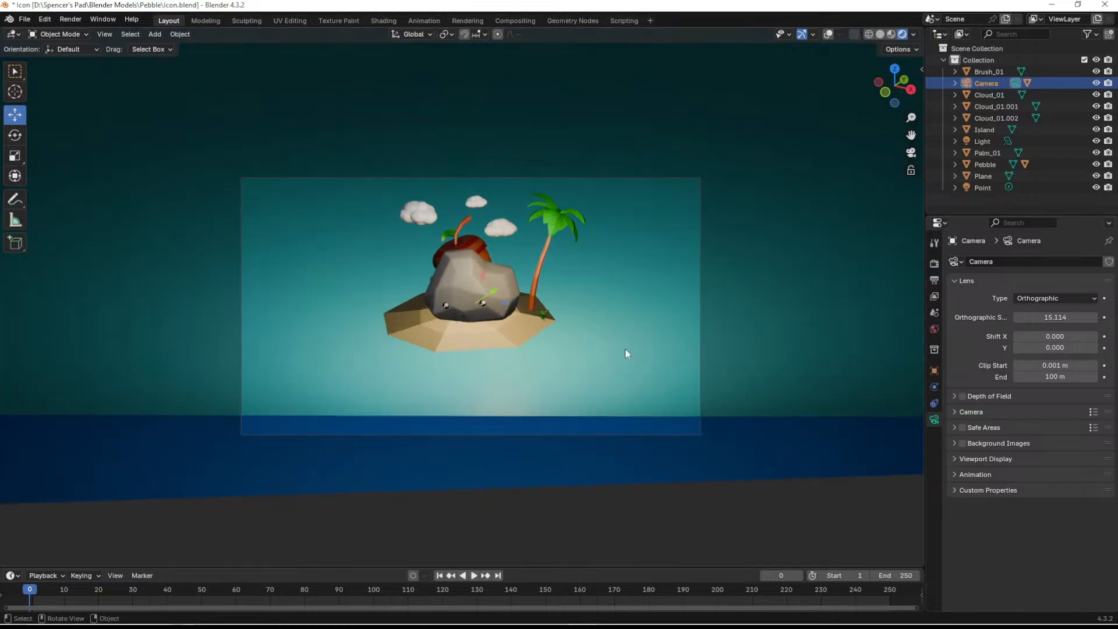
pyautogui.moveTo(1055, 319); pyautogui.dragTo(1030, 320)
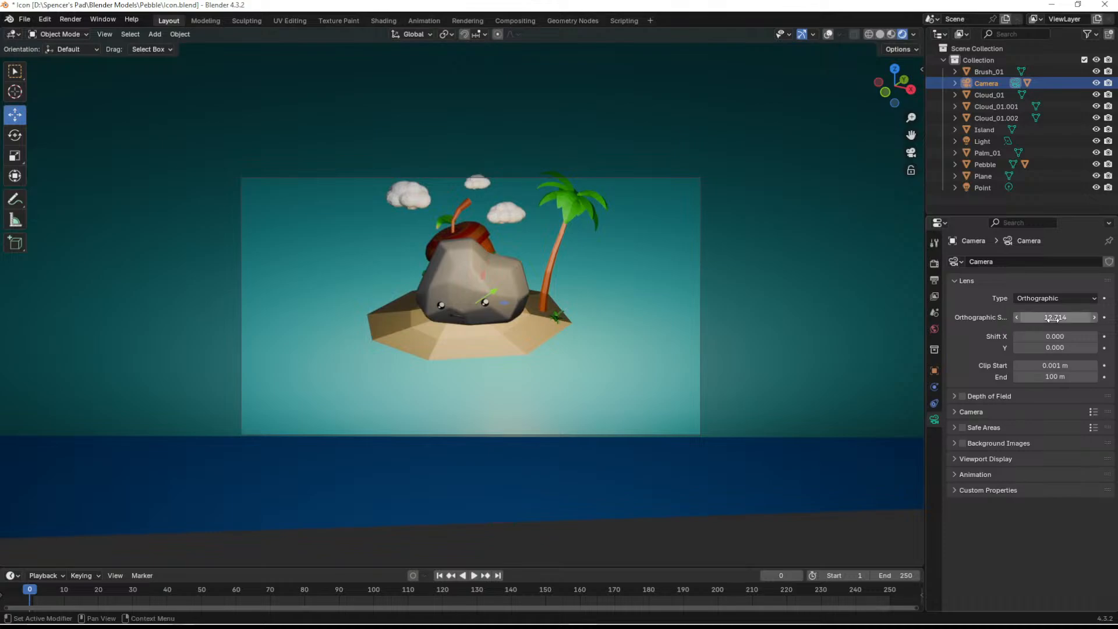
# - Raise the camera slightly along the global Z axis so the island and clouds sit fully inside the frame
pyautogui.scroll(-3, 562, 353)
pyautogui.scroll(2, 474, 327)
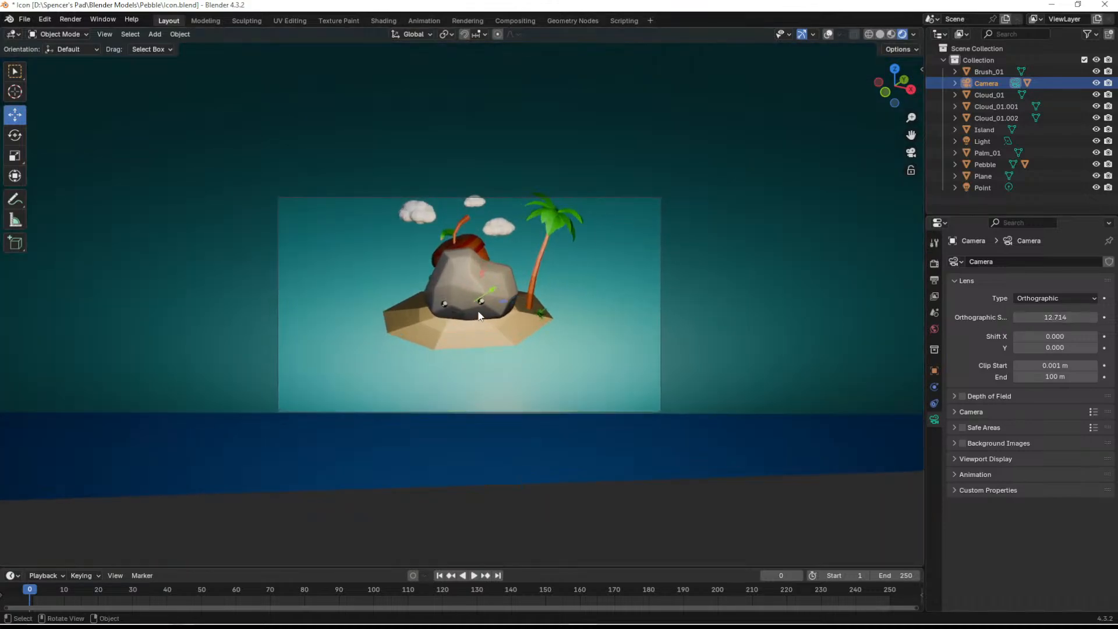
pyautogui.press('g')
pyautogui.press('z')
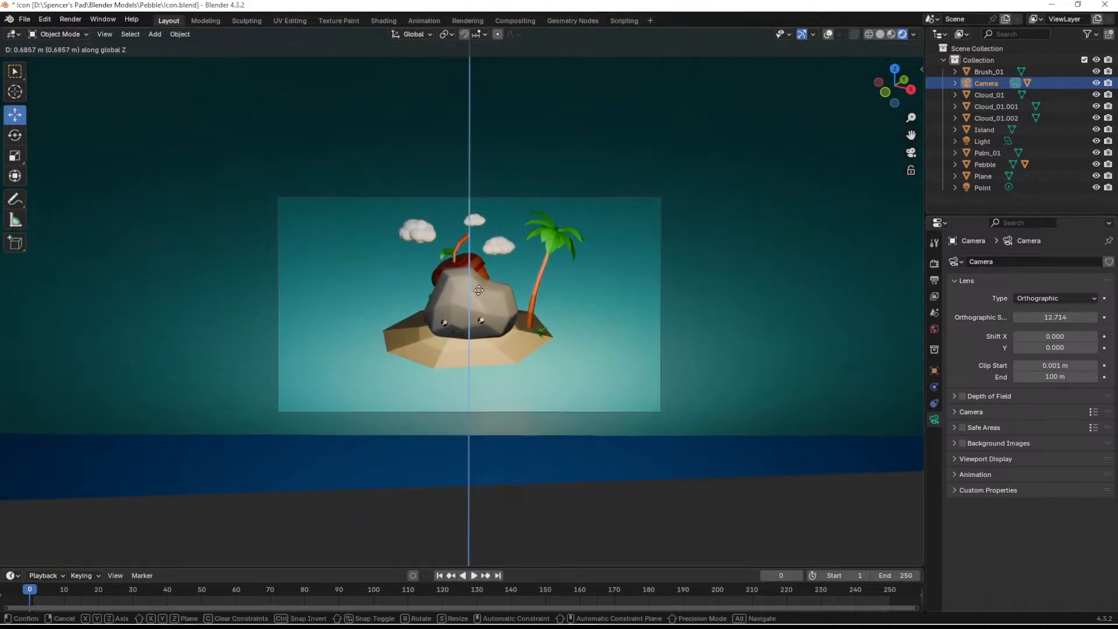
pyautogui.click(484, 288)
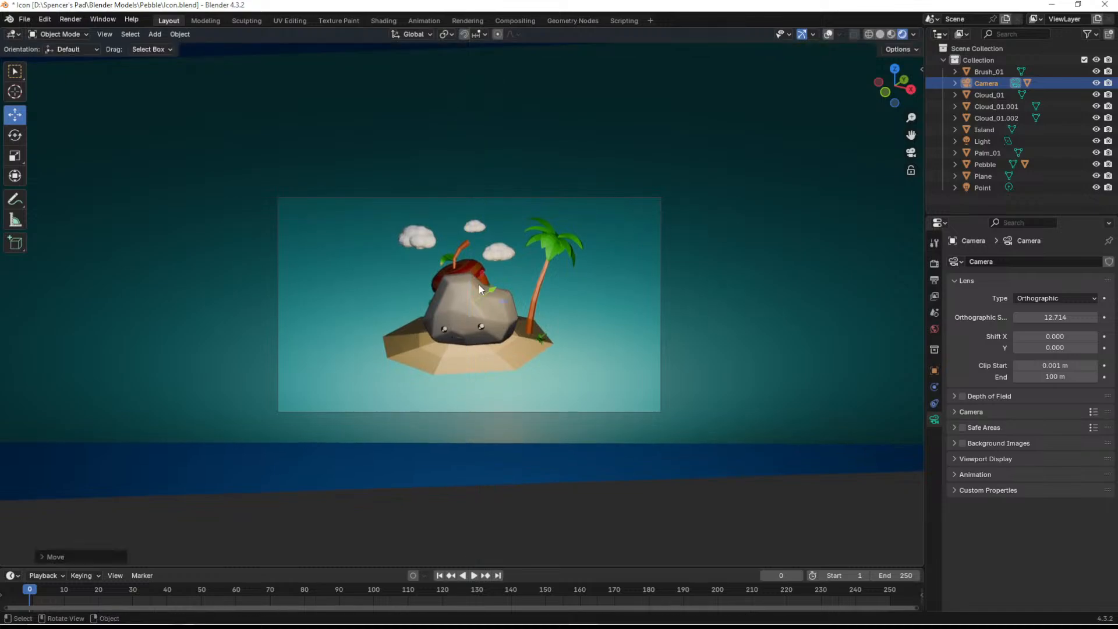
pyautogui.scroll(2, 486, 288)
pyautogui.scroll(1, 486, 288)
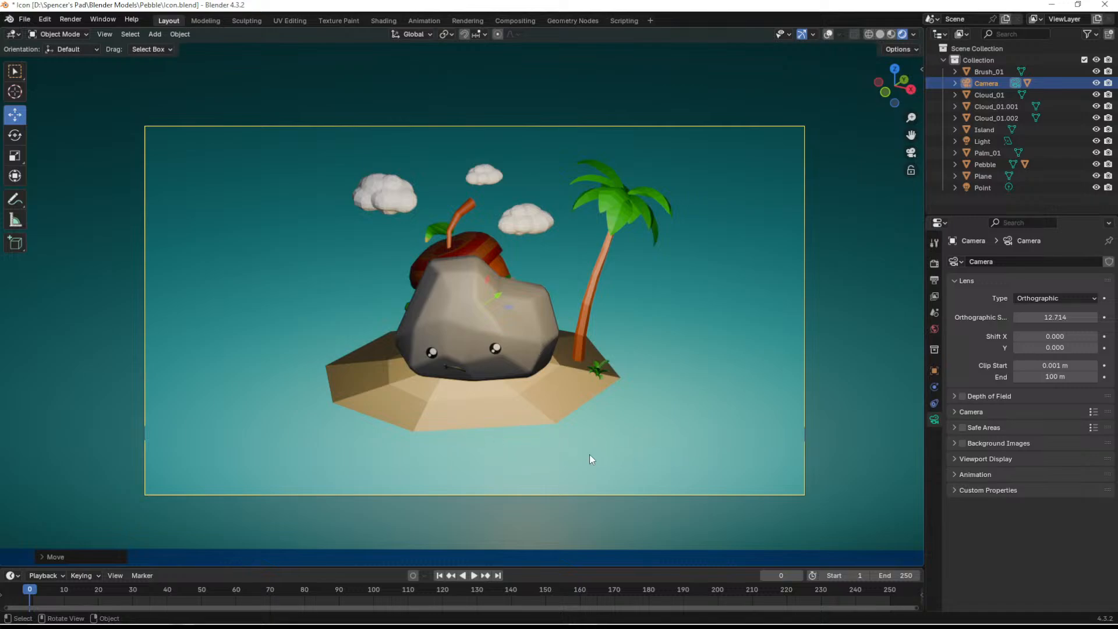
# - Expand the emission settings of the plane's Ocean material and copy its base color hex code, #34D9E7FF
pyautogui.click(709, 305)
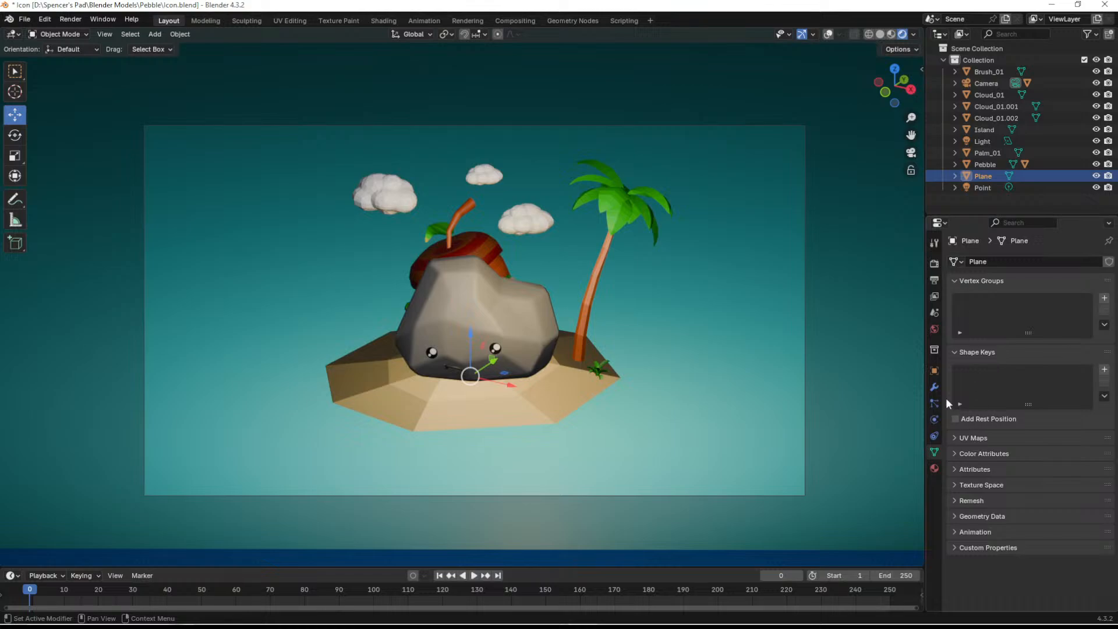
pyautogui.click(934, 469)
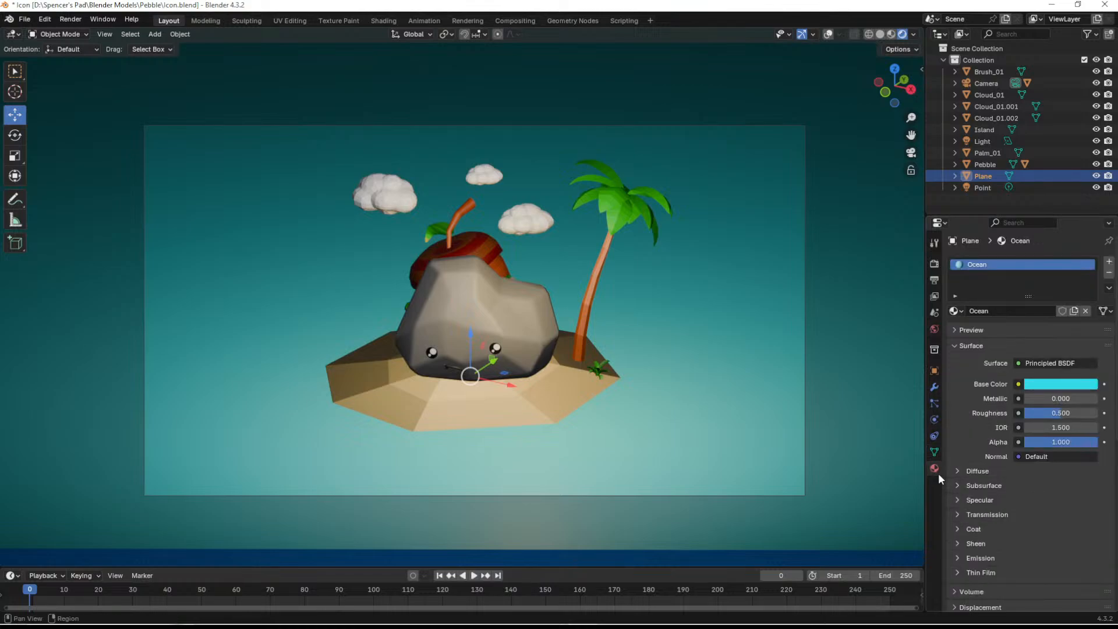
pyautogui.scroll(-3, 949, 480)
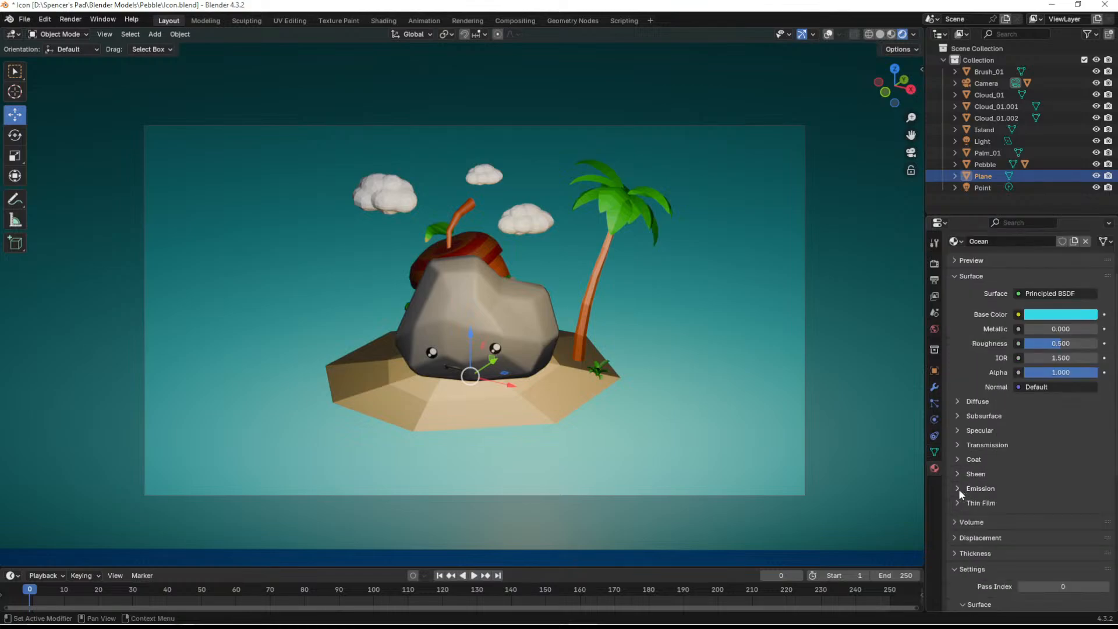
pyautogui.click(959, 488)
pyautogui.scroll(-2, 980, 500)
pyautogui.moveTo(1039, 471); pyautogui.dragTo(1057, 466)
pyautogui.click(1056, 459)
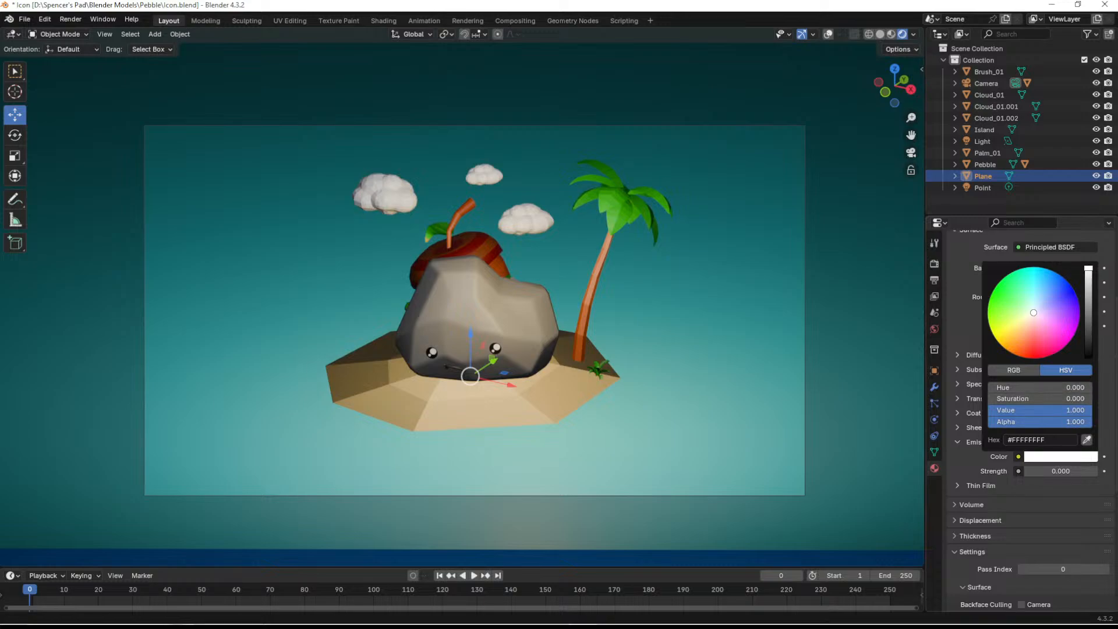
pyautogui.click(1061, 268)
pyautogui.click(1046, 251)
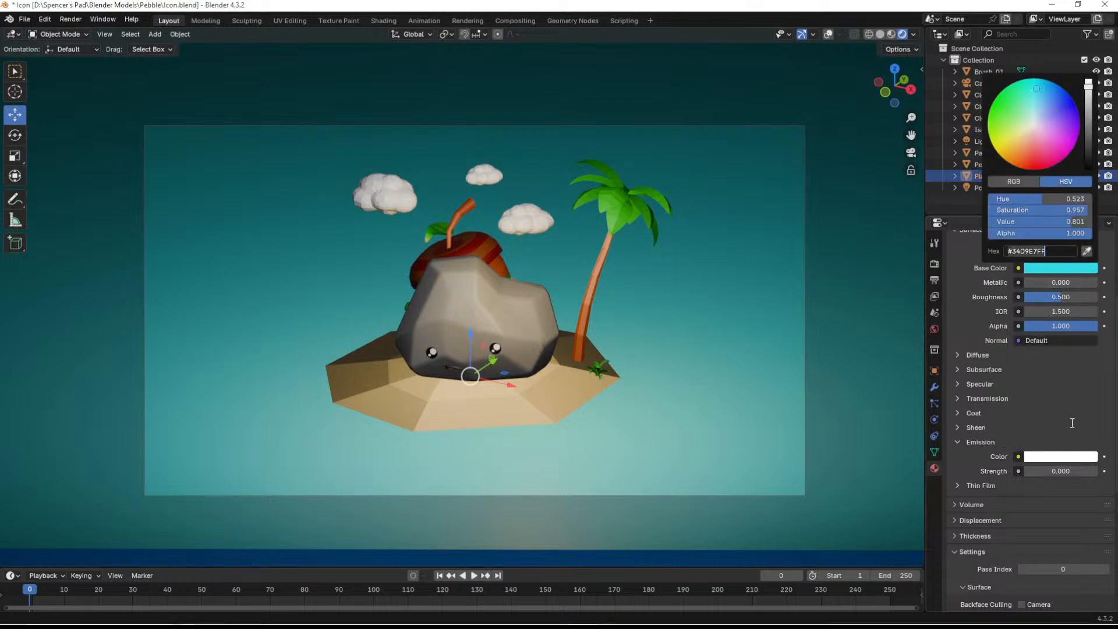
# - Paste #34D9E7FF as the Ocean material's emission color and set the emission strength to 0.100
pyautogui.click(1058, 458)
pyautogui.click(1054, 458)
pyautogui.click(1039, 439)
pyautogui.write('#34D9E7FF')
pyautogui.press('Return')
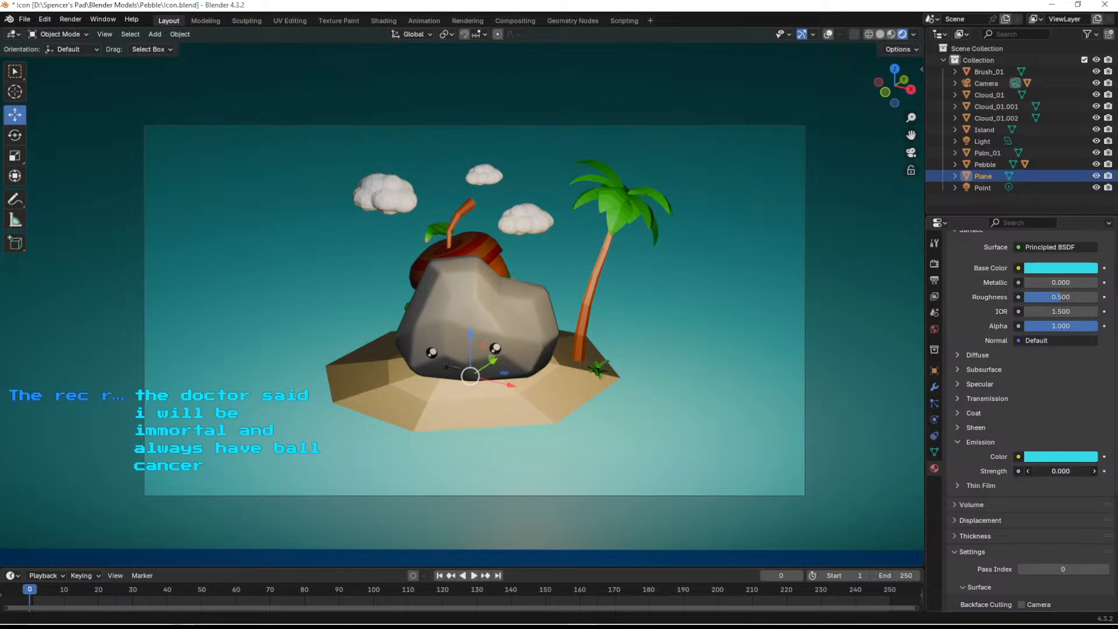
pyautogui.moveTo(1060, 471); pyautogui.dragTo(1066, 471)
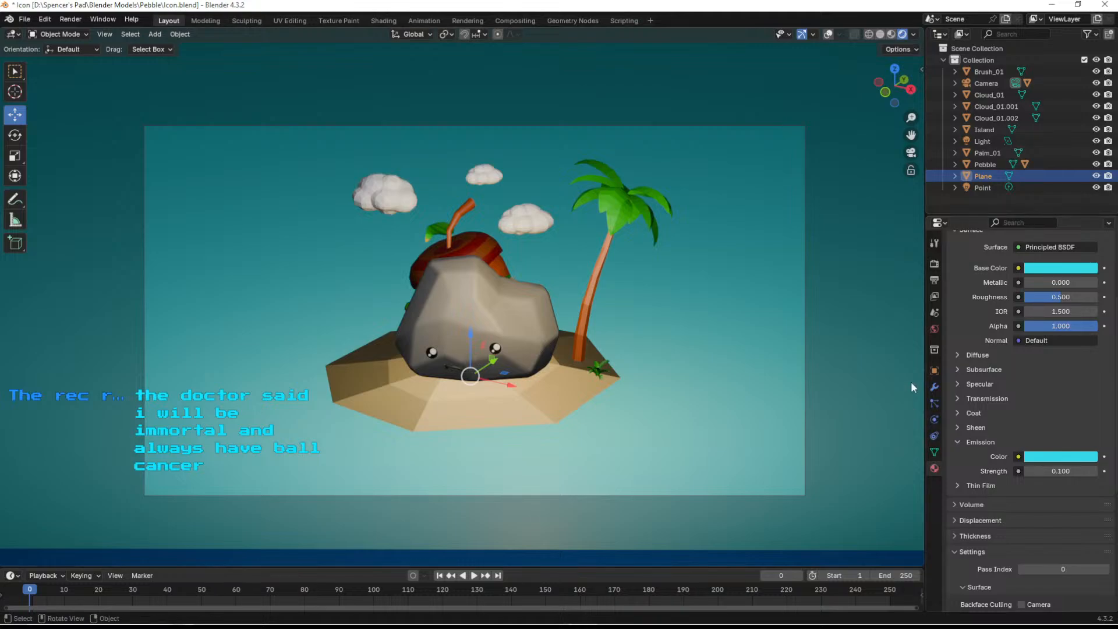
# - Look through the scene's render, output, view layer and world settings and the plane's properties and Ocean material for rendering options
pyautogui.click(933, 263)
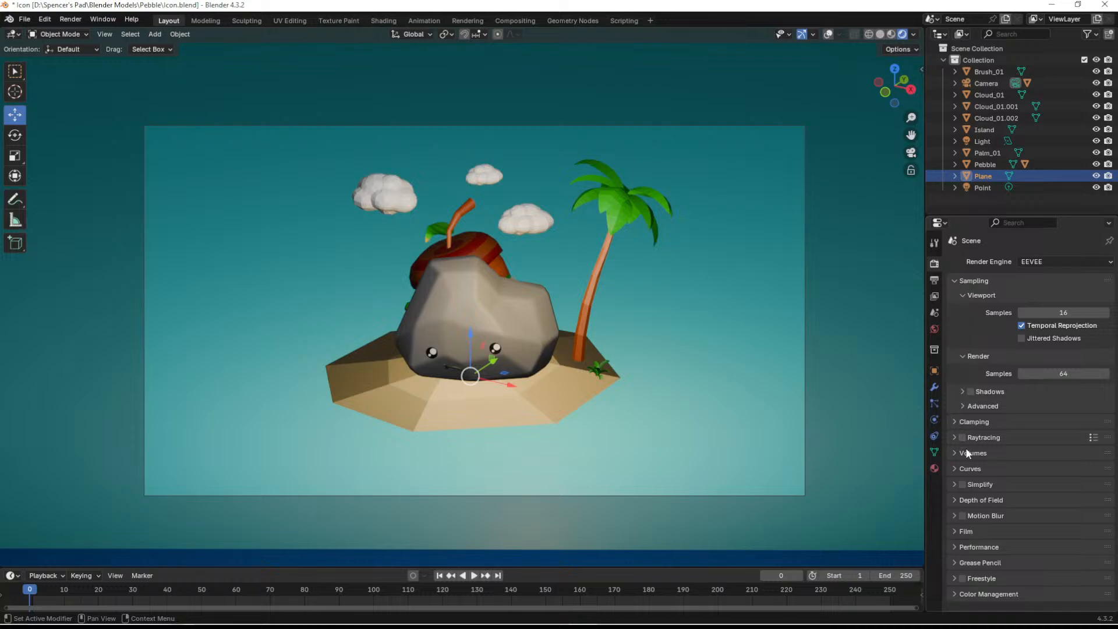
pyautogui.click(934, 280)
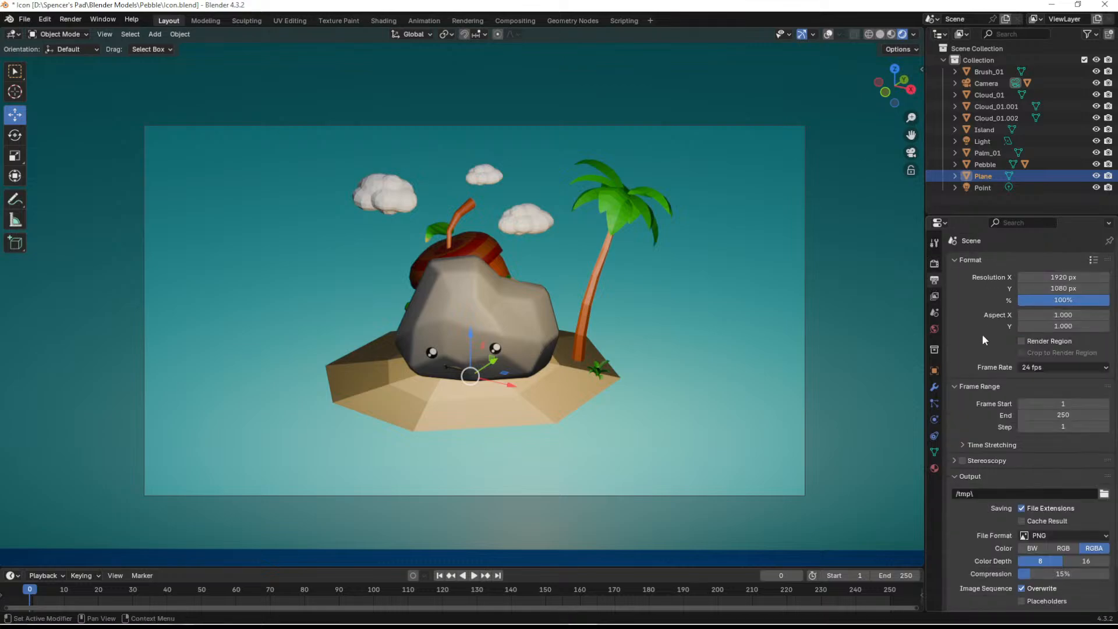
pyautogui.scroll(-2, 987, 488)
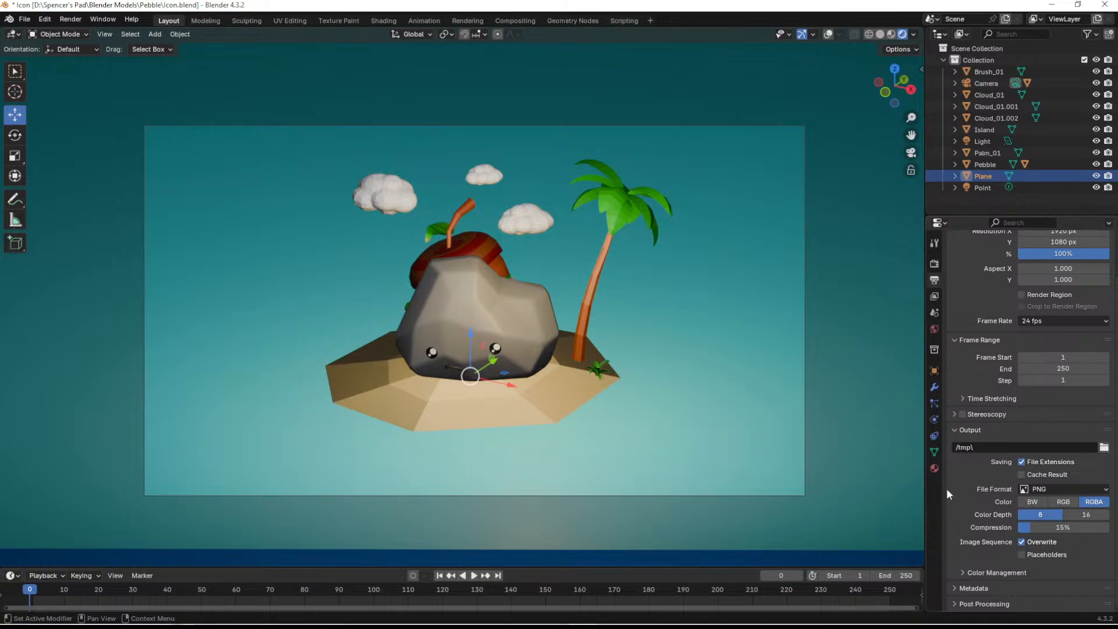
pyautogui.click(935, 297)
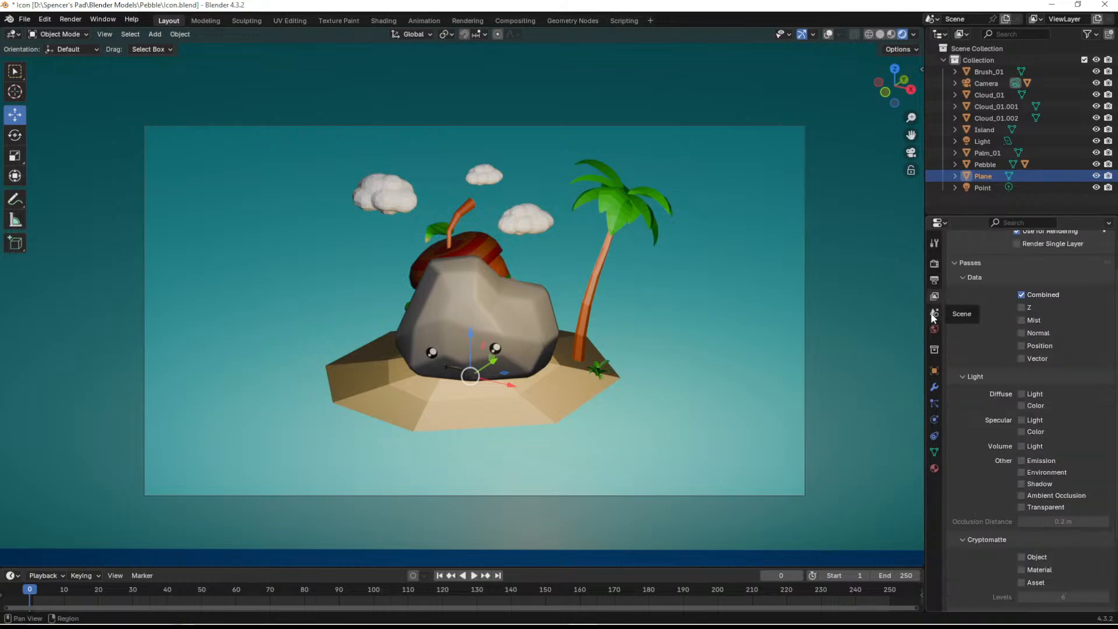
pyautogui.click(933, 317)
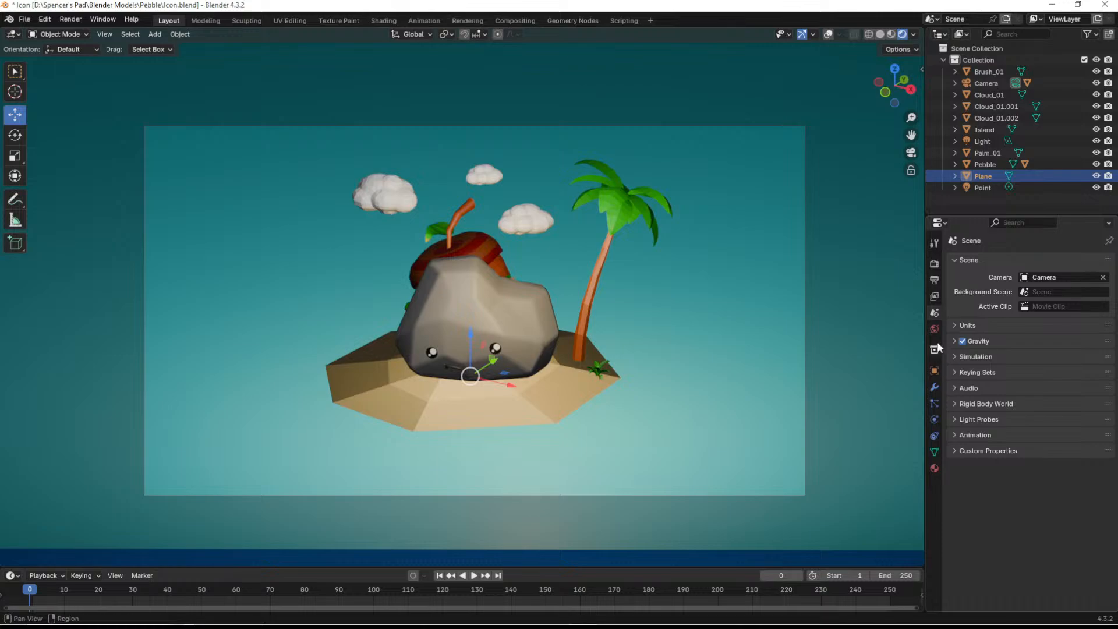
pyautogui.click(933, 329)
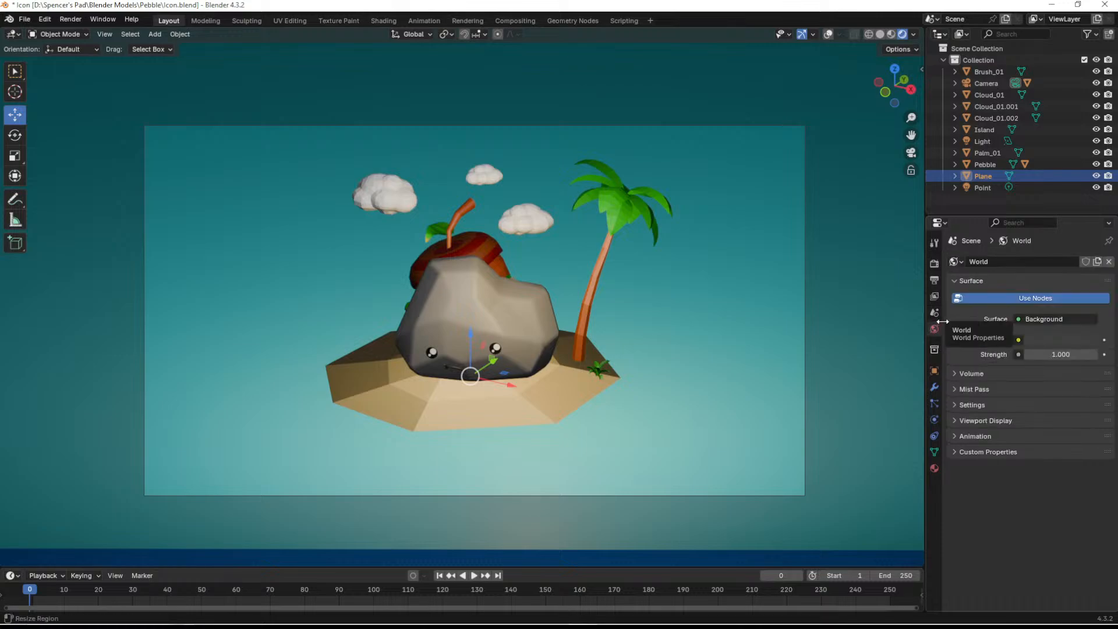
pyautogui.click(934, 349)
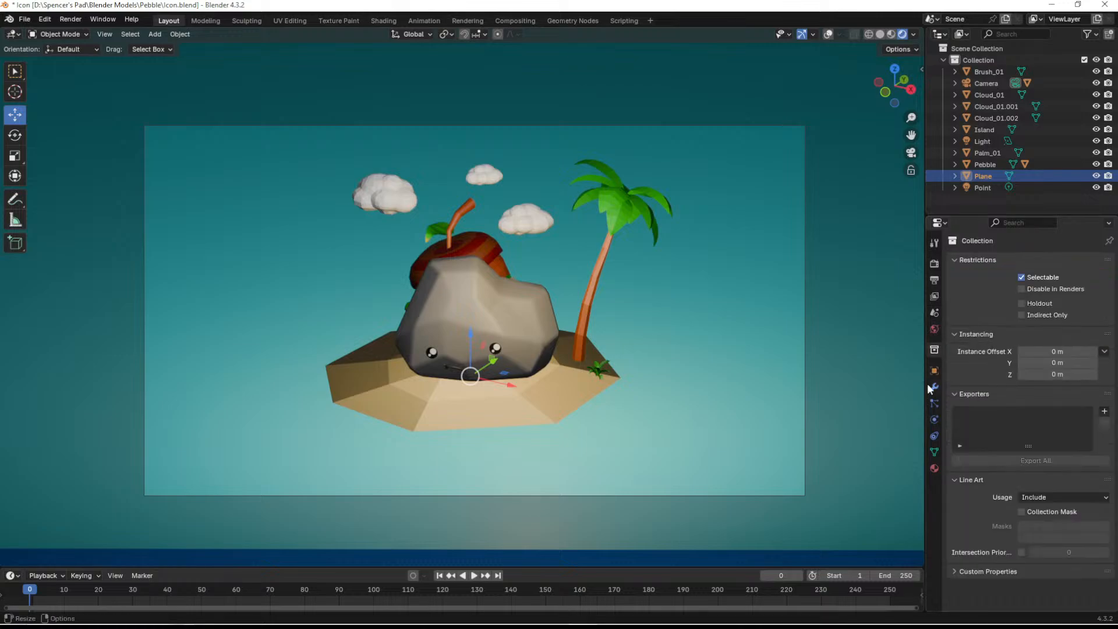
pyautogui.click(934, 369)
pyautogui.click(934, 387)
pyautogui.click(935, 403)
pyautogui.click(933, 419)
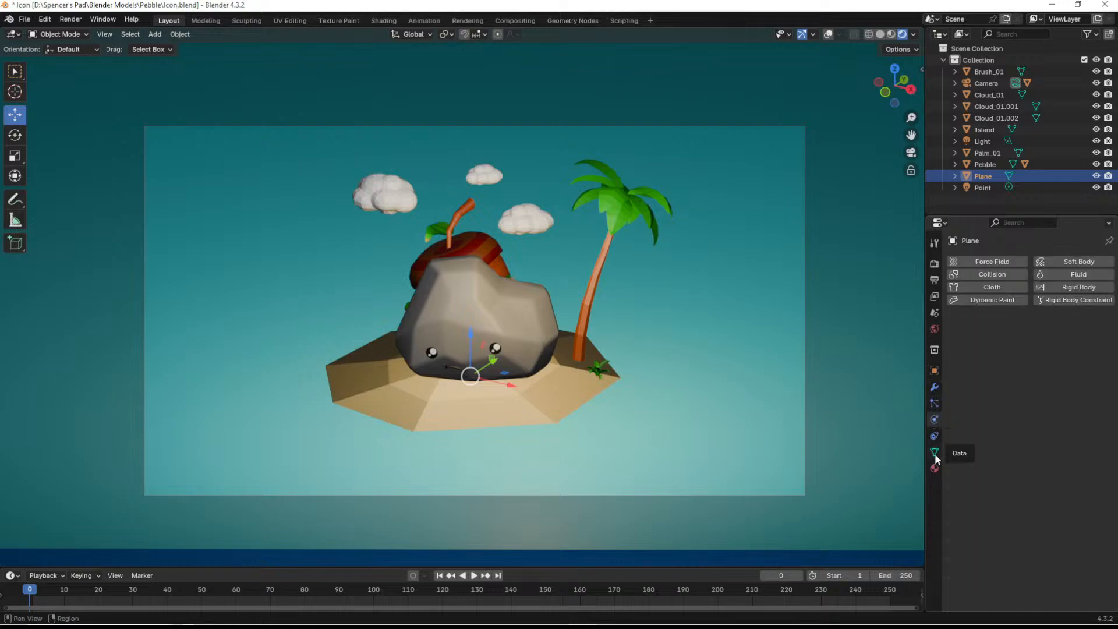
pyautogui.click(934, 469)
pyautogui.scroll(-6, 1014, 418)
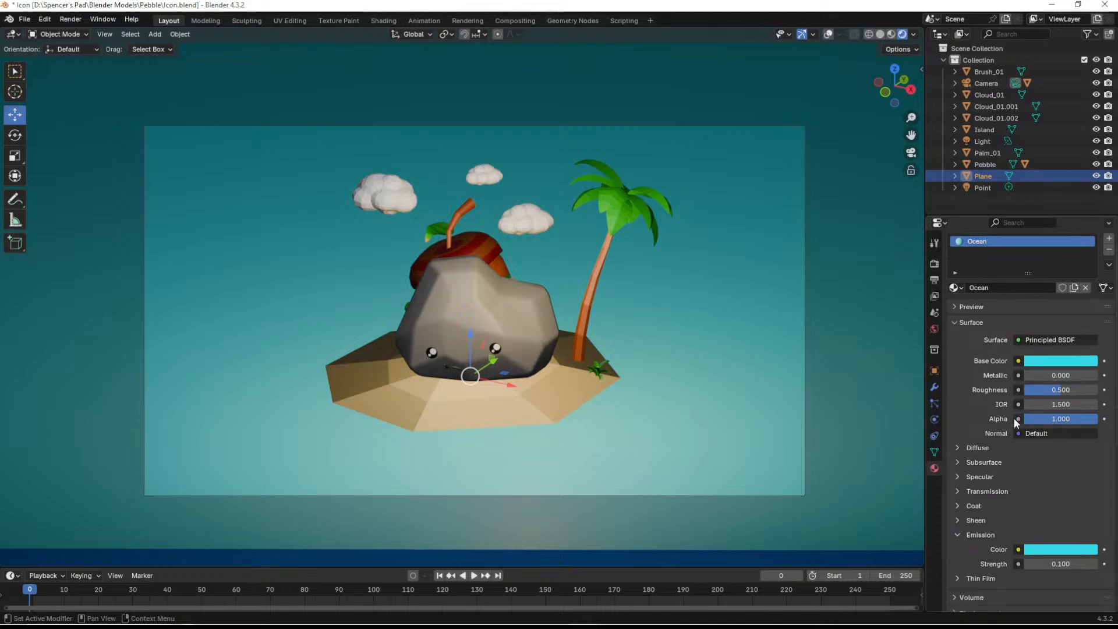
pyautogui.scroll(-5, 1015, 425)
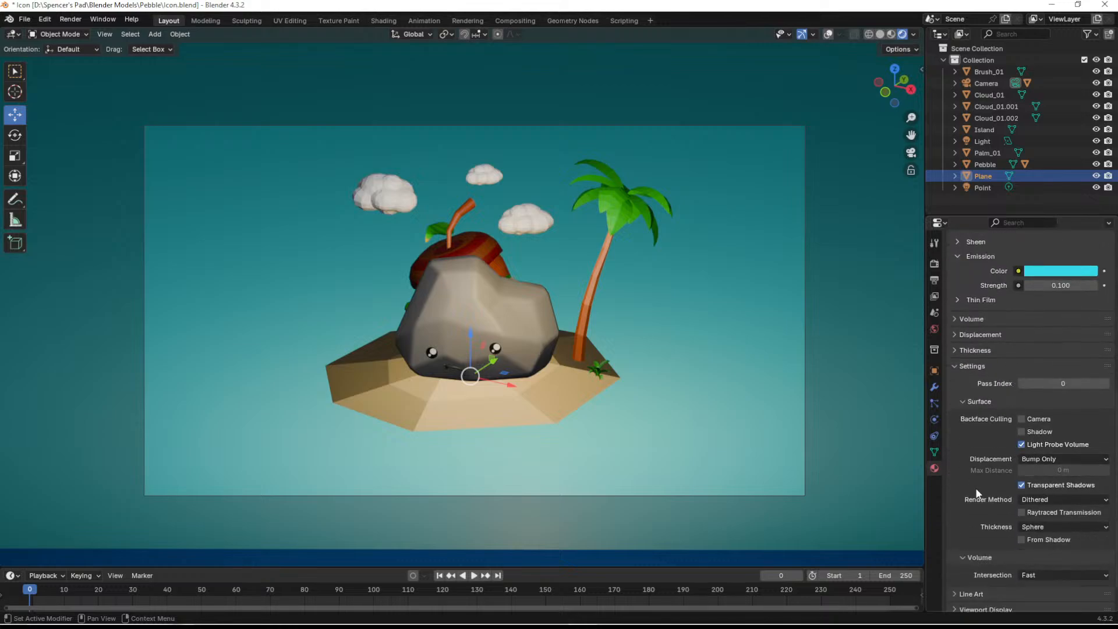
pyautogui.scroll(-1, 970, 509)
pyautogui.scroll(12, 984, 512)
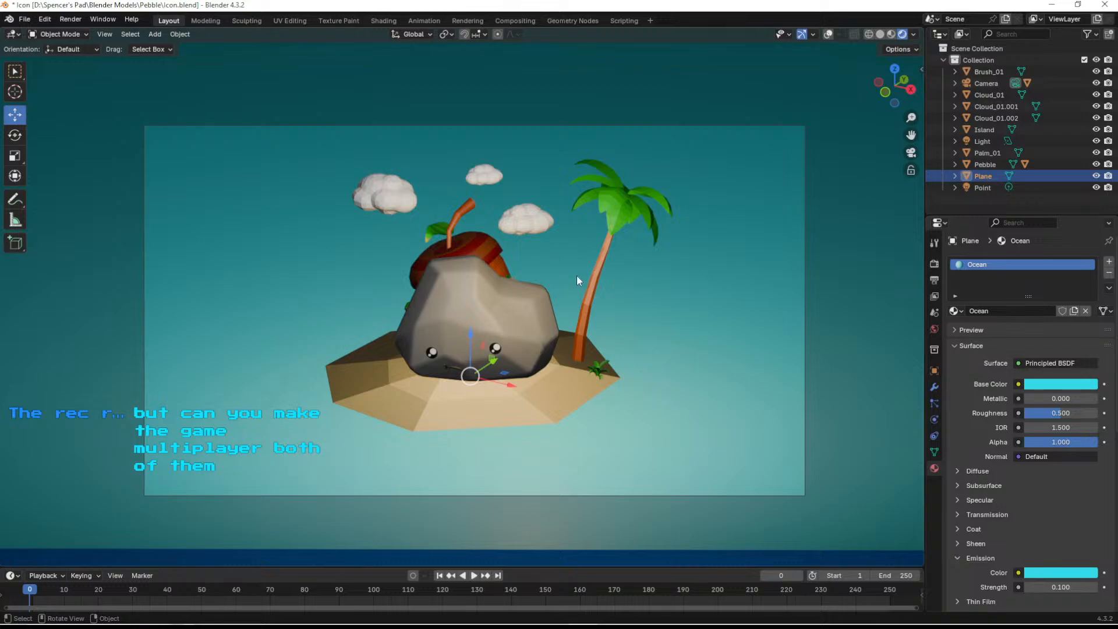
# - Deselect the plane and render a still image of the island scene through the camera
pyautogui.click(966, 202)
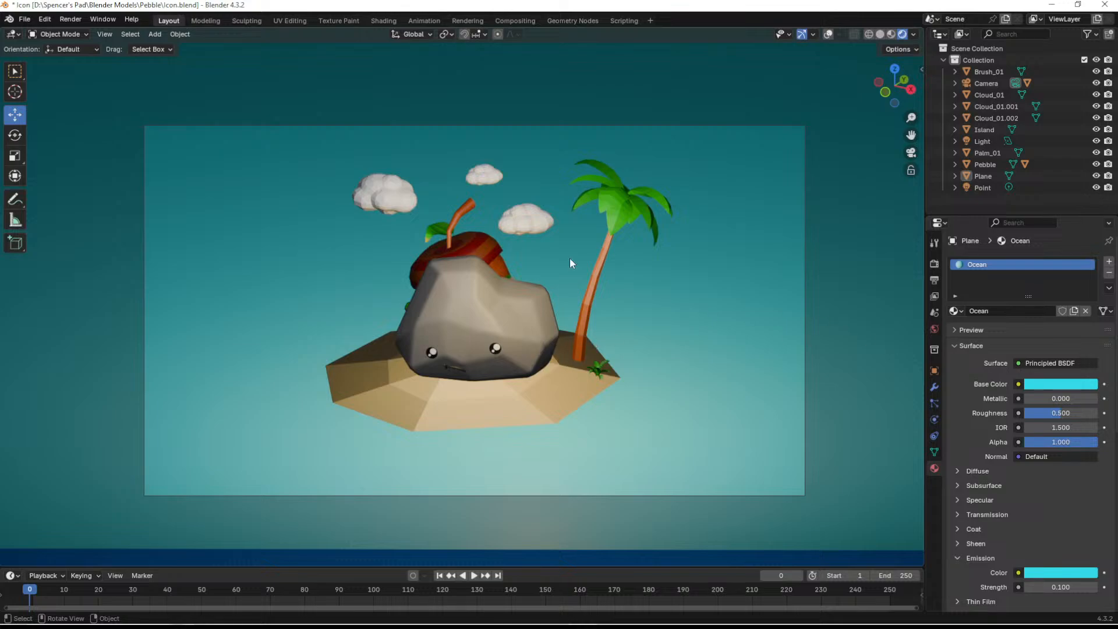
pyautogui.scroll(-5, 537, 398)
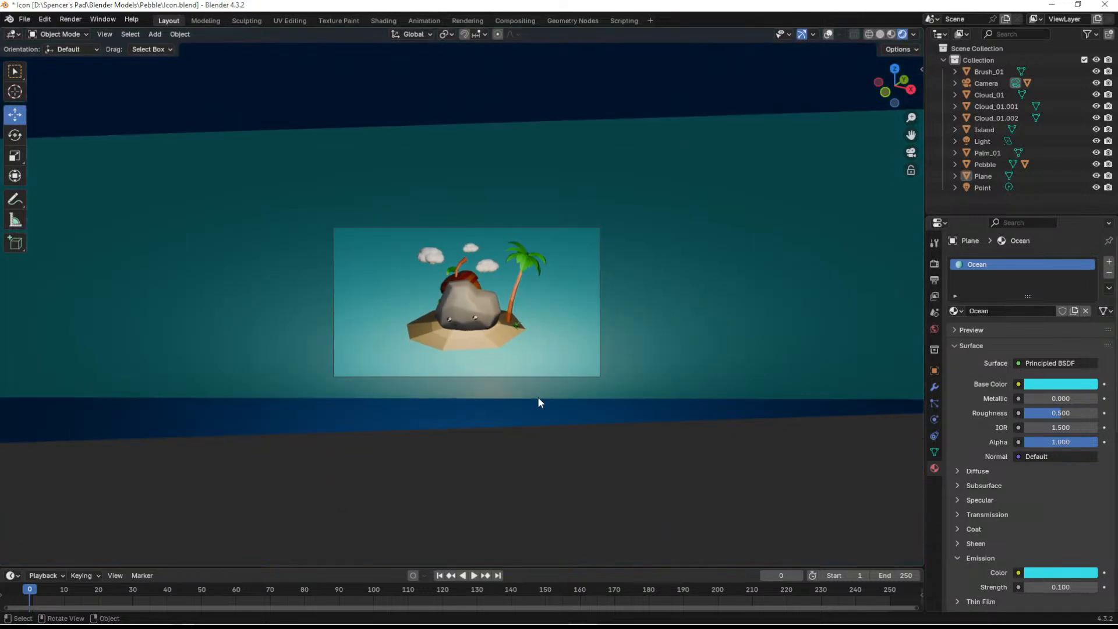
pyautogui.scroll(5, 524, 373)
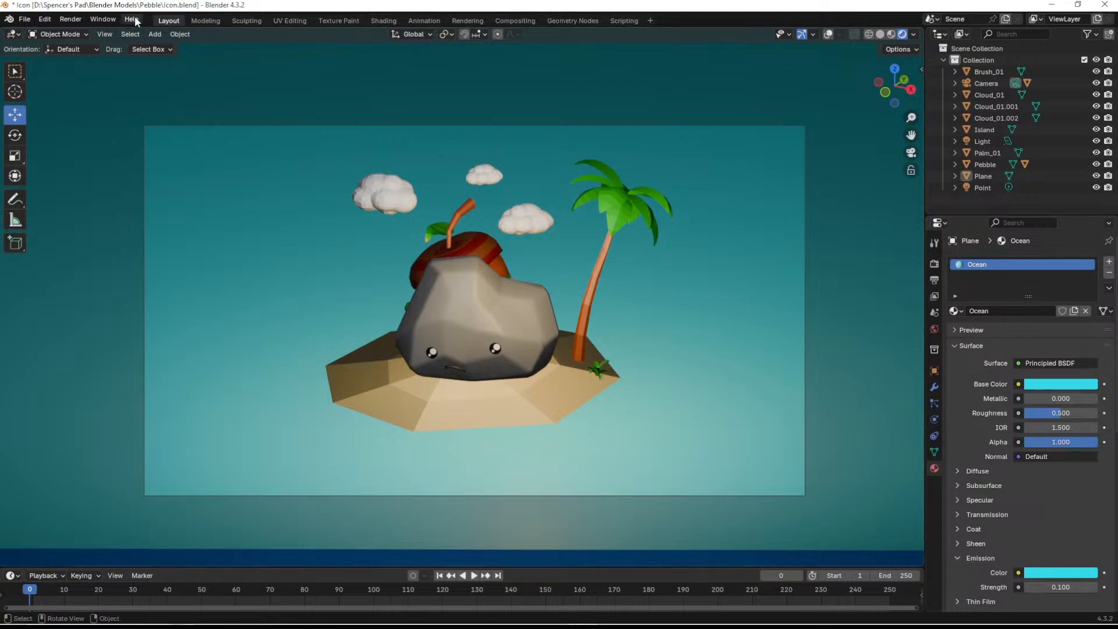
pyautogui.click(70, 19)
pyautogui.click(80, 33)
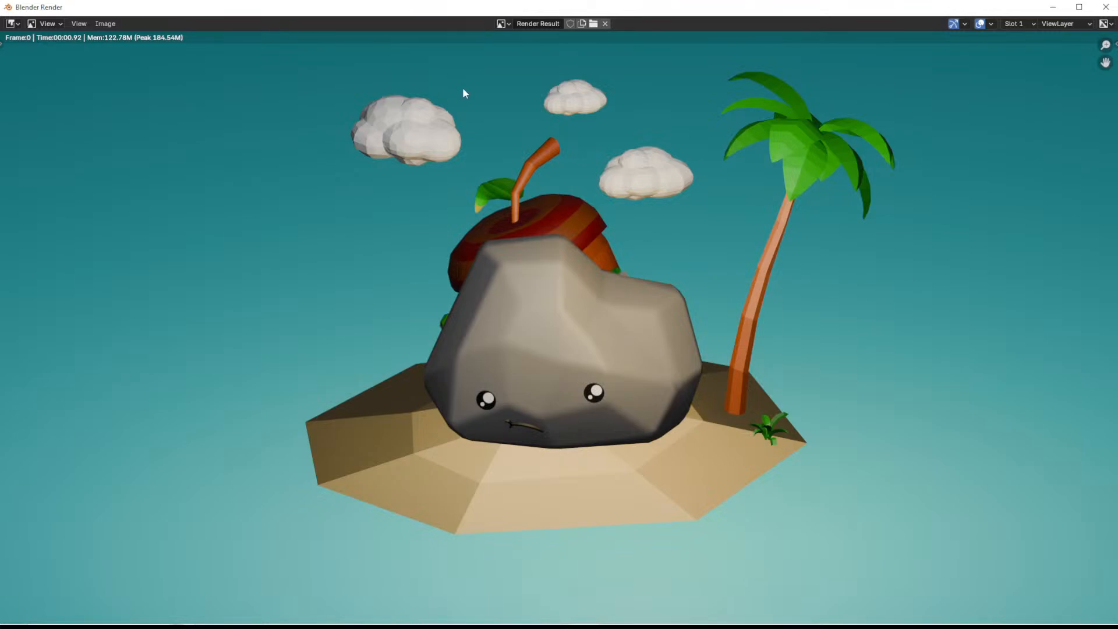
# - Examine the render result up close and as a whole, checking the pebble, clouds and island framing, and close it
pyautogui.scroll(-4, 686, 312)
pyautogui.scroll(3, 686, 312)
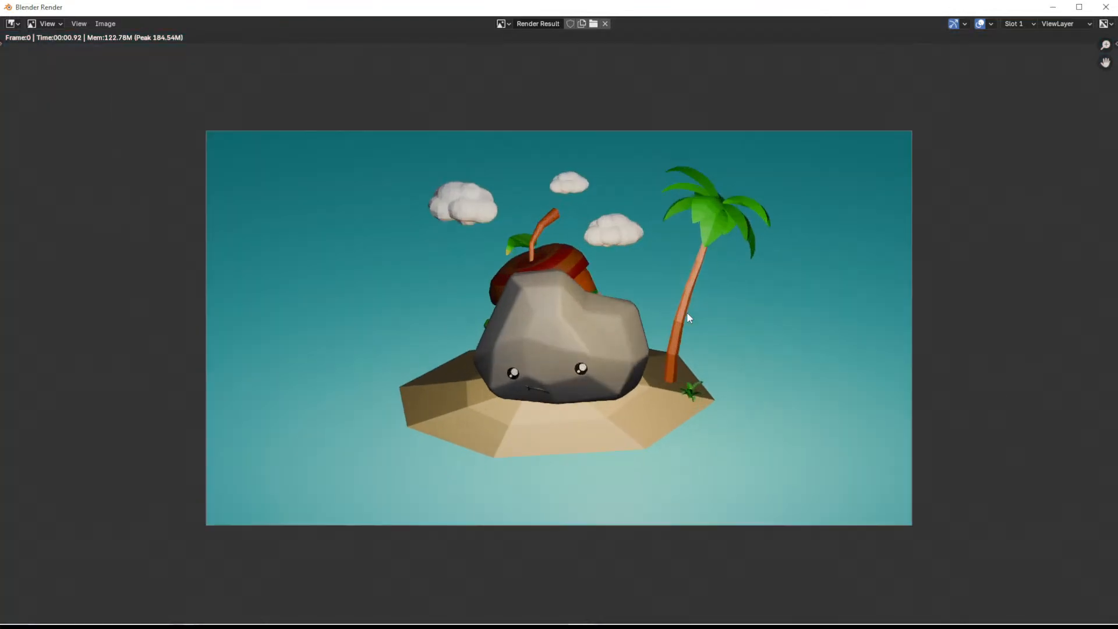
pyautogui.scroll(2, 682, 310)
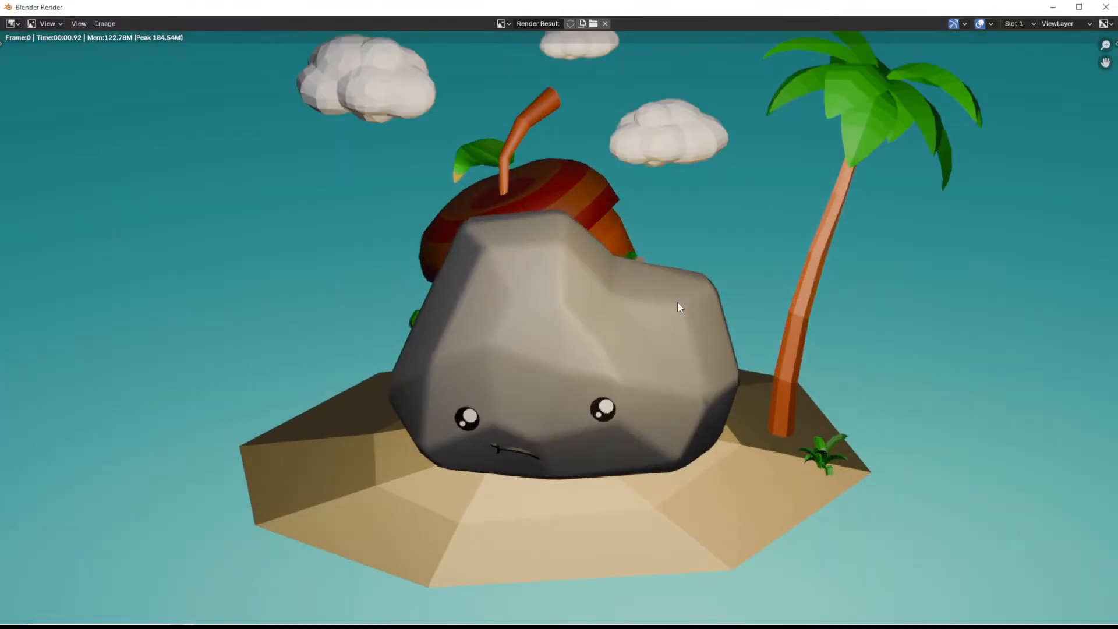
pyautogui.scroll(-2, 677, 307)
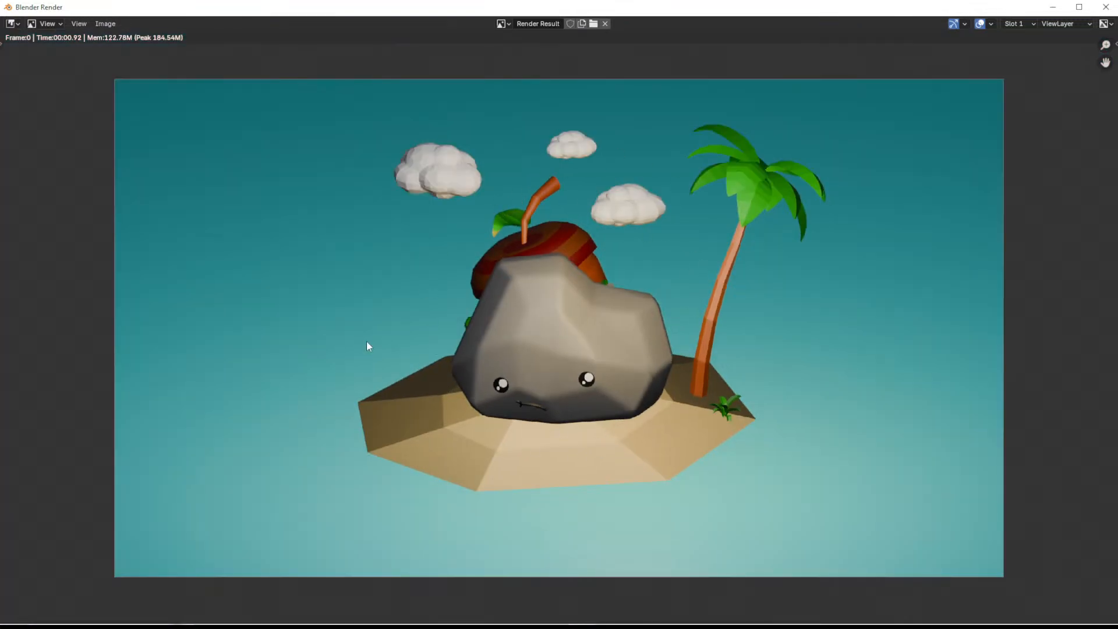
pyautogui.scroll(-1, 684, 337)
pyautogui.scroll(-1, 683, 331)
pyautogui.scroll(1, 681, 344)
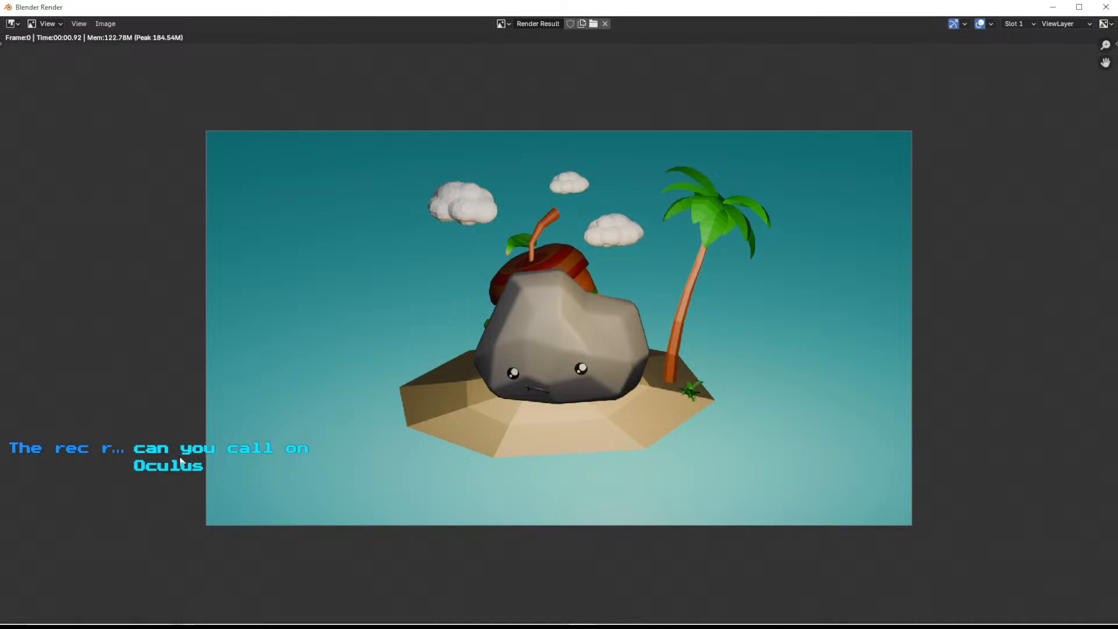
pyautogui.click(1105, 6)
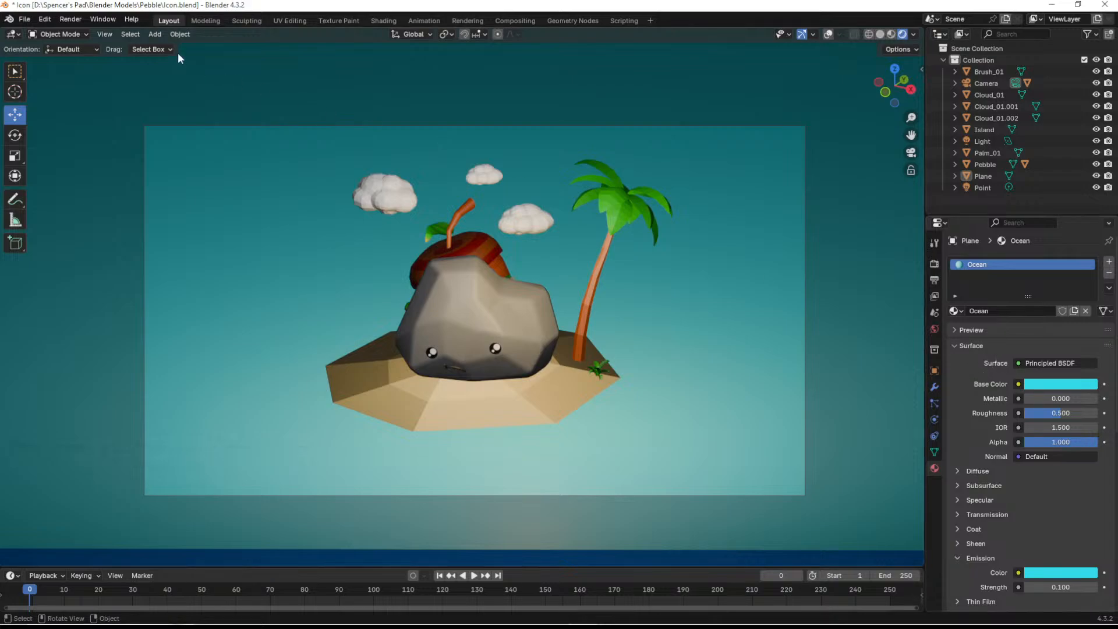
# - Render the still image again, bring up the Save As options for the result, and close the render window
pyautogui.click(70, 19)
pyautogui.click(75, 33)
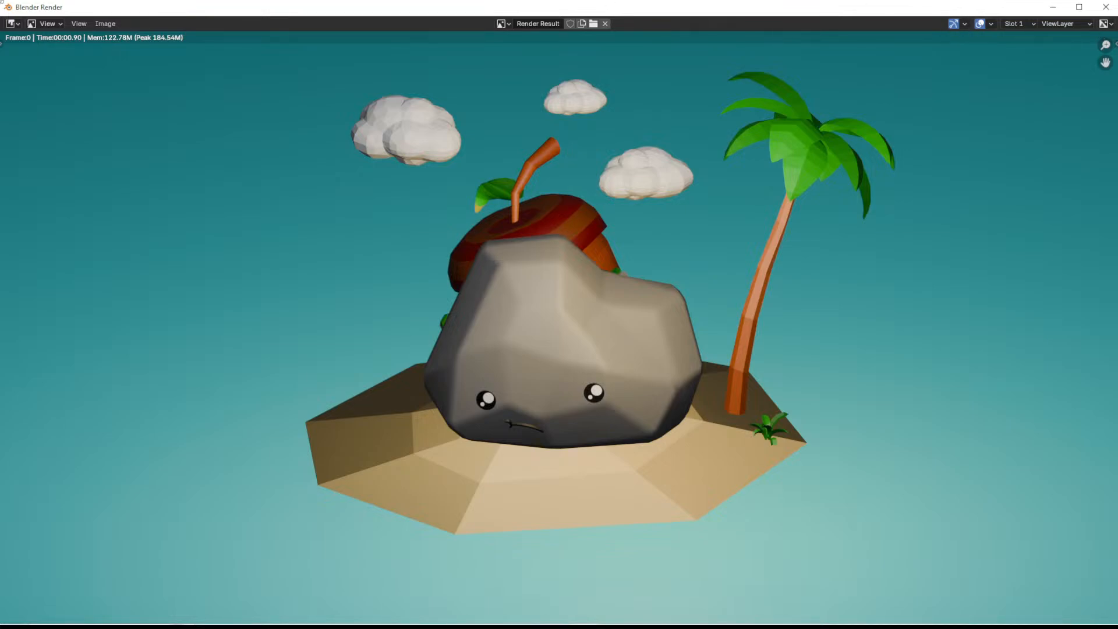
pyautogui.click(106, 23)
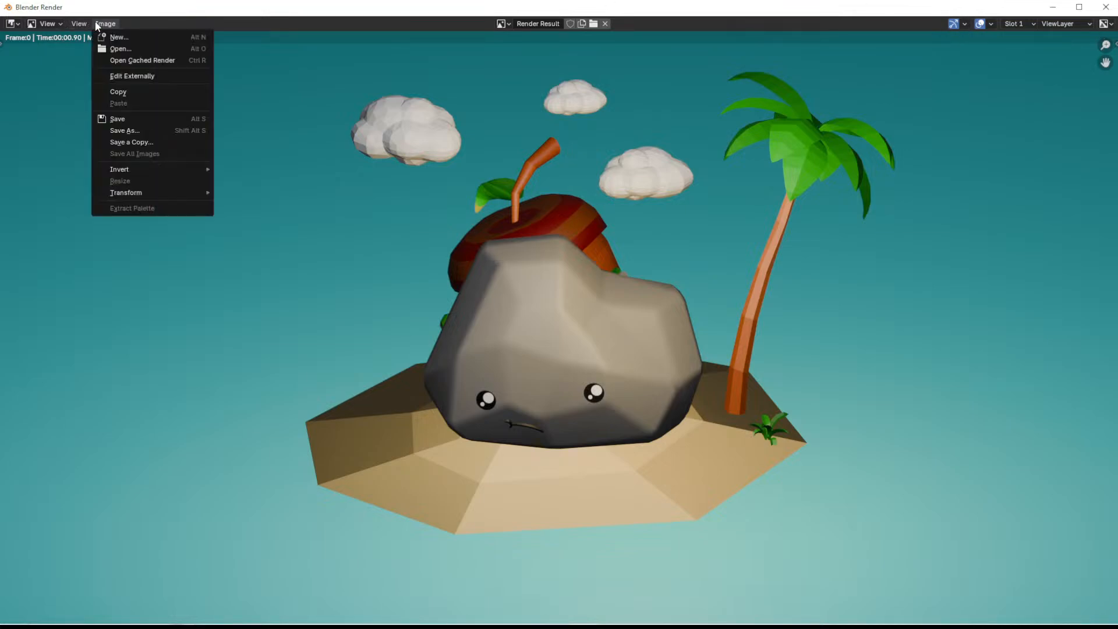
pyautogui.click(146, 129)
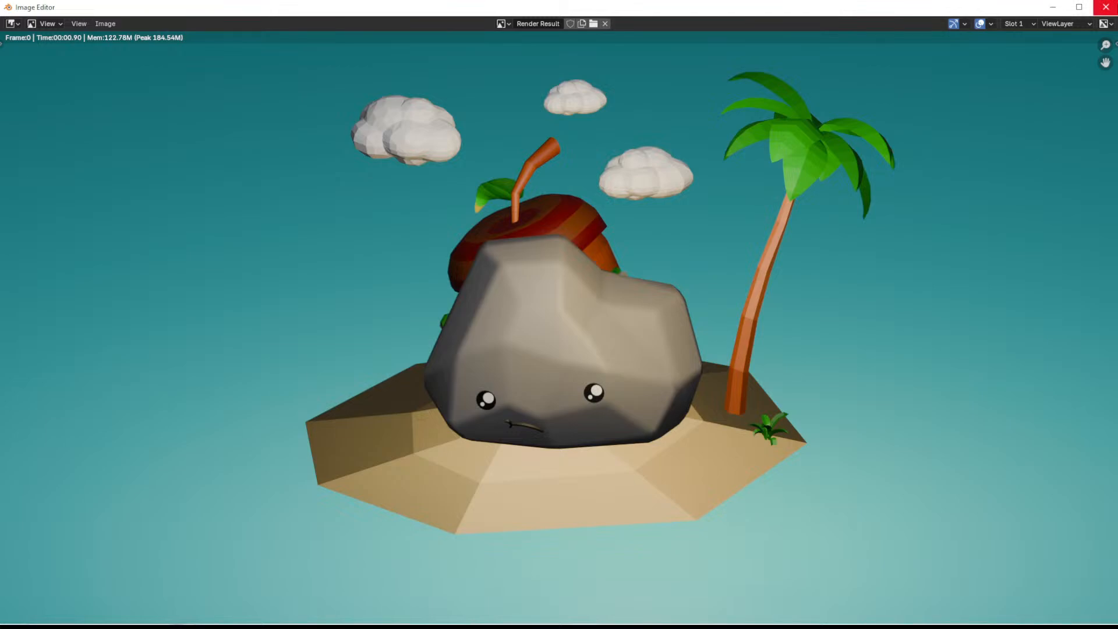
pyautogui.click(1105, 7)
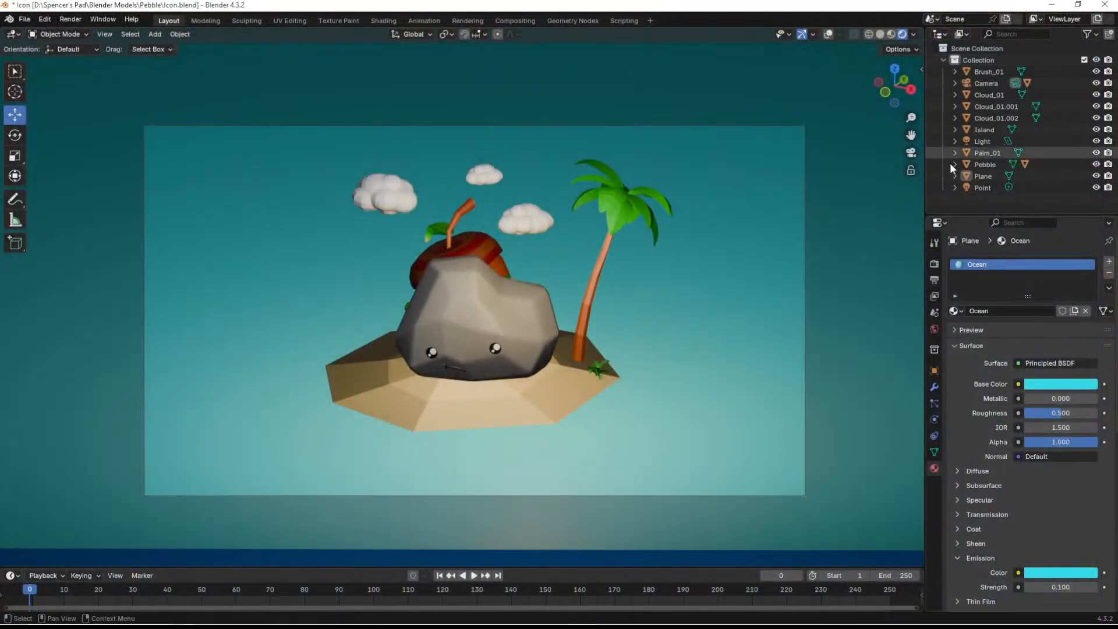
# - Select the camera and set the EEVEE viewport samples to 18
pyautogui.click(987, 83)
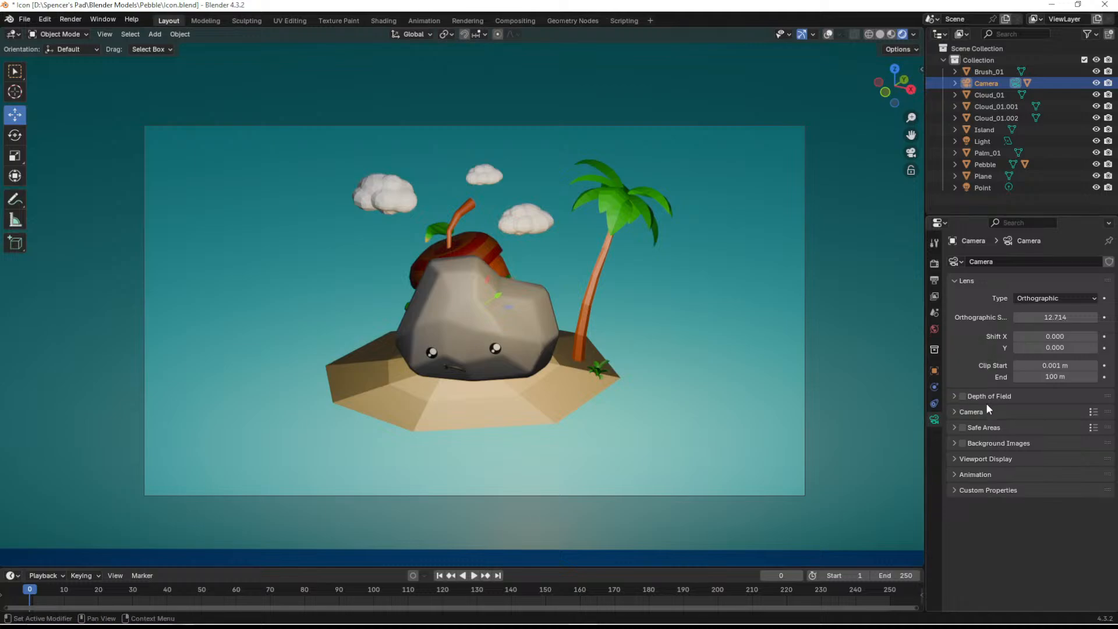
pyautogui.click(934, 265)
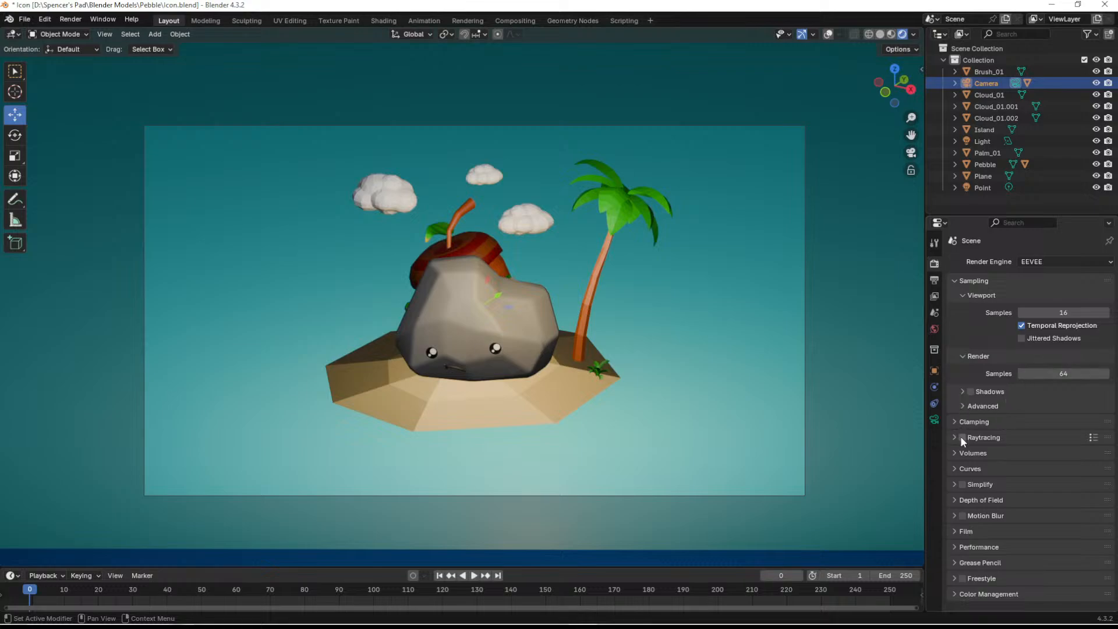
pyautogui.click(1059, 312)
pyautogui.write('18')
pyautogui.press('Return')
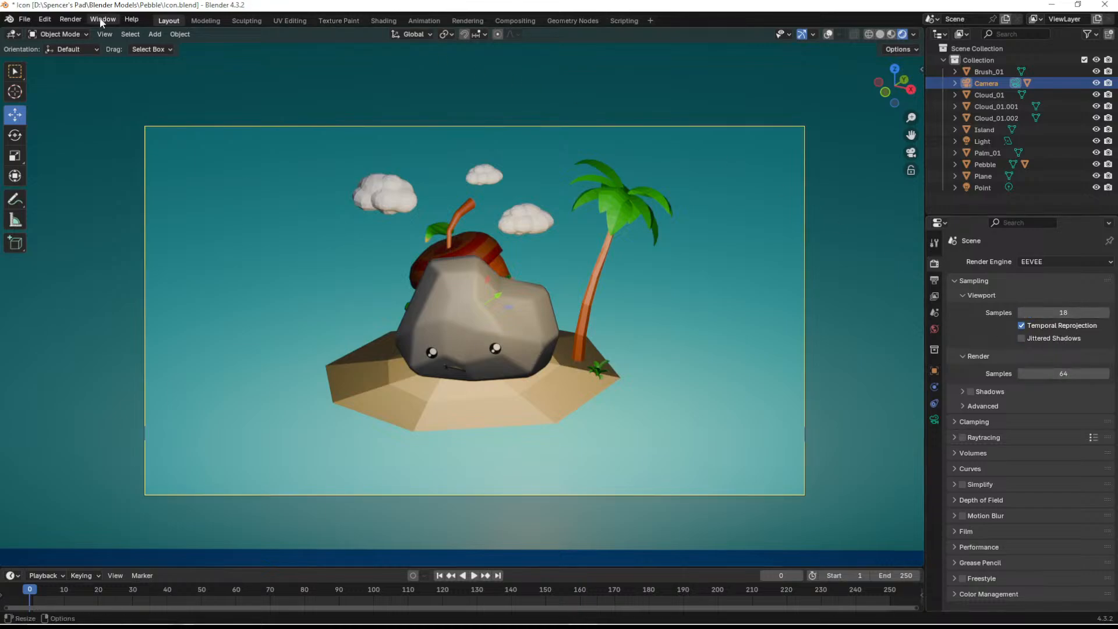
# - Render the scene with the changed sampling, check the PNG options for saving a copy, and close without saving
pyautogui.click(70, 19)
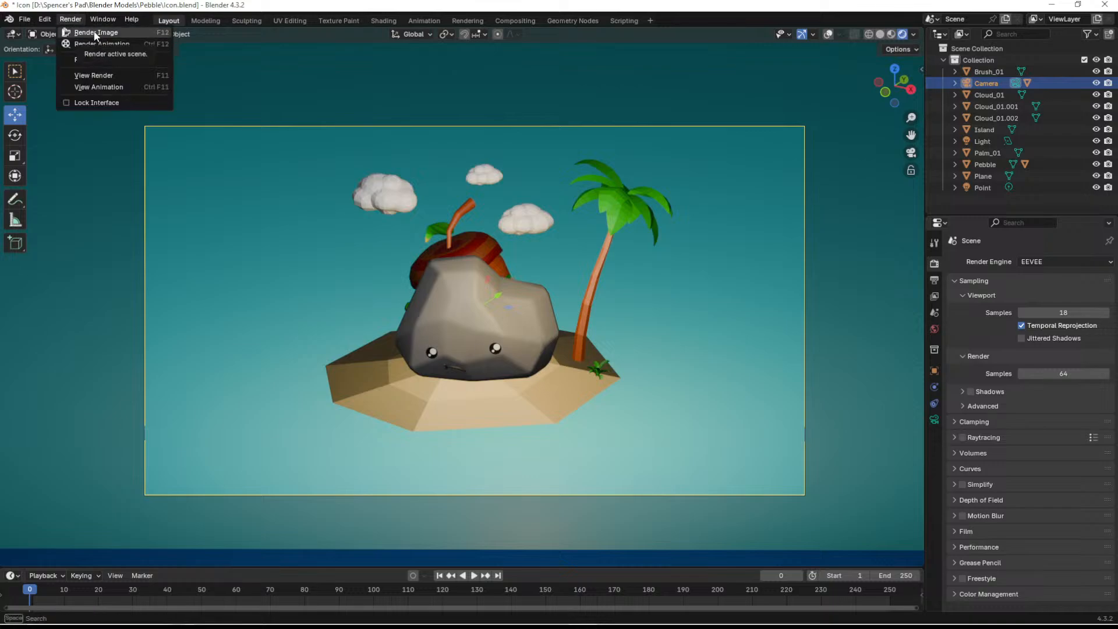
pyautogui.click(94, 32)
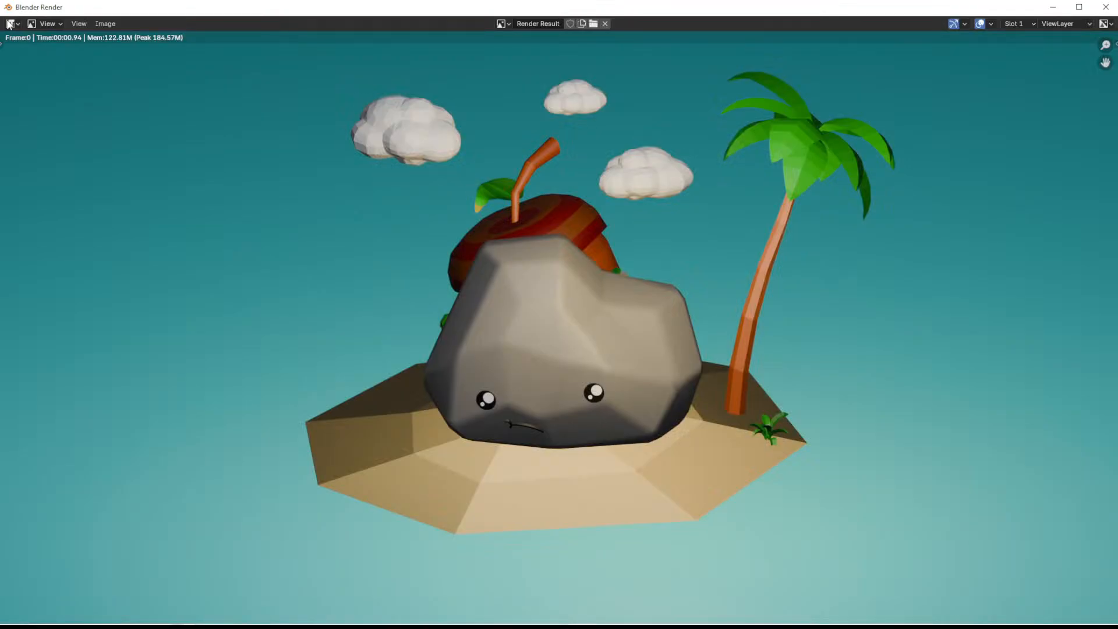
pyautogui.click(17, 24)
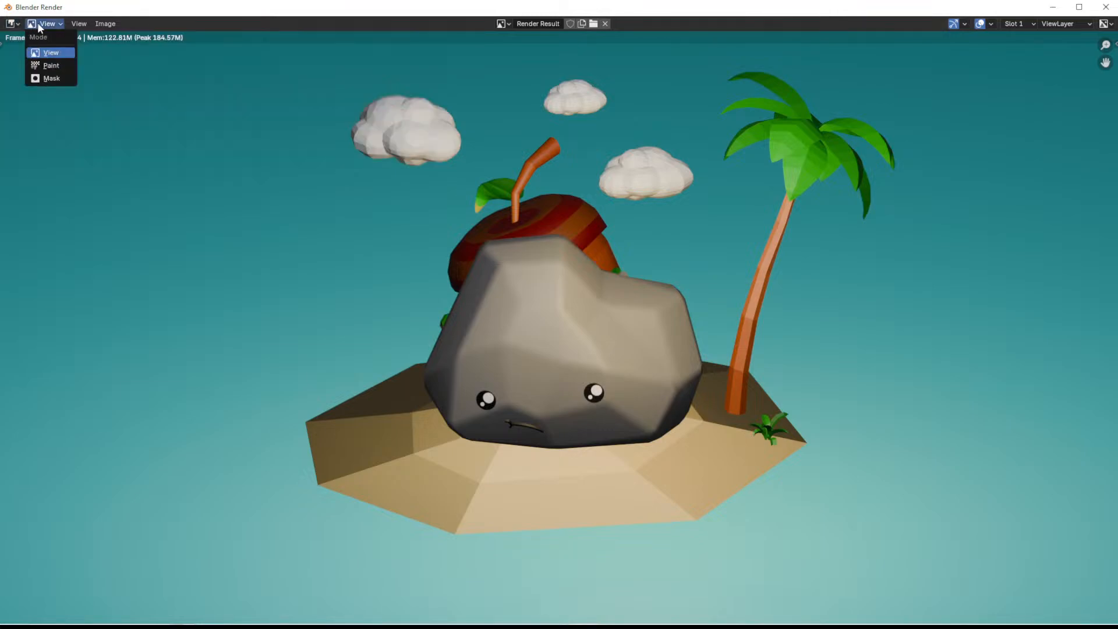
pyautogui.moveTo(72, 25)
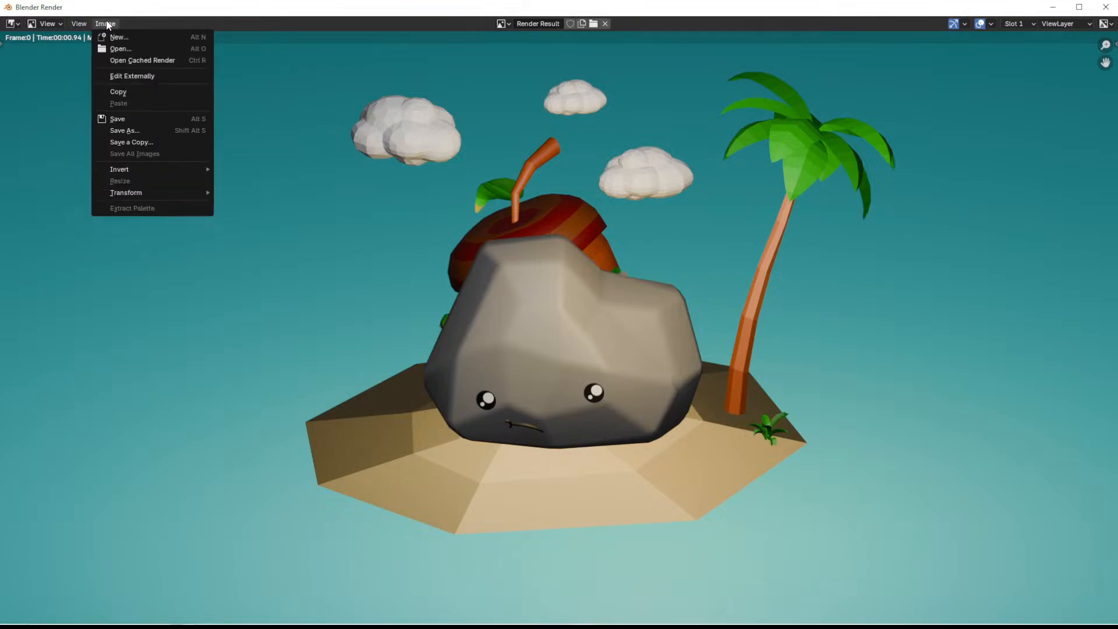
pyautogui.click(140, 139)
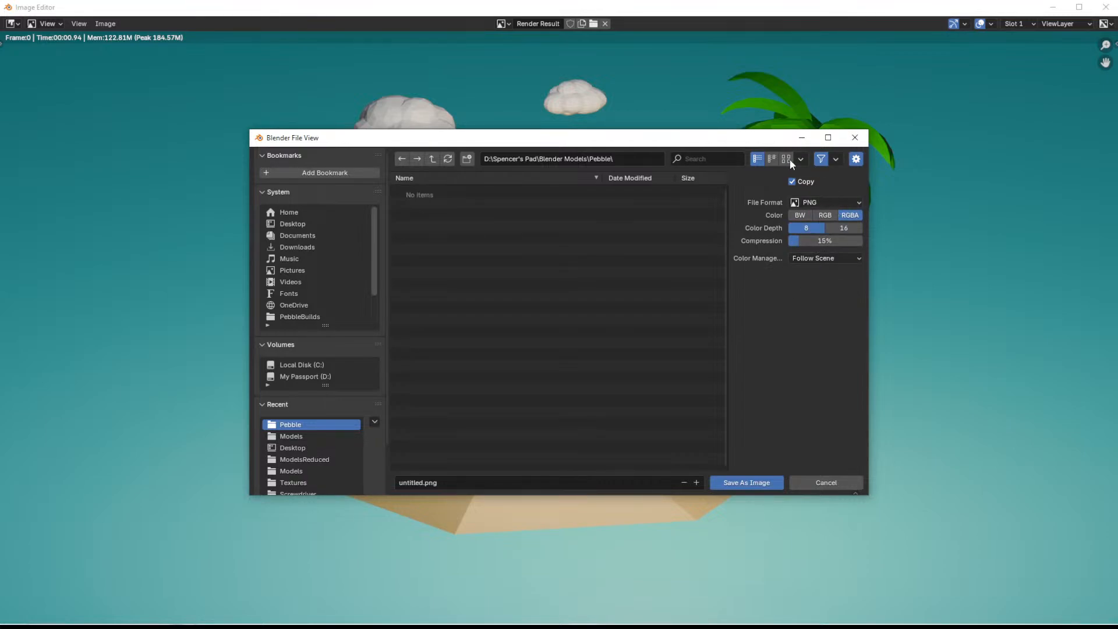
pyautogui.click(854, 138)
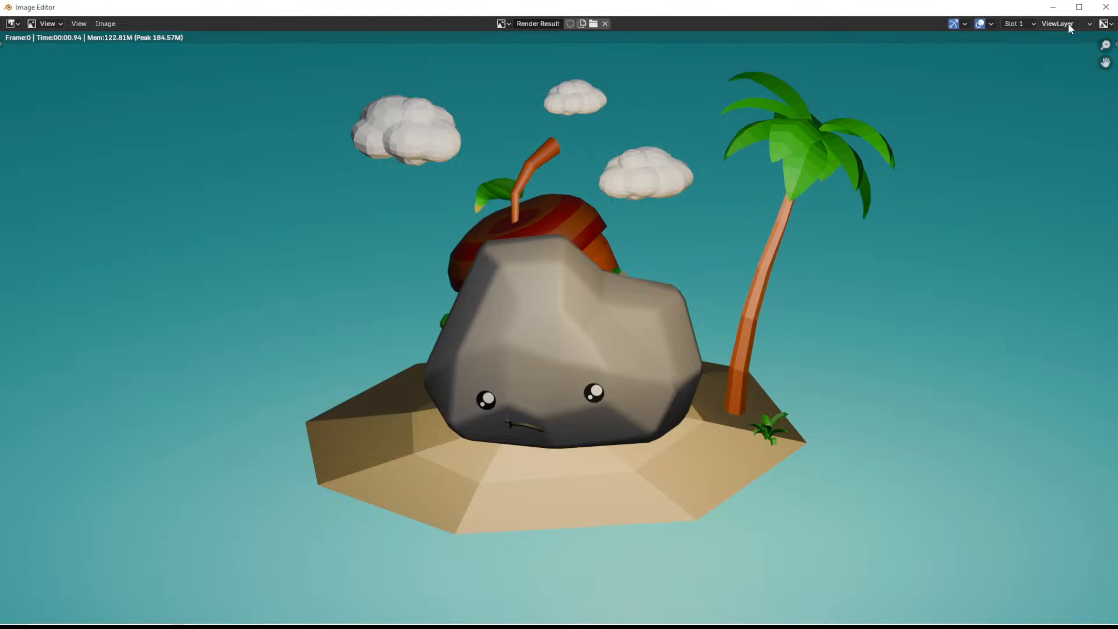
pyautogui.click(1106, 7)
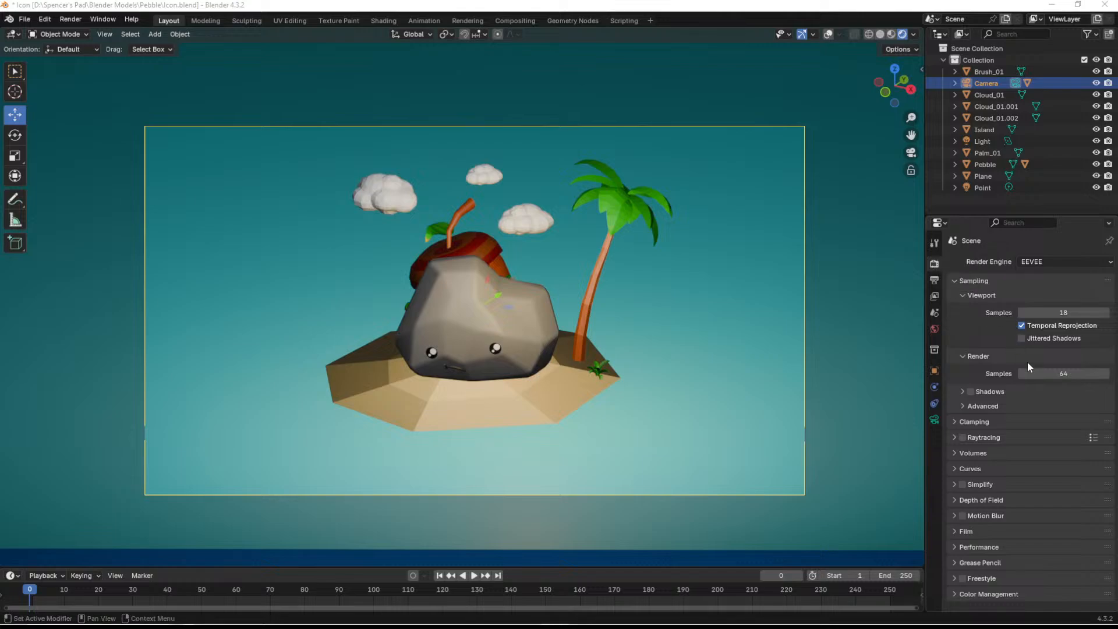
# - Render the island scene's still image once more with the current settings
pyautogui.click(70, 19)
pyautogui.click(83, 33)
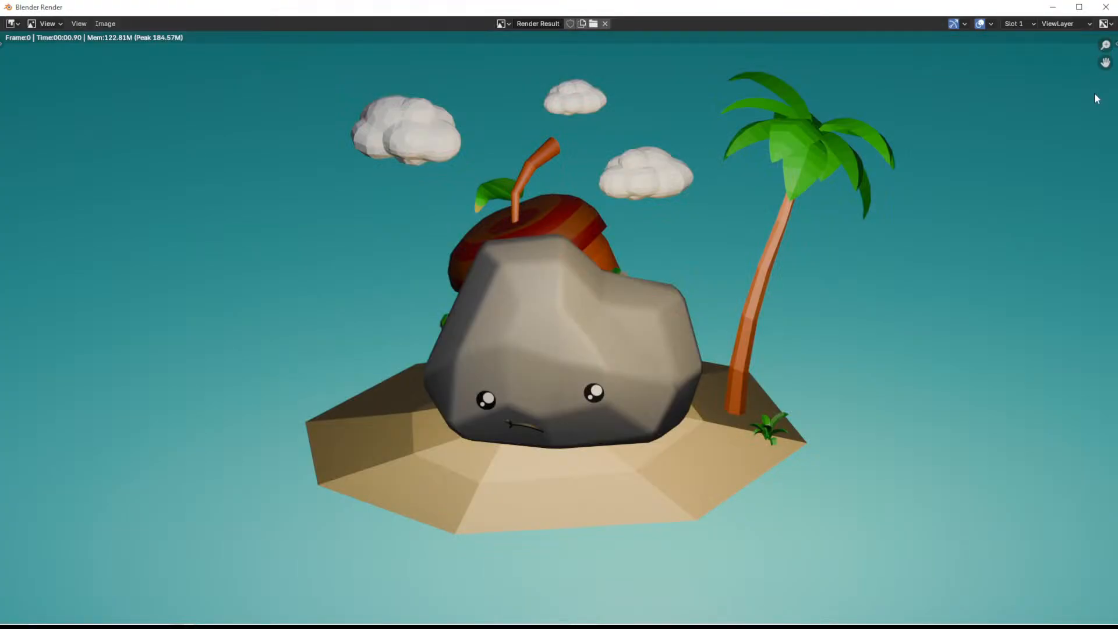
# - Close the previous render result and render the island scene as a still image again
pyautogui.click(1105, 7)
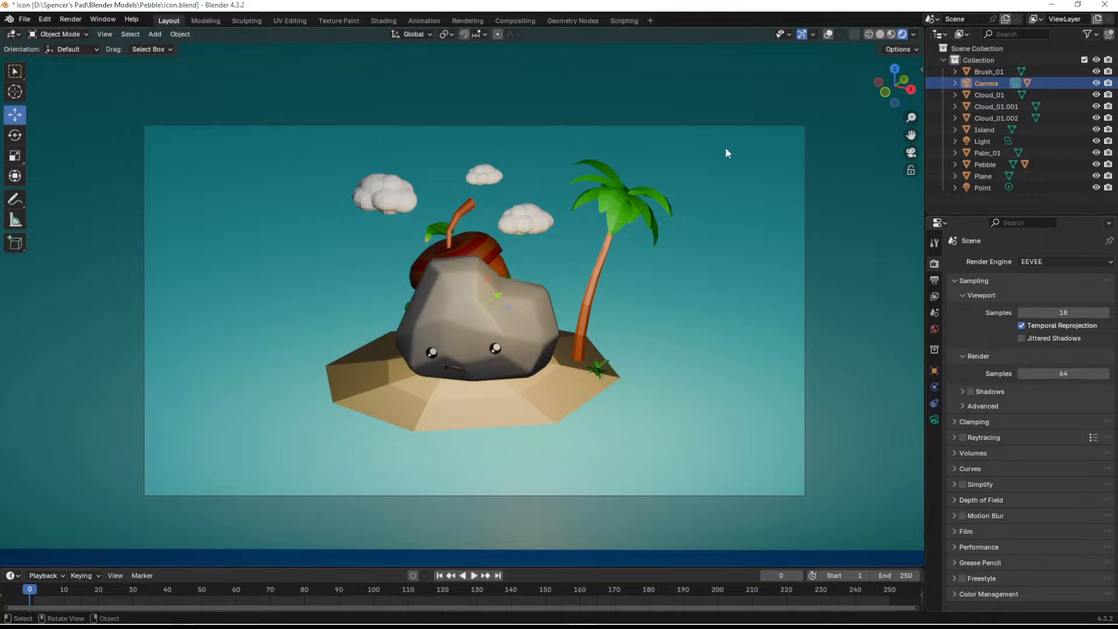
pyautogui.click(23, 20)
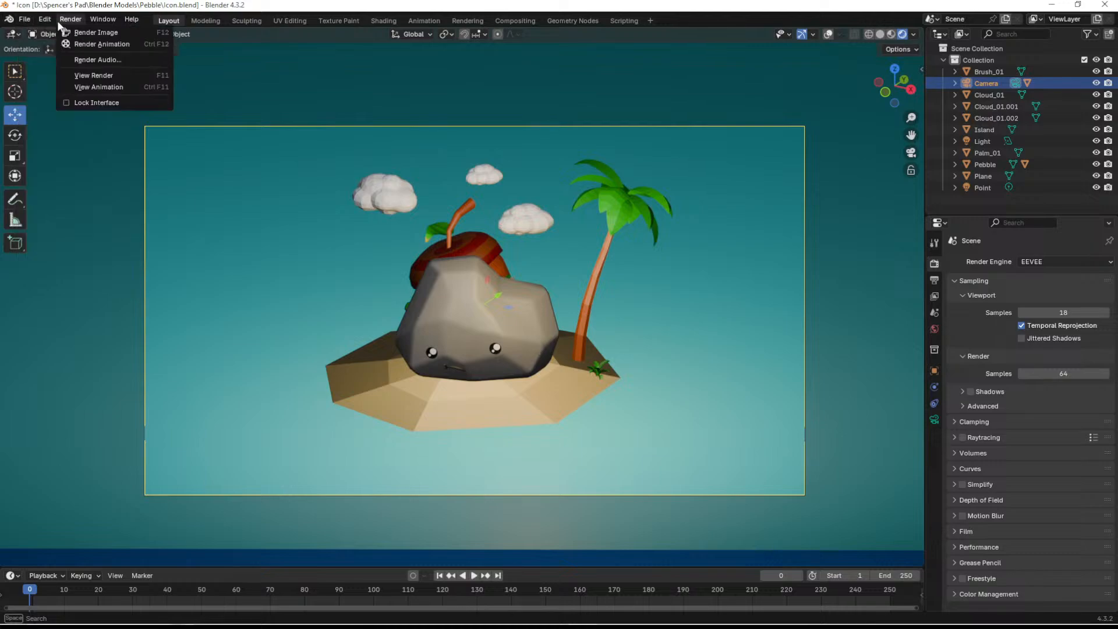
pyautogui.click(74, 33)
pyautogui.click(71, 20)
pyautogui.click(76, 33)
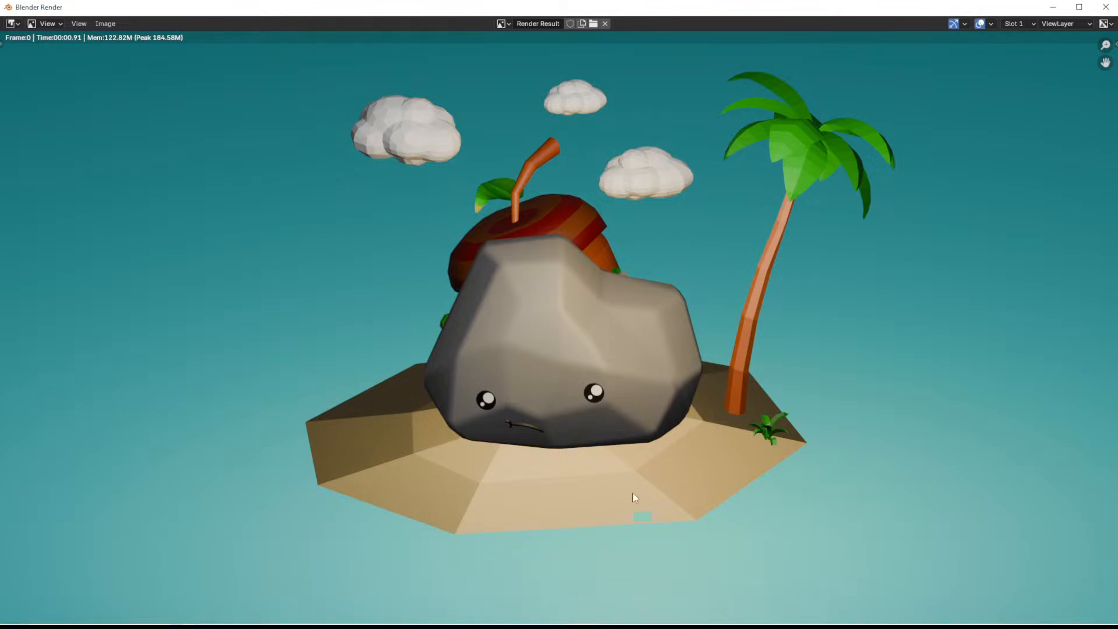
# - Save the rendered image as StartIconPebble.png in the Desktop folder, keeping the PNG format with RGBA color
pyautogui.click(78, 24)
pyautogui.moveTo(104, 24)
pyautogui.click(129, 130)
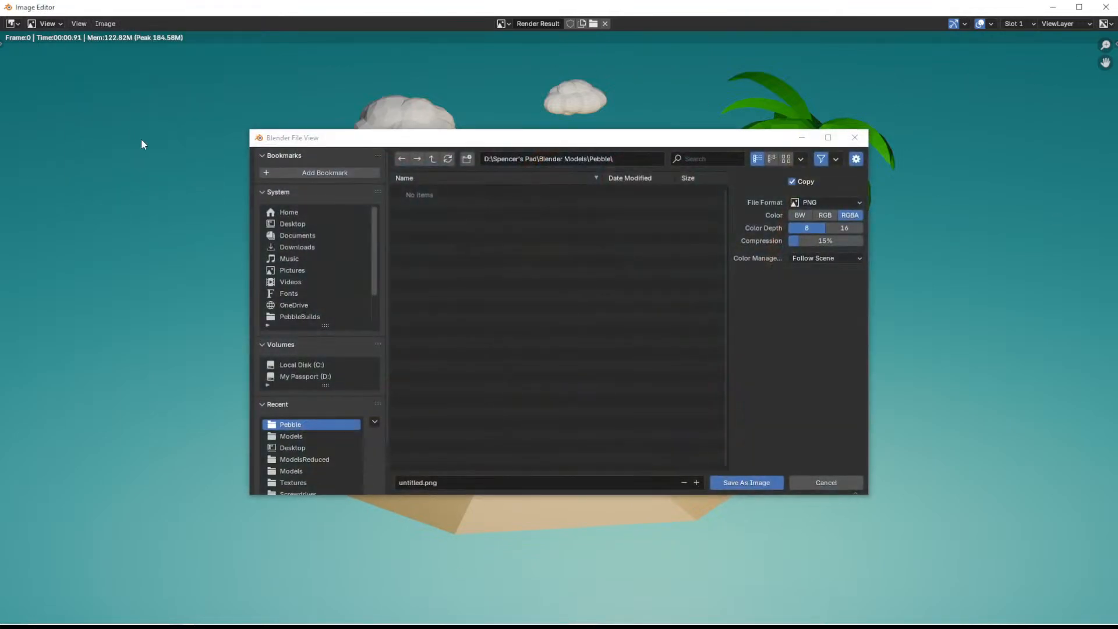
pyautogui.click(299, 226)
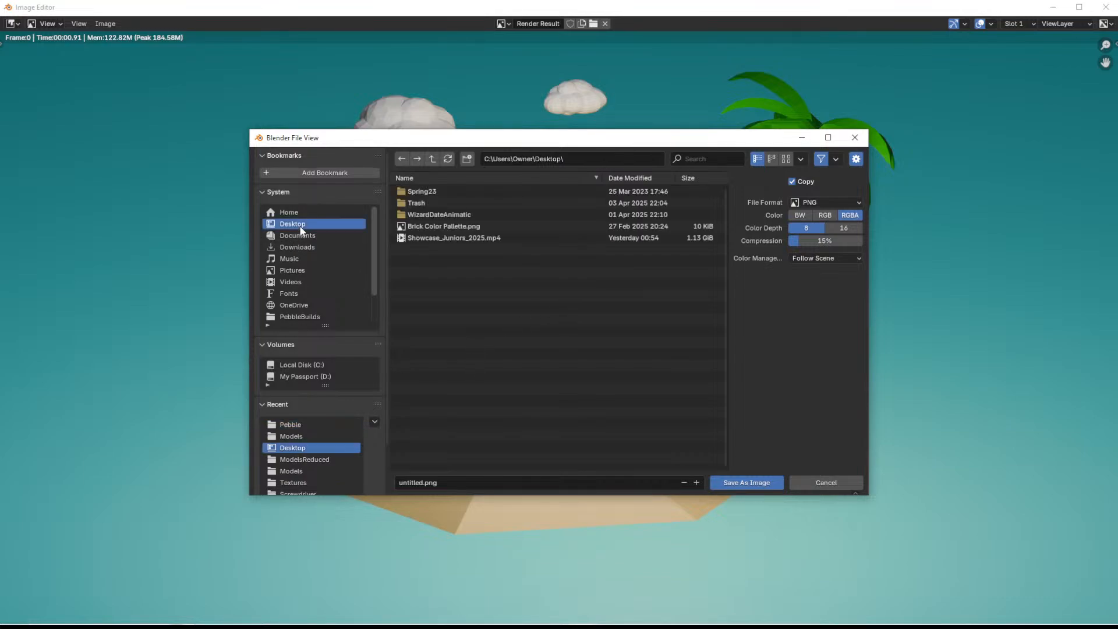
pyautogui.click(453, 481)
pyautogui.write('StartIconPebble')
pyautogui.click(750, 486)
pyautogui.click(736, 483)
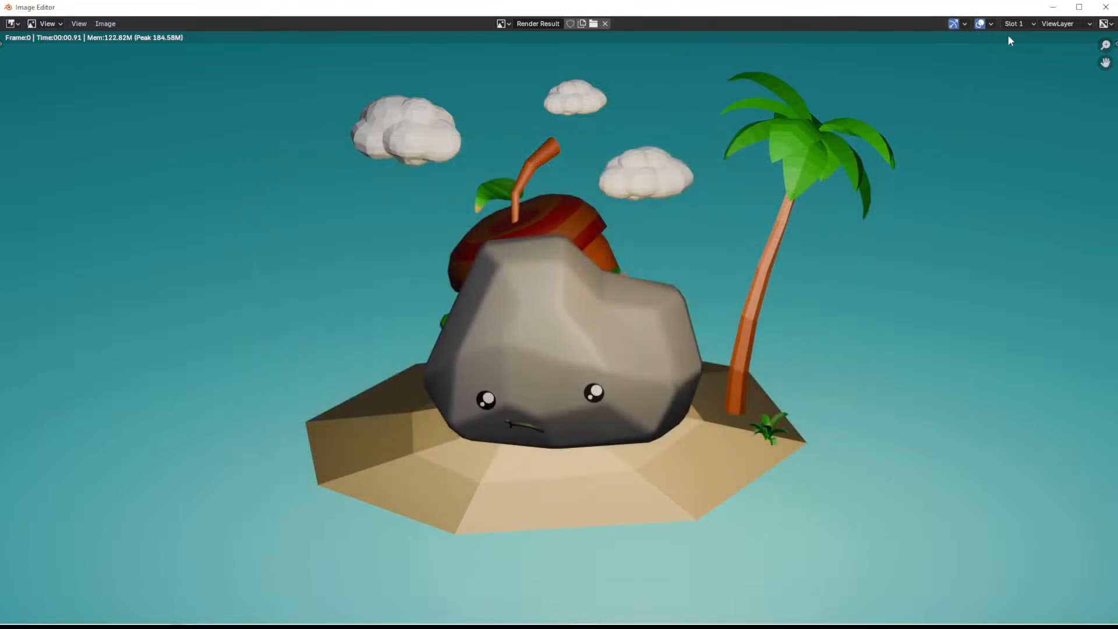
# - Minimize the render window, switch to Krita, and create a custom document of 1920 by 1080 px
pyautogui.click(1052, 7)
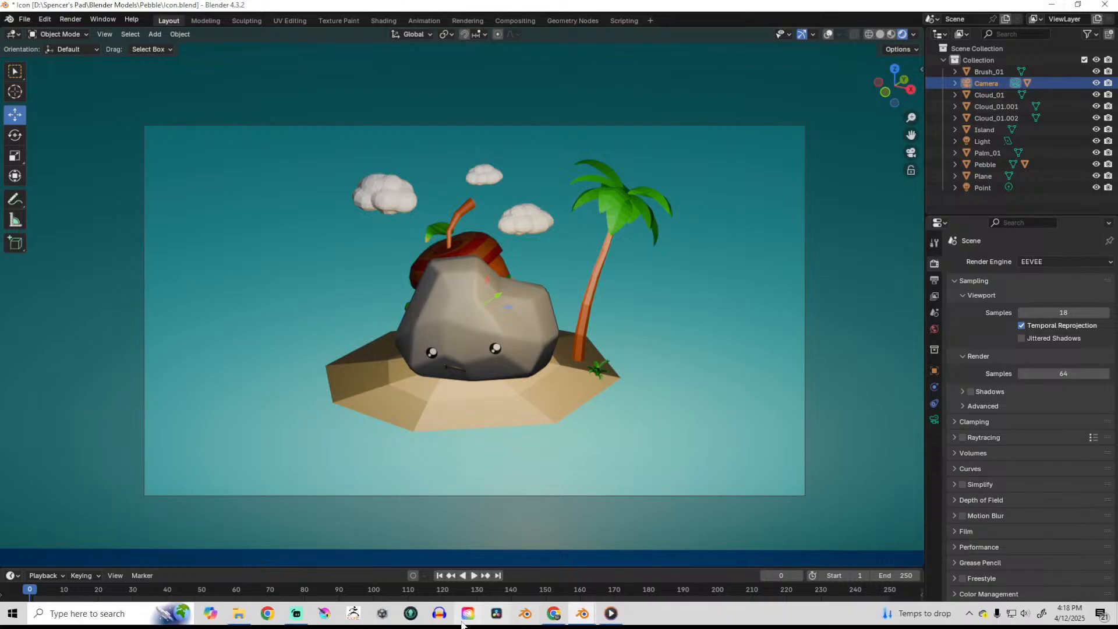
pyautogui.click(325, 614)
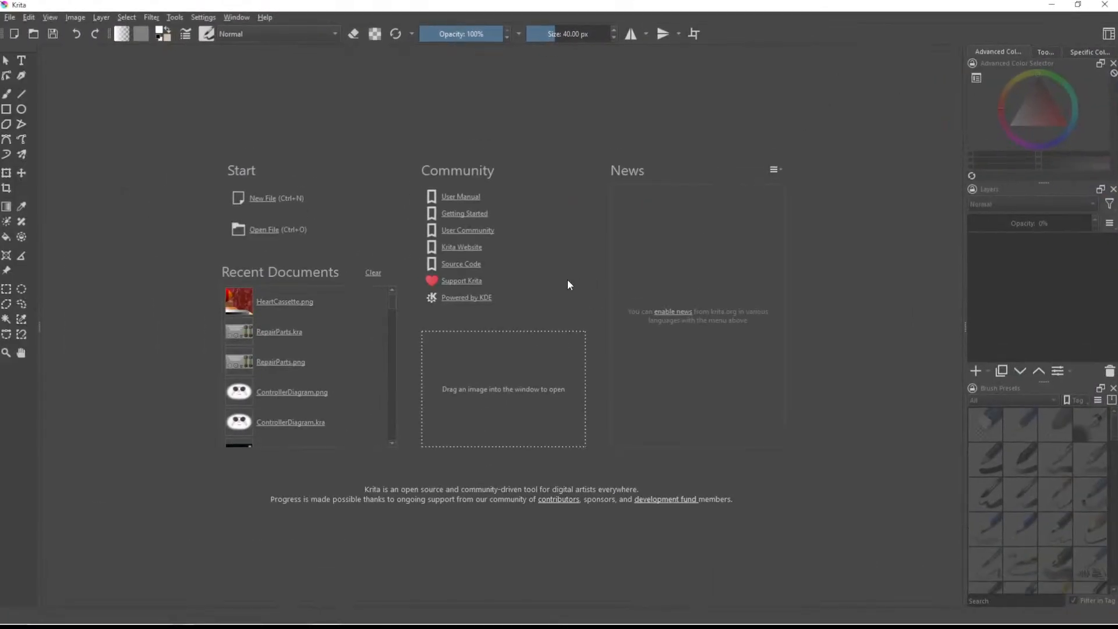
pyautogui.click(267, 199)
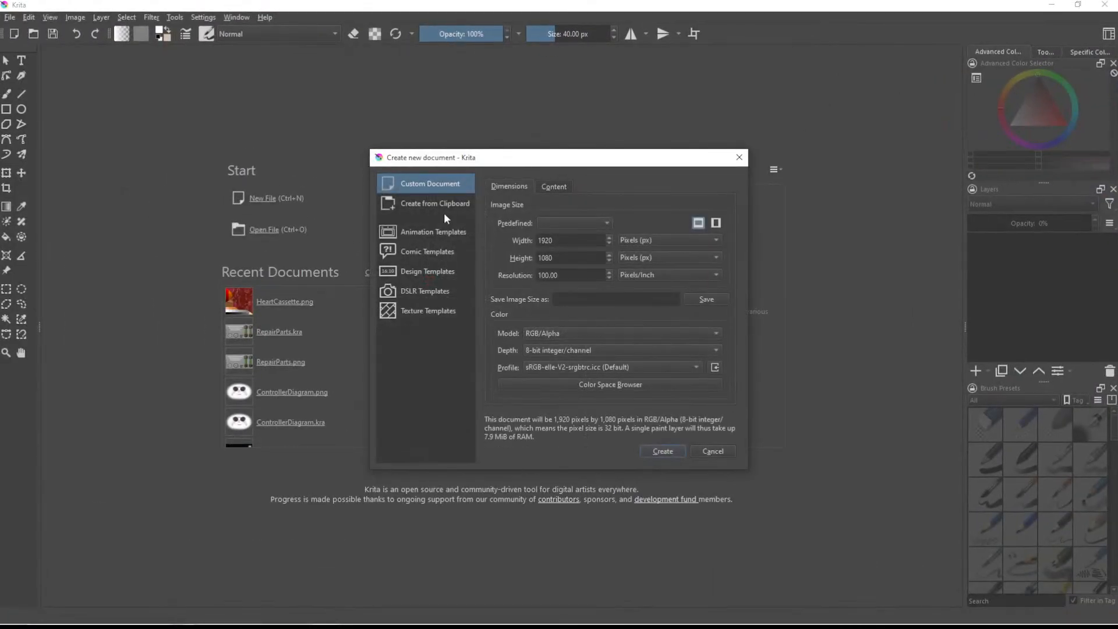
pyautogui.click(664, 447)
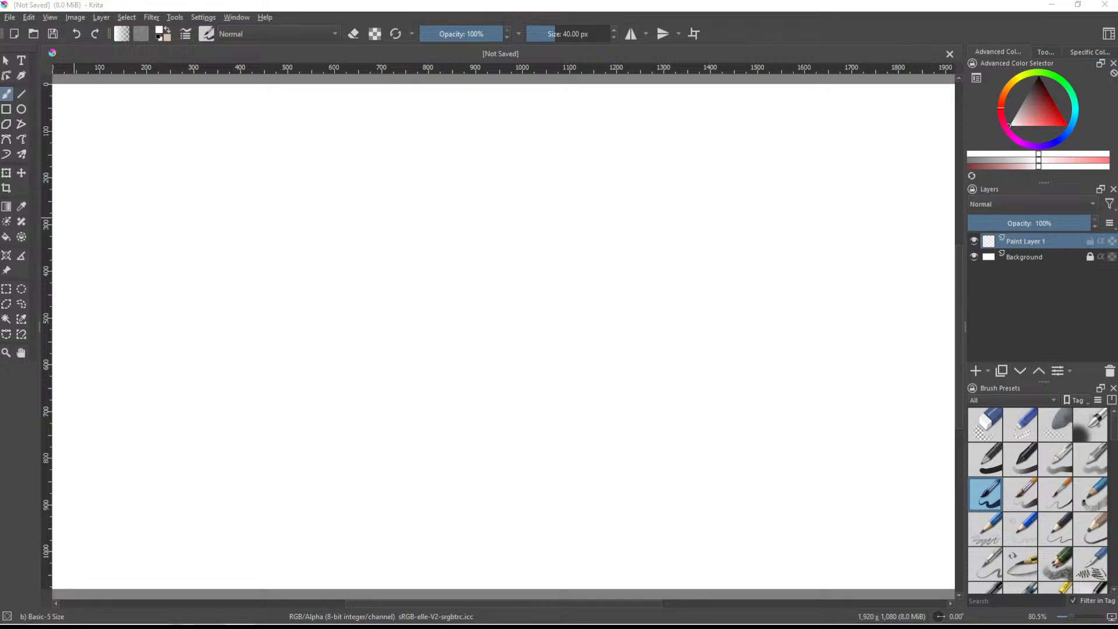
# - Insert StartIconPebble.png into the document as a new layer above Paint Layer 1
pyautogui.moveTo(516, 361); pyautogui.dragTo(524, 362)
pyautogui.click(561, 365)
pyautogui.scroll(-2, 544, 352)
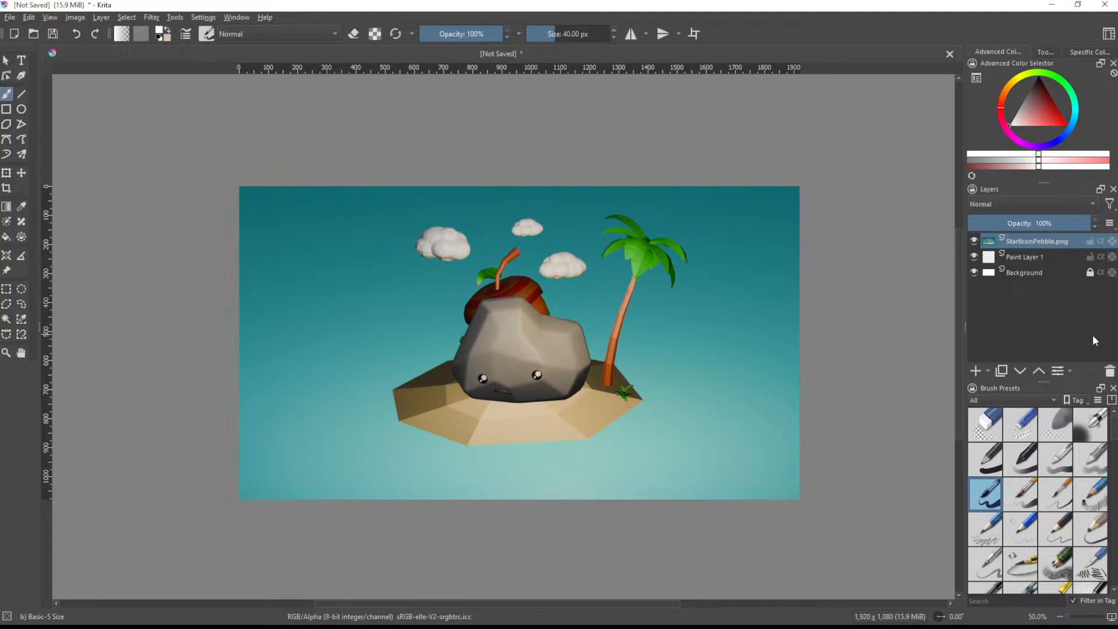
# - Examine the pebble, island, clouds and palm of the inserted render up close
pyautogui.keyDown('ctrl'); pyautogui.scroll(1, 378, 384); pyautogui.keyUp('ctrl')
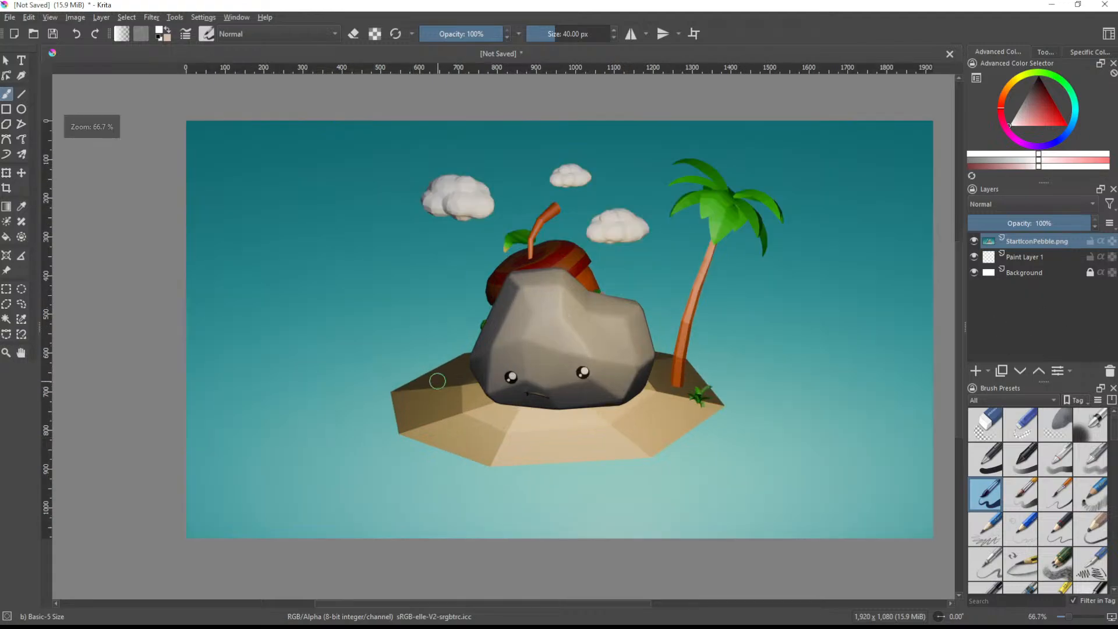
pyautogui.scroll(-1, 656, 357)
pyautogui.keyDown('shift'); pyautogui.moveTo(679, 370); pyautogui.dragTo(658, 358, button='middle'); pyautogui.keyUp('shift')
pyautogui.press('5')
pyautogui.scroll(1, 678, 401)
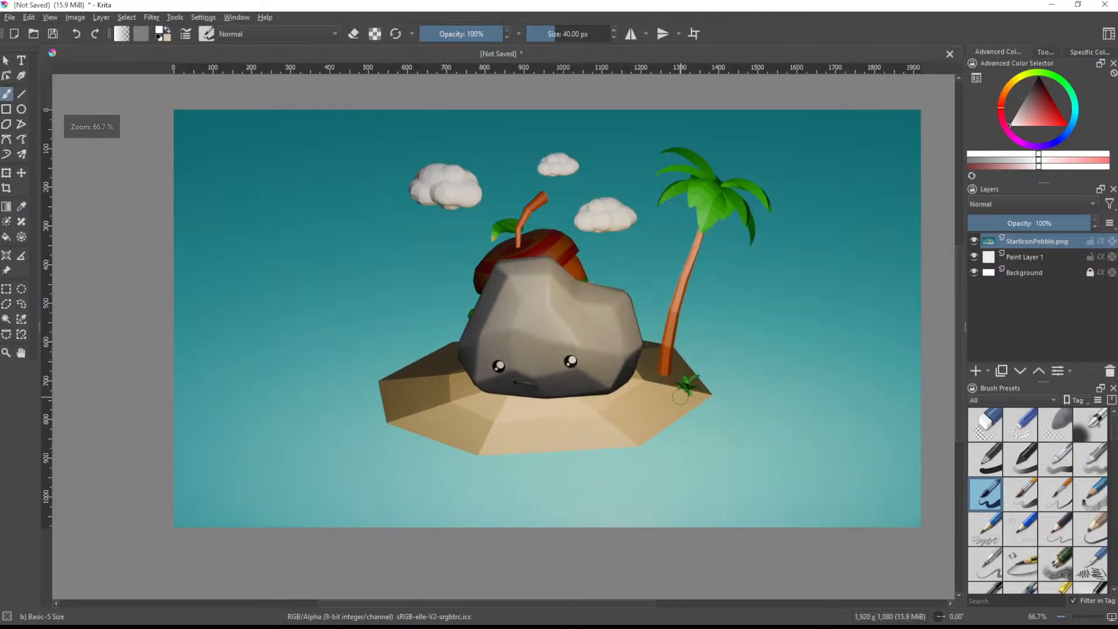
pyautogui.moveTo(711, 384); pyautogui.dragTo(656, 363, button='middle')
pyautogui.scroll(1, 521, 342)
pyautogui.moveTo(533, 301); pyautogui.dragTo(578, 377, button='middle')
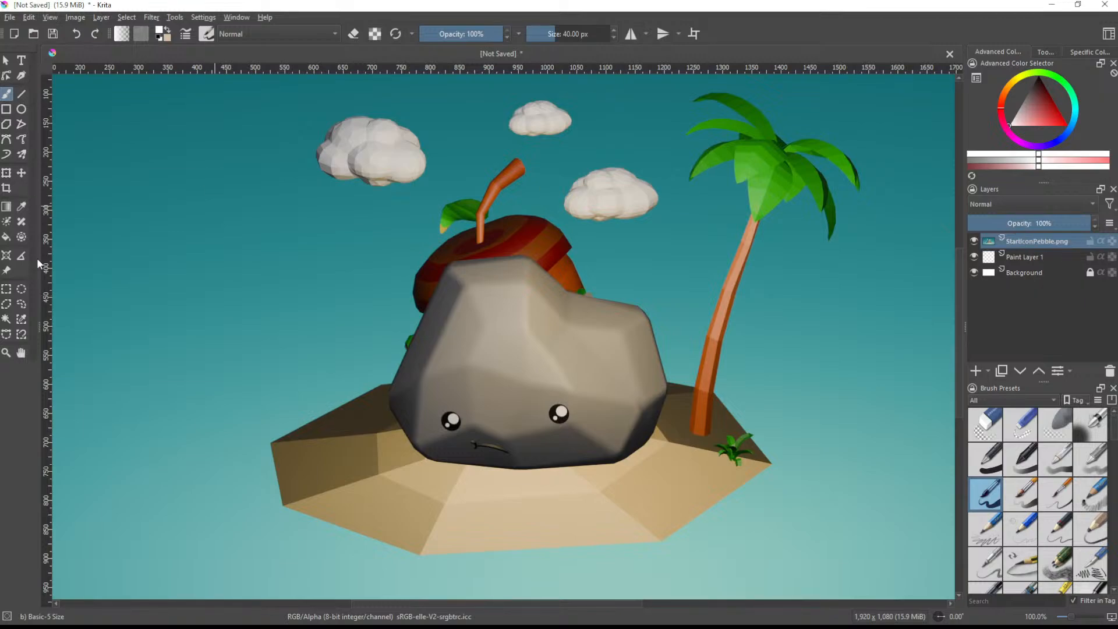
# - Try to select the teal background and the sand areas of the render with the Similar Color Selection tool
pyautogui.click(21, 318)
pyautogui.click(240, 319)
pyautogui.scroll(-2, 239, 318)
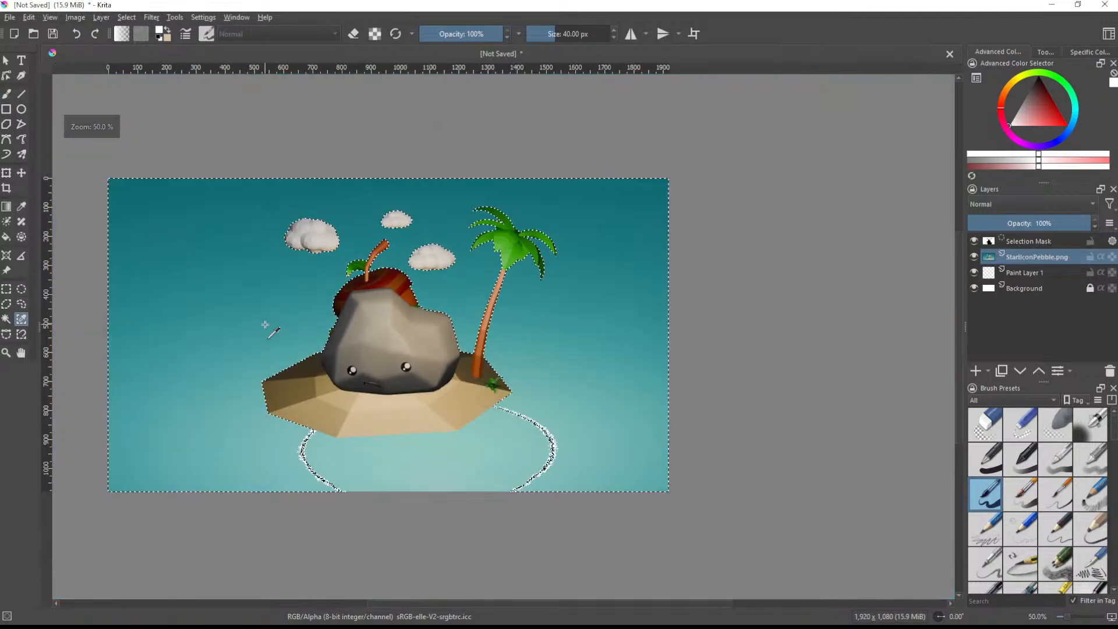
pyautogui.scroll(1, 240, 318)
pyautogui.keyDown('shift'); pyautogui.click(316, 486); pyautogui.keyUp('shift')
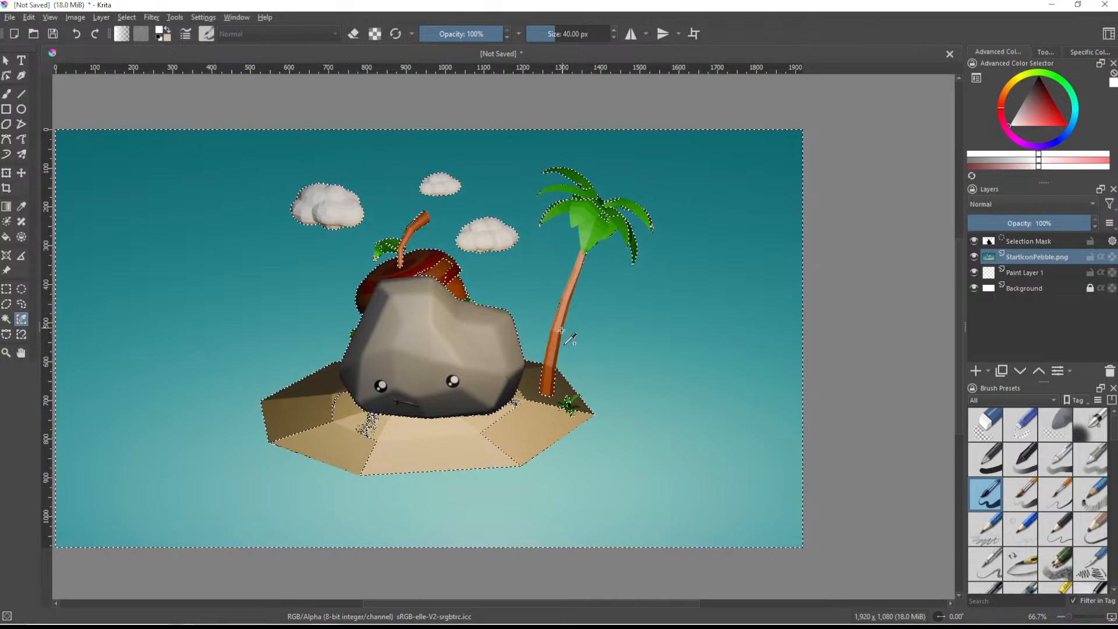
pyautogui.keyDown('shift'); pyautogui.click(506, 434); pyautogui.keyUp('shift')
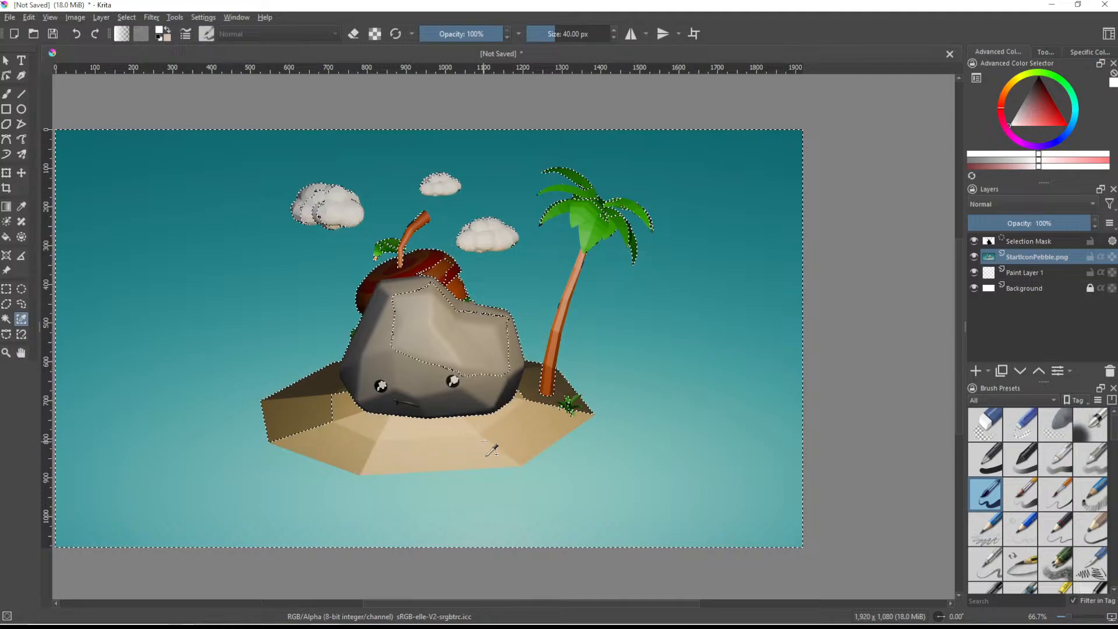
pyautogui.scroll(1, 408, 384)
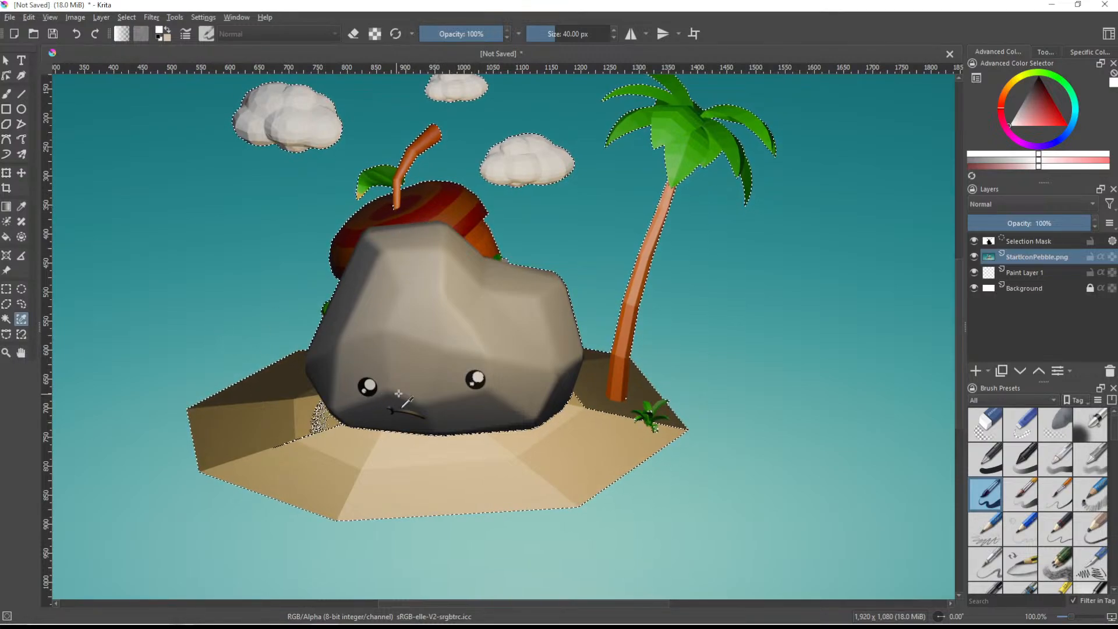
# - Try the Freehand Selection tool on the stray selection edge around the acorn's stem
pyautogui.click(21, 304)
pyautogui.scroll(5, 579, 159)
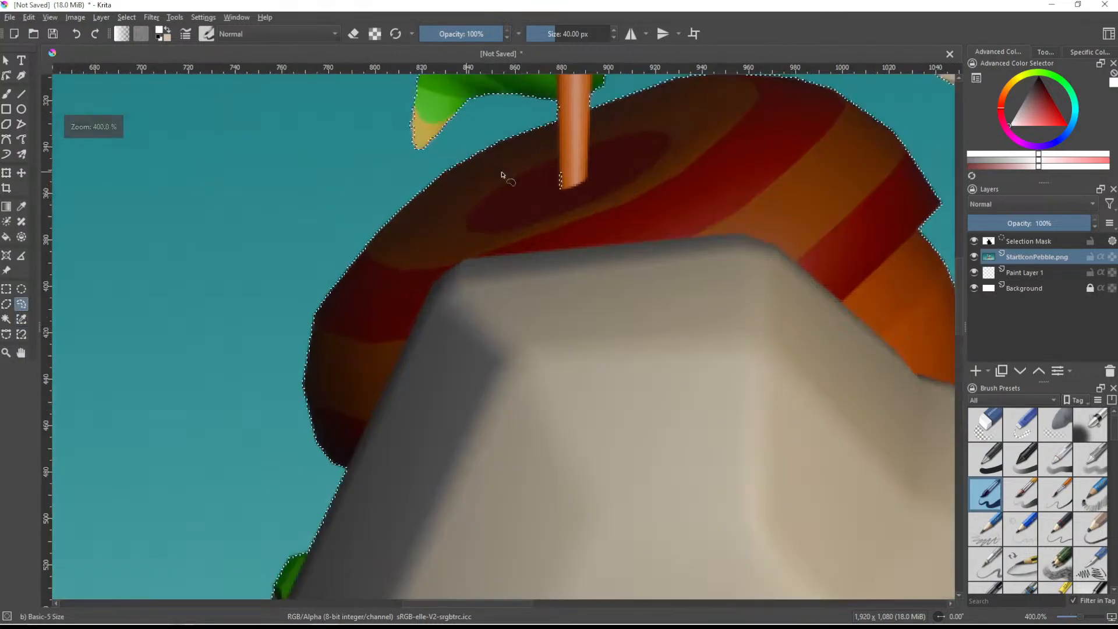
pyautogui.moveTo(587, 229); pyautogui.dragTo(613, 237)
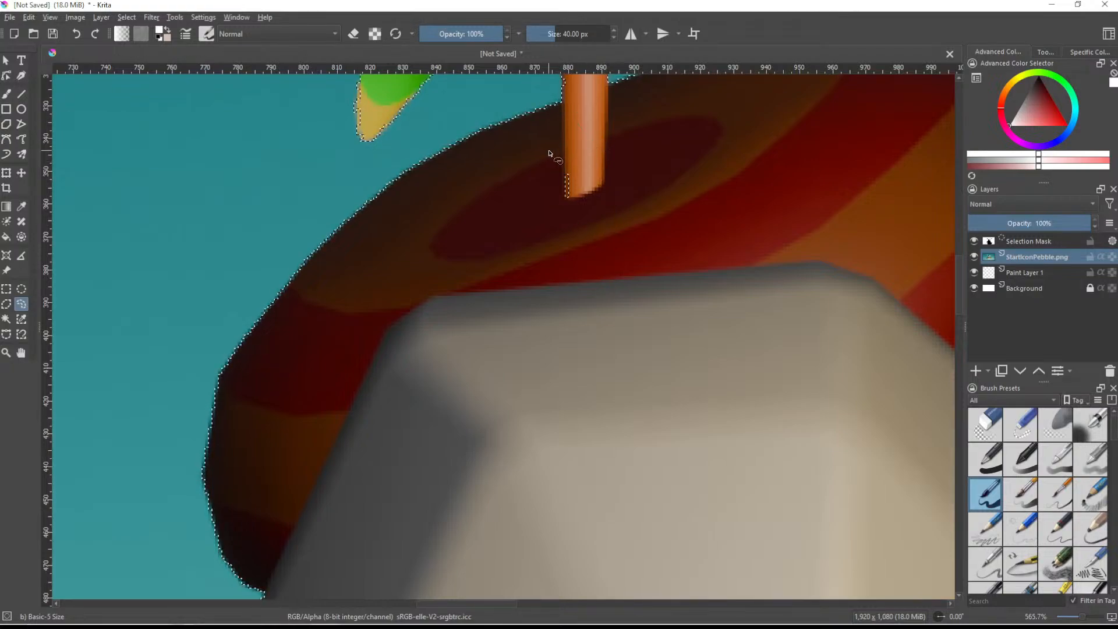
pyautogui.scroll(-10, 582, 175)
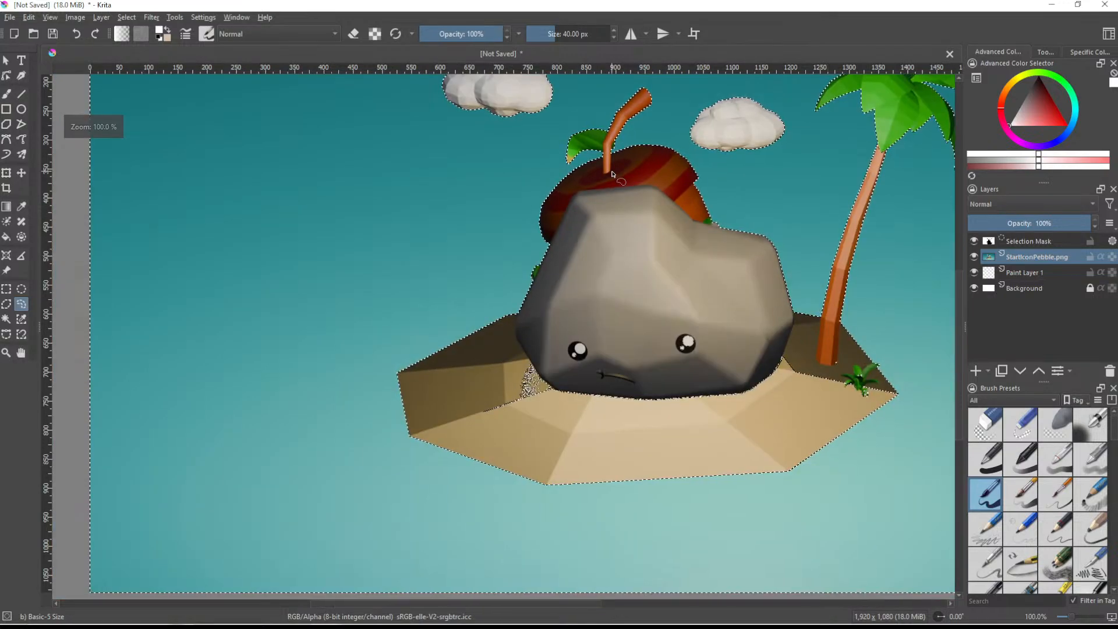
pyautogui.scroll(-1, 611, 174)
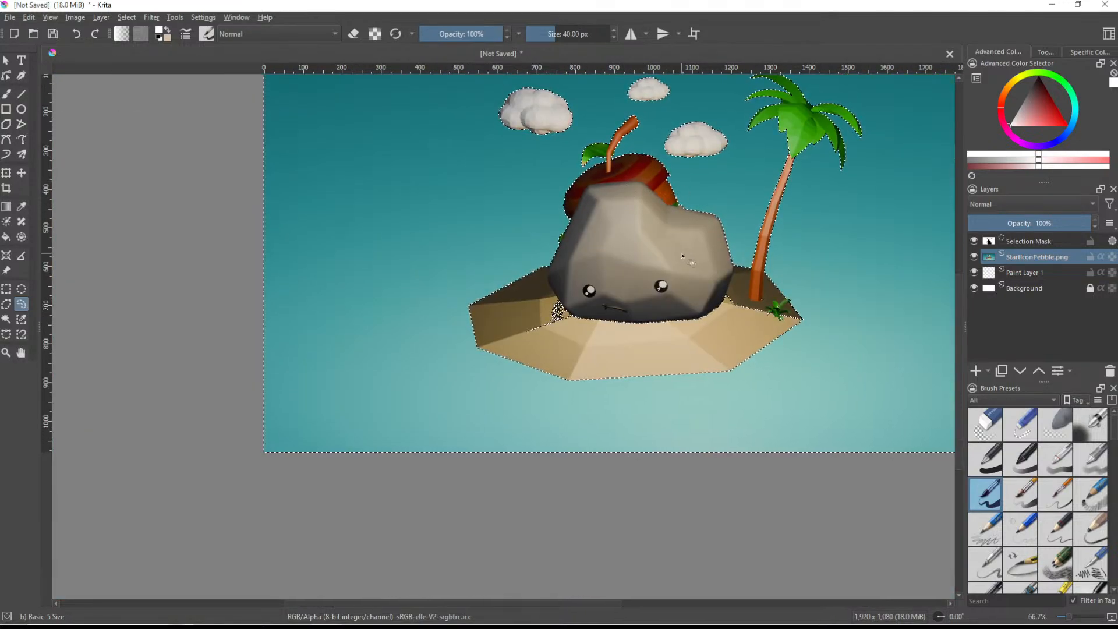
pyautogui.moveTo(687, 206); pyautogui.dragTo(601, 270, button='middle')
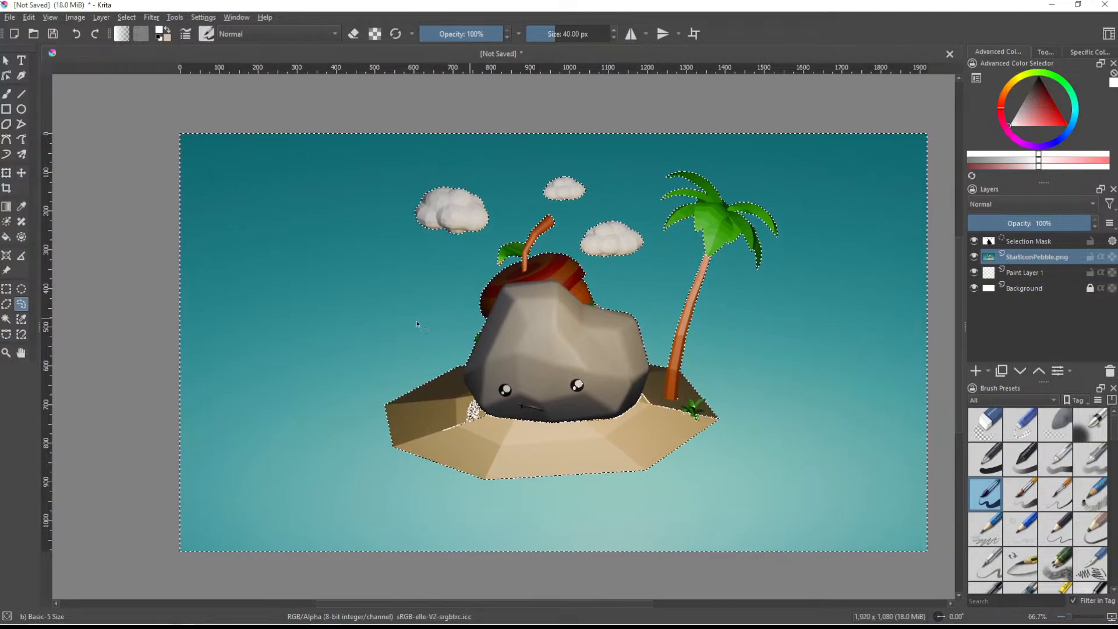
# - Try selecting the acorn and the pebble's light and dark faces by similar color, and clear the selection
pyautogui.click(23, 320)
pyautogui.scroll(2, 568, 337)
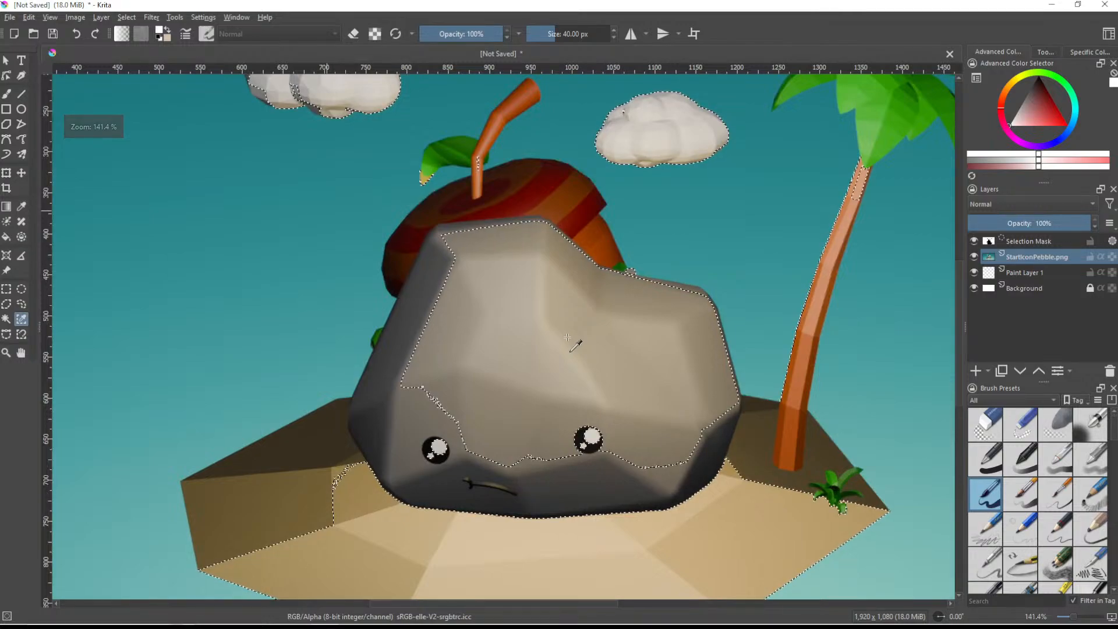
pyautogui.scroll(-1, 567, 337)
pyautogui.click(518, 242)
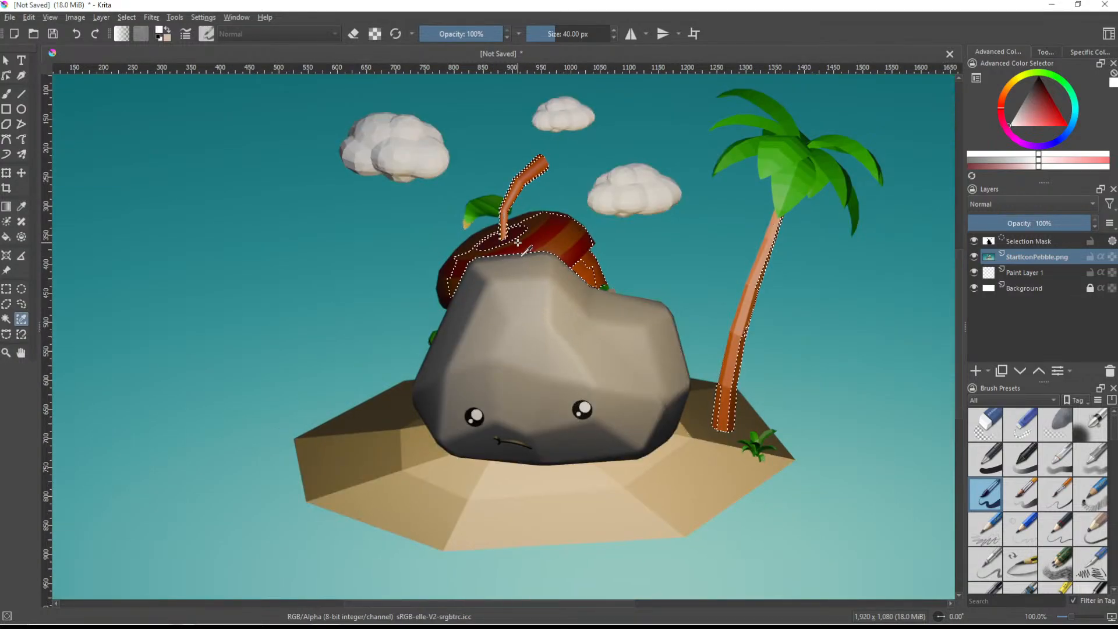
pyautogui.keyDown('shift'); pyautogui.click(475, 379); pyautogui.keyUp('shift')
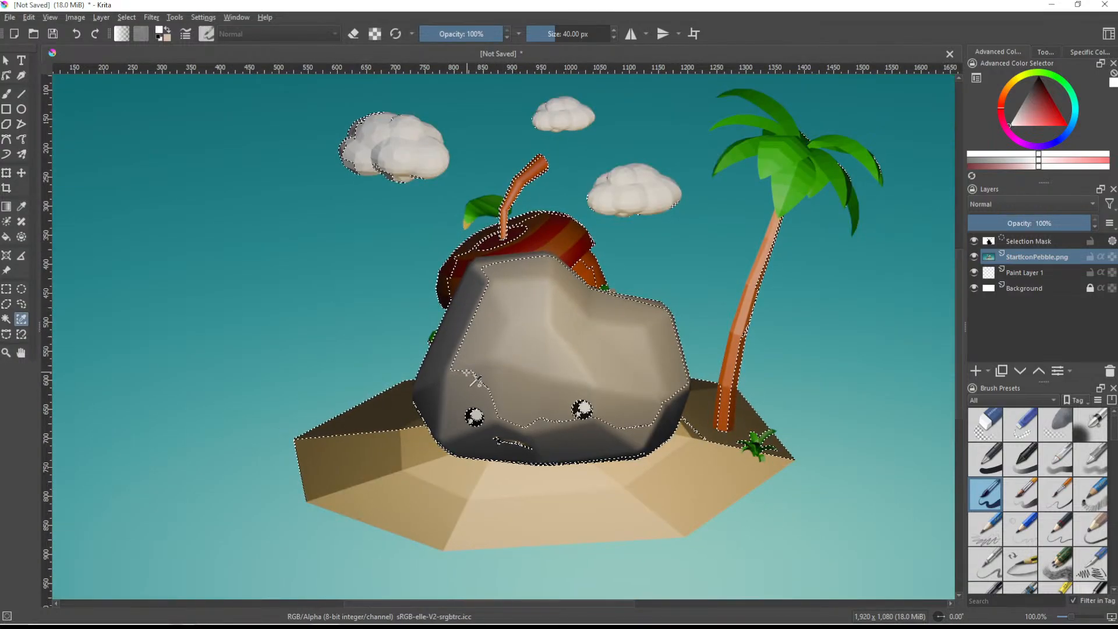
pyautogui.click(559, 290)
pyautogui.scroll(-2, 553, 289)
pyautogui.scroll(1, 546, 290)
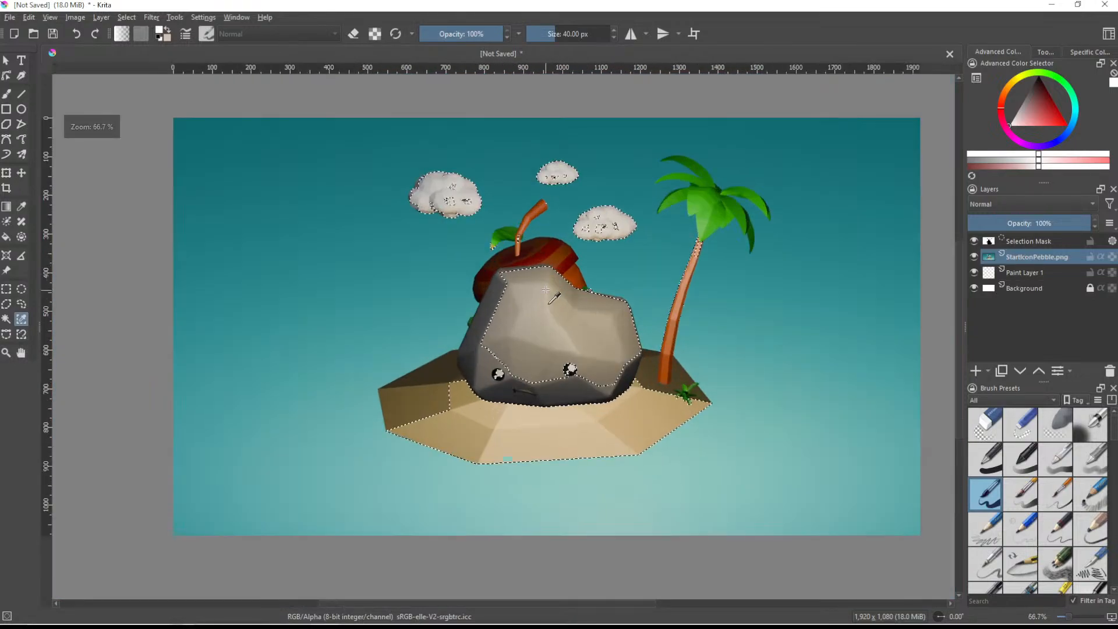
pyautogui.click(21, 304)
pyautogui.click(147, 302)
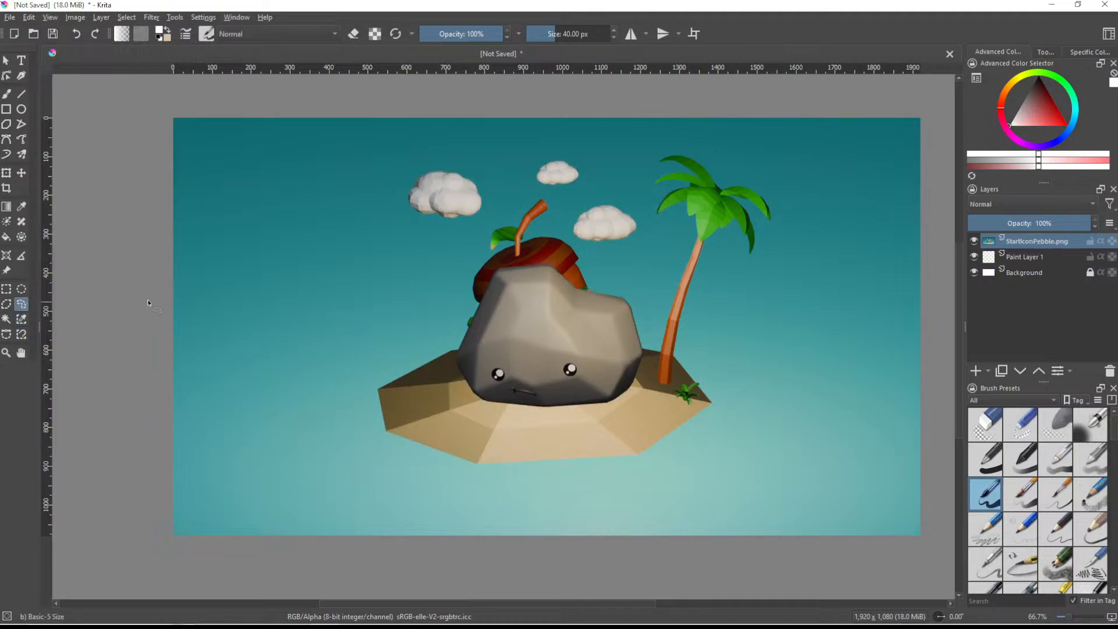
# - Switch back to Blender and hide Cloud_01, Cloud_01.001, Cloud_01.002 and Island from both viewport and renders, and check the Camera's child objects
pyautogui.click(1053, 6)
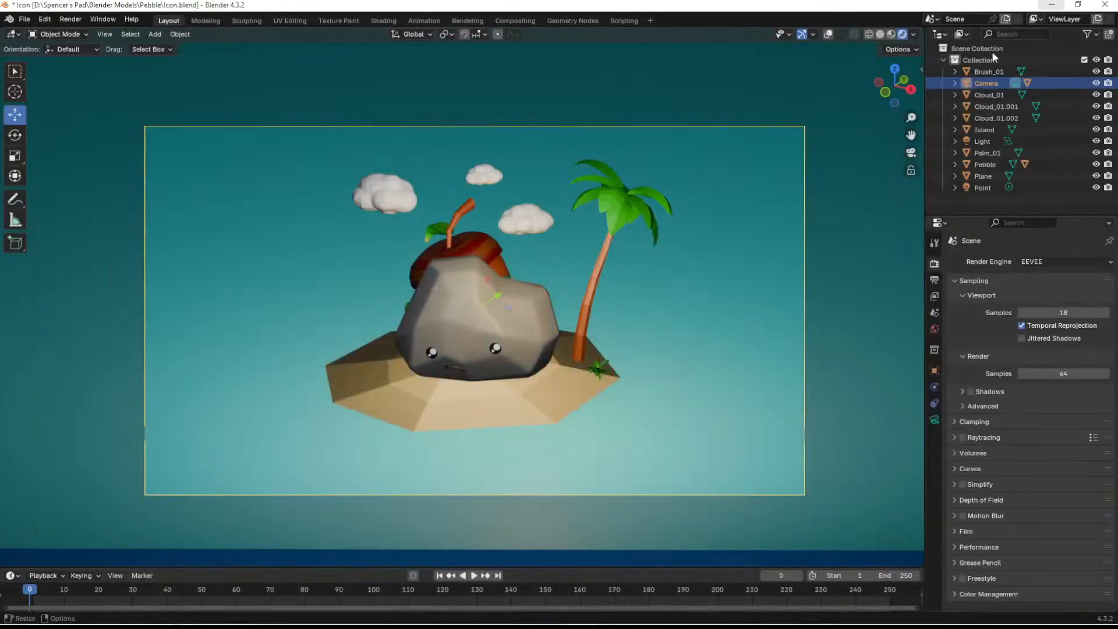
pyautogui.click(954, 95)
pyautogui.click(955, 95)
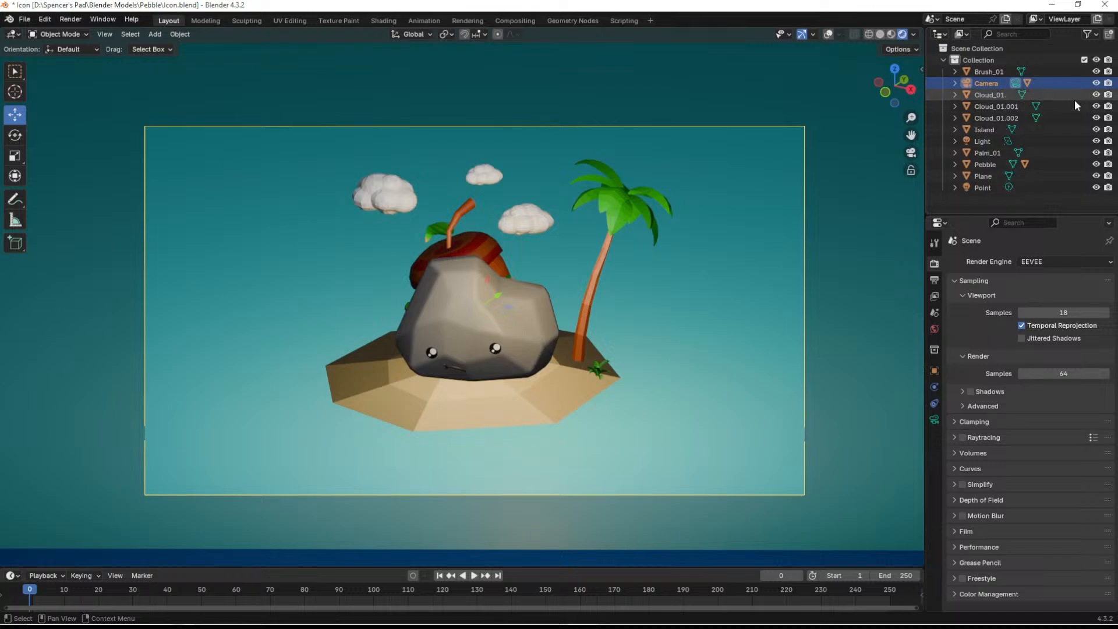
pyautogui.click(1096, 94)
pyautogui.click(1106, 106)
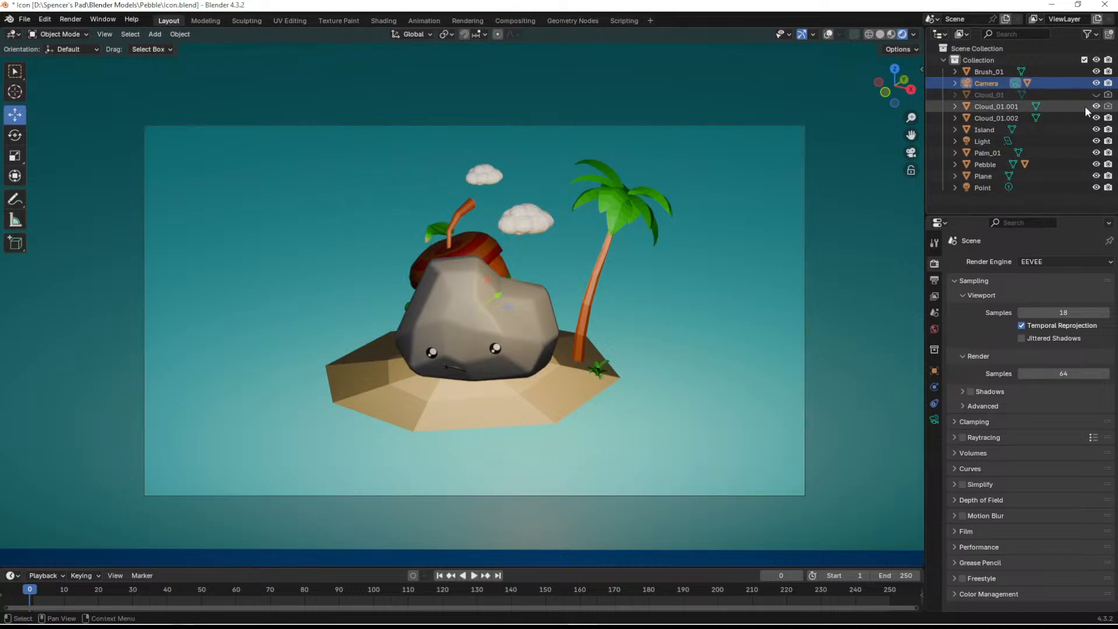
pyautogui.click(1096, 106)
pyautogui.click(1107, 118)
pyautogui.click(1096, 118)
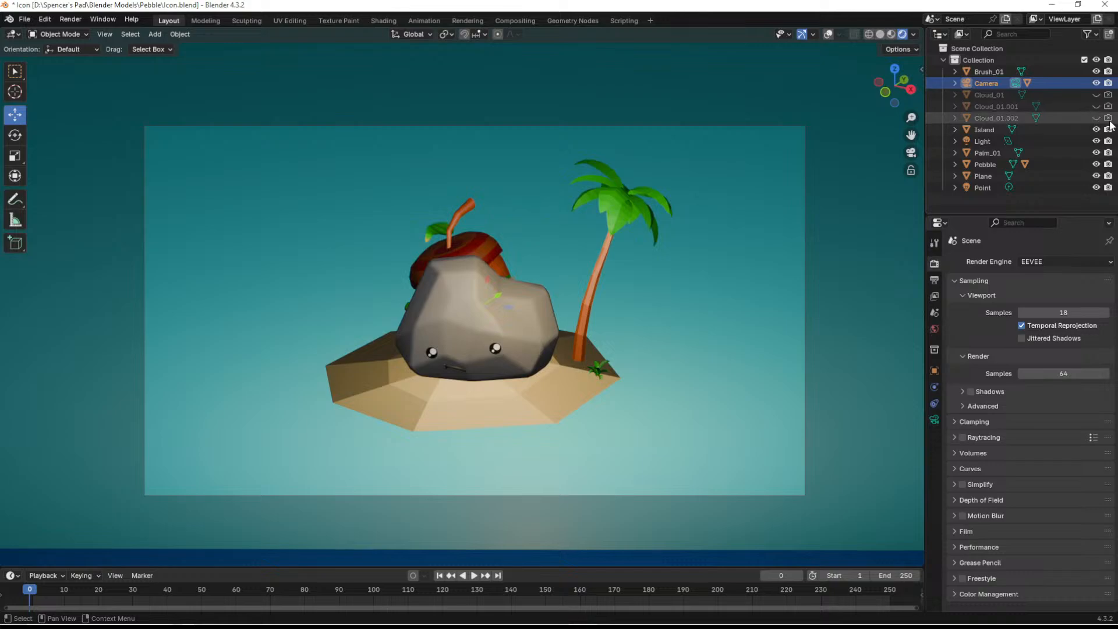
pyautogui.click(1096, 130)
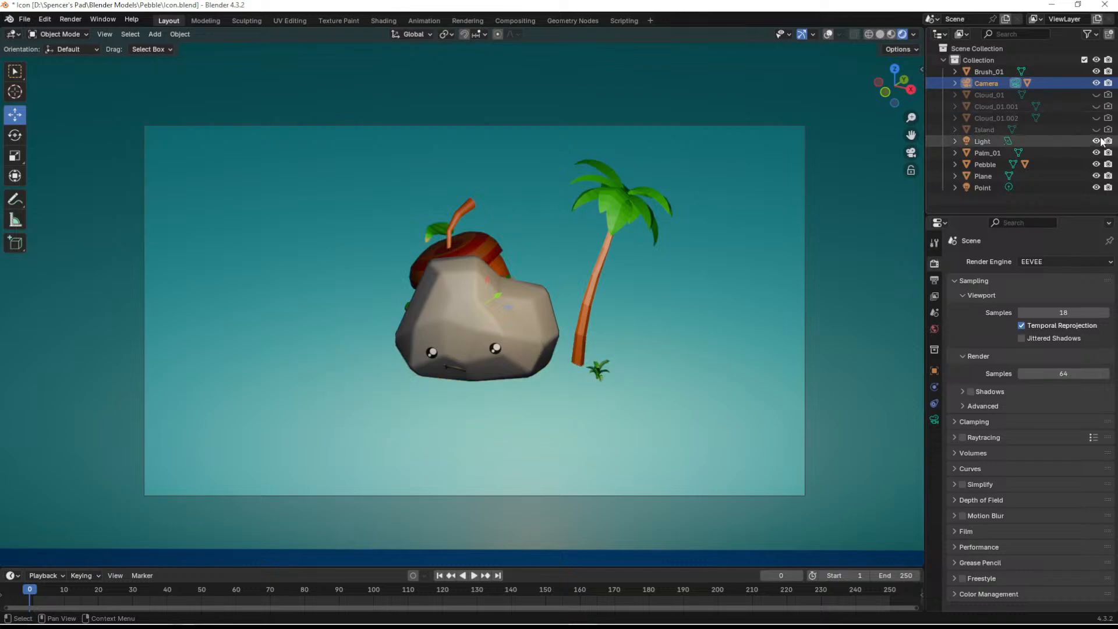
pyautogui.click(955, 83)
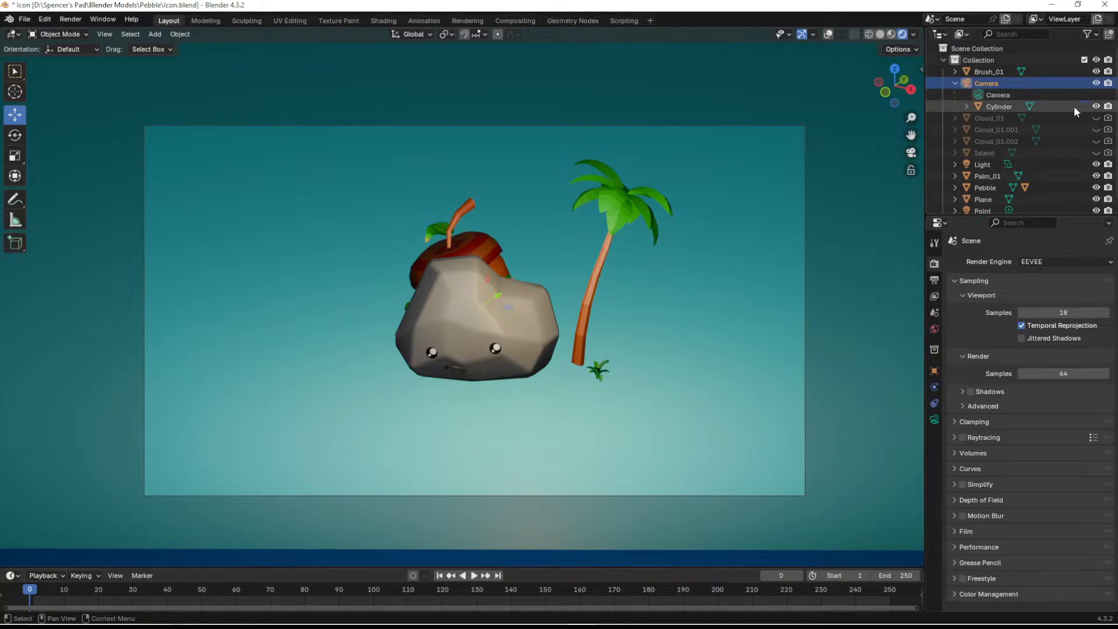
pyautogui.click(956, 83)
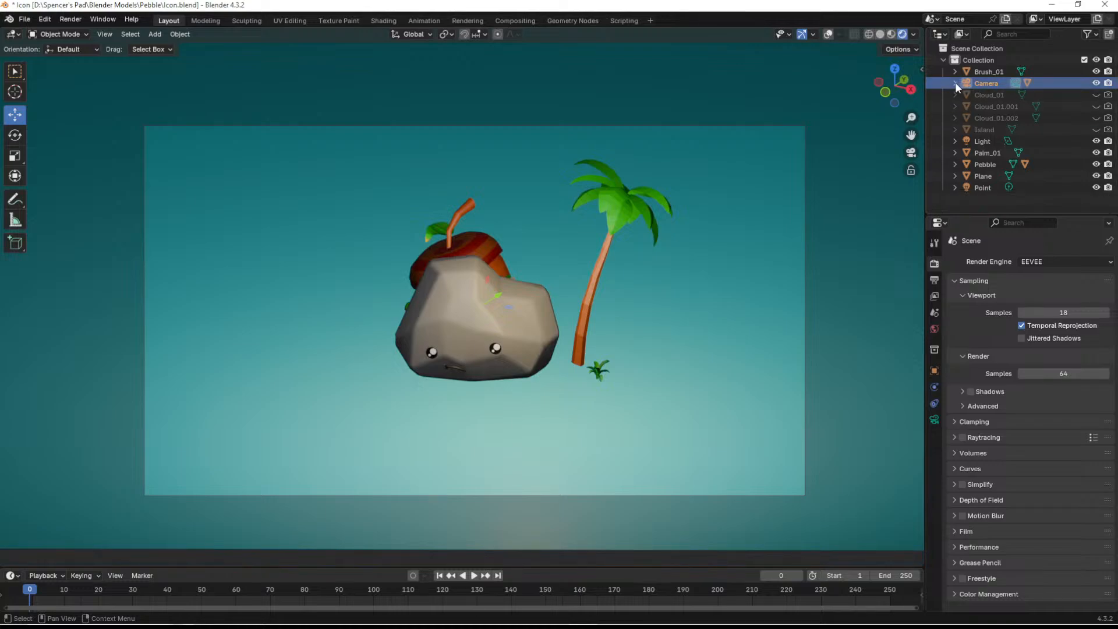
# - Hide Plane, Palm_01 and Brush_01 from both viewport and renders, and render the image of the remaining pebble
pyautogui.click(1096, 176)
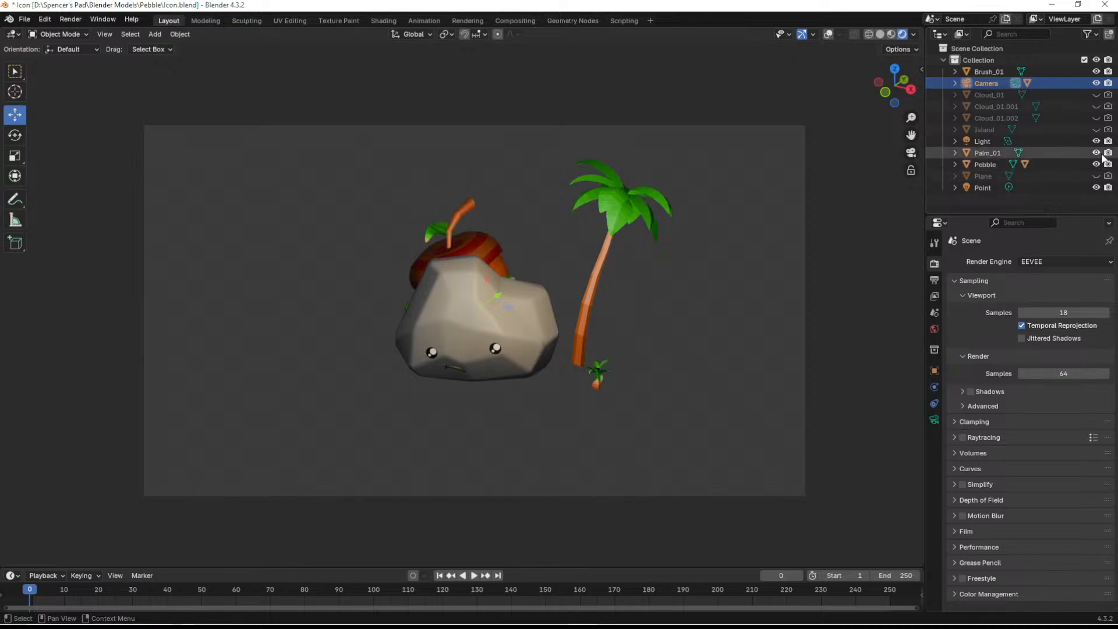
pyautogui.click(1096, 152)
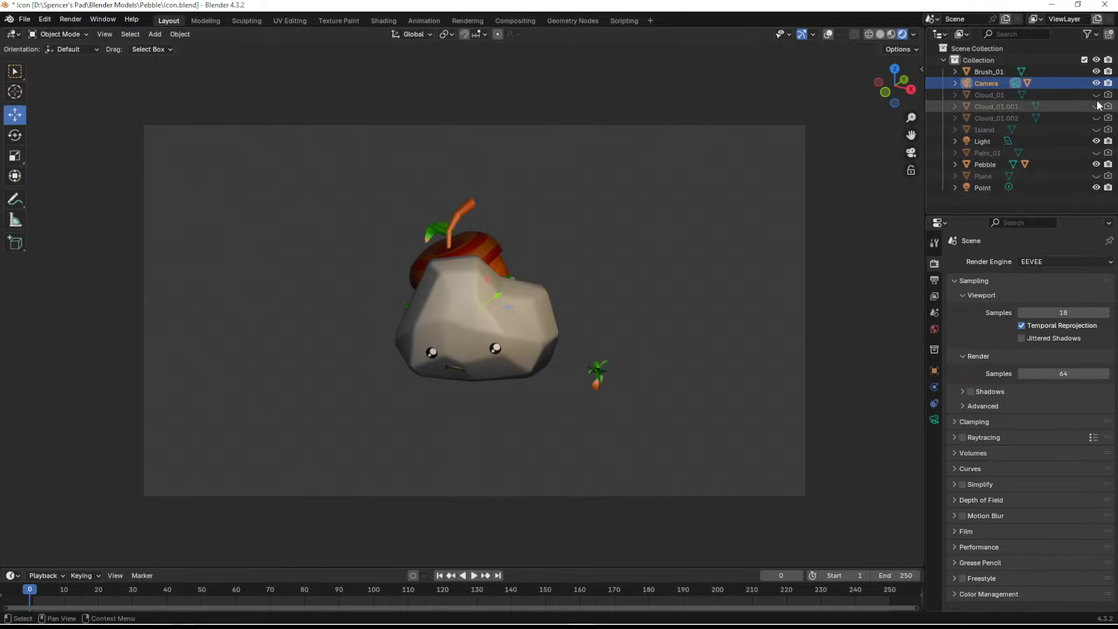
pyautogui.click(1096, 72)
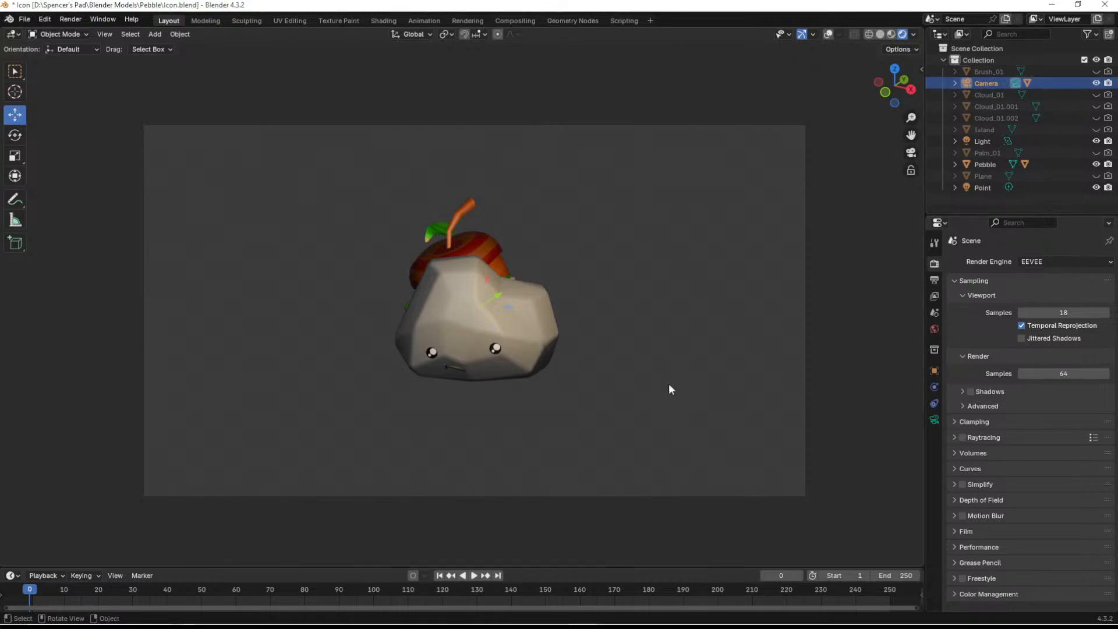
pyautogui.click(25, 19)
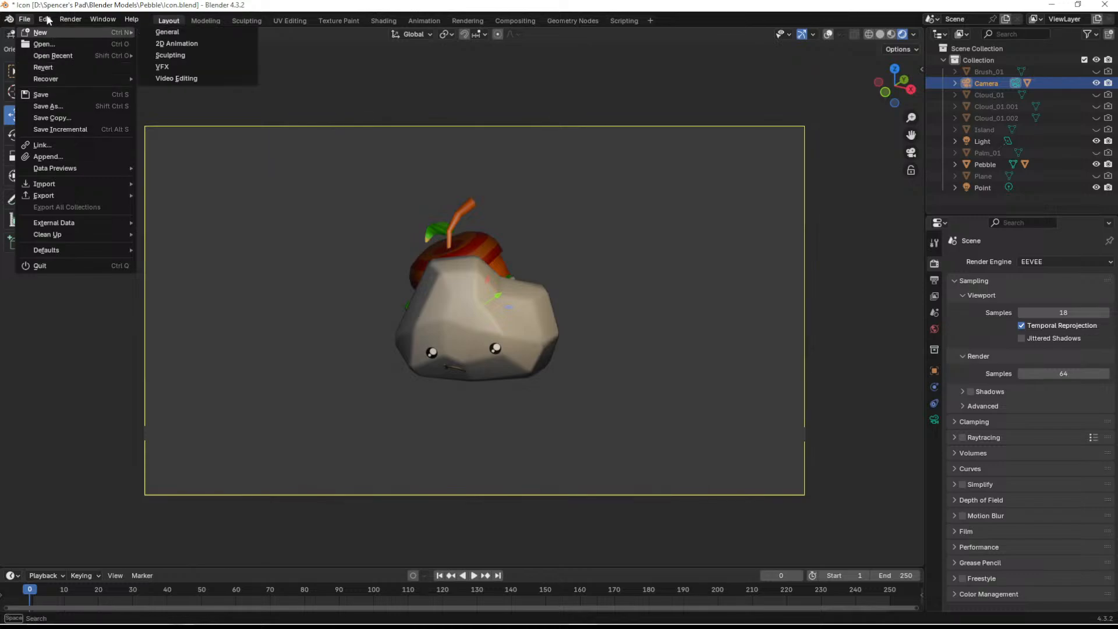
pyautogui.click(86, 32)
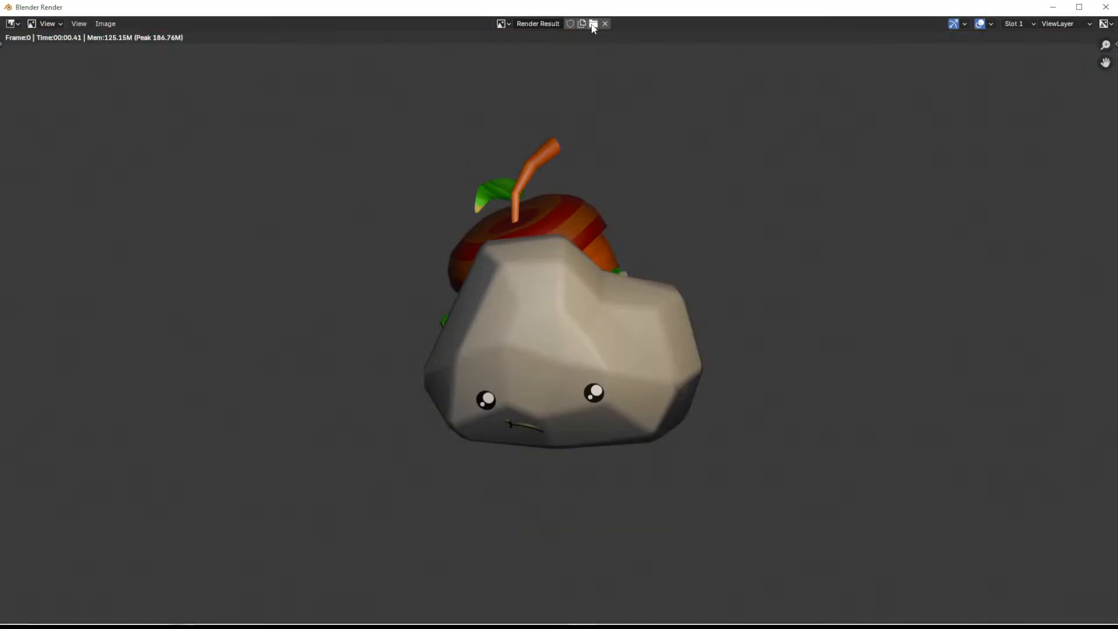
# - Save the render to the Desktop as an RGBA PNG named Pebble.png
pyautogui.click(106, 25)
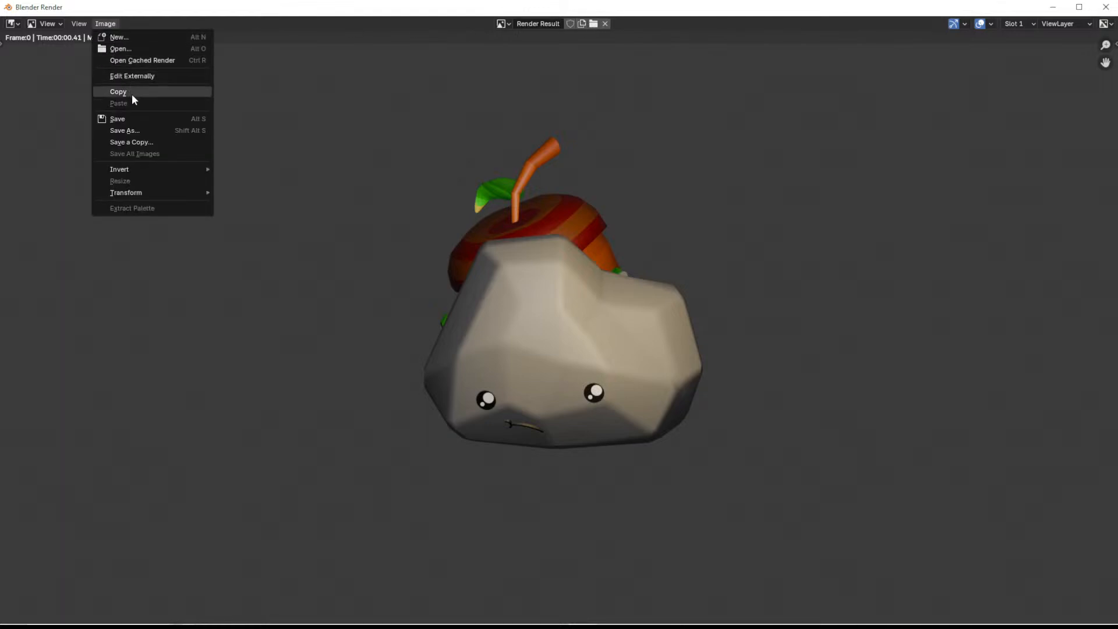
pyautogui.click(138, 129)
pyautogui.click(429, 484)
pyautogui.click(428, 483)
pyautogui.press('BackSpace')
pyautogui.press('BackSpace')
pyautogui.press('BackSpace')
pyautogui.press('BackSpace')
pyautogui.press('BackSpace')
pyautogui.press('BackSpace')
pyautogui.press('BackSpace')
pyautogui.press('BackSpace')
pyautogui.press('BackSpace')
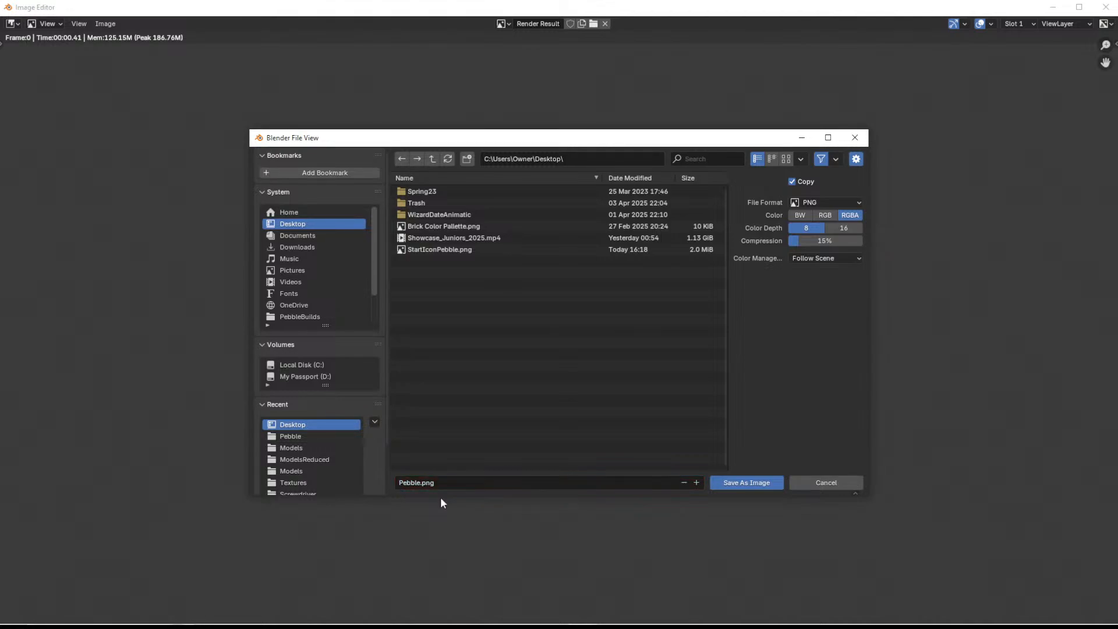
pyautogui.click(731, 483)
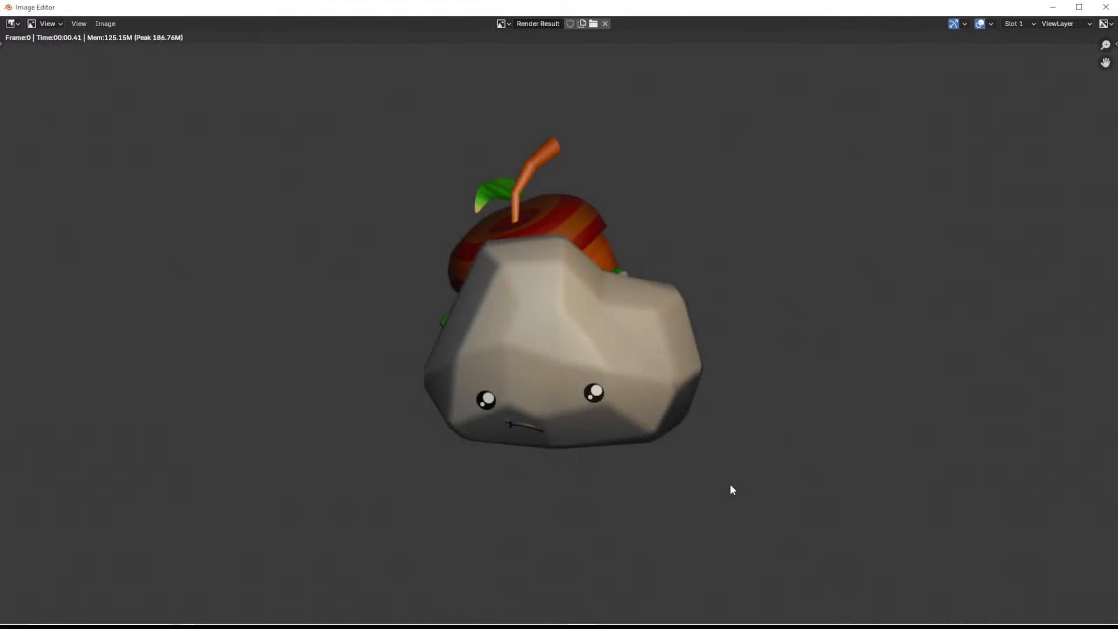
# - Switch to Krita and insert Pebble.png from the Desktop as a new layer above StartIconPebble.png
pyautogui.click(1048, 7)
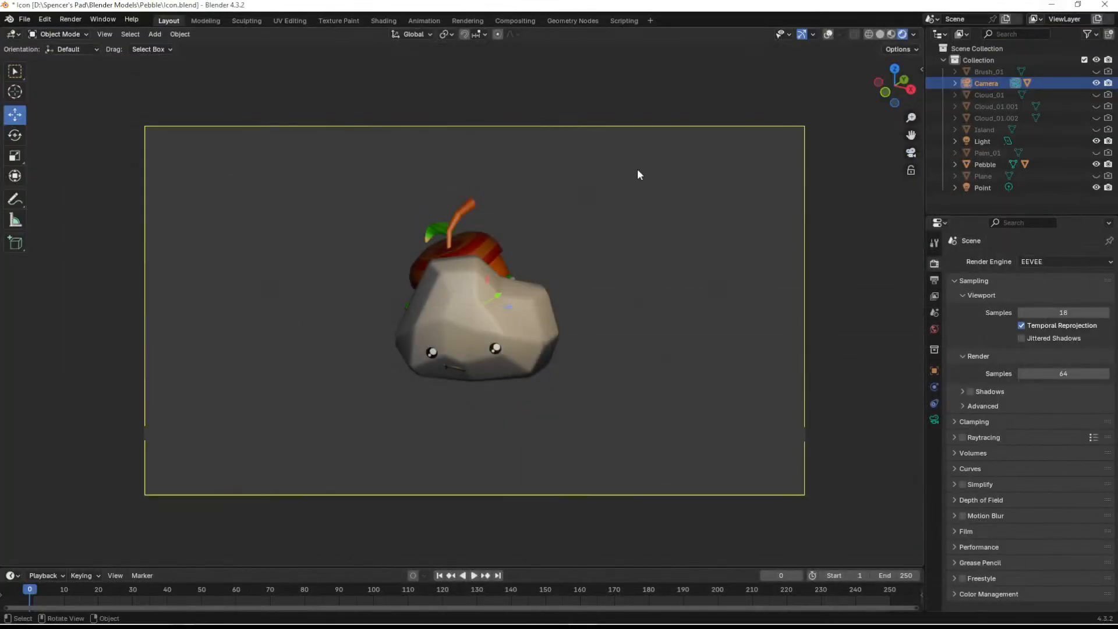
pyautogui.click(1051, 5)
pyautogui.moveTo(533, 627)
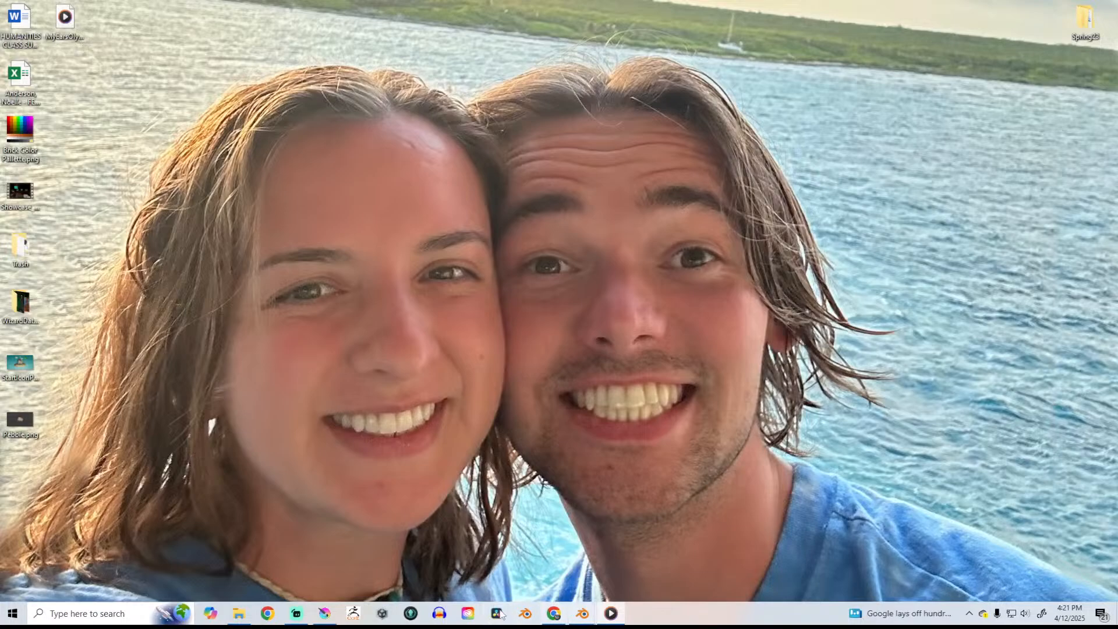
pyautogui.click(329, 615)
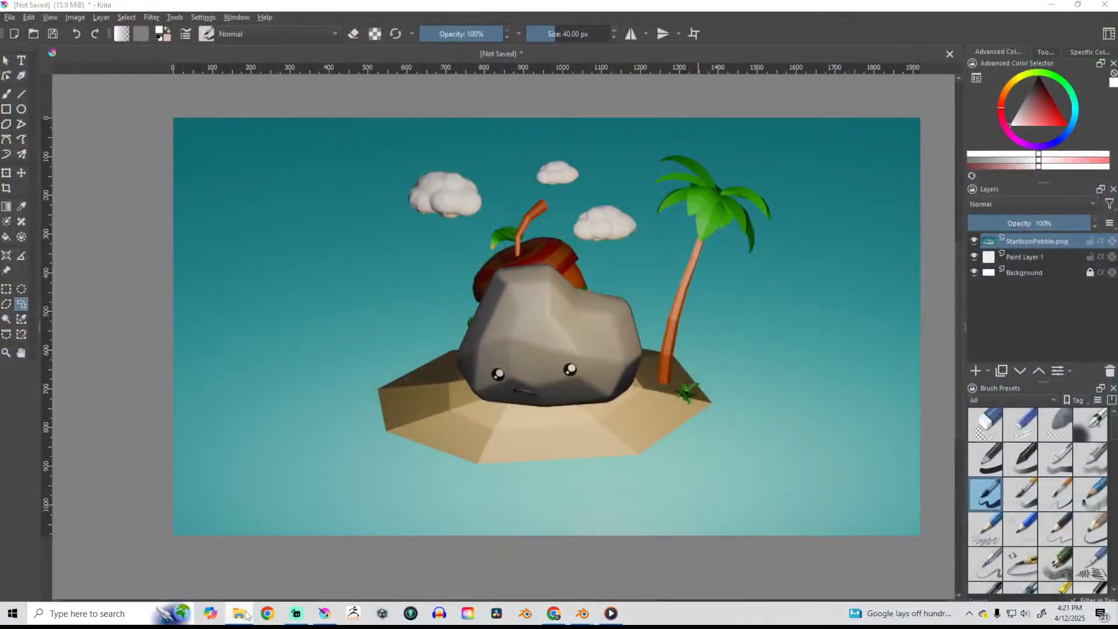
pyautogui.moveTo(373, 361); pyautogui.dragTo(403, 376)
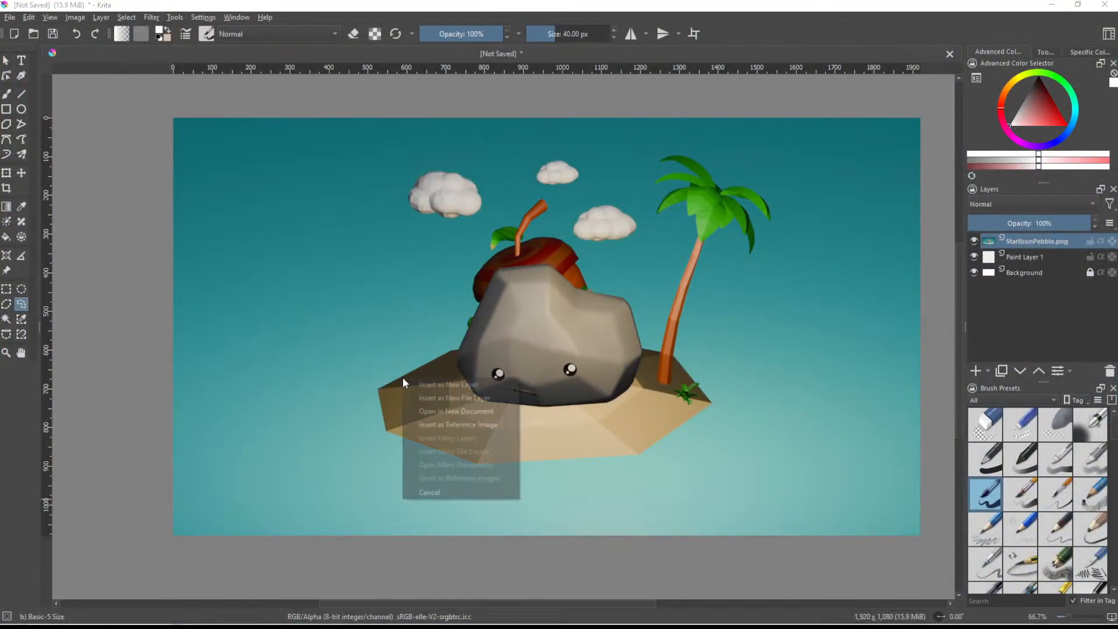
pyautogui.click(417, 383)
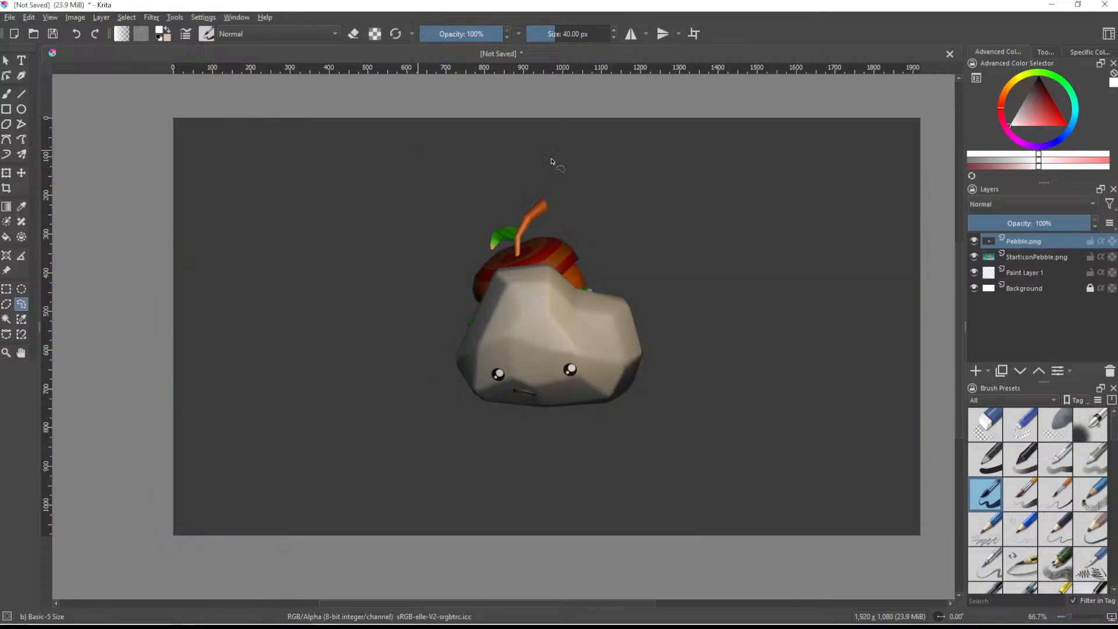
# - Try selecting the dark background of the Pebble.png layer with the Similar Color Selection tool
pyautogui.click(21, 319)
pyautogui.click(191, 320)
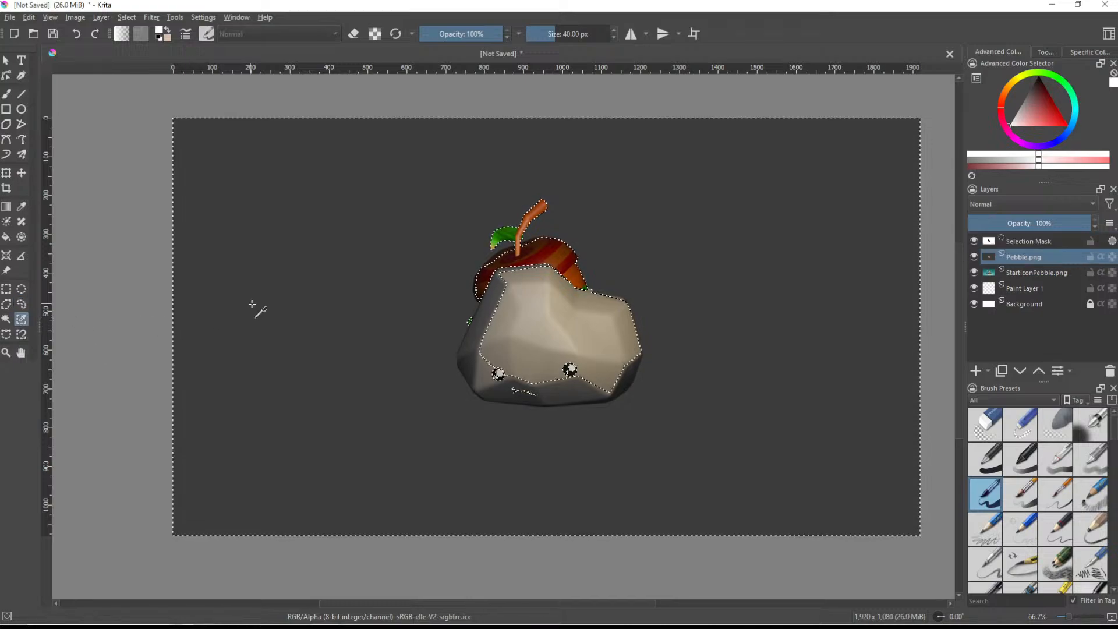
pyautogui.scroll(2, 414, 320)
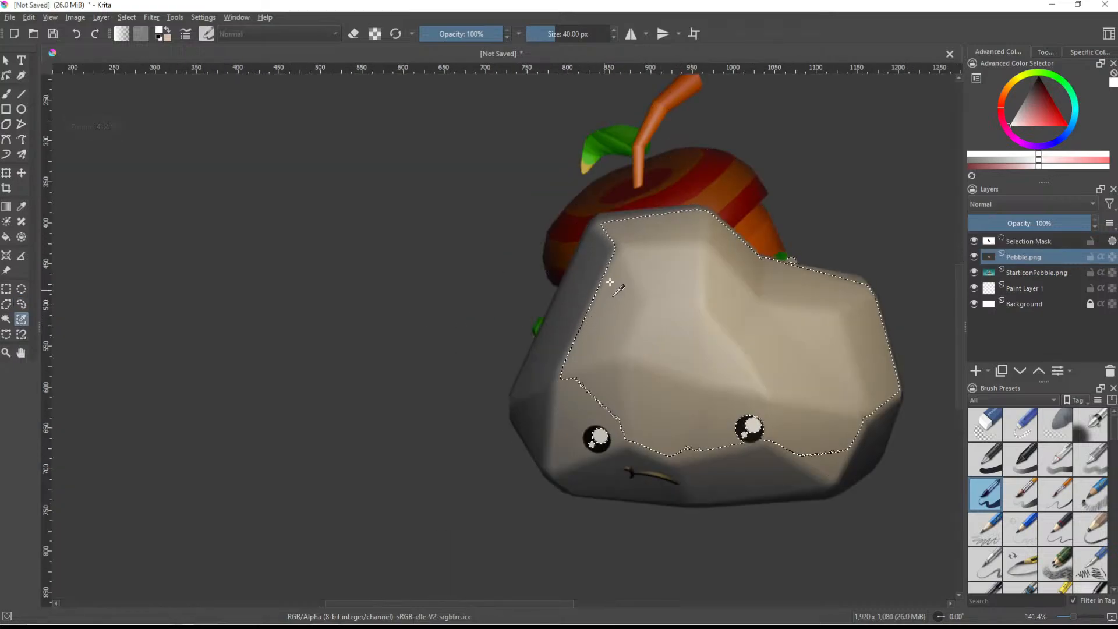
# - Select the acorn, its stem and its leaf by similar color, adding the missed shades to the selection
pyautogui.click(659, 181)
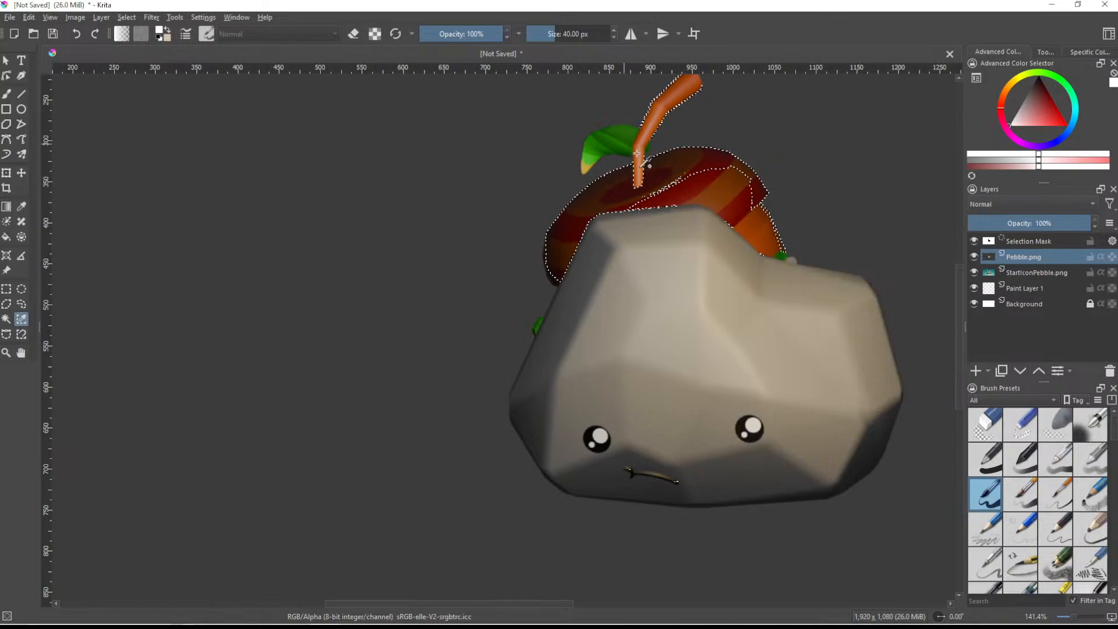
pyautogui.scroll(1, 629, 149)
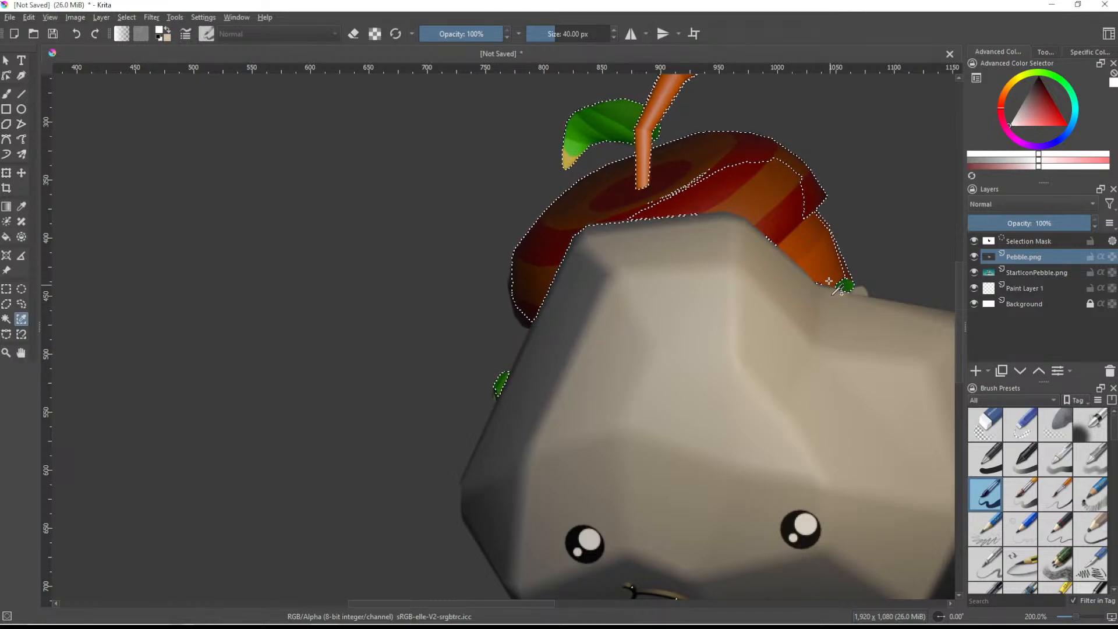
pyautogui.keyDown('ctrl'); pyautogui.scroll(-3, 815, 303); pyautogui.keyUp('ctrl')
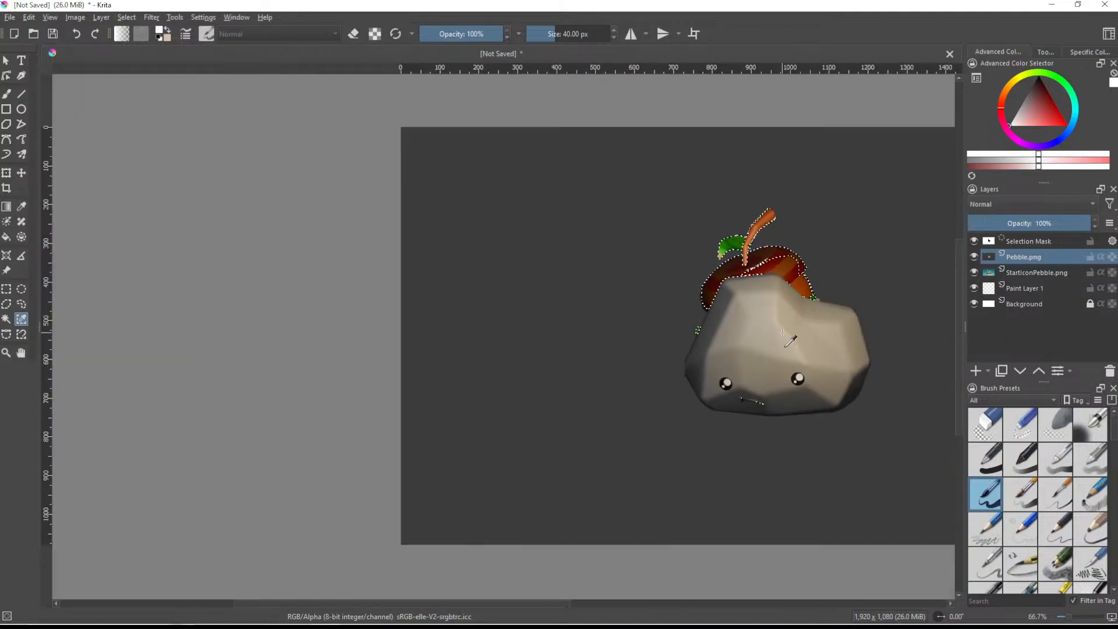
pyautogui.keyDown('ctrl'); pyautogui.scroll(4, 783, 320); pyautogui.keyUp('ctrl')
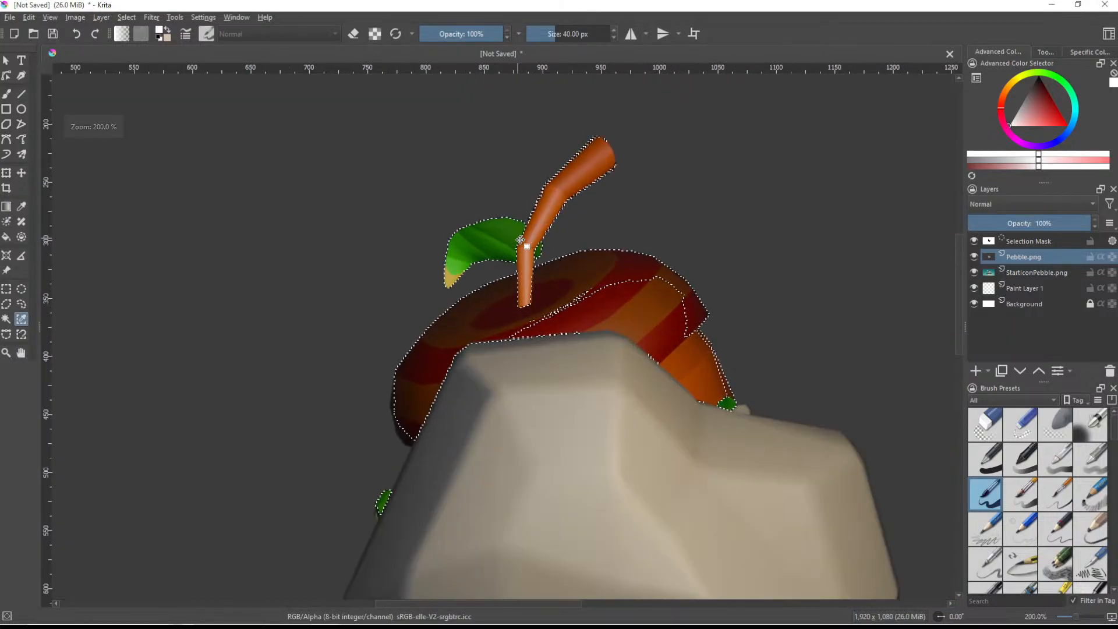
pyautogui.keyDown('shift'); pyautogui.click(528, 246); pyautogui.keyUp('shift')
pyautogui.keyDown('shift'); pyautogui.click(522, 300); pyautogui.keyUp('shift')
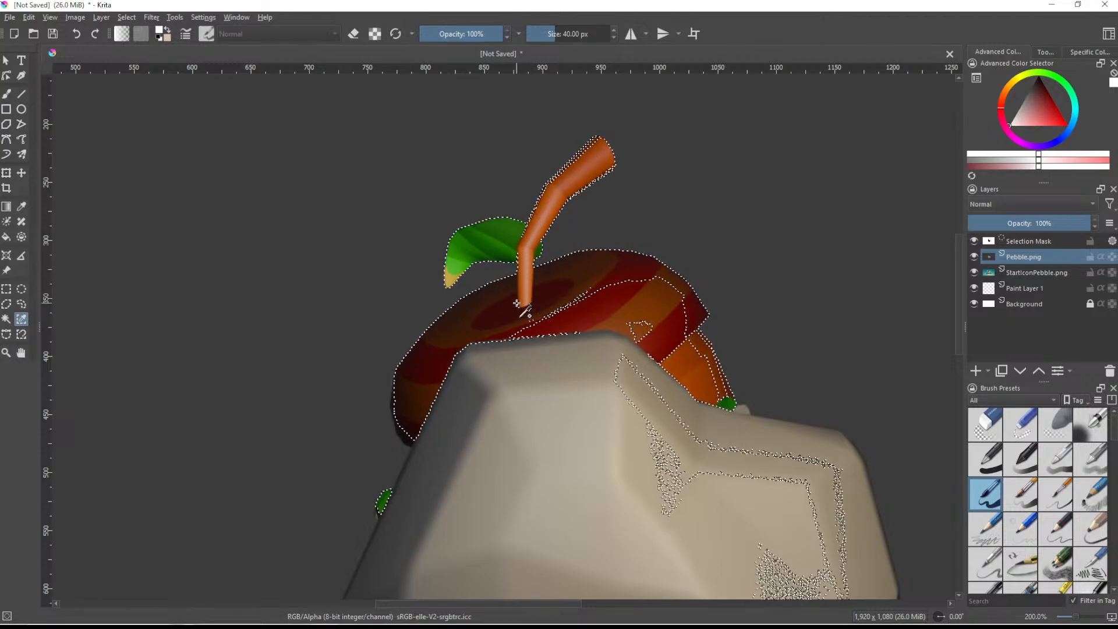
pyautogui.keyDown('shift'); pyautogui.click(573, 318); pyautogui.keyUp('shift')
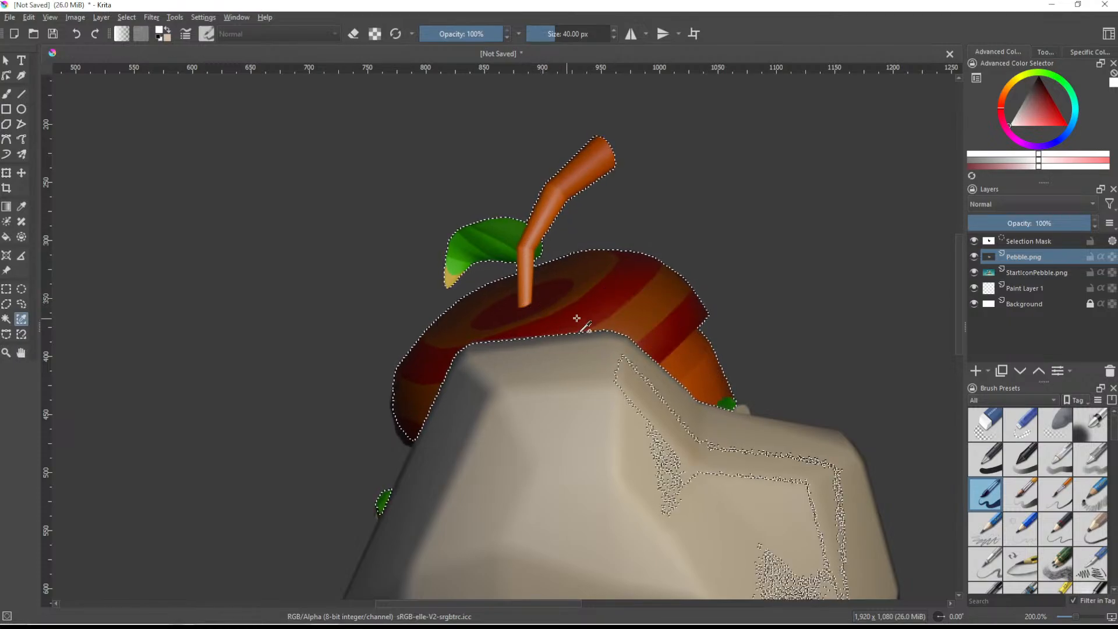
# - Try to add the rest of the small leaf at the pebble's left edge to the similar-color selection
pyautogui.scroll(-3, 650, 355)
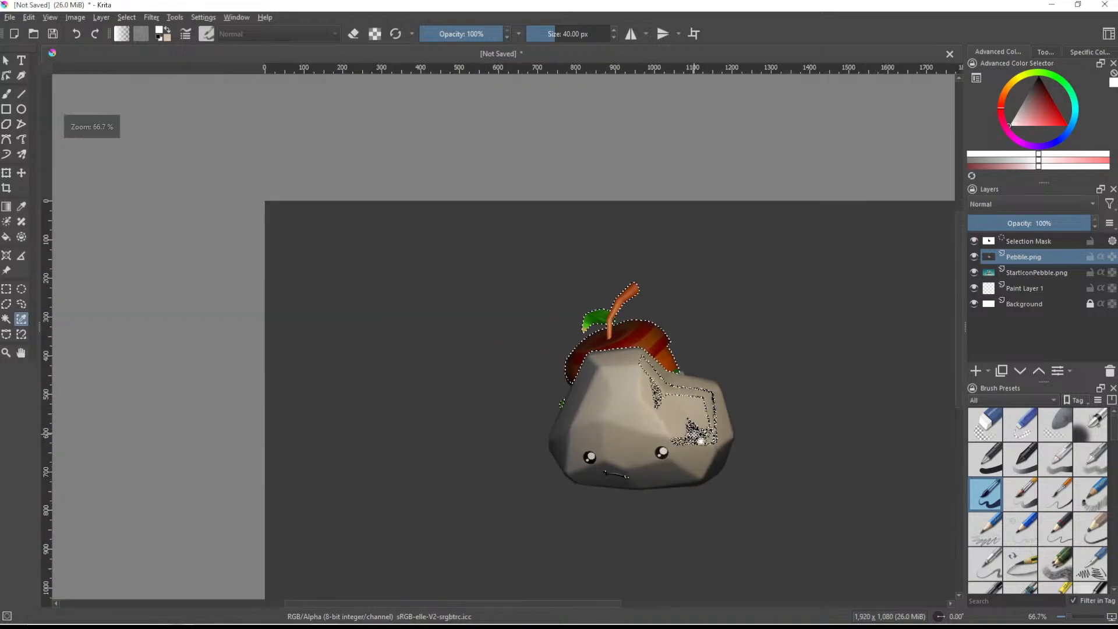
pyautogui.scroll(3, 637, 388)
pyautogui.scroll(-1, 409, 217)
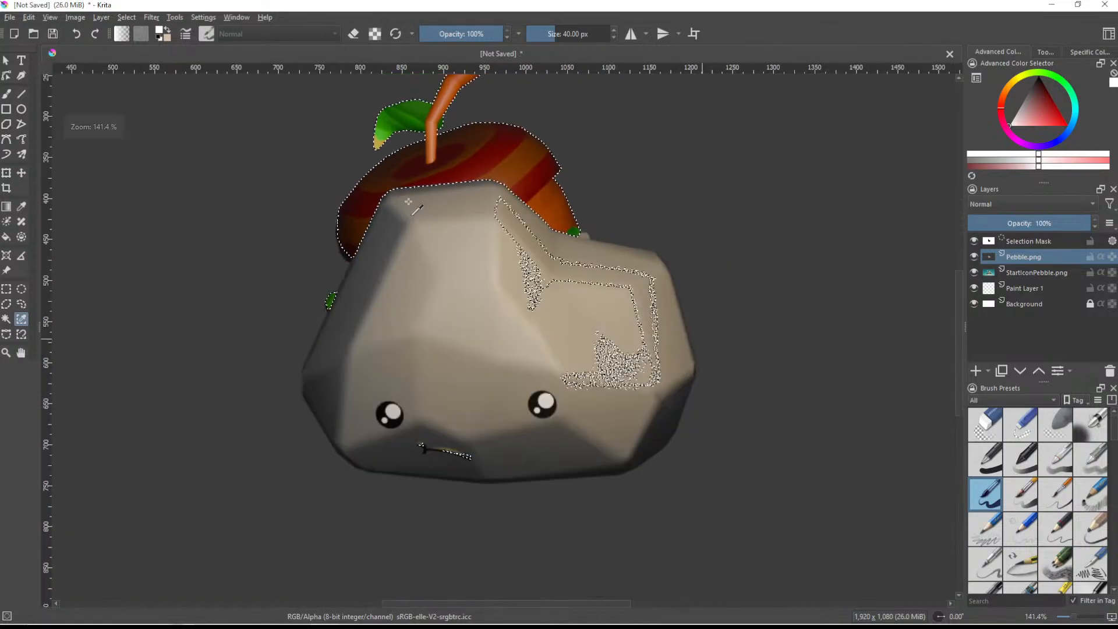
pyautogui.scroll(3, 330, 308)
pyautogui.click(326, 311)
pyautogui.scroll(-6, 332, 312)
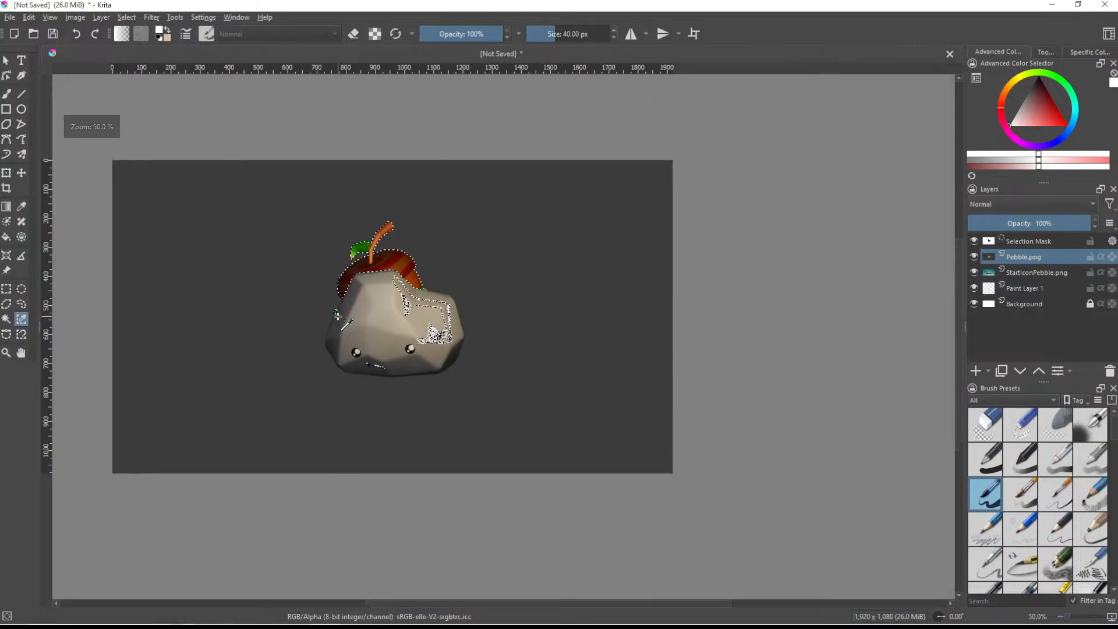
pyautogui.scroll(3, 337, 316)
# - Add the acorn's dark lower-left edge and the adjoining part of the pebble with the Freehand Selection tool
pyautogui.click(22, 303)
pyautogui.scroll(3, 324, 274)
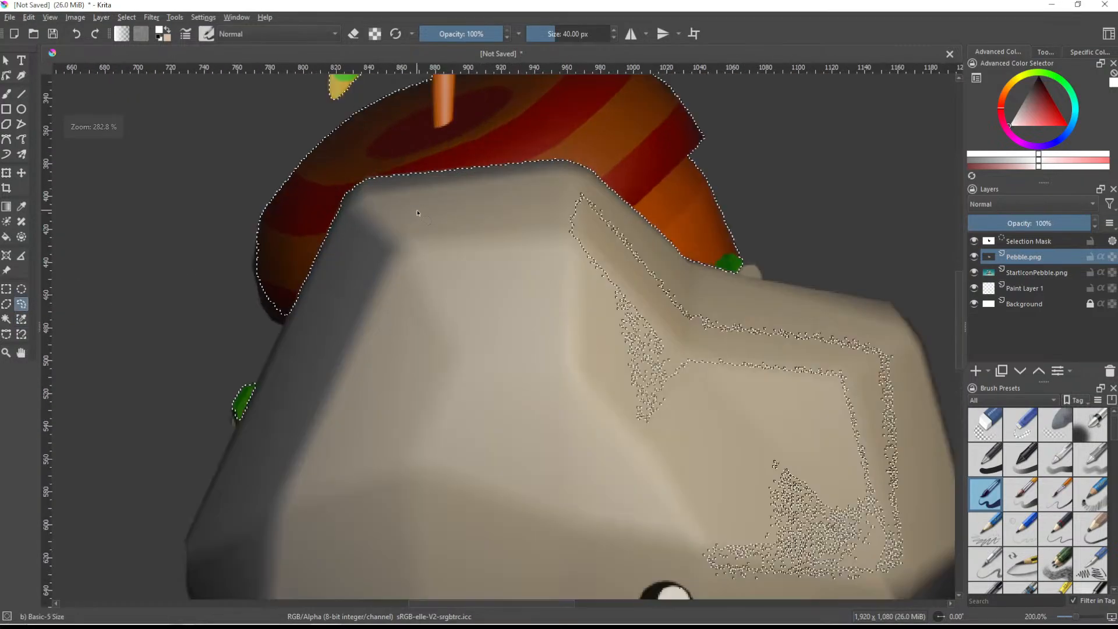
pyautogui.scroll(2, 489, 166)
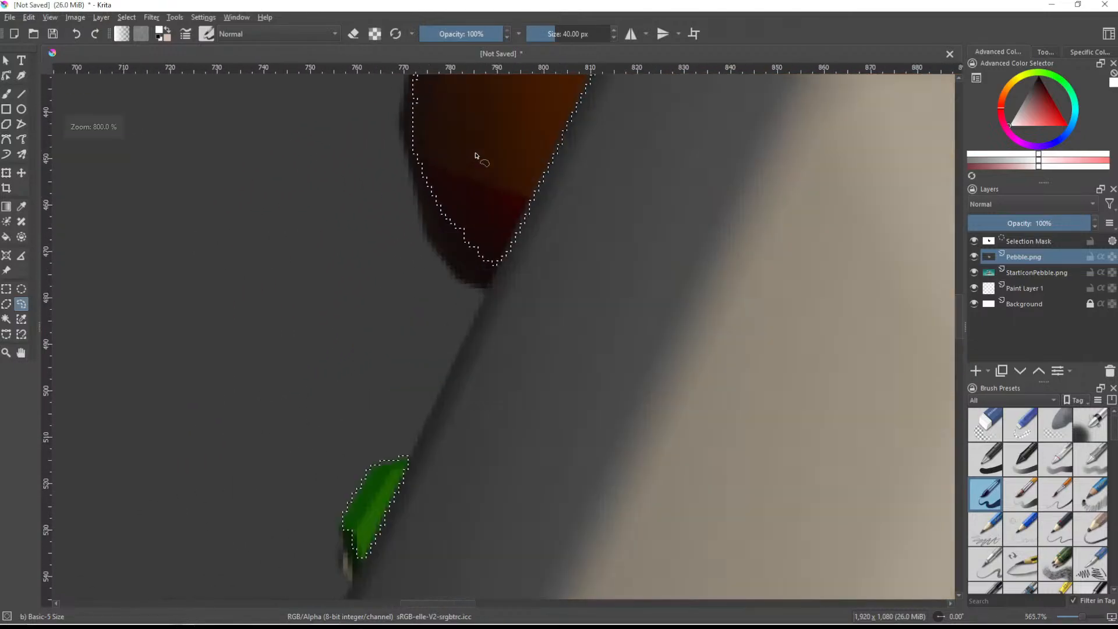
pyautogui.moveTo(449, 191); pyautogui.dragTo(472, 279, button='middle')
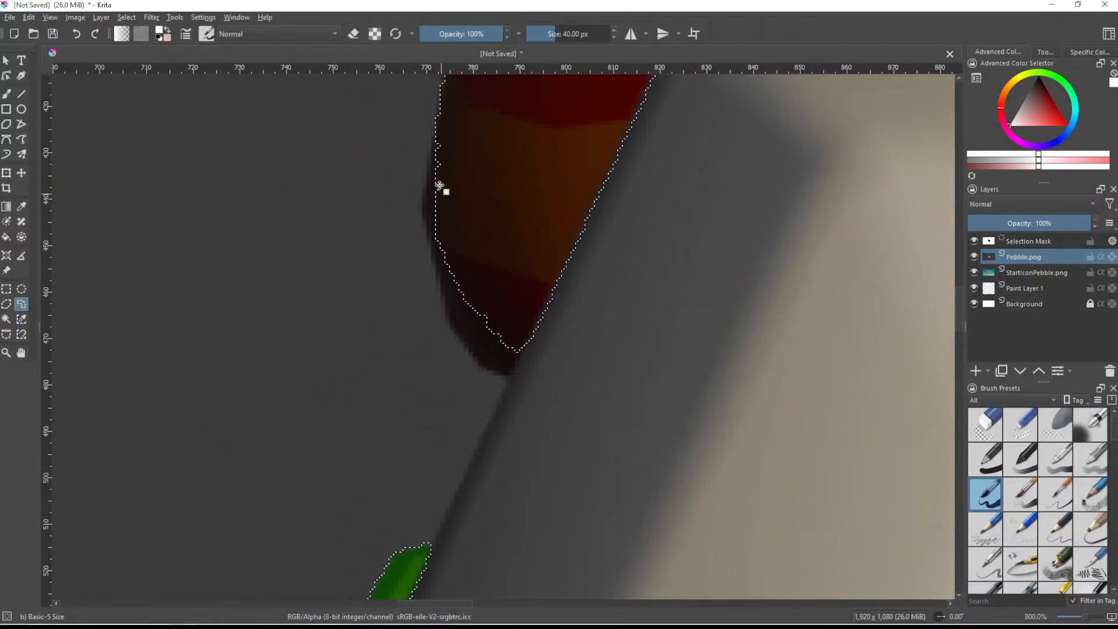
pyautogui.moveTo(439, 122)
pyautogui.mouseDown()
pyautogui.moveTo(431, 217)
pyautogui.moveTo(451, 314)
pyautogui.moveTo(512, 387)
pyautogui.moveTo(648, 231)
pyautogui.mouseUp()
# - Extend the freehand selection along the pebble's edge from the acorn down past the small leaf's lower tip
pyautogui.moveTo(567, 466); pyautogui.dragTo(623, 292, button='middle')
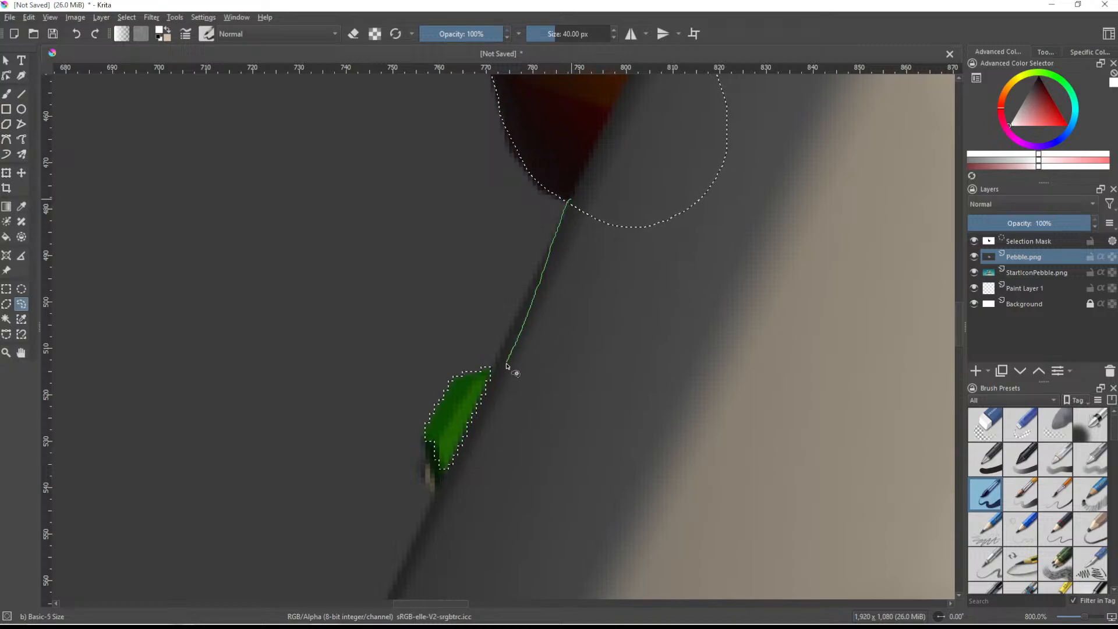
pyautogui.moveTo(568, 205)
pyautogui.mouseDown()
pyautogui.moveTo(566, 230)
pyautogui.moveTo(501, 356)
pyautogui.moveTo(508, 371)
pyautogui.mouseUp()
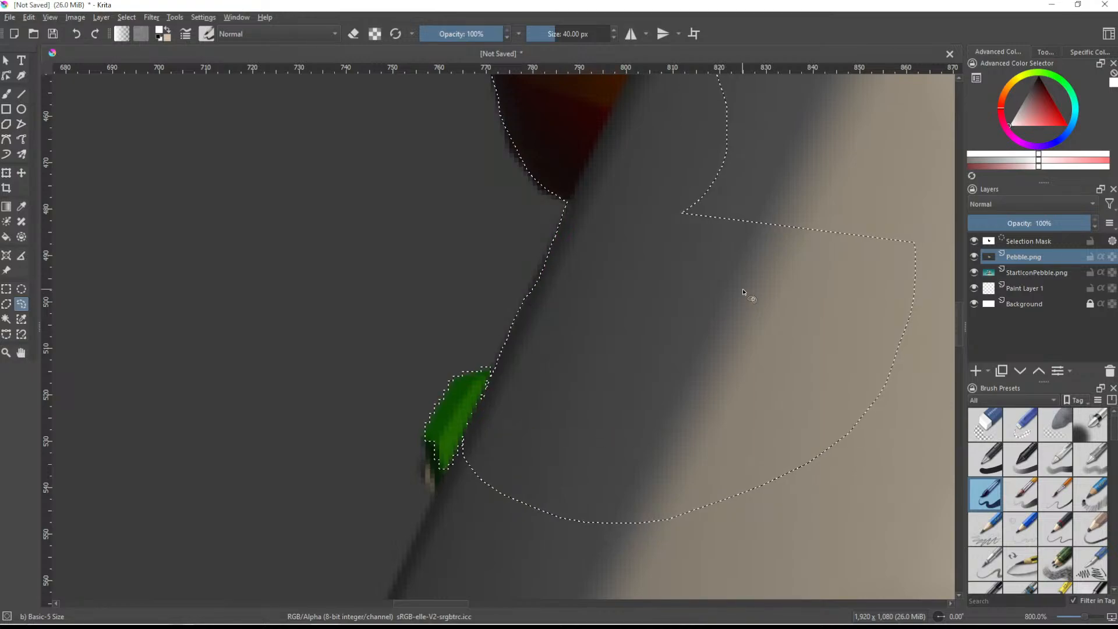
pyautogui.scroll(-2, 532, 397)
pyautogui.moveTo(493, 447); pyautogui.dragTo(506, 306, button='middle')
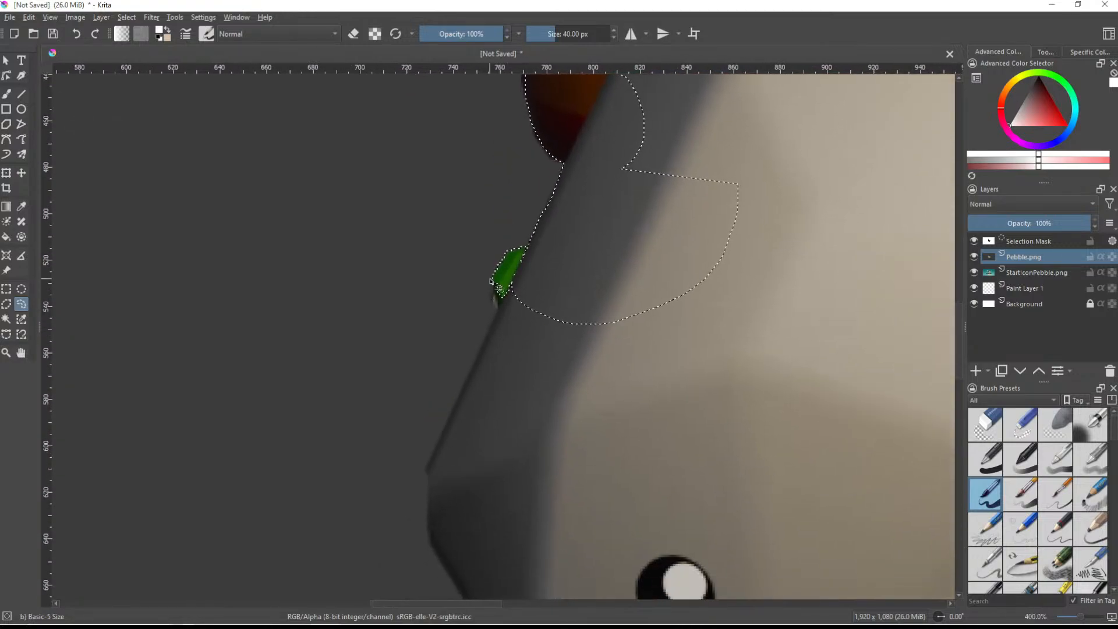
pyautogui.moveTo(495, 289)
pyautogui.mouseDown()
pyautogui.moveTo(501, 305)
pyautogui.moveTo(603, 356)
pyautogui.mouseUp()
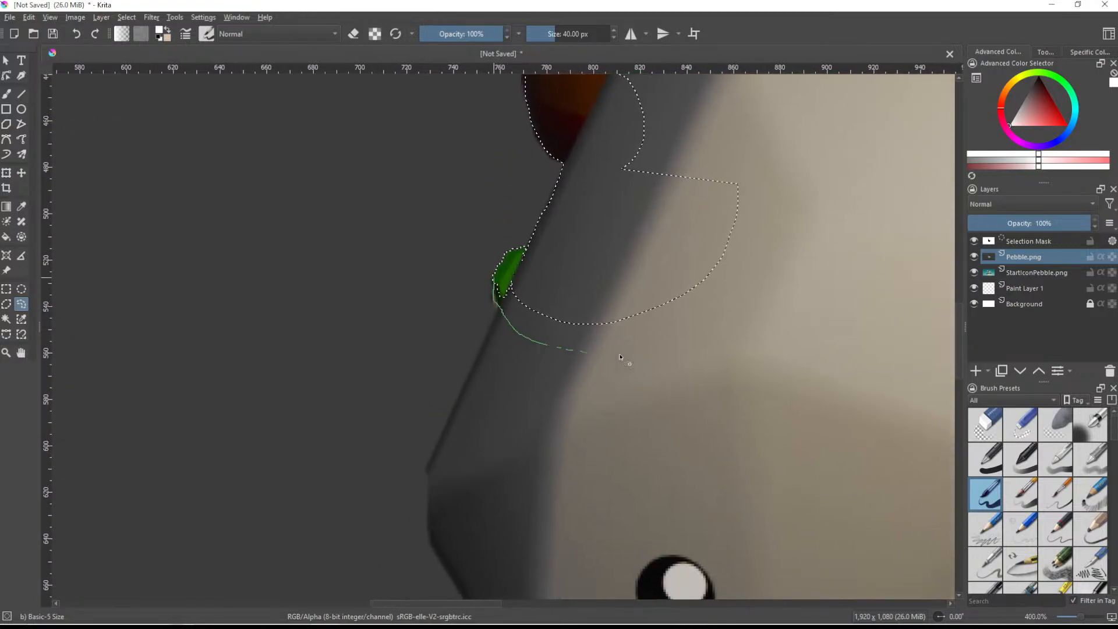
# - Extend the freehand selection down the pebble's left edge, from below the small leaf toward the lower-left corner
pyautogui.moveTo(509, 353); pyautogui.dragTo(532, 317, button='middle')
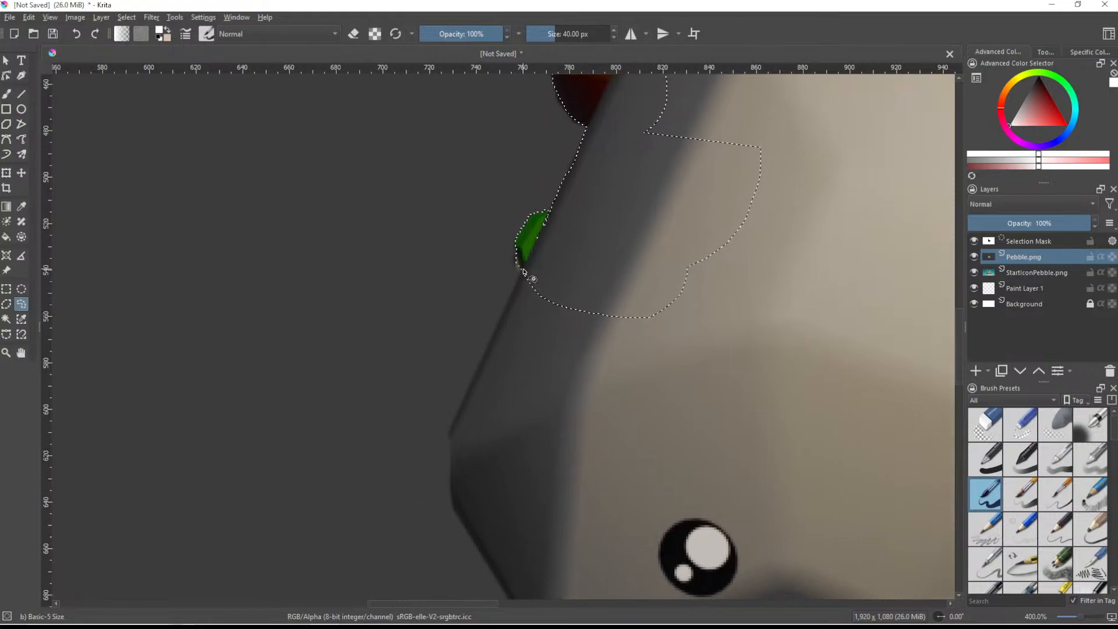
pyautogui.moveTo(506, 315)
pyautogui.mouseDown()
pyautogui.moveTo(451, 444)
pyautogui.moveTo(474, 529)
pyautogui.moveTo(750, 373)
pyautogui.moveTo(730, 290)
pyautogui.mouseUp()
pyautogui.moveTo(654, 406); pyautogui.dragTo(482, 180, button='middle')
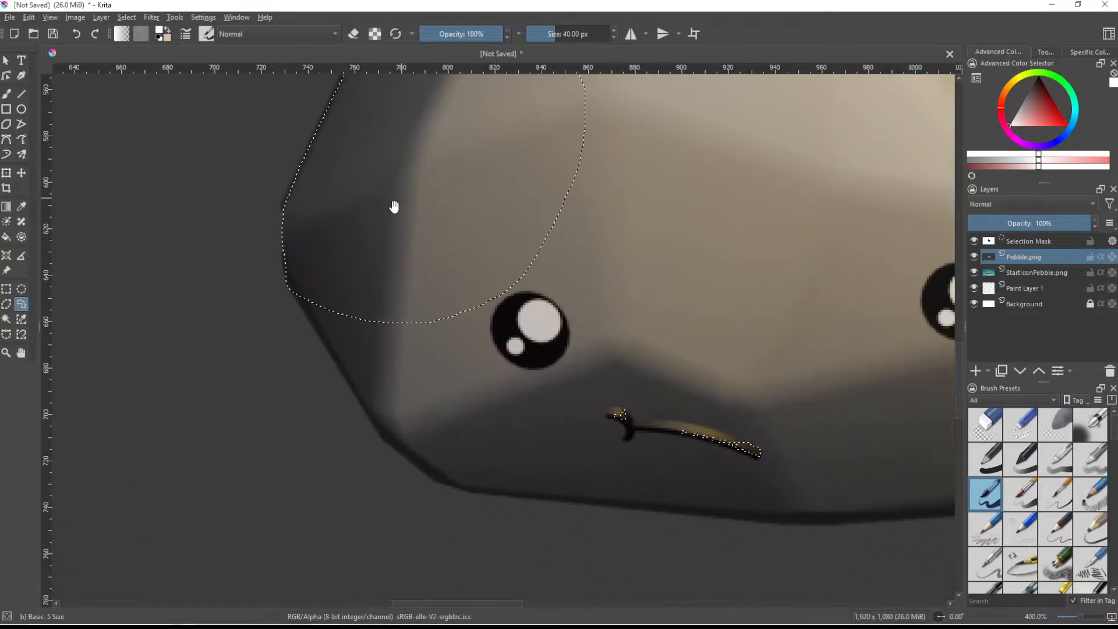
pyautogui.moveTo(396, 202); pyautogui.dragTo(340, 153, button='middle')
pyautogui.moveTo(271, 289)
pyautogui.mouseDown()
pyautogui.moveTo(339, 392)
pyautogui.moveTo(466, 362)
pyautogui.moveTo(452, 222)
pyautogui.mouseUp()
pyautogui.moveTo(454, 345); pyautogui.dragTo(415, 269, button='middle')
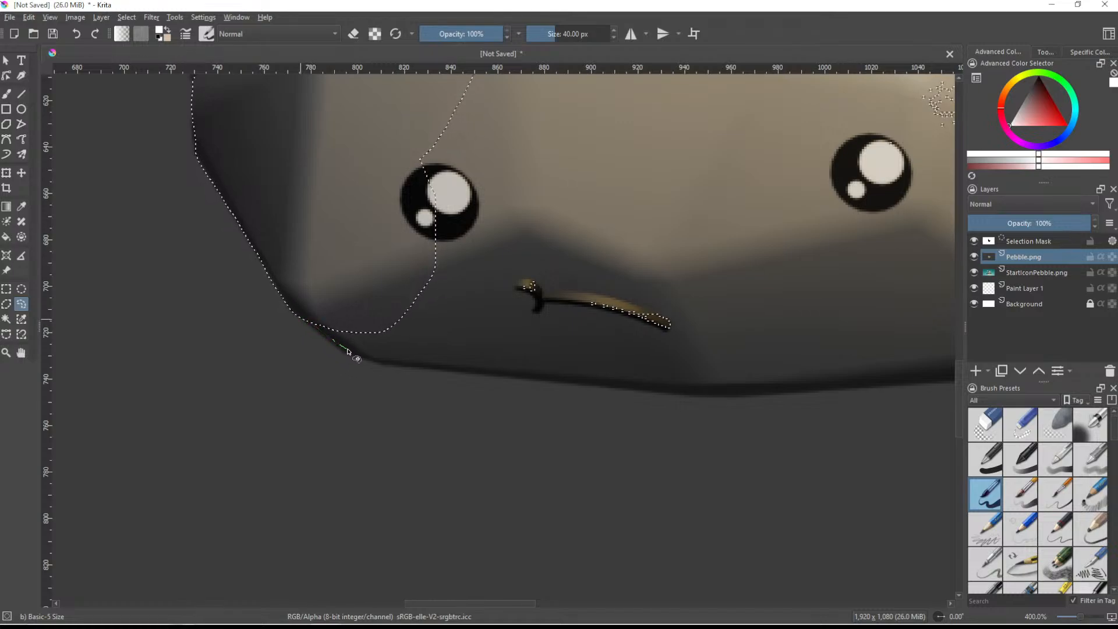
# - Add the pebble's lower-left corner and the bottom edge, including the mouth, to the freehand selection
pyautogui.moveTo(423, 366); pyautogui.dragTo(431, 222)
pyautogui.moveTo(408, 350); pyautogui.dragTo(347, 319, button='middle')
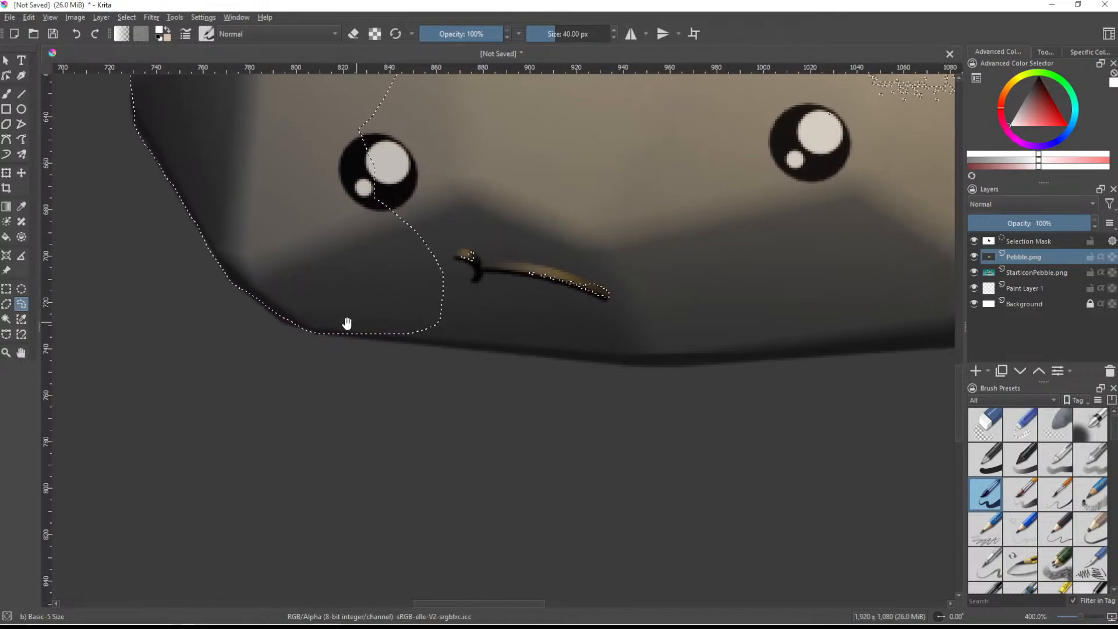
pyautogui.moveTo(342, 338)
pyautogui.mouseDown()
pyautogui.moveTo(607, 357)
pyautogui.moveTo(700, 270)
pyautogui.moveTo(466, 156)
pyautogui.mouseUp()
pyautogui.moveTo(344, 305); pyautogui.dragTo(362, 270, button='middle')
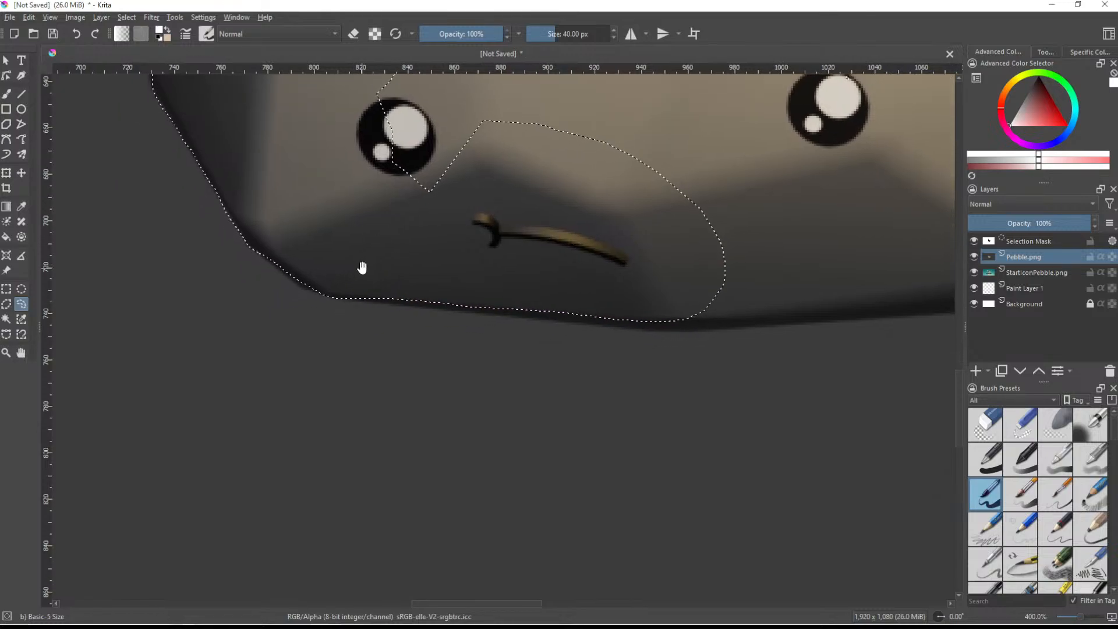
pyautogui.moveTo(369, 298)
pyautogui.mouseDown()
pyautogui.moveTo(631, 327)
pyautogui.moveTo(746, 319)
pyautogui.moveTo(716, 238)
pyautogui.mouseUp()
pyautogui.moveTo(948, 292)
pyautogui.mouseDown(button='middle')
pyautogui.moveTo(644, 302)
pyautogui.moveTo(623, 313)
pyautogui.mouseUp(button='middle')
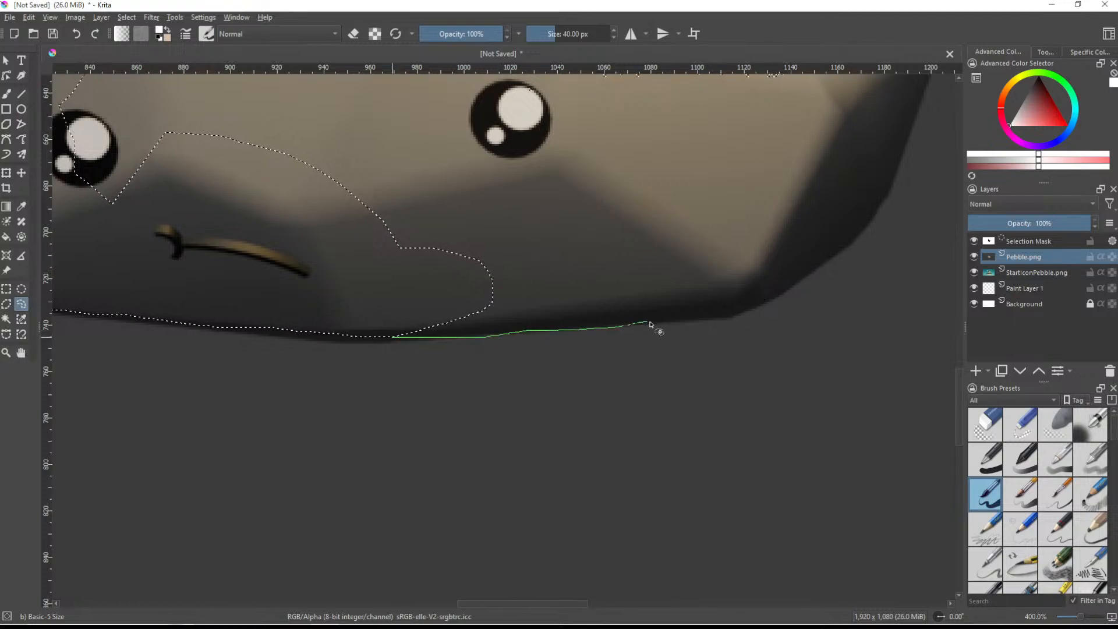
# - Add the pebble's lower-right corner, the area around the right eye and the lower right side to the freehand selection
pyautogui.moveTo(744, 219); pyautogui.dragTo(466, 309)
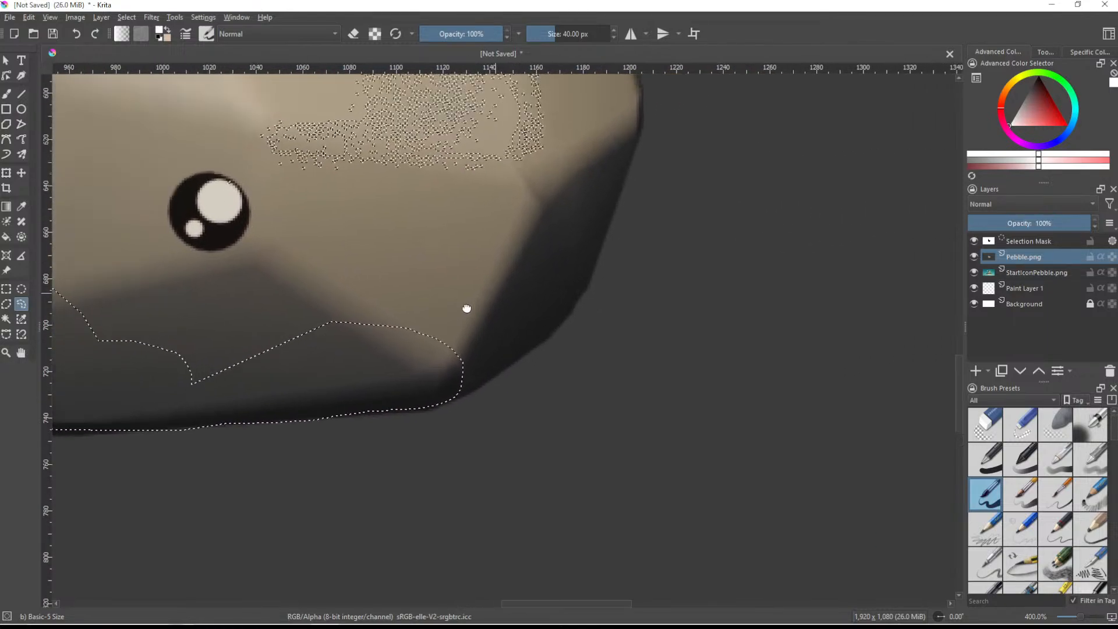
pyautogui.moveTo(443, 407)
pyautogui.mouseDown()
pyautogui.moveTo(551, 346)
pyautogui.moveTo(585, 298)
pyautogui.moveTo(600, 199)
pyautogui.moveTo(426, 269)
pyautogui.moveTo(439, 251)
pyautogui.mouseUp()
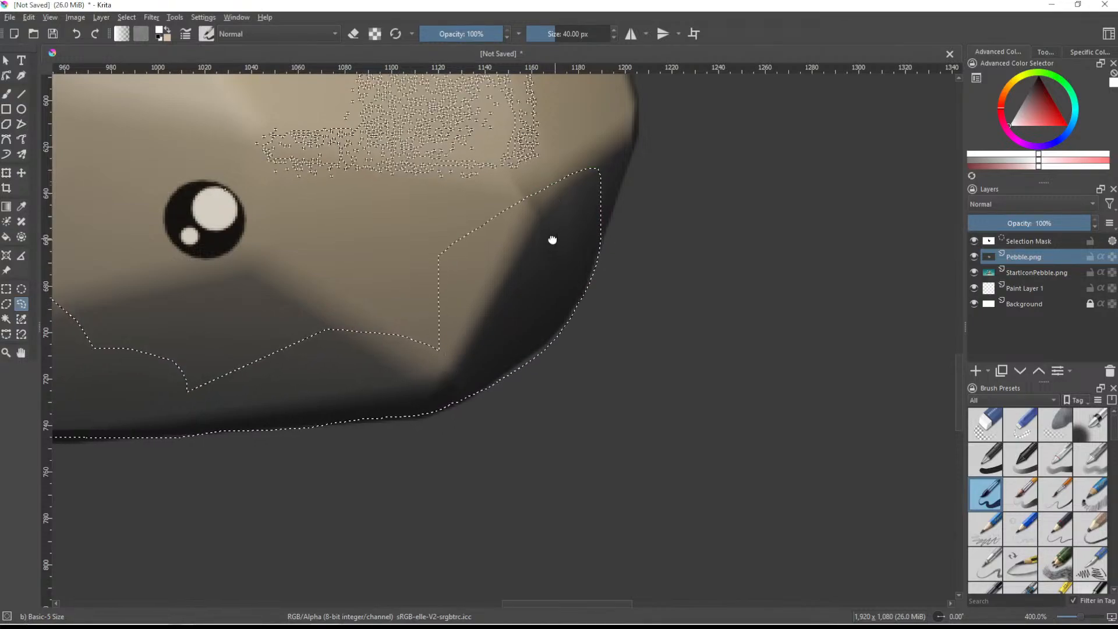
pyautogui.moveTo(554, 240); pyautogui.dragTo(406, 354, button='middle')
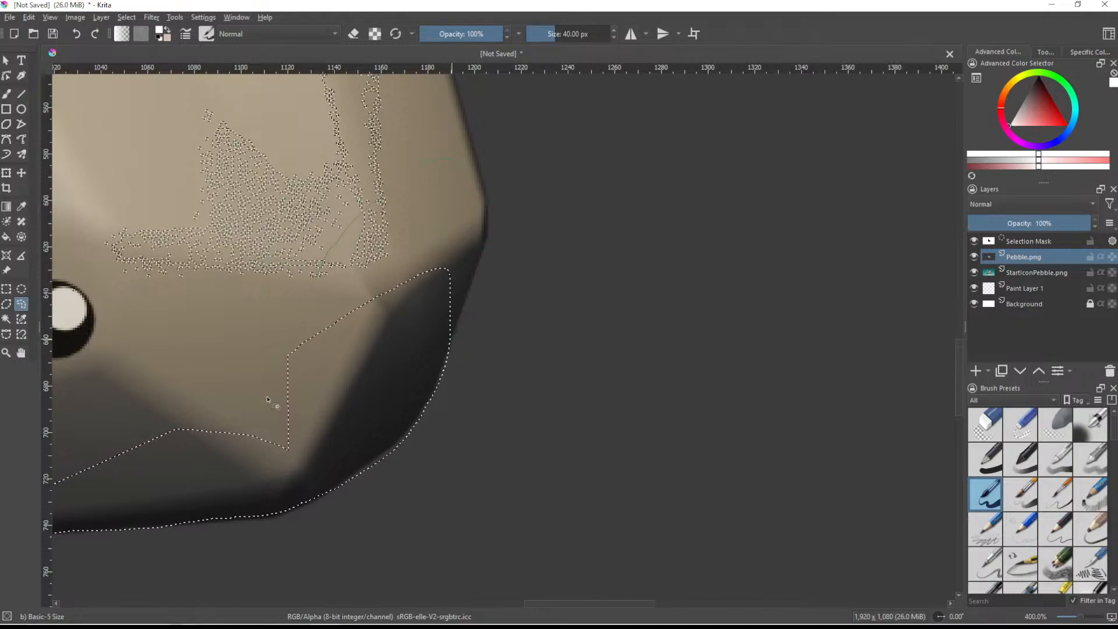
pyautogui.moveTo(262, 417); pyautogui.dragTo(388, 391, button='middle')
pyautogui.moveTo(380, 442)
pyautogui.mouseDown()
pyautogui.moveTo(491, 362)
pyautogui.moveTo(262, 195)
pyautogui.moveTo(87, 400)
pyautogui.moveTo(112, 469)
pyautogui.mouseUp()
pyautogui.moveTo(174, 429); pyautogui.dragTo(326, 514, button='middle')
pyautogui.moveTo(745, 245); pyautogui.dragTo(522, 442, button='middle')
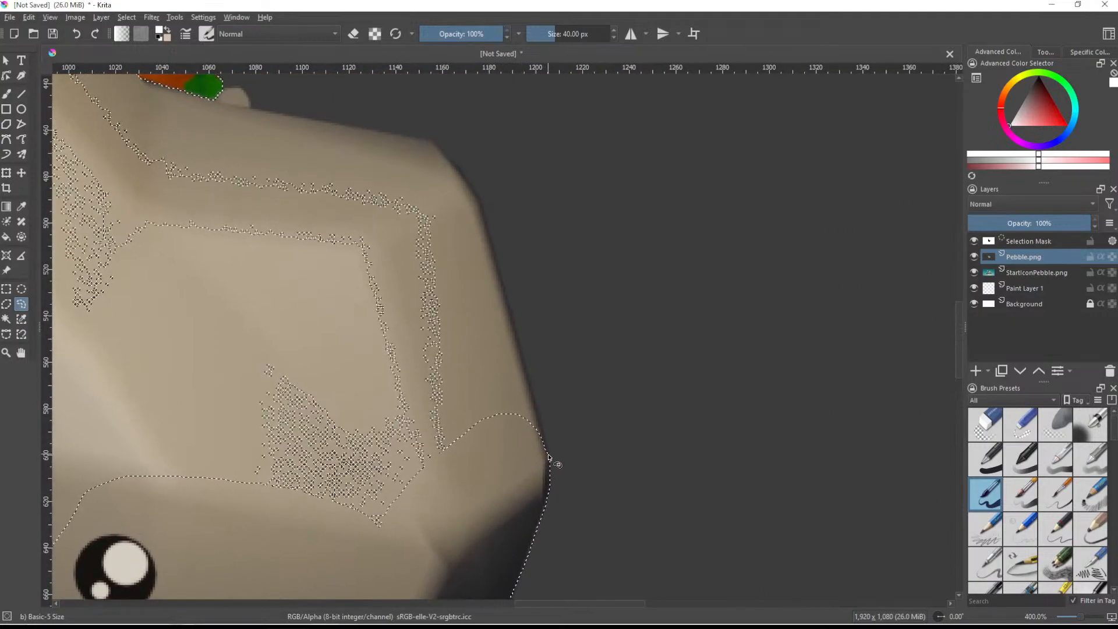
# - Extend the freehand selection up the pebble's right edge and along its upper-right edge to the leaf beside the acorn
pyautogui.moveTo(547, 460)
pyautogui.mouseDown()
pyautogui.moveTo(437, 184)
pyautogui.moveTo(473, 200)
pyautogui.mouseUp()
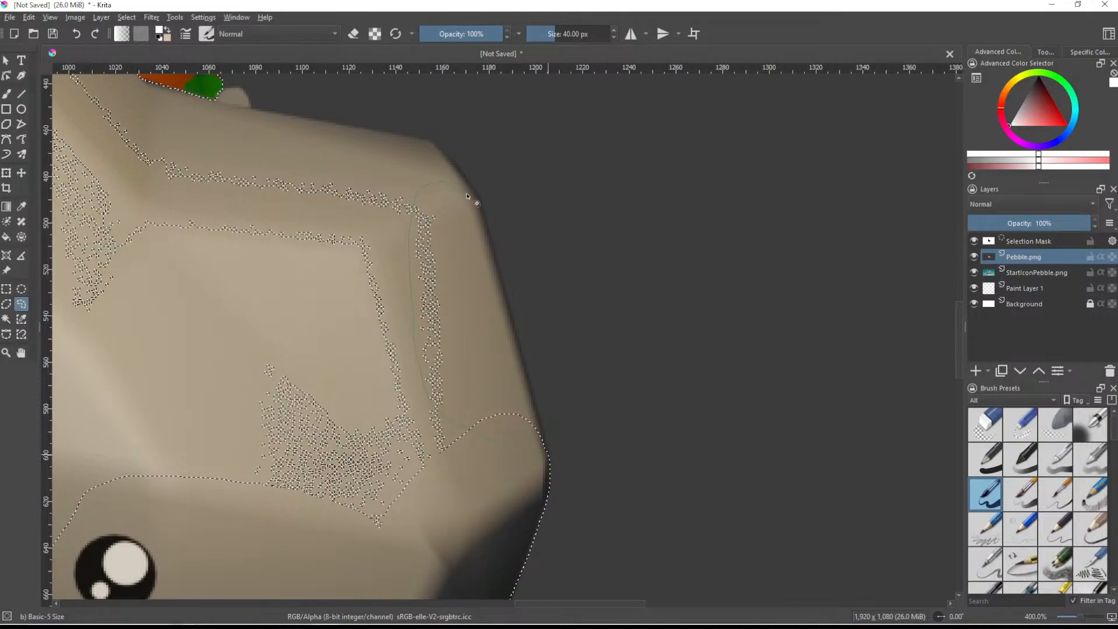
pyautogui.moveTo(445, 199); pyautogui.dragTo(474, 287, button='middle')
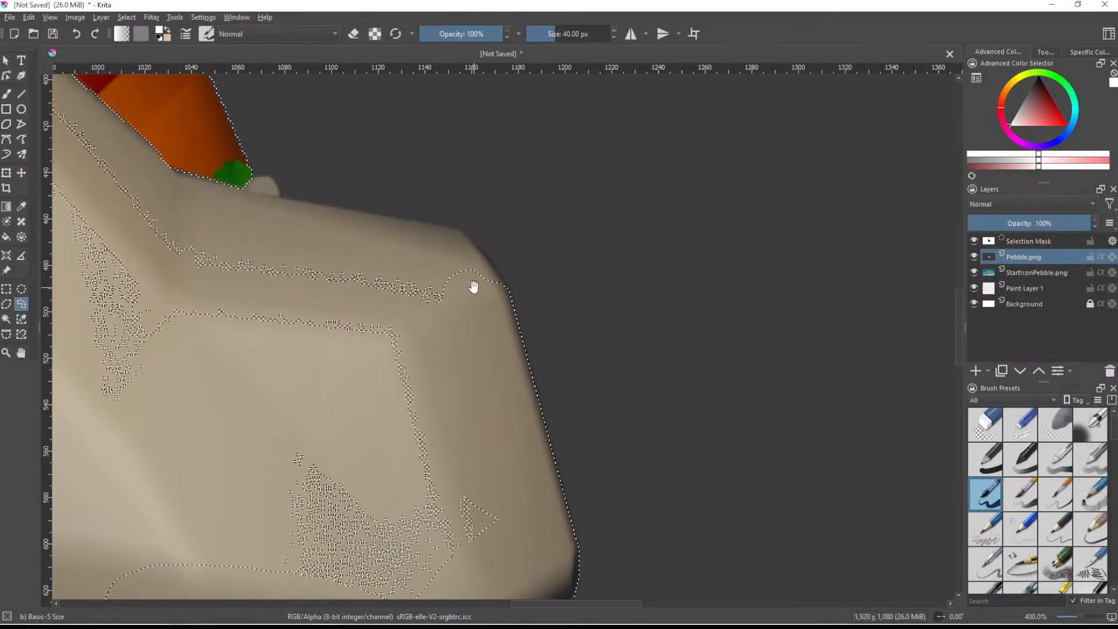
pyautogui.moveTo(495, 274)
pyautogui.mouseDown()
pyautogui.moveTo(459, 237)
pyautogui.moveTo(414, 288)
pyautogui.mouseUp()
pyautogui.moveTo(408, 319); pyautogui.dragTo(491, 387, button='middle')
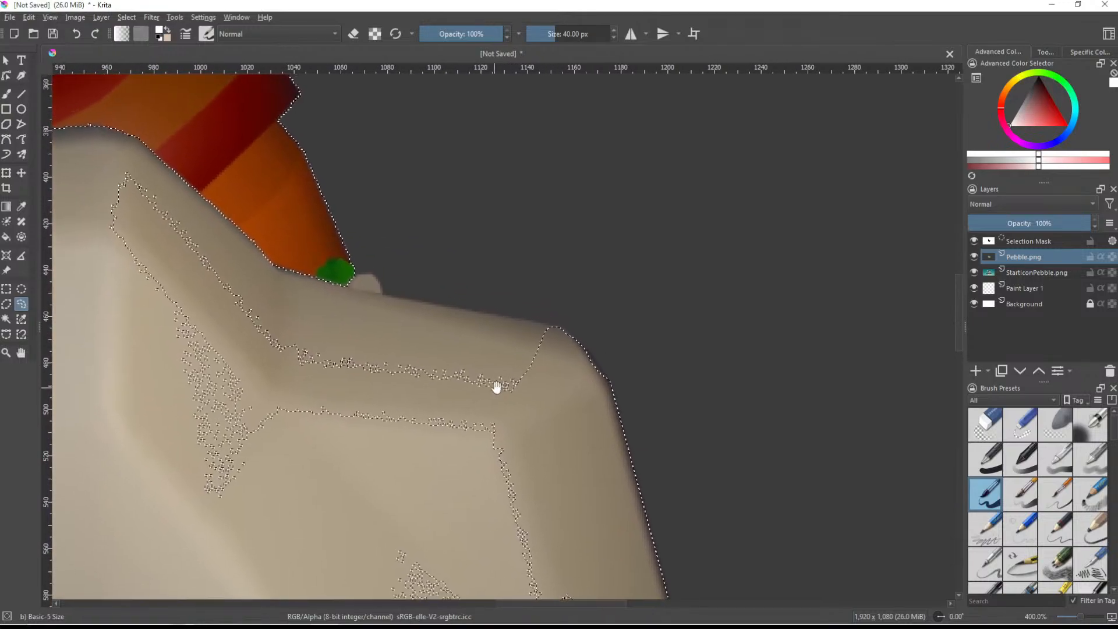
pyautogui.moveTo(553, 358)
pyautogui.mouseDown()
pyautogui.moveTo(553, 386)
pyautogui.moveTo(443, 450)
pyautogui.moveTo(302, 422)
pyautogui.moveTo(172, 361)
pyautogui.moveTo(263, 273)
pyautogui.moveTo(373, 278)
pyautogui.moveTo(349, 283)
pyautogui.mouseUp()
pyautogui.scroll(-5, 305, 260)
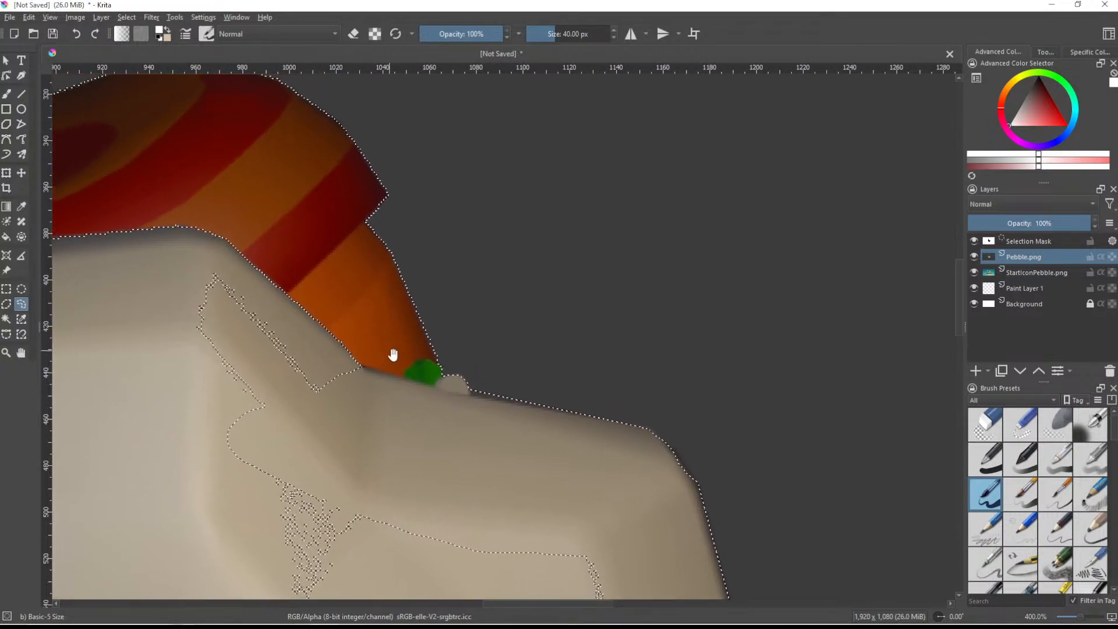
# - Lasso the remaining speckled patches and gaps inside the pebble so that only its outer outline bounds the selection
pyautogui.scroll(2, 312, 408)
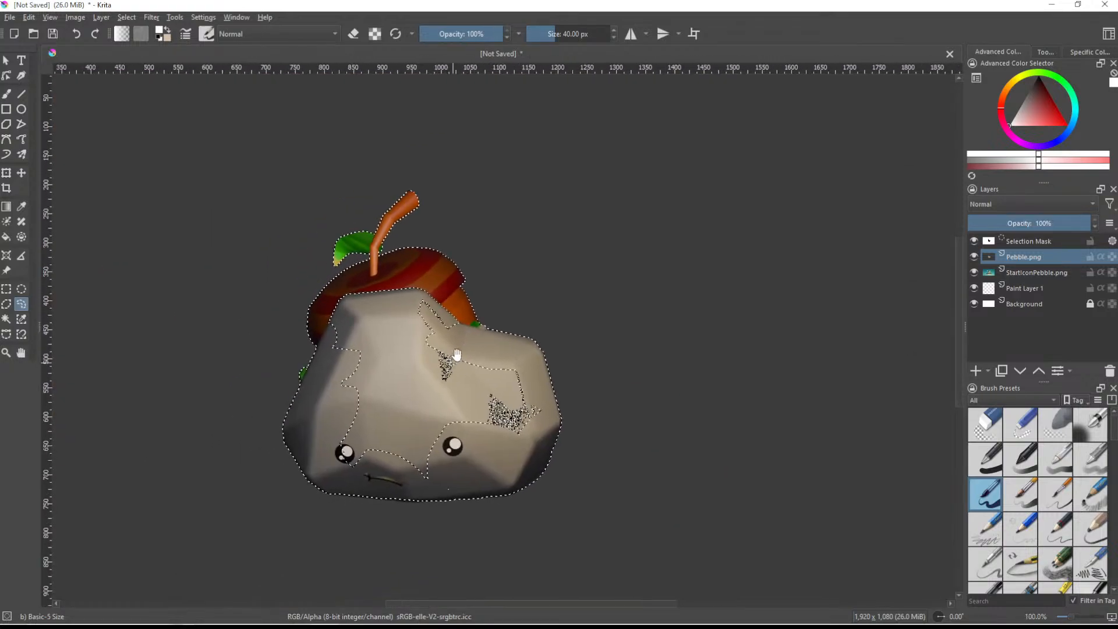
pyautogui.moveTo(469, 307)
pyautogui.mouseDown()
pyautogui.moveTo(402, 233)
pyautogui.moveTo(281, 220)
pyautogui.moveTo(198, 263)
pyautogui.moveTo(197, 454)
pyautogui.moveTo(217, 578)
pyautogui.moveTo(350, 595)
pyautogui.moveTo(617, 524)
pyautogui.moveTo(571, 386)
pyautogui.moveTo(479, 332)
pyautogui.mouseUp()
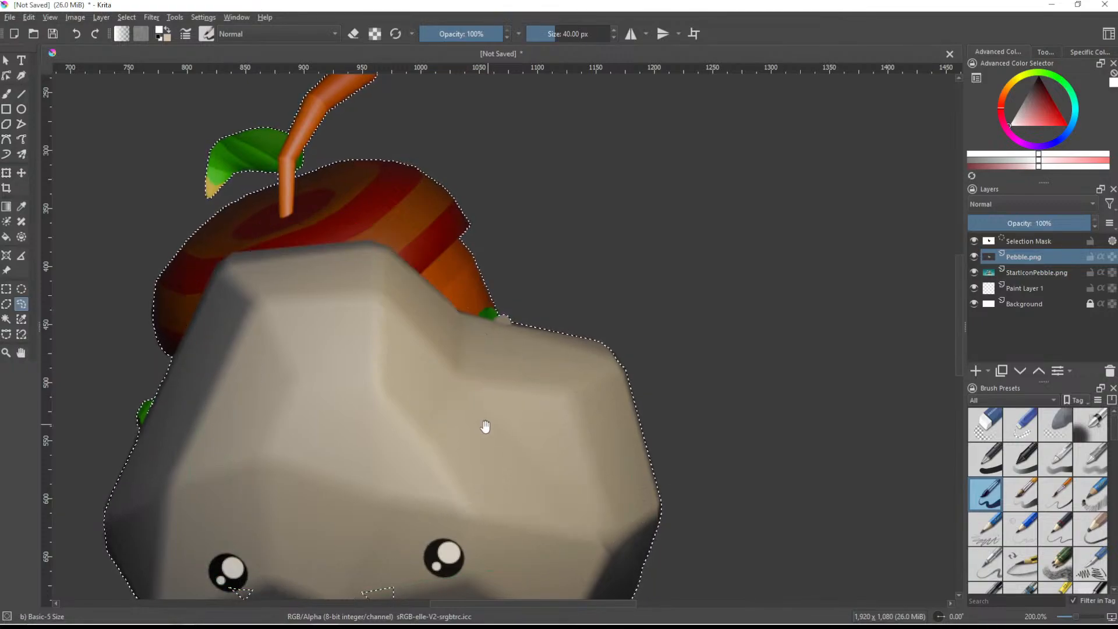
pyautogui.moveTo(484, 426); pyautogui.dragTo(474, 305, button='middle')
pyautogui.moveTo(218, 460)
pyautogui.mouseDown()
pyautogui.moveTo(288, 499)
pyautogui.moveTo(454, 484)
pyautogui.moveTo(252, 329)
pyautogui.mouseUp()
pyautogui.scroll(-2, 341, 352)
pyautogui.moveTo(396, 285); pyautogui.dragTo(415, 311, button='middle')
pyautogui.scroll(4, 415, 414)
pyautogui.moveTo(413, 538); pyautogui.dragTo(445, 400, button='middle')
pyautogui.scroll(-4, 438, 402)
pyautogui.moveTo(435, 399)
pyautogui.mouseDown()
pyautogui.moveTo(438, 413)
pyautogui.moveTo(447, 400)
pyautogui.mouseUp()
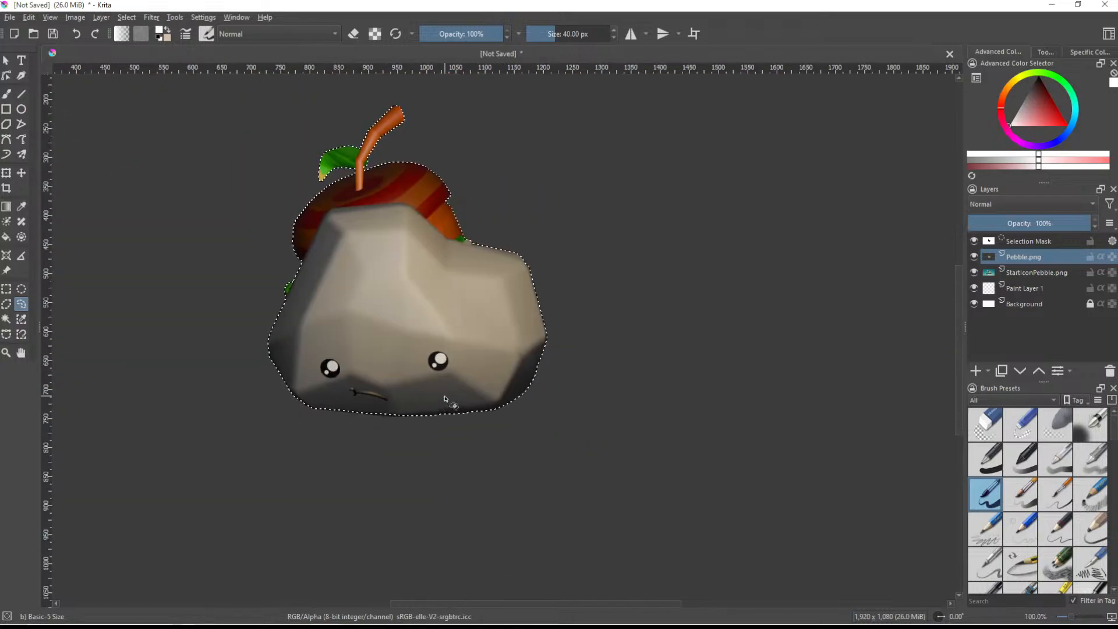
# - Invert the selection, copy and paste the isolated pebble and acorn as a new layer, and clear the selection
pyautogui.scroll(-1, 433, 384)
pyautogui.moveTo(432, 322)
pyautogui.mouseDown(button='middle')
pyautogui.moveTo(508, 365)
pyautogui.moveTo(509, 351)
pyautogui.mouseUp(button='middle')
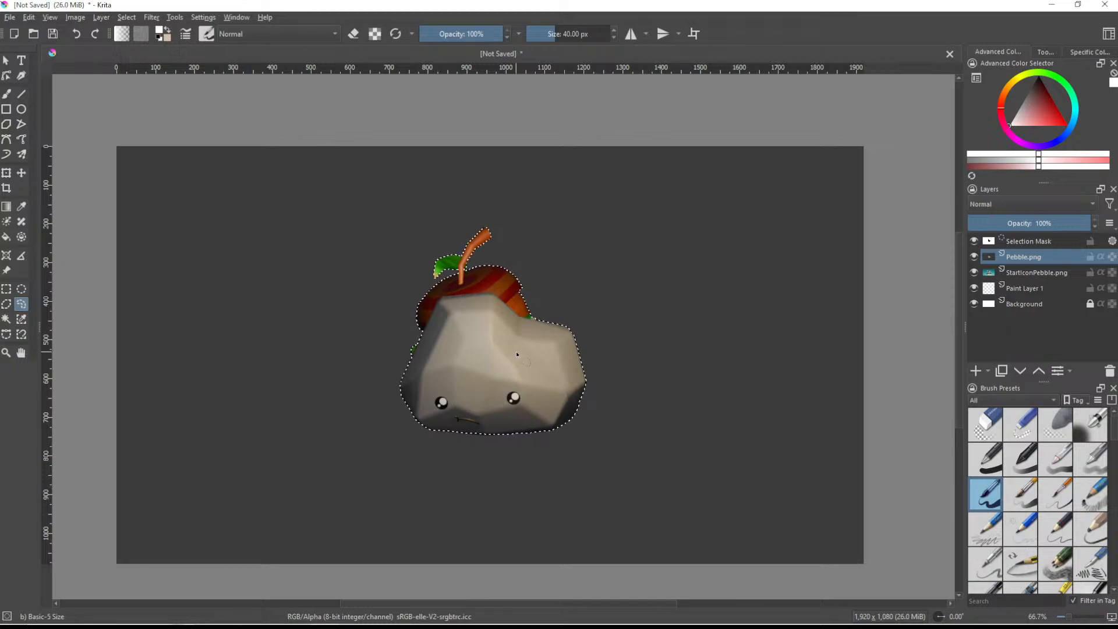
pyautogui.hotkey('ctrl', 'shift', 'i')
pyautogui.hotkey('ctrl', 'c')
pyautogui.hotkey('ctrl', 'v')
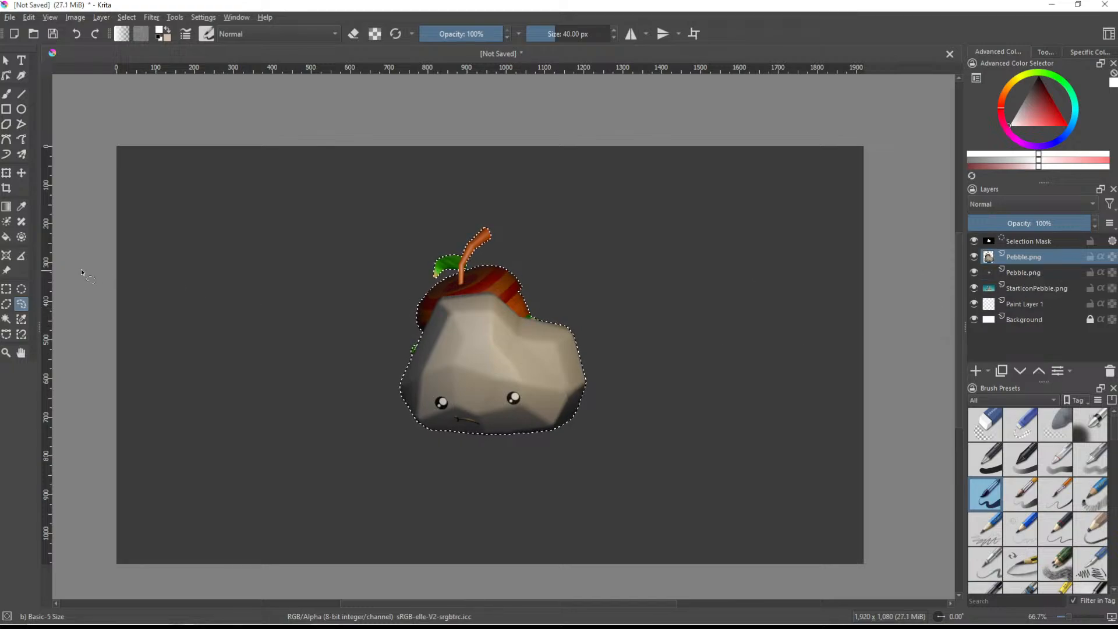
pyautogui.hotkey('ctrl', 'shift', 'a')
# - Delete the original Pebble.png layer with the grey background, keeping the cut-out pebble layer visible and active
pyautogui.click(1018, 259)
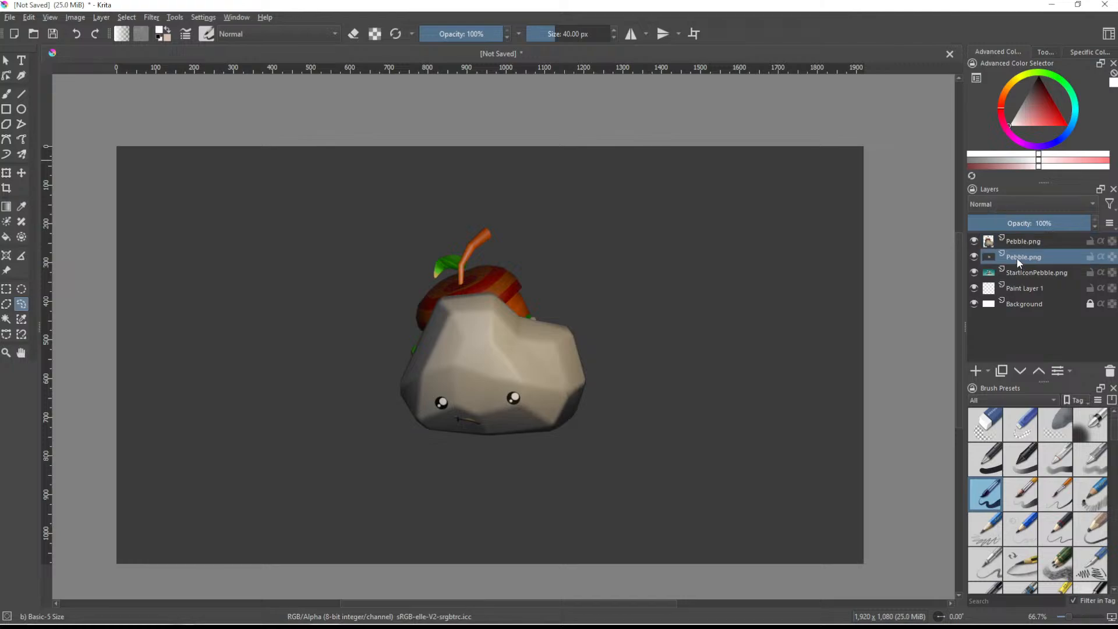
pyautogui.click(1110, 371)
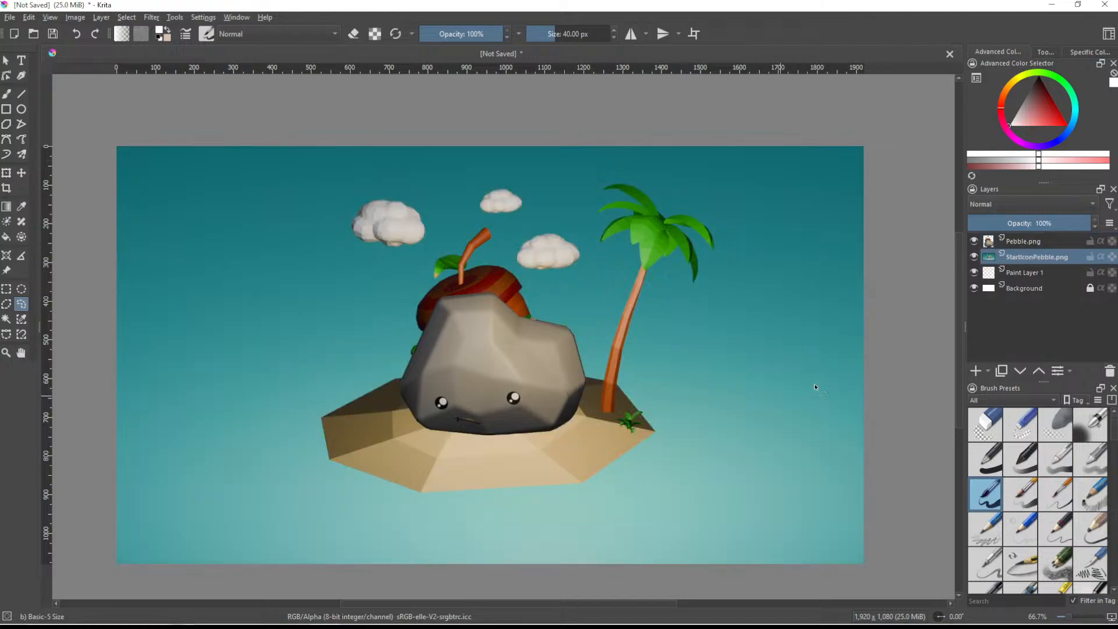
pyautogui.click(976, 241)
pyautogui.click(976, 241)
pyautogui.click(1028, 241)
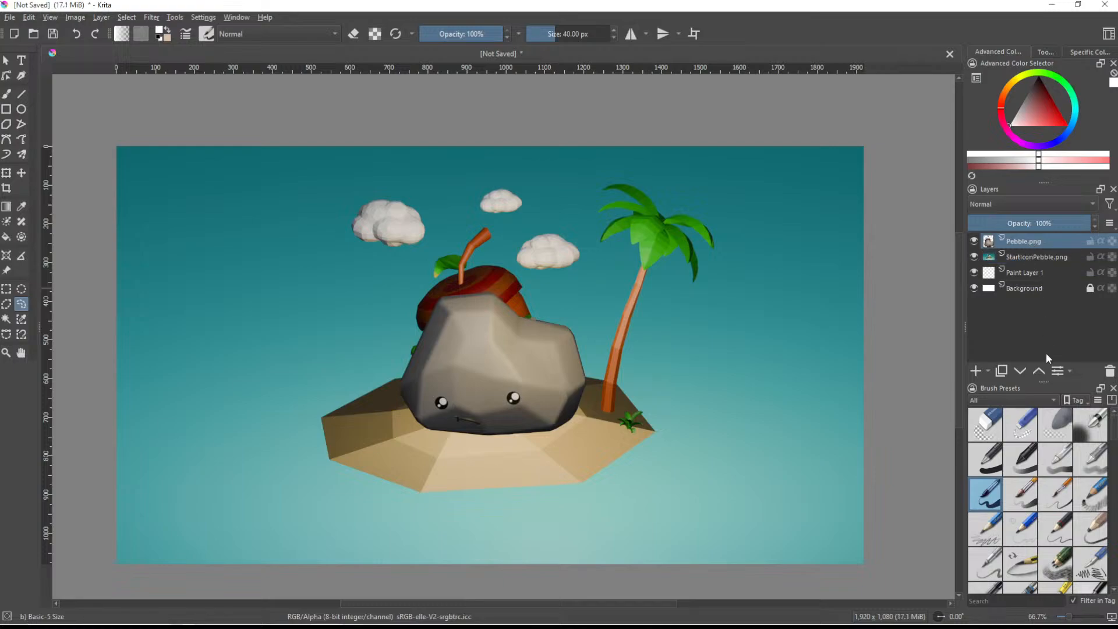
# - Move Paint Layer 1 directly below the Pebble.png layer and set up the Airbrush Soft preset with a bright yellow
pyautogui.moveTo(1021, 271); pyautogui.dragTo(1019, 251)
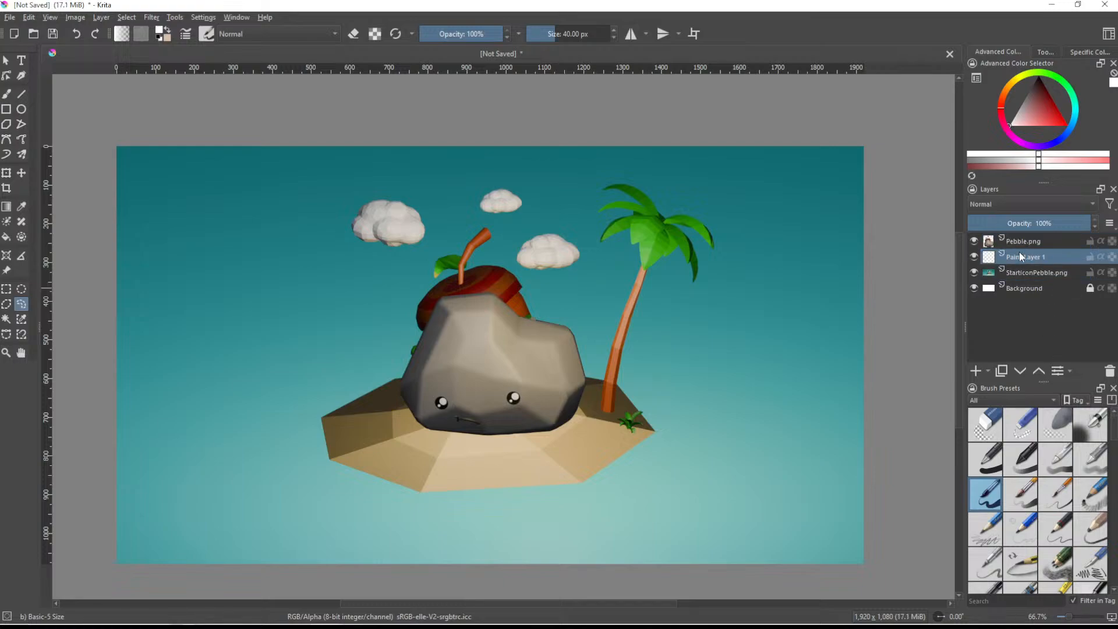
pyautogui.click(1100, 430)
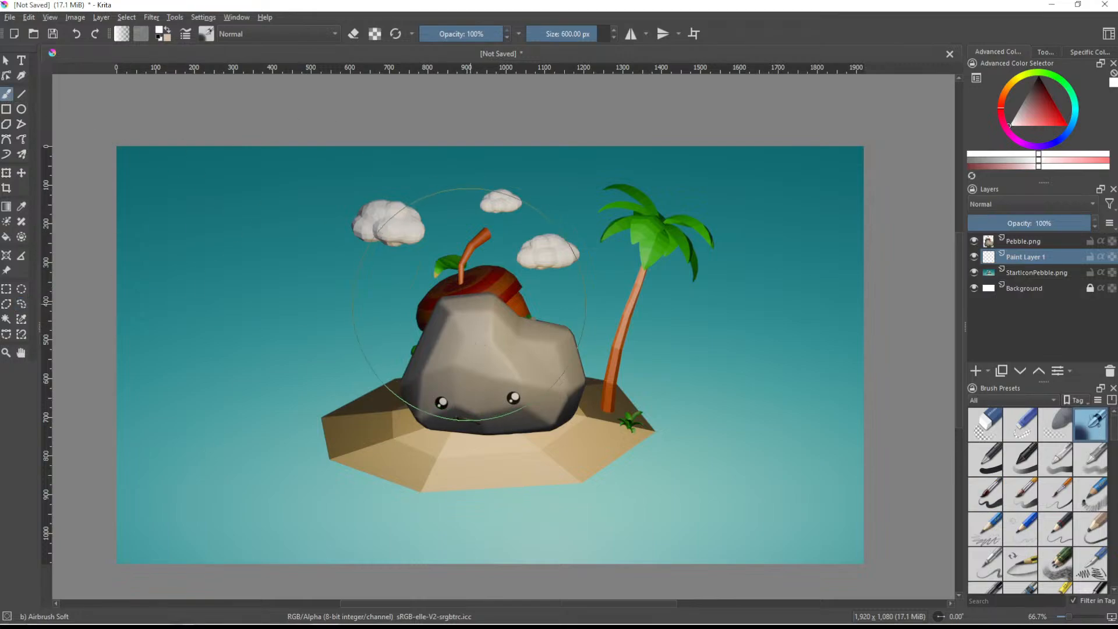
pyautogui.click(1023, 80)
pyautogui.click(1060, 126)
pyautogui.moveTo(1049, 124); pyautogui.dragTo(1059, 122)
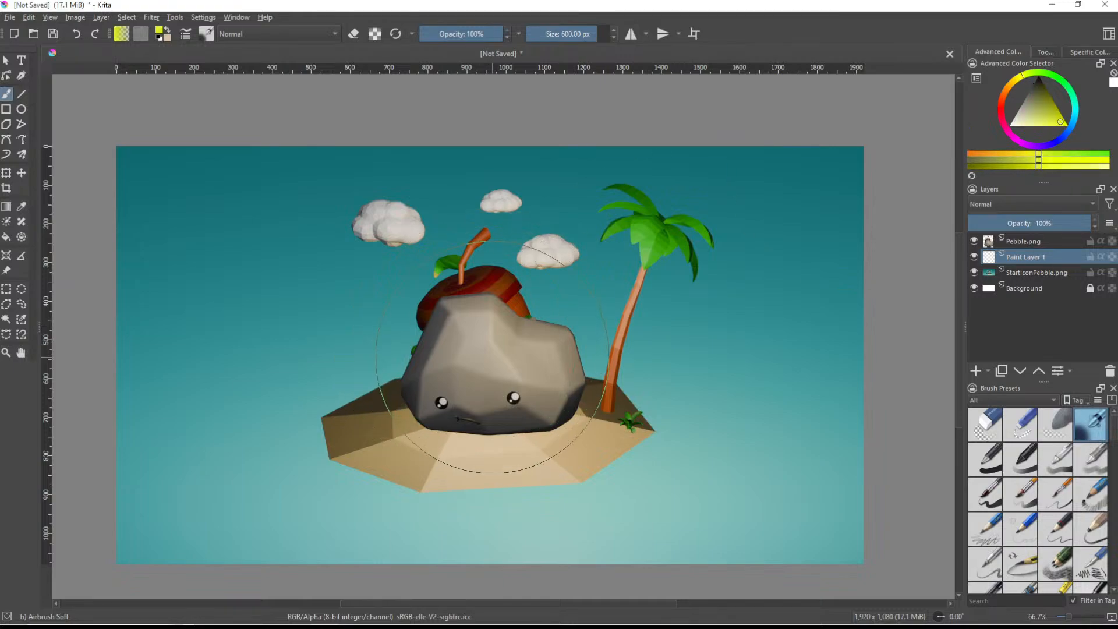
# - Try a bright yellow glow behind the pebble, undo it, and airbrush a paler yellow glow there instead
pyautogui.moveTo(487, 331); pyautogui.dragTo(512, 375)
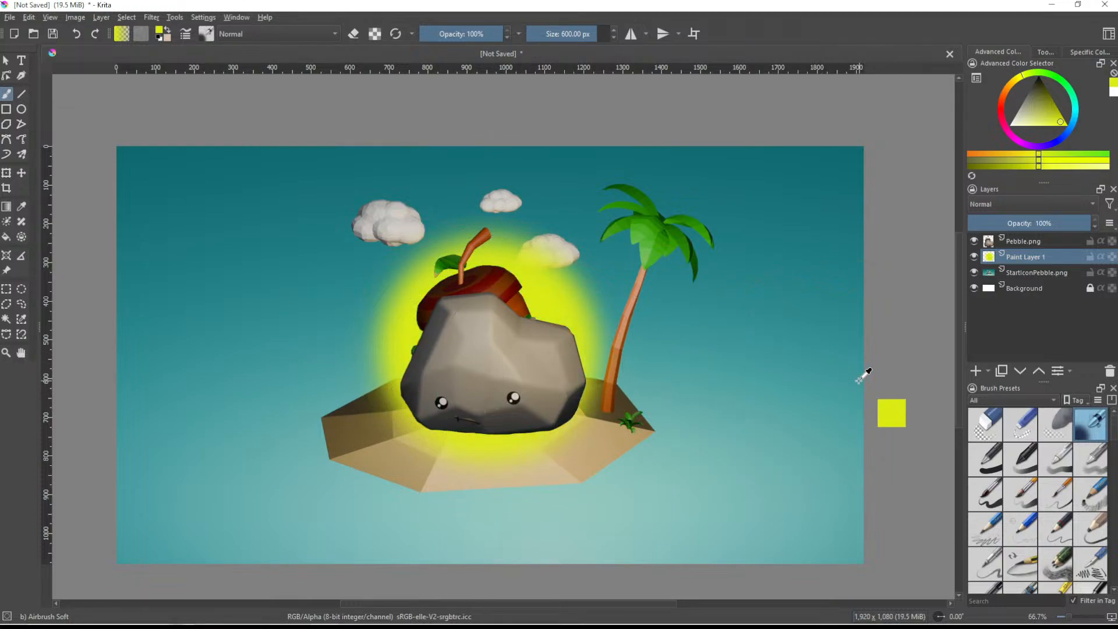
pyautogui.hotkey('ctrl', 'z')
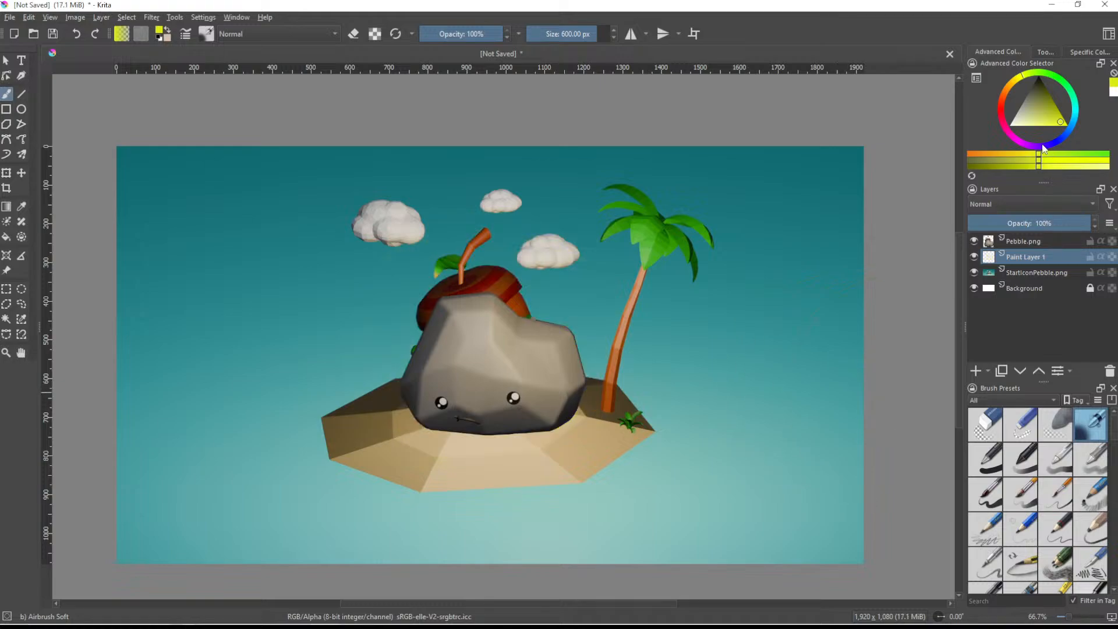
pyautogui.click(1015, 125)
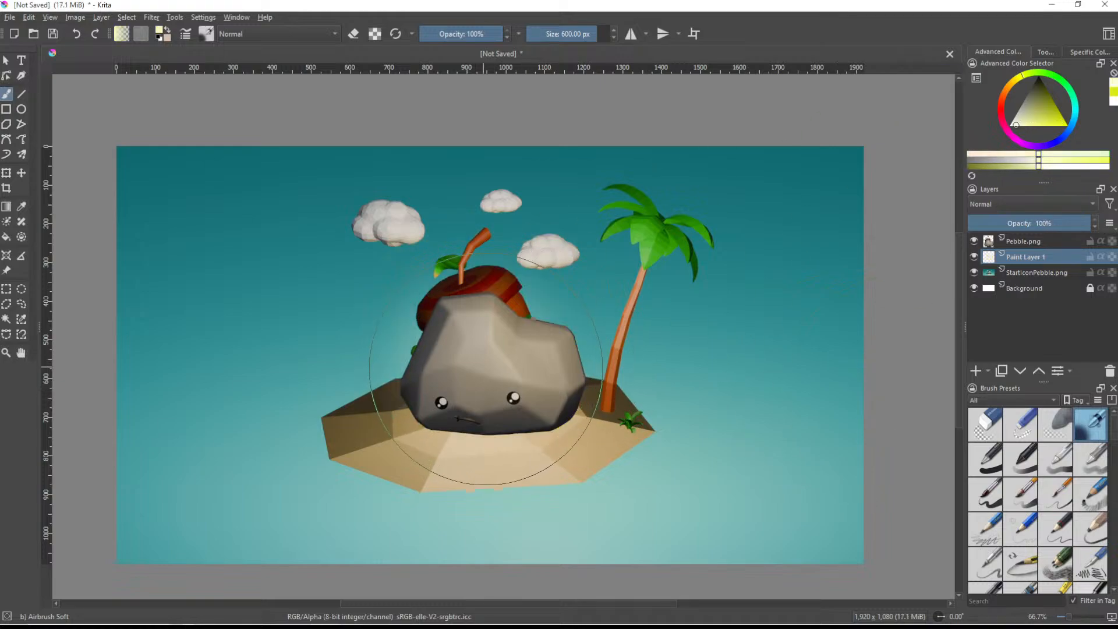
pyautogui.click(1040, 123)
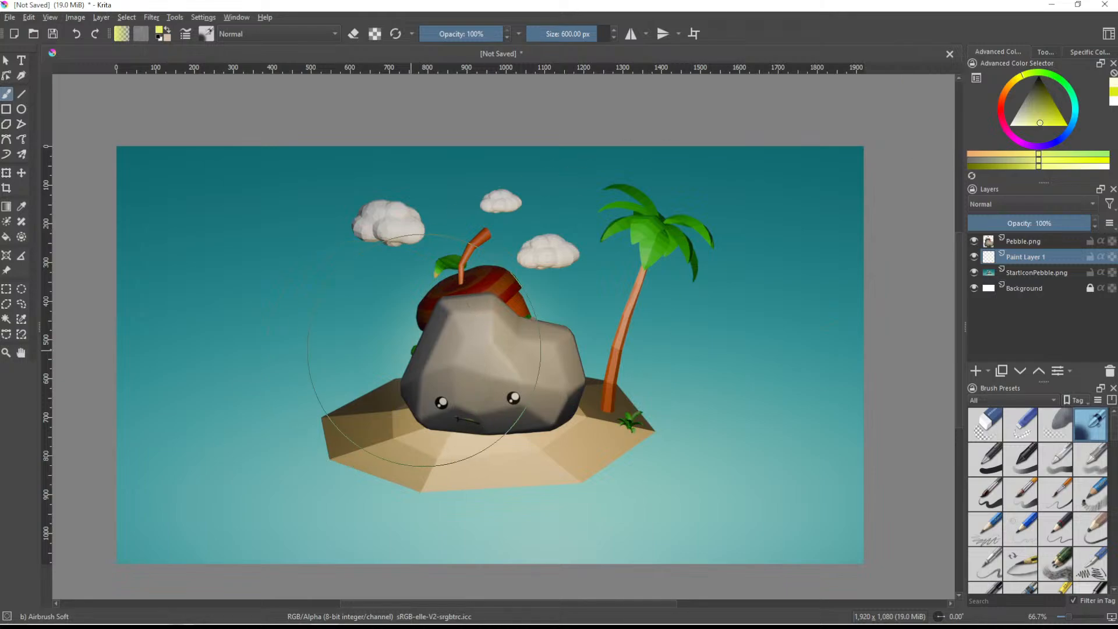
pyautogui.moveTo(495, 364); pyautogui.dragTo(484, 363)
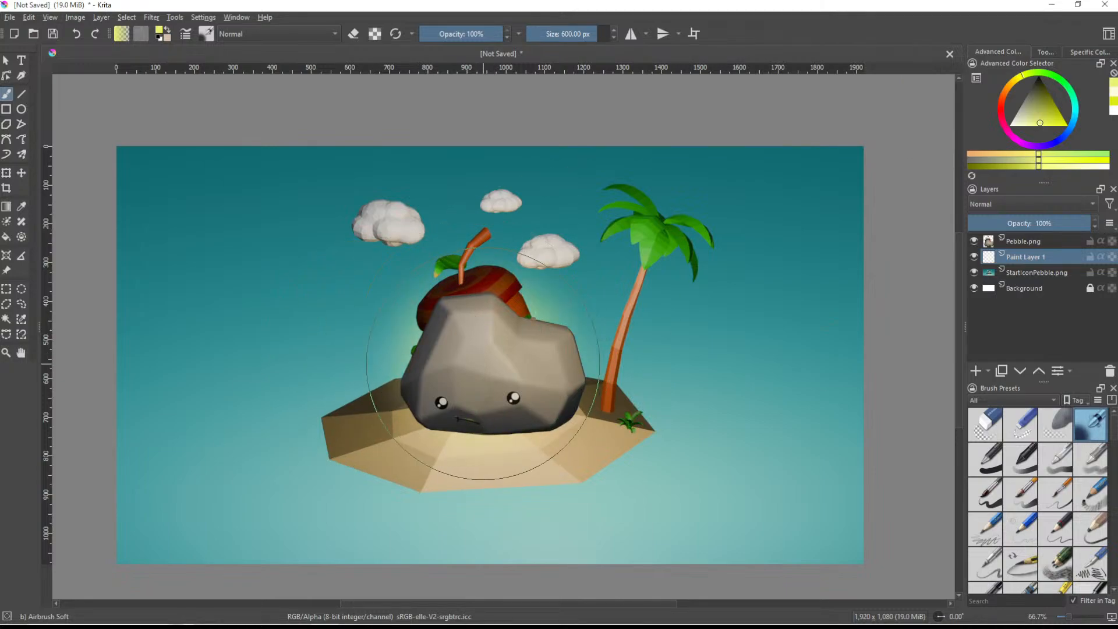
# - Examine the yellow glow around the pebble and the whole composition at several zoom levels
pyautogui.keyDown('ctrl'); pyautogui.scroll(-3, 667, 437); pyautogui.keyUp('ctrl')
pyautogui.keyDown('ctrl'); pyautogui.scroll(3, 637, 462); pyautogui.keyUp('ctrl')
pyautogui.keyDown('ctrl'); pyautogui.scroll(-2, 616, 394); pyautogui.keyUp('ctrl')
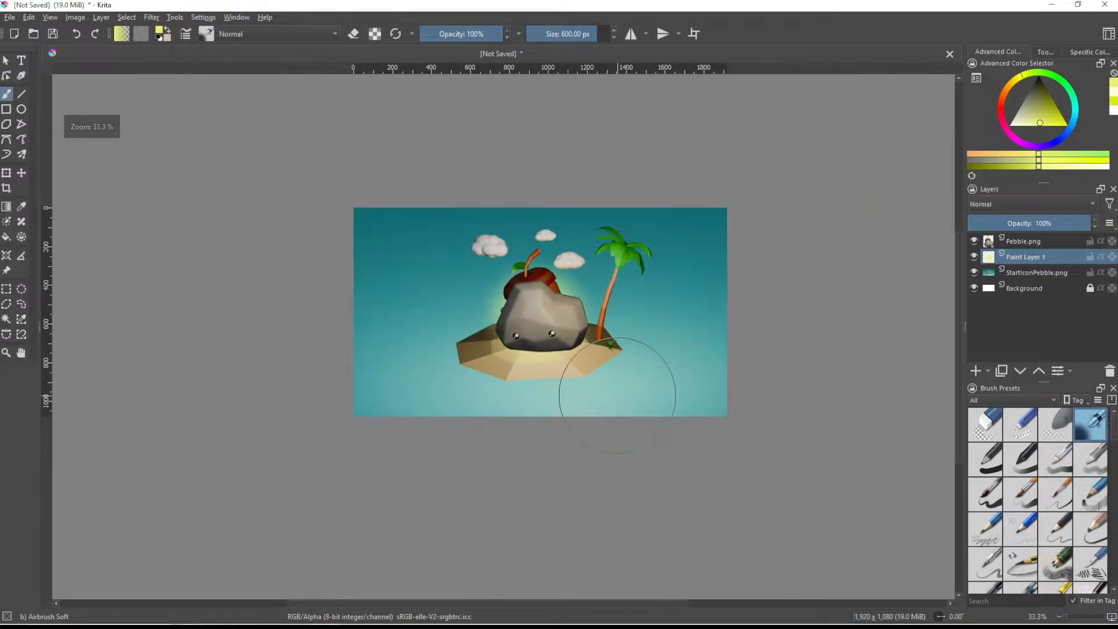
pyautogui.keyDown('ctrl'); pyautogui.scroll(1, 617, 396); pyautogui.keyUp('ctrl')
pyautogui.moveTo(636, 337); pyautogui.dragTo(569, 373, button='middle')
pyautogui.keyDown('ctrl'); pyautogui.scroll(1, 568, 373); pyautogui.keyUp('ctrl')
pyautogui.moveTo(498, 306); pyautogui.dragTo(586, 326, button='middle')
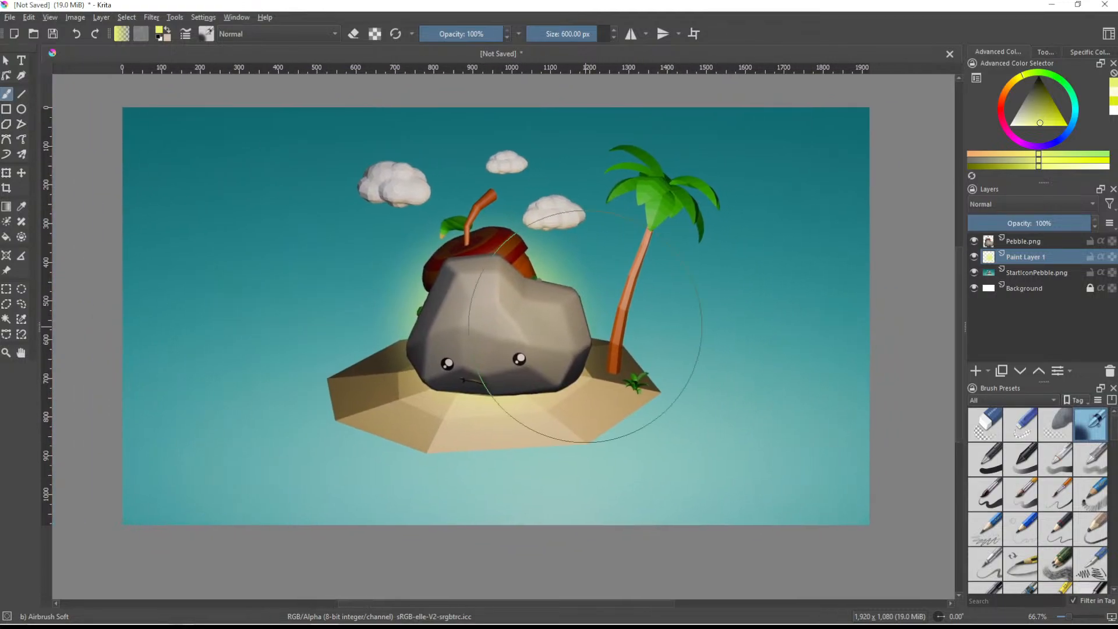
pyautogui.keyDown('ctrl'); pyautogui.scroll(-1, 585, 326); pyautogui.keyUp('ctrl')
pyautogui.keyDown('ctrl'); pyautogui.scroll(-1, 648, 367); pyautogui.keyUp('ctrl')
pyautogui.keyDown('ctrl'); pyautogui.scroll(1, 682, 404); pyautogui.keyUp('ctrl')
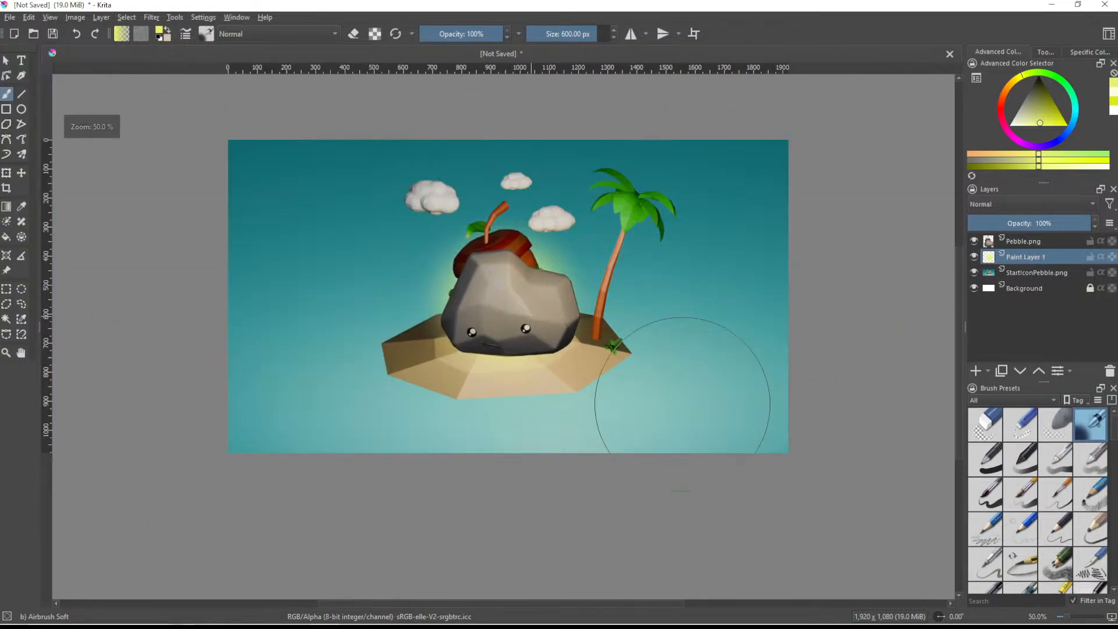
pyautogui.moveTo(701, 392); pyautogui.dragTo(666, 411, button='middle')
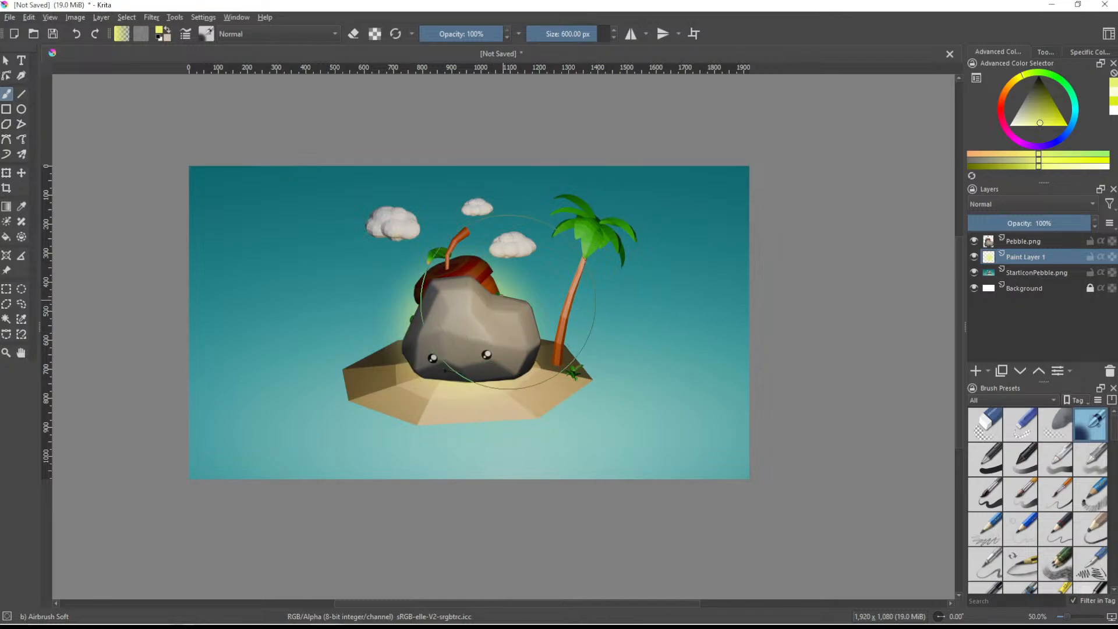
pyautogui.scroll(1, 585, 284)
pyautogui.moveTo(492, 245); pyautogui.dragTo(554, 225, button='middle')
pyautogui.scroll(-2, 571, 276)
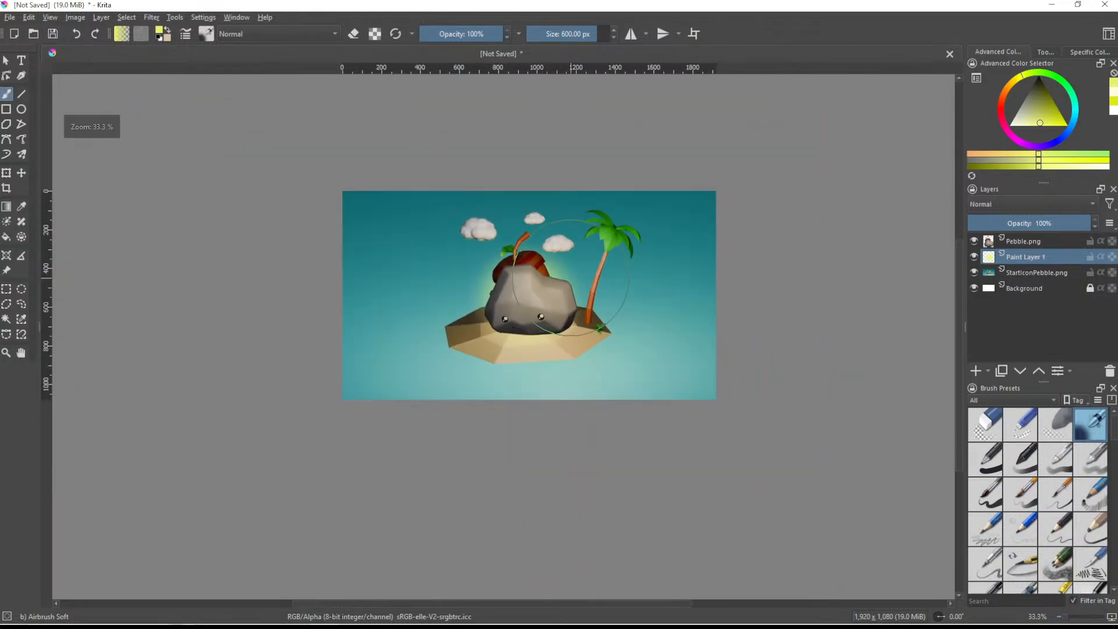
# - Hide Paint Layer 1, StartIconPebble.png and Background, leaving only the Pebble.png layer visible
pyautogui.scroll(1, 570, 276)
pyautogui.moveTo(570, 276); pyautogui.dragTo(567, 282, button='middle')
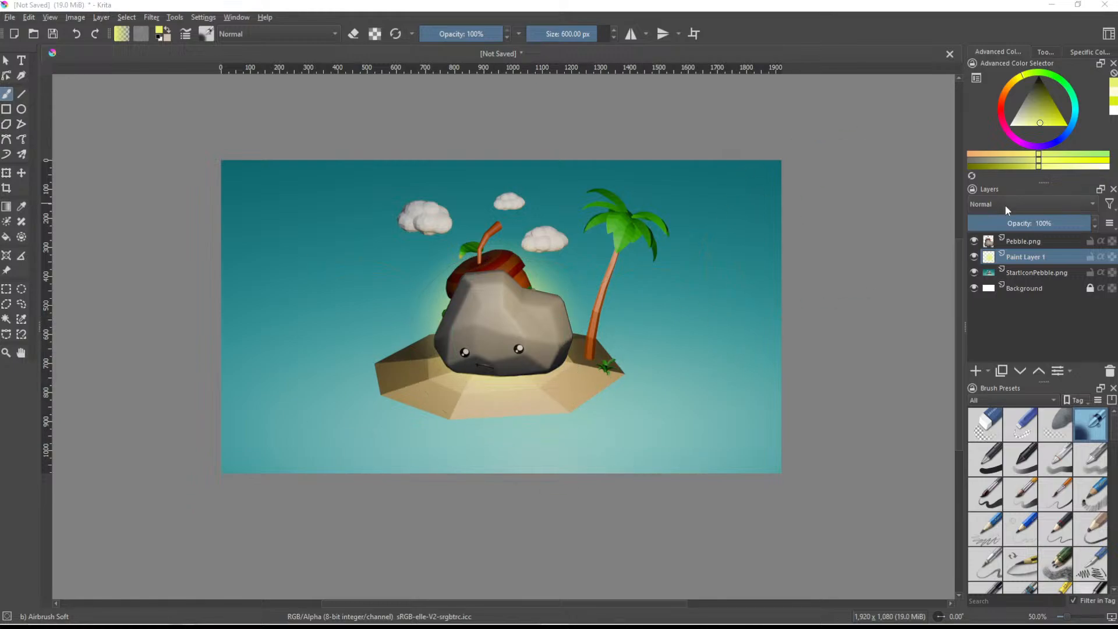
pyautogui.click(974, 257)
pyautogui.click(974, 272)
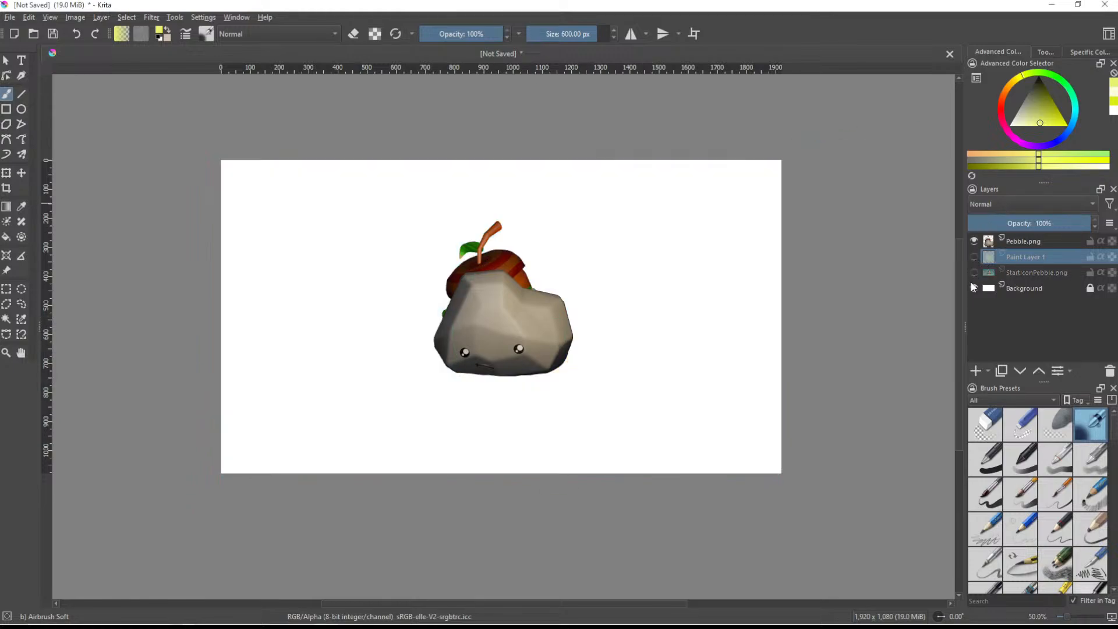
pyautogui.click(974, 287)
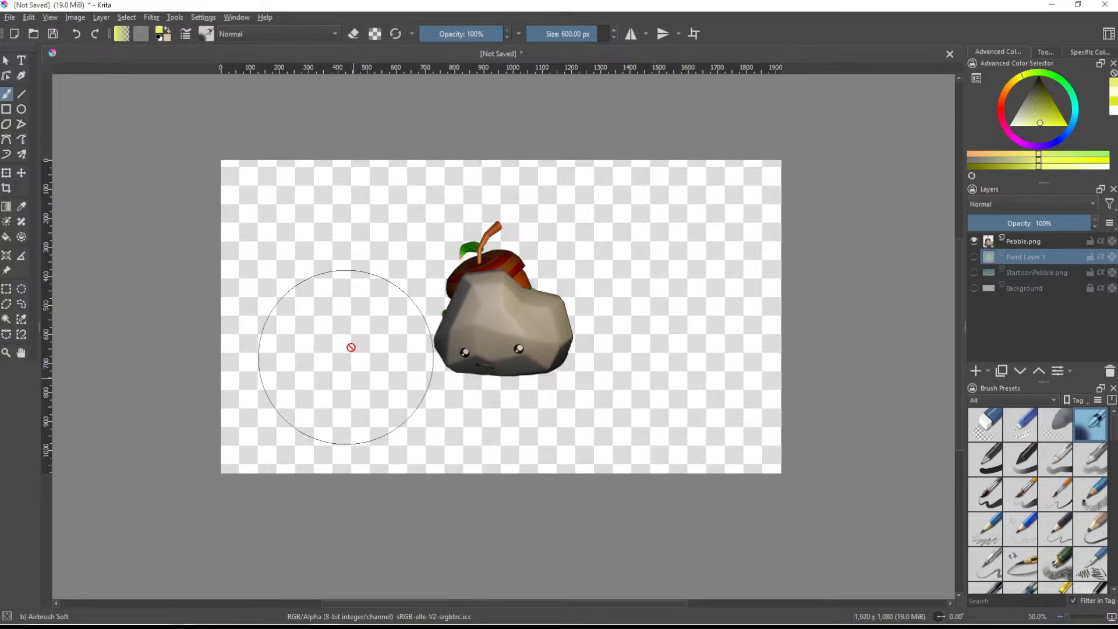
pyautogui.scroll(-2, 805, 347)
pyautogui.scroll(2, 803, 380)
pyautogui.scroll(1, 728, 390)
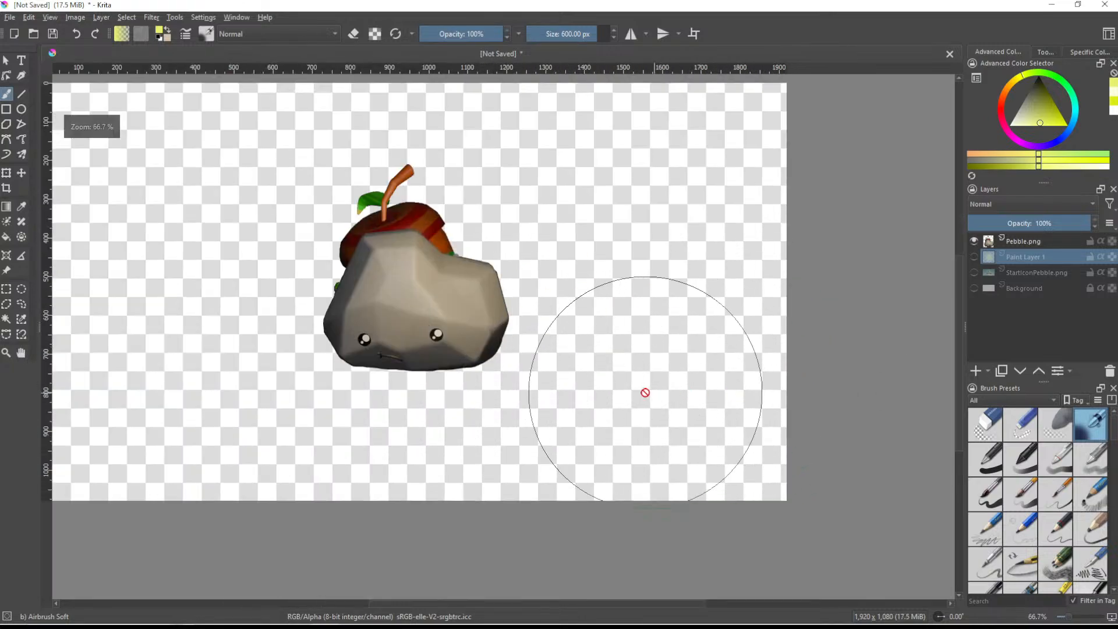
pyautogui.scroll(-1, 647, 392)
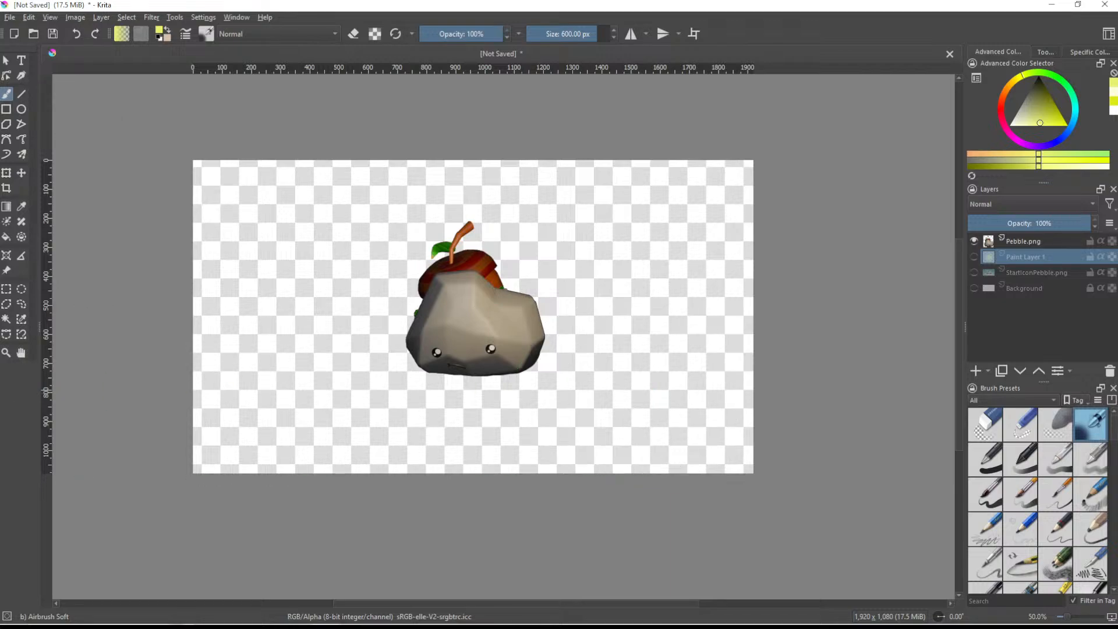
pyautogui.click(546, 232)
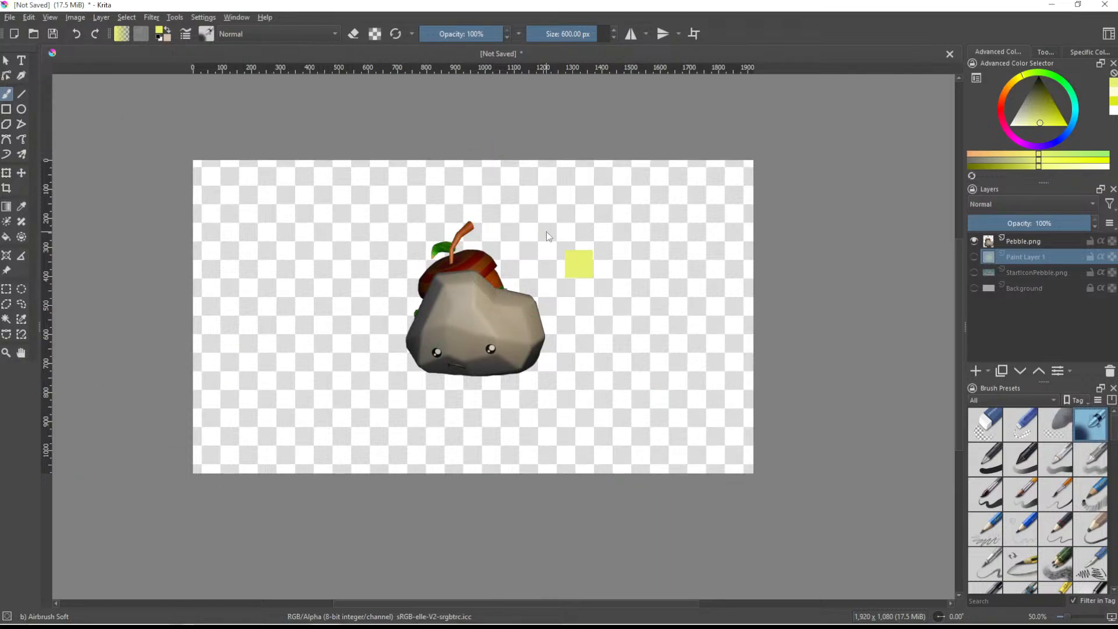
# - Start saving the document and browse to the Game Build folder on My Passport (D:)
pyautogui.hotkey('ctrl', 's')
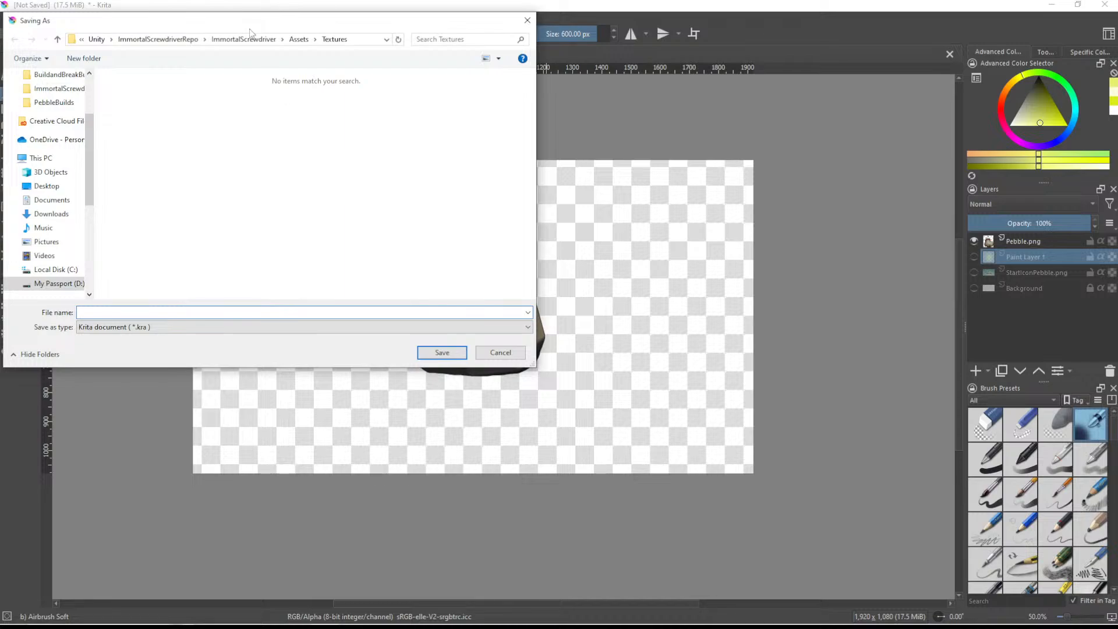
pyautogui.click(97, 39)
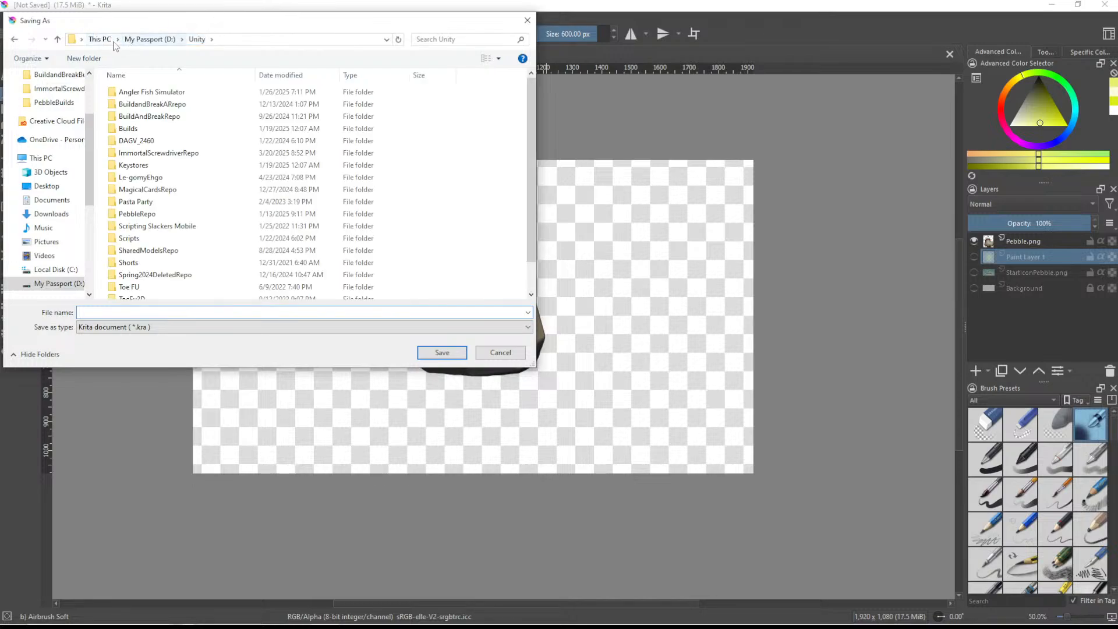
pyautogui.click(100, 40)
pyautogui.doubleClick(312, 244)
pyautogui.click(142, 167)
pyautogui.doubleClick(143, 167)
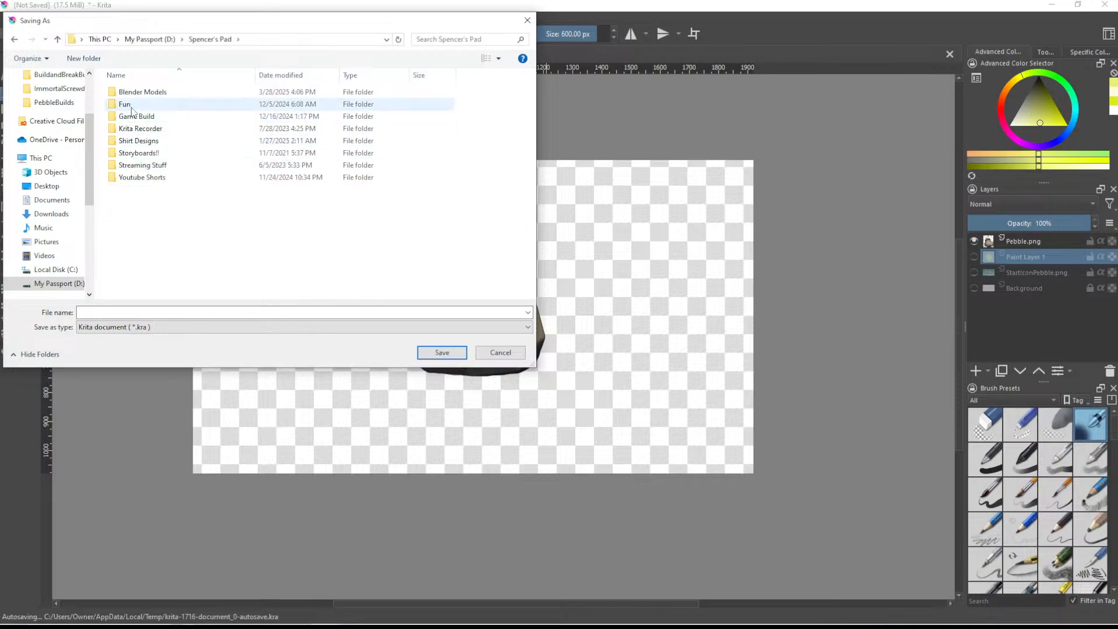
pyautogui.doubleClick(149, 106)
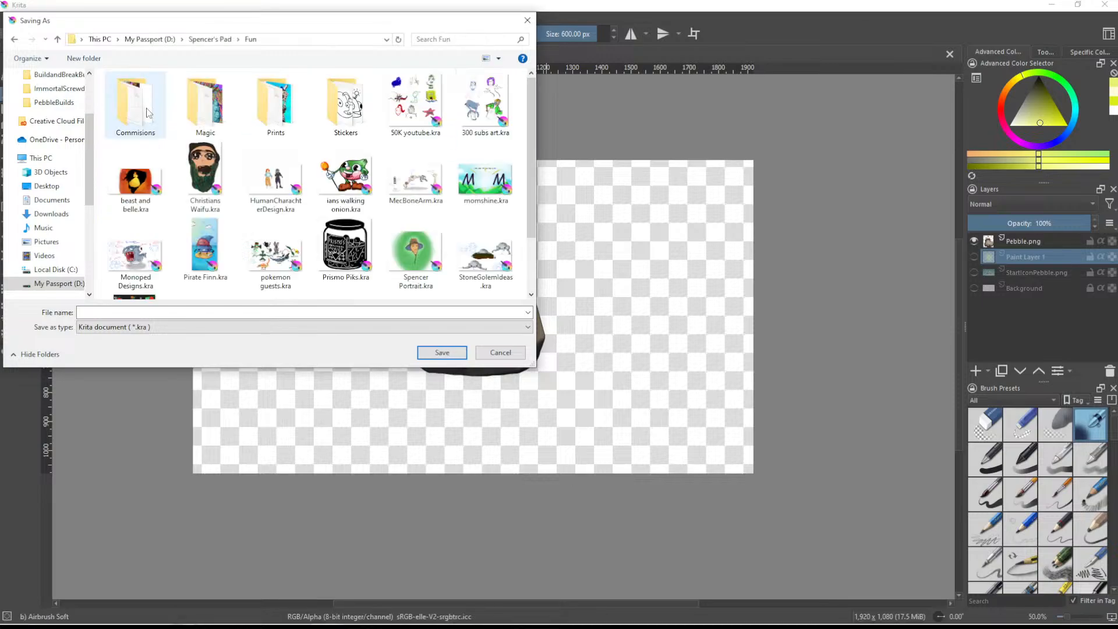
pyautogui.click(209, 39)
pyautogui.doubleClick(137, 117)
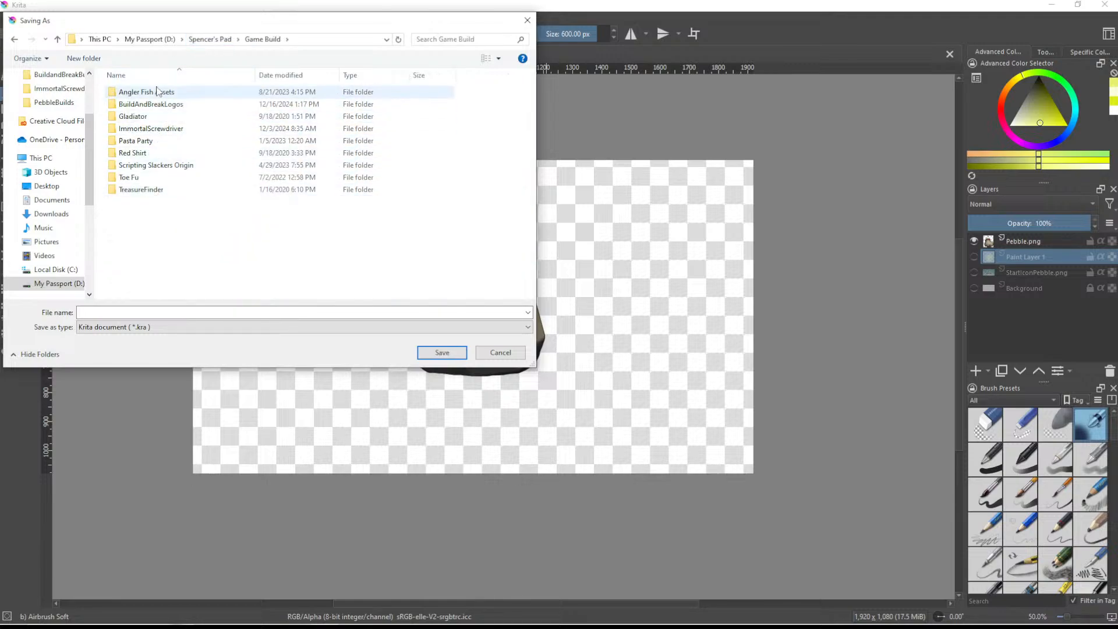
# - Create a new folder named PebbleLogos inside Game Build and open it as the save location
pyautogui.click(84, 59)
pyautogui.write('PebbleLogos')
pyautogui.press('Return')
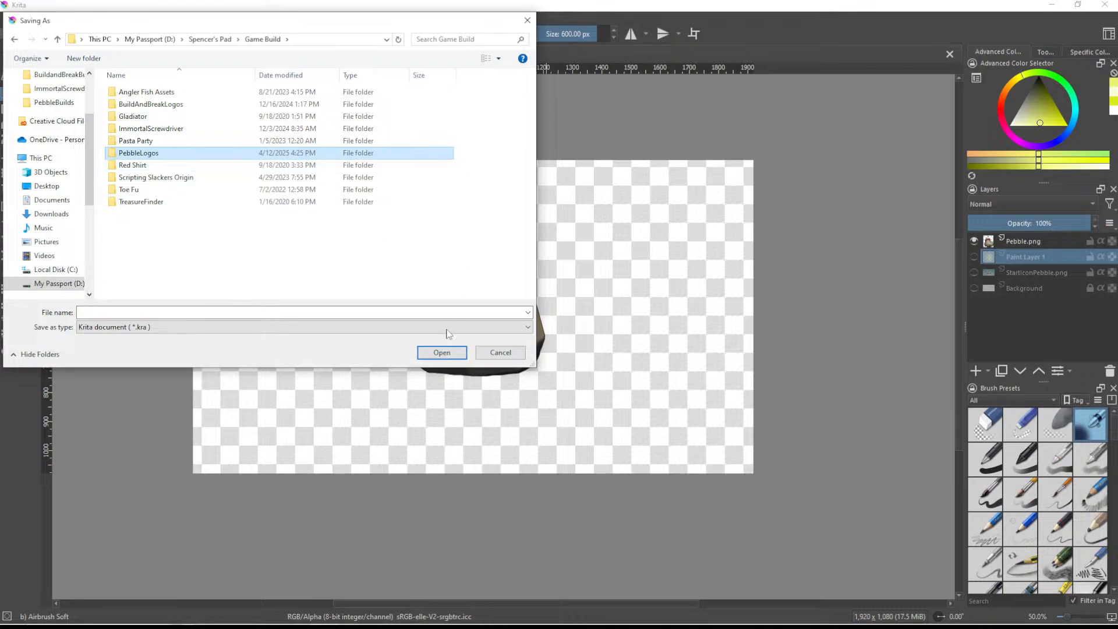
pyautogui.click(453, 351)
# - Save the document as a Krita file named Pebble Base
pyautogui.click(191, 313)
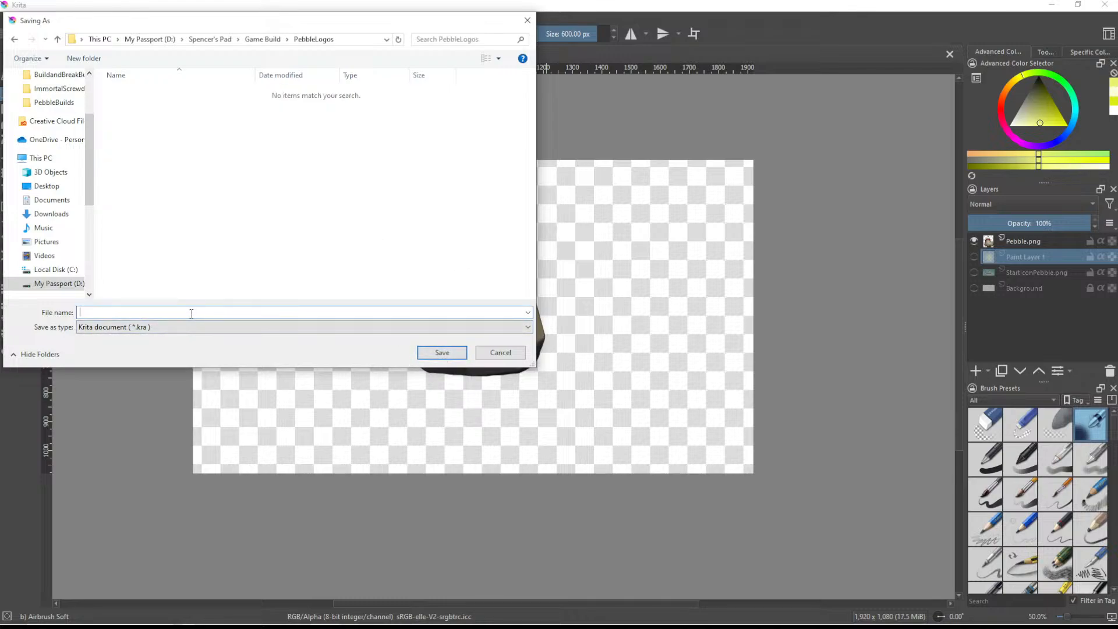
pyautogui.write('Pebble Base')
pyautogui.press('Return')
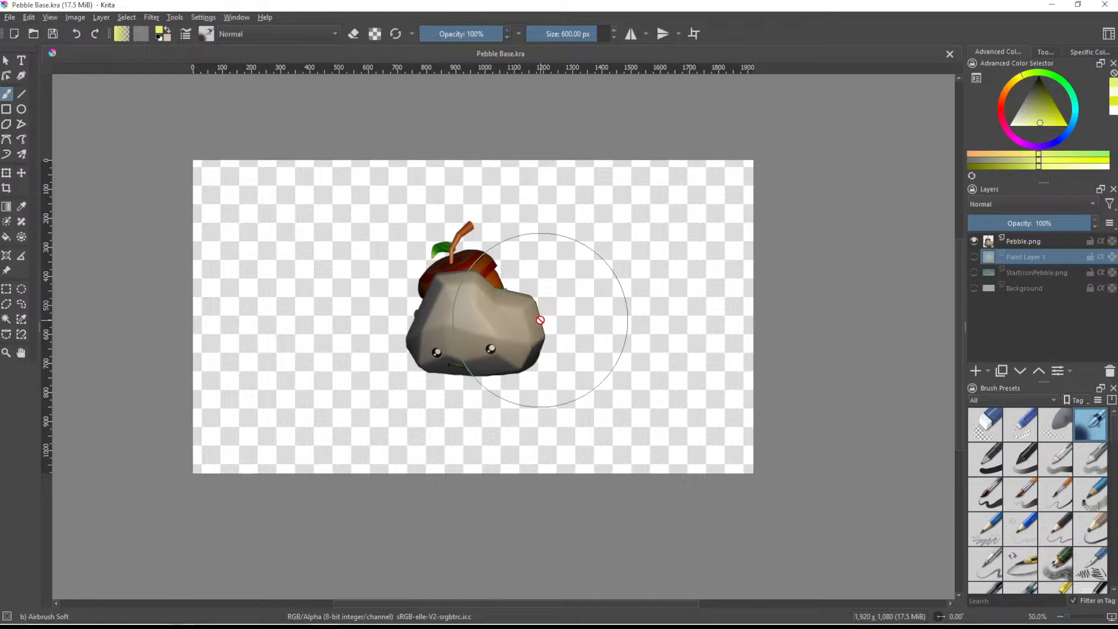
# - Resize the canvas to 600 × 600 px, keeping the centre anchor
pyautogui.click(76, 17)
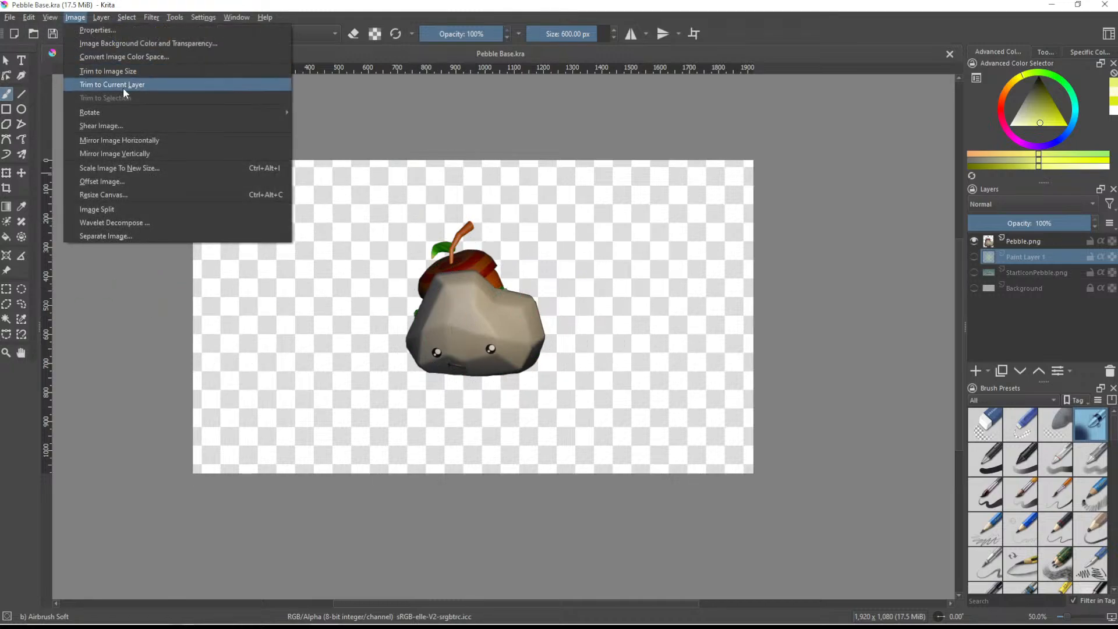
pyautogui.click(117, 195)
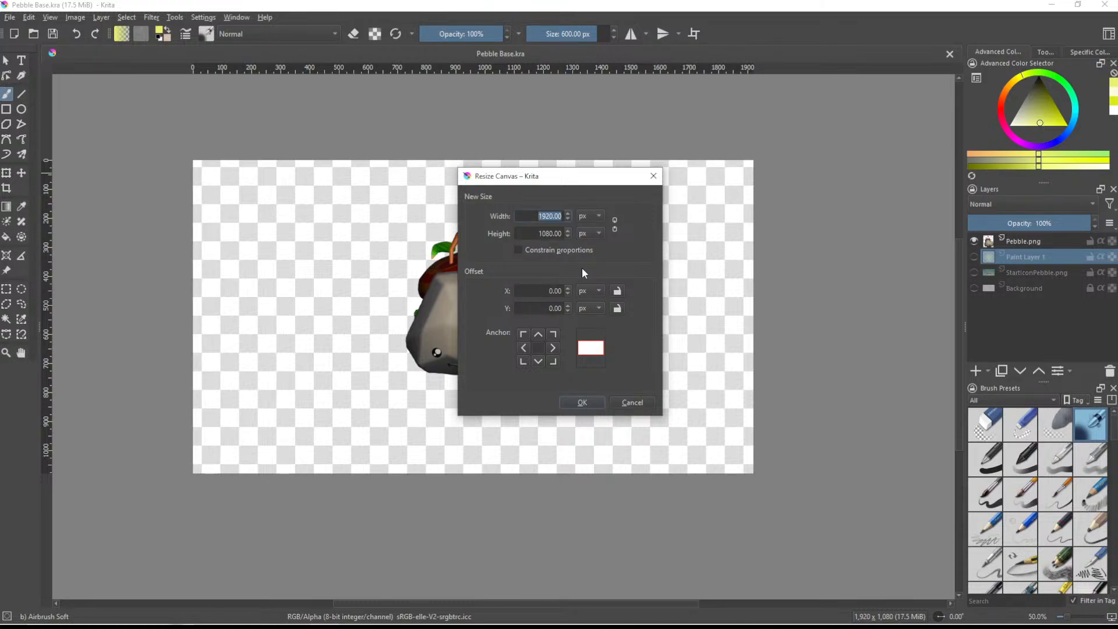
pyautogui.write('6000')
pyautogui.press('BackSpace')
pyautogui.click(546, 233)
pyautogui.press('BackSpace')
pyautogui.doubleClick(548, 235)
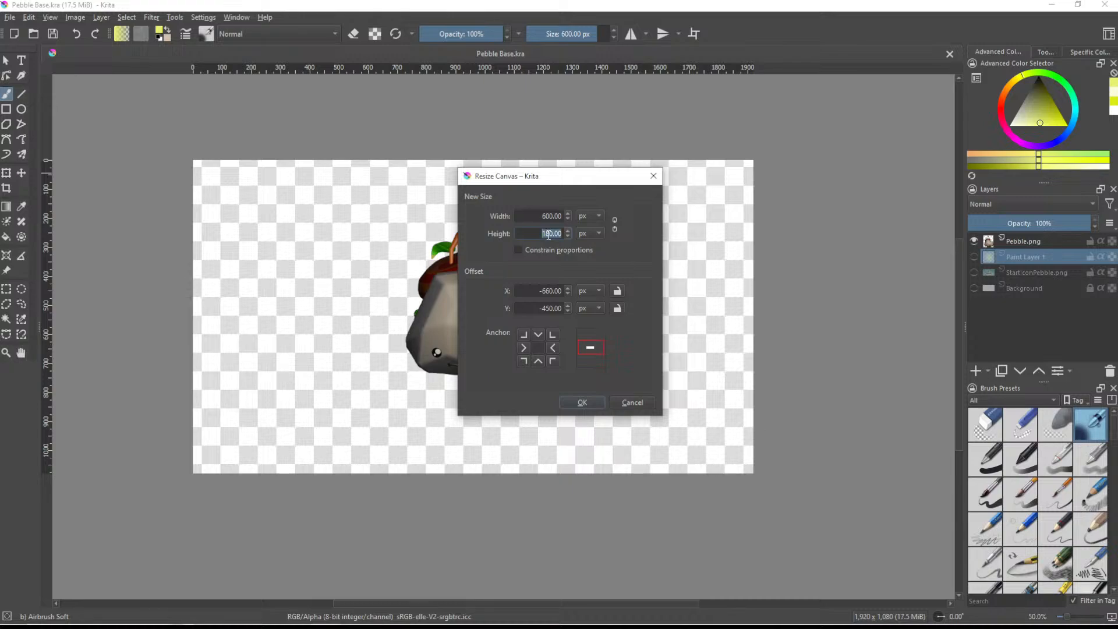
pyautogui.write('600')
pyautogui.press('Return')
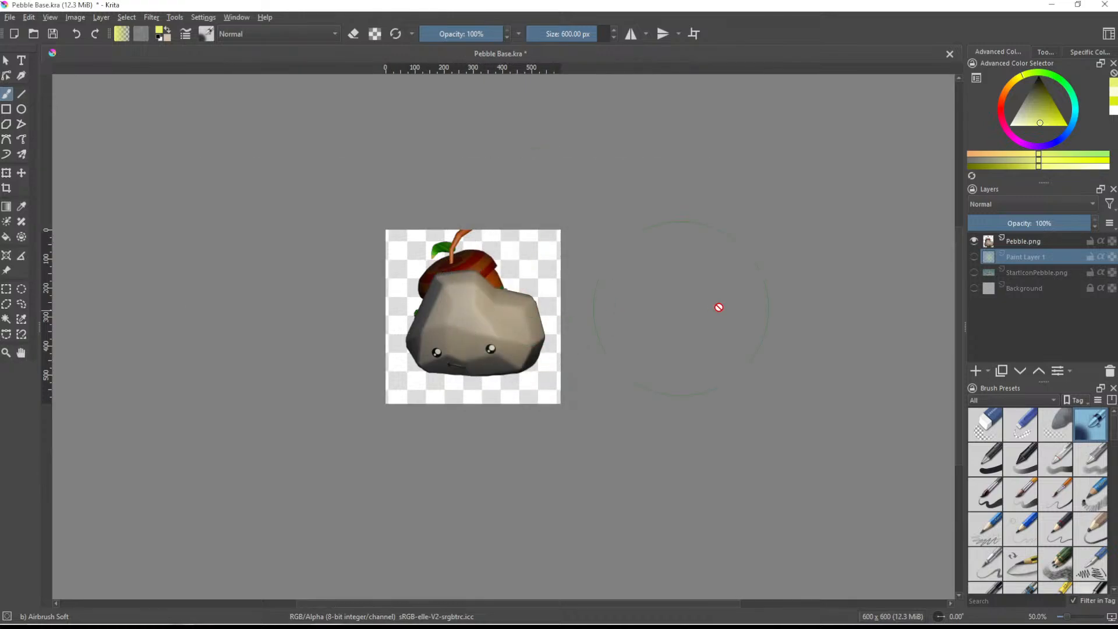
# - Move the Pebble.png layer slightly down so the stem and whole pebble fit inside the square canvas
pyautogui.click(1029, 241)
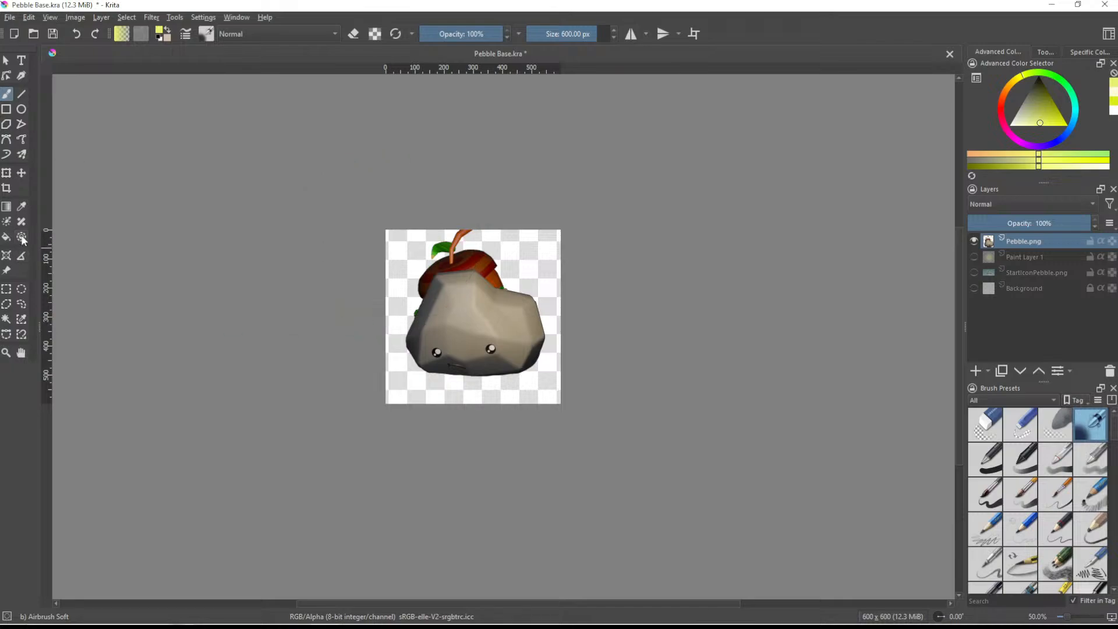
pyautogui.click(21, 173)
pyautogui.moveTo(512, 318); pyautogui.dragTo(508, 333)
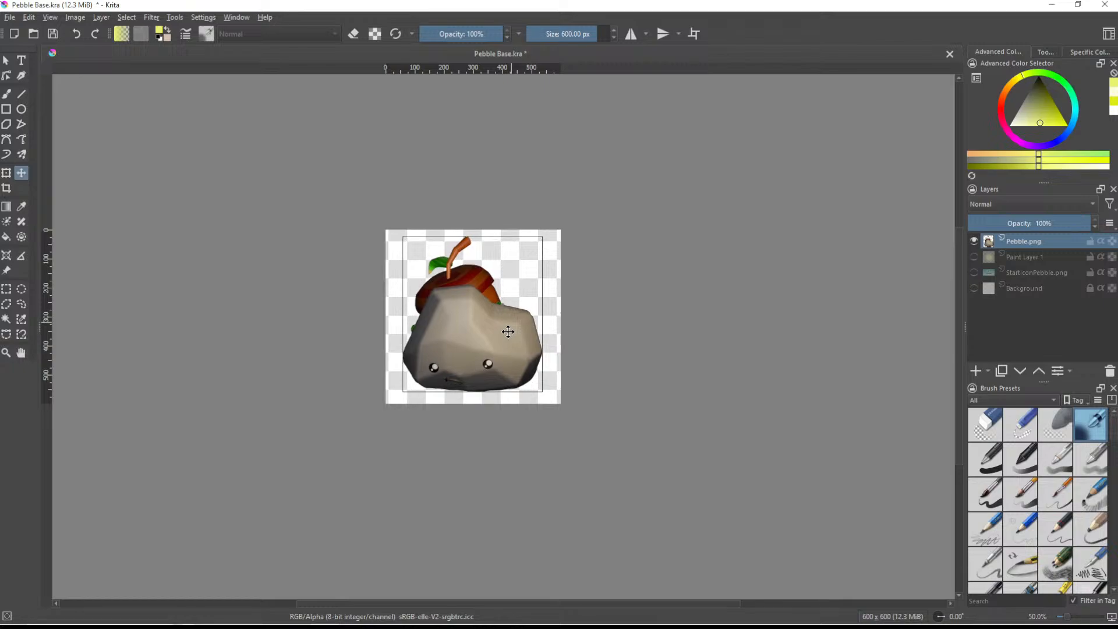
pyautogui.scroll(3, 506, 329)
pyautogui.scroll(1, 479, 359)
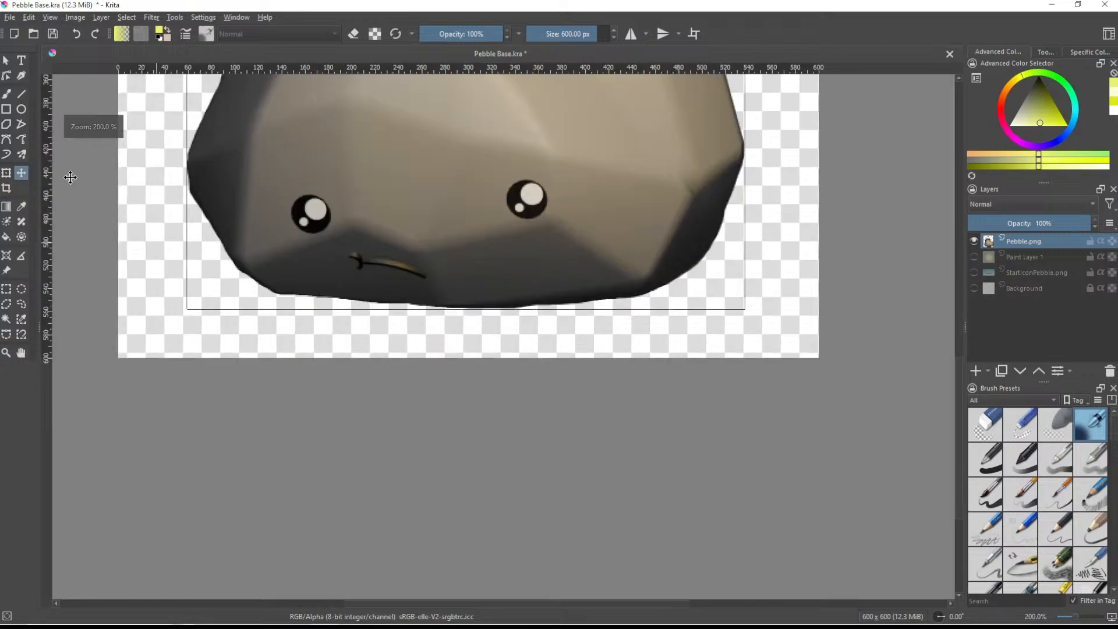
pyautogui.click(8, 96)
pyautogui.scroll(-4, 539, 300)
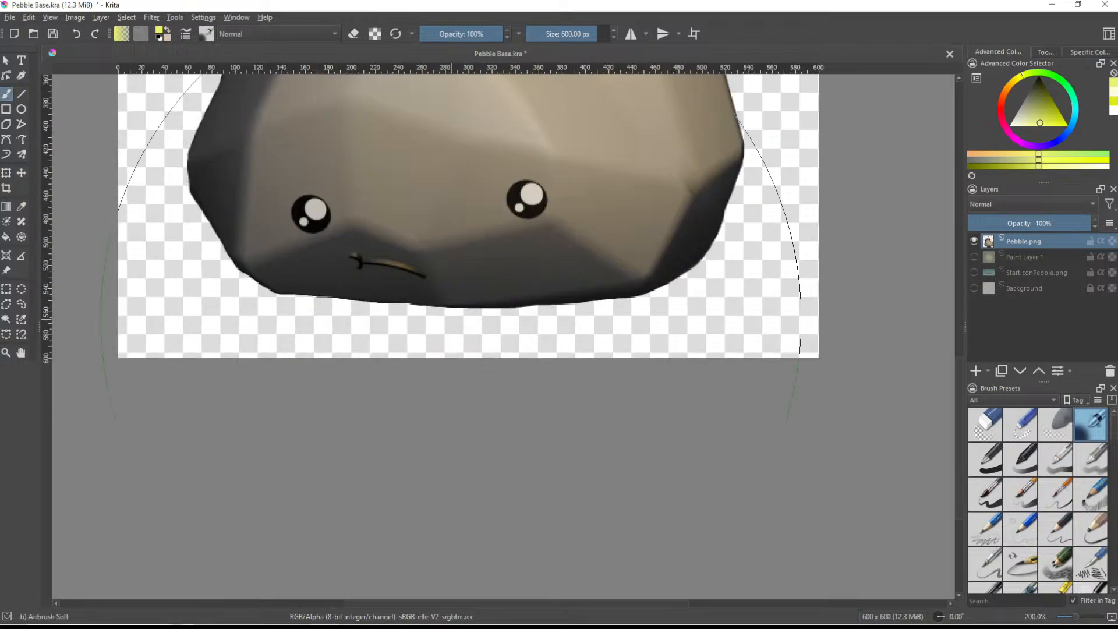
pyautogui.moveTo(539, 300); pyautogui.dragTo(528, 332, button='middle')
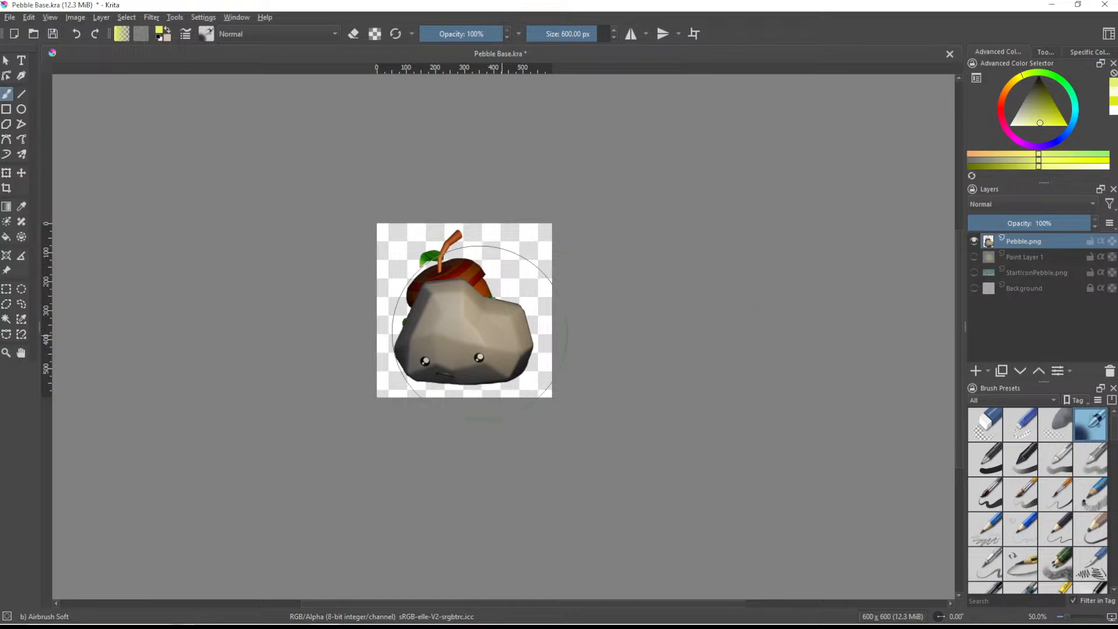
# - Save a PNG copy named Logo Transparent in PebbleLogos, storing the alpha channel with compression 9
pyautogui.hotkey('ctrl', 'shift', 's')
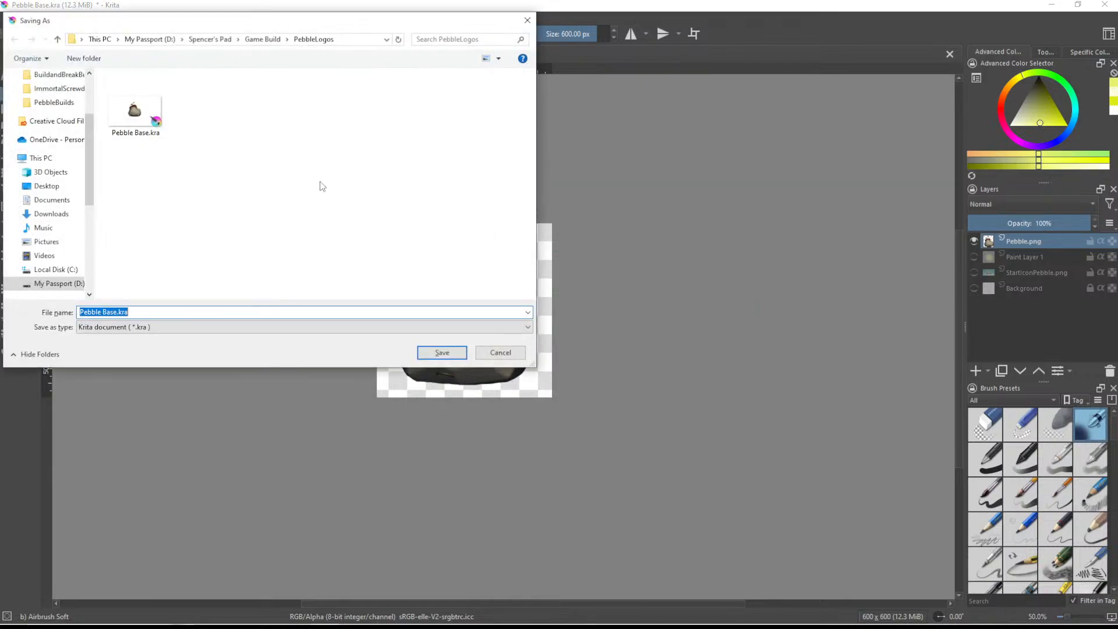
pyautogui.click(158, 326)
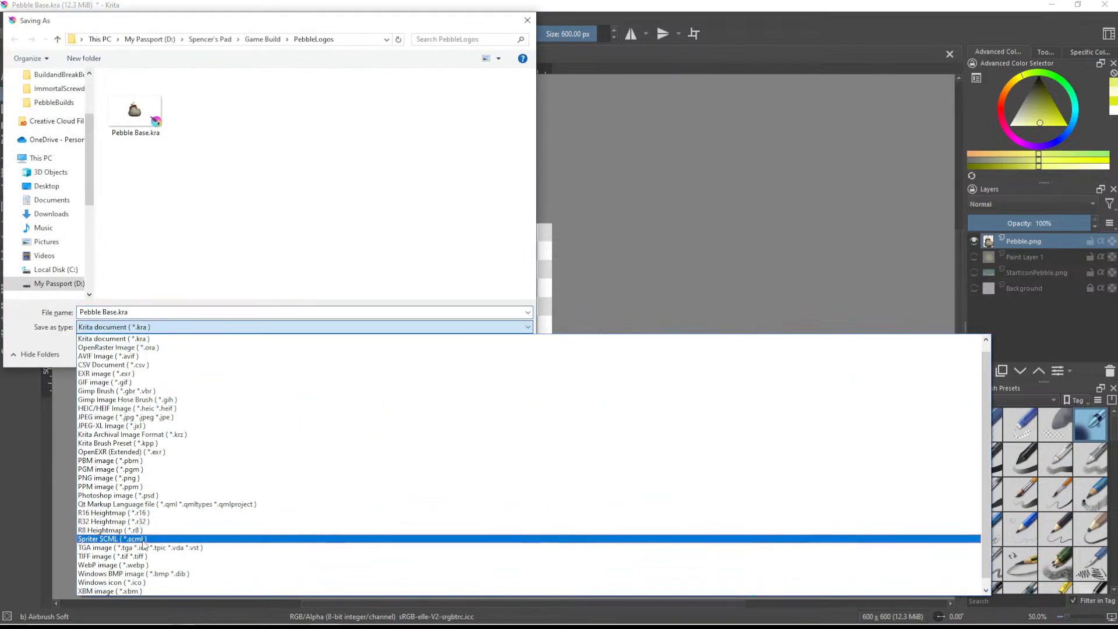
pyautogui.click(139, 479)
pyautogui.click(155, 312)
pyautogui.doubleClick(155, 312)
pyautogui.moveTo(153, 312); pyautogui.dragTo(71, 317)
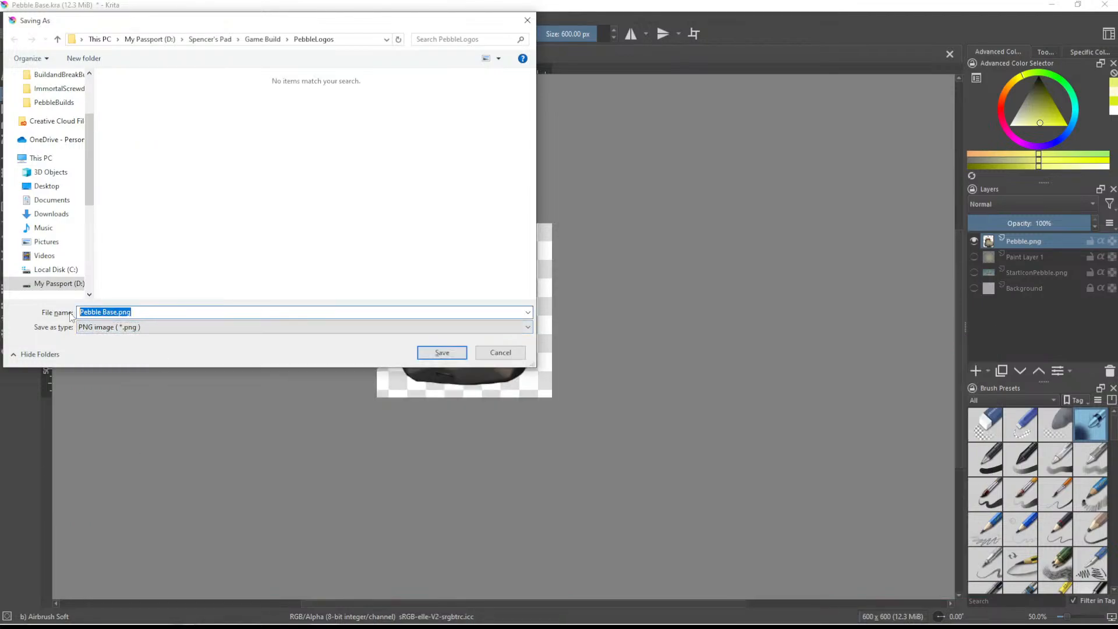
pyautogui.write('Logo 1')
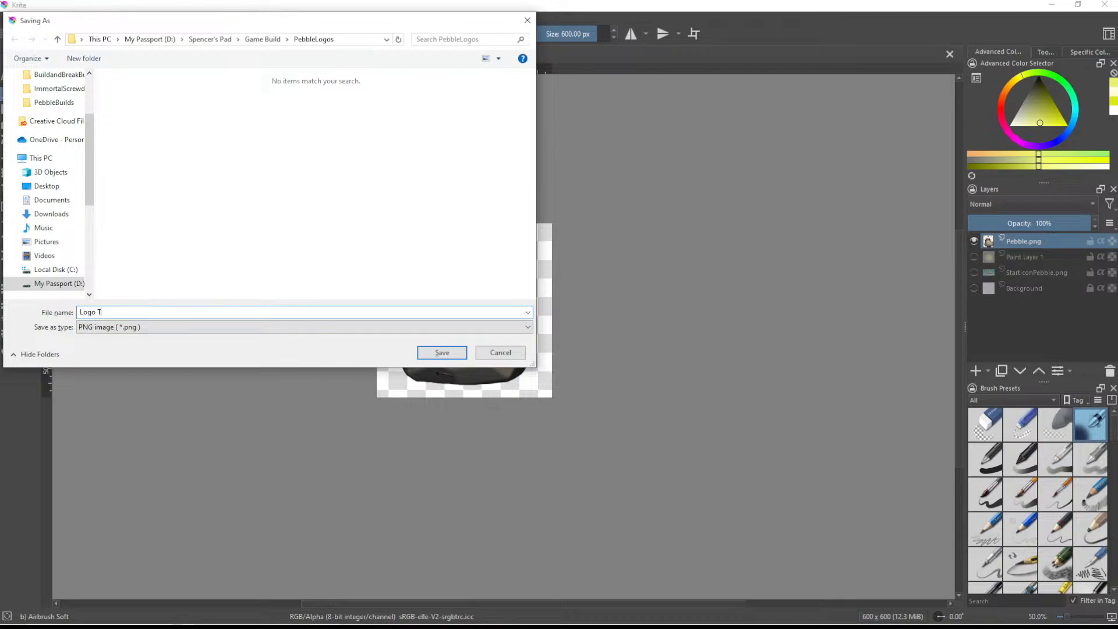
pyautogui.write(' Transpa')
pyautogui.press('Return')
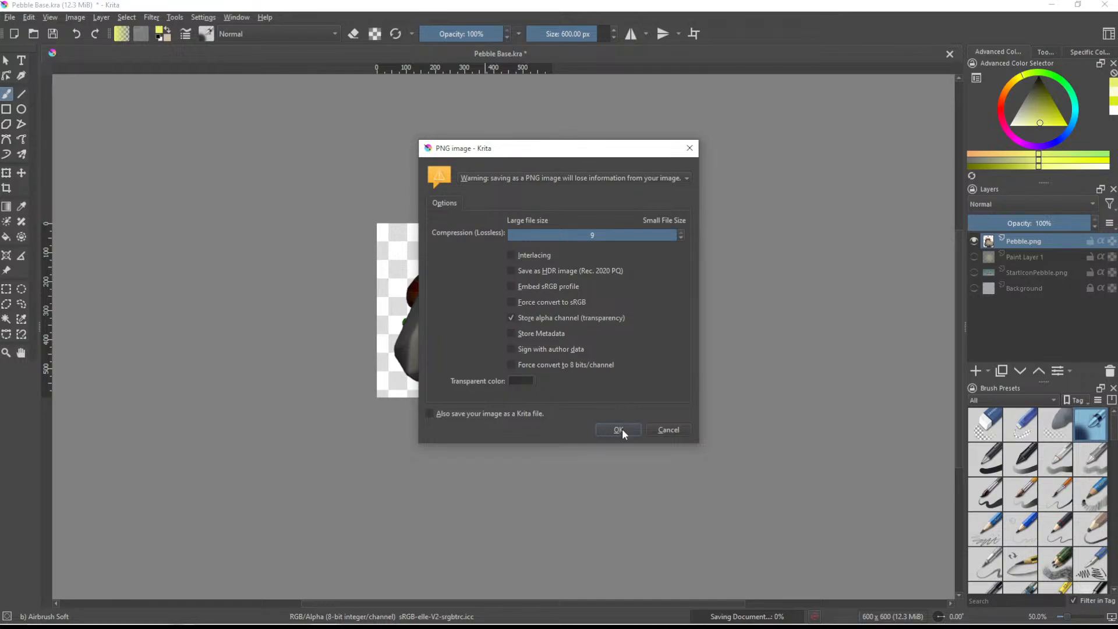
pyautogui.click(618, 429)
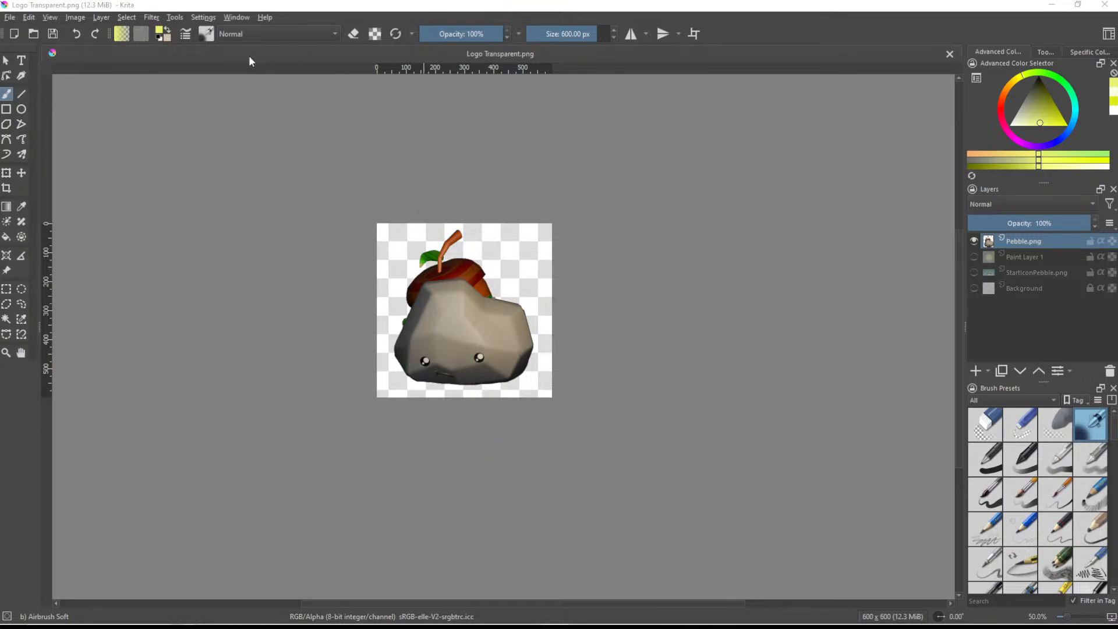
# - Undo the pebble move, the canvas resize and the hiding of the Background and StartIconPebble.png layers
pyautogui.click(75, 17)
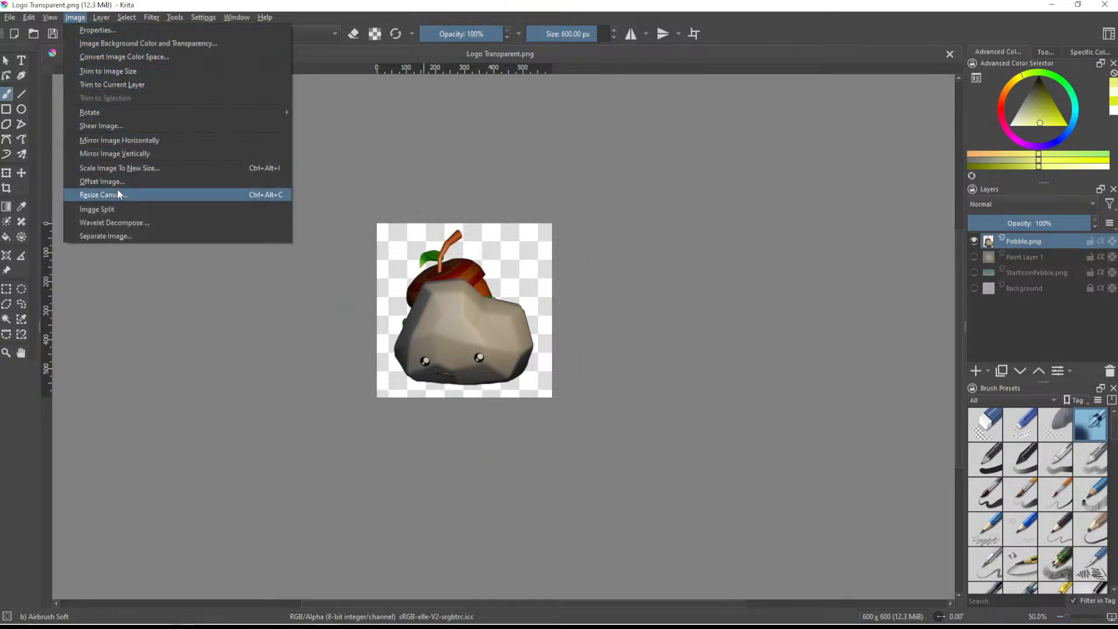
pyautogui.click(348, 199)
pyautogui.hotkey('ctrl', 'z')
pyautogui.hotkey('ctrl', 'z')
pyautogui.hotkey('ctrl', 'z')
pyautogui.hotkey('ctrl', 'z')
pyautogui.hotkey('ctrl', 'z')
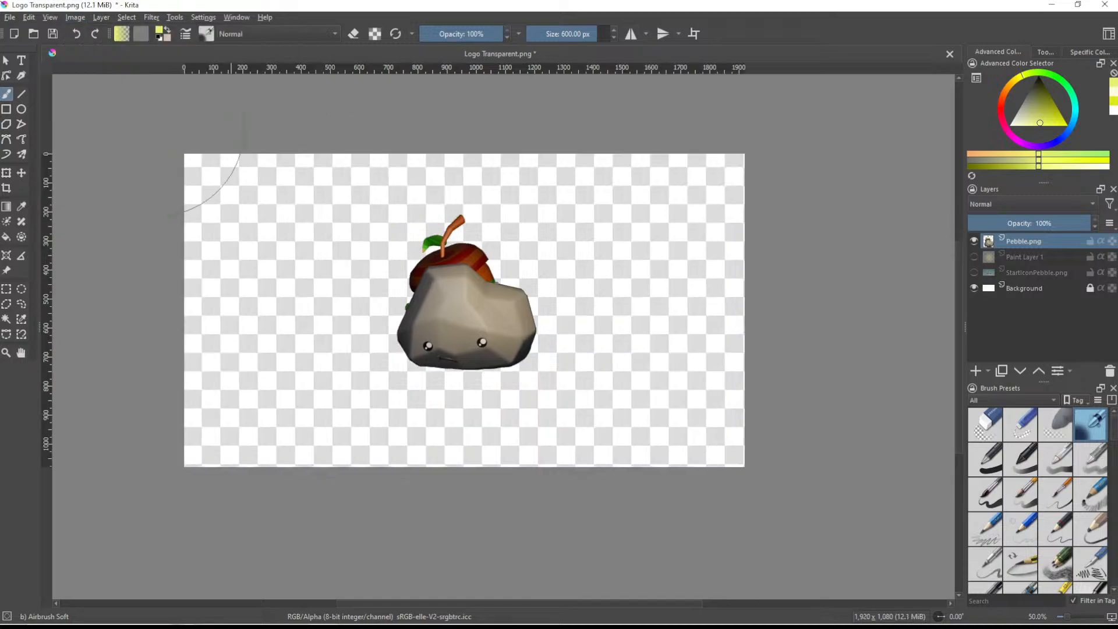
pyautogui.hotkey('ctrl', 'z')
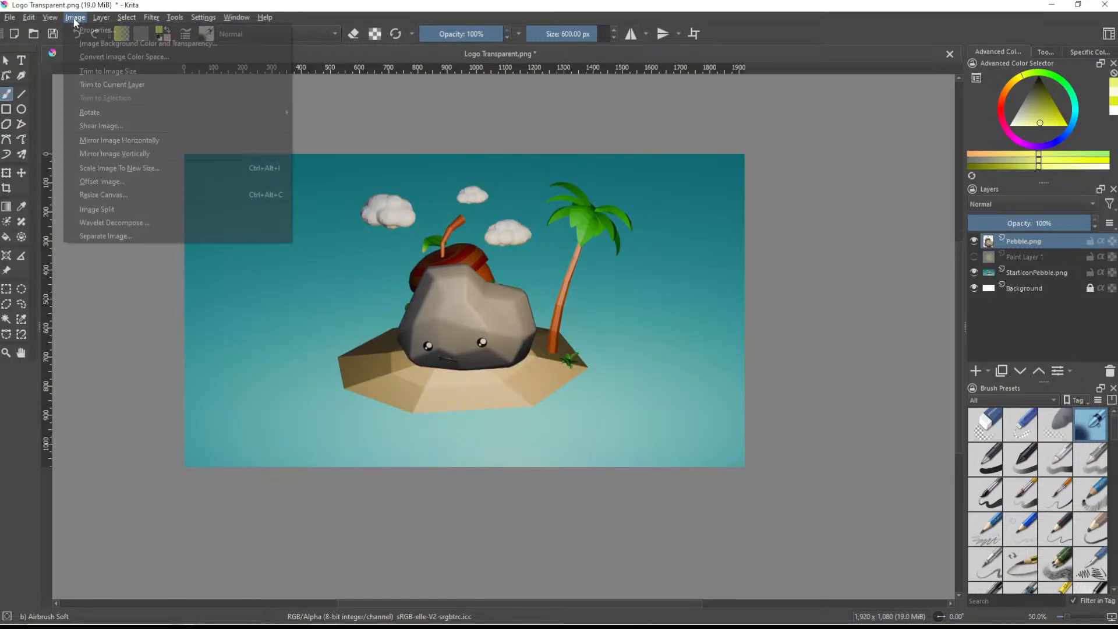
# - Resize the canvas to 512 × 512 px and make Paint Layer 1 with the yellow glow visible again
pyautogui.click(75, 17)
pyautogui.click(117, 195)
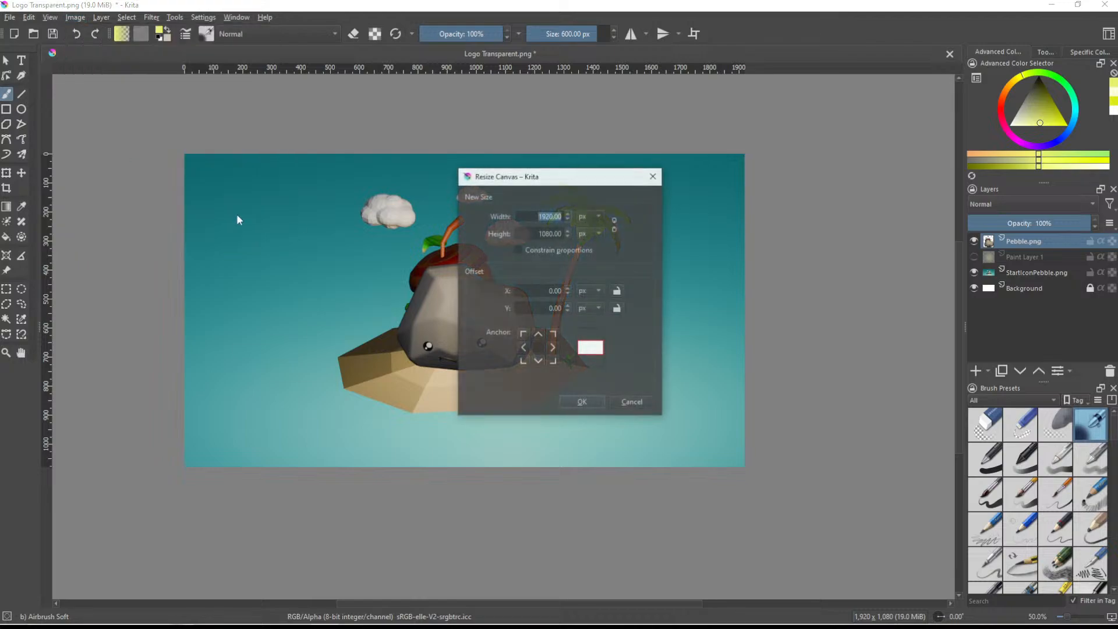
pyautogui.write('512')
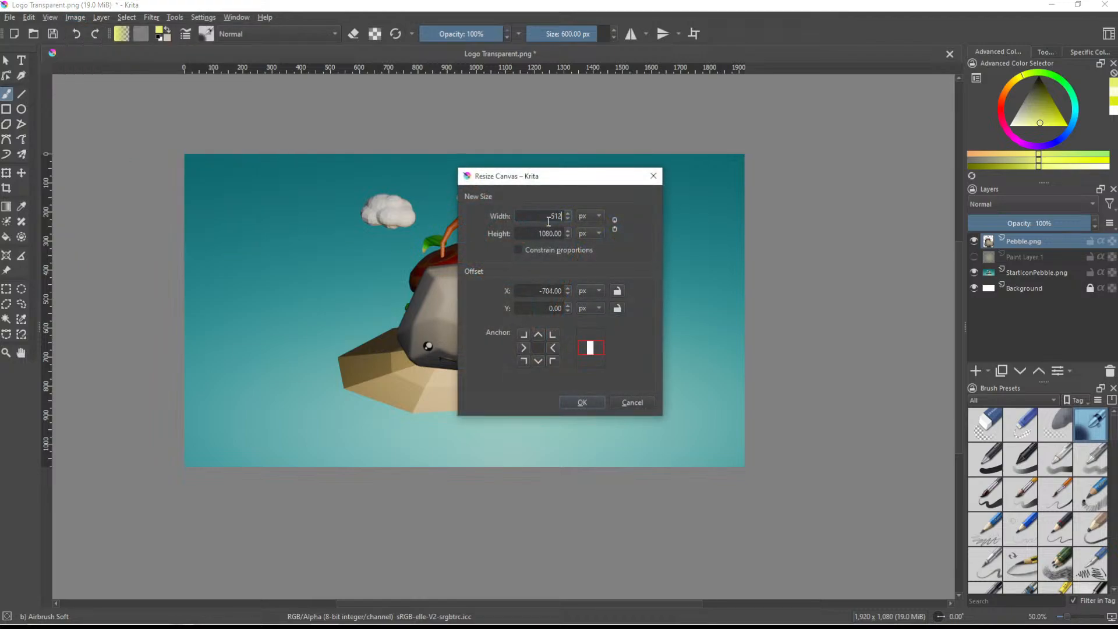
pyautogui.doubleClick(558, 235)
pyautogui.click(559, 239)
pyautogui.doubleClick(557, 233)
pyautogui.write('512')
pyautogui.press('Return')
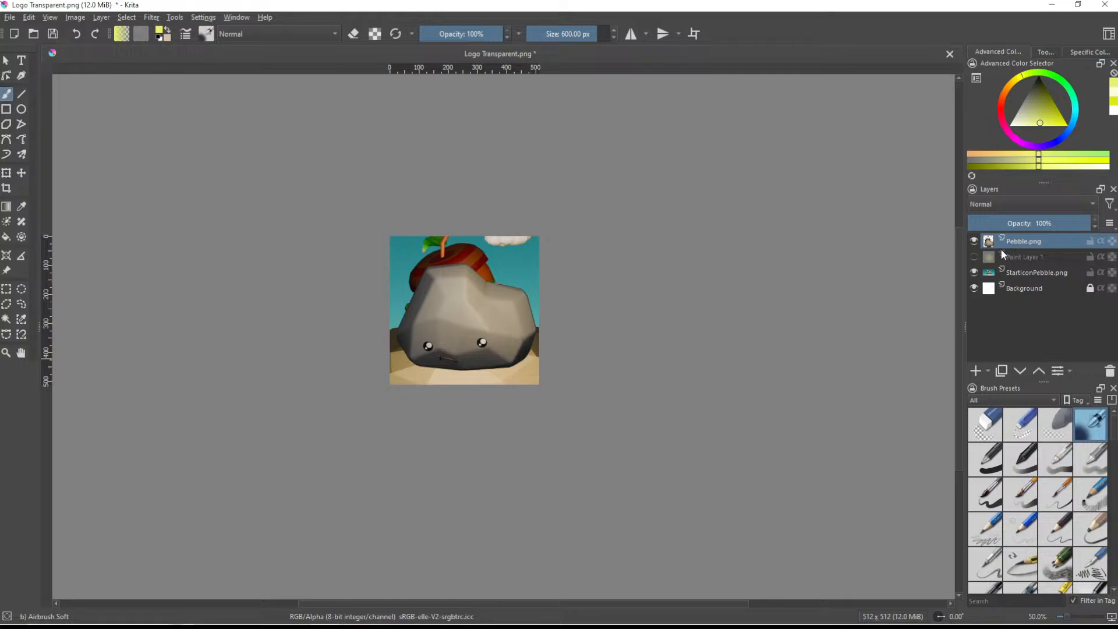
pyautogui.click(974, 256)
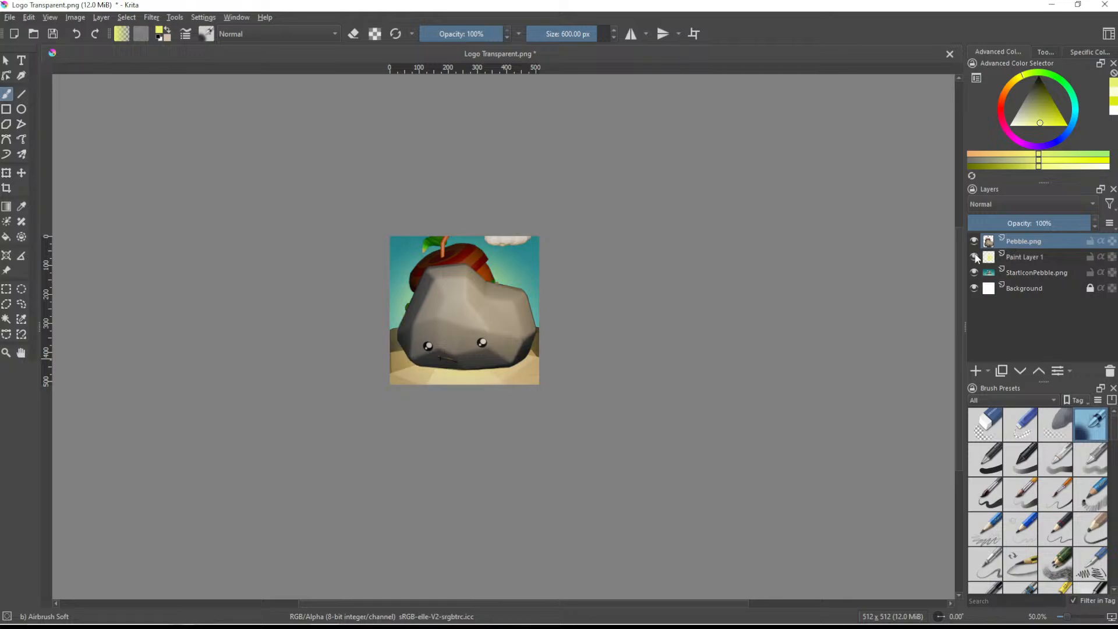
# - Group the Pebble.png, Paint Layer 1 and StartIconPebble.png layers, collapse the group and make it the active layer
pyautogui.keyDown('shift'); pyautogui.click(1024, 274); pyautogui.keyUp('shift')
pyautogui.hotkey('ctrl', 'g')
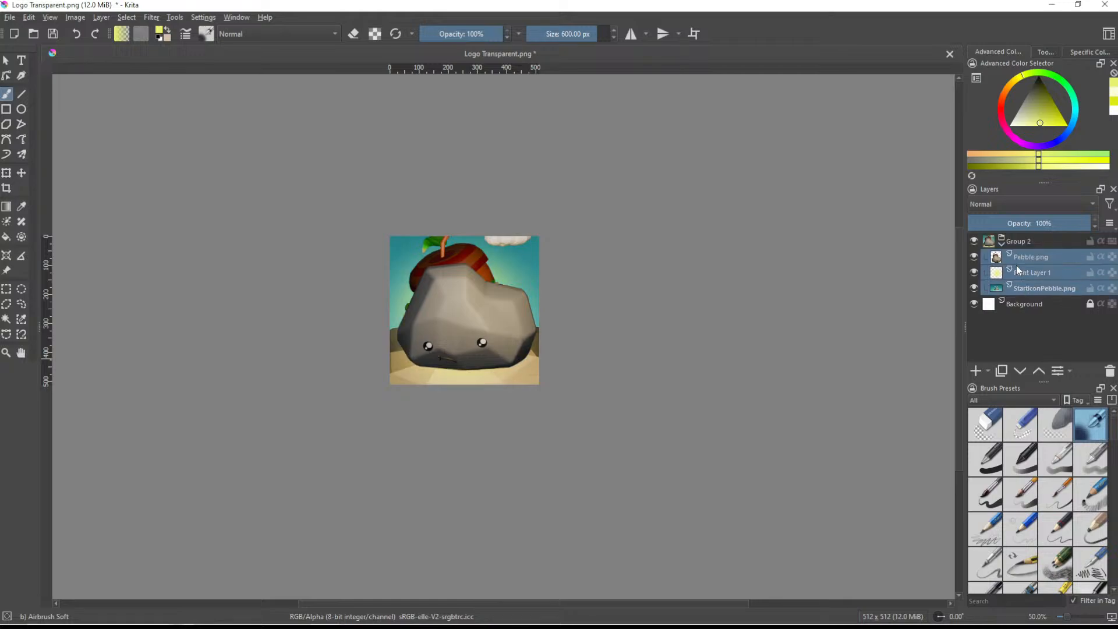
pyautogui.click(1002, 243)
pyautogui.click(1022, 241)
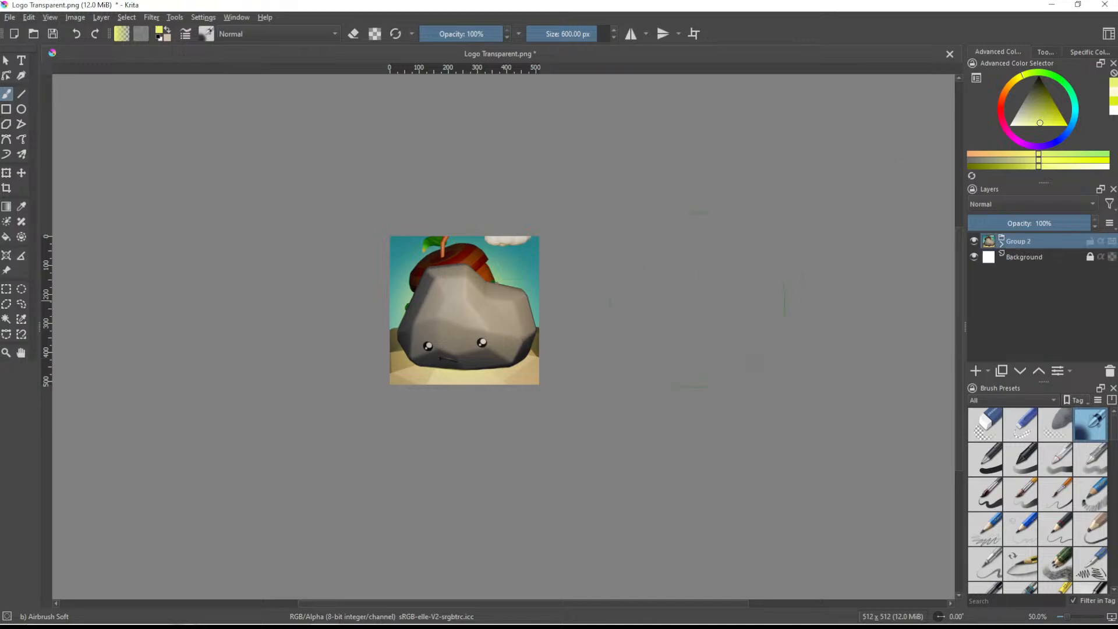
# - Scale the layer group down and reposition it so the pebble, clouds and palm tree fall within the square canvas
pyautogui.click(5, 173)
pyautogui.moveTo(744, 154); pyautogui.dragTo(577, 261)
pyautogui.moveTo(441, 331); pyautogui.dragTo(519, 300)
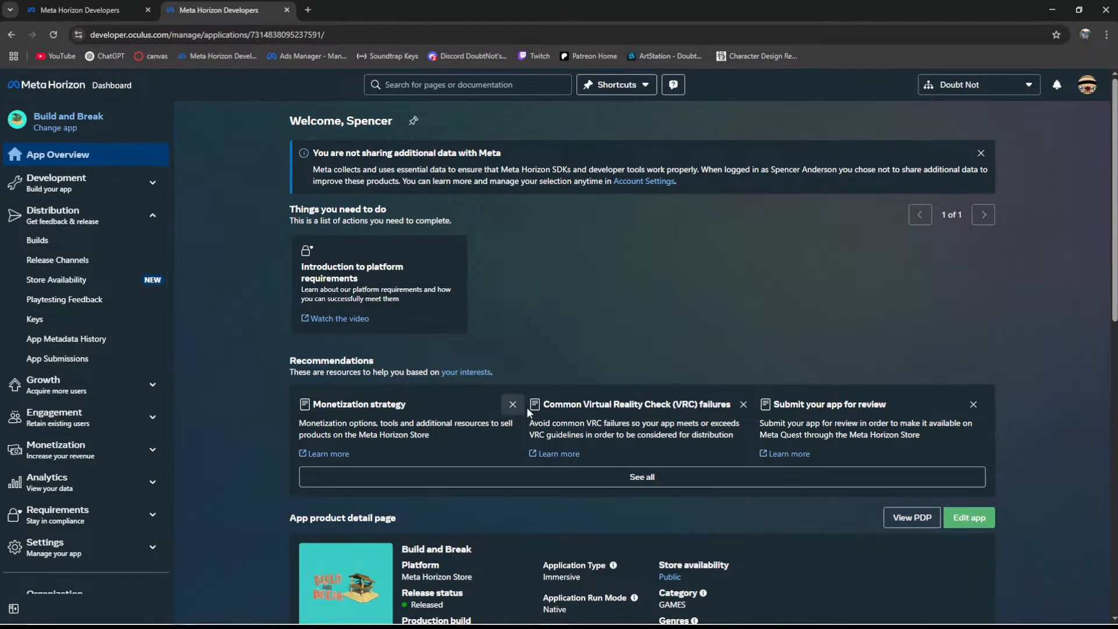
# - Switch to the Meta Horizon developer dashboard and open the app submissions of Build and Break to check the icon requirements
pyautogui.scroll(-2, 475, 574)
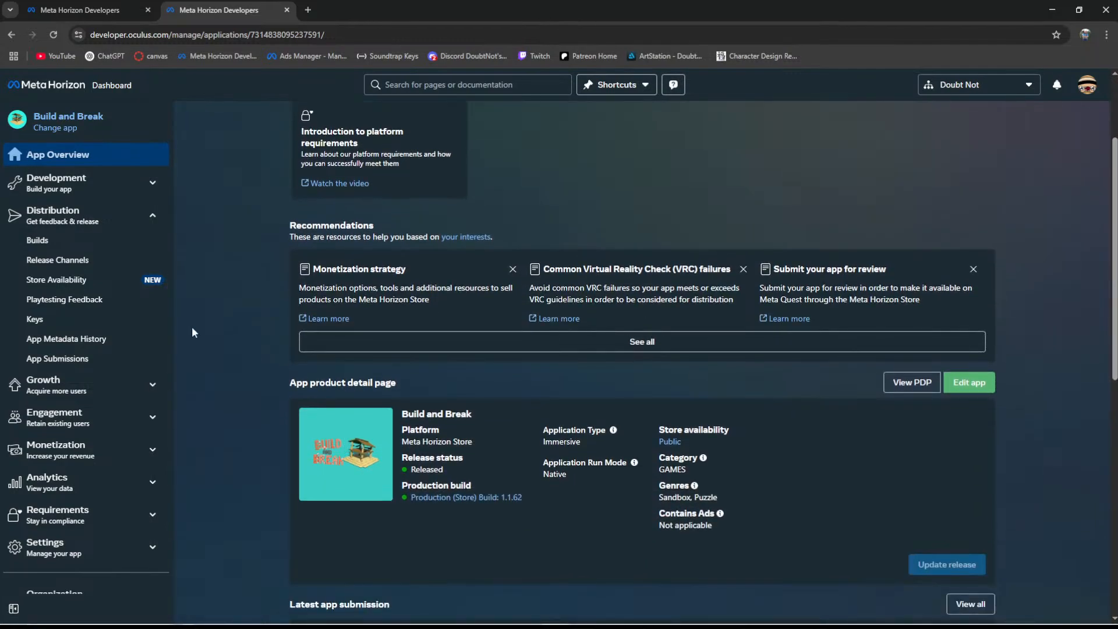
pyautogui.click(69, 210)
pyautogui.click(68, 208)
pyautogui.click(82, 361)
pyautogui.moveTo(332, 9); pyautogui.dragTo(0, 29)
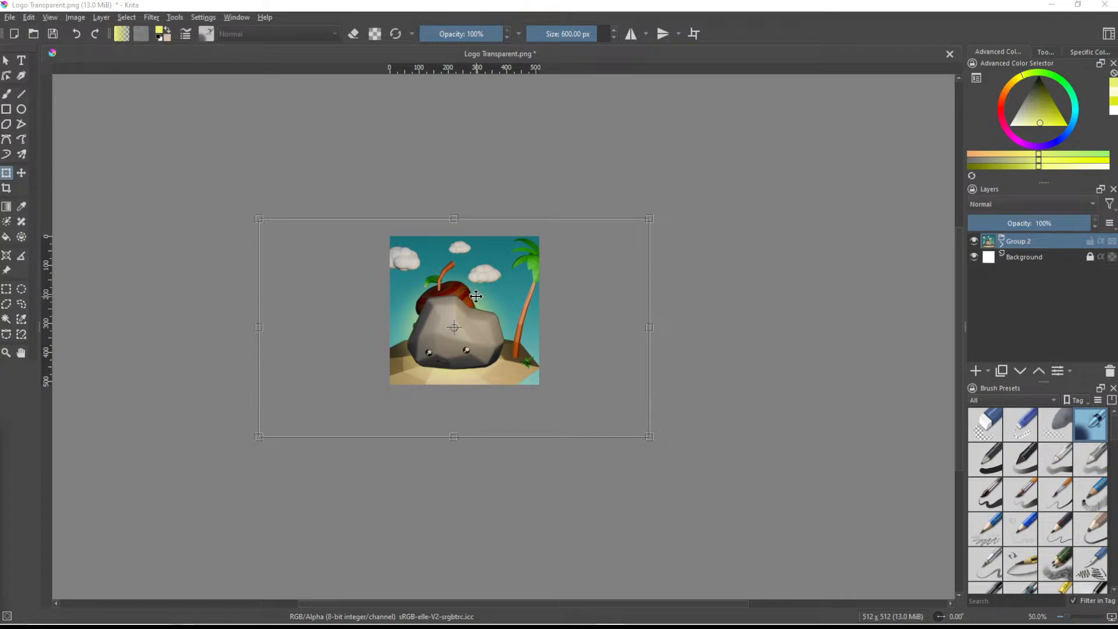
# - Scale Group 2 down further in Krita and move it so the whole island base fits inside the canvas
pyautogui.keyDown('shift'); pyautogui.moveTo(651, 218); pyautogui.dragTo(582, 253); pyautogui.keyUp('shift')
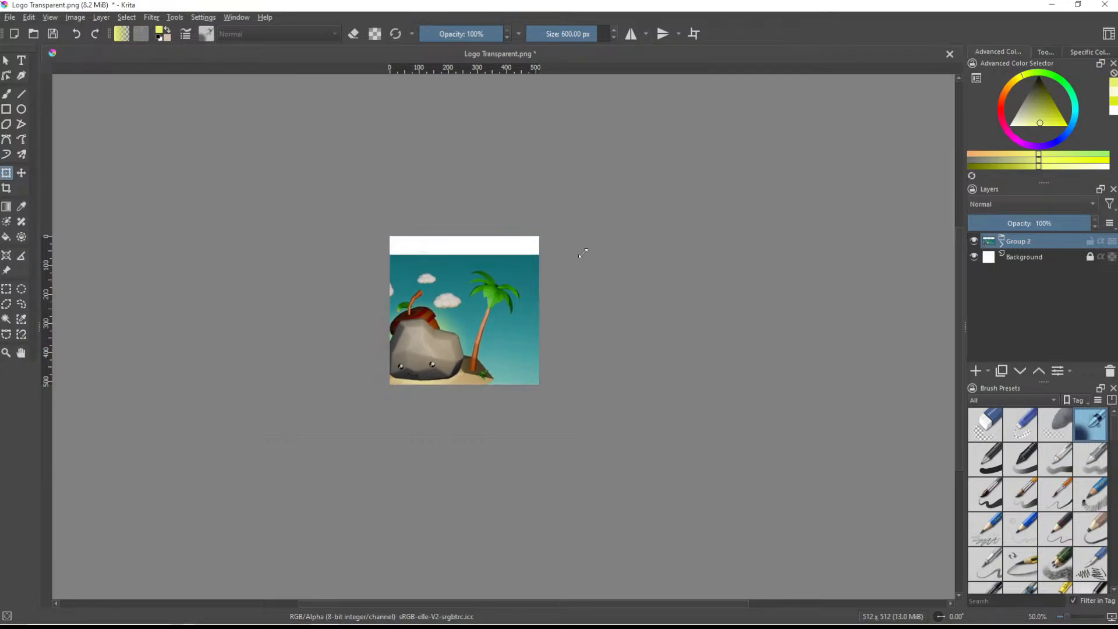
pyautogui.moveTo(534, 300); pyautogui.dragTo(549, 294)
# - Try an even smaller scale and a recentred position for Group 2, and undo both changes
pyautogui.keyDown('shift'); pyautogui.moveTo(625, 229); pyautogui.dragTo(575, 255); pyautogui.keyUp('shift')
pyautogui.moveTo(484, 334); pyautogui.dragTo(499, 313)
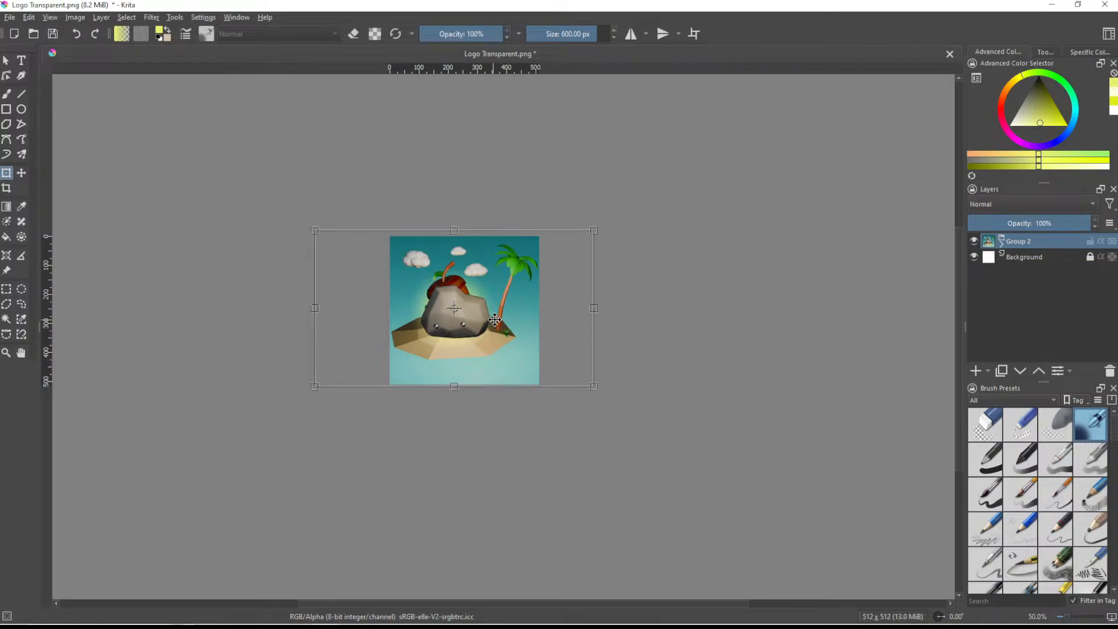
pyautogui.hotkey('ctrl', 'z')
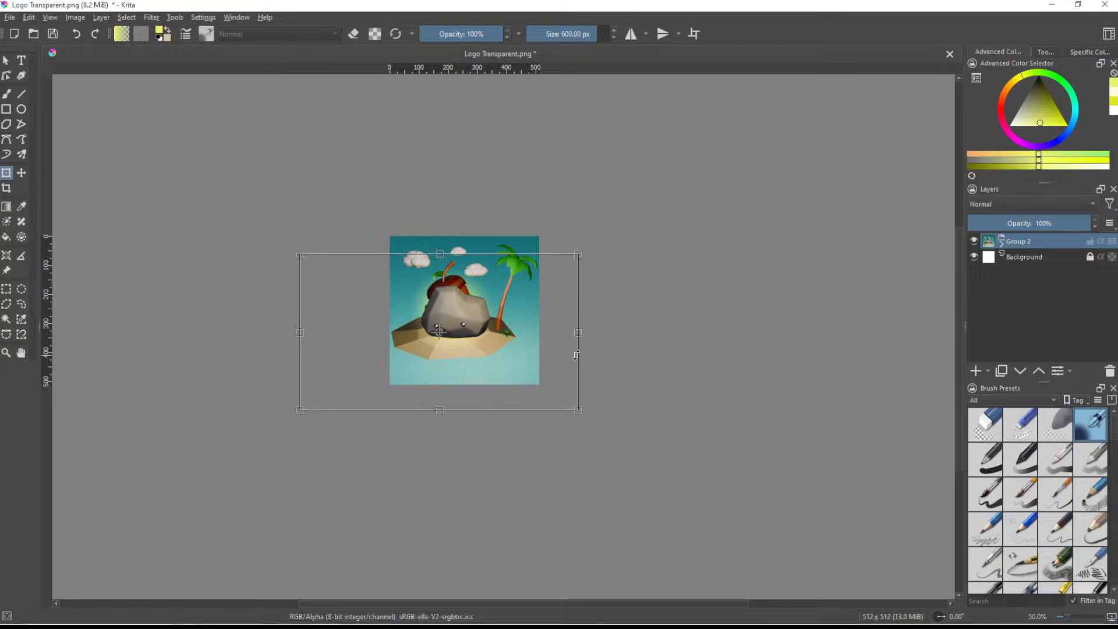
pyautogui.hotkey('ctrl', 'z')
# - Nudge Group 2 so the island sits centred between the canvas edges, and apply the transform
pyautogui.moveTo(498, 354); pyautogui.dragTo(502, 356)
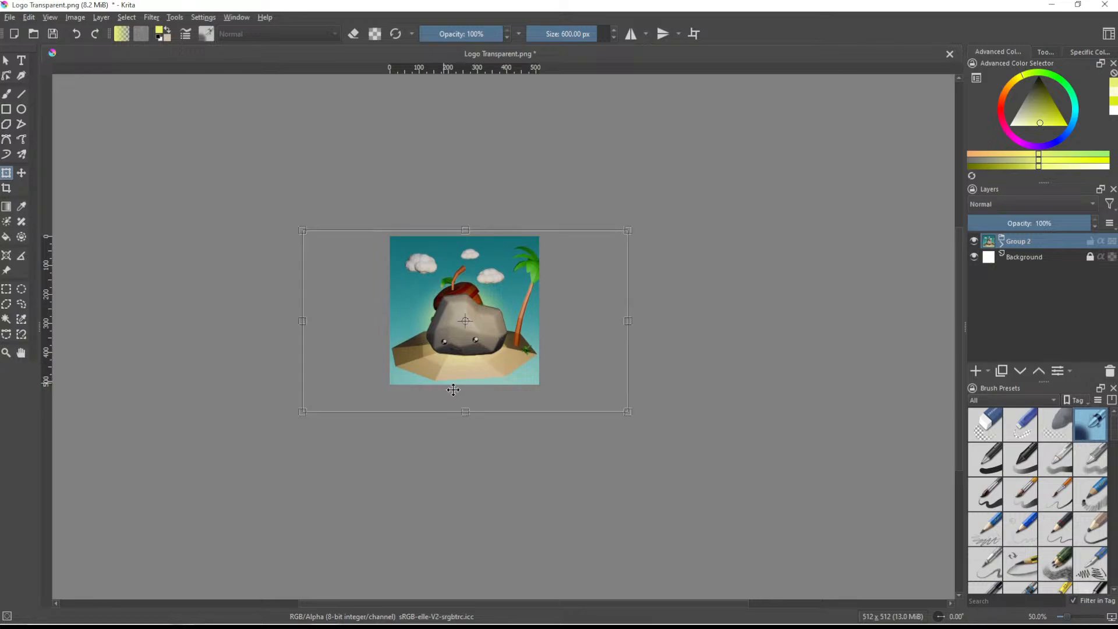
pyautogui.keyDown('ctrl'); pyautogui.scroll(3, 460, 388); pyautogui.keyUp('ctrl')
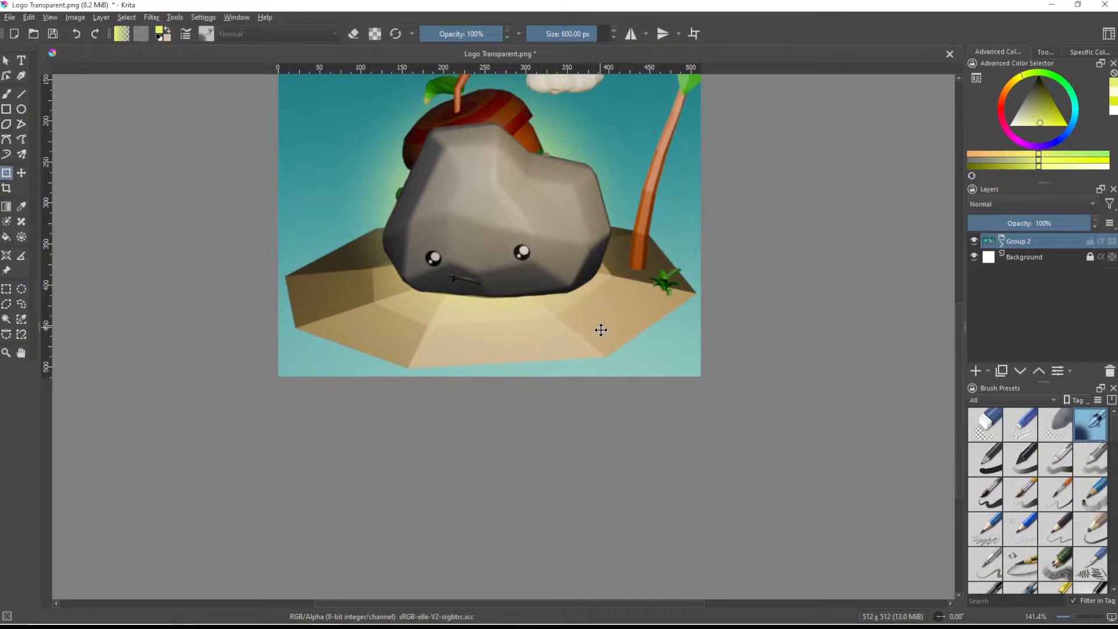
pyautogui.moveTo(679, 289); pyautogui.dragTo(656, 390, button='middle')
pyautogui.scroll(-2, 656, 390)
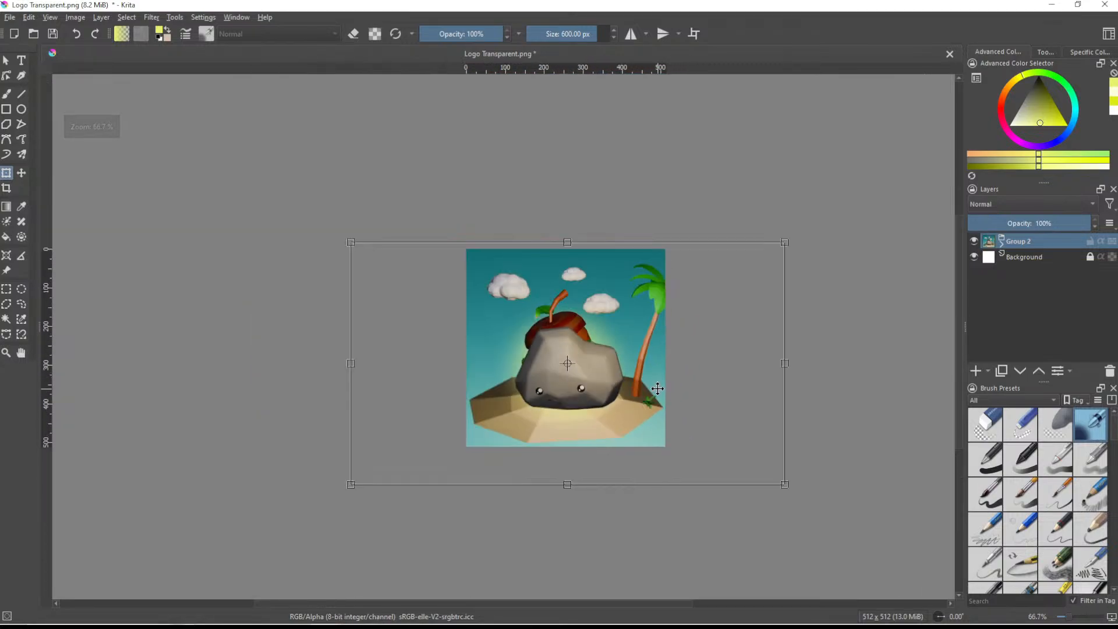
pyautogui.scroll(1, 663, 386)
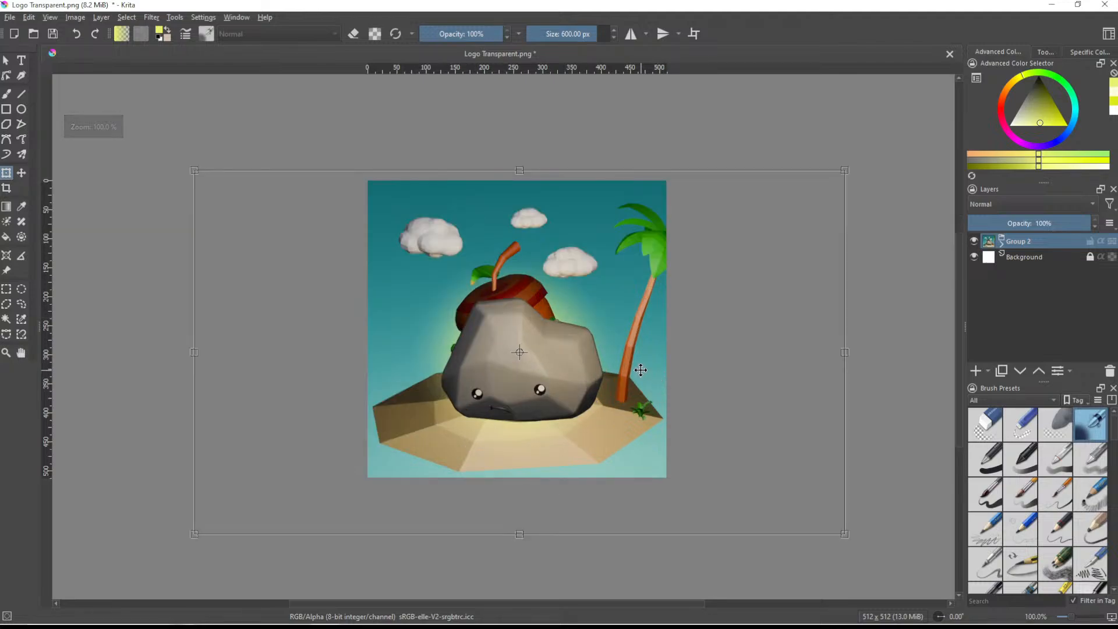
pyautogui.scroll(-1, 639, 371)
pyautogui.scroll(-3, 627, 361)
pyautogui.scroll(3, 627, 360)
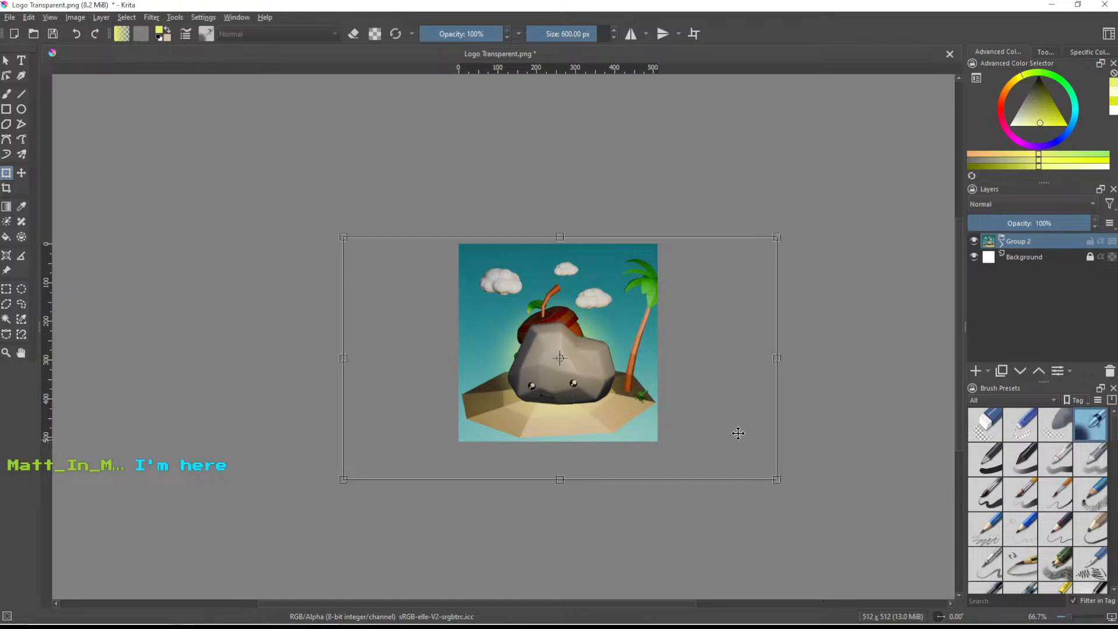
pyautogui.press('b')
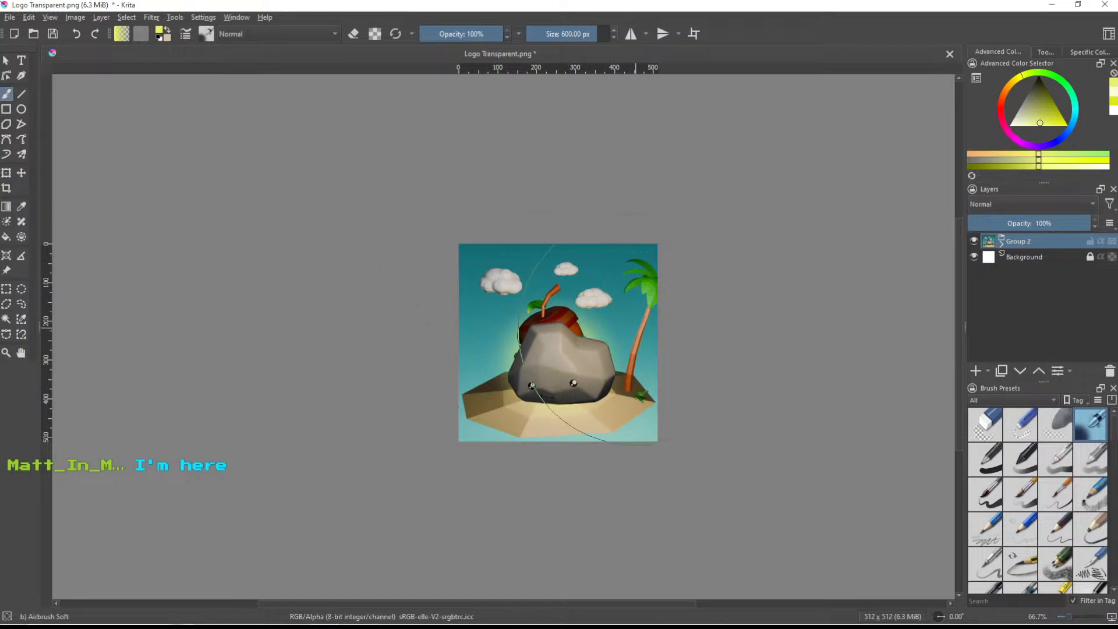
# - Switch to the Basic-1 brush preset and examine the icon's framing and legibility at small and large zoom levels
pyautogui.scroll(-3, 526, 312)
pyautogui.scroll(3, 632, 330)
pyautogui.scroll(2, 633, 331)
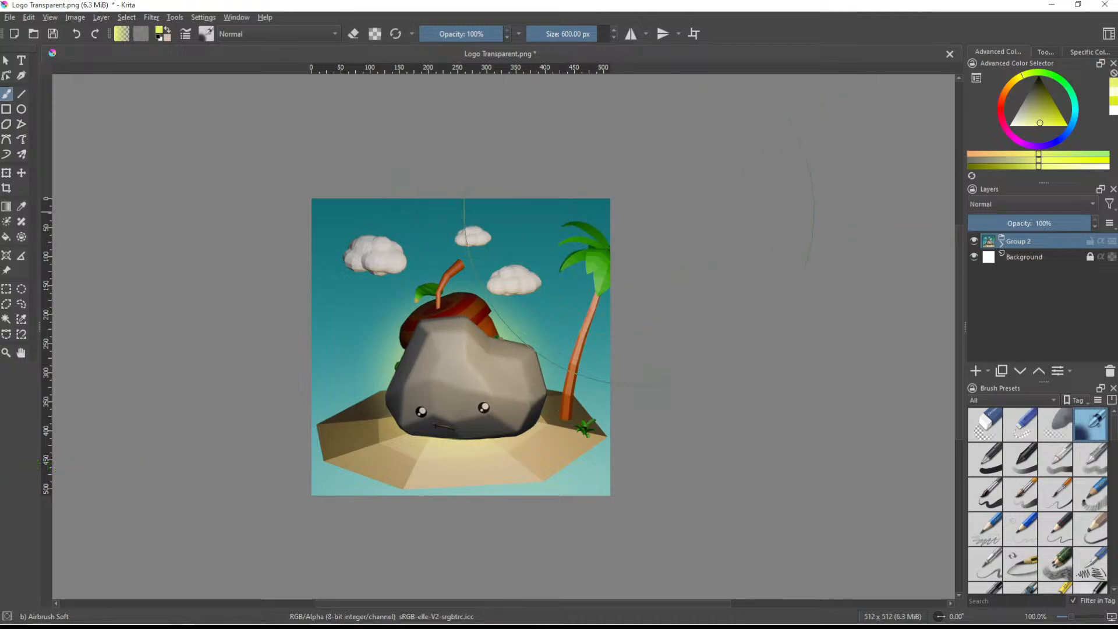
pyautogui.scroll(-1, 600, 273)
pyautogui.scroll(1, 600, 273)
pyautogui.click(985, 460)
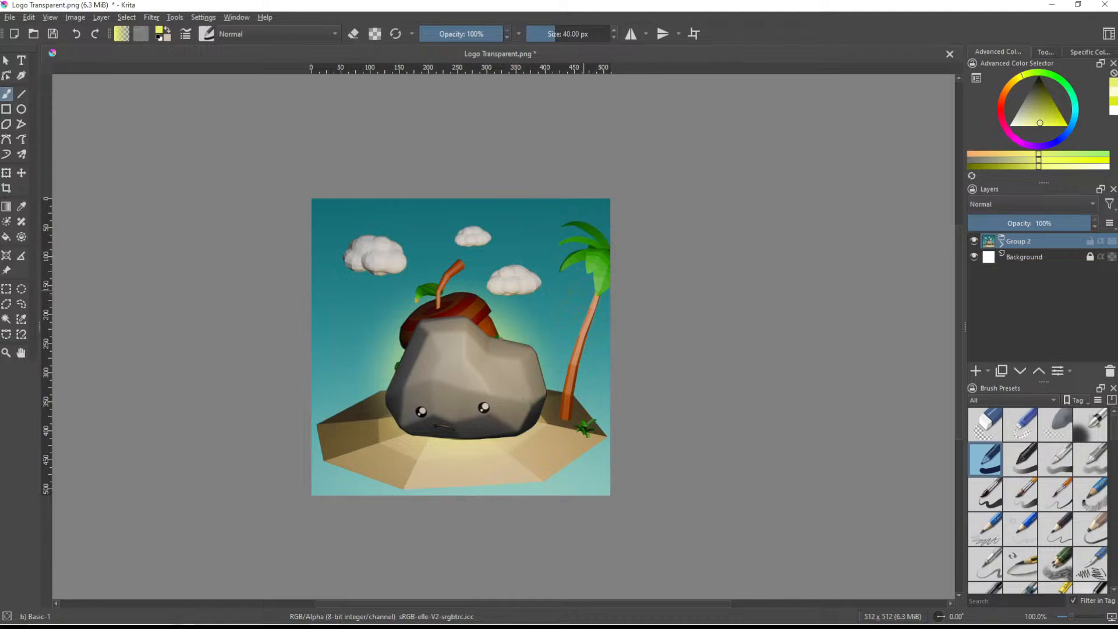
pyautogui.scroll(-3, 550, 413)
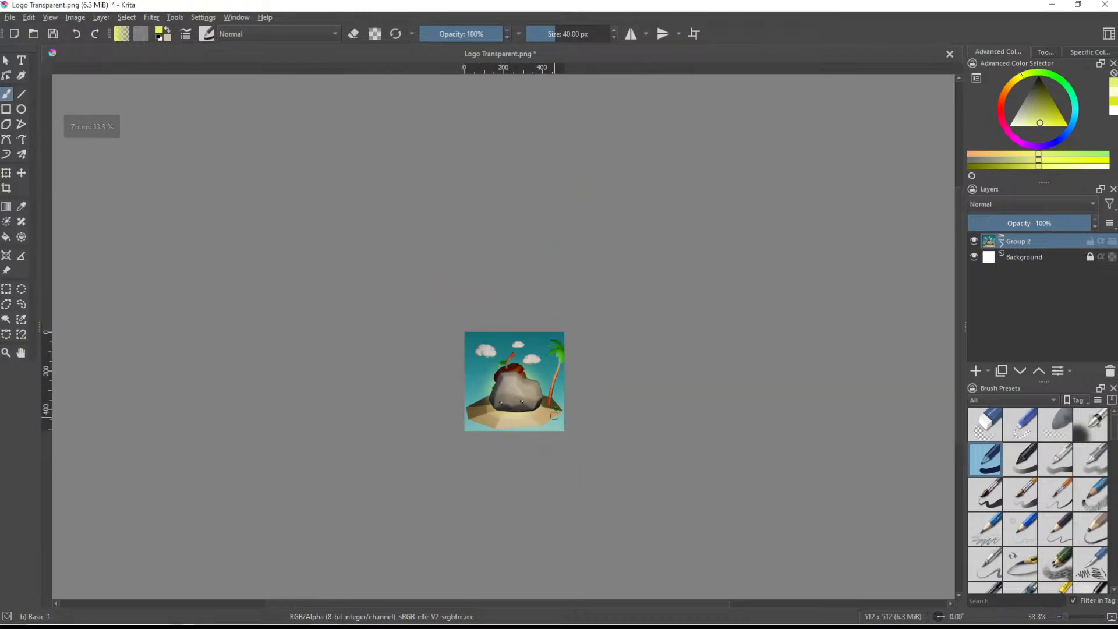
pyautogui.scroll(2, 554, 415)
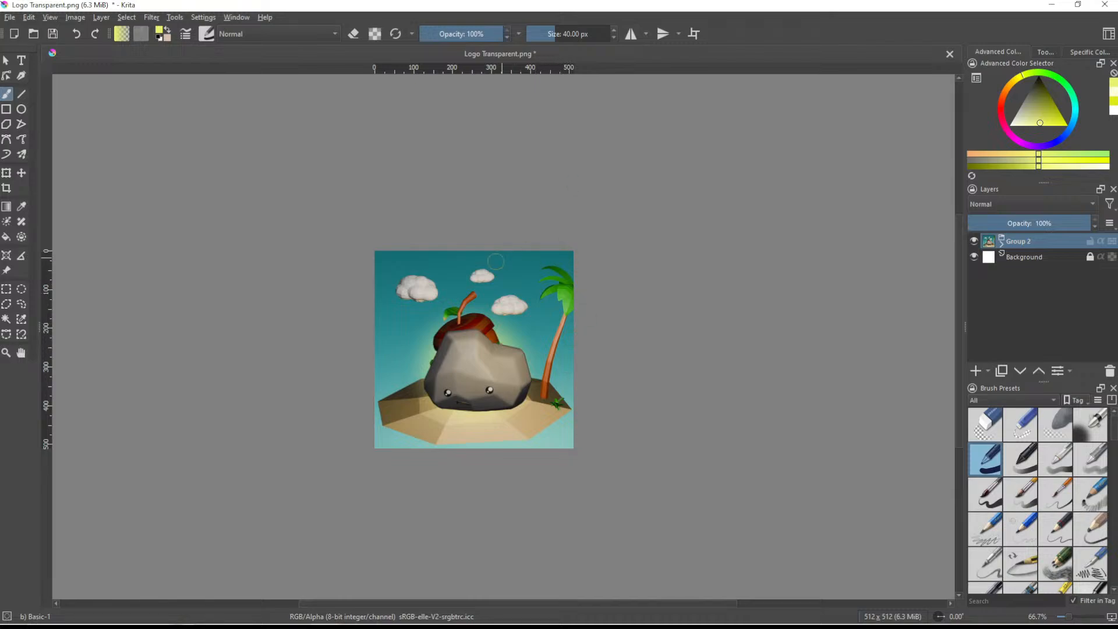
pyautogui.scroll(-2, 499, 257)
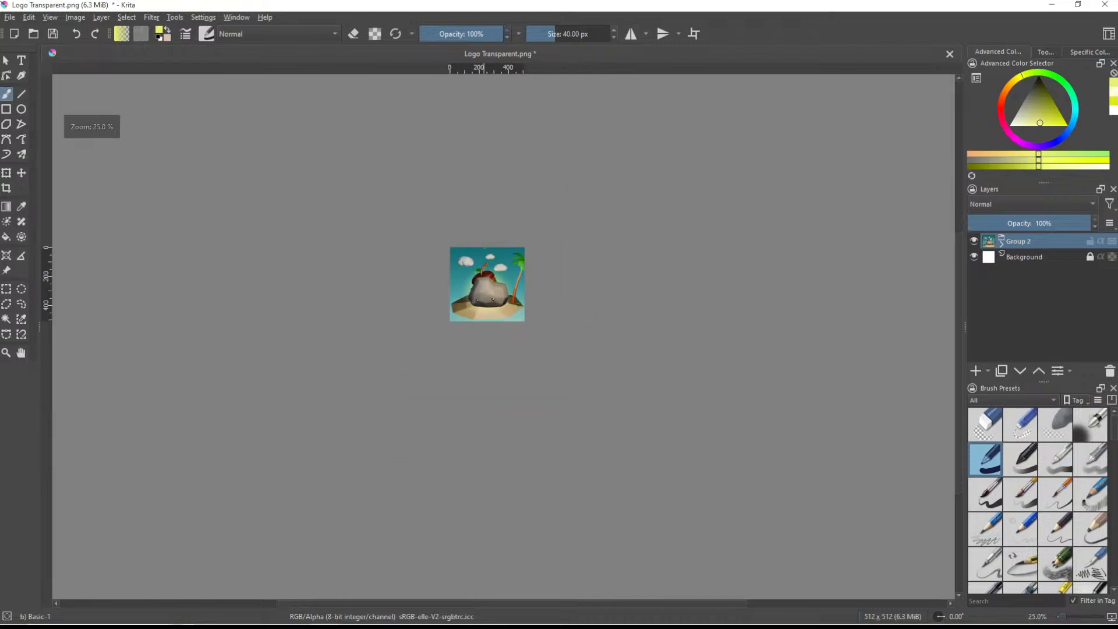
pyautogui.scroll(4, 482, 246)
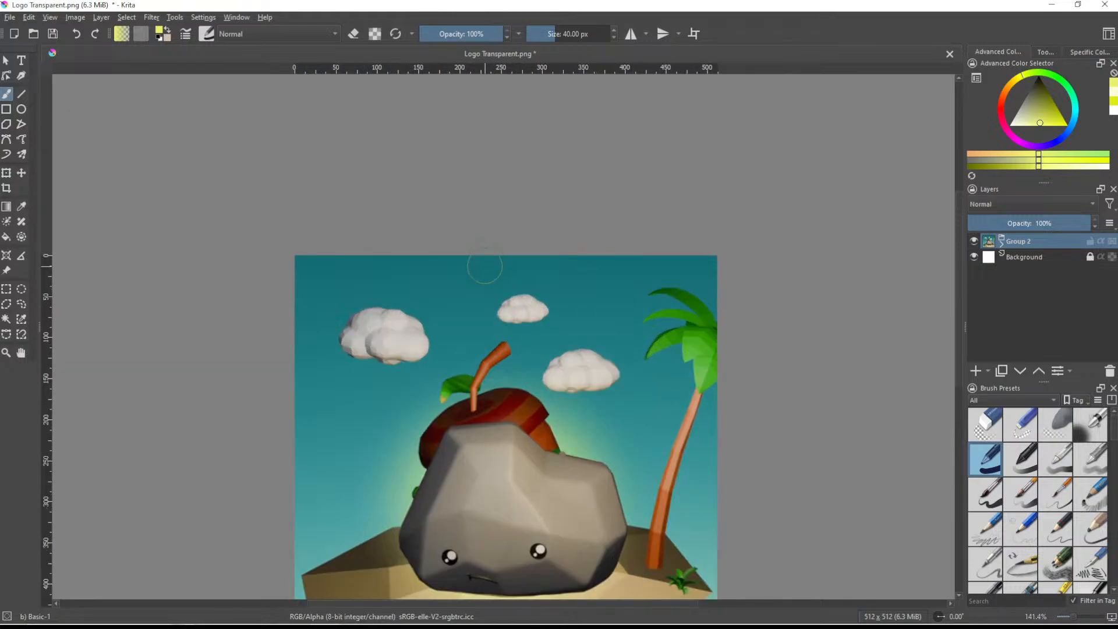
pyautogui.moveTo(540, 337); pyautogui.dragTo(545, 191, button='middle')
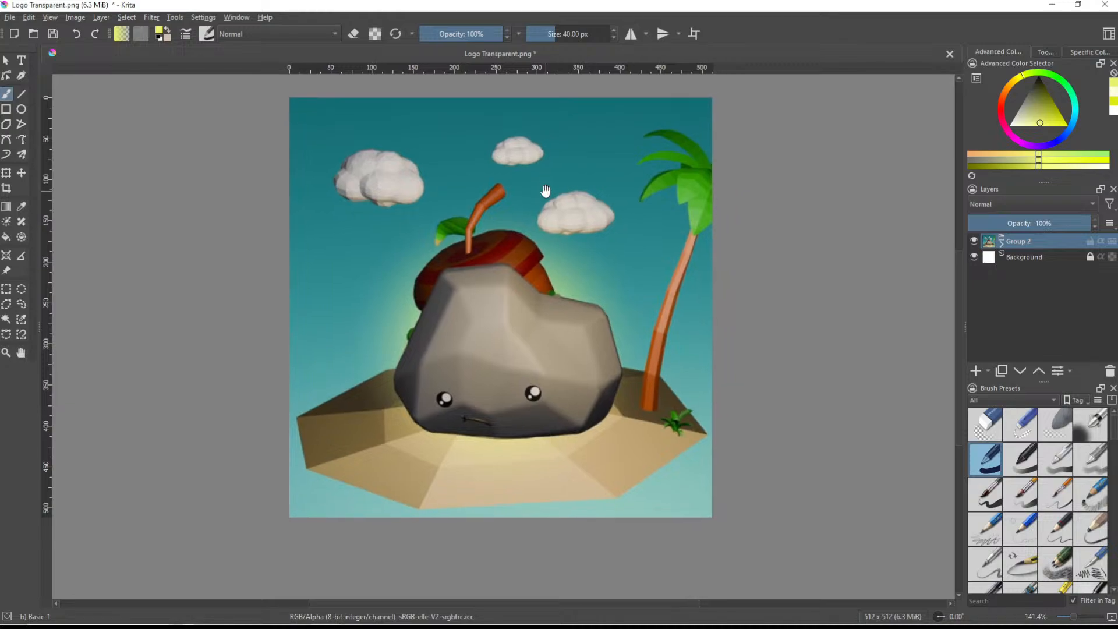
pyautogui.scroll(-1, 638, 341)
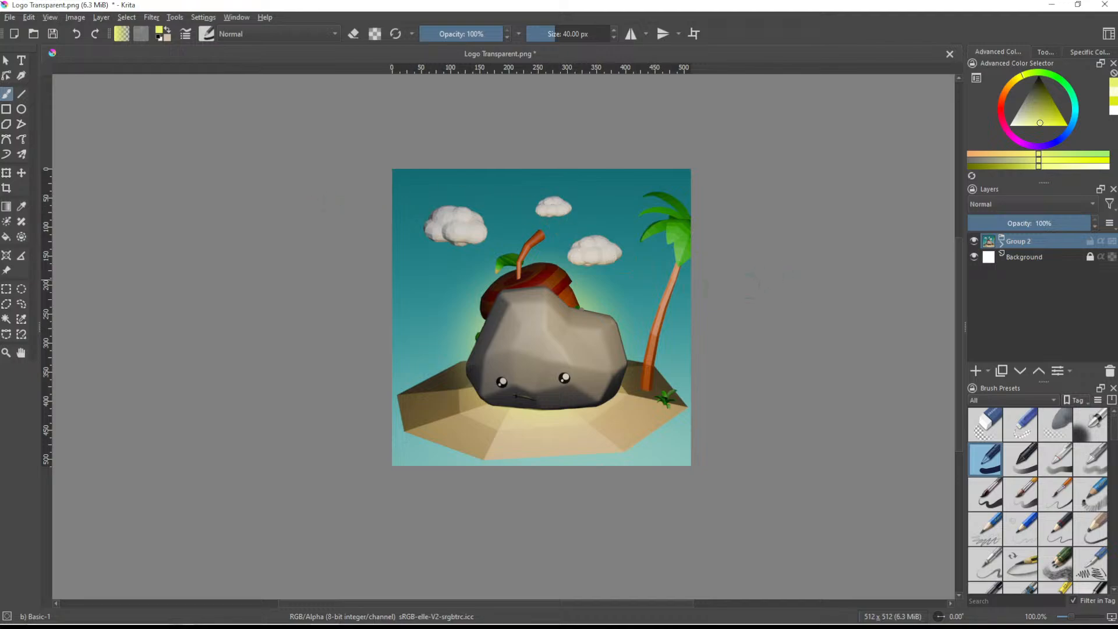
pyautogui.scroll(-5, 640, 324)
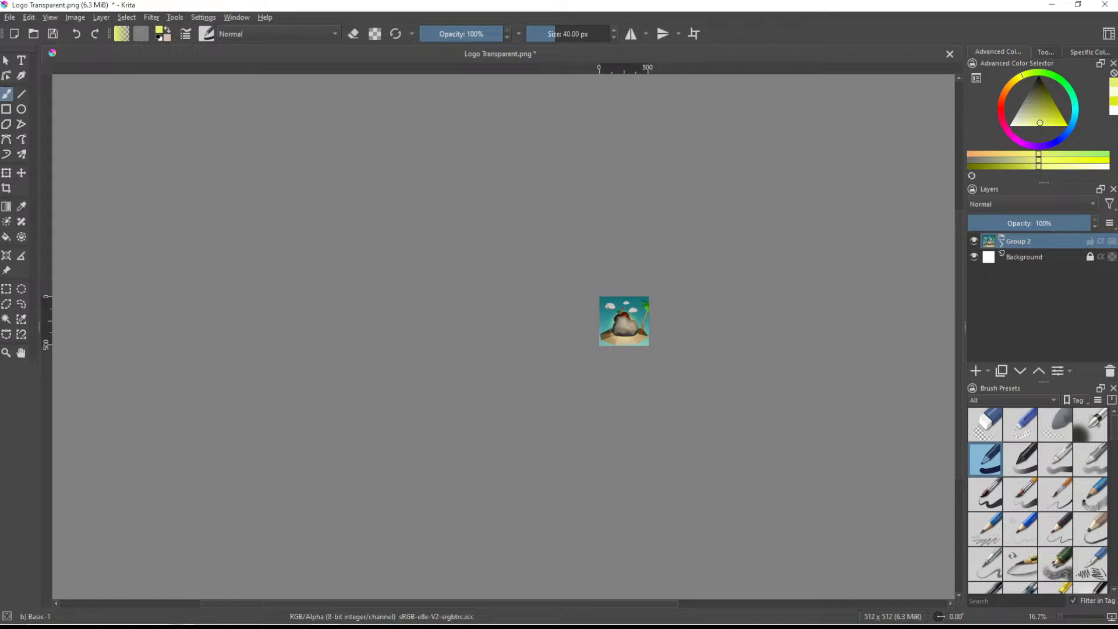
pyautogui.scroll(4, 643, 300)
pyautogui.moveTo(623, 330); pyautogui.dragTo(580, 293, button='middle')
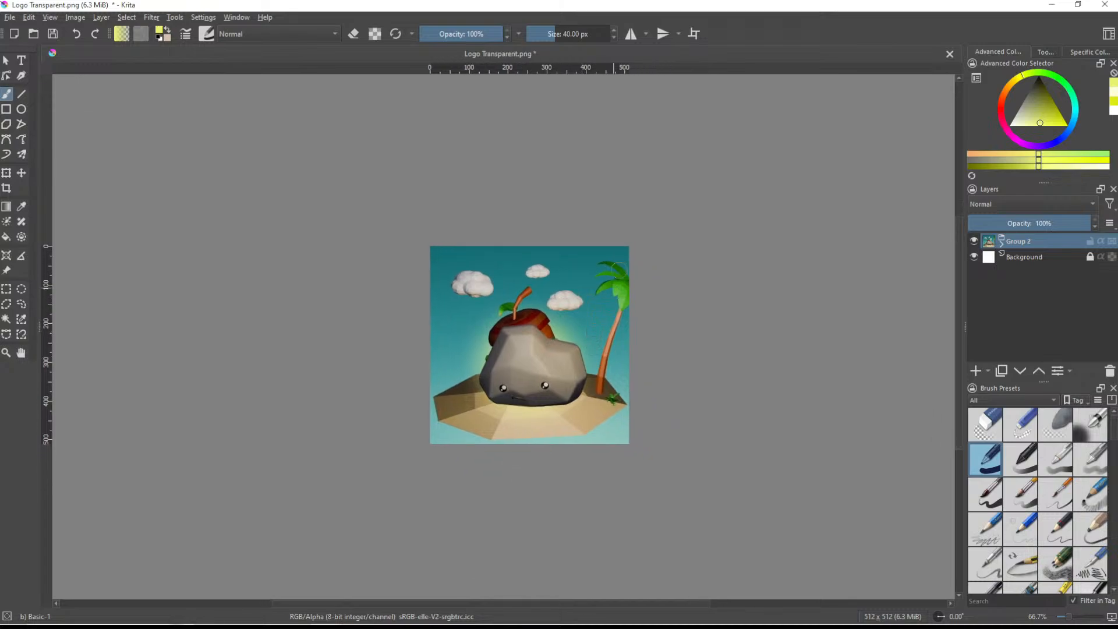
# - Save the island composition as a PNG named Ico in PebbleLogos, storing the alpha channel with compression 9
pyautogui.hotkey('ctrl', 'shift', 's')
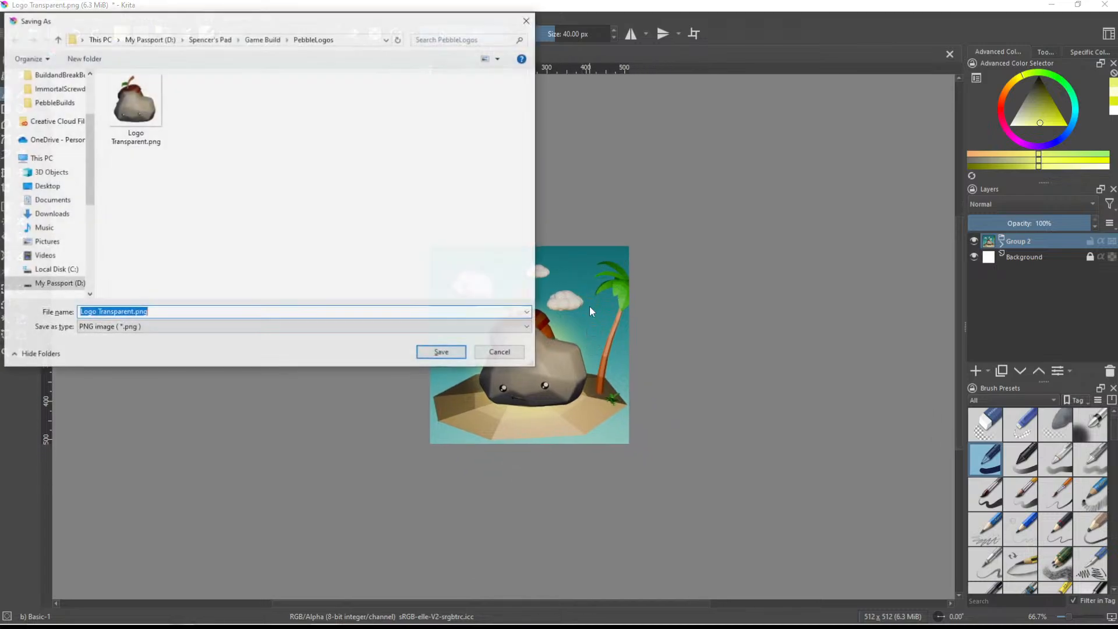
pyautogui.click(159, 312)
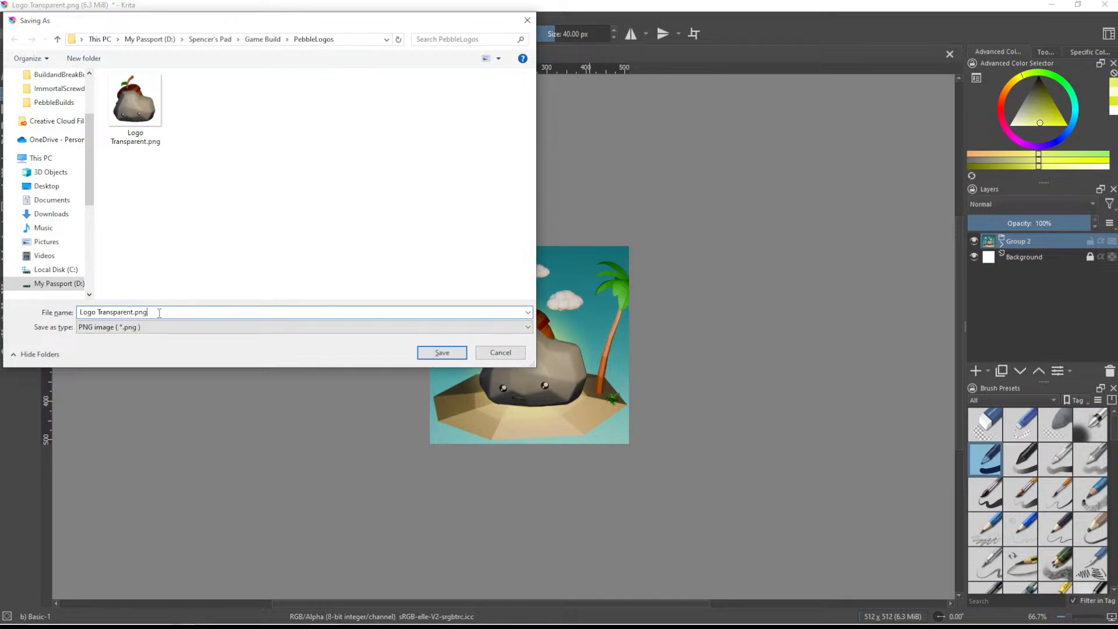
pyautogui.moveTo(159, 312); pyautogui.dragTo(78, 313)
pyautogui.write('Icon')
pyautogui.click(440, 352)
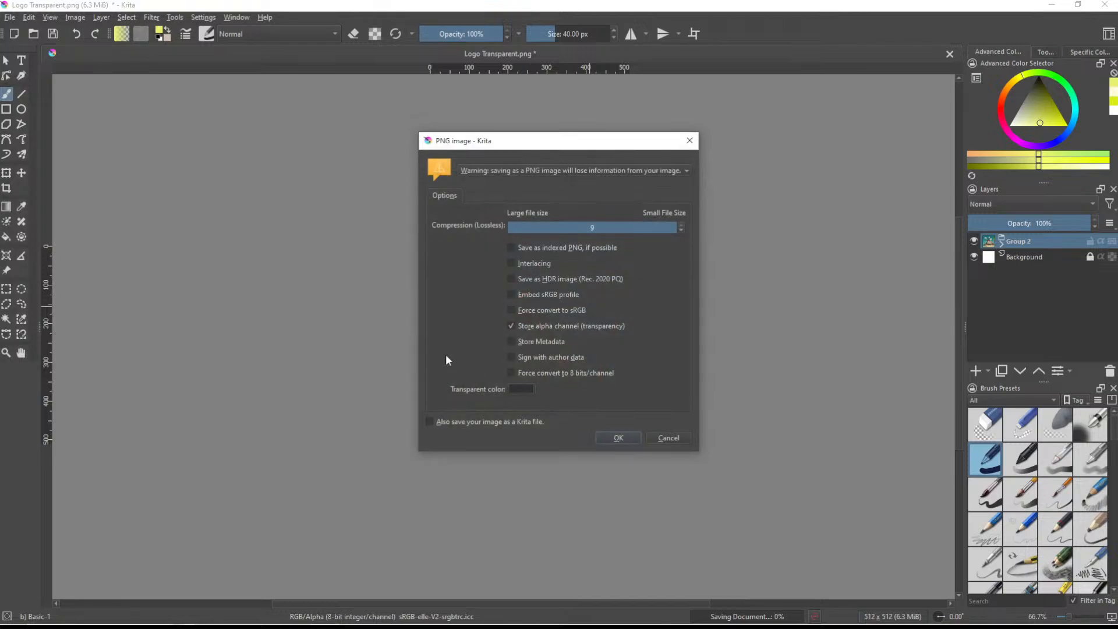
pyautogui.click(617, 437)
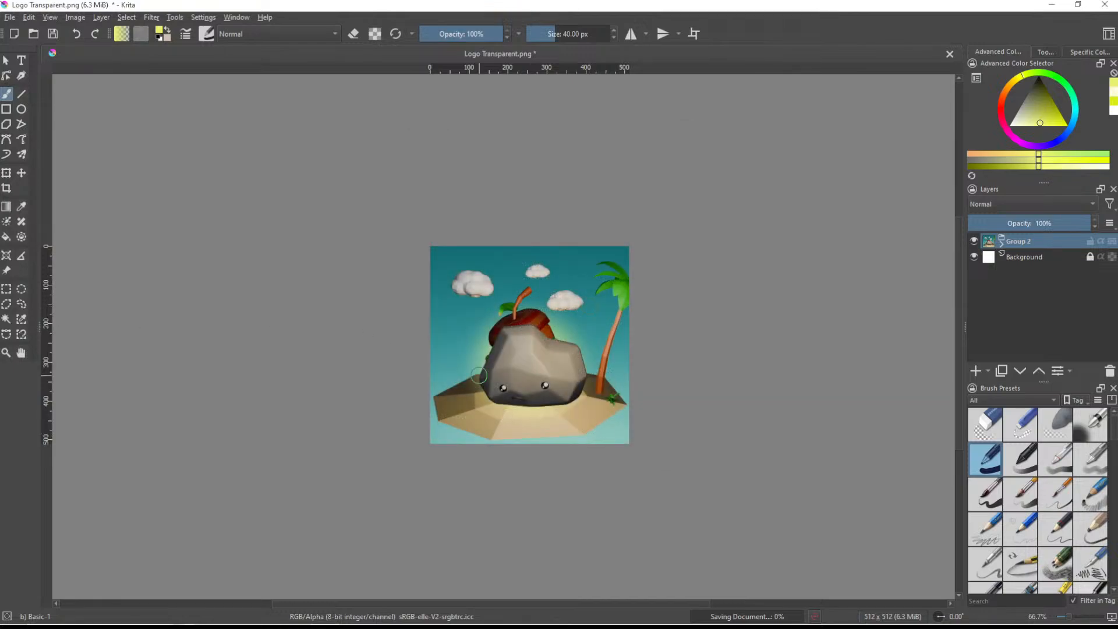
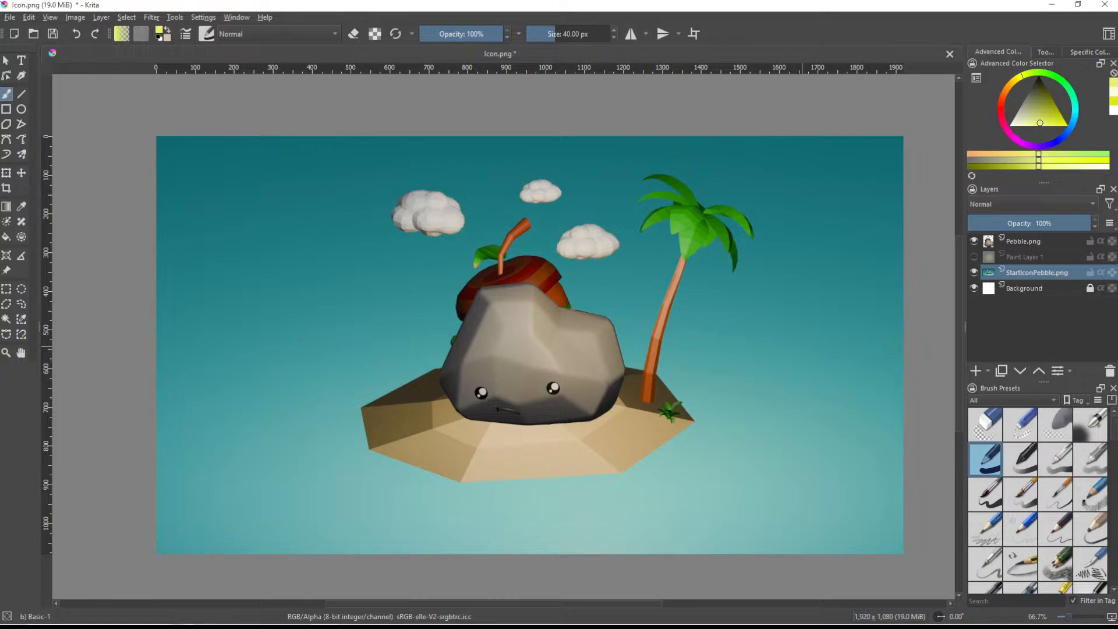
# - Show the Paint Layer 1 glow and group Pebble.png, Paint Layer 1 and StartIconPebble.png into one collapsed group
pyautogui.click(974, 257)
pyautogui.click(973, 256)
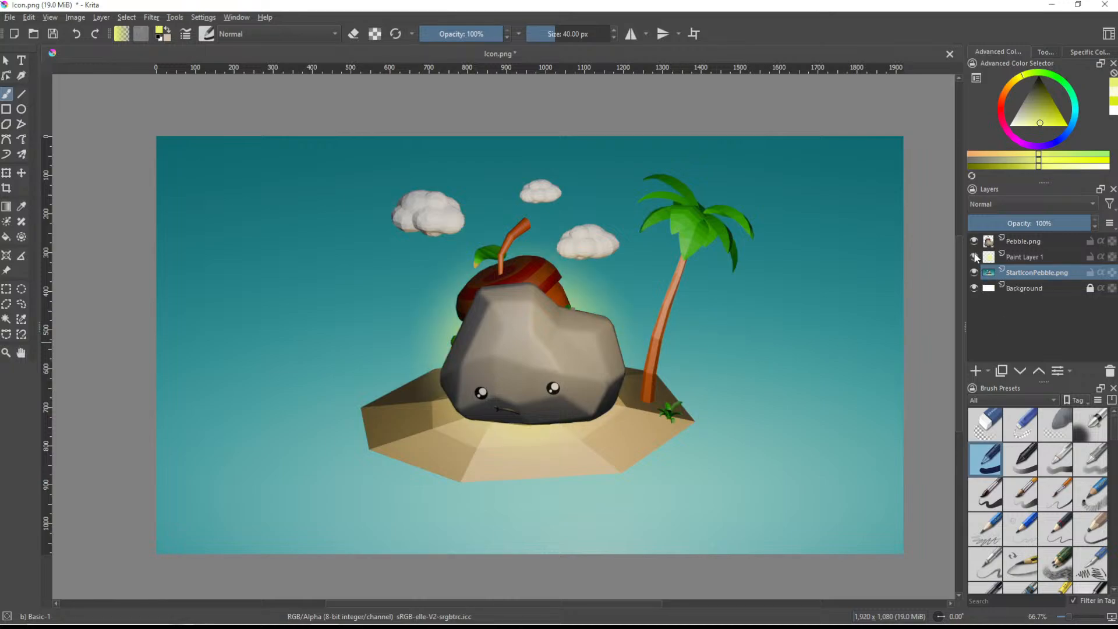
pyautogui.scroll(-1, 669, 313)
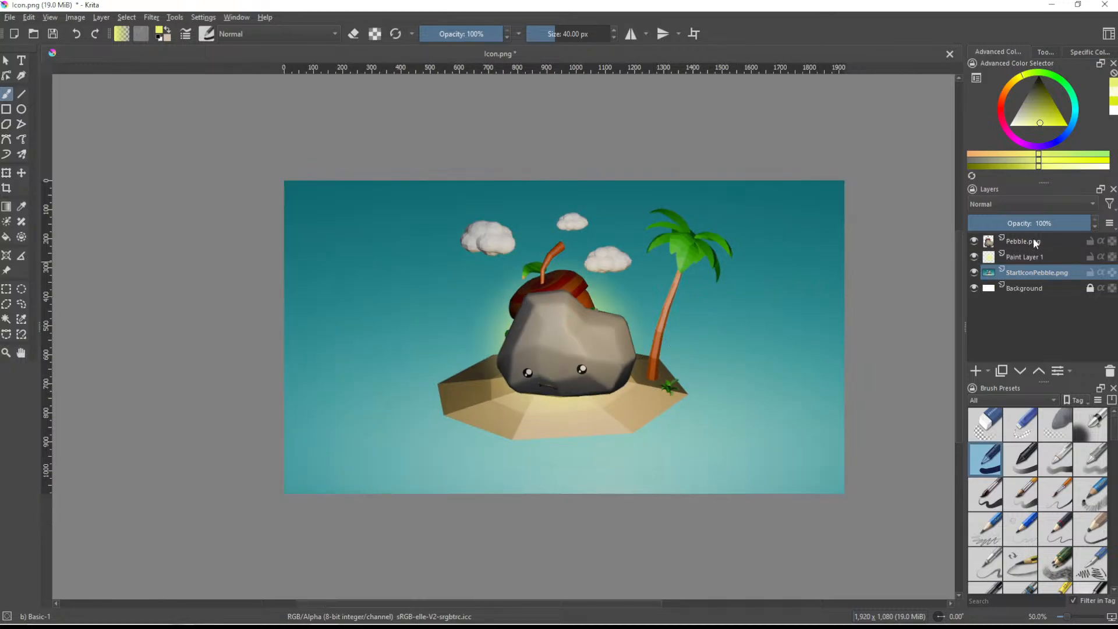
pyautogui.hotkey('ctrl', 'g')
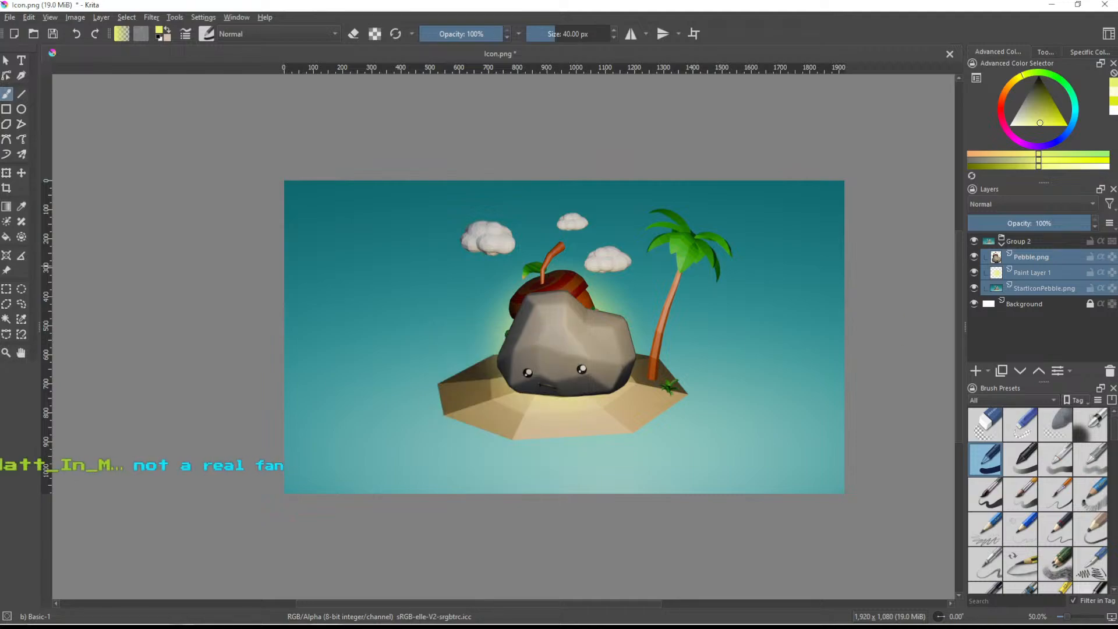
pyautogui.click(1001, 244)
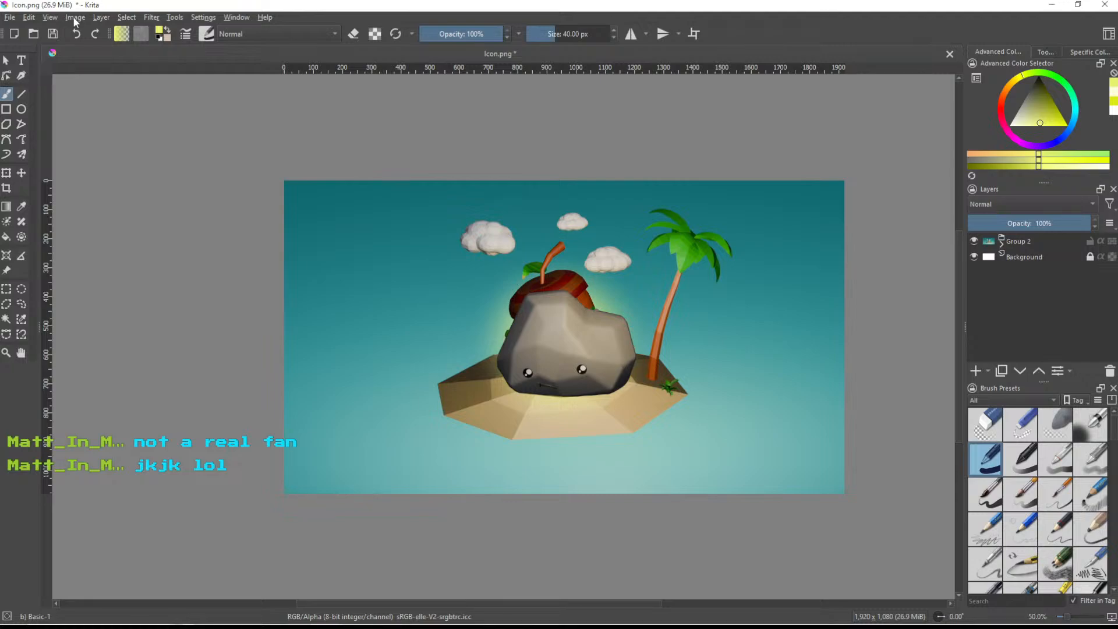
# - Resize the canvas to 2560 × 1440 px, keeping the artwork anchored at the centre
pyautogui.click(50, 18)
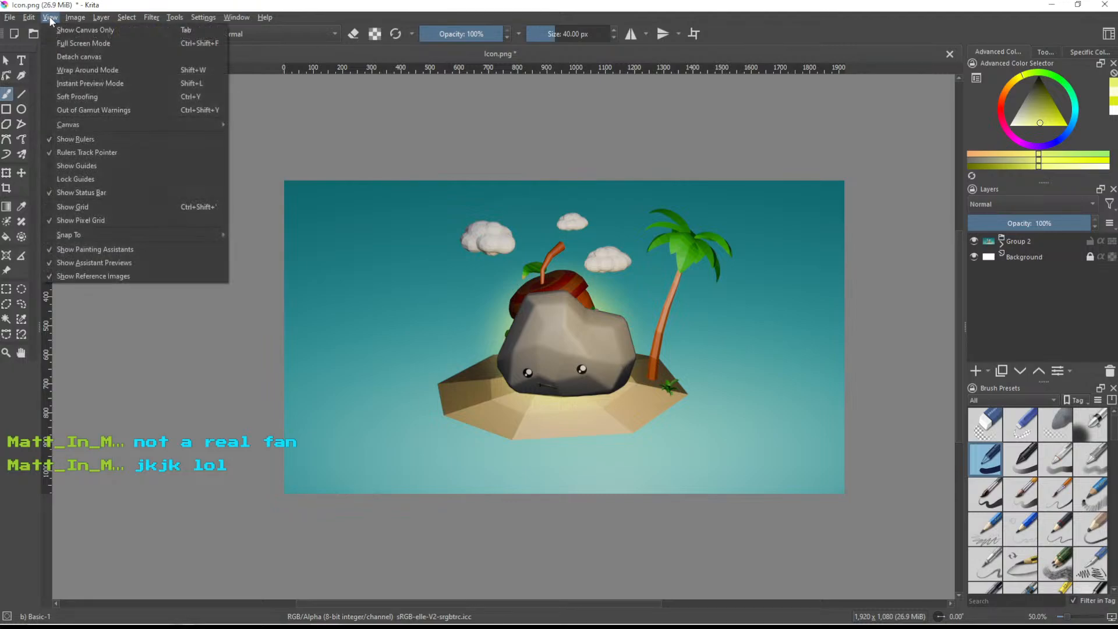
pyautogui.moveTo(75, 17)
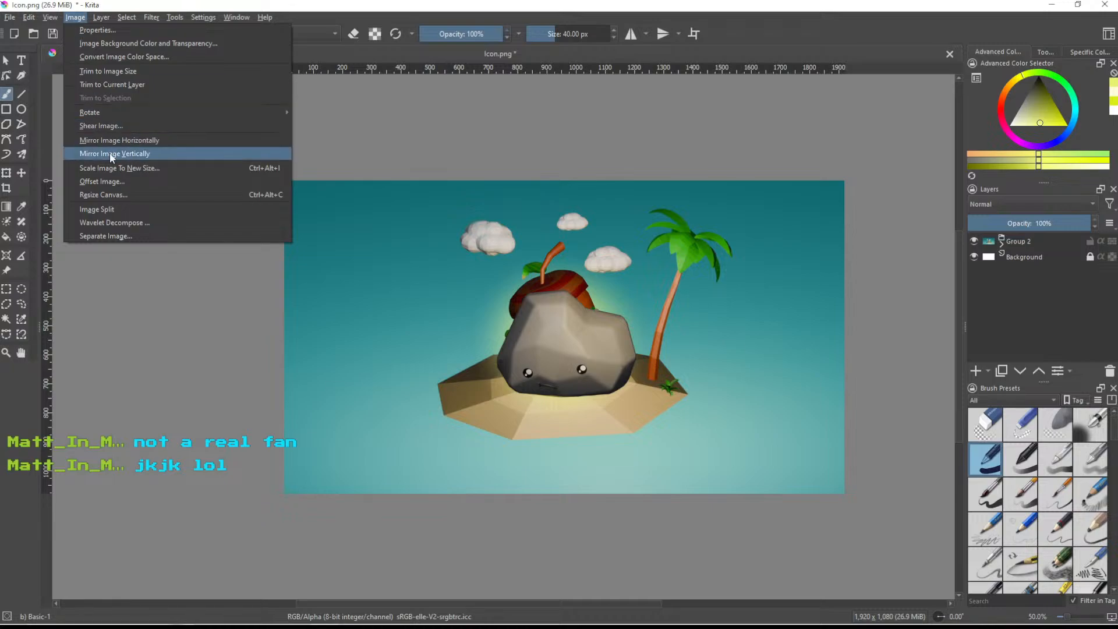
pyautogui.click(116, 195)
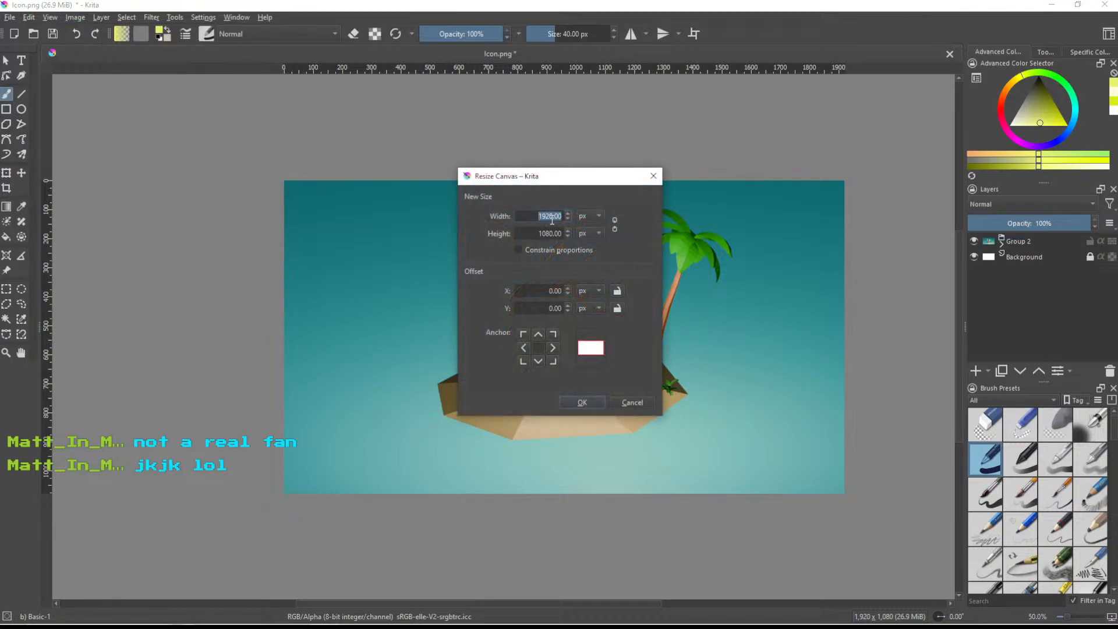
pyautogui.write('2560')
pyautogui.click(550, 233)
pyautogui.doubleClick(549, 233)
pyautogui.write('1440')
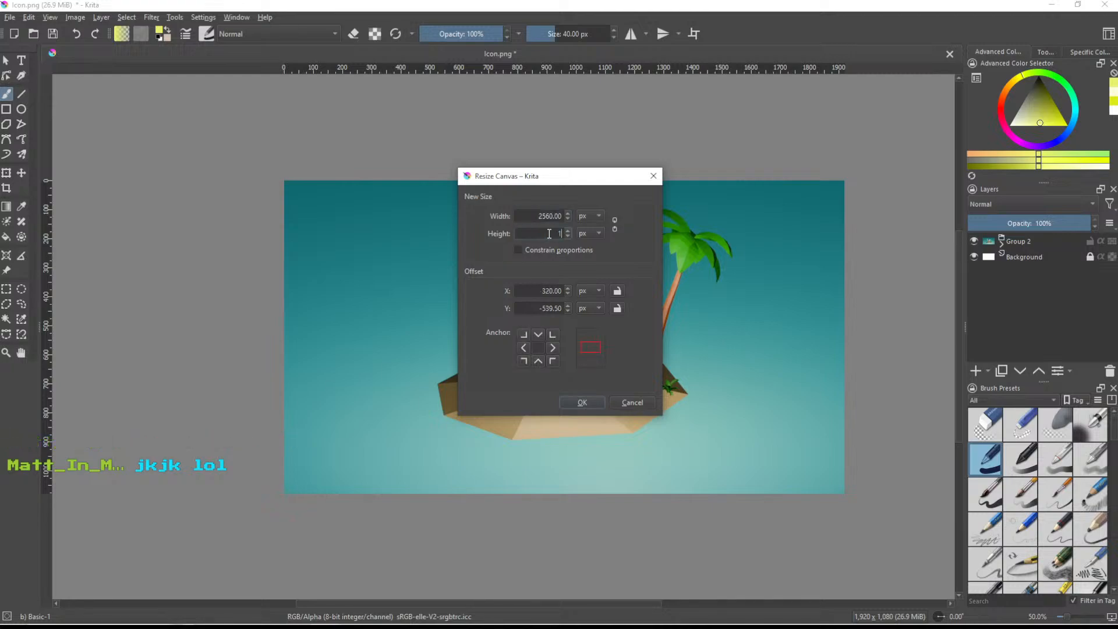
pyautogui.press('Return')
pyautogui.press('-')
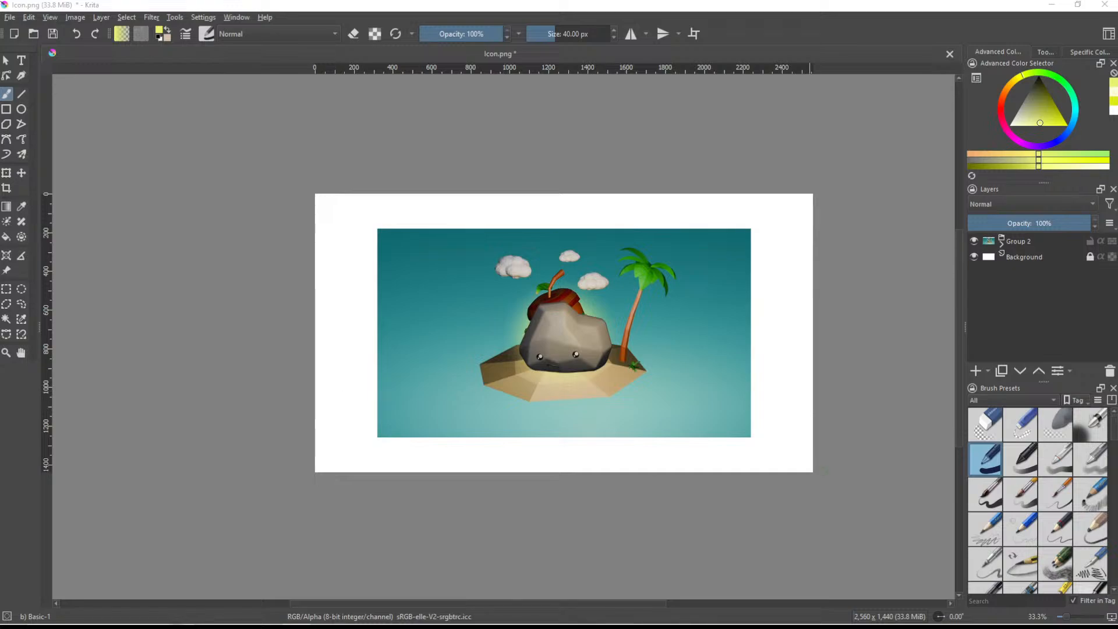
# - Add a new text object over the sand beside the pebble and open its text for editing
pyautogui.click(1029, 243)
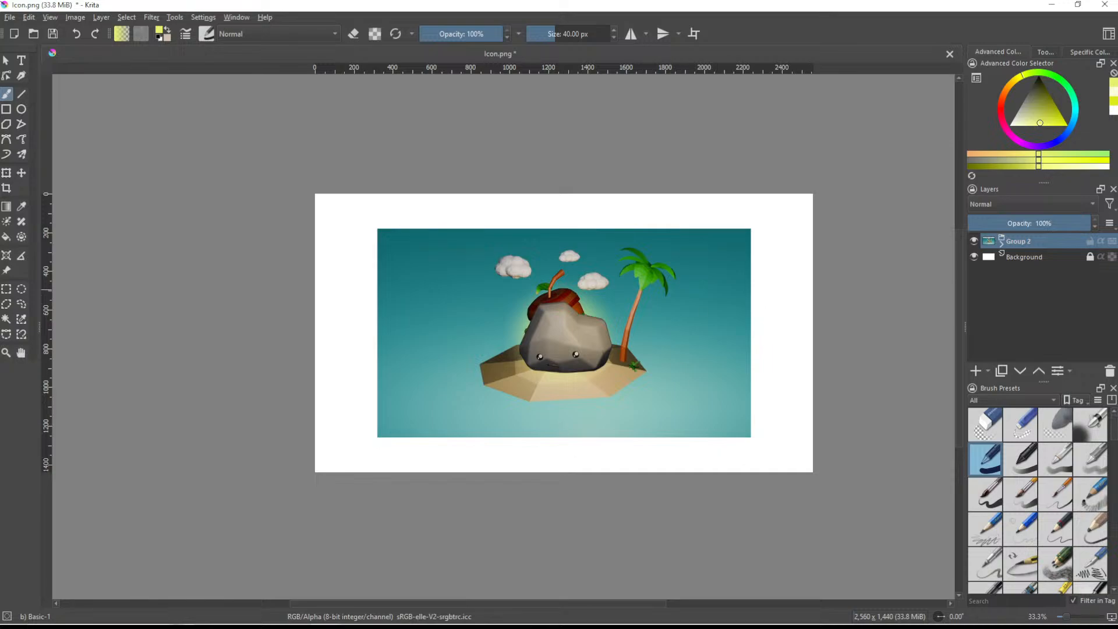
pyautogui.click(1001, 240)
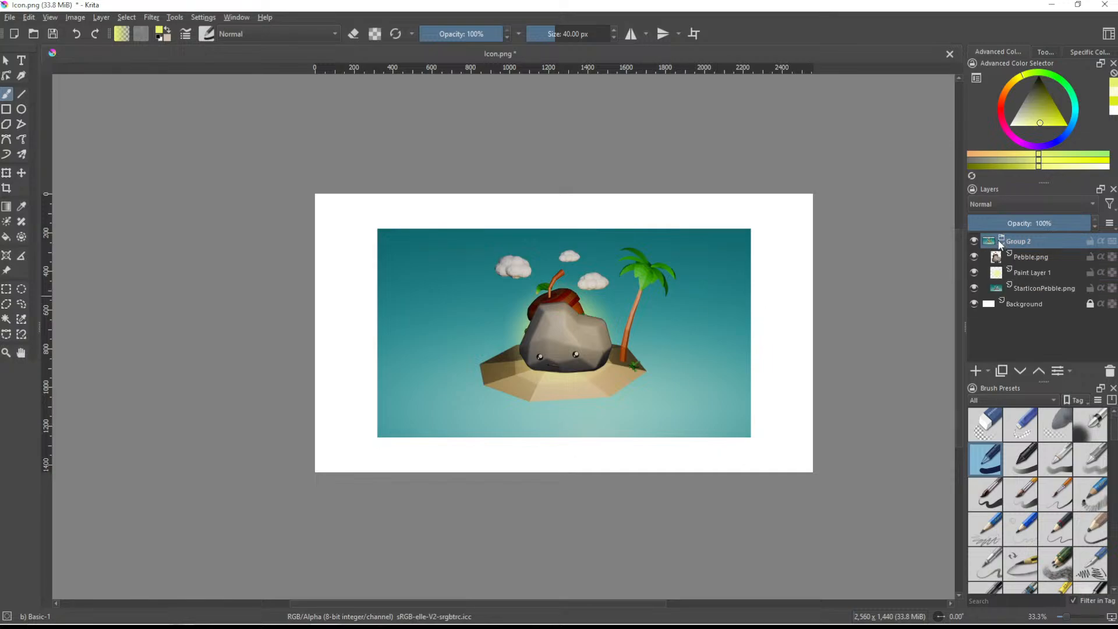
pyautogui.click(1031, 257)
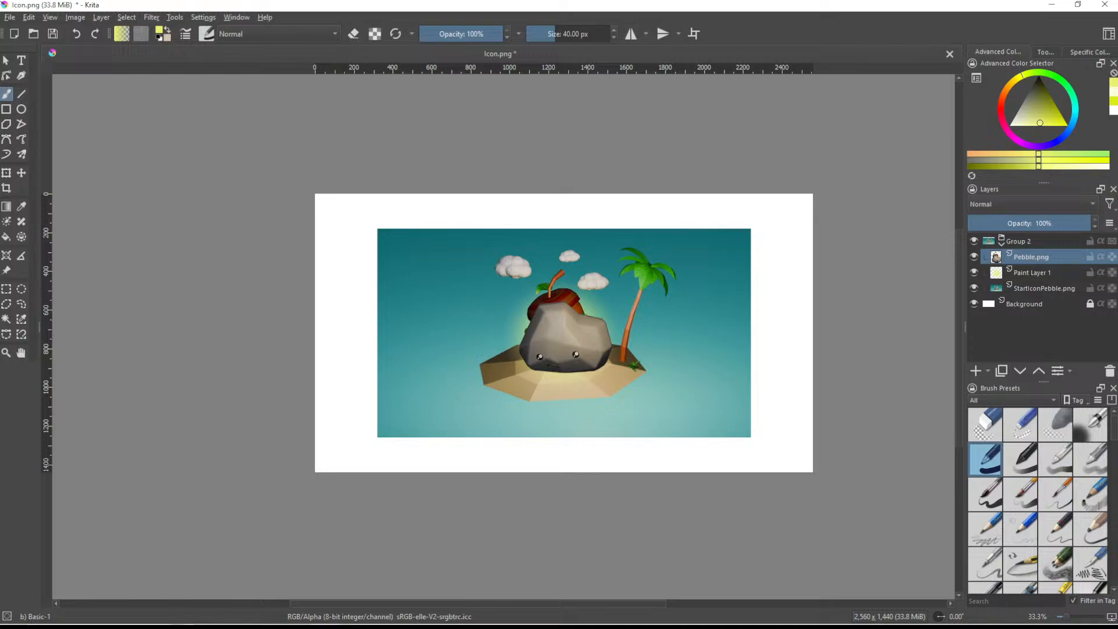
pyautogui.click(21, 60)
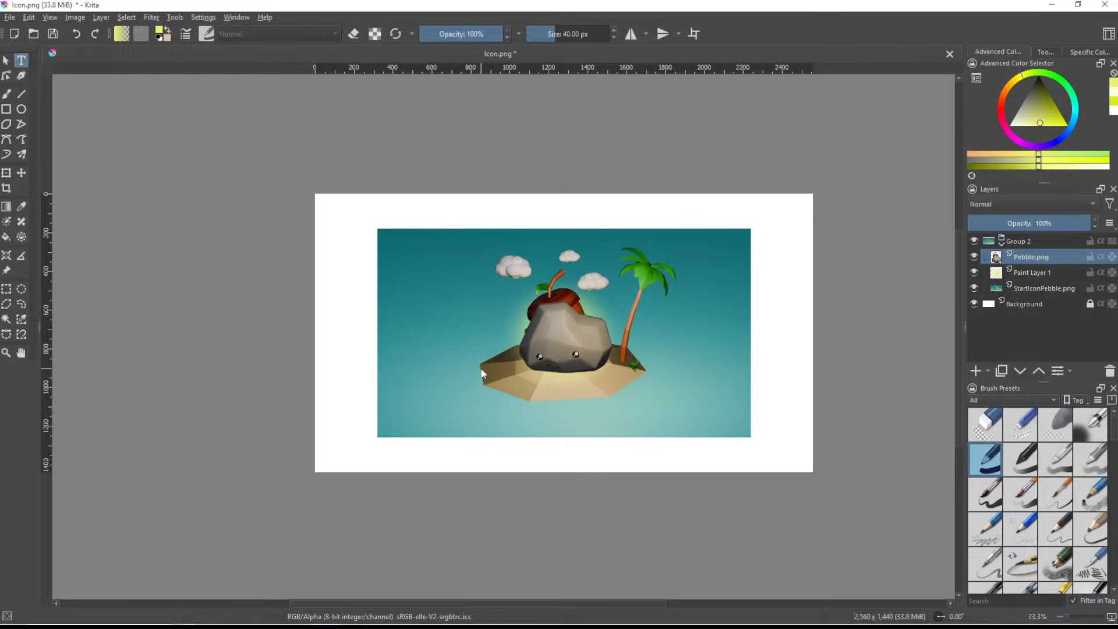
pyautogui.moveTo(481, 368); pyautogui.dragTo(567, 386)
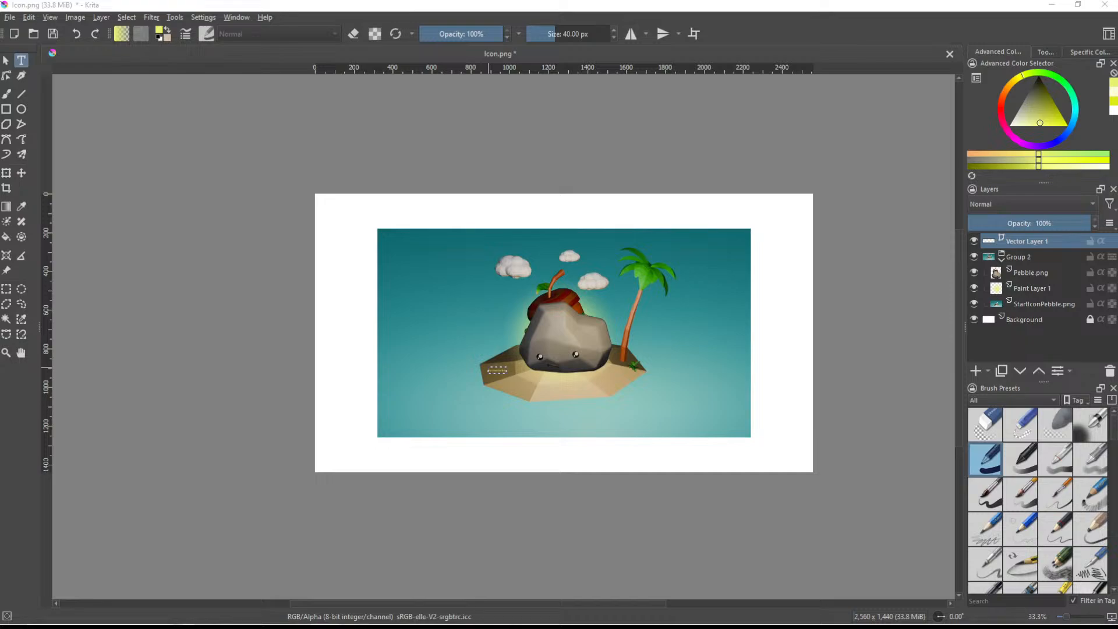
pyautogui.moveTo(389, 128); pyautogui.dragTo(371, 101)
# - Try the placeholder text at size 48 in the UVU Wolverine font
pyautogui.click(427, 157)
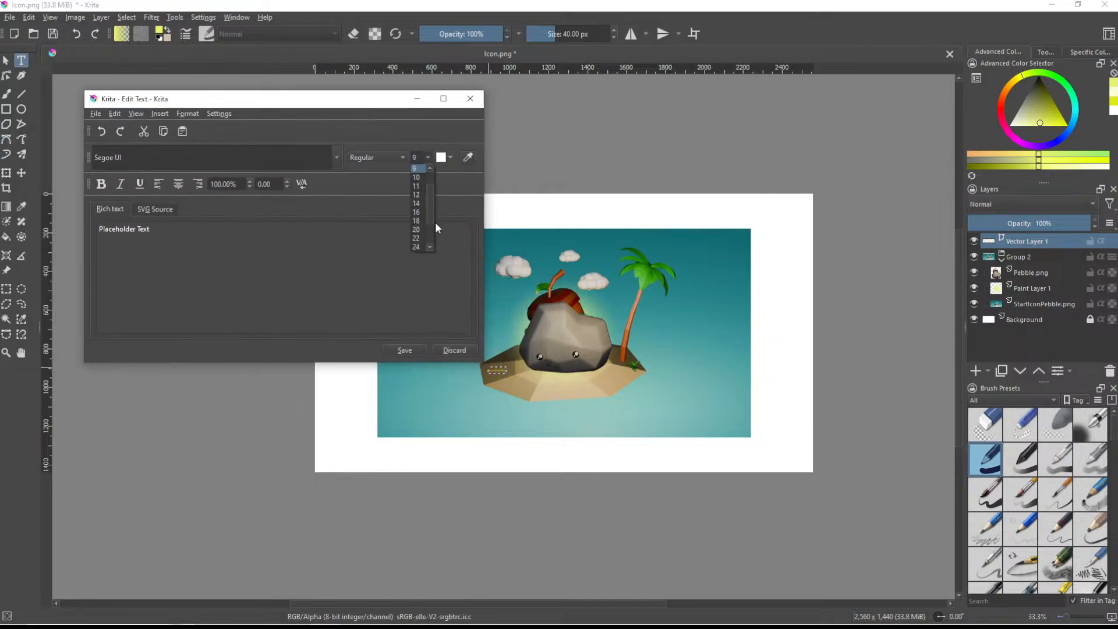
pyautogui.click(418, 239)
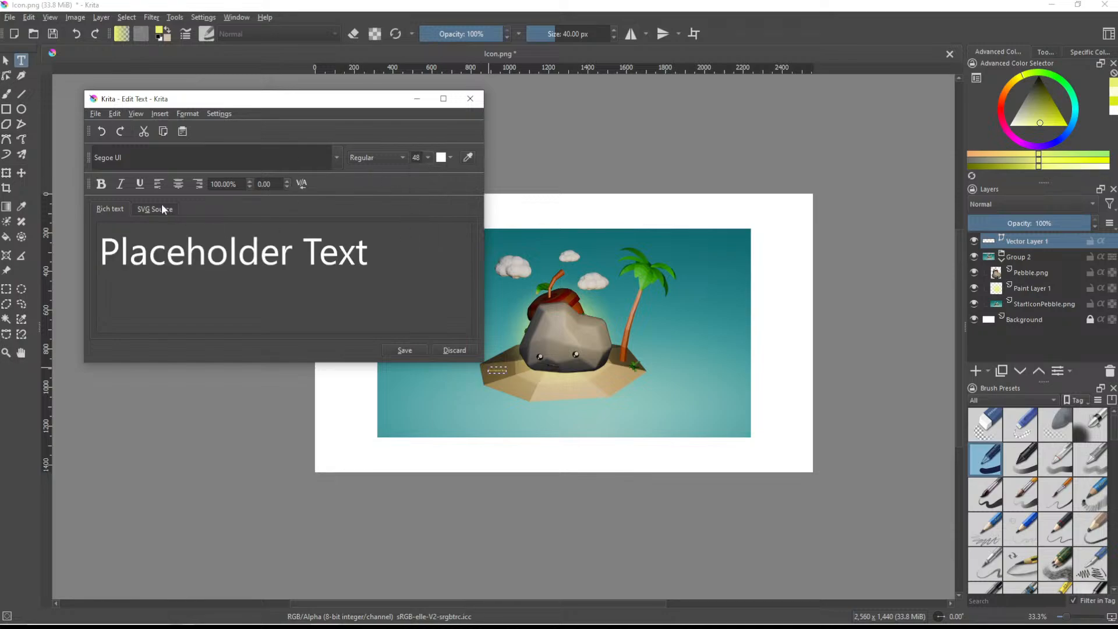
pyautogui.click(336, 162)
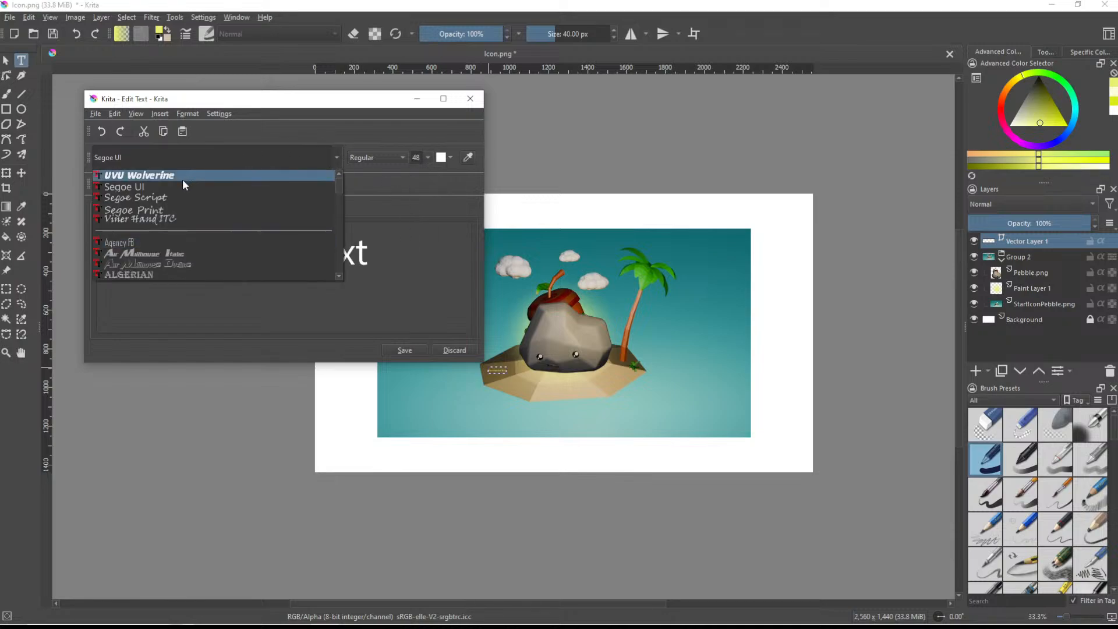
pyautogui.click(139, 176)
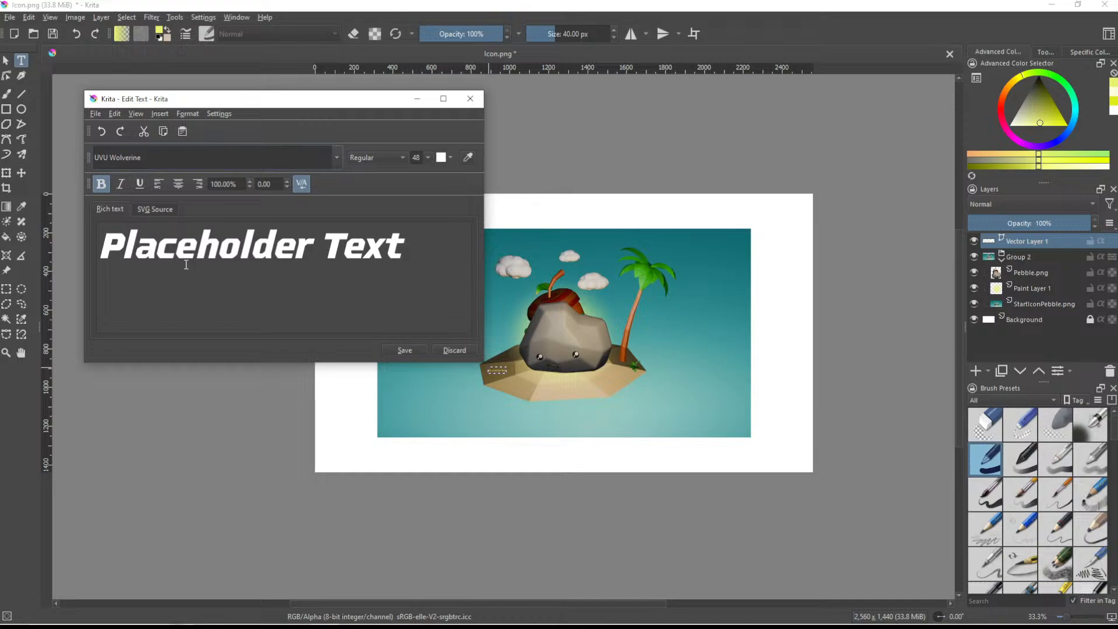
# - Change the placeholder text's font to Cooper Black
pyautogui.click(333, 156)
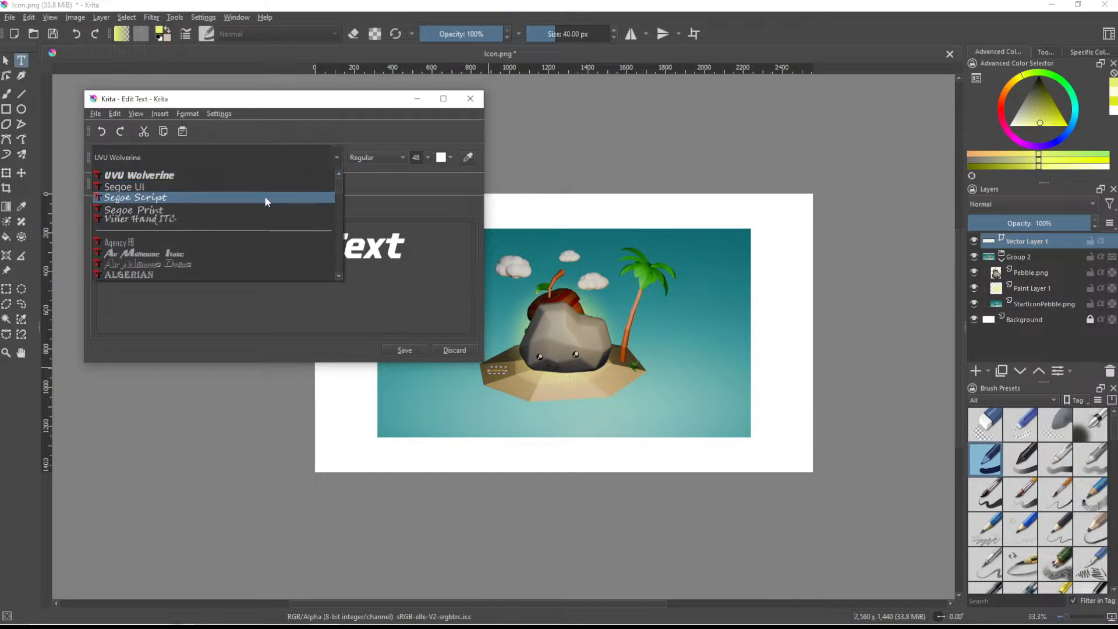
pyautogui.scroll(-5, 180, 239)
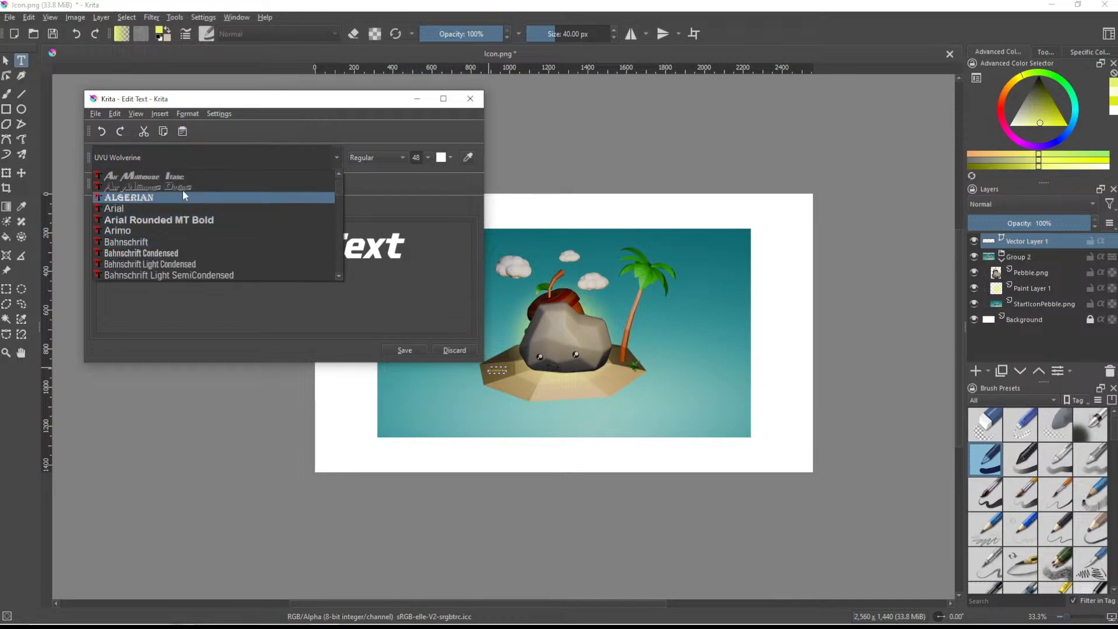
pyautogui.scroll(-5, 205, 242)
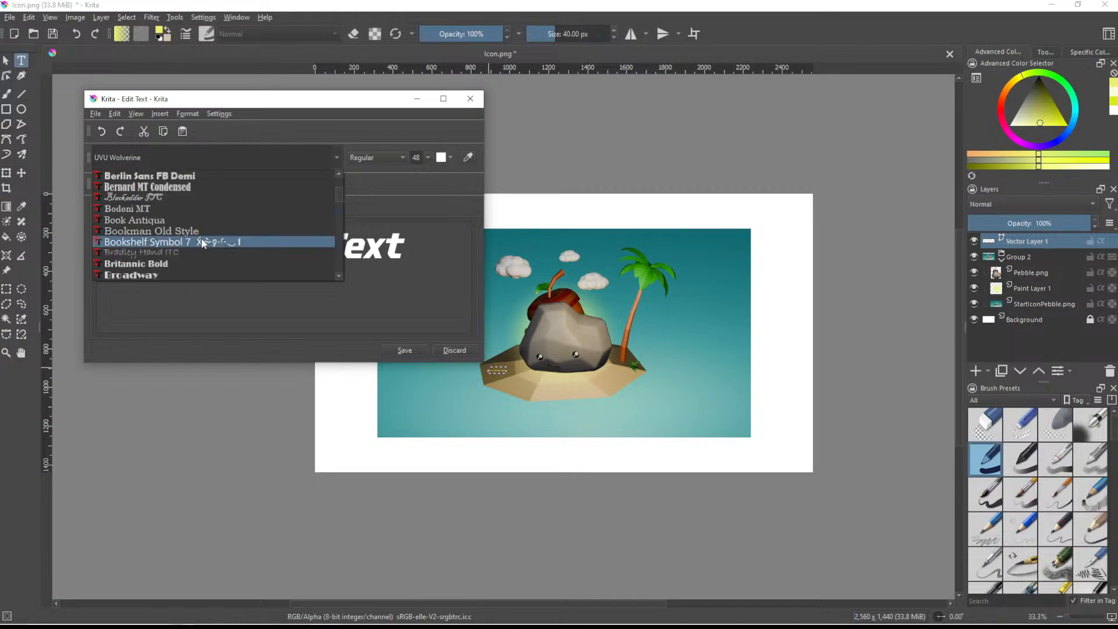
pyautogui.scroll(-5, 186, 222)
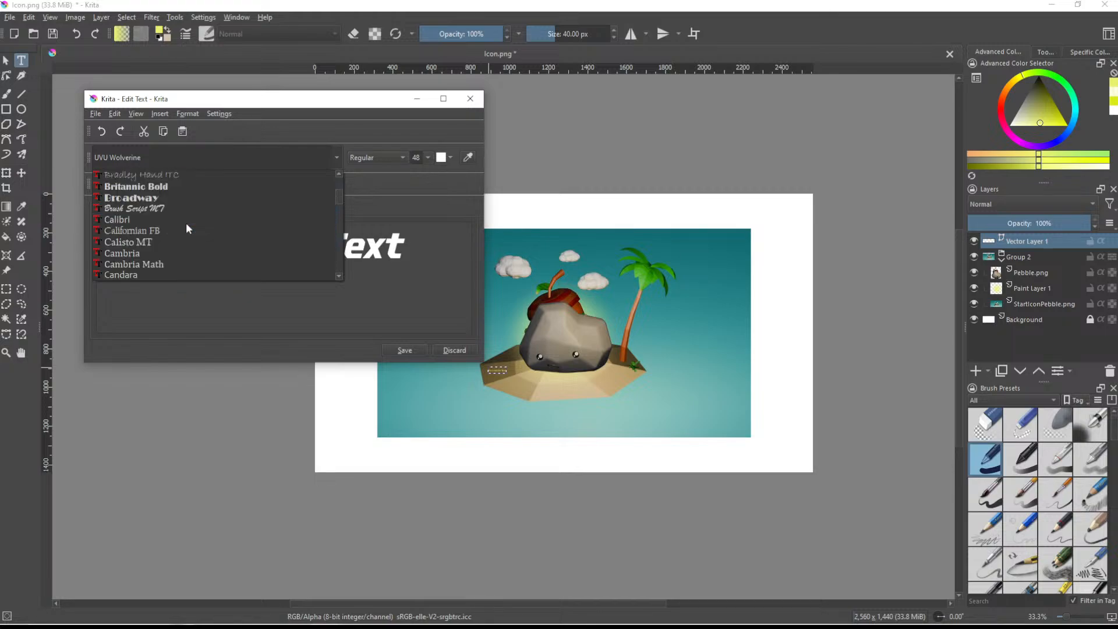
pyautogui.scroll(-6, 186, 222)
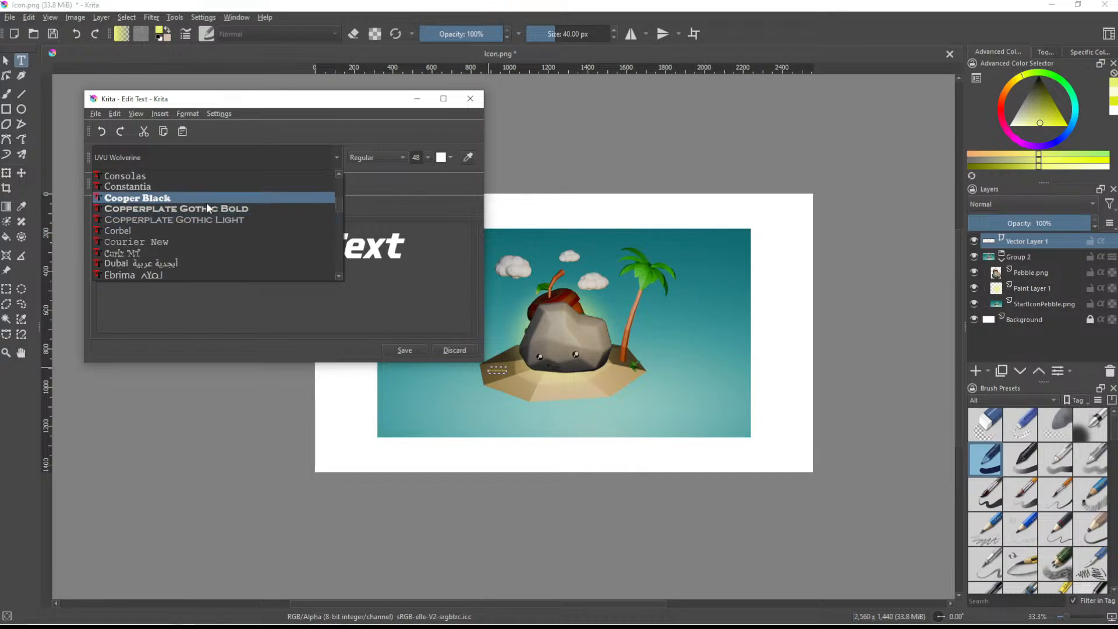
pyautogui.click(167, 198)
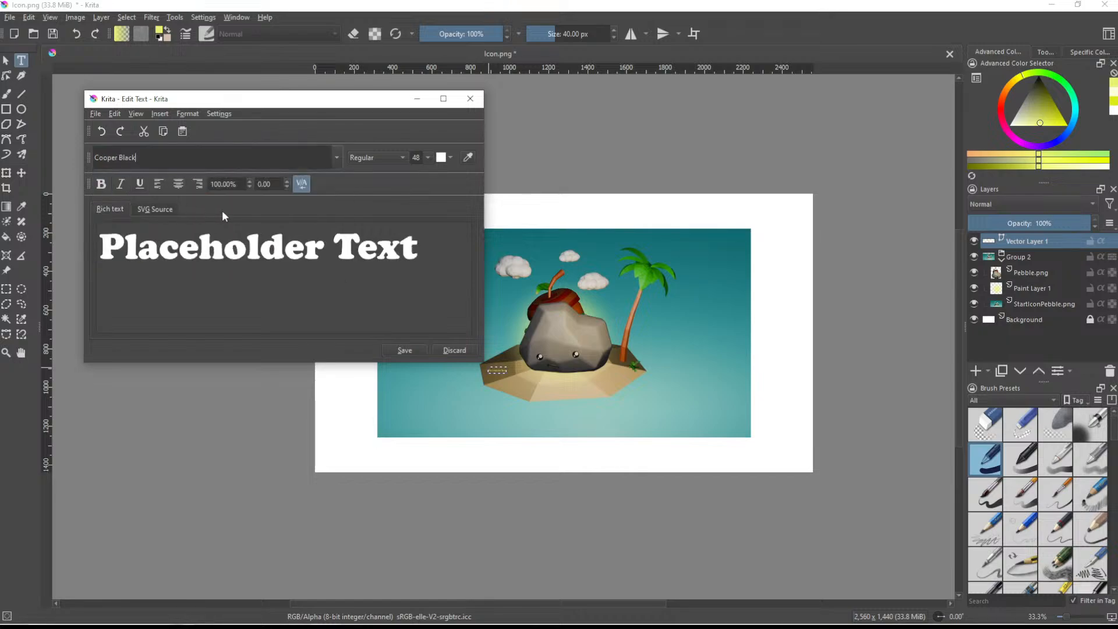
# - Replace the placeholder text with "Pebble" at size 72 and save it to the canvas
pyautogui.tripleClick(221, 251)
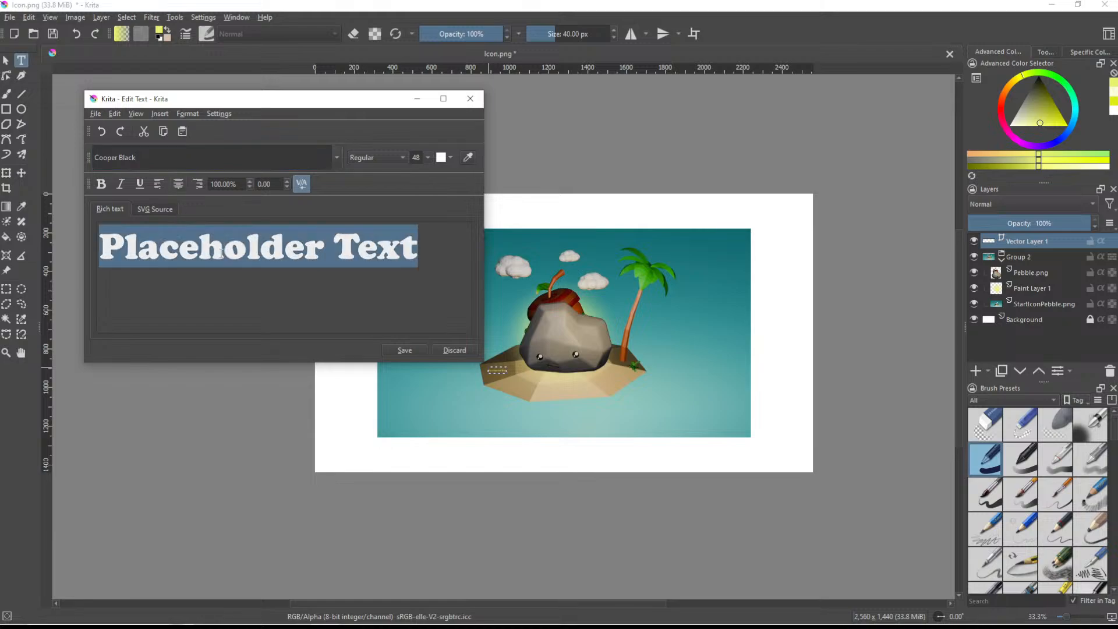
pyautogui.write('Pebble')
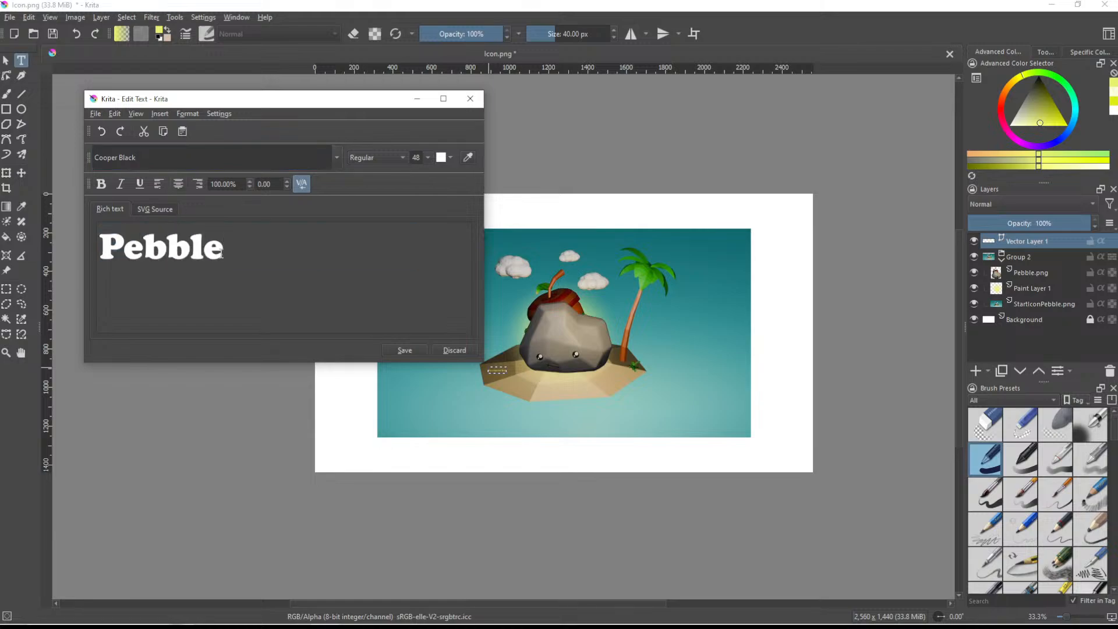
pyautogui.click(404, 351)
pyautogui.click(428, 158)
pyautogui.click(416, 247)
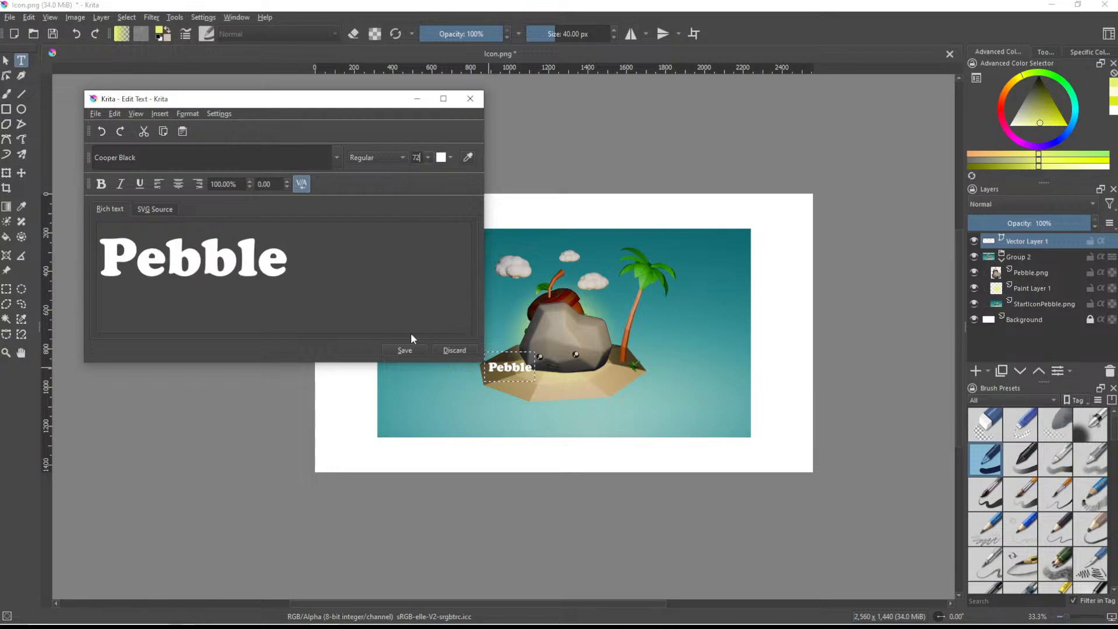
pyautogui.click(407, 349)
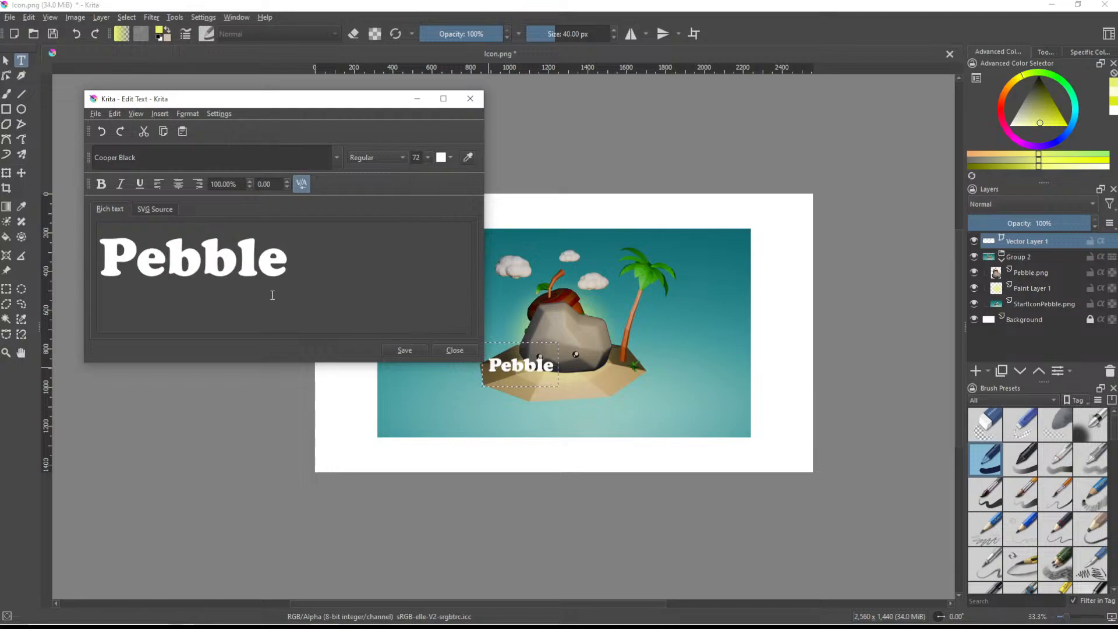
# - Make the "Pebble" text bold without italics, and review the available text formatting options
pyautogui.click(103, 187)
pyautogui.click(104, 188)
pyautogui.click(104, 187)
pyautogui.click(404, 349)
pyautogui.click(121, 184)
pyautogui.click(121, 184)
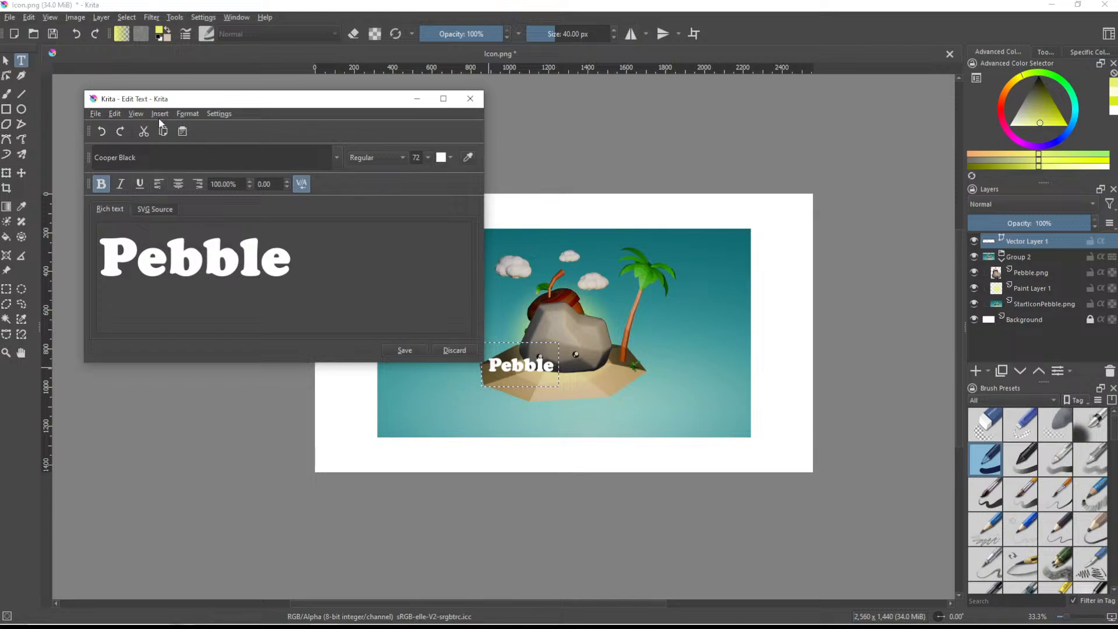
pyautogui.click(197, 111)
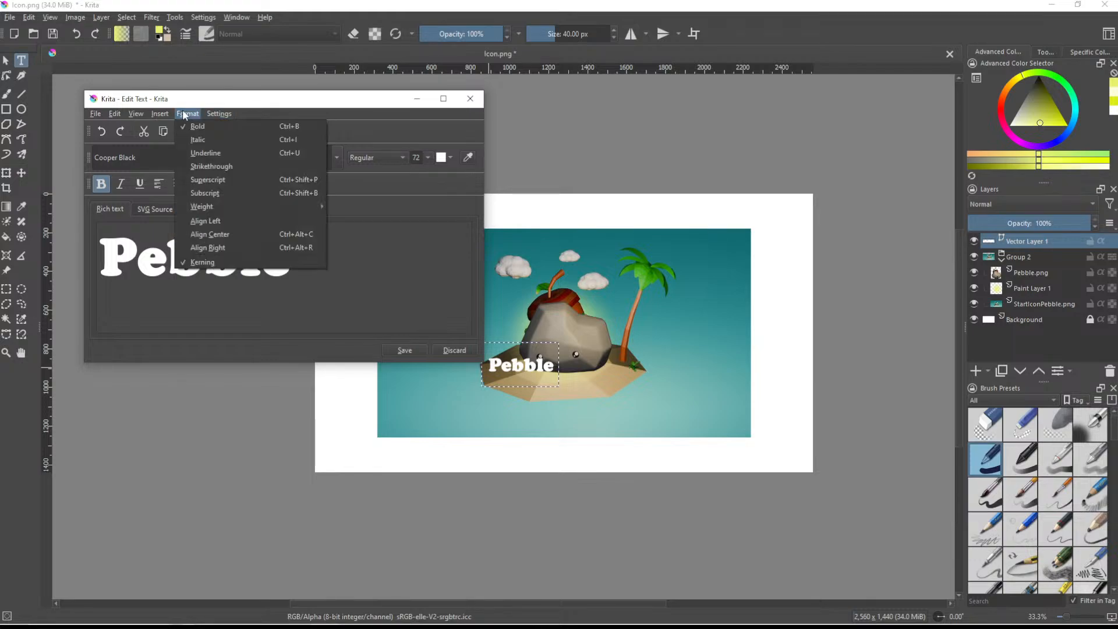
pyautogui.moveTo(131, 116)
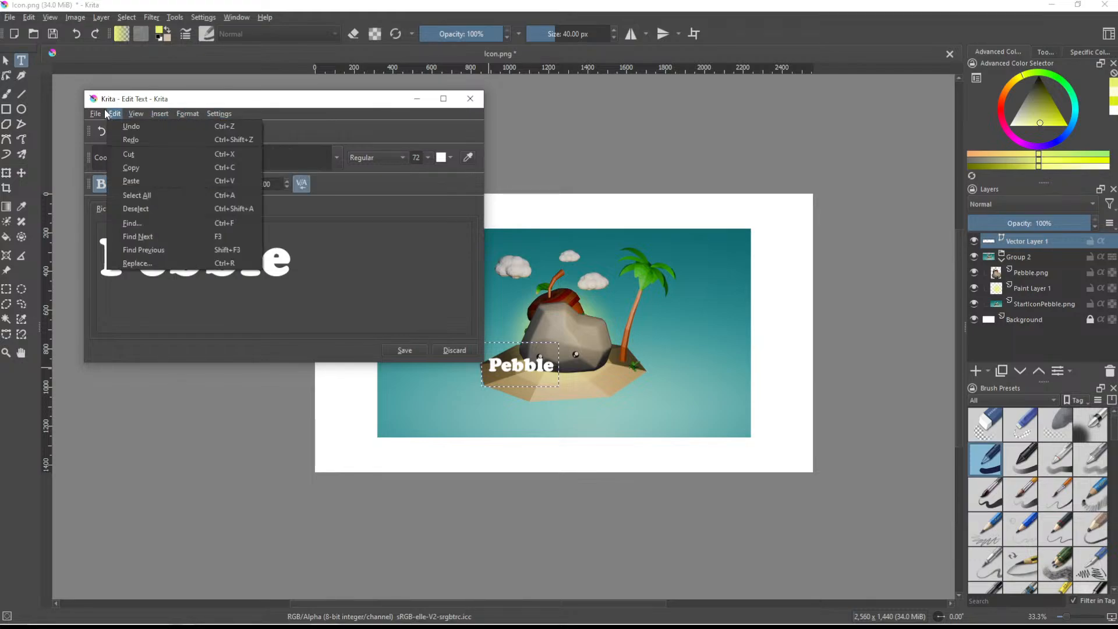
pyautogui.click(470, 99)
# - Try the "Pebble" text at size 200 on the canvas
pyautogui.click(416, 159)
pyautogui.click(415, 161)
pyautogui.write('200')
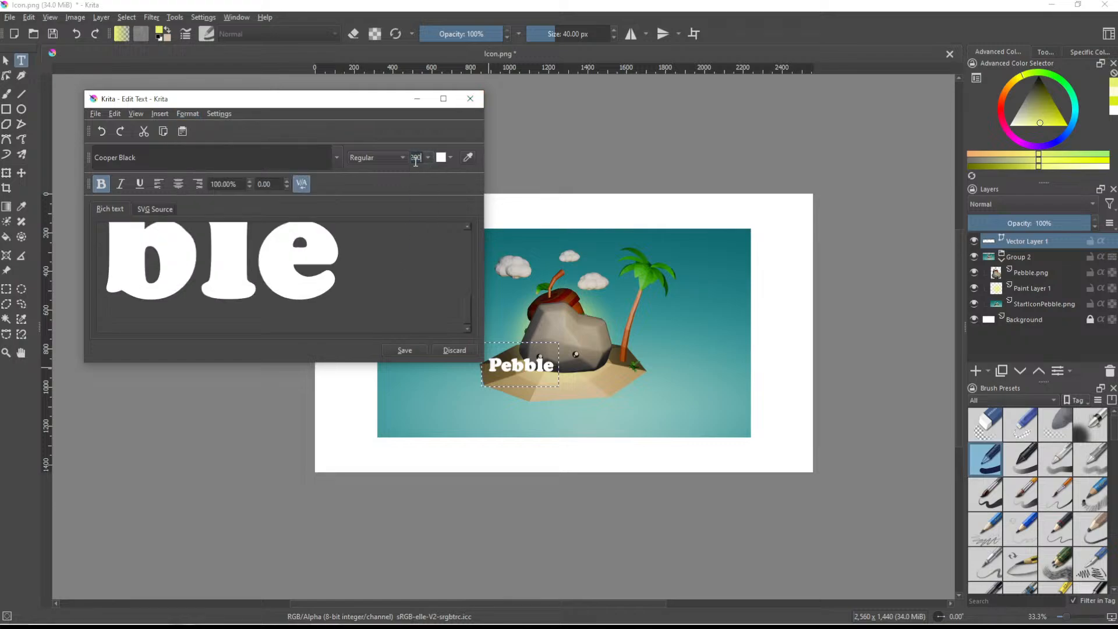
pyautogui.click(393, 350)
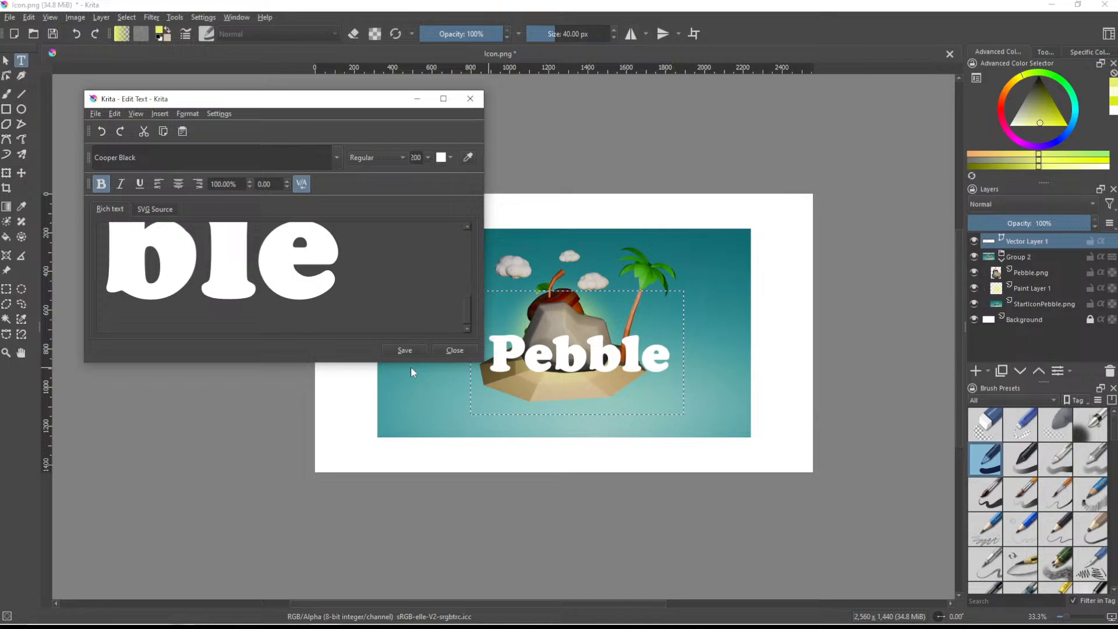
# - Set the "Pebble" text size to 100 and save it to the canvas
pyautogui.doubleClick(421, 157)
pyautogui.write('100')
pyautogui.click(407, 350)
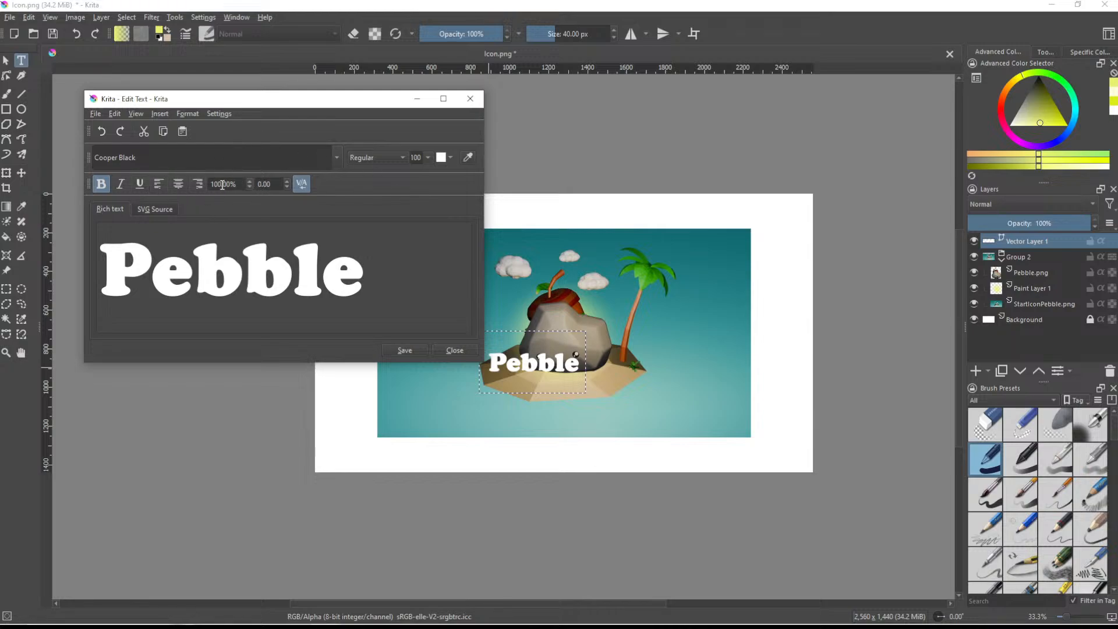
# - Set the letter spacing of the "Pebble" text to 10 and save it to the canvas
pyautogui.click(287, 181)
pyautogui.click(286, 181)
pyautogui.click(287, 181)
pyautogui.click(286, 181)
pyautogui.click(286, 181)
pyautogui.click(286, 181)
pyautogui.click(286, 182)
pyautogui.click(287, 181)
pyautogui.click(286, 181)
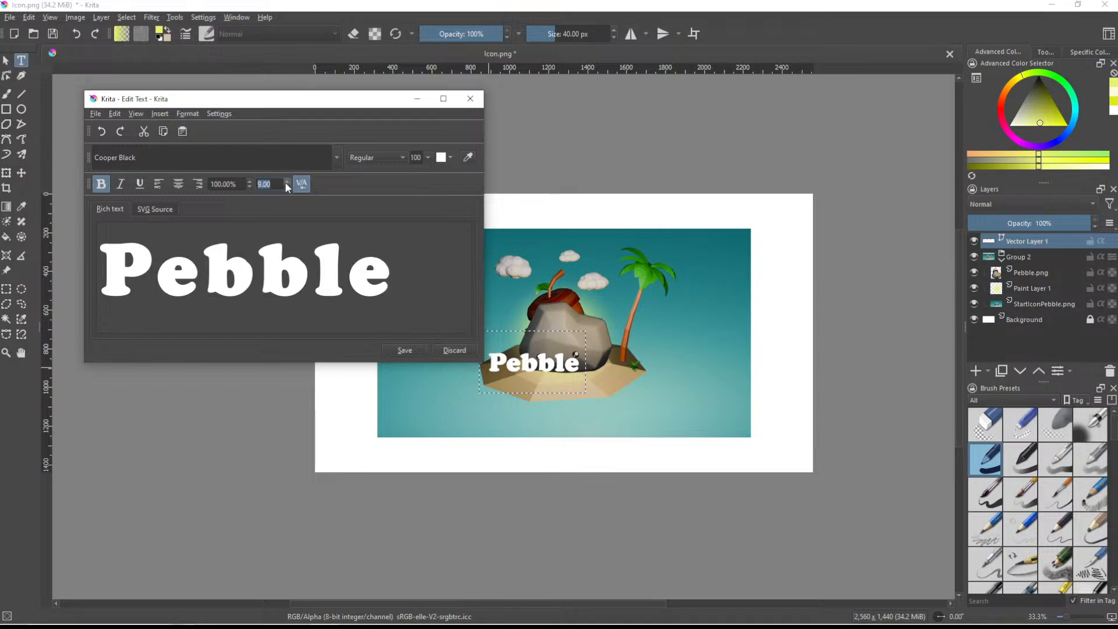
pyautogui.write('3')
pyautogui.press('Return')
pyautogui.write('10')
pyautogui.press('Return')
pyautogui.click(404, 348)
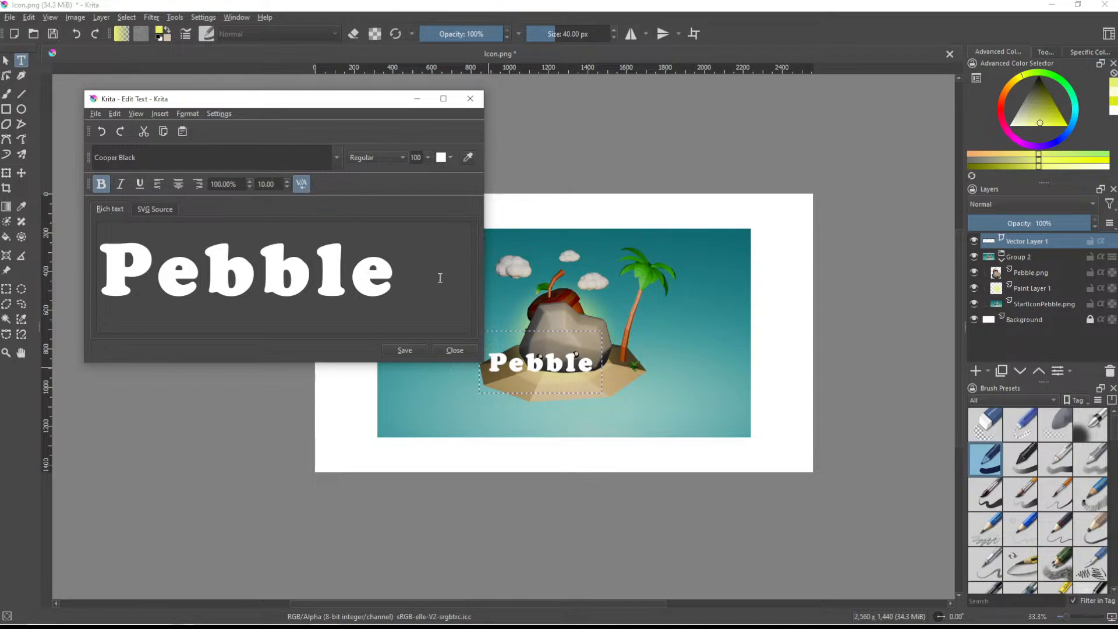
# - Close the text editor and move the "Pebble" text onto the sand, centred below the rock
pyautogui.click(454, 350)
pyautogui.moveTo(564, 367); pyautogui.dragTo(589, 386)
pyautogui.keyDown('ctrl'); pyautogui.scroll(2, 656, 404); pyautogui.keyUp('ctrl')
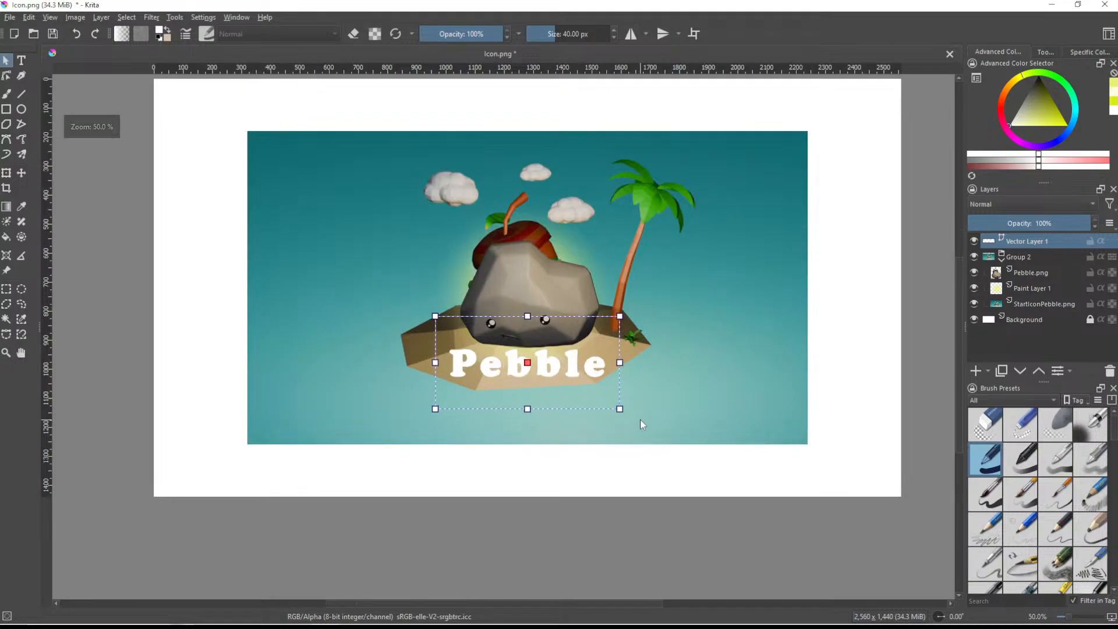
pyautogui.keyDown('ctrl'); pyautogui.scroll(1, 638, 418); pyautogui.keyUp('ctrl')
pyautogui.keyDown('shift'); pyautogui.moveTo(673, 320); pyautogui.dragTo(804, 373, button='middle'); pyautogui.keyUp('shift')
pyautogui.press('5')
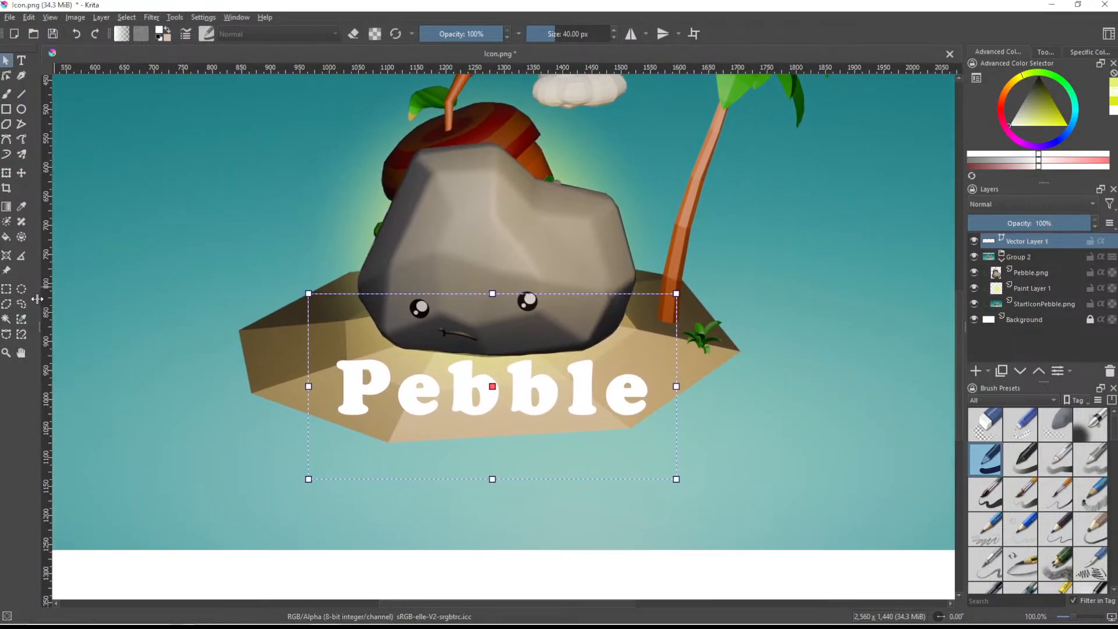
# - Select the white "Pebble" letters by similar colour and add a paint layer above the Pebble.png layer
pyautogui.click(21, 318)
pyautogui.click(387, 384)
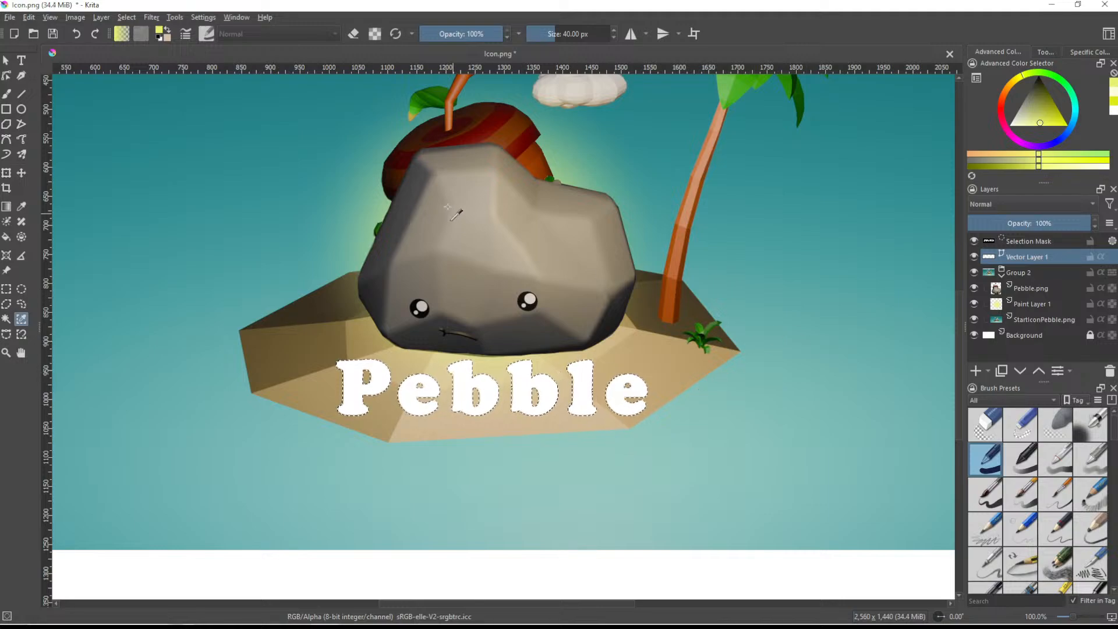
pyautogui.click(1031, 288)
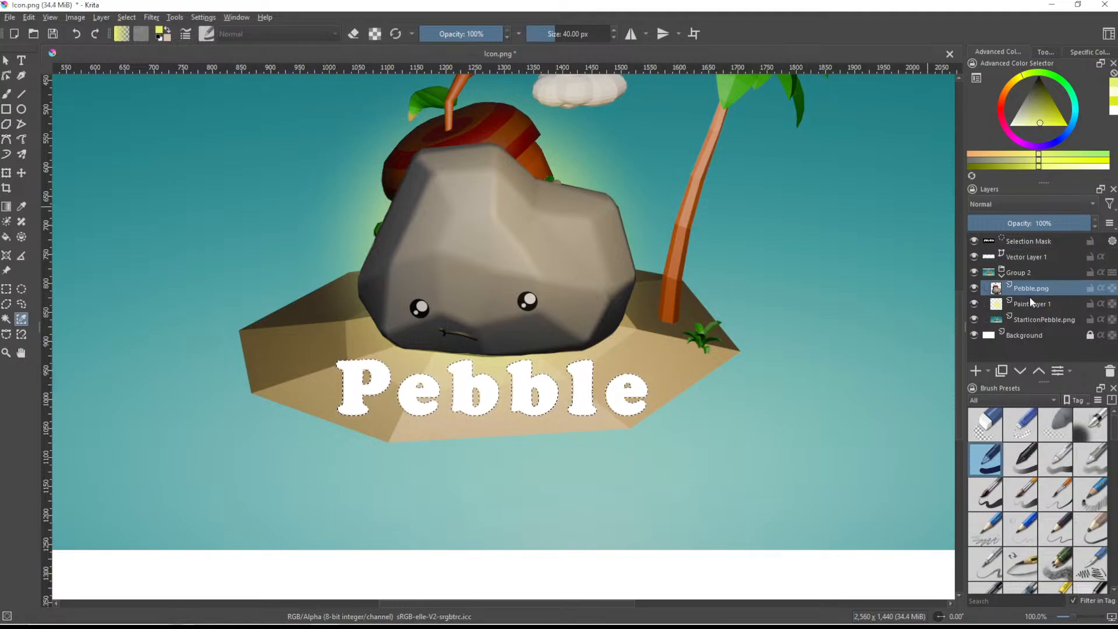
pyautogui.click(976, 371)
# - Fill the selected letters with white on the new paint layer, using a brush of 235.50 px
pyautogui.press('b')
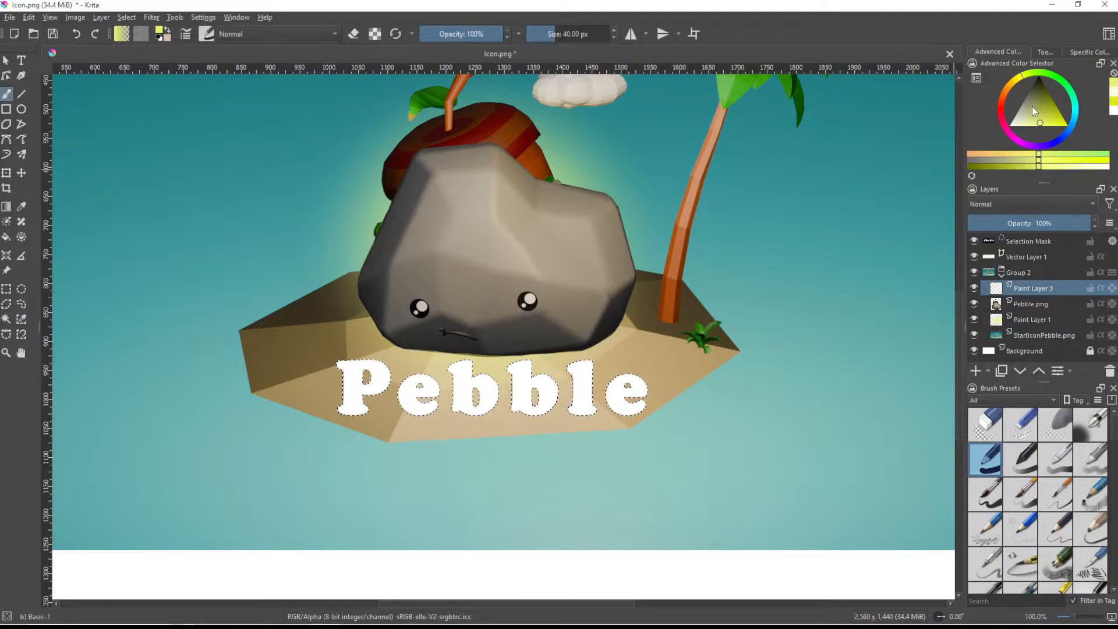
pyautogui.click(1009, 125)
pyautogui.scroll(2, 355, 361)
pyautogui.keyDown('shift'); pyautogui.moveTo(331, 367); pyautogui.dragTo(558, 366); pyautogui.keyUp('shift')
pyautogui.scroll(-2, 333, 371)
pyautogui.moveTo(321, 382)
pyautogui.mouseDown()
pyautogui.moveTo(430, 406)
pyautogui.moveTo(620, 419)
pyautogui.moveTo(636, 432)
pyautogui.mouseUp()
# - Hide the vector text layer and clear the letter selection
pyautogui.click(973, 256)
pyautogui.click(21, 303)
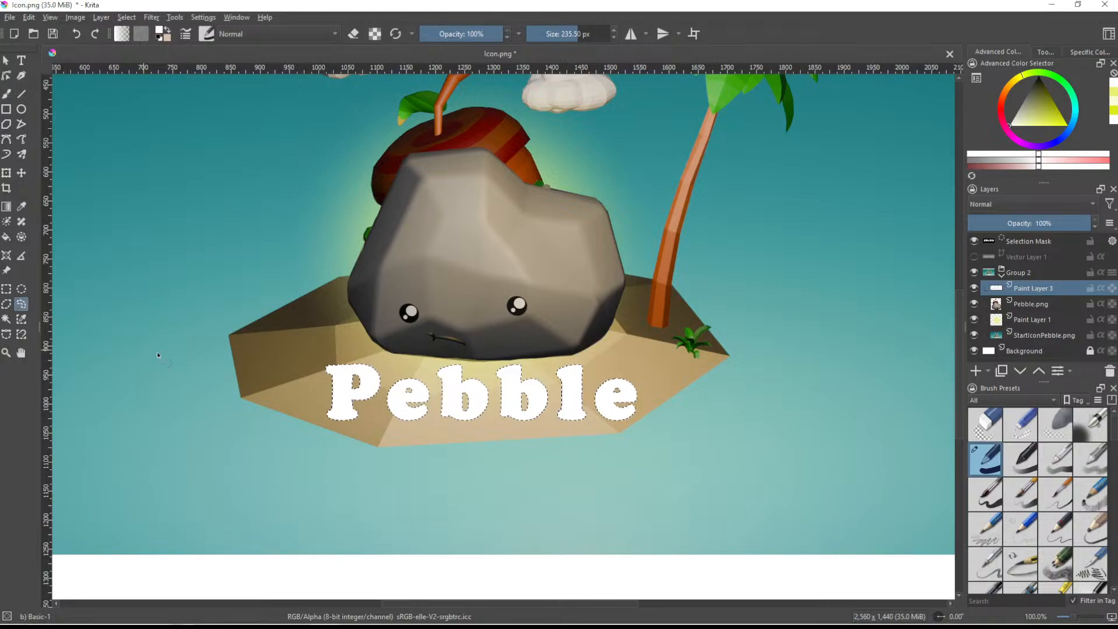
pyautogui.click(370, 348)
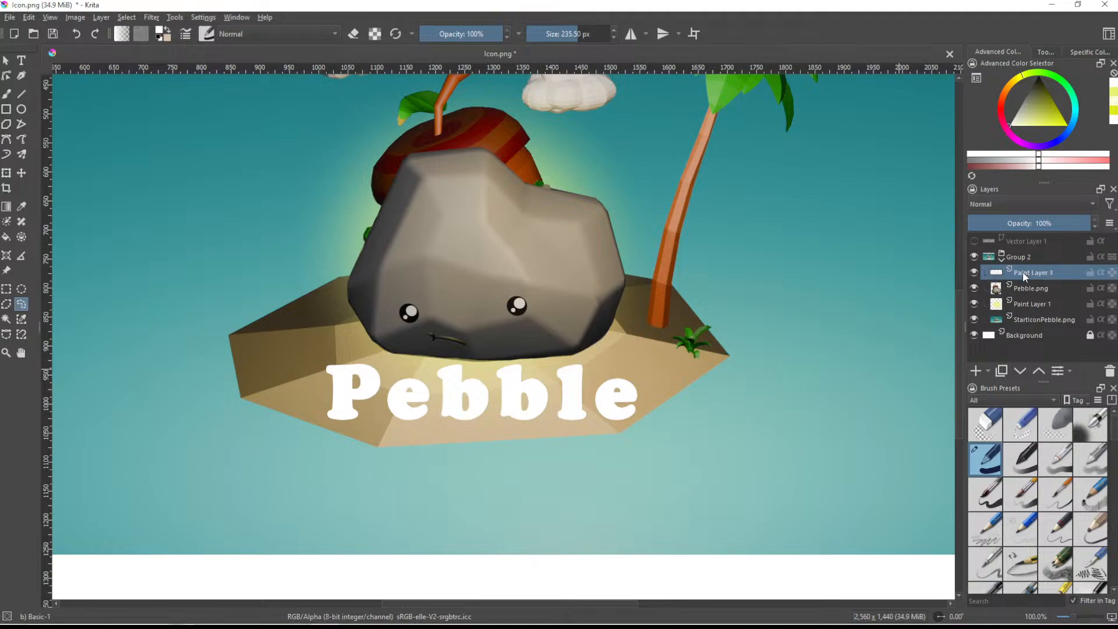
# - Duplicate the painted white lettering layer and lock the alpha of the lower one
pyautogui.click(7, 94)
pyautogui.press('ctrl')
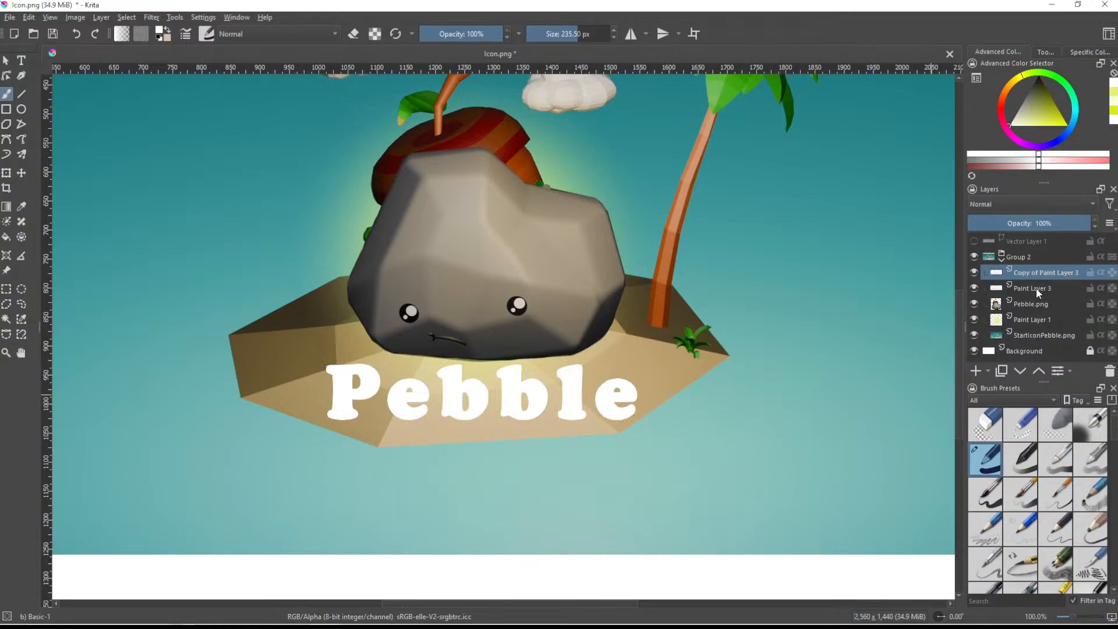
pyautogui.hotkey('ctrl', 'j')
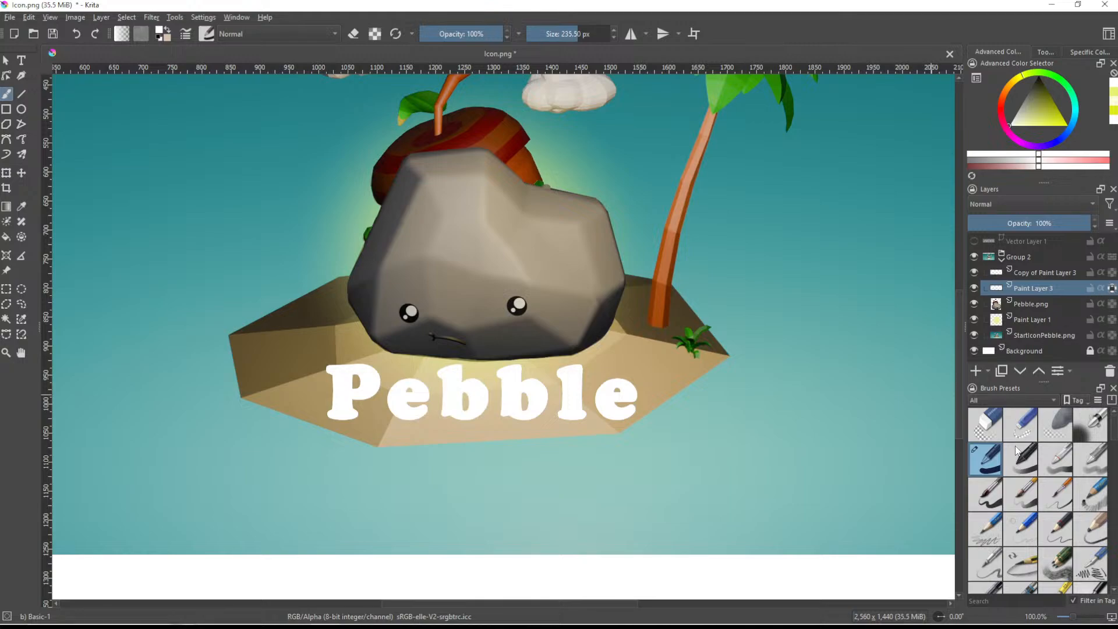
# - Make the lower lettering layer a black shadow offset slightly down and to the left, at 45% opacity
pyautogui.moveTo(1029, 107); pyautogui.dragTo(1037, 75)
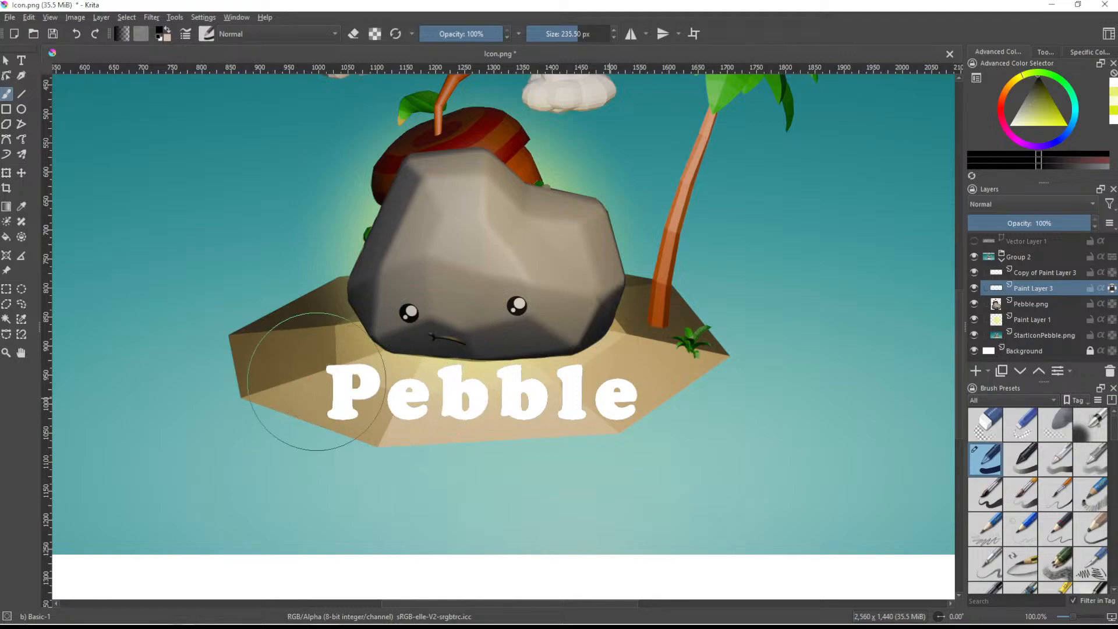
pyautogui.click(21, 172)
pyautogui.moveTo(469, 388); pyautogui.dragTo(463, 392)
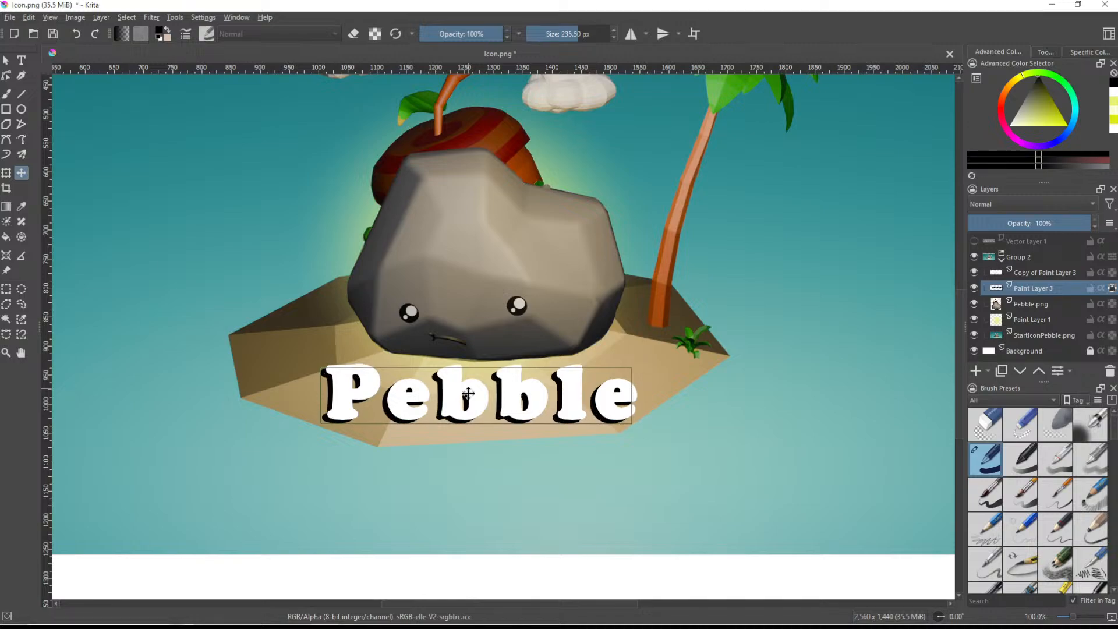
pyautogui.click(1023, 223)
pyautogui.scroll(-3, 505, 453)
pyautogui.scroll(-1, 505, 453)
pyautogui.scroll(3, 505, 451)
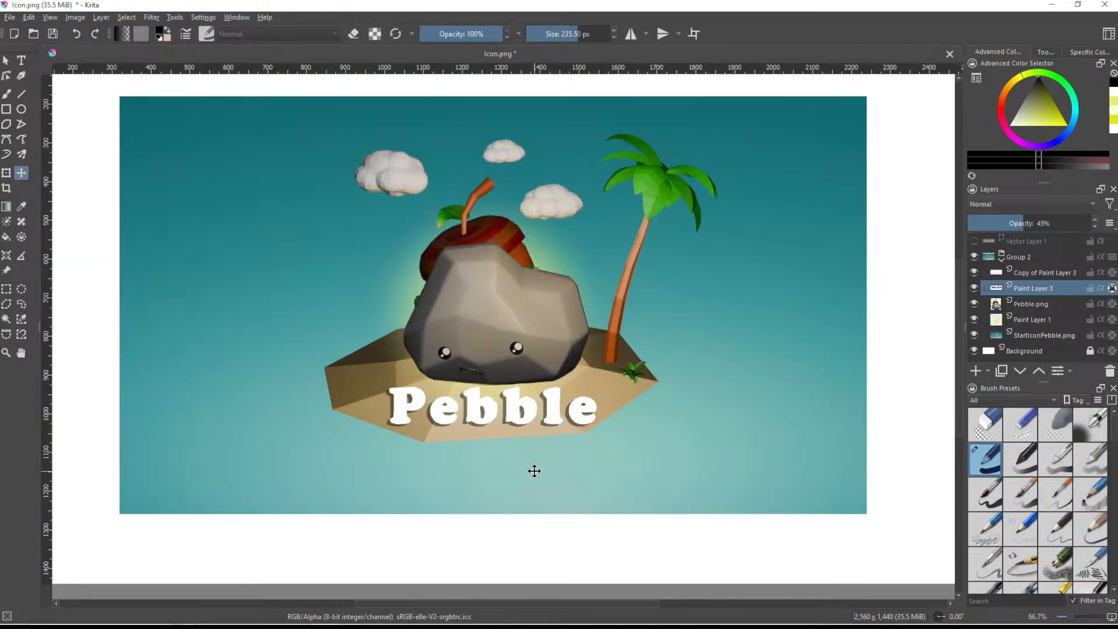
# - Warp the upper white lettering into a downward curve with the Distort Move brush at 596.15 px
pyautogui.click(1025, 277)
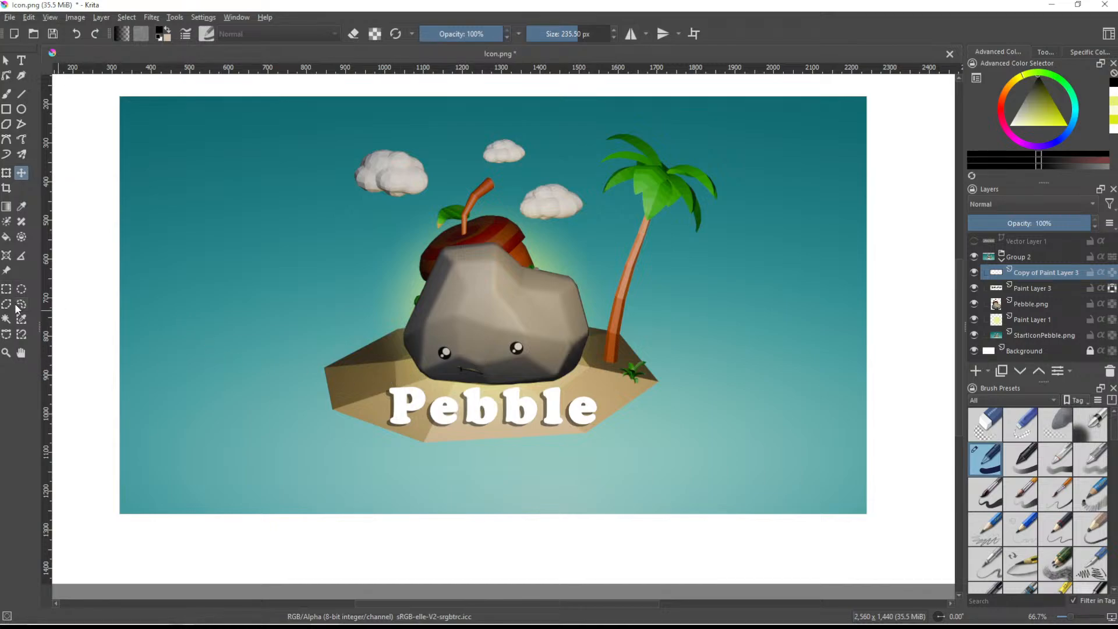
pyautogui.scroll(-6, 1040, 517)
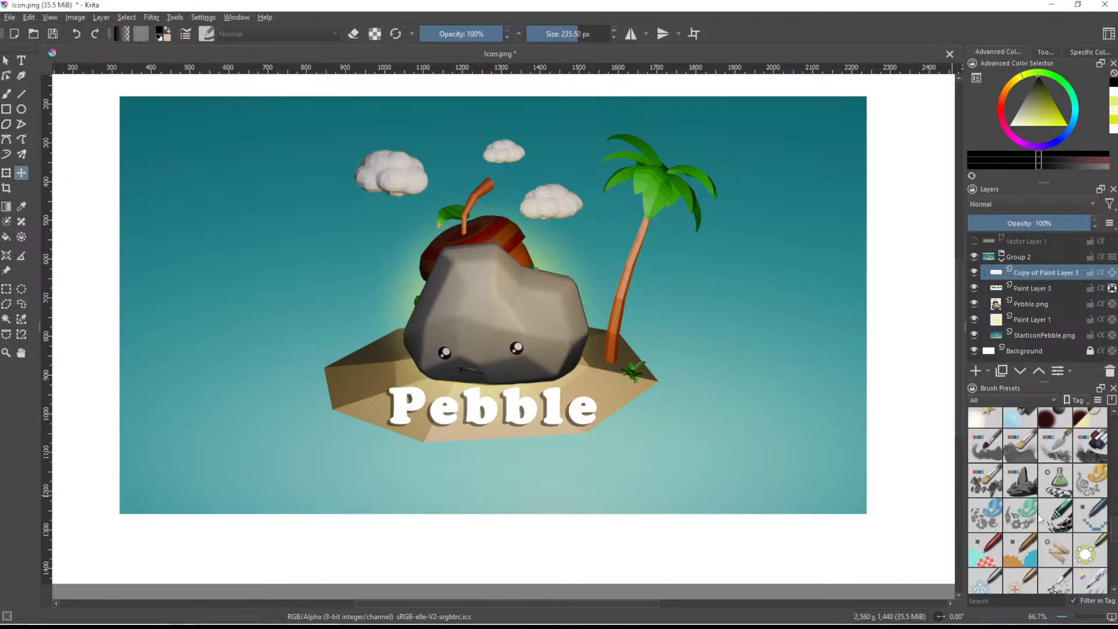
pyautogui.click(1084, 554)
pyautogui.click(7, 93)
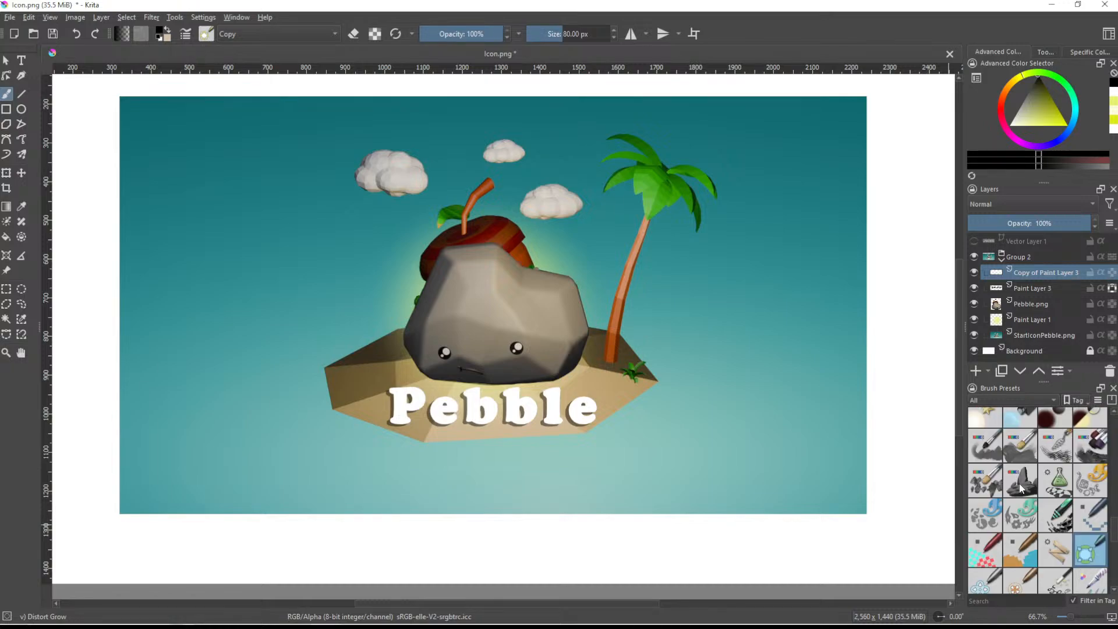
pyautogui.click(980, 585)
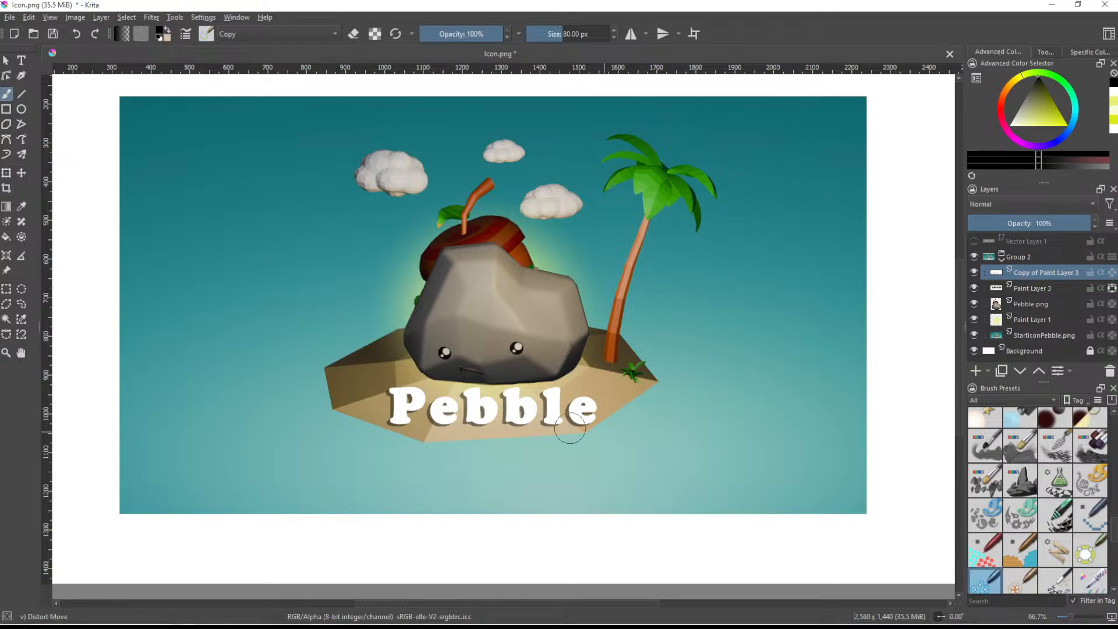
pyautogui.scroll(3, 484, 450)
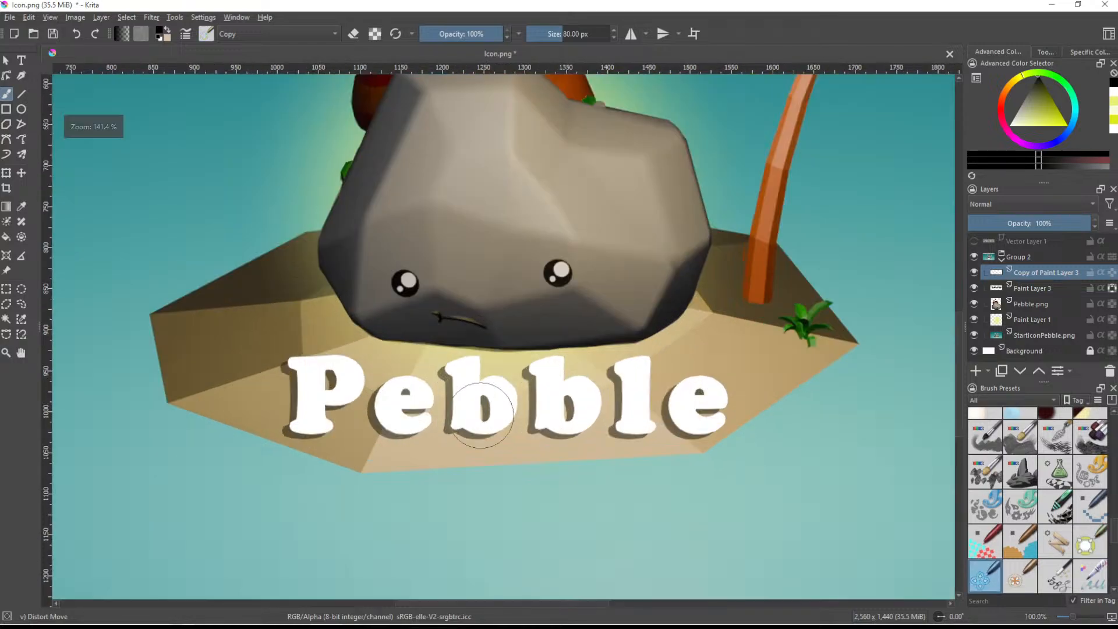
pyautogui.keyDown('shift'); pyautogui.moveTo(480, 414); pyautogui.dragTo(781, 415); pyautogui.keyUp('shift')
pyautogui.scroll(-3, 474, 398)
pyautogui.scroll(1, 484, 383)
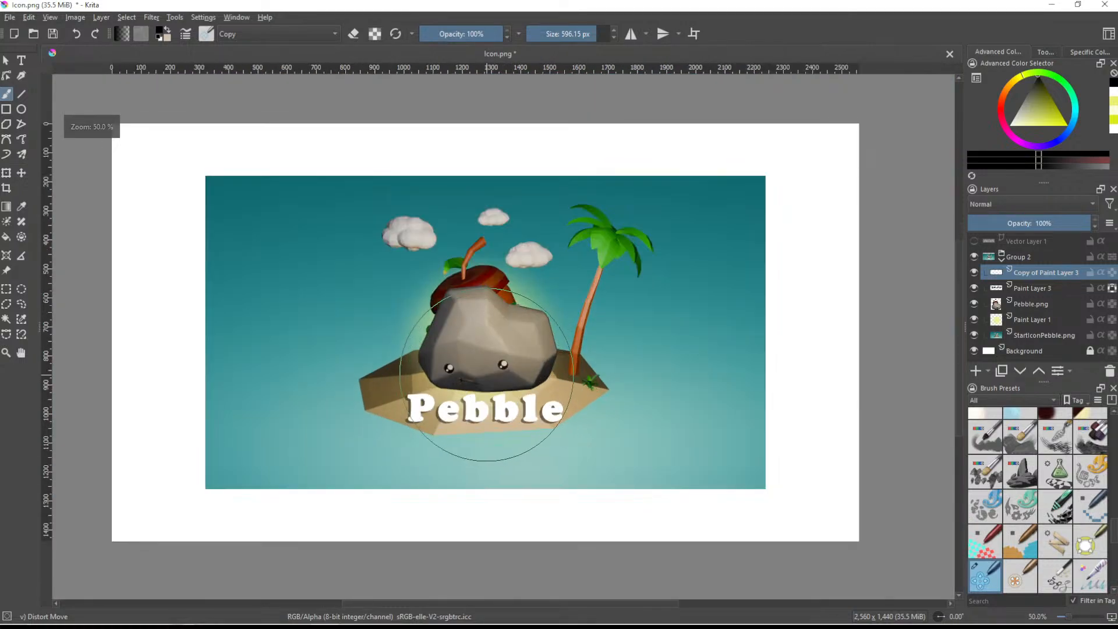
pyautogui.moveTo(488, 395); pyautogui.dragTo(483, 409)
pyautogui.scroll(1, 483, 409)
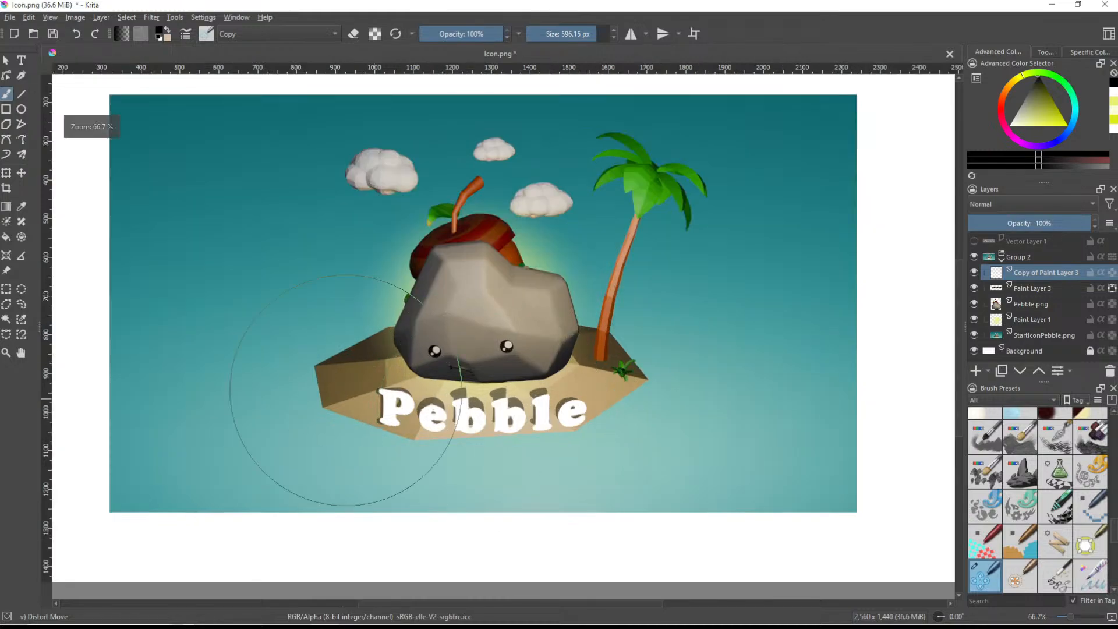
# - Rotate the curved "Pebble" lettering slightly counterclockwise and apply the transformation
pyautogui.click(6, 172)
pyautogui.moveTo(605, 473); pyautogui.dragTo(616, 469)
pyautogui.press('Return')
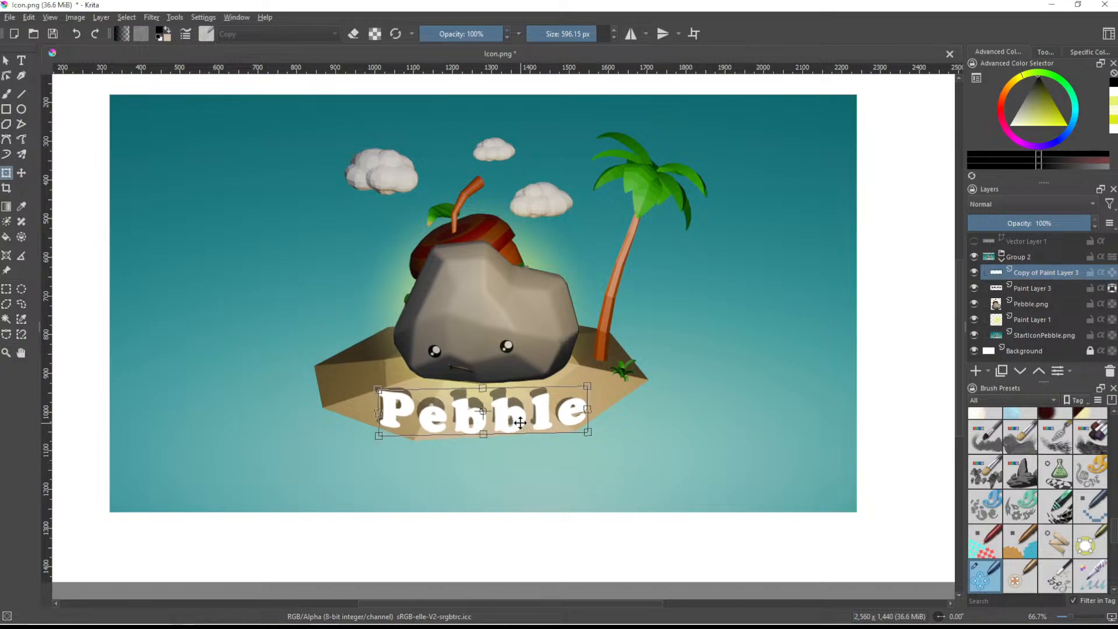
# - Hide the straight shadow layer under the curved lettering, check the title without it, and delete that layer
pyautogui.click(974, 288)
pyautogui.scroll(-2, 463, 466)
pyautogui.scroll(2, 469, 465)
pyautogui.scroll(-2, 470, 465)
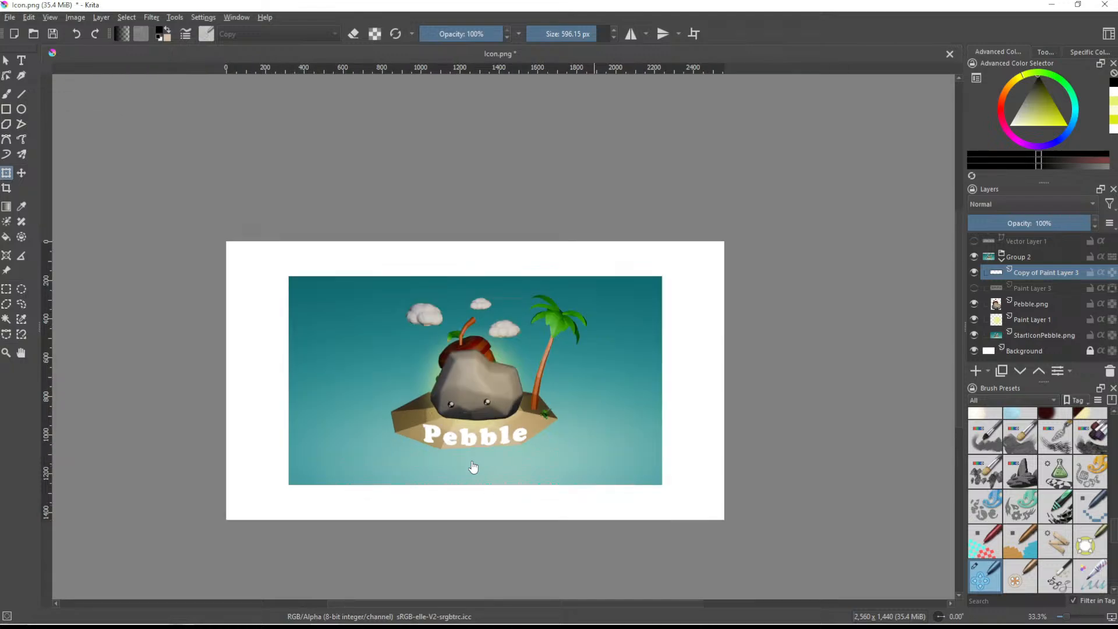
pyautogui.scroll(3, 491, 468)
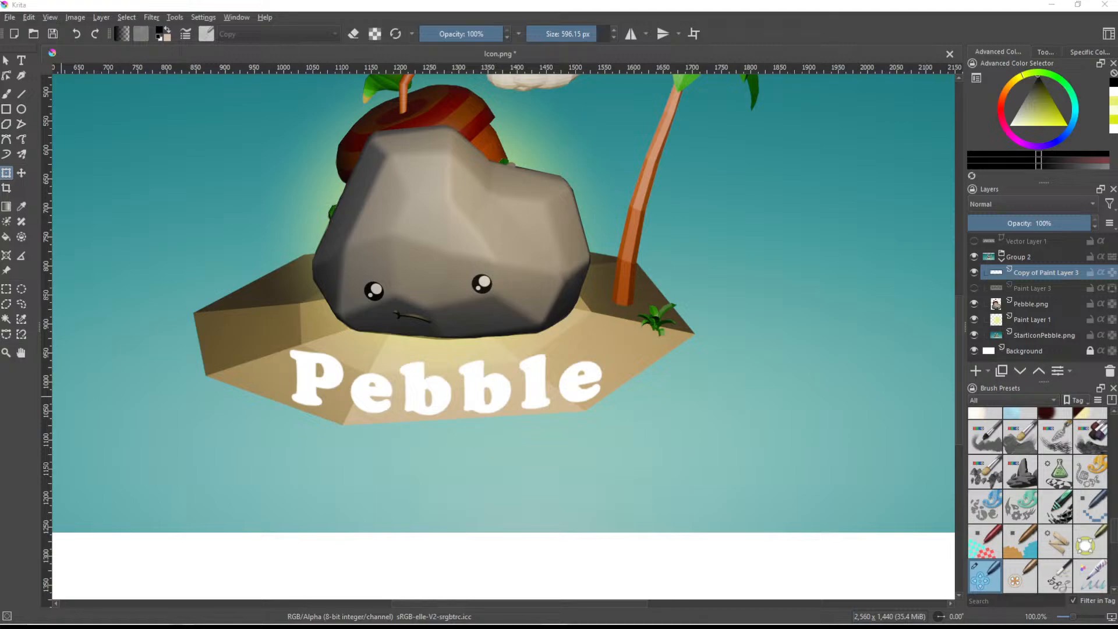
pyautogui.click(1040, 289)
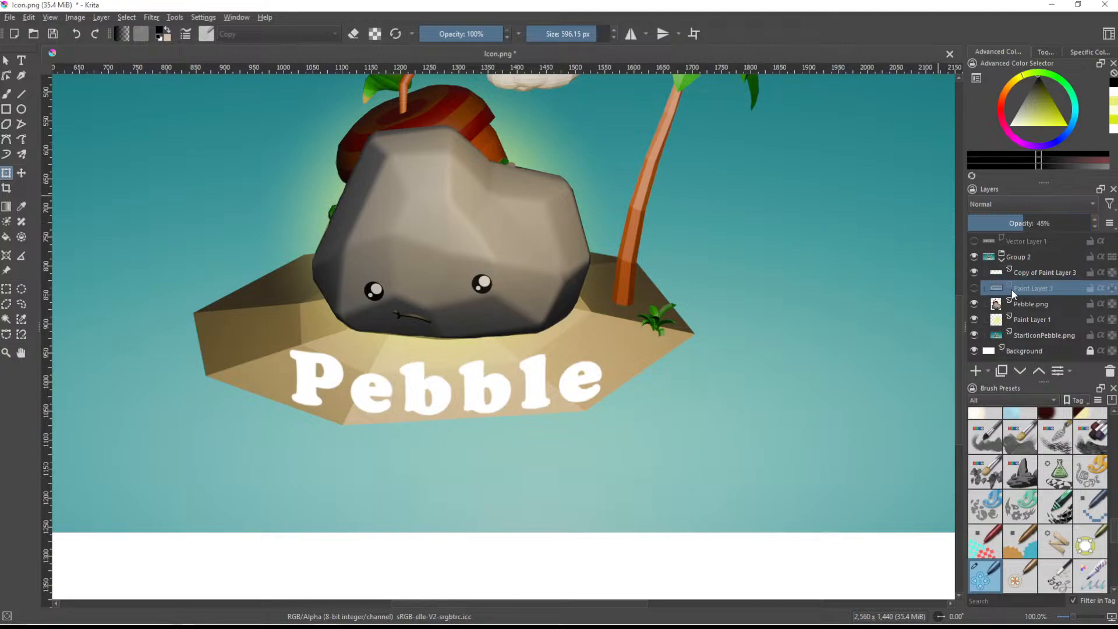
pyautogui.click(1110, 371)
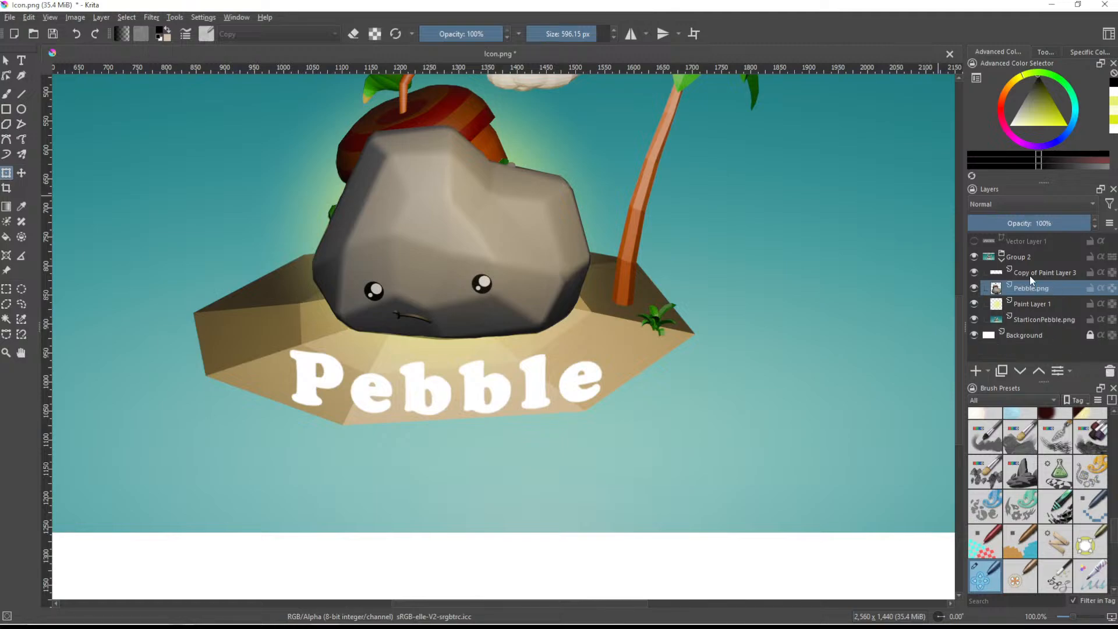
# - Duplicate the curved white lettering layer and lock the alpha of the lower copy
pyautogui.click(1029, 274)
pyautogui.hotkey('ctrl', 'j')
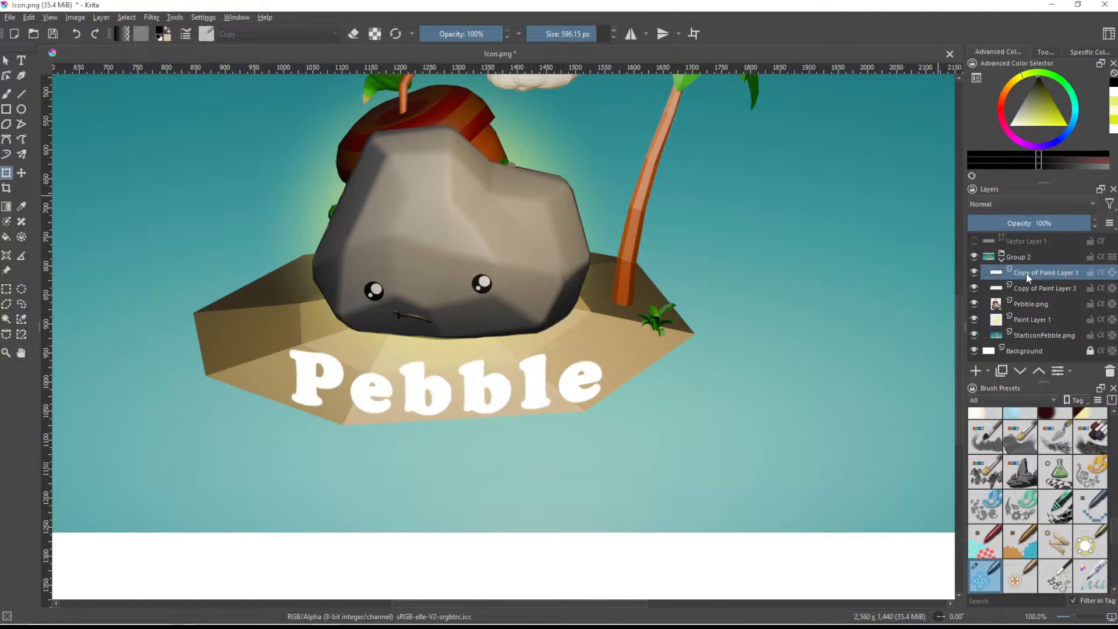
pyautogui.click(1065, 287)
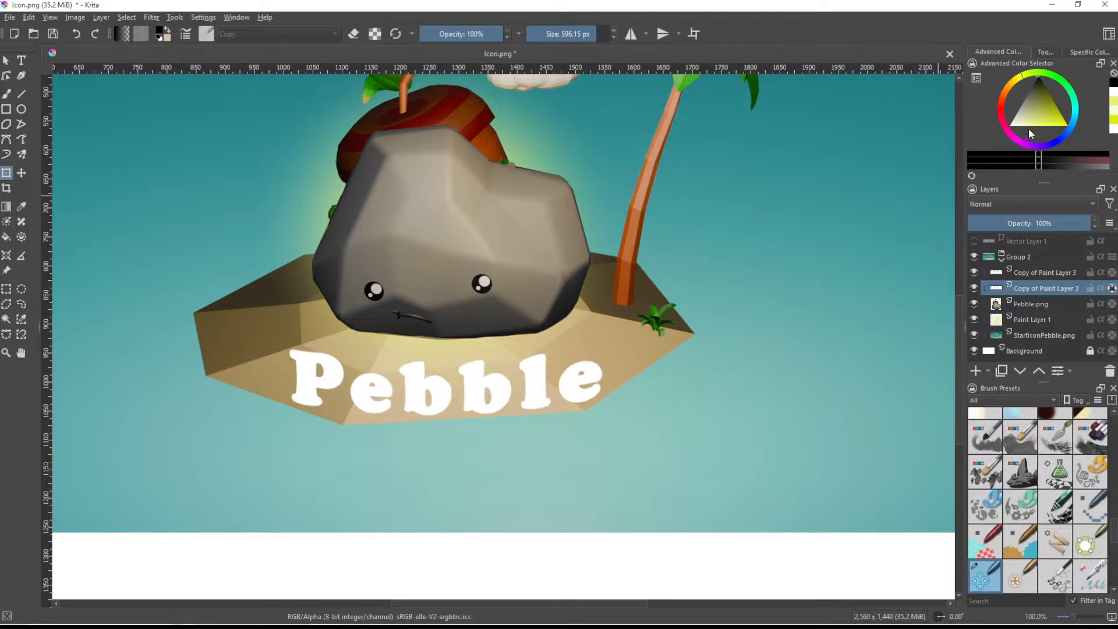
# - Paint the lower curved lettering copy black with the Basic-5 Size brush at 204.58 px
pyautogui.scroll(10, 1052, 415)
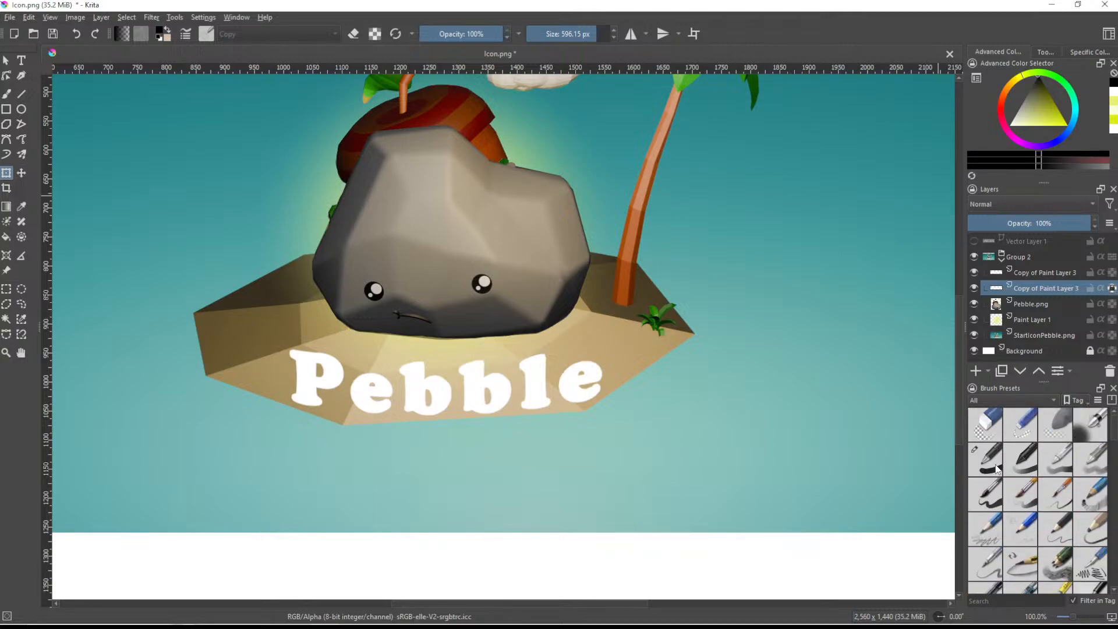
pyautogui.click(987, 492)
pyautogui.click(6, 95)
pyautogui.keyDown('shift'); pyautogui.moveTo(324, 377); pyautogui.dragTo(378, 377); pyautogui.keyUp('shift')
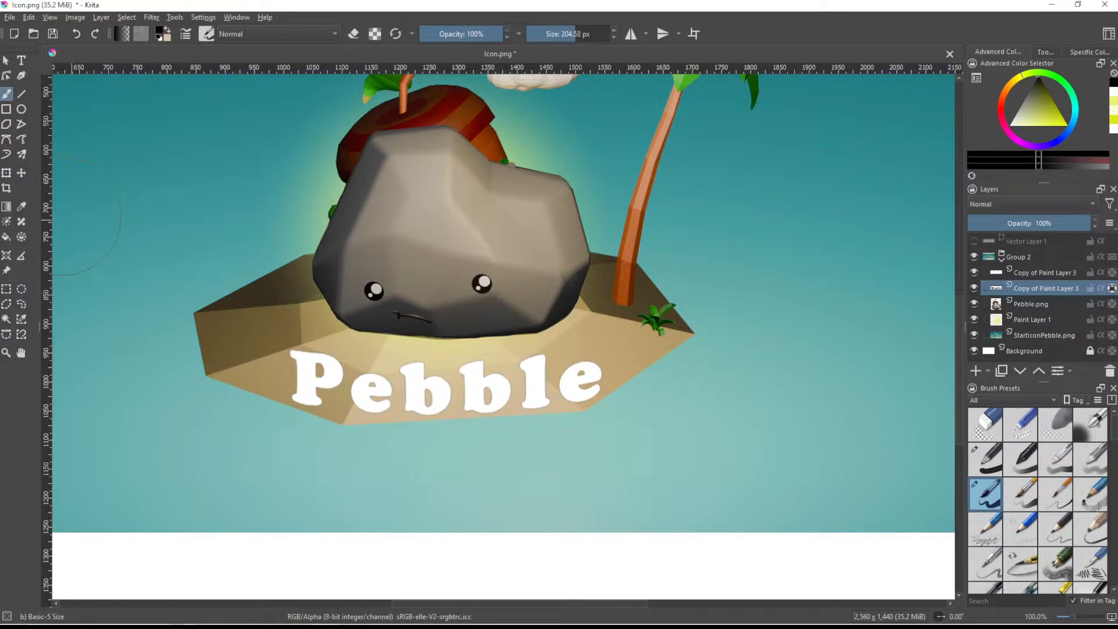
# - Set the black lettering copy to 46% opacity and offset it slightly downward as a shadow
pyautogui.click(21, 173)
pyautogui.moveTo(442, 368); pyautogui.dragTo(439, 363)
pyautogui.hotkey('ctrl', 'z')
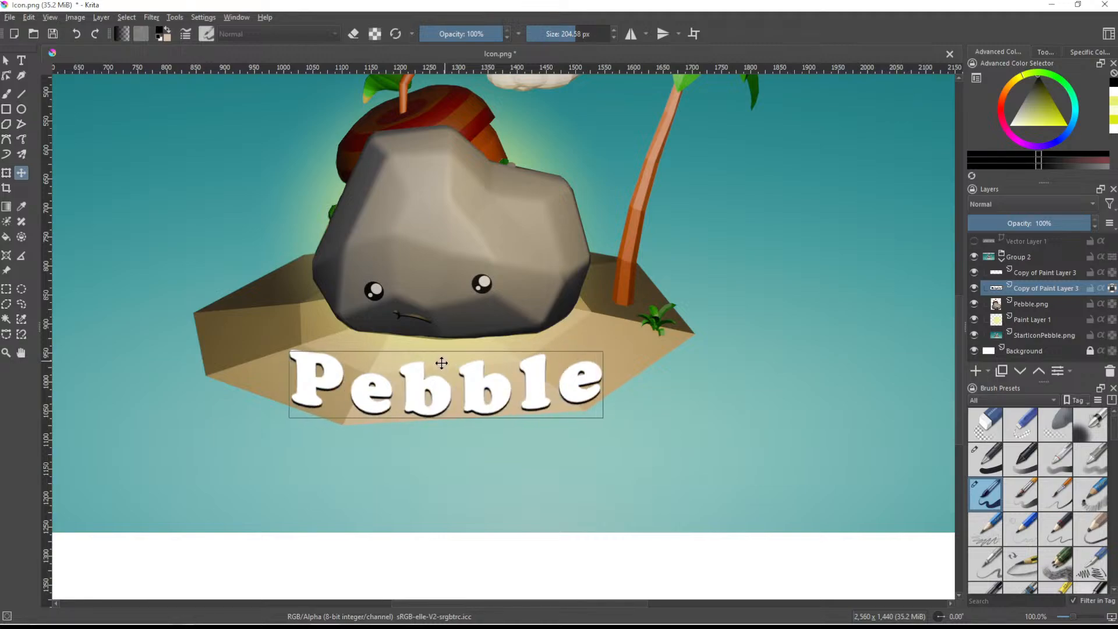
pyautogui.click(1023, 229)
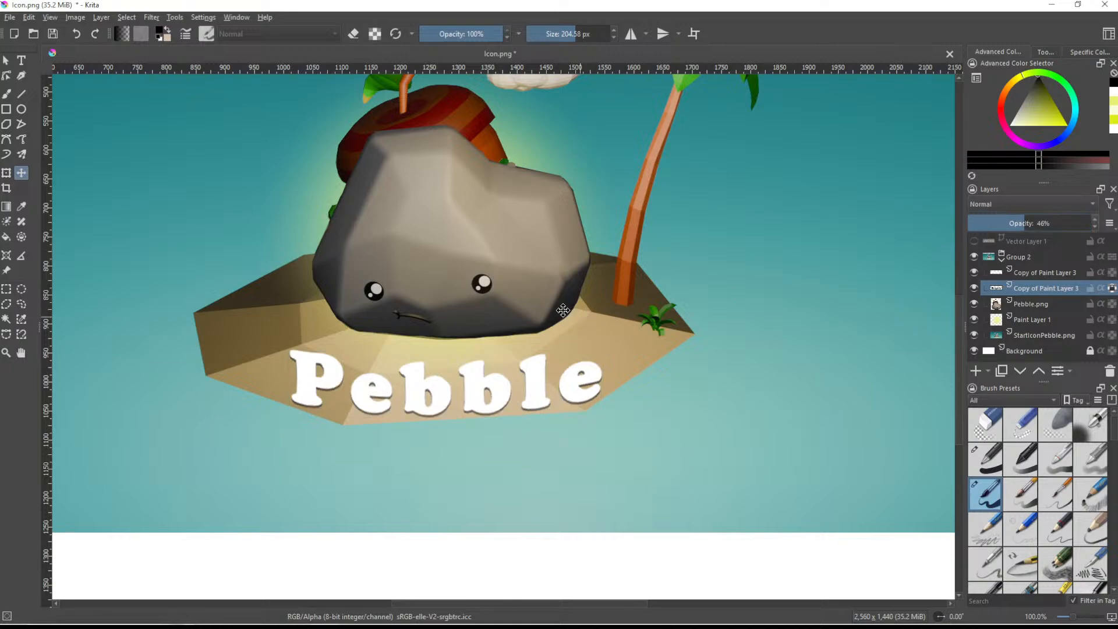
pyautogui.moveTo(552, 308); pyautogui.dragTo(551, 312)
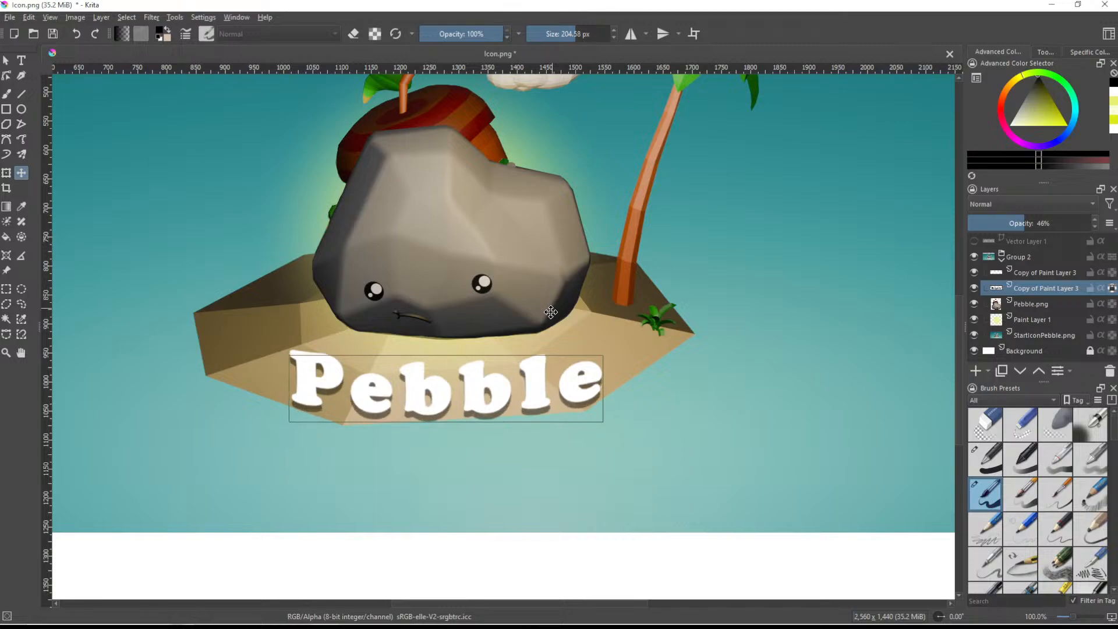
# - Examine the shadowed "Pebble" title in the full composition and in close-up
pyautogui.keyDown('ctrl'); pyautogui.scroll(-3, 551, 312); pyautogui.keyUp('ctrl')
pyautogui.keyDown('ctrl'); pyautogui.scroll(-1, 604, 317); pyautogui.keyUp('ctrl')
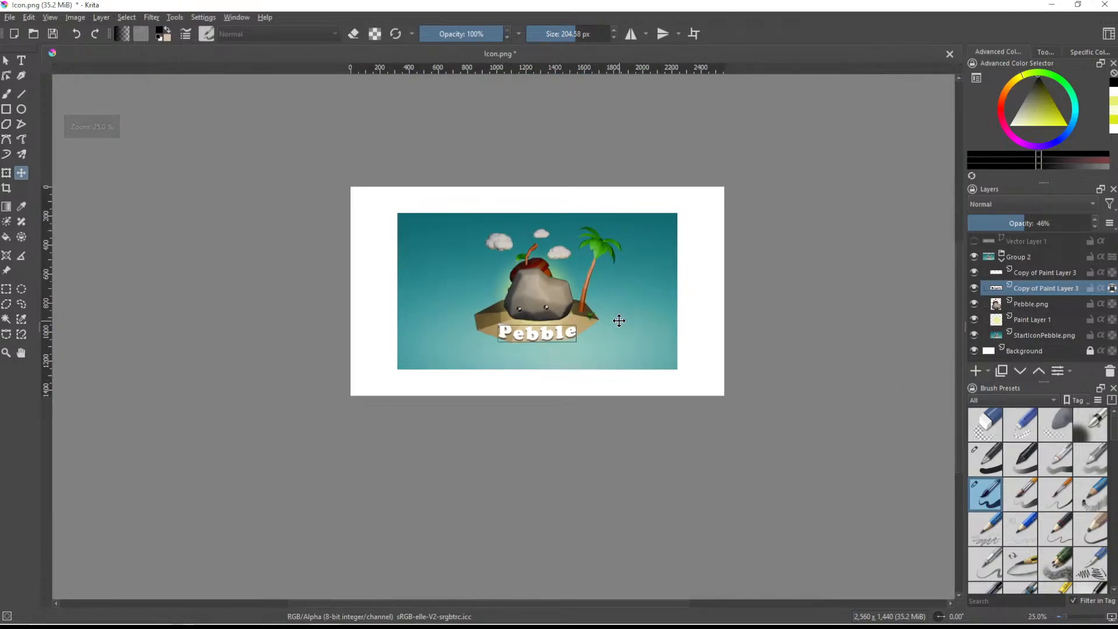
pyautogui.keyDown('ctrl'); pyautogui.scroll(1, 611, 317); pyautogui.keyUp('ctrl')
pyautogui.scroll(4, 608, 315)
pyautogui.keyDown('shift'); pyautogui.moveTo(562, 350); pyautogui.dragTo(692, 372, button='middle'); pyautogui.keyUp('shift')
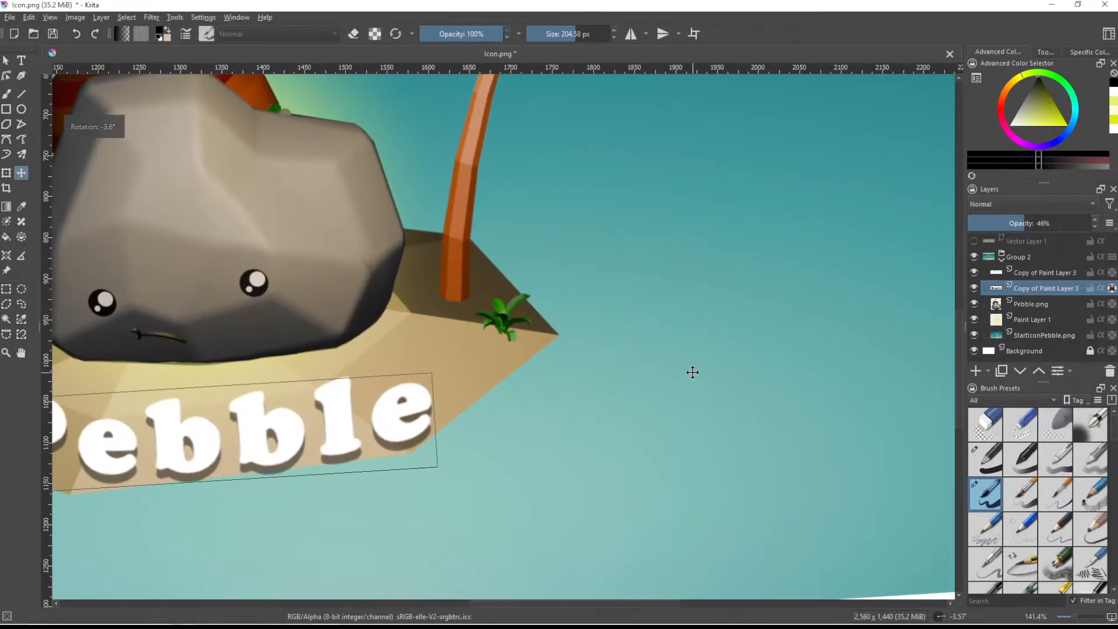
pyautogui.press('5')
pyautogui.moveTo(549, 325); pyautogui.dragTo(765, 409, button='middle')
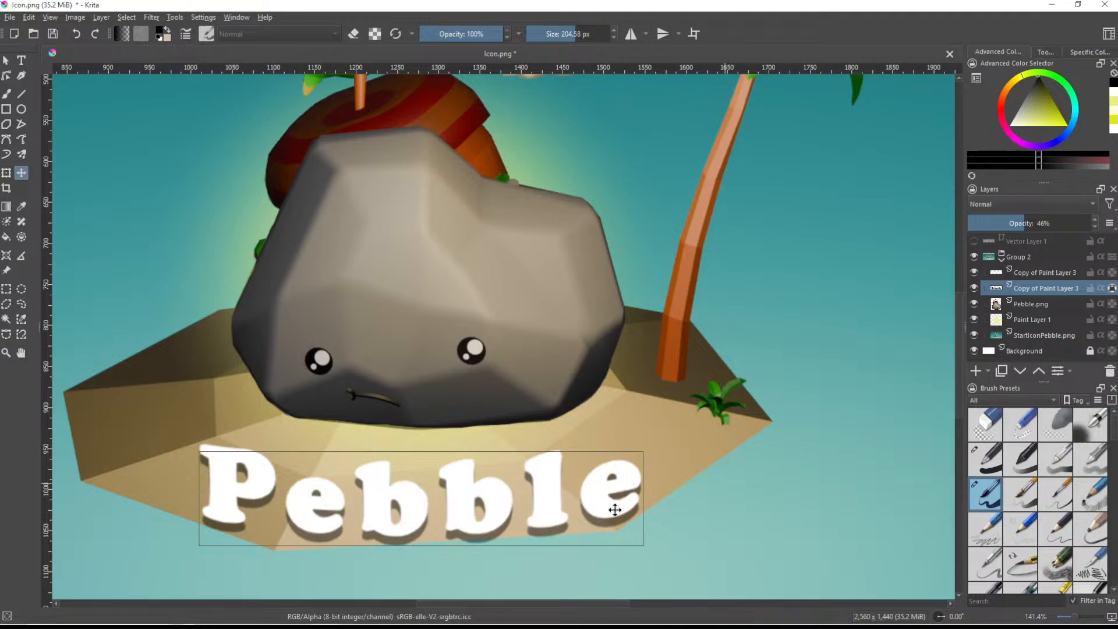
pyautogui.keyDown('ctrl'); pyautogui.scroll(-1, 326, 422); pyautogui.keyUp('ctrl')
pyautogui.moveTo(439, 392); pyautogui.dragTo(484, 360, button='middle')
# - Add a new paint layer directly above the Pebble.png layer and choose the Airbrush Soft brush
pyautogui.click(1047, 304)
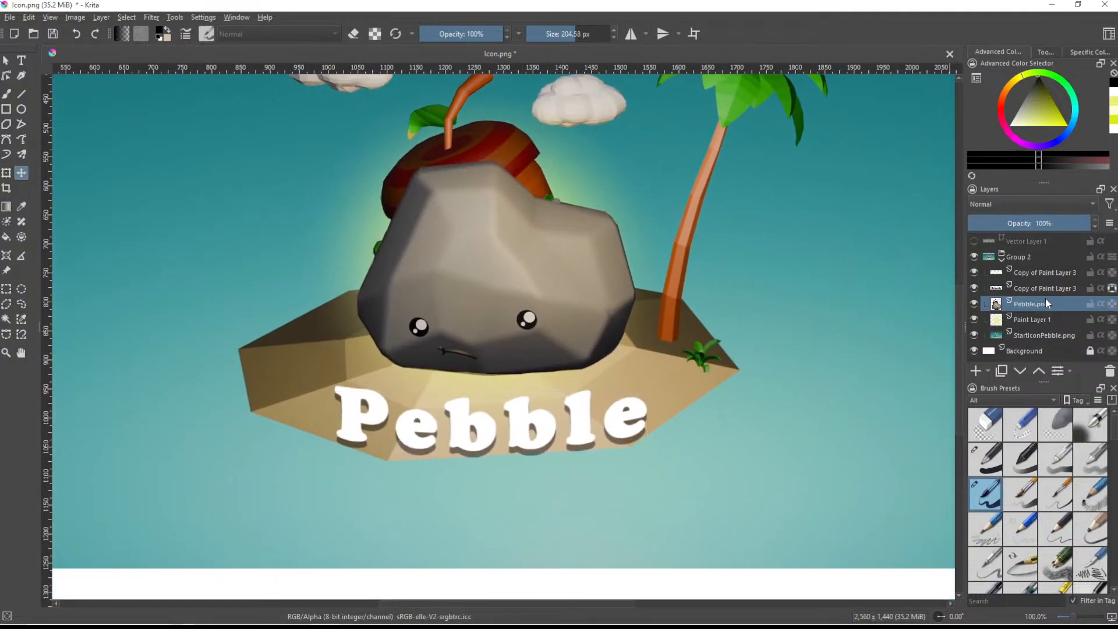
pyautogui.click(975, 370)
pyautogui.click(1081, 418)
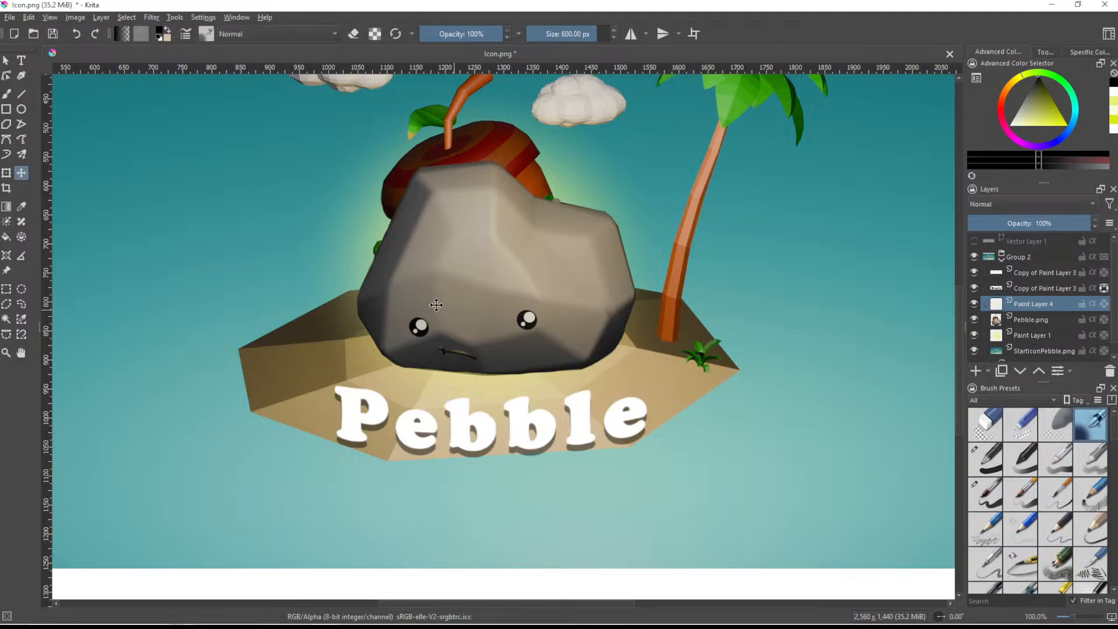
pyautogui.click(6, 95)
# - Try airbrushing a soft black shadow behind the "Pebble" lettering at 170.31 px and 48% brush opacity
pyautogui.keyDown('shift'); pyautogui.moveTo(547, 389); pyautogui.dragTo(398, 389); pyautogui.keyUp('shift')
pyautogui.keyDown('shift'); pyautogui.moveTo(552, 416); pyautogui.dragTo(452, 416); pyautogui.keyUp('shift')
pyautogui.click(460, 33)
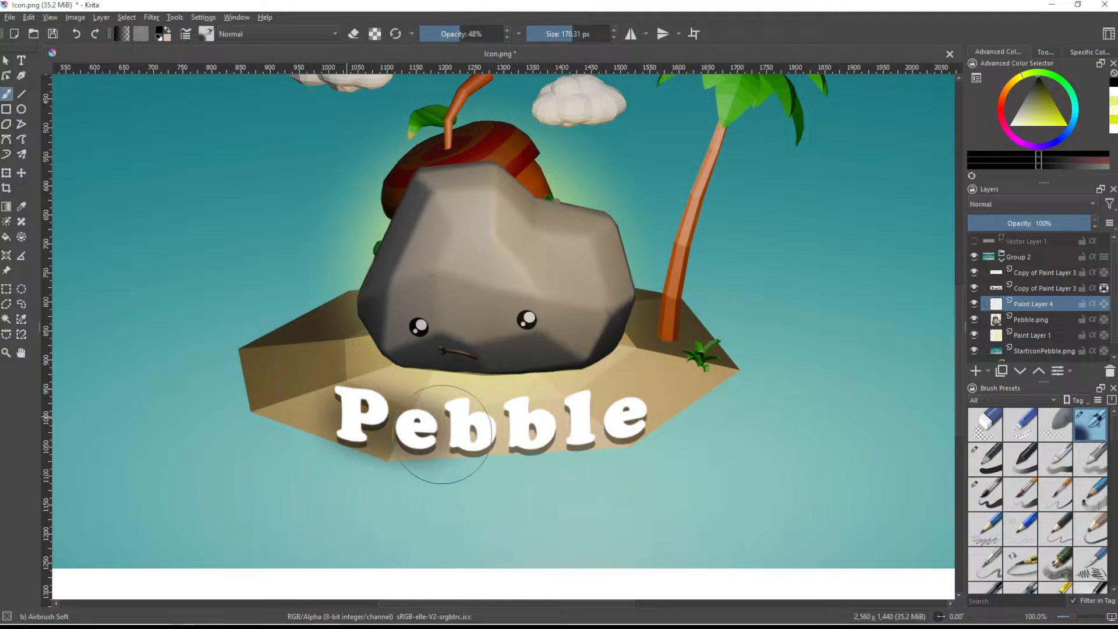
pyautogui.scroll(-3, 706, 462)
pyautogui.scroll(4, 709, 466)
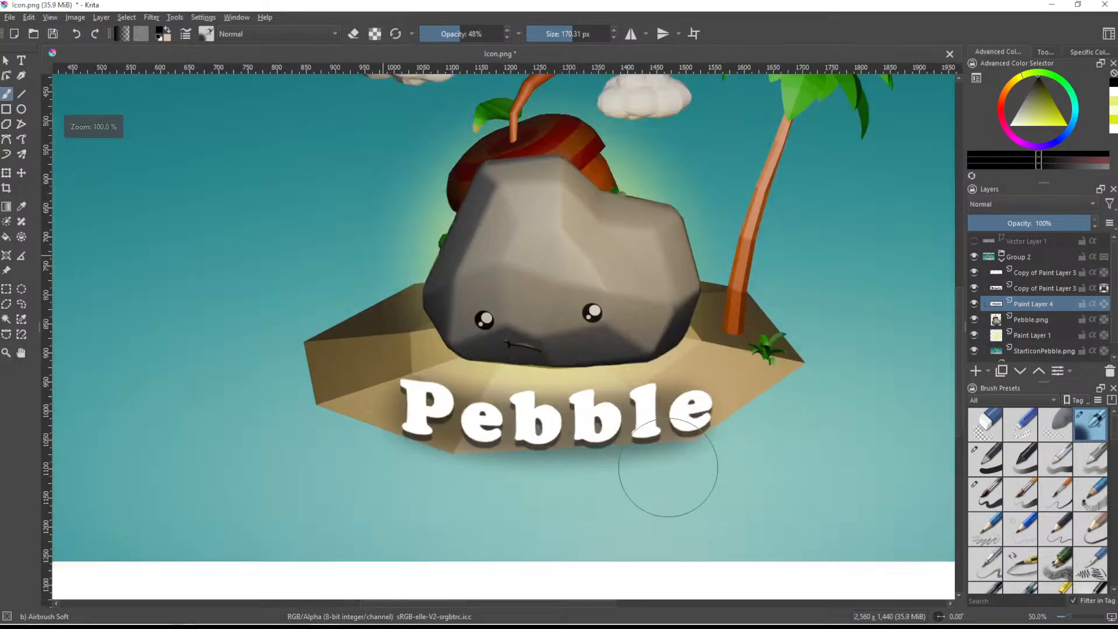
# - Set the new paint layer to 49% opacity and airbrush another soft black shadow behind the lettering
pyautogui.click(1026, 224)
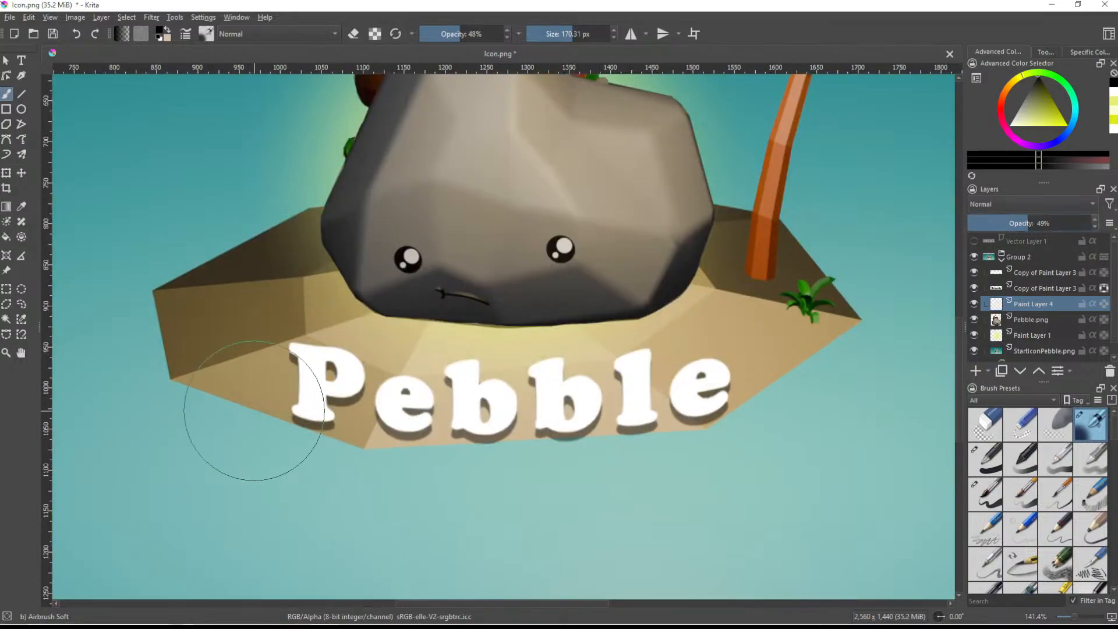
pyautogui.moveTo(312, 400)
pyautogui.mouseDown()
pyautogui.moveTo(536, 399)
pyautogui.moveTo(713, 371)
pyautogui.mouseUp()
pyautogui.scroll(-4, 637, 504)
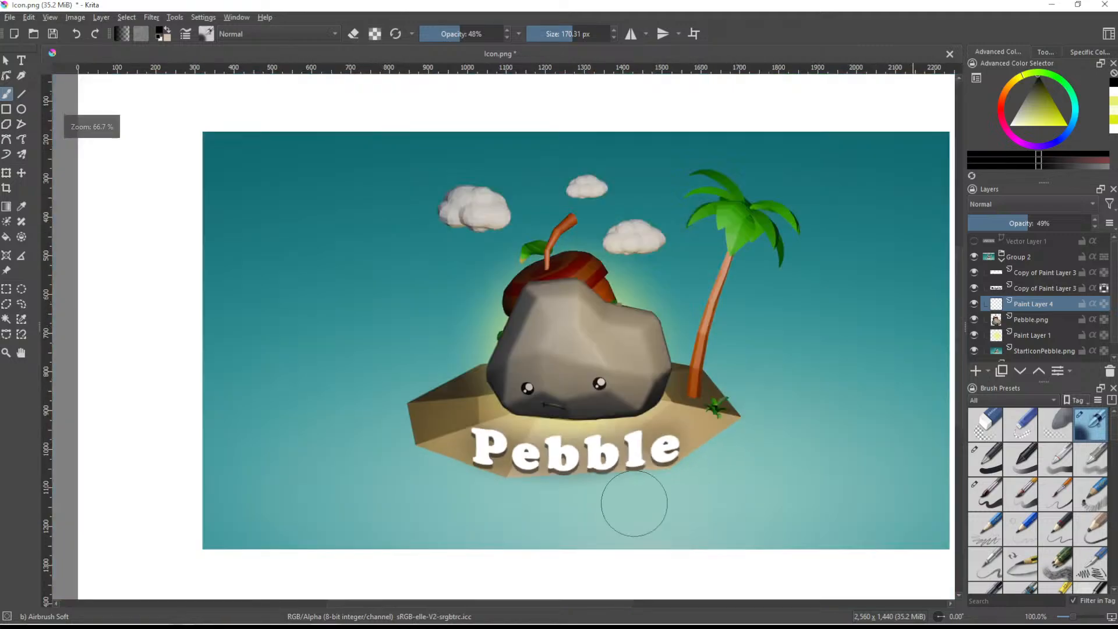
pyautogui.scroll(4, 610, 524)
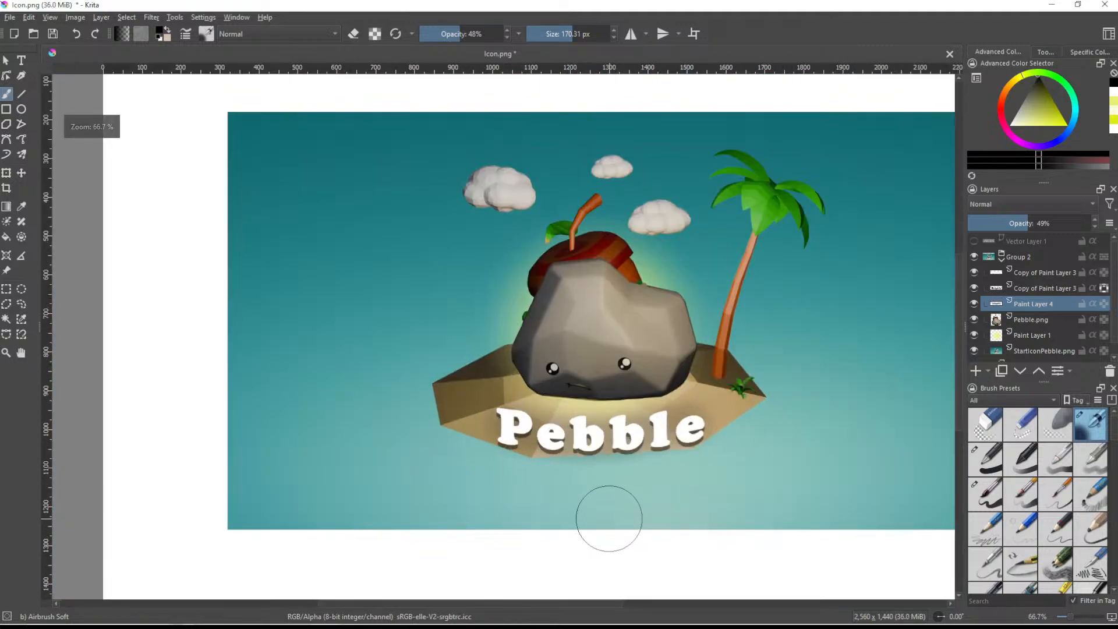
pyautogui.scroll(-3, 554, 482)
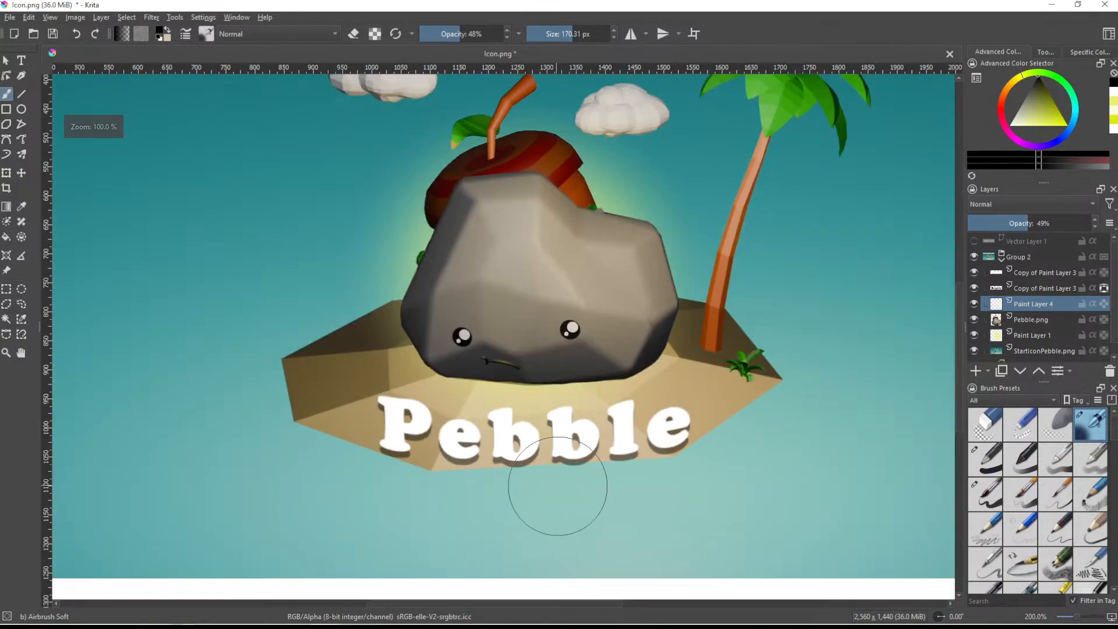
# - Try further soft black airbrush strokes across the "Pebble" lettering area and undo them
pyautogui.moveTo(701, 506)
pyautogui.mouseDown(button='middle')
pyautogui.moveTo(621, 451)
pyautogui.moveTo(606, 459)
pyautogui.moveTo(629, 470)
pyautogui.moveTo(630, 455)
pyautogui.mouseUp(button='middle')
pyautogui.scroll(-2, 623, 457)
pyautogui.scroll(2, 620, 460)
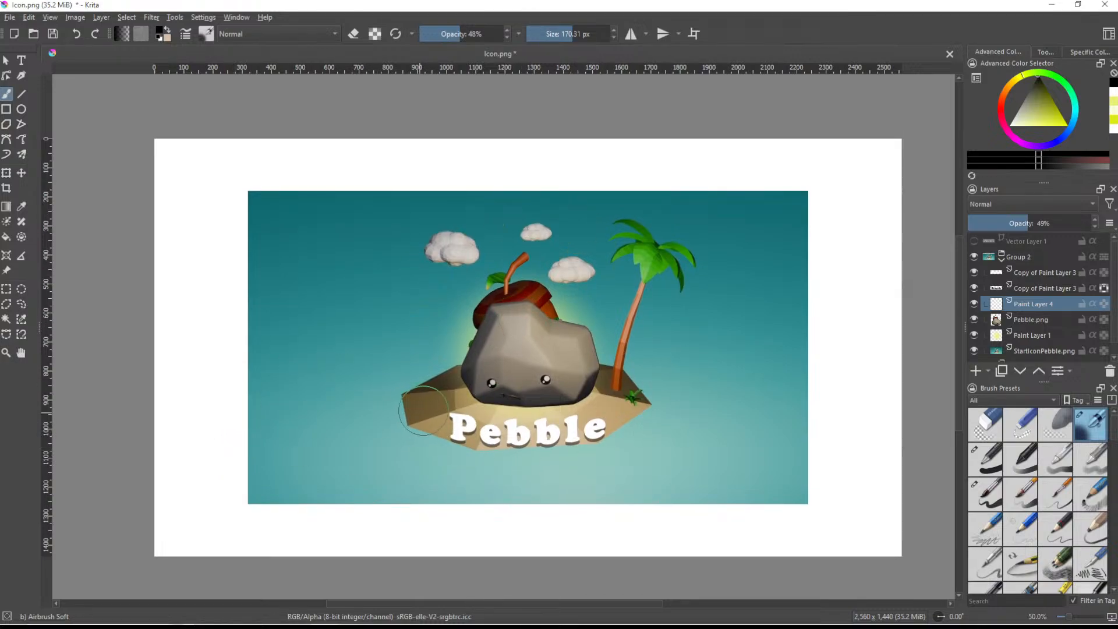
pyautogui.moveTo(541, 441)
pyautogui.mouseDown()
pyautogui.moveTo(467, 434)
pyautogui.moveTo(507, 452)
pyautogui.mouseUp()
pyautogui.hotkey('ctrl', 'z')
pyautogui.moveTo(597, 431); pyautogui.dragTo(459, 432)
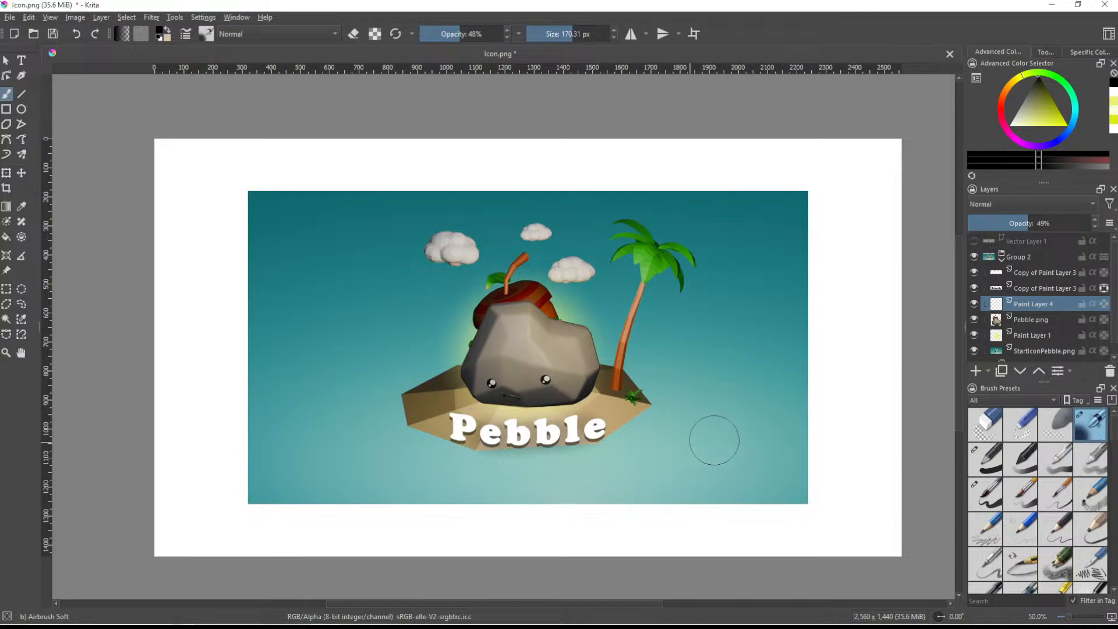
pyautogui.hotkey('ctrl', 'z')
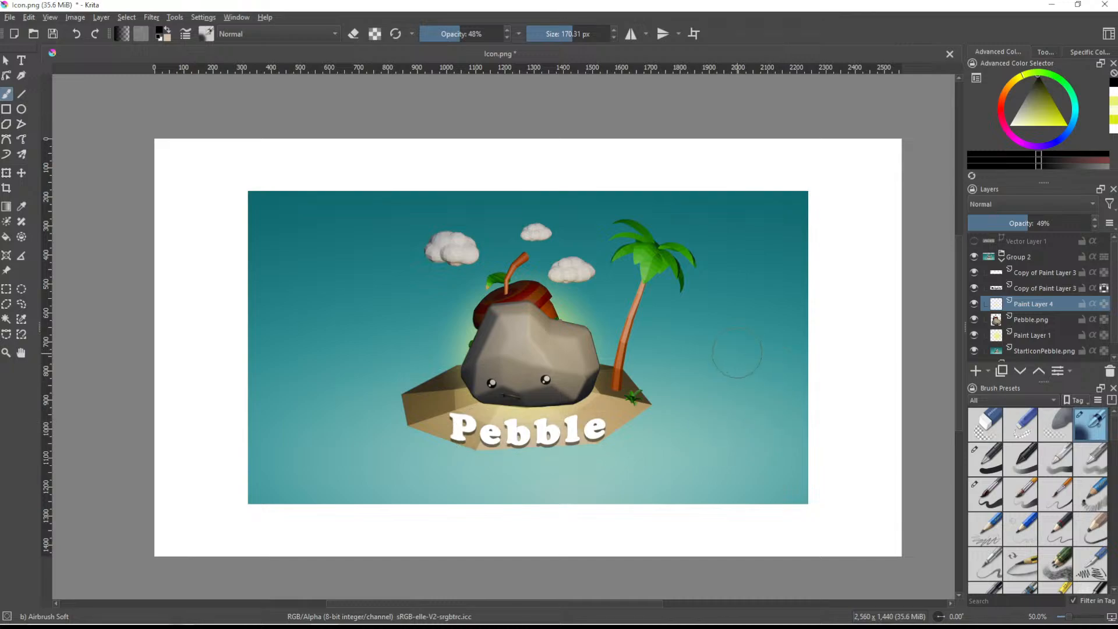
# - Lock the alpha of the Pebble.png layer and set the airbrush to light yellow at 13% opacity
pyautogui.scroll(-3, 737, 353)
pyautogui.scroll(3, 737, 352)
pyautogui.moveTo(701, 374)
pyautogui.mouseDown(button='middle')
pyautogui.moveTo(736, 405)
pyautogui.moveTo(731, 392)
pyautogui.mouseUp(button='middle')
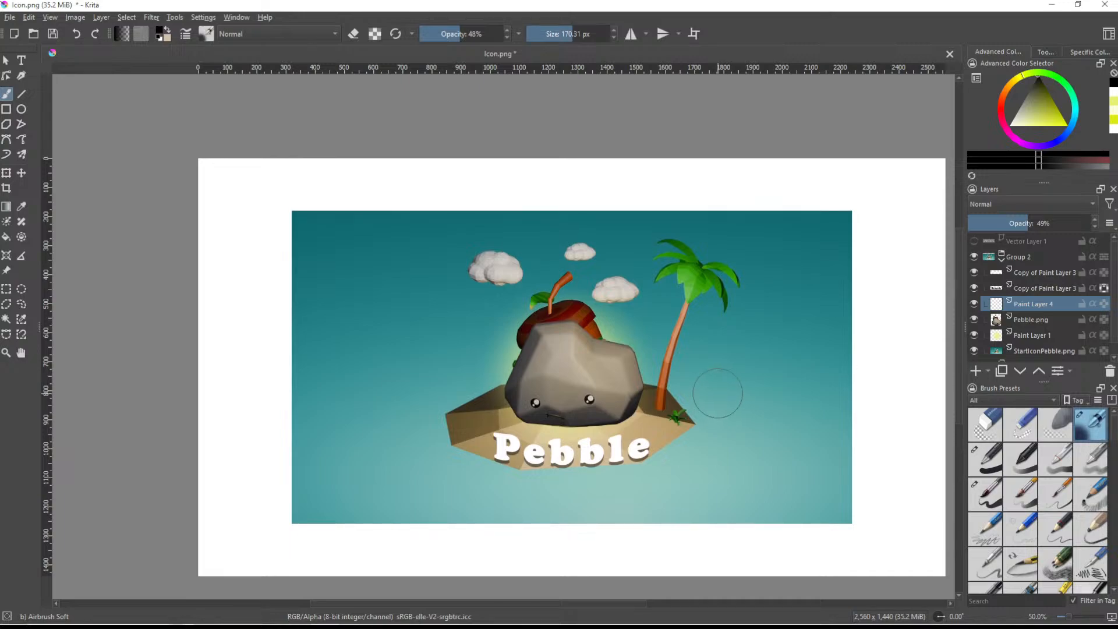
pyautogui.scroll(2, 652, 432)
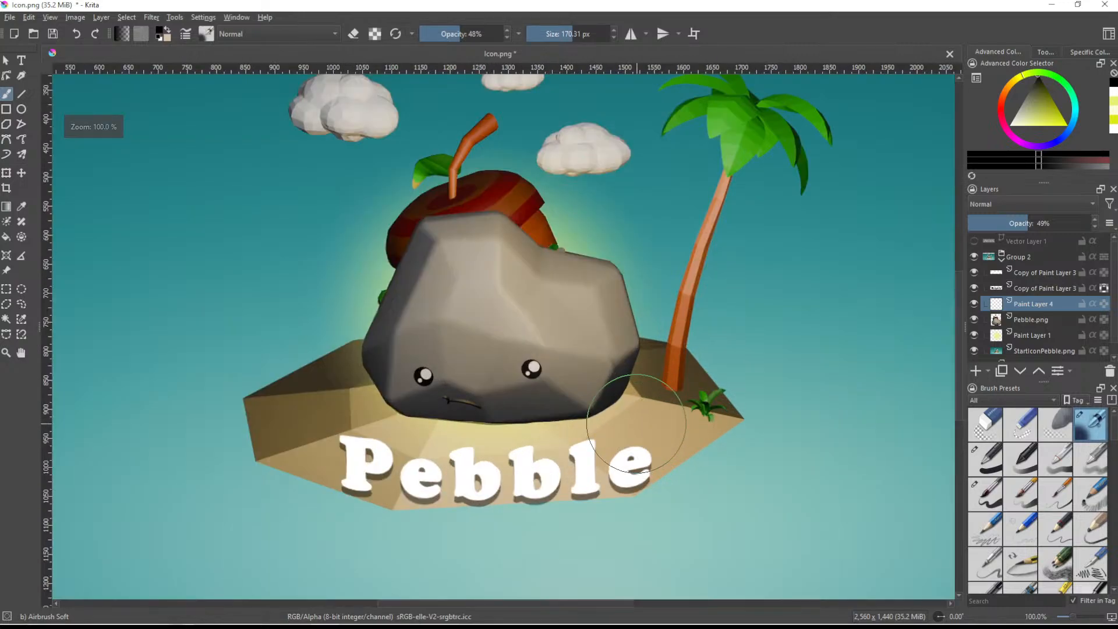
pyautogui.moveTo(614, 344); pyautogui.dragTo(654, 366, button='middle')
pyautogui.click(1023, 320)
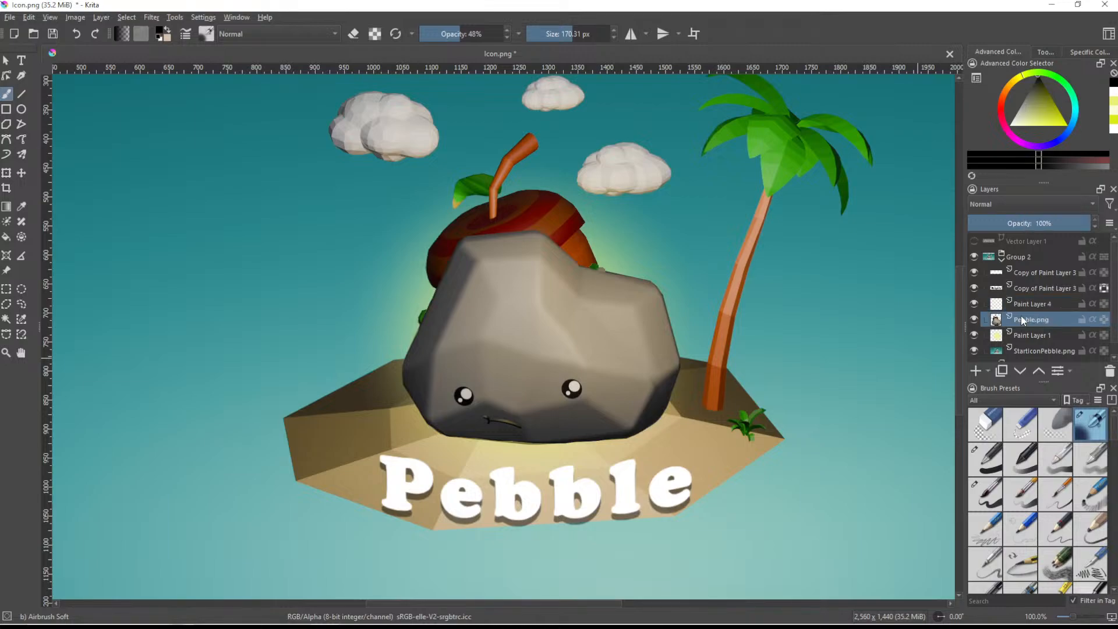
pyautogui.moveTo(1045, 124); pyautogui.dragTo(1042, 129)
pyautogui.click(1104, 321)
pyautogui.moveTo(534, 511)
pyautogui.mouseDown()
pyautogui.moveTo(704, 402)
pyautogui.moveTo(636, 446)
pyautogui.mouseUp()
pyautogui.hotkey('ctrl', 'z')
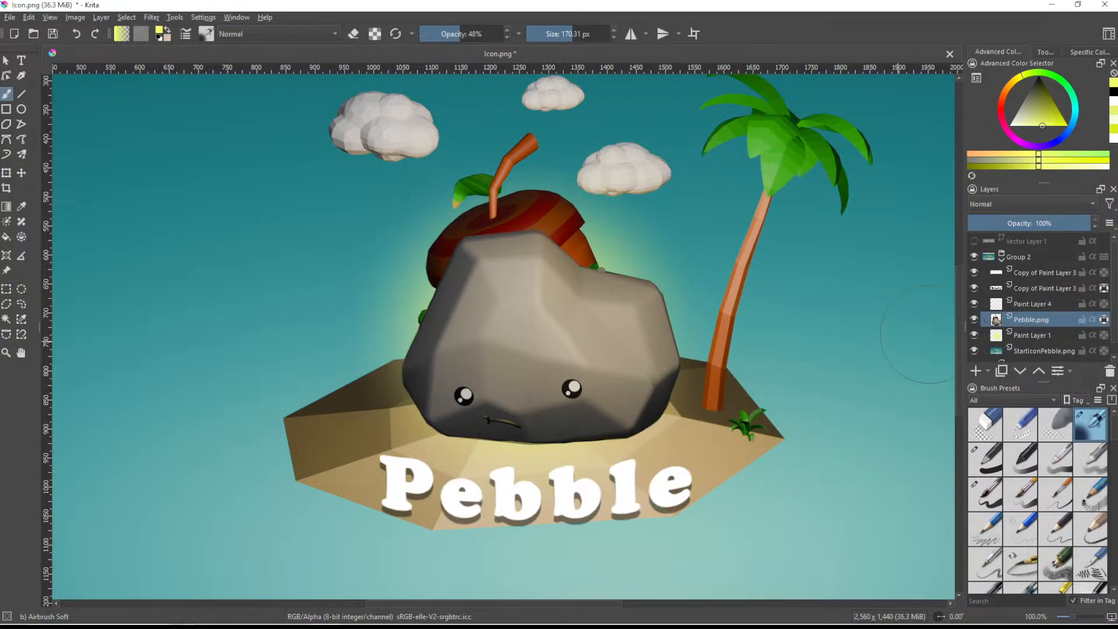
pyautogui.moveTo(438, 39); pyautogui.dragTo(430, 36)
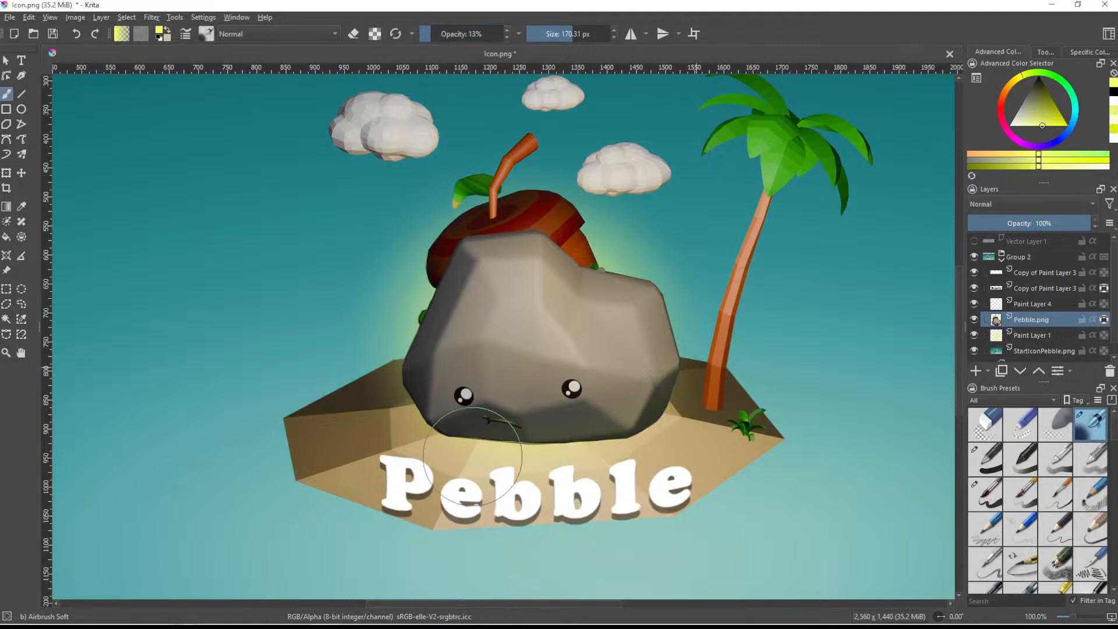
# - Airbrush a faint yellow glow along the lower edge of the rock
pyautogui.scroll(-3, 524, 502)
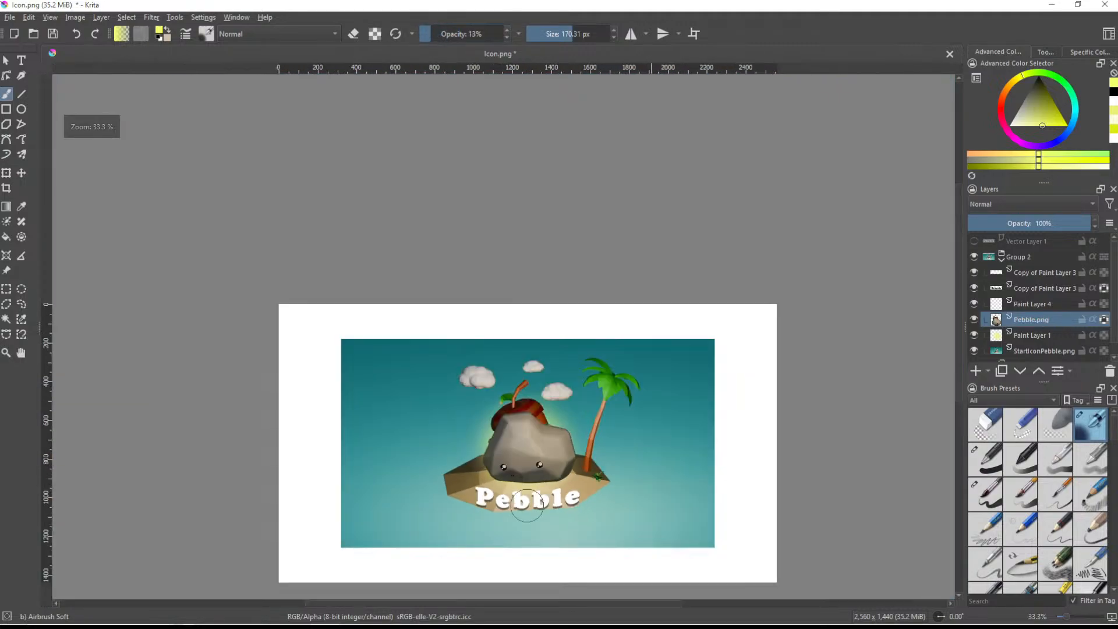
pyautogui.scroll(4, 529, 501)
pyautogui.moveTo(545, 438); pyautogui.dragTo(531, 480)
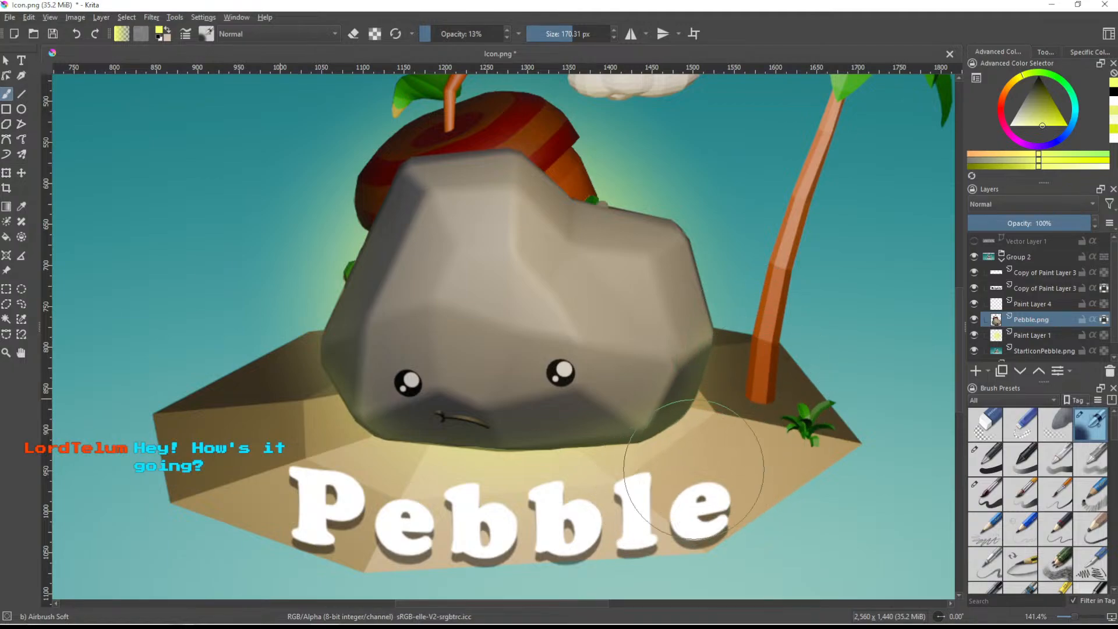
pyautogui.scroll(-3, 655, 495)
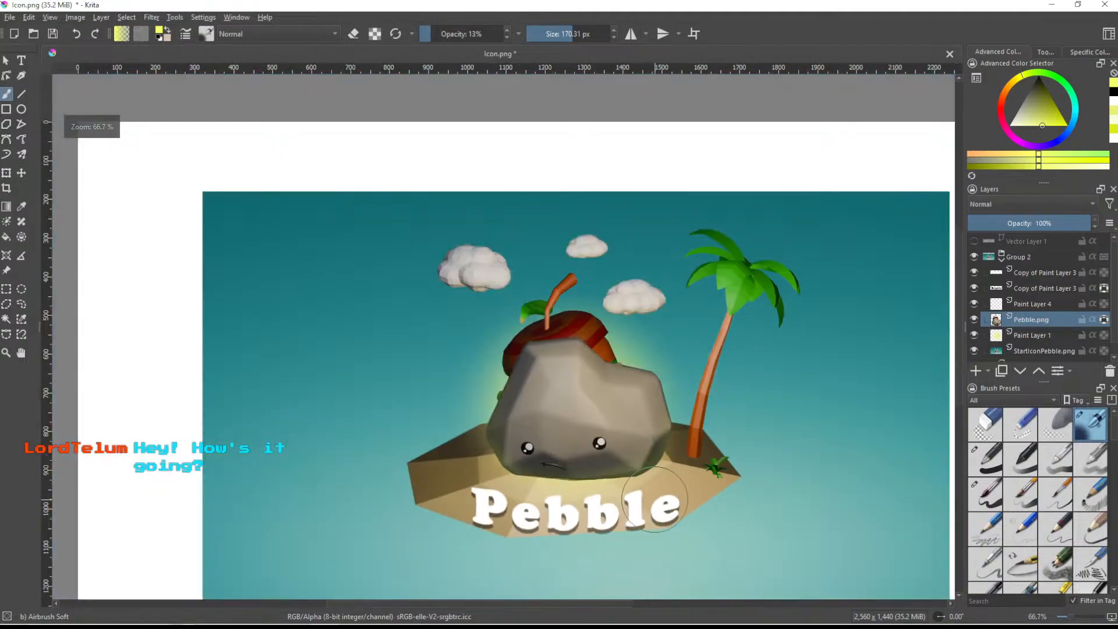
pyautogui.scroll(-1, 654, 499)
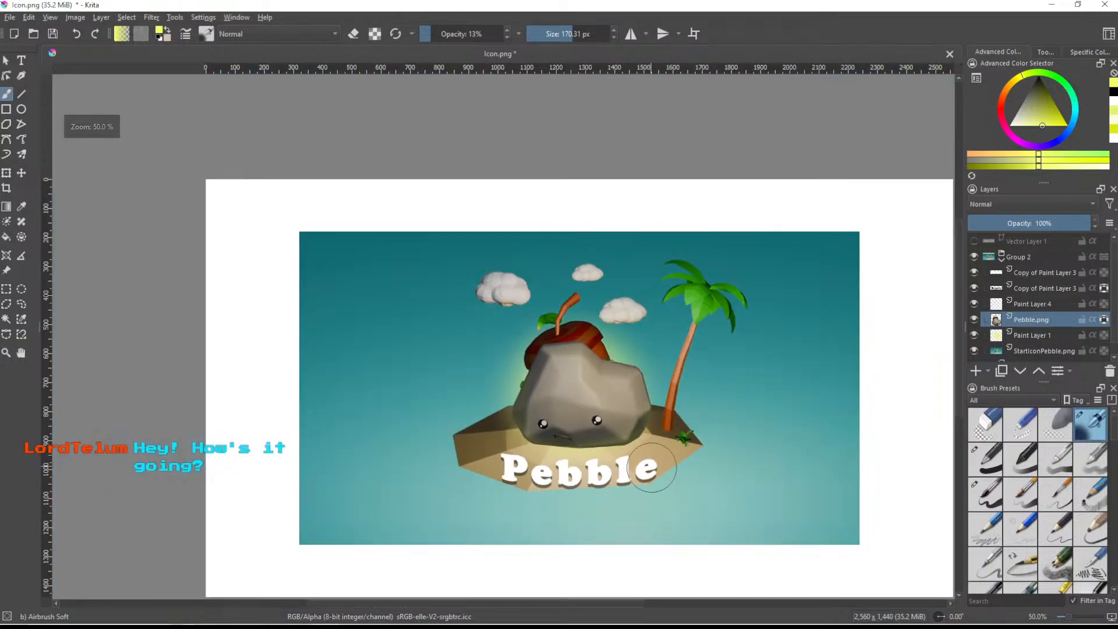
pyautogui.moveTo(716, 498); pyautogui.dragTo(660, 450, button='middle')
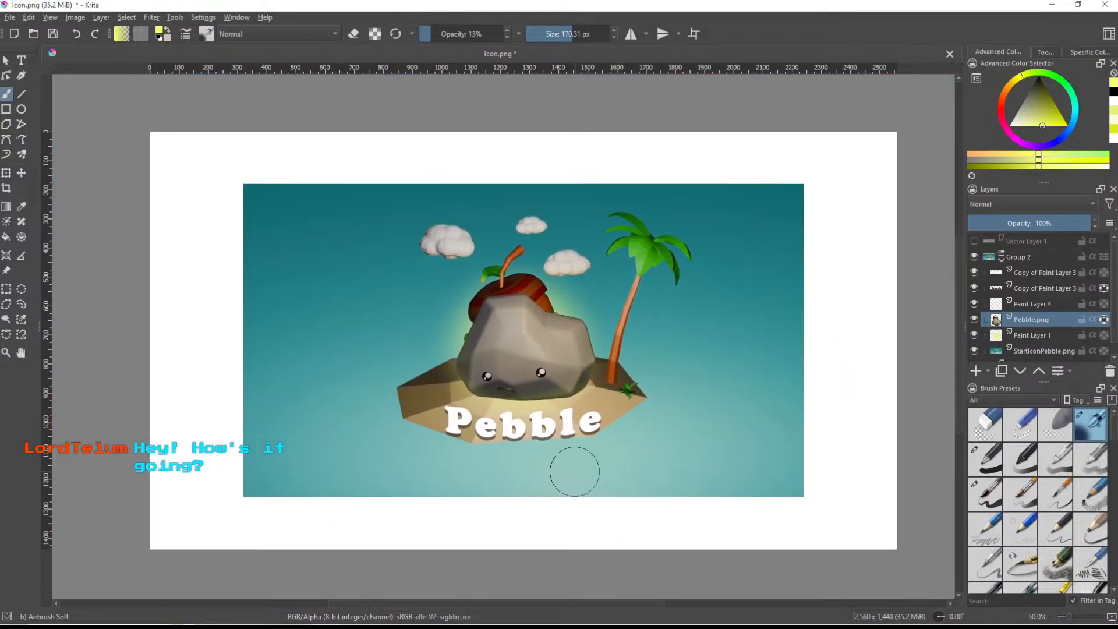
# - Undo the last yellow strokes and try airbrushing yellow over the rock's upper-right face
pyautogui.scroll(2, 582, 463)
pyautogui.hotkey('ctrl', 'z')
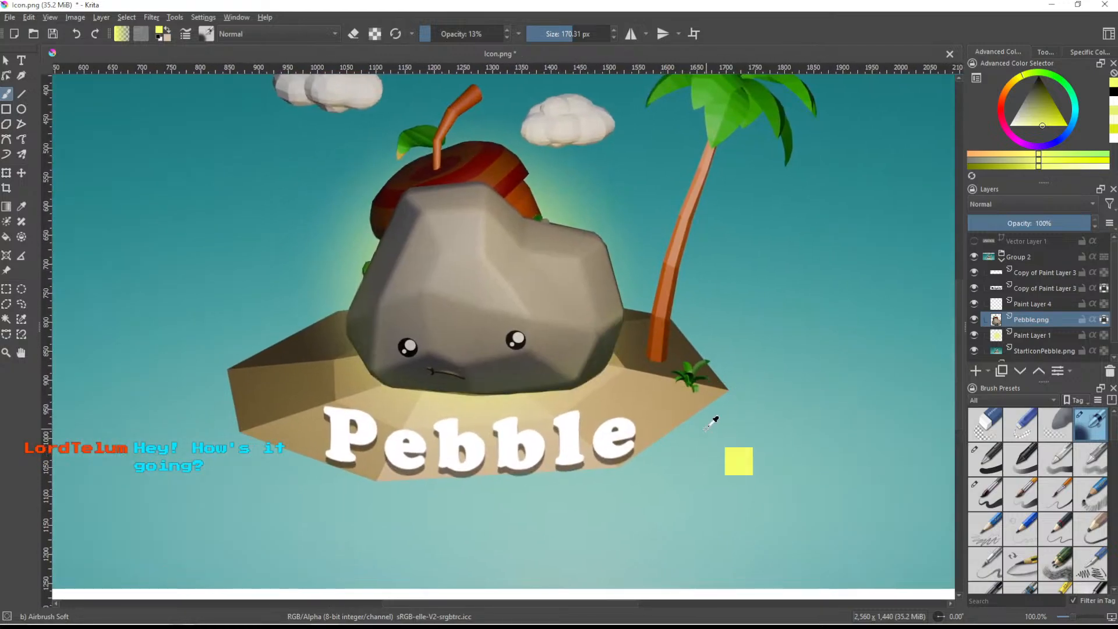
pyautogui.hotkey('ctrl', 'z')
pyautogui.moveTo(665, 371); pyautogui.dragTo(684, 412, button='middle')
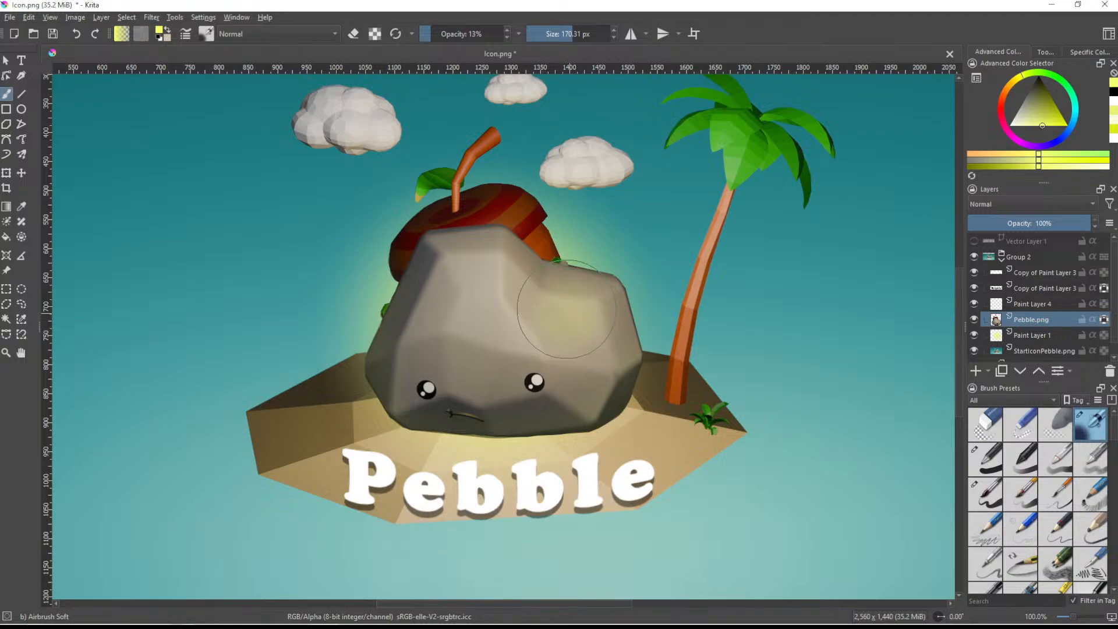
pyautogui.scroll(-3, 729, 382)
pyautogui.scroll(5, 731, 382)
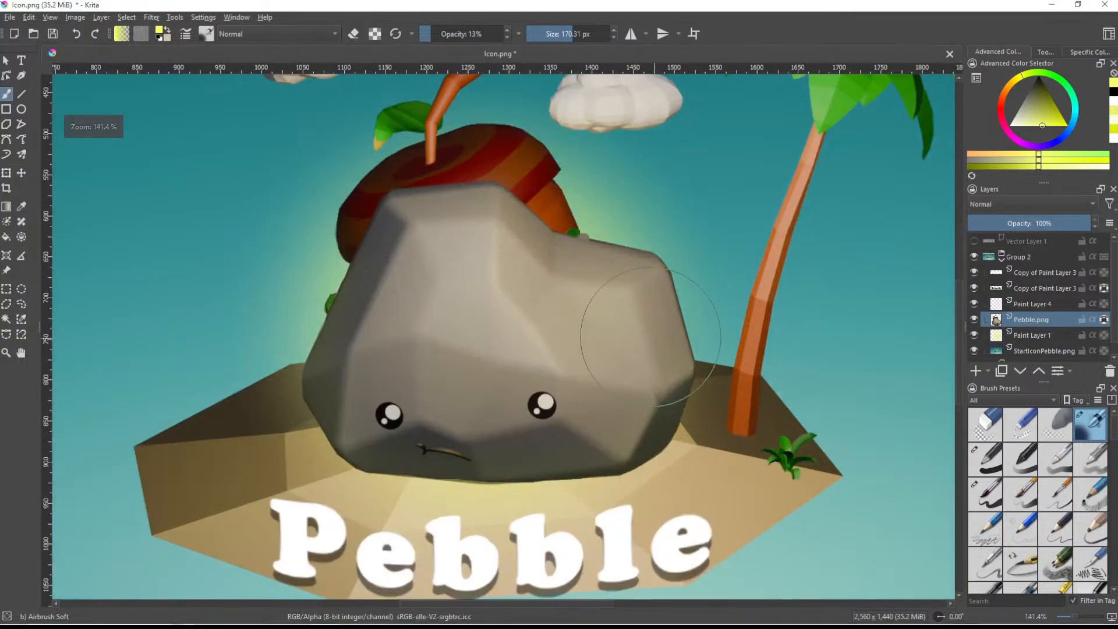
pyautogui.scroll(-4, 598, 302)
# - Enlarge the airbrush to 289.06 px and brush faint yellow light over the rock's upper-right side
pyautogui.keyDown('shift'); pyautogui.moveTo(599, 302); pyautogui.dragTo(594, 301); pyautogui.keyUp('shift')
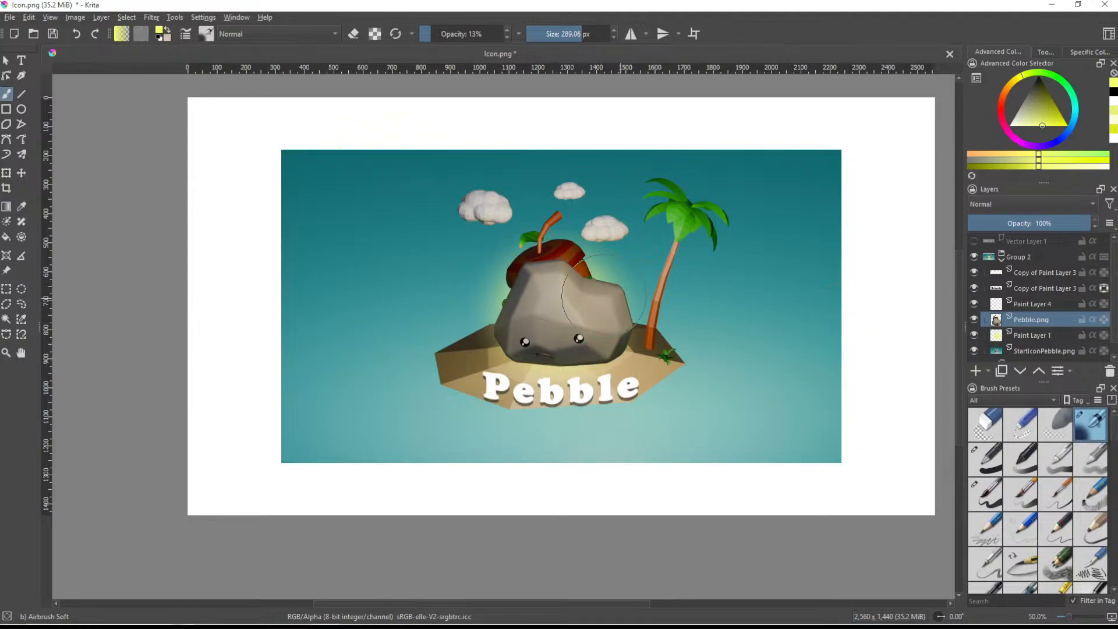
pyautogui.moveTo(605, 292); pyautogui.dragTo(603, 289)
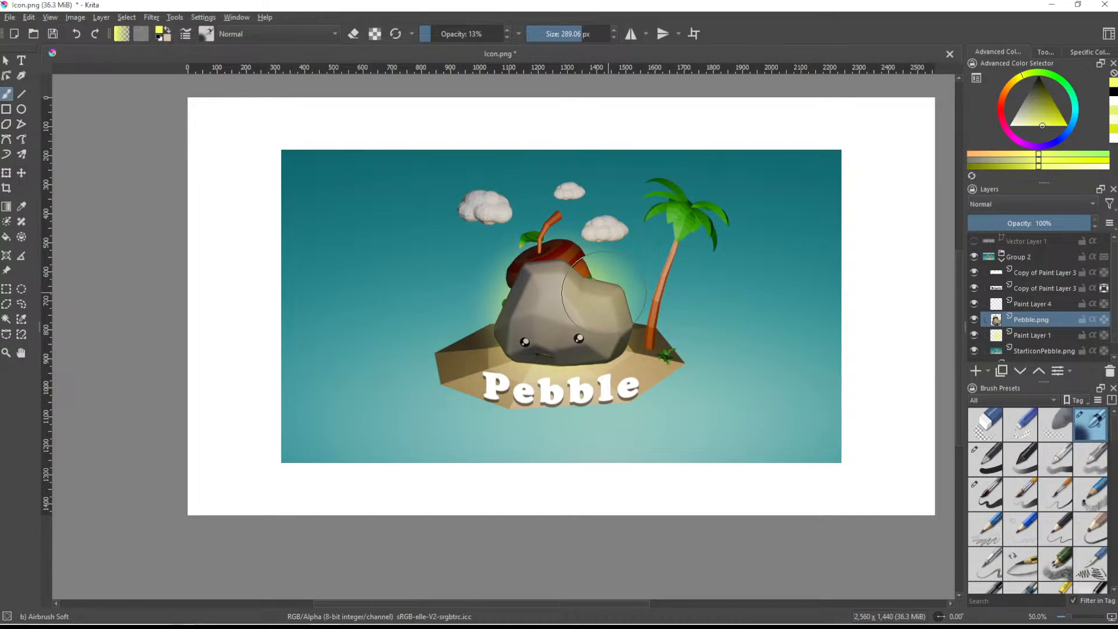
pyautogui.keyDown('ctrl'); pyautogui.scroll(-2, 751, 361); pyautogui.keyUp('ctrl')
pyautogui.keyDown('ctrl'); pyautogui.scroll(2, 742, 370); pyautogui.keyUp('ctrl')
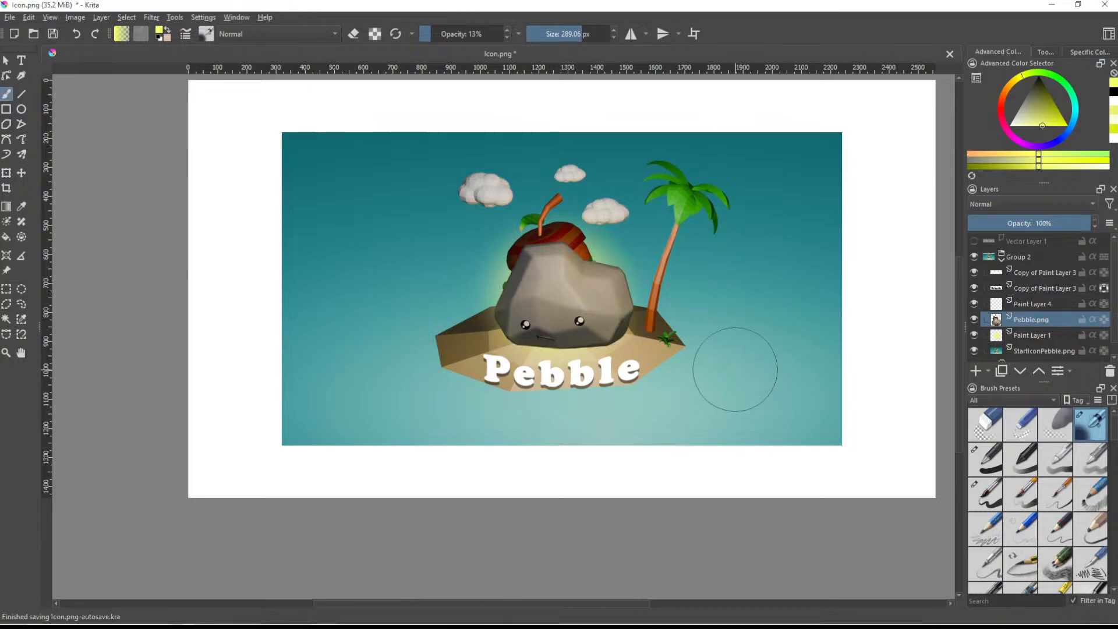
pyautogui.keyDown('ctrl'); pyautogui.scroll(-2, 757, 356); pyautogui.keyUp('ctrl')
pyautogui.keyDown('ctrl'); pyautogui.scroll(2, 759, 356); pyautogui.keyUp('ctrl')
pyautogui.moveTo(758, 356); pyautogui.dragTo(715, 373, button='middle')
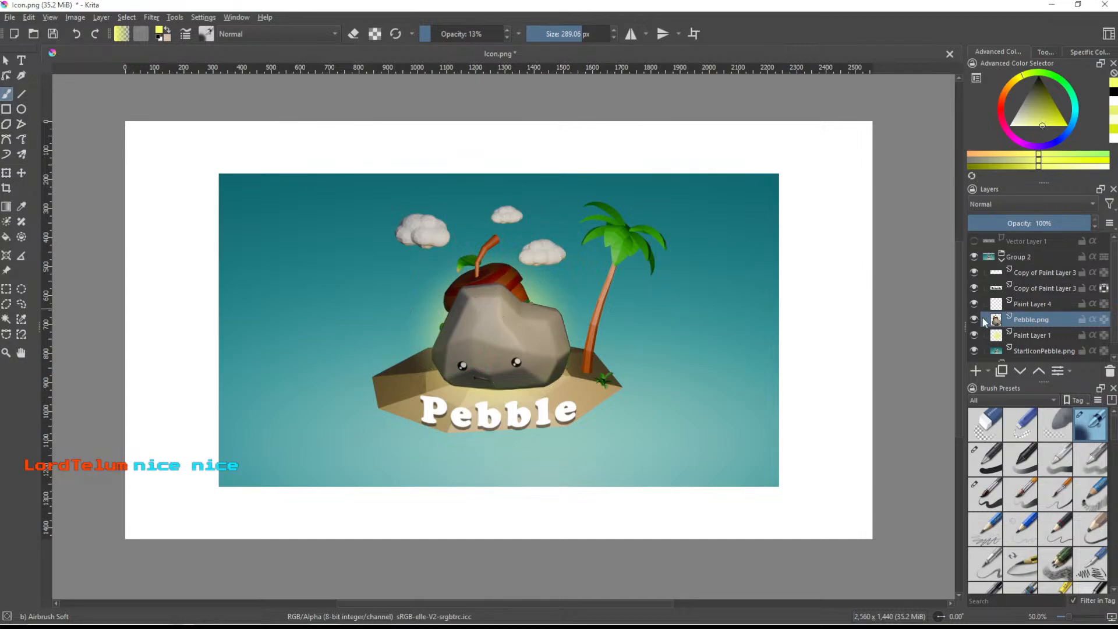
pyautogui.moveTo(983, 318)
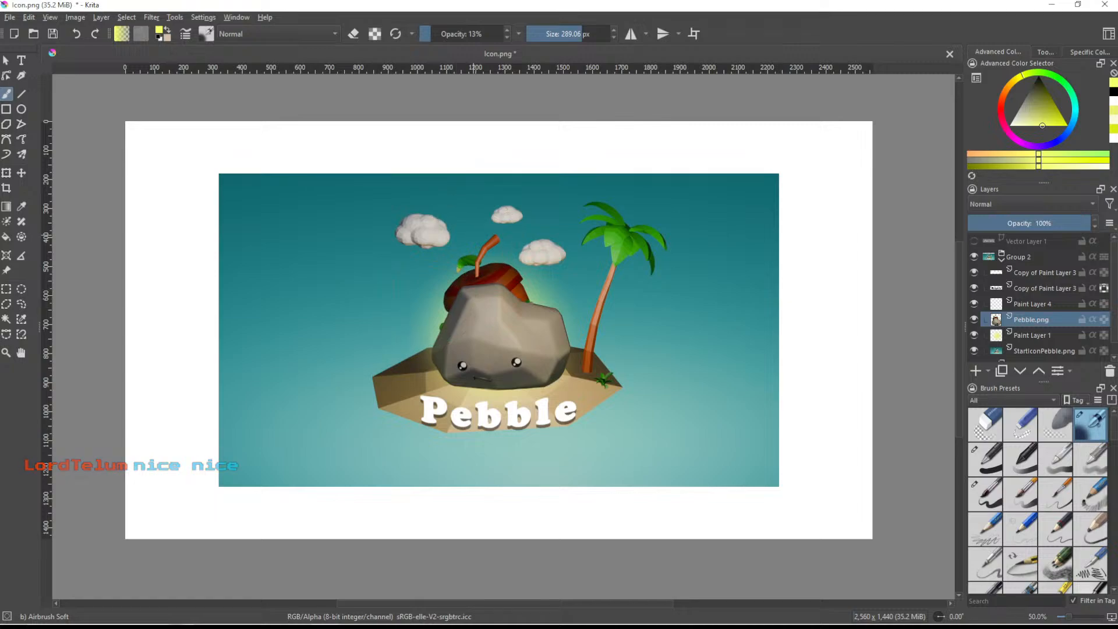
# - Save the image as the Krita document Pebble Base.kra in the PebbleLogos folder, replacing the existing file
pyautogui.hotkey('ctrl', 's')
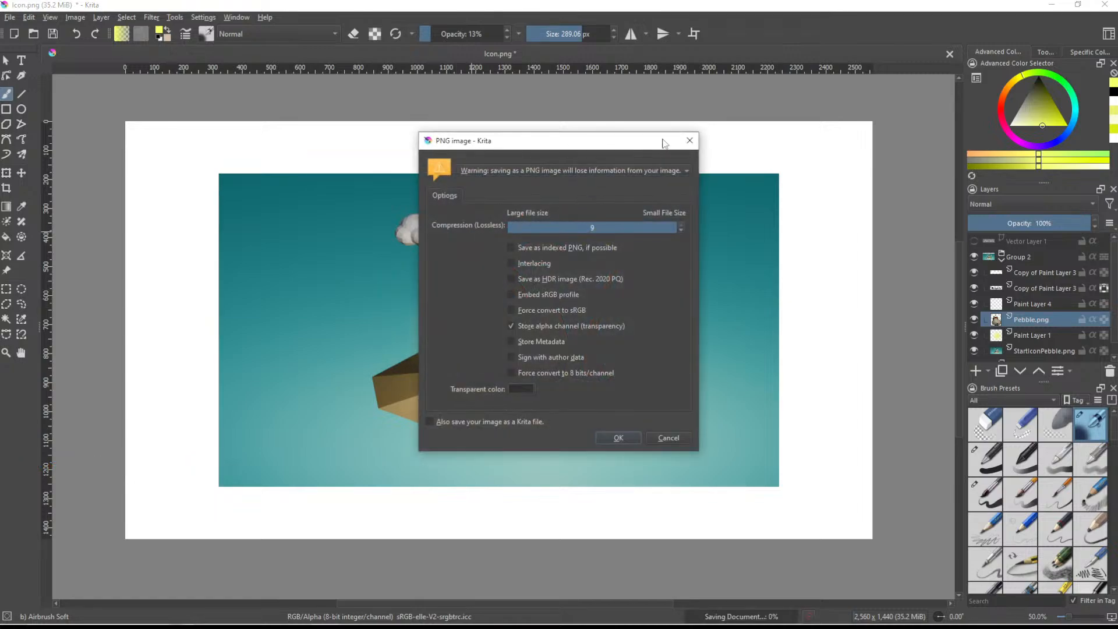
pyautogui.click(687, 141)
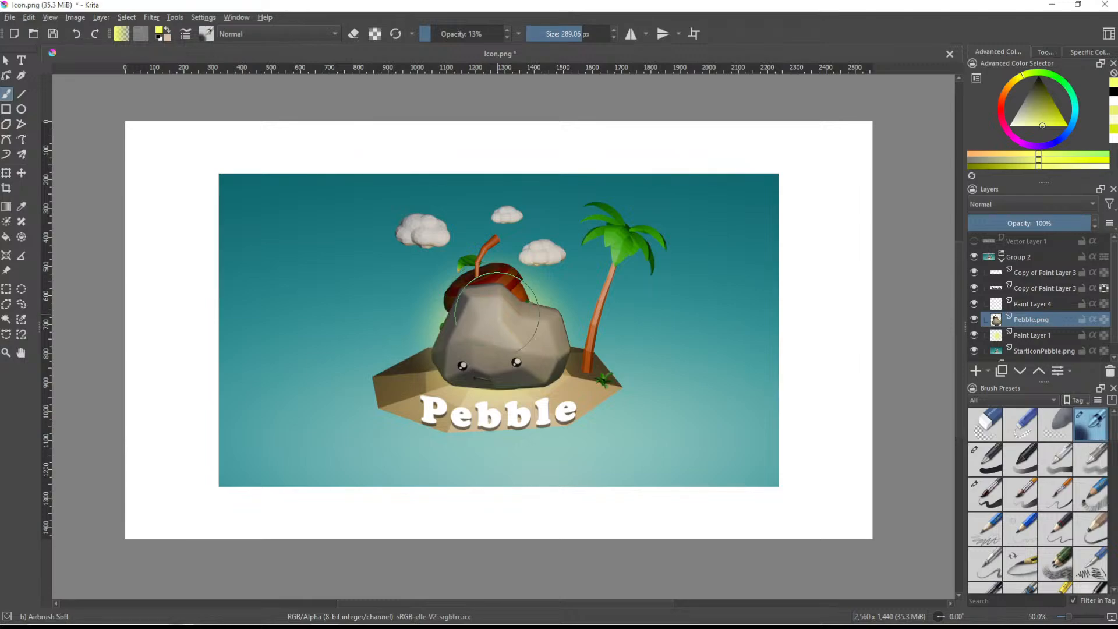
pyautogui.hotkey('ctrl', 'shift', 's')
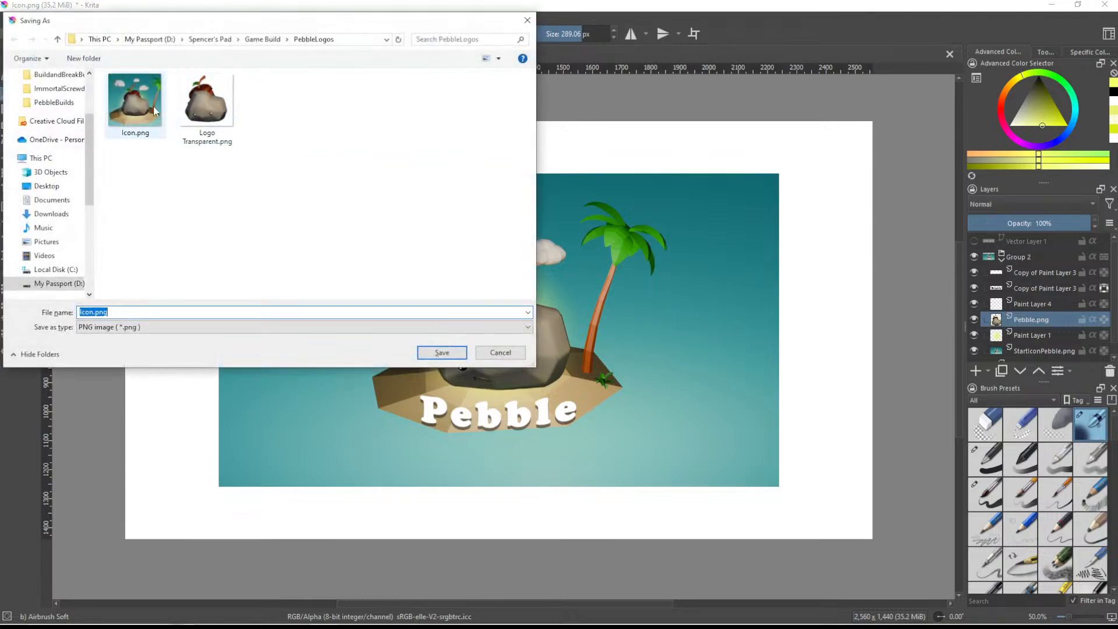
pyautogui.click(170, 329)
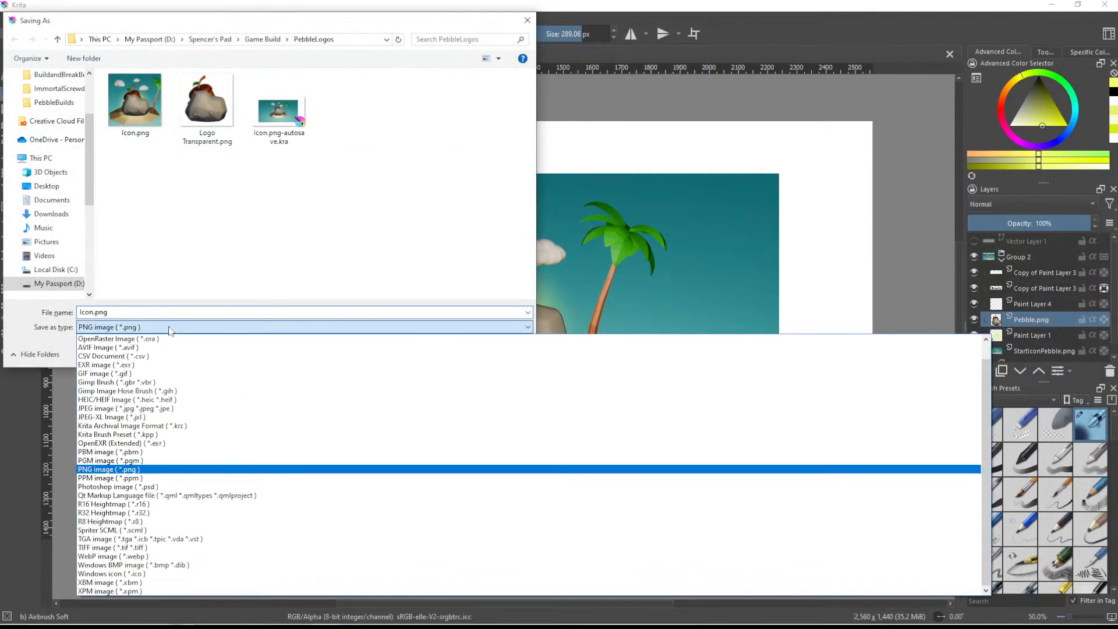
pyautogui.press('Up')
pyautogui.press('Up')
pyautogui.press('Up')
pyautogui.press('Up')
pyautogui.press('Up')
pyautogui.press('Up')
pyautogui.press('Up')
pyautogui.press('Up')
pyautogui.press('Up')
pyautogui.press('Up')
pyautogui.press('Up')
pyautogui.press('Up')
pyautogui.press('Up')
pyautogui.press('Up')
pyautogui.press('Up')
pyautogui.press('Up')
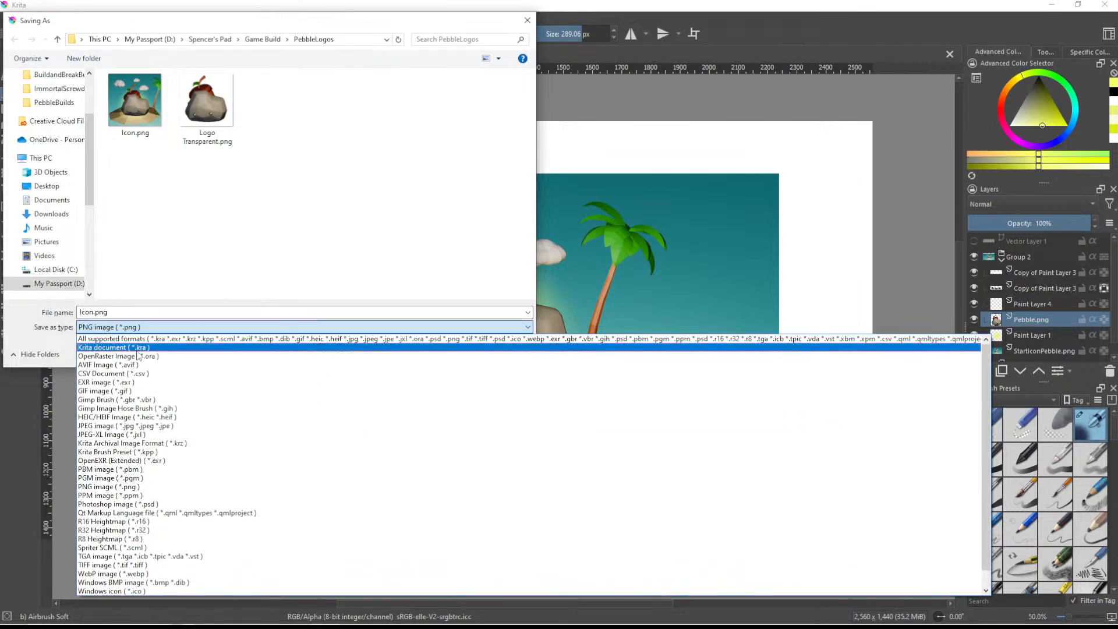
pyautogui.press('Return')
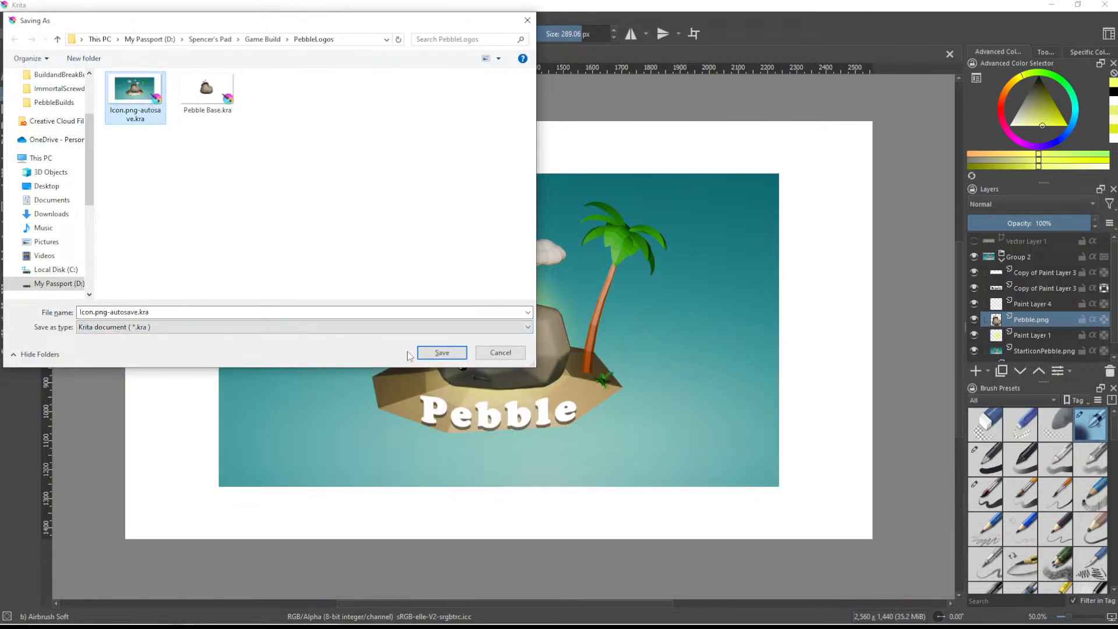
pyautogui.click(206, 92)
pyautogui.click(442, 353)
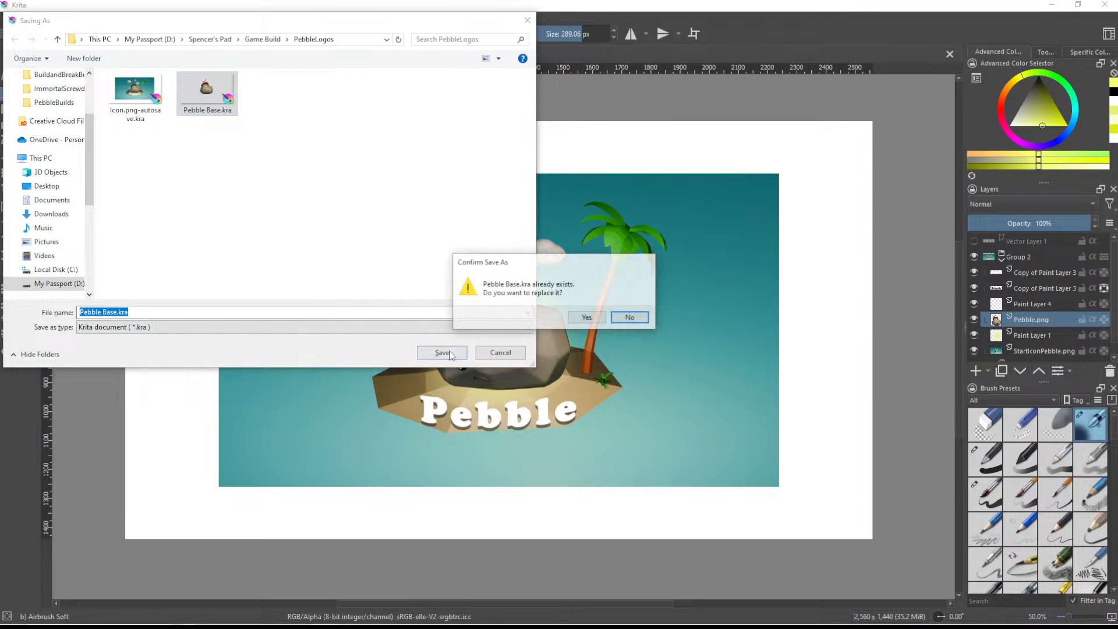
pyautogui.click(587, 317)
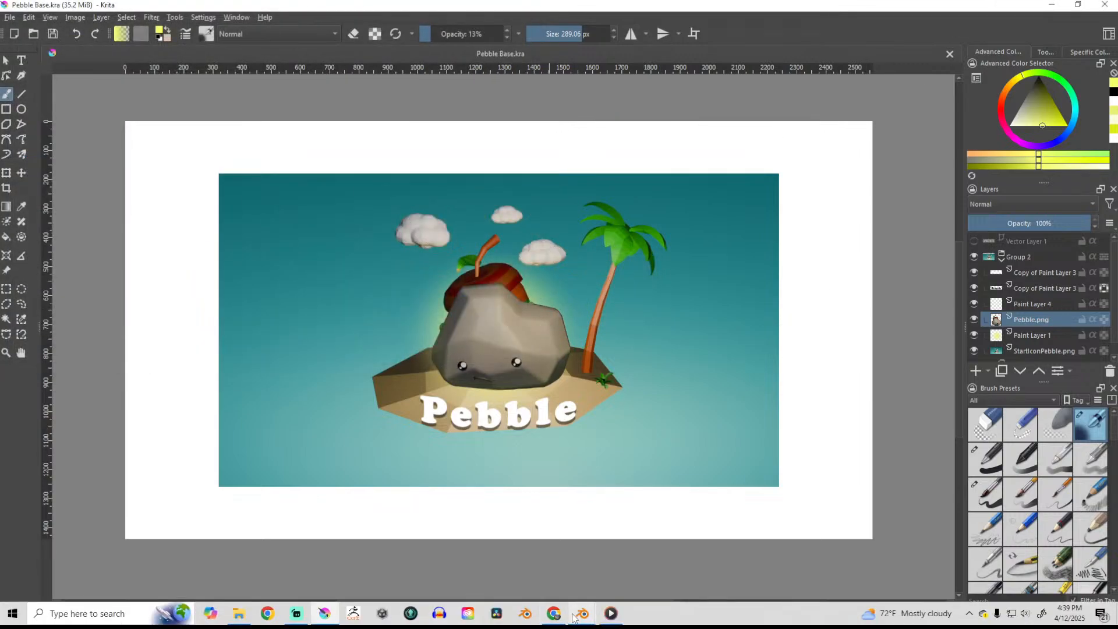
# - Switch to the Blender Icon scene, show the Plane backdrop in viewport and render, and hide Pebble and its AcornBackpack
pyautogui.moveTo(573, 617)
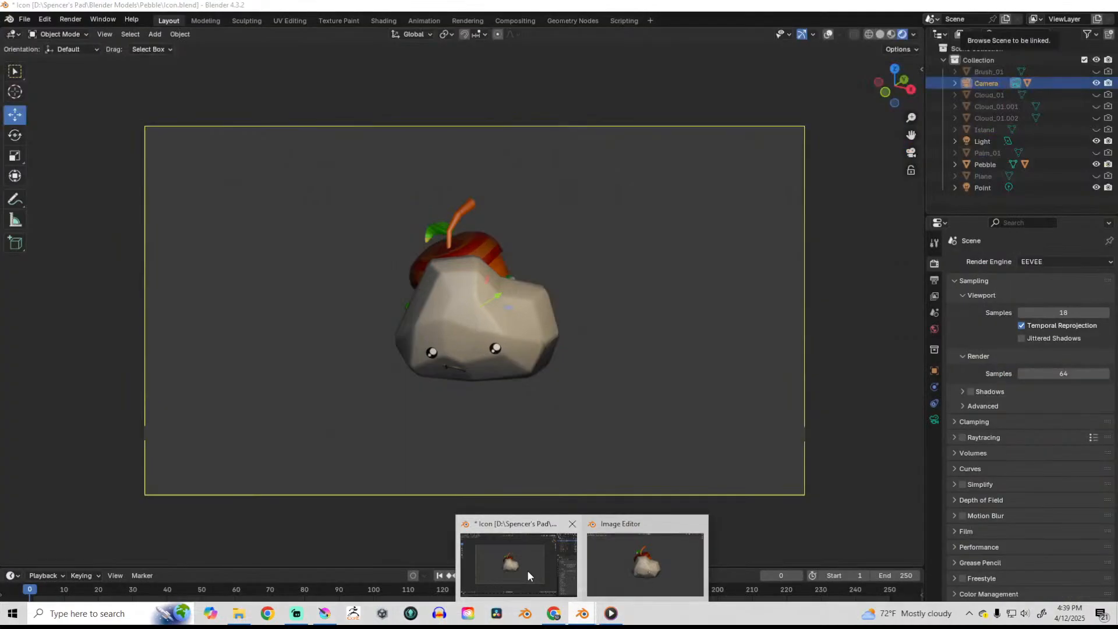
pyautogui.click(528, 573)
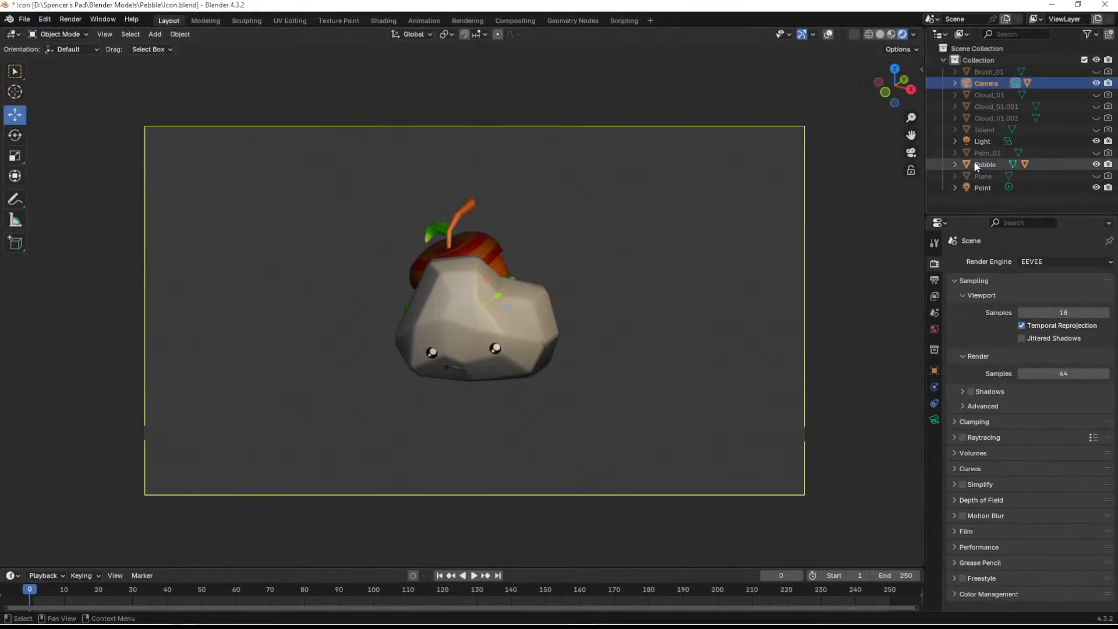
pyautogui.click(1096, 176)
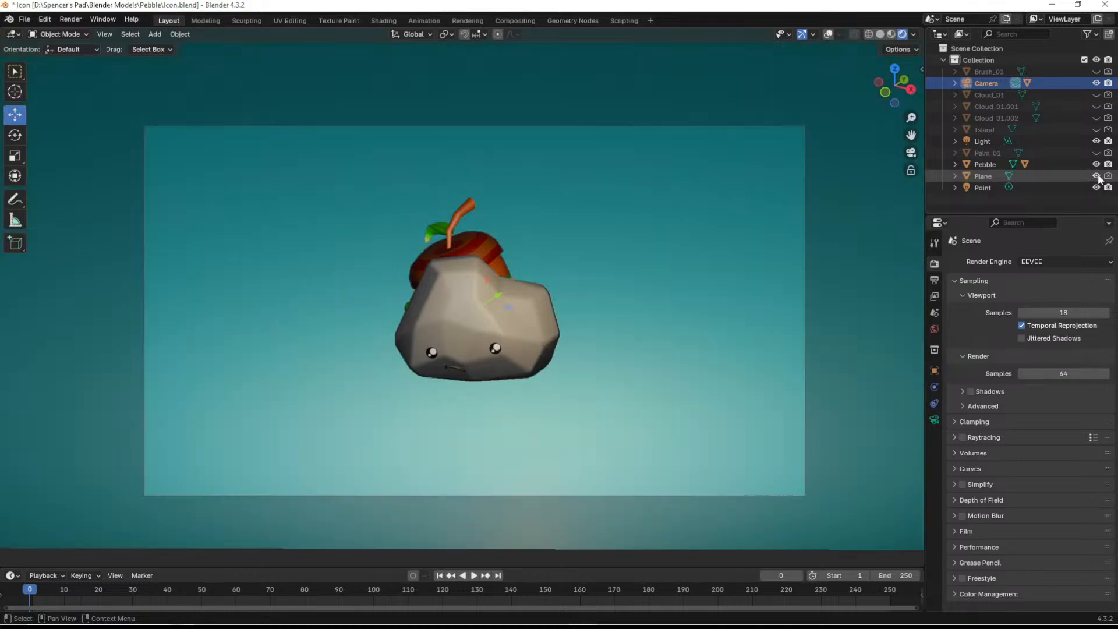
pyautogui.click(1096, 164)
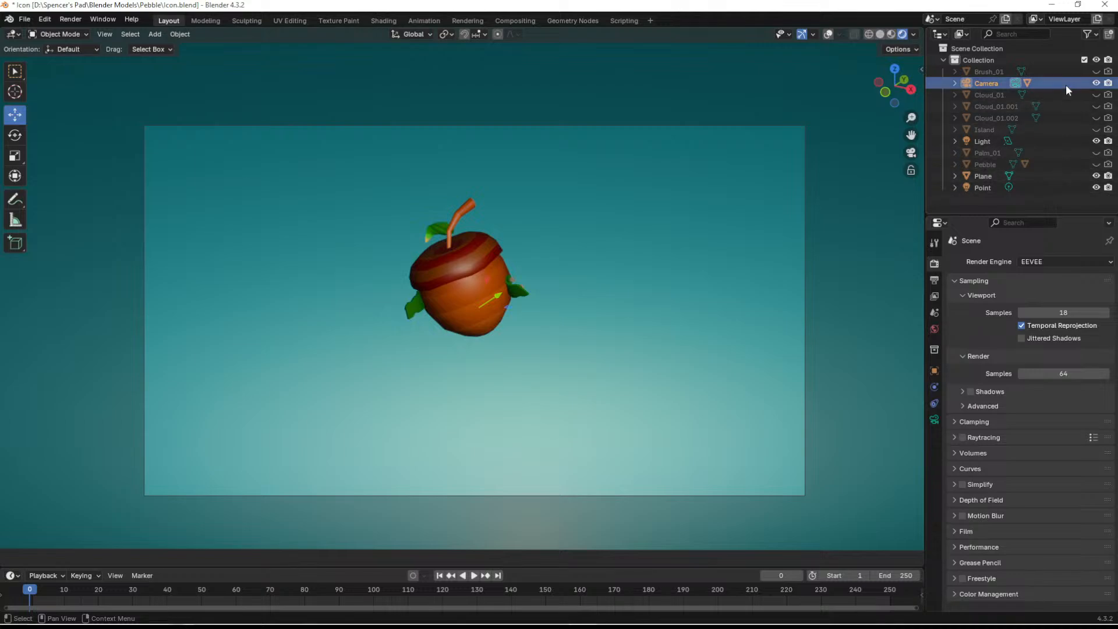
pyautogui.click(954, 165)
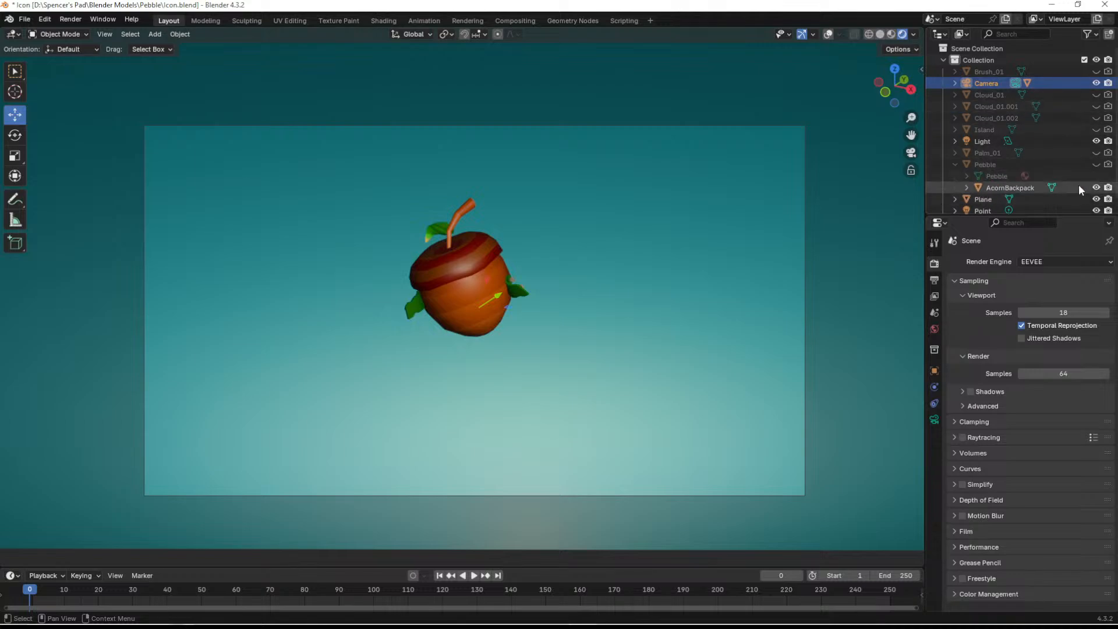
pyautogui.click(1096, 187)
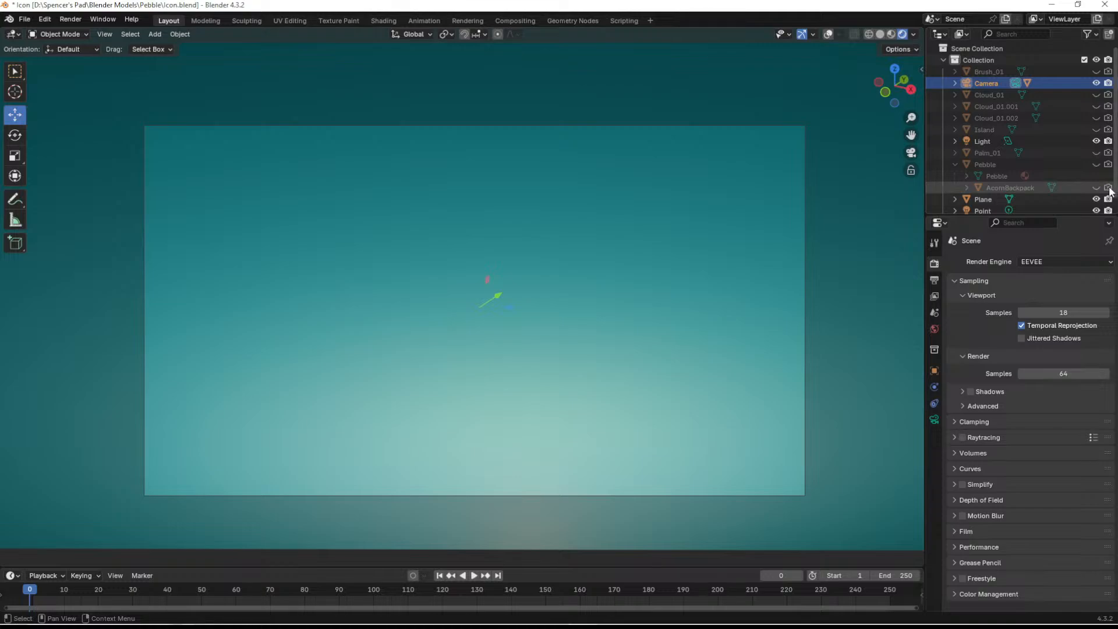
pyautogui.click(955, 165)
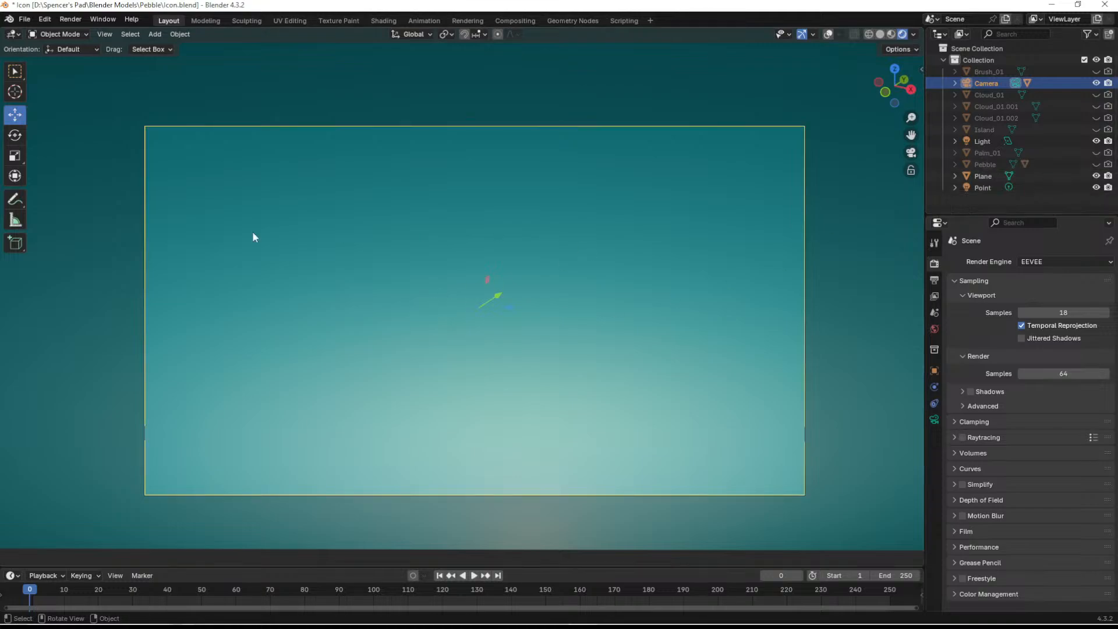
# - Render the ocean backdrop image and save it to the Desktop as Ocean.png
pyautogui.click(68, 19)
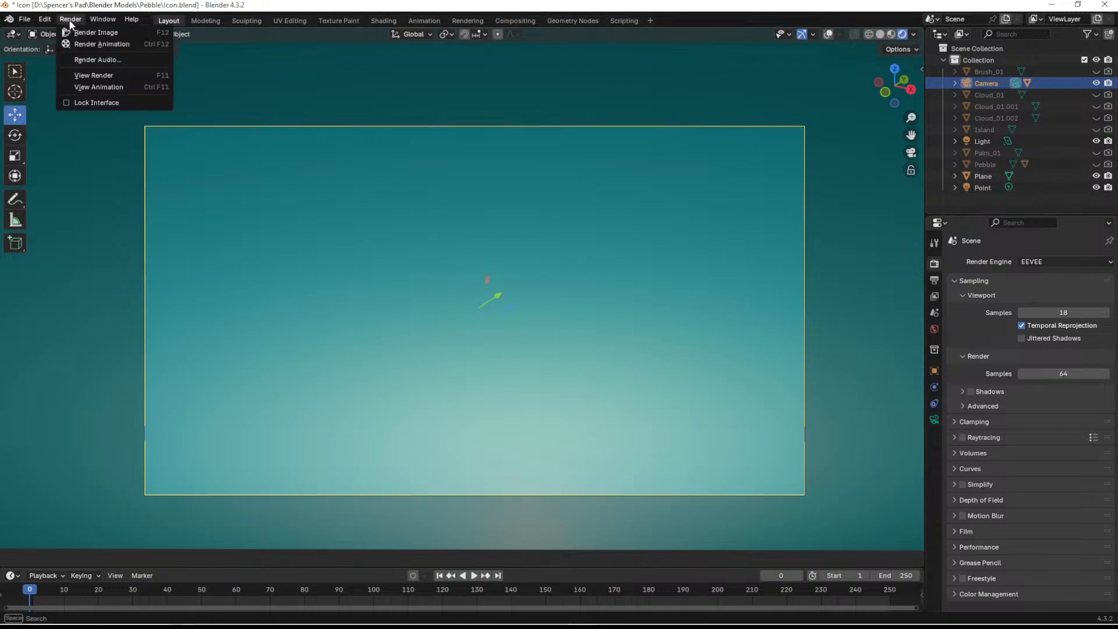
pyautogui.click(105, 32)
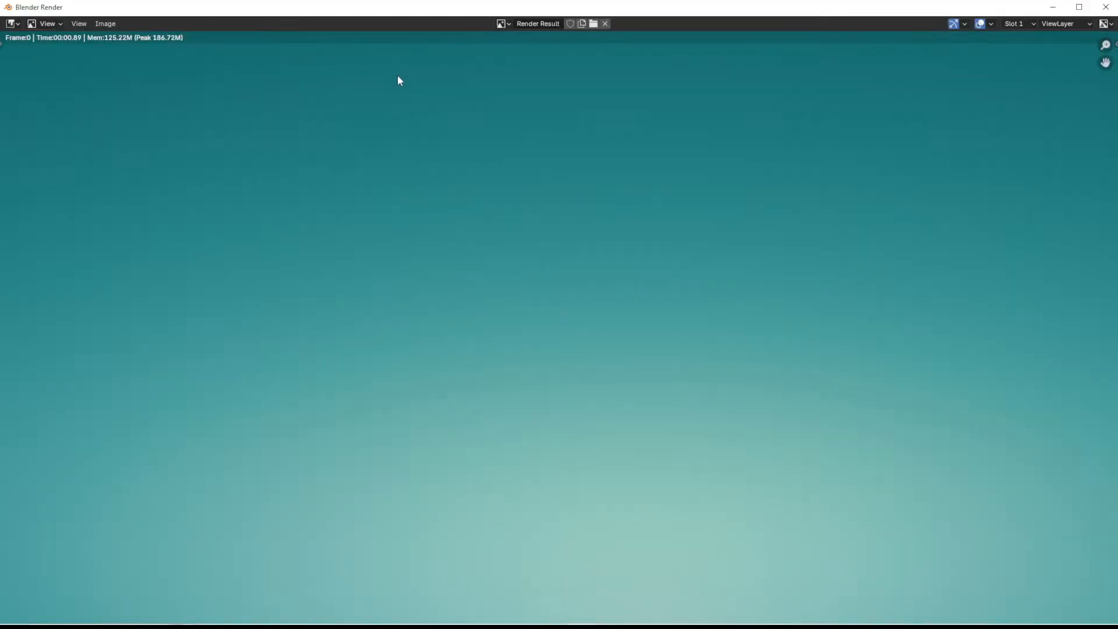
pyautogui.click(93, 23)
pyautogui.click(136, 130)
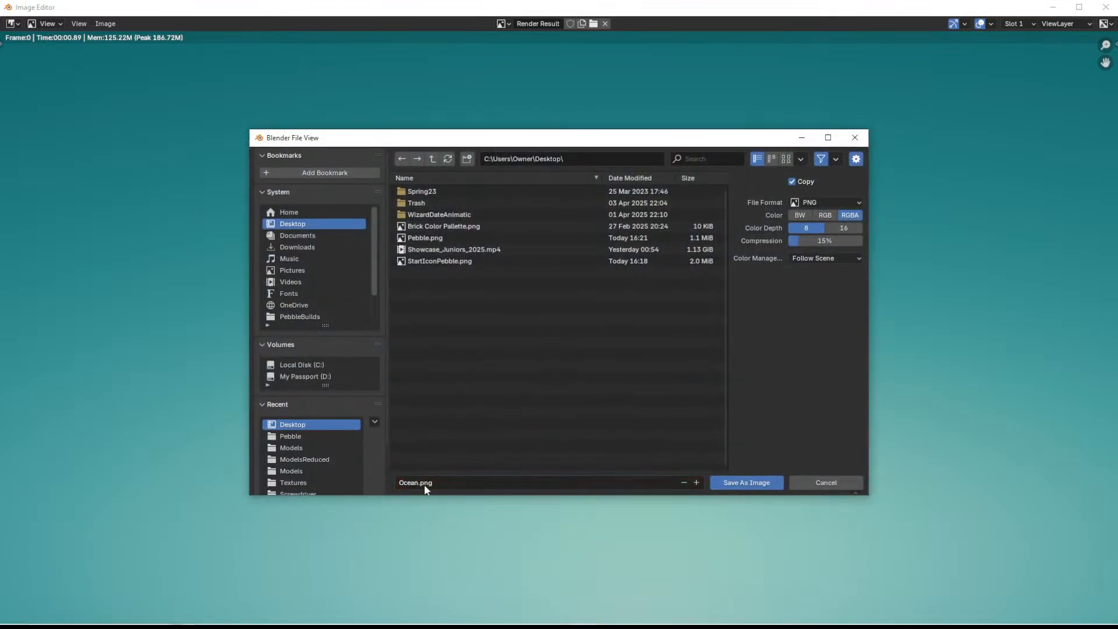
pyautogui.click(756, 482)
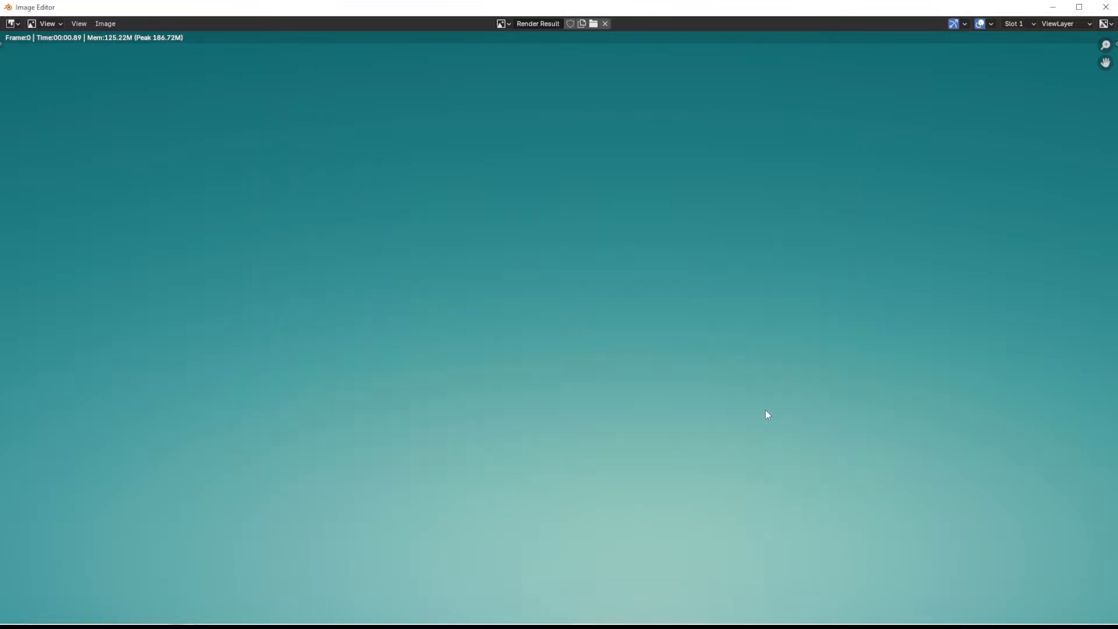
pyautogui.click(1051, 8)
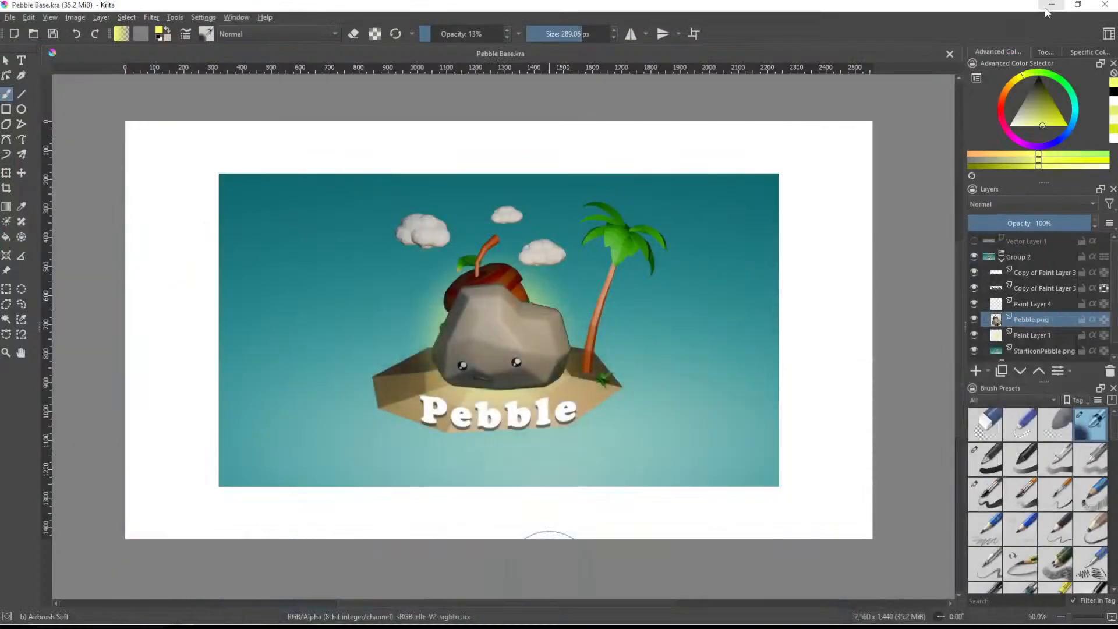
# - Insert Ocean.png into the Krita document as a new layer and place it directly above StartIconPebble.png
pyautogui.moveTo(352, 626)
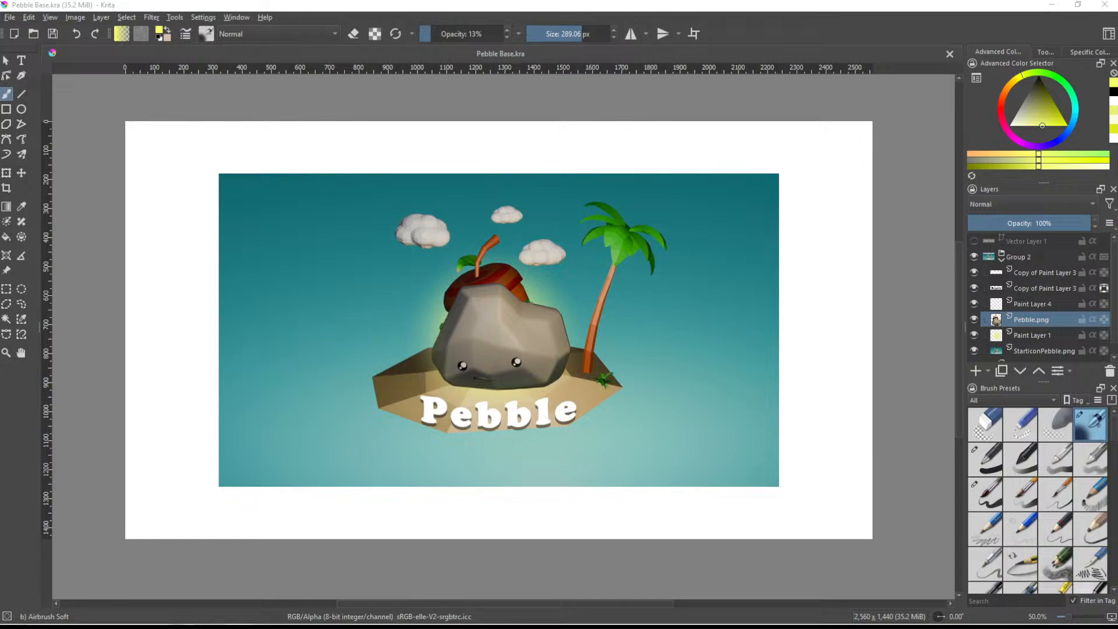
pyautogui.moveTo(265, 345); pyautogui.dragTo(526, 365)
pyautogui.click(562, 374)
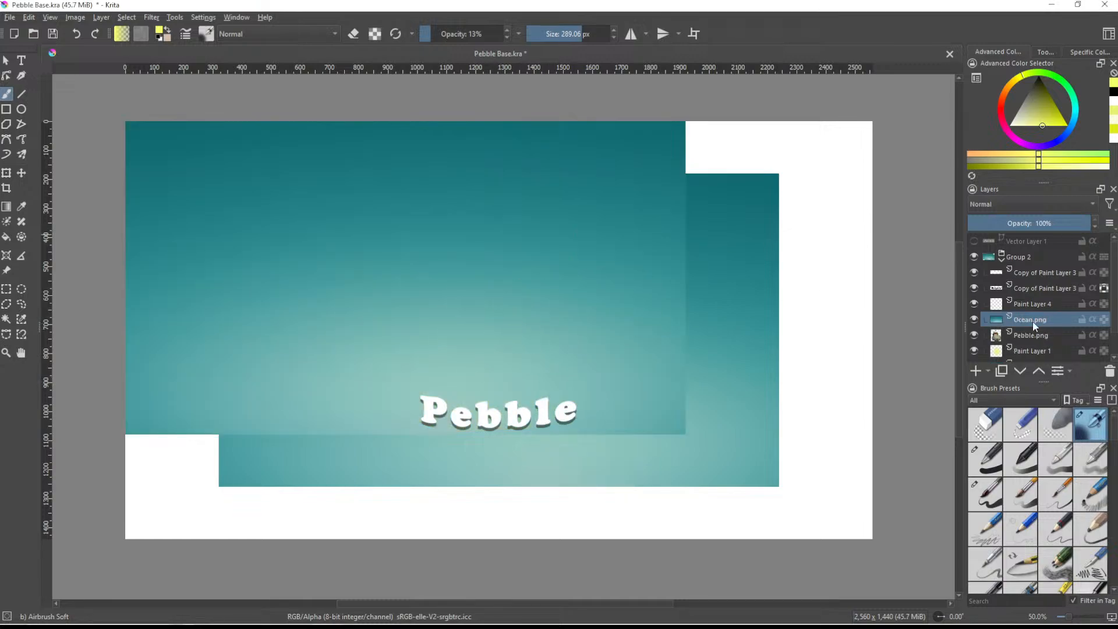
pyautogui.moveTo(1026, 320)
pyautogui.mouseDown()
pyautogui.moveTo(1032, 289)
pyautogui.moveTo(1029, 328)
pyautogui.mouseUp()
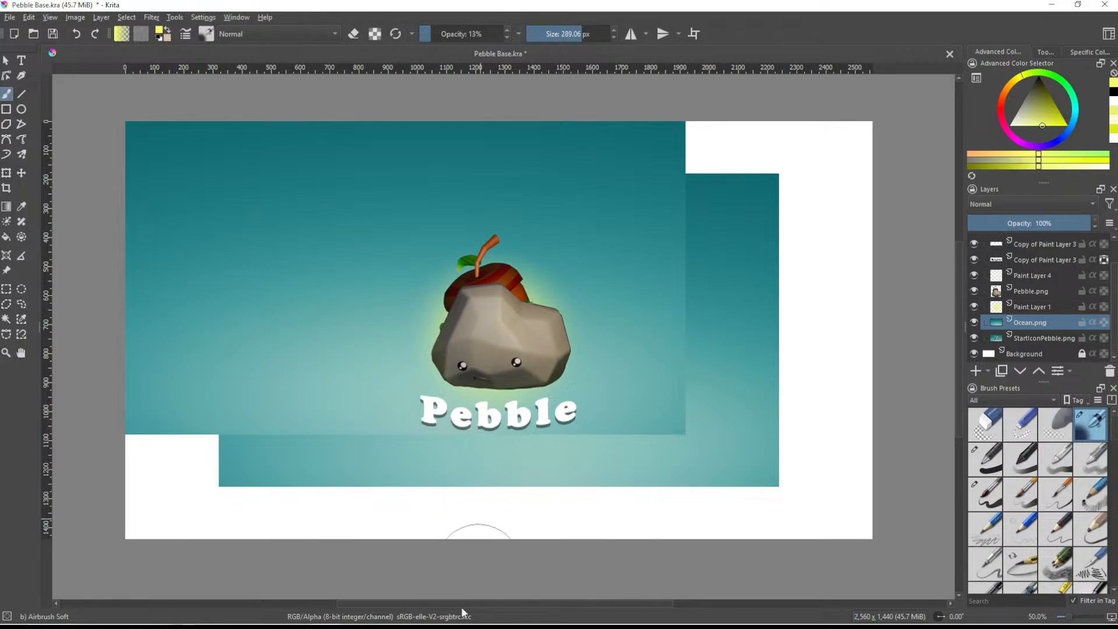
# - Switch to the Blender scene, hide Plane, and show Palm_01, Island and Brush_01 in viewport and render
pyautogui.moveTo(394, 621)
pyautogui.moveTo(585, 620)
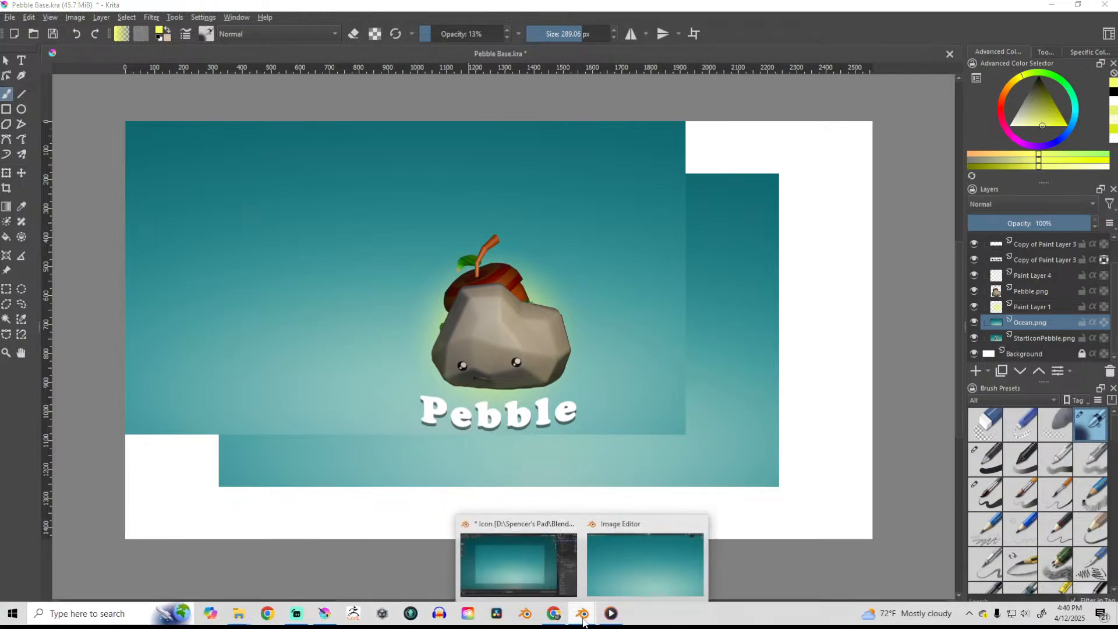
pyautogui.click(522, 562)
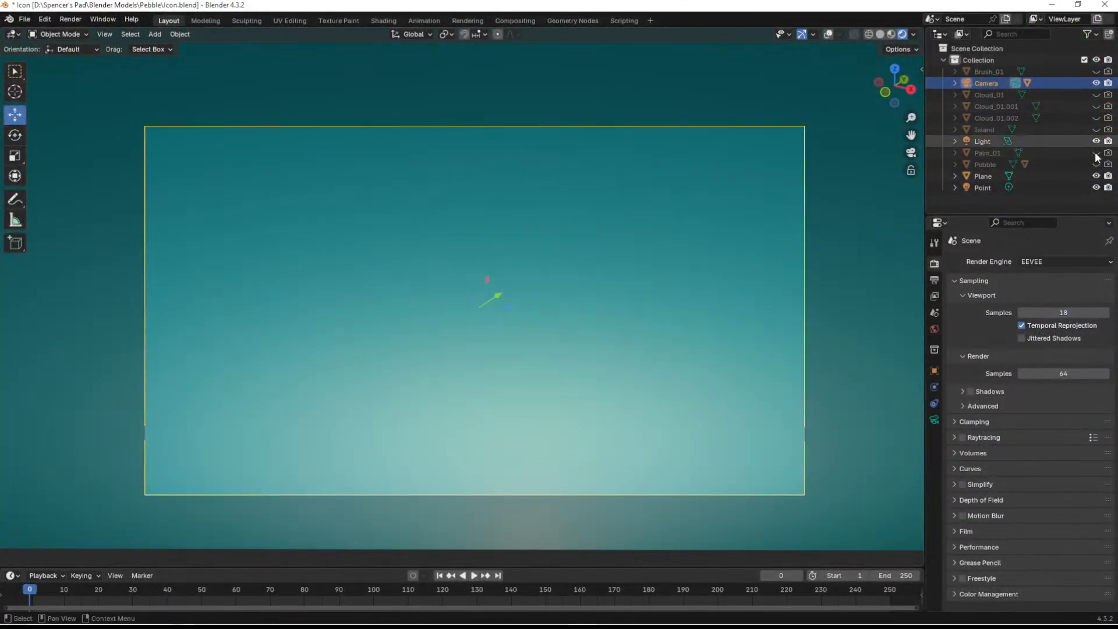
pyautogui.click(1096, 176)
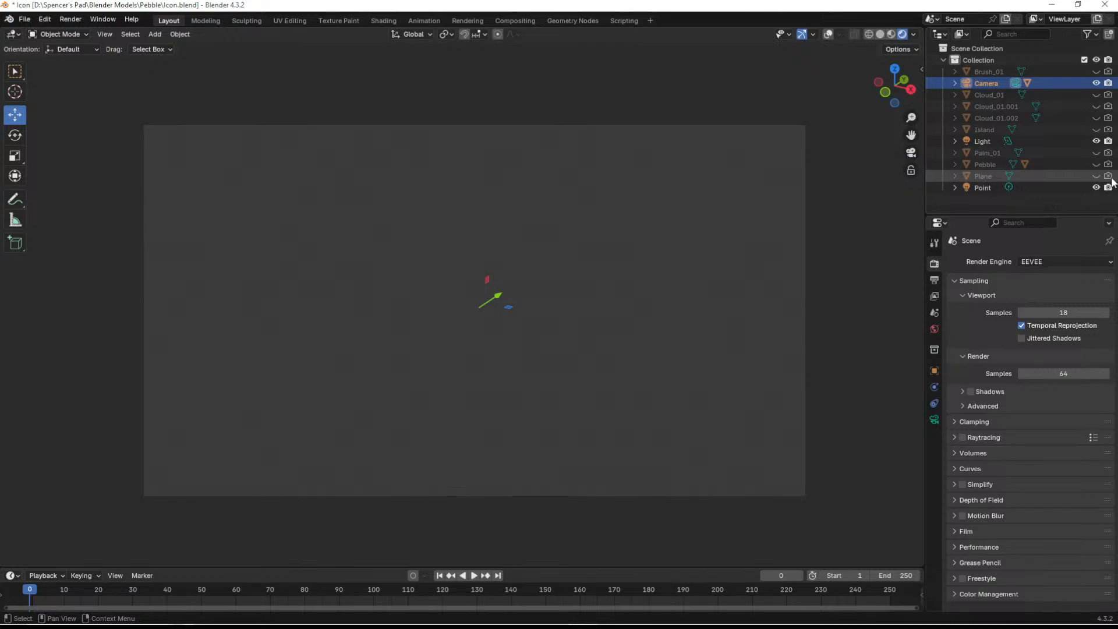
pyautogui.click(1096, 152)
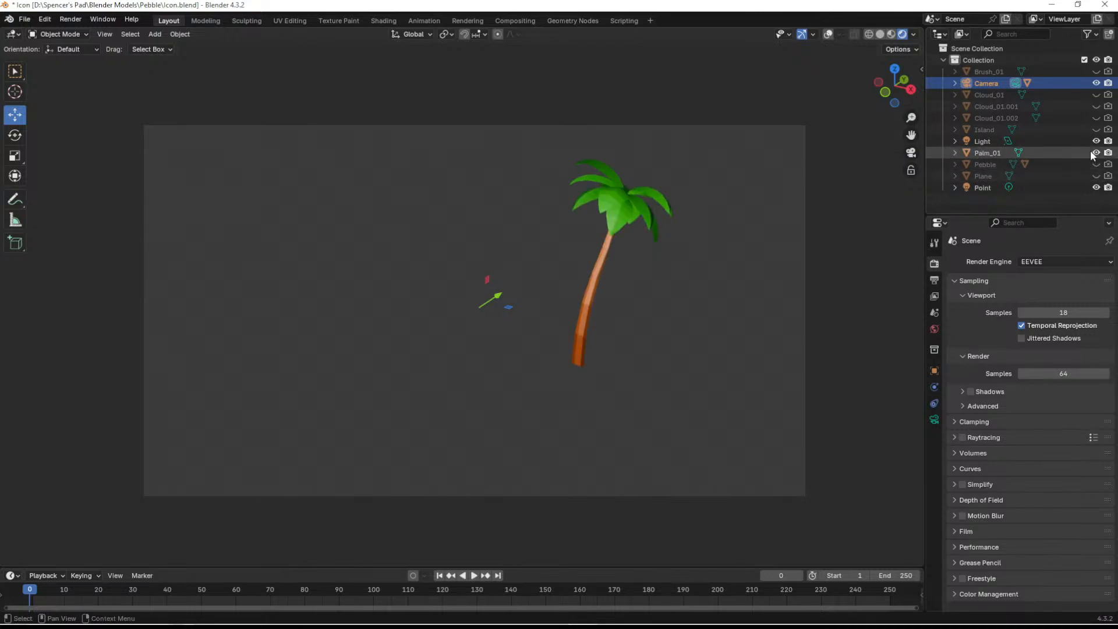
pyautogui.click(1096, 129)
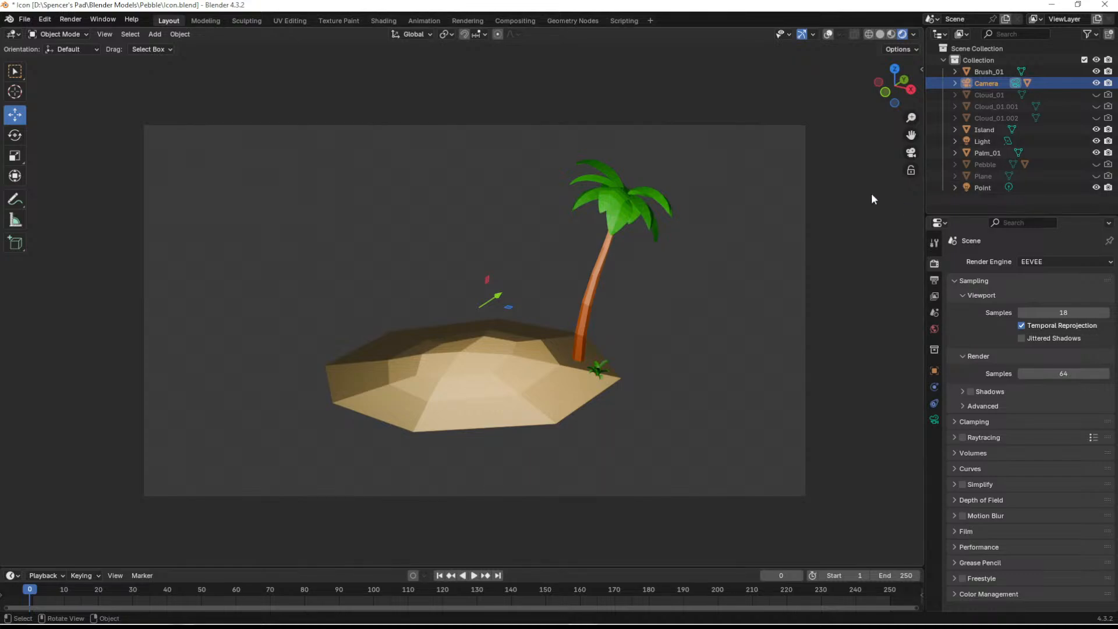
# - Render the island with its palm tree and save the image to the Desktop as Island.png
pyautogui.click(71, 20)
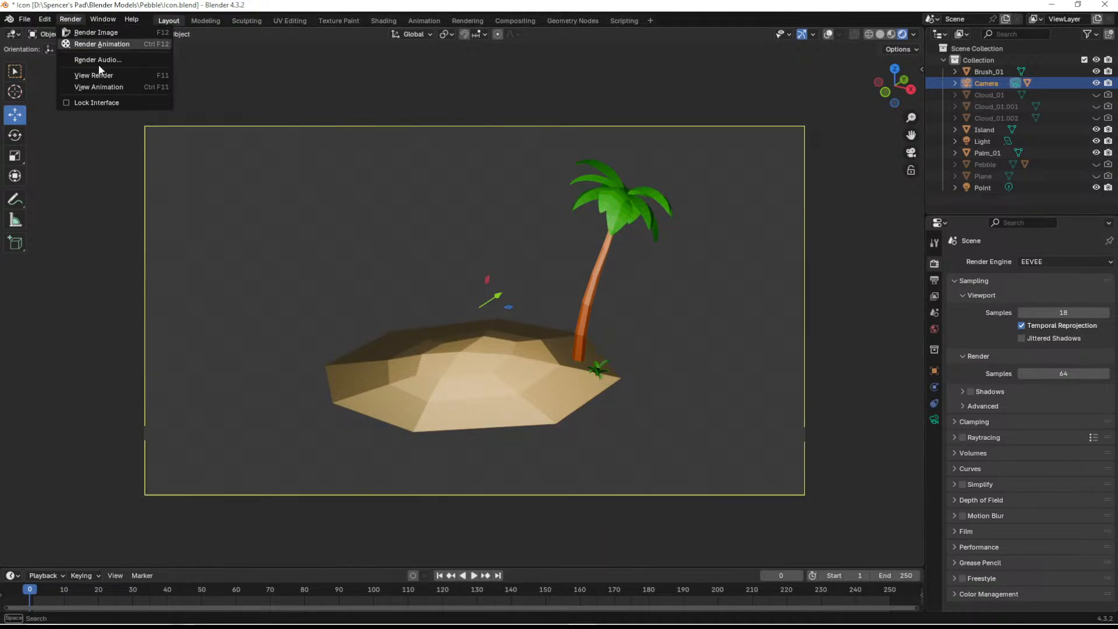
pyautogui.click(96, 33)
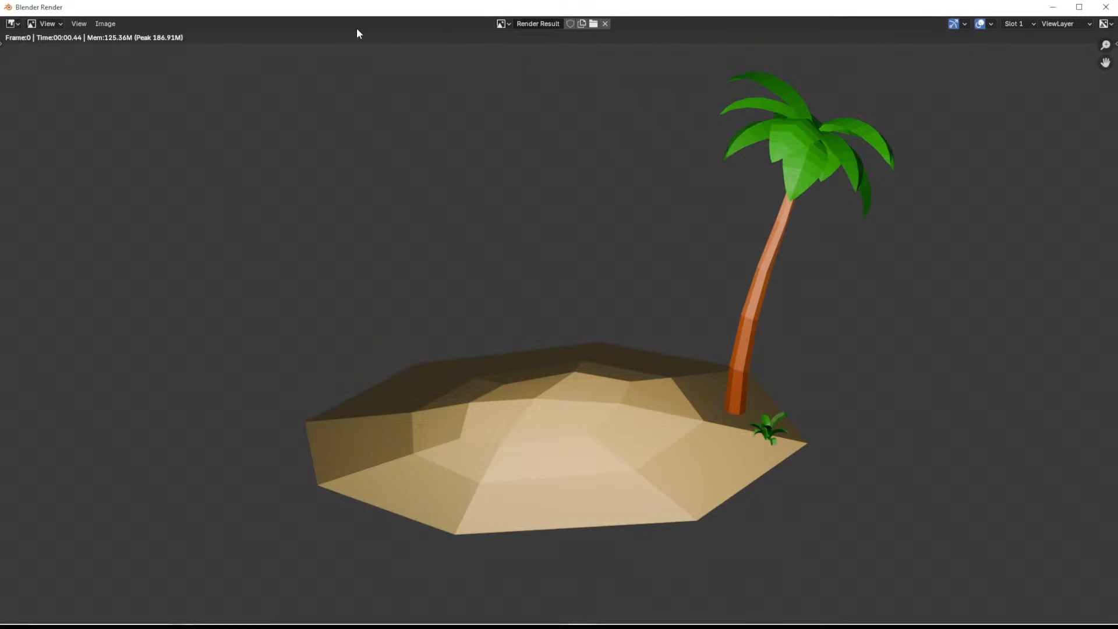
pyautogui.click(105, 23)
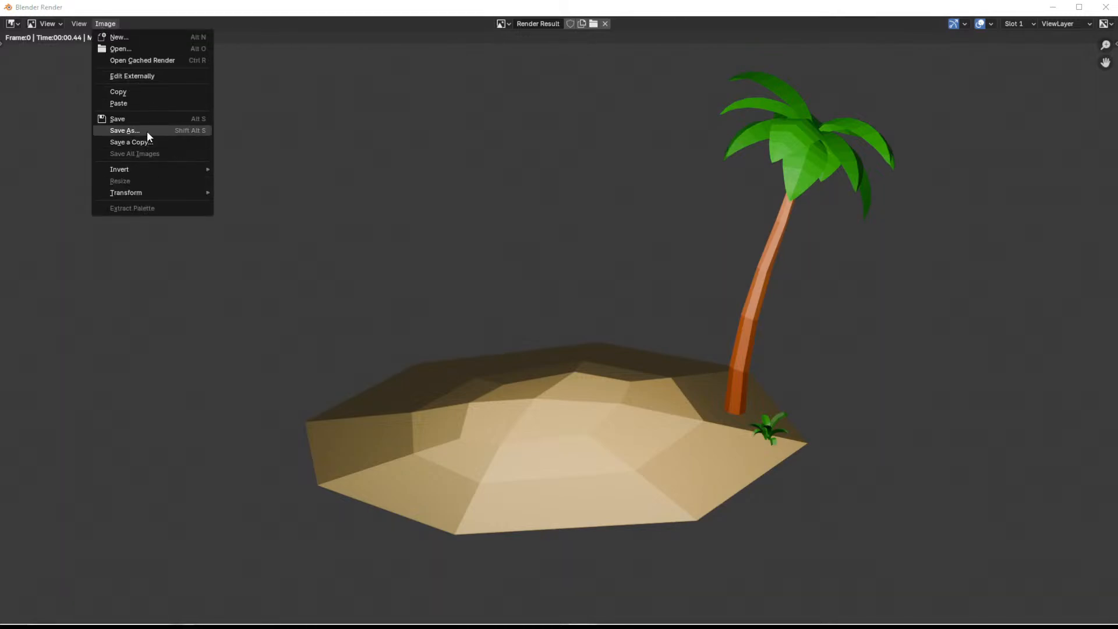
pyautogui.click(146, 131)
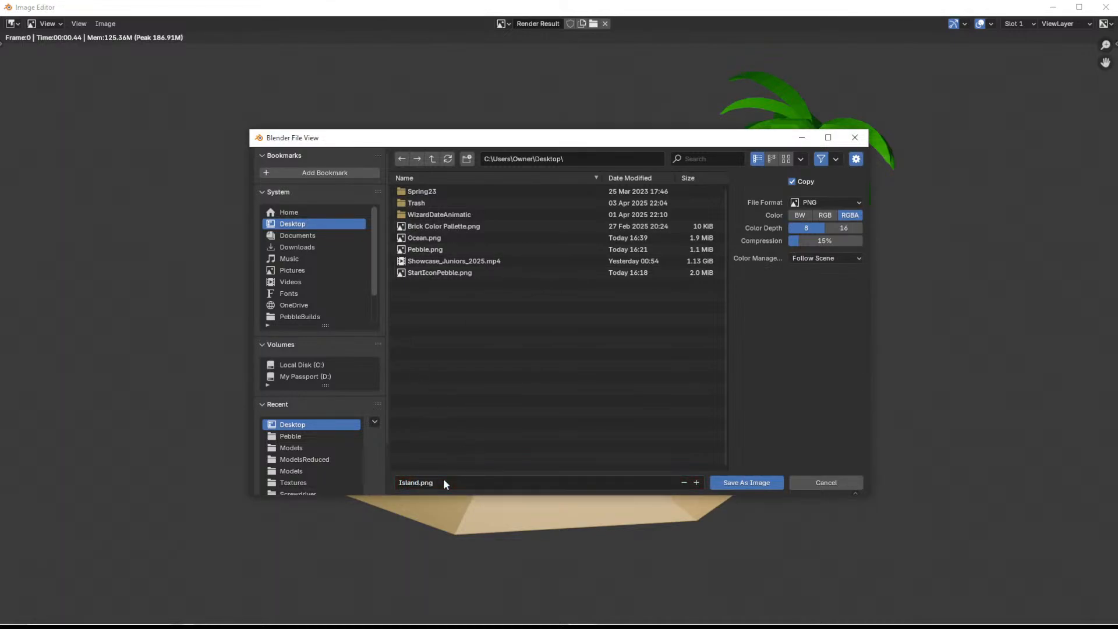
pyautogui.click(736, 482)
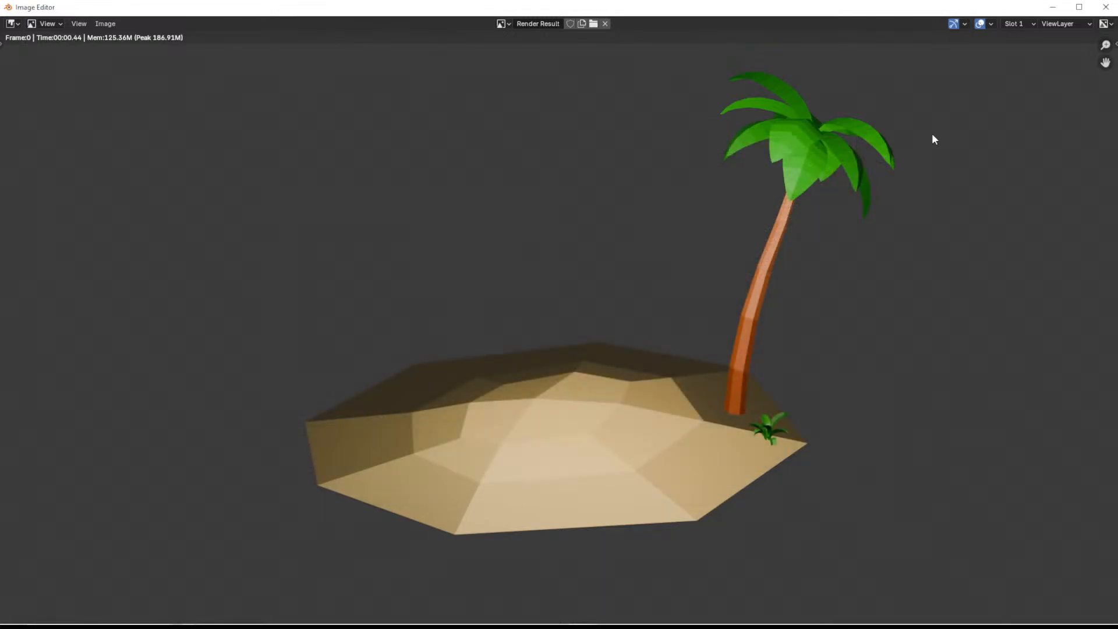
pyautogui.click(1058, 8)
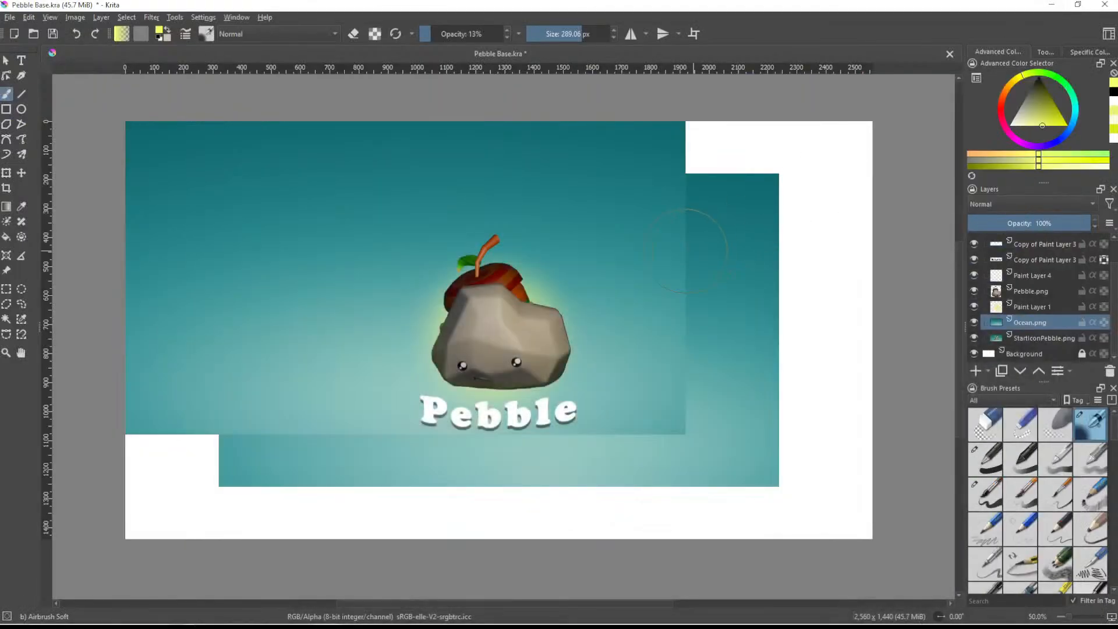
# - Insert Island.png into the Krita document as a layer above Ocean.png and hide the layers above it, keeping Island.png visible
pyautogui.moveTo(114, 626); pyautogui.dragTo(471, 358)
pyautogui.click(506, 365)
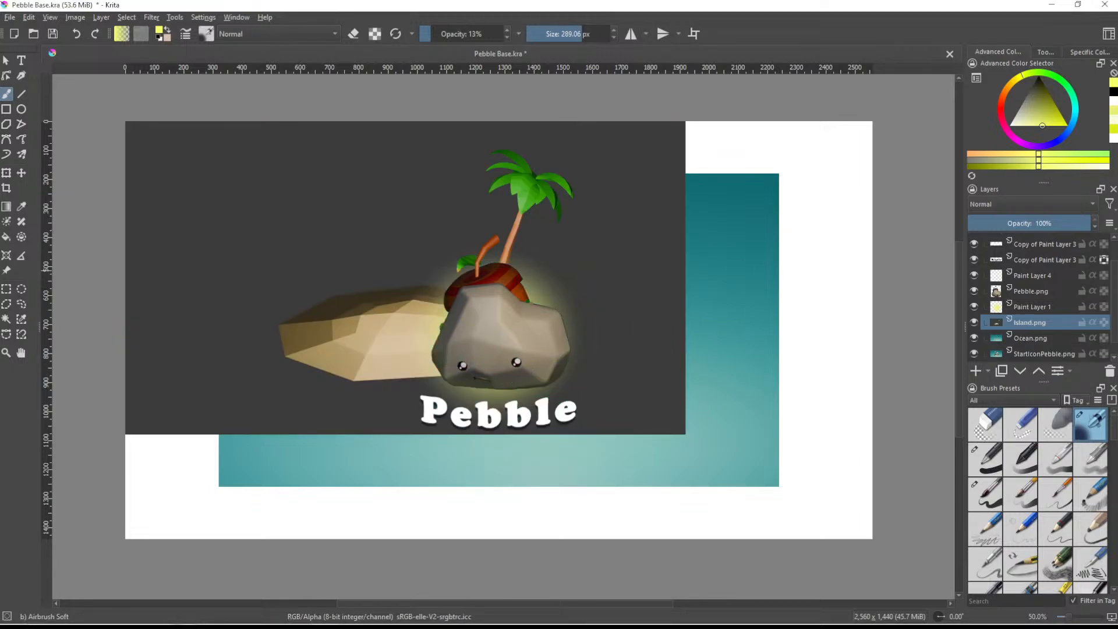
pyautogui.moveTo(975, 307)
pyautogui.mouseDown()
pyautogui.moveTo(970, 245)
pyautogui.moveTo(999, 328)
pyautogui.mouseUp()
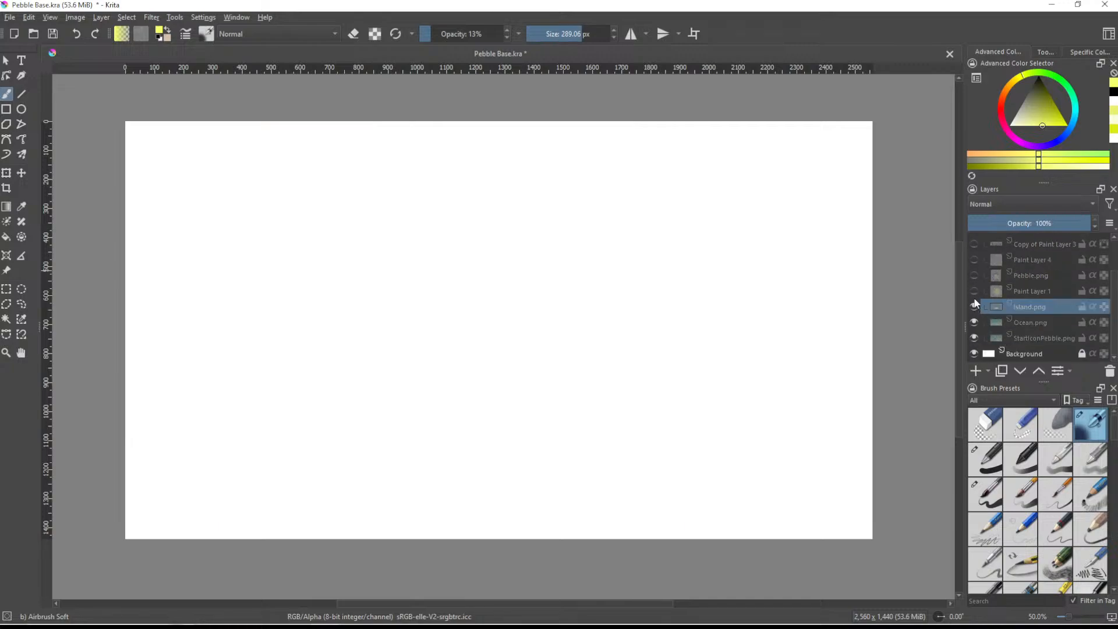
pyautogui.click(974, 307)
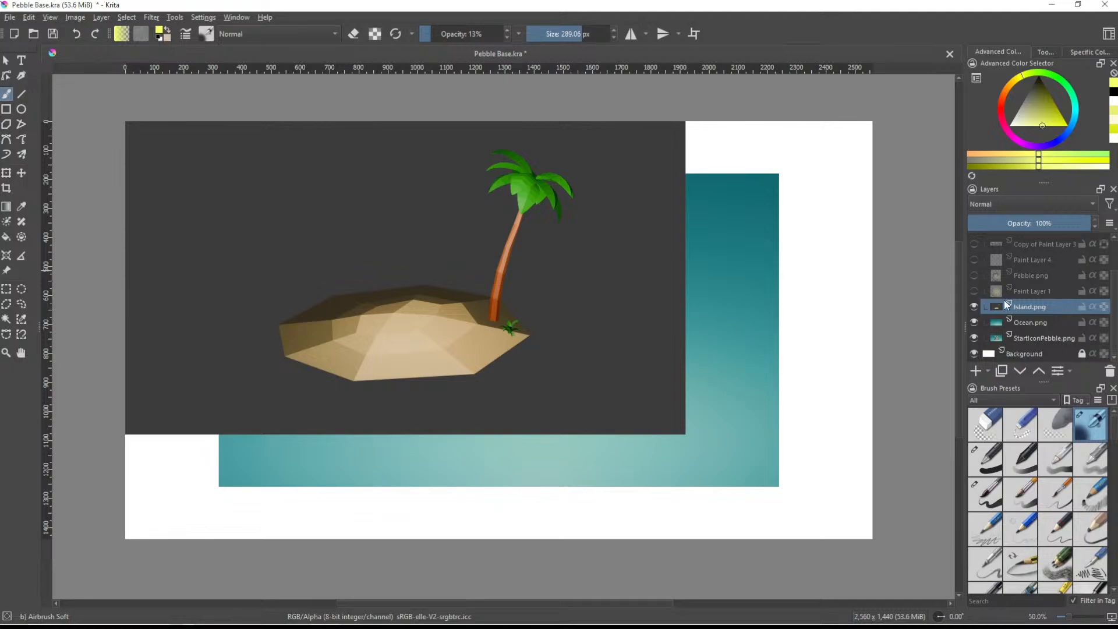
# - Select the dark gray background of the Island.png layer with the Similar Color Selection tool
pyautogui.click(21, 318)
pyautogui.click(230, 288)
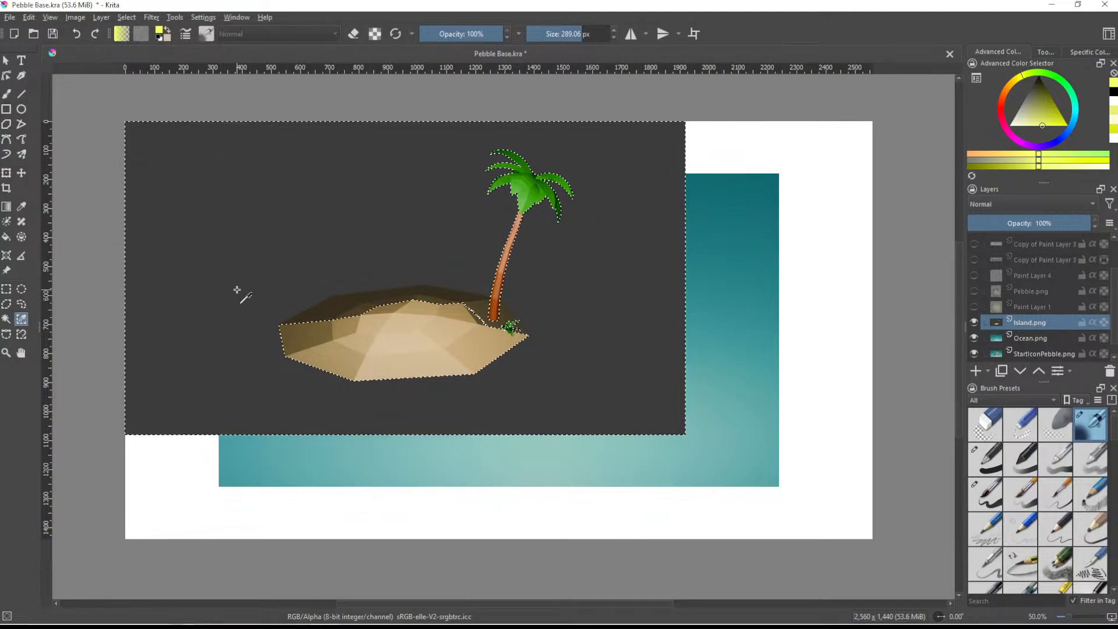
pyautogui.scroll(2, 266, 298)
pyautogui.scroll(-2, 384, 333)
# - Try similar-color selections sampled from the island's shaded rear slope and its light sand
pyautogui.click(394, 332)
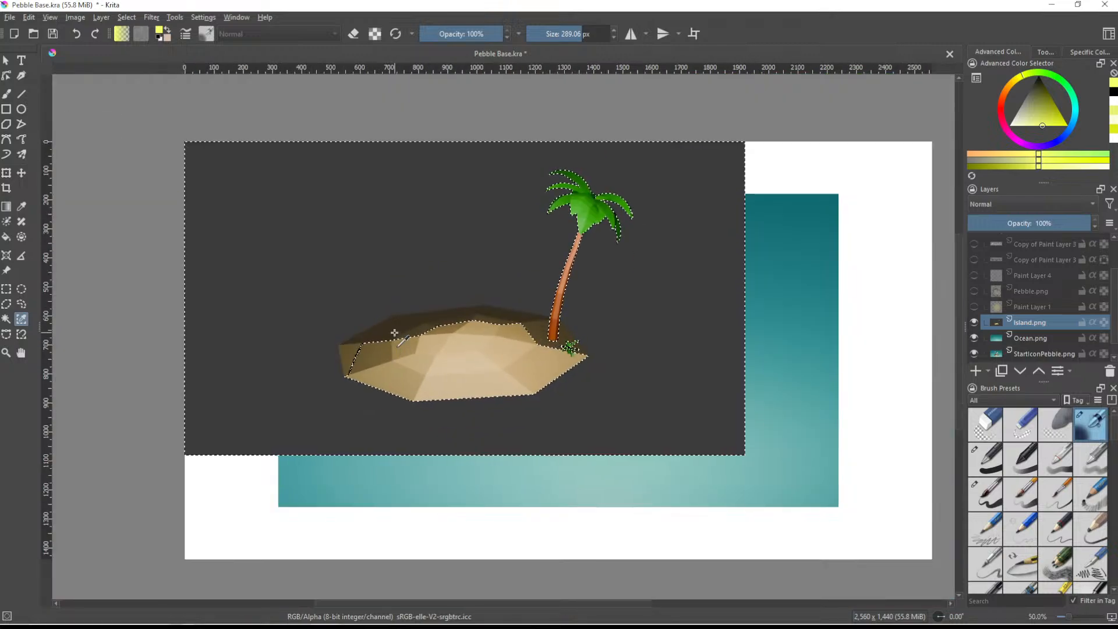
pyautogui.click(449, 353)
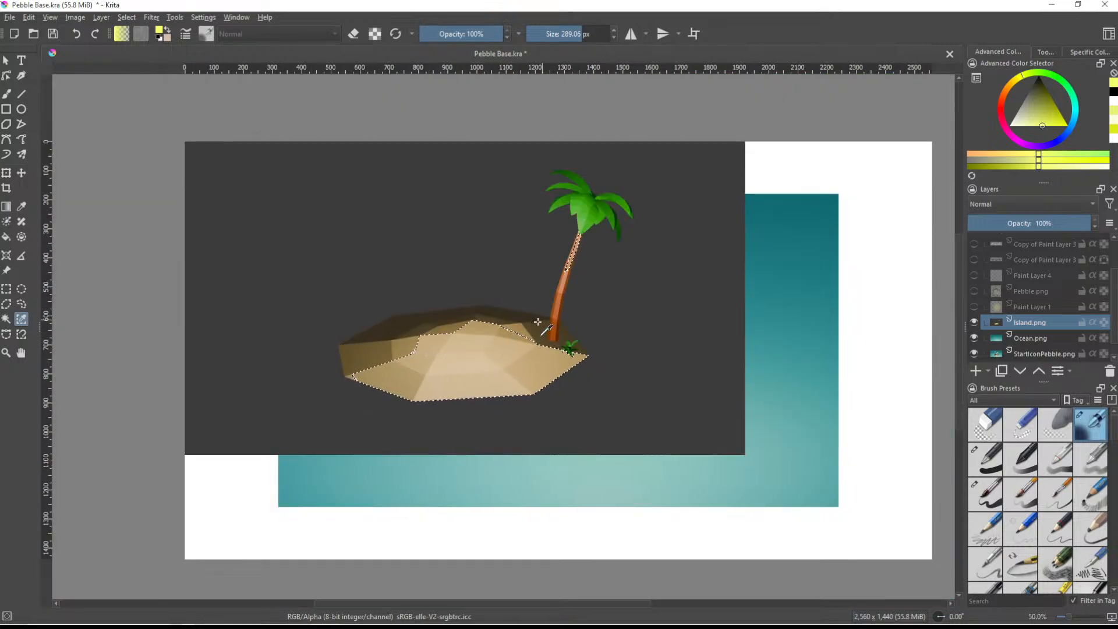
pyautogui.scroll(1, 523, 321)
pyautogui.click(381, 325)
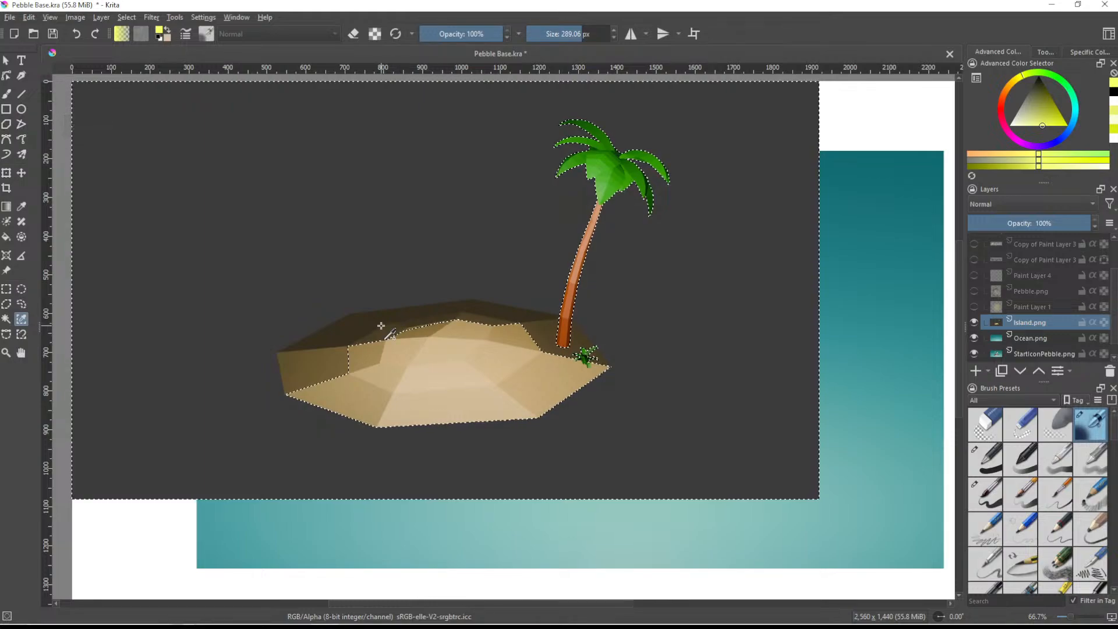
pyautogui.click(440, 360)
pyautogui.scroll(-1, 440, 359)
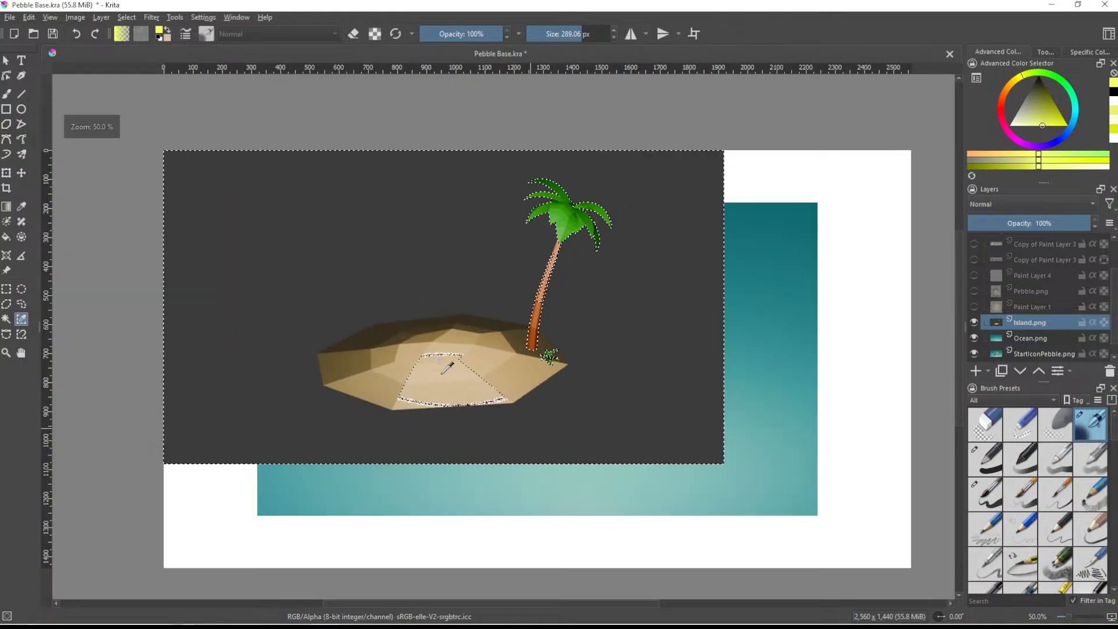
pyautogui.scroll(-1, 446, 368)
# - Reselect the dark gray area around the island and palm tree by similar color
pyautogui.click(406, 269)
pyautogui.scroll(1, 406, 270)
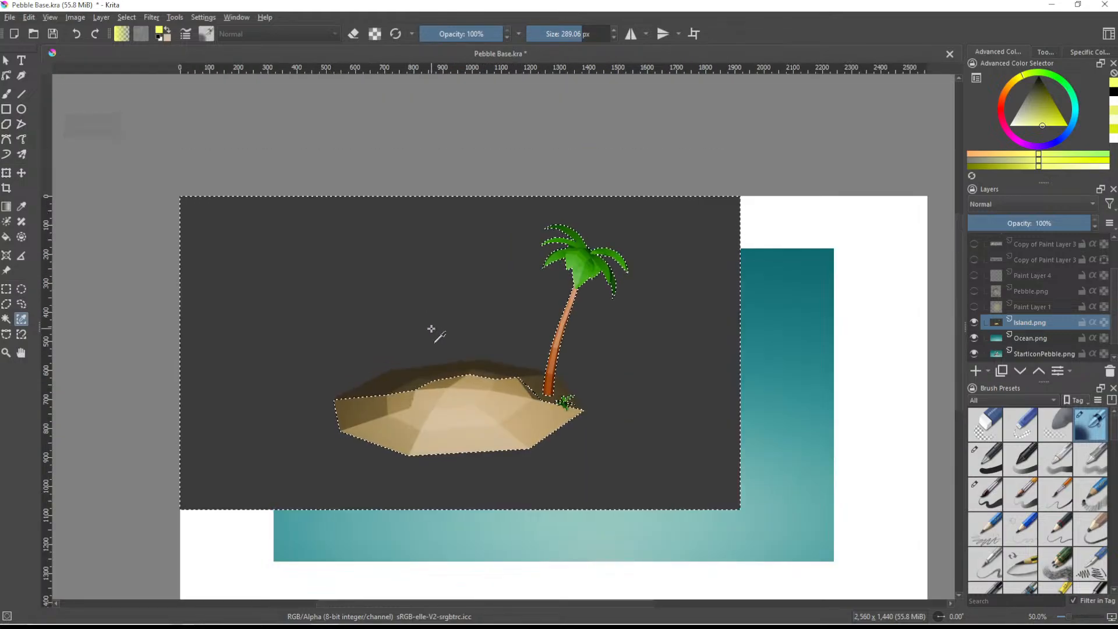
pyautogui.scroll(1, 438, 336)
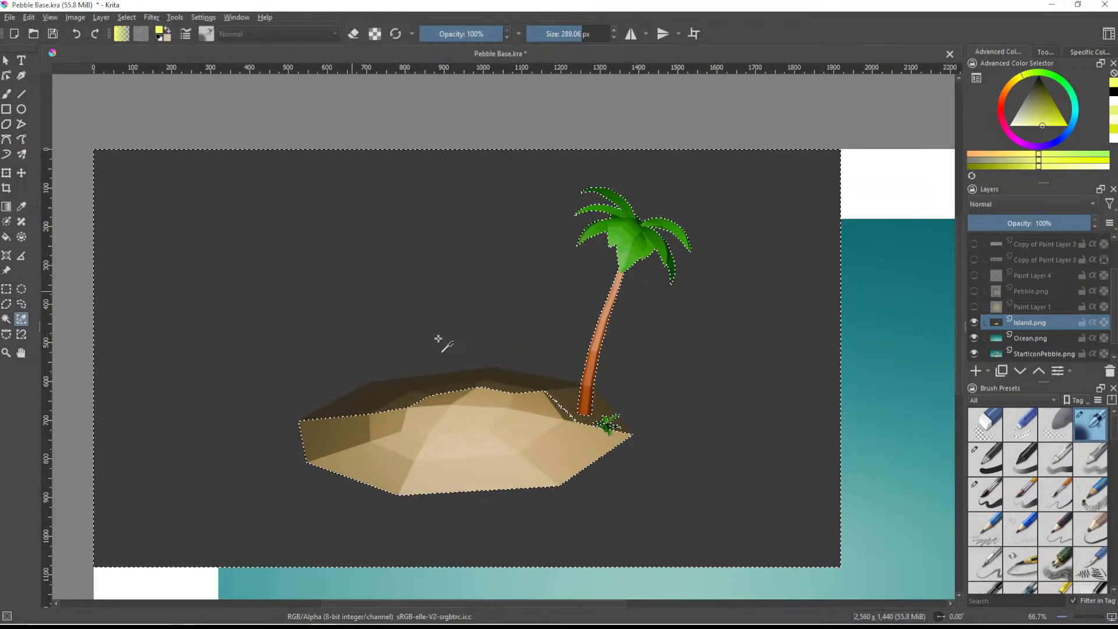
# - Subtract the left and middle parts of the island's shaded rear slope from the background selection with the Freehand Selection tool
pyautogui.click(19, 304)
pyautogui.scroll(5, 439, 475)
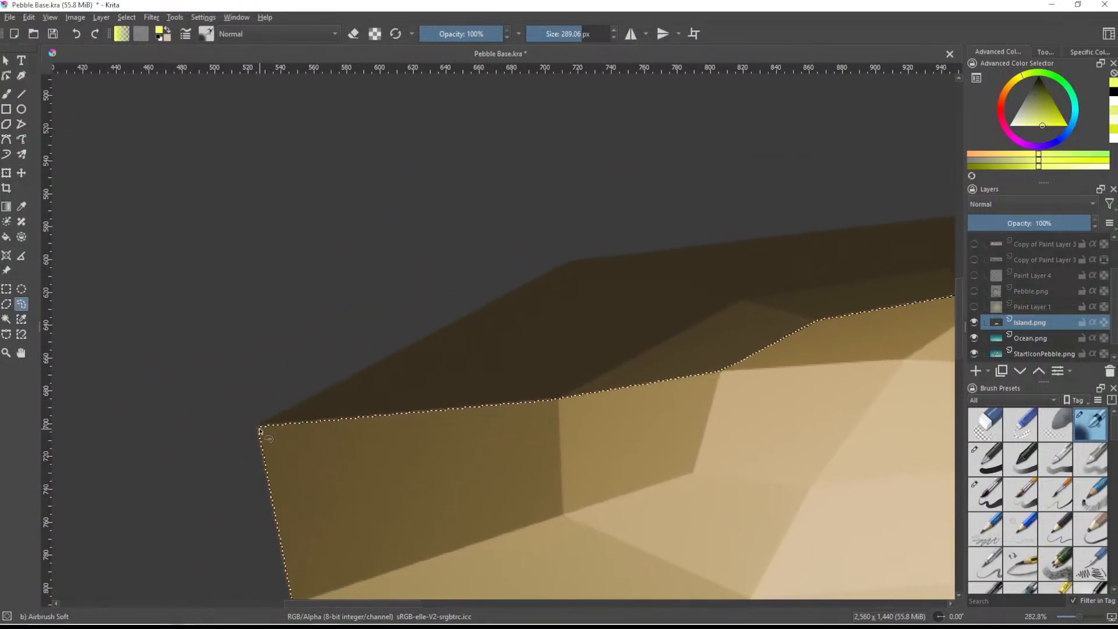
pyautogui.moveTo(260, 430)
pyautogui.mouseDown()
pyautogui.moveTo(725, 427)
pyautogui.moveTo(614, 287)
pyautogui.moveTo(571, 265)
pyautogui.mouseUp()
pyautogui.moveTo(610, 302)
pyautogui.mouseDown(button='middle')
pyautogui.moveTo(592, 325)
pyautogui.moveTo(292, 399)
pyautogui.mouseUp(button='middle')
pyautogui.moveTo(221, 364)
pyautogui.mouseDown()
pyautogui.moveTo(379, 424)
pyautogui.moveTo(781, 333)
pyautogui.moveTo(740, 303)
pyautogui.mouseUp()
pyautogui.moveTo(425, 402)
pyautogui.mouseDown()
pyautogui.moveTo(336, 431)
pyautogui.moveTo(475, 402)
pyautogui.mouseUp()
pyautogui.moveTo(771, 459)
pyautogui.mouseDown(button='middle')
pyautogui.moveTo(534, 444)
pyautogui.moveTo(324, 456)
pyautogui.moveTo(305, 432)
pyautogui.mouseUp(button='middle')
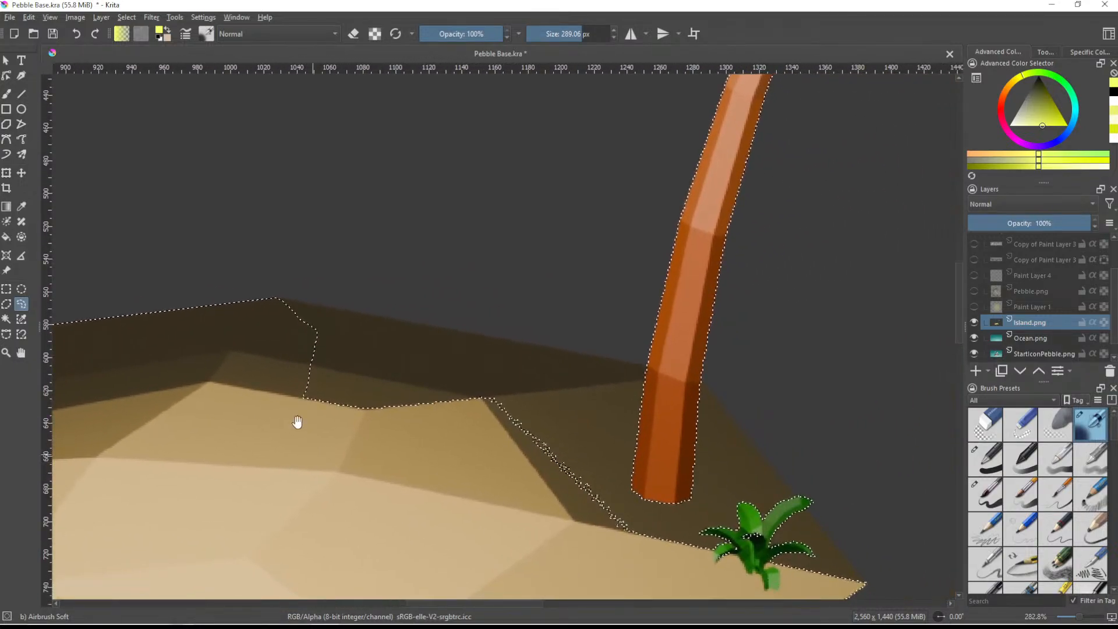
# - Subtract the rest of the shaded slope, from the island's peak past the palm trunk to the small bush, from the selection
pyautogui.moveTo(277, 301)
pyautogui.mouseDown()
pyautogui.moveTo(279, 379)
pyautogui.moveTo(400, 512)
pyautogui.moveTo(602, 544)
pyautogui.moveTo(706, 424)
pyautogui.moveTo(681, 391)
pyautogui.moveTo(647, 373)
pyautogui.mouseUp()
pyautogui.moveTo(644, 379); pyautogui.dragTo(455, 362, button='middle')
pyautogui.moveTo(410, 288)
pyautogui.mouseDown()
pyautogui.moveTo(377, 312)
pyautogui.moveTo(385, 497)
pyautogui.moveTo(544, 527)
pyautogui.mouseUp()
pyautogui.moveTo(503, 497)
pyautogui.mouseDown()
pyautogui.moveTo(418, 326)
pyautogui.moveTo(415, 291)
pyautogui.moveTo(360, 431)
pyautogui.moveTo(466, 513)
pyautogui.moveTo(585, 494)
pyautogui.mouseUp()
# - Delete the selected dark gray background from the Island.png layer and clear the selection
pyautogui.press('1')
pyautogui.scroll(-2, 503, 432)
pyautogui.moveTo(474, 400); pyautogui.dragTo(606, 397, button='middle')
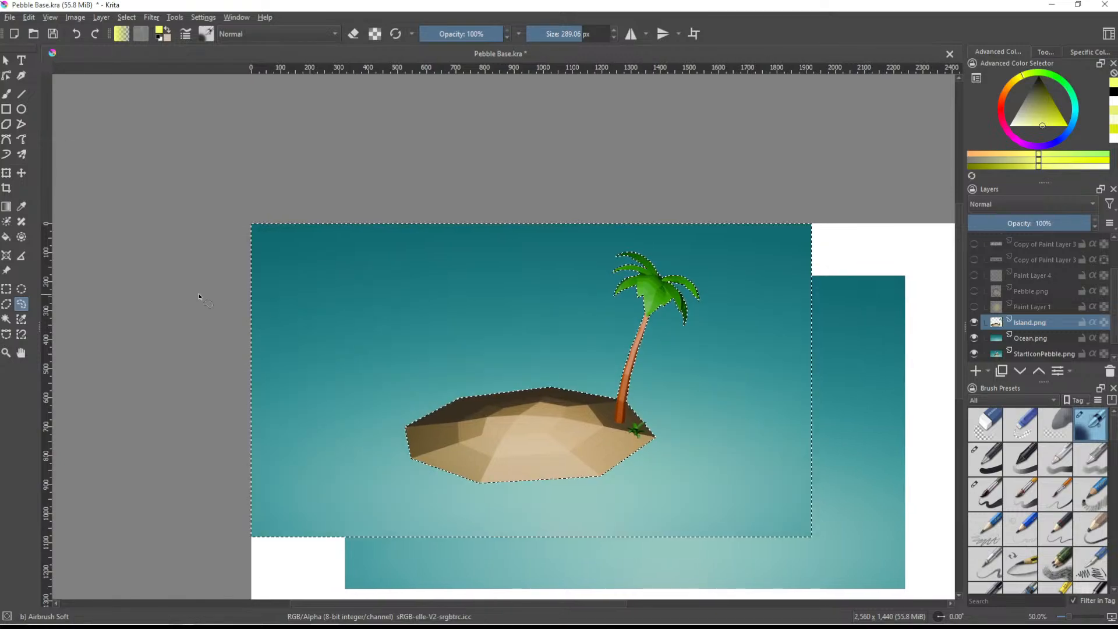
pyautogui.hotkey('ctrl', 'shift', 'a')
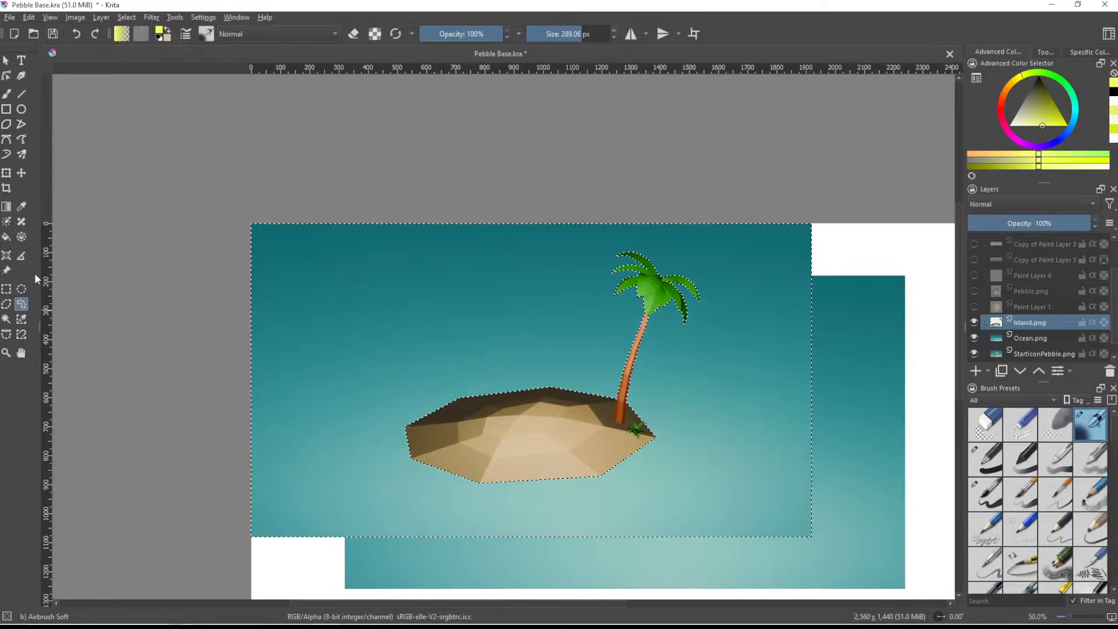
pyautogui.moveTo(659, 445); pyautogui.dragTo(539, 386, button='middle')
pyautogui.scroll(-2, 549, 357)
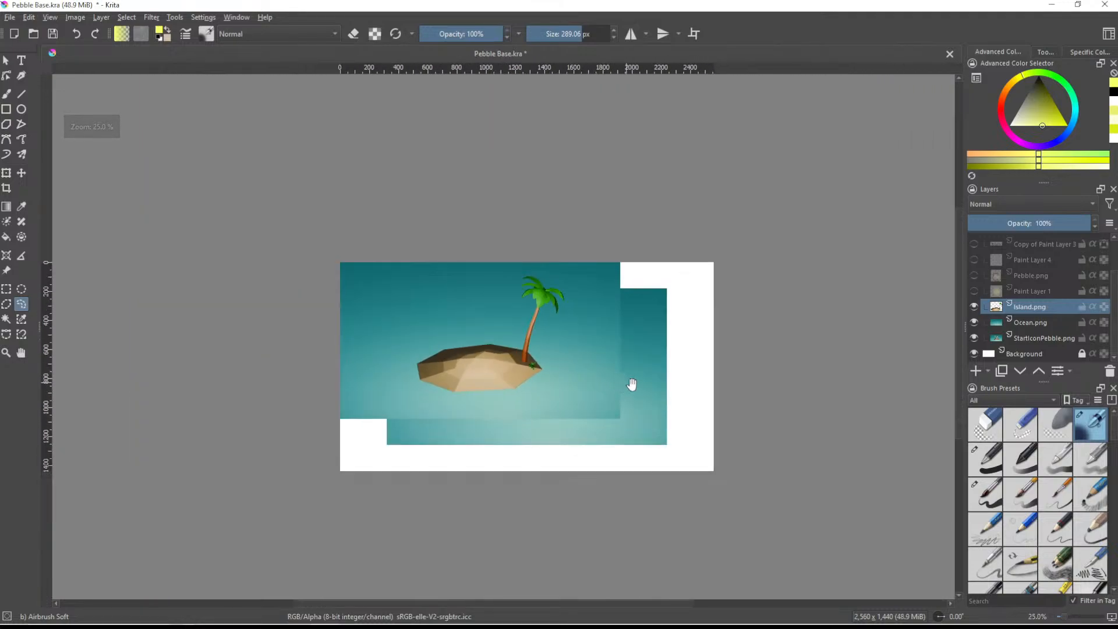
pyautogui.moveTo(620, 399); pyautogui.dragTo(590, 376, button='middle')
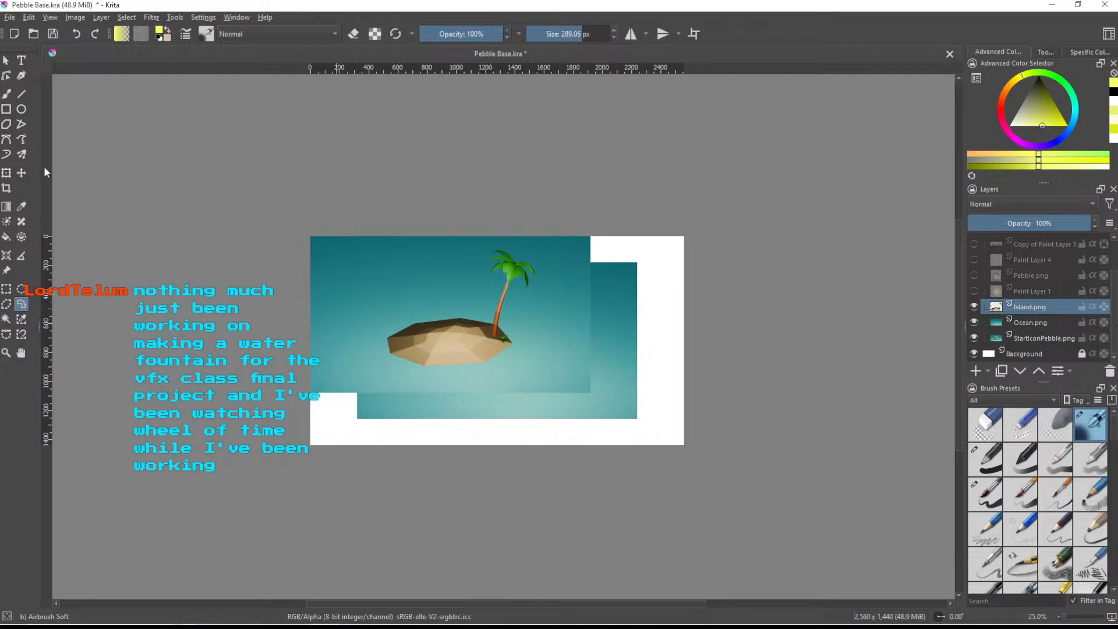
# - Show the Pebble.png, Paint Layer 1, Paint Layer 4 and Copy of Paint Layer 3 layers, and hide Ocean.png
pyautogui.hotkey('ctrl', 't')
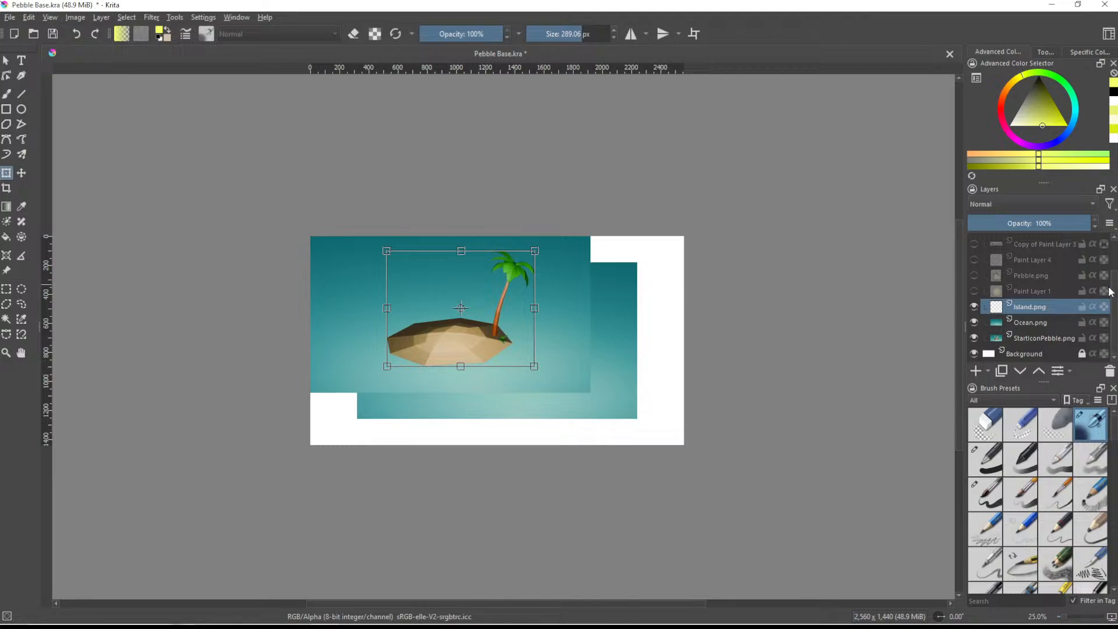
pyautogui.click(974, 278)
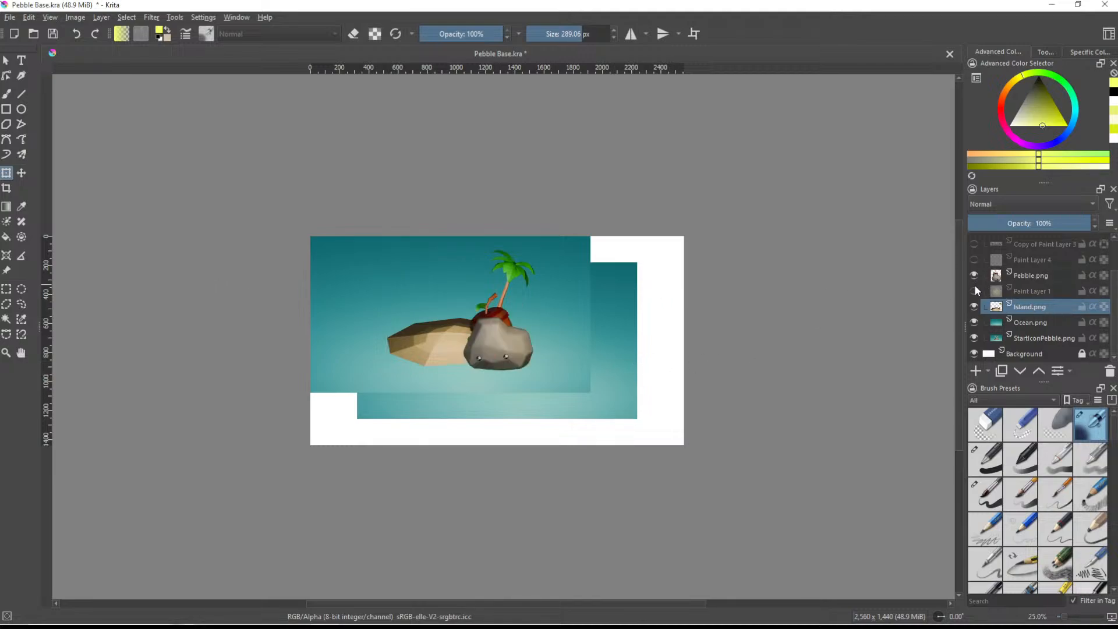
pyautogui.click(973, 290)
pyautogui.click(974, 259)
pyautogui.click(973, 244)
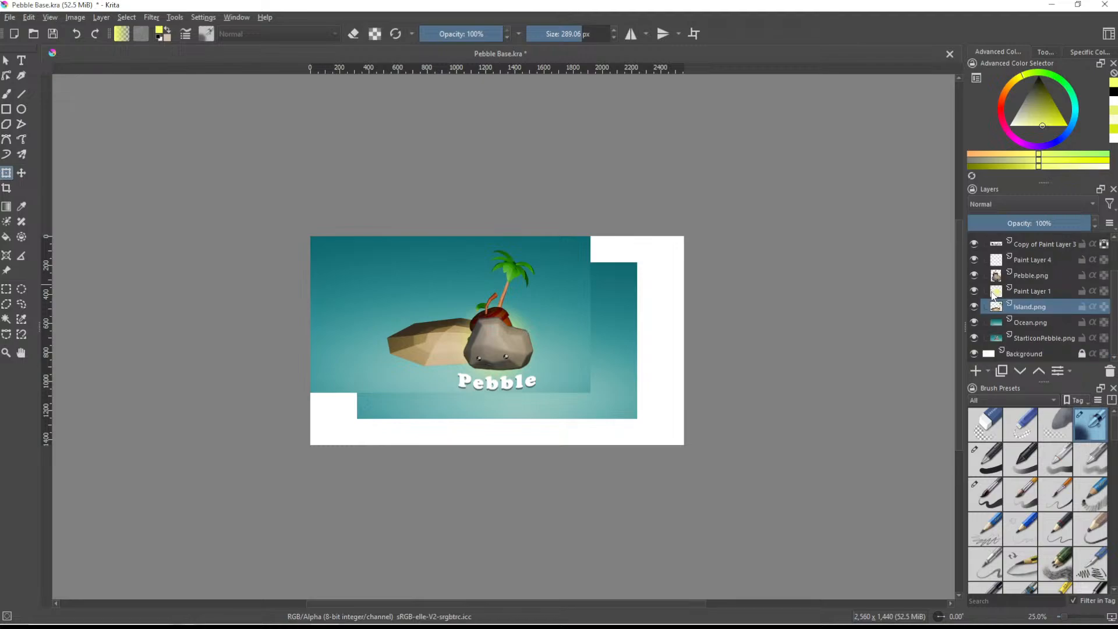
pyautogui.scroll(1, 994, 298)
pyautogui.scroll(-1, 1001, 305)
pyautogui.click(974, 322)
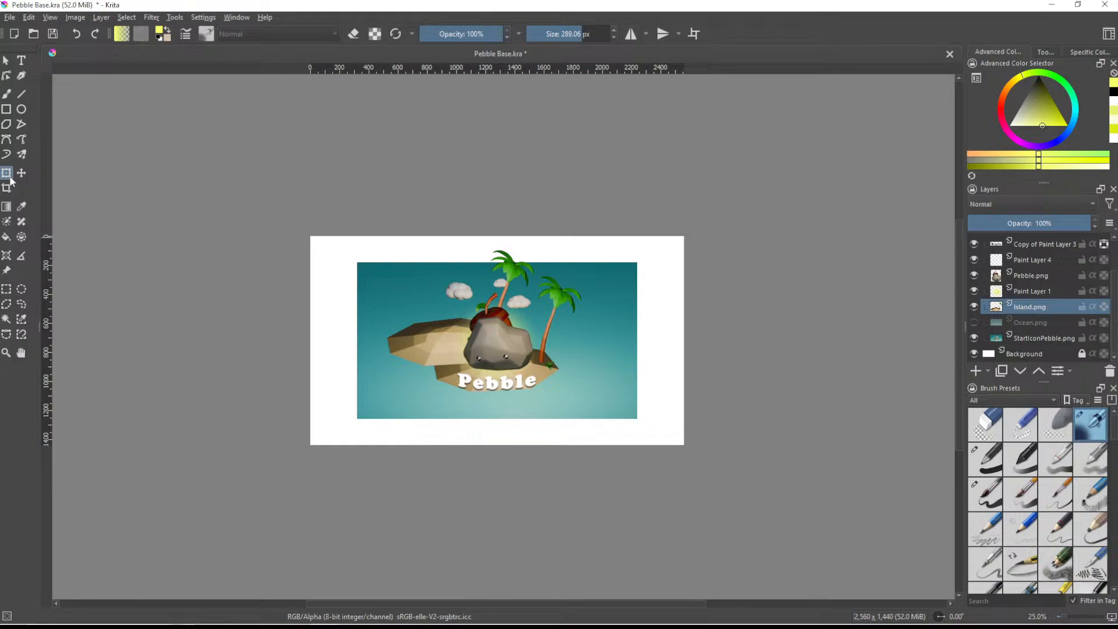
# - Move the cut-out Island.png layer so it lines up with the island in the StartIconPebble.png layer
pyautogui.scroll(3, 476, 296)
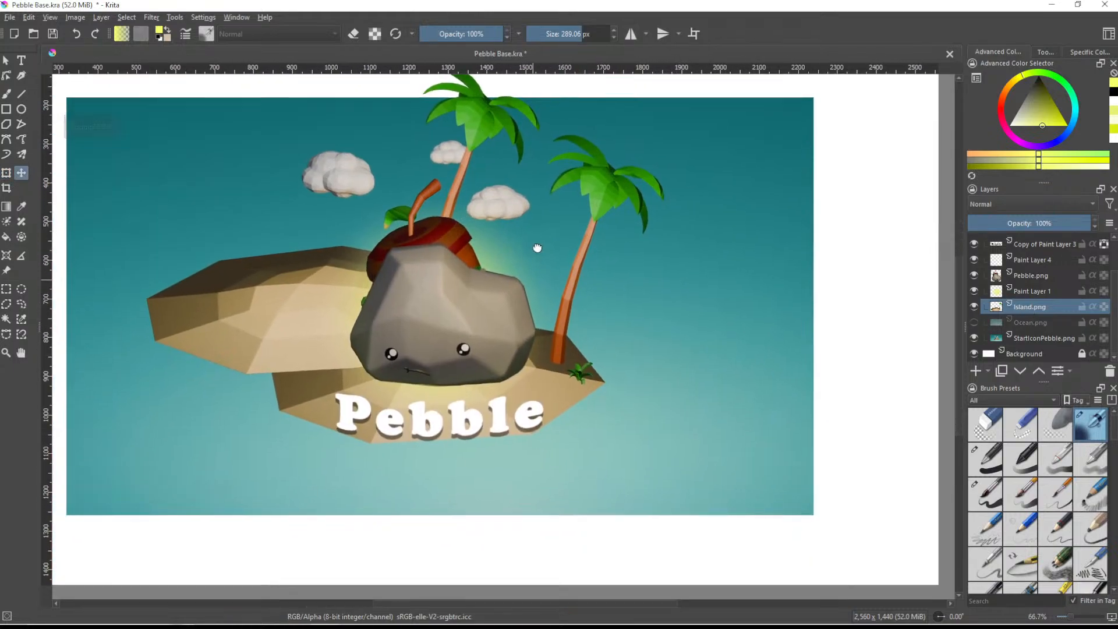
pyautogui.moveTo(351, 227); pyautogui.dragTo(474, 293)
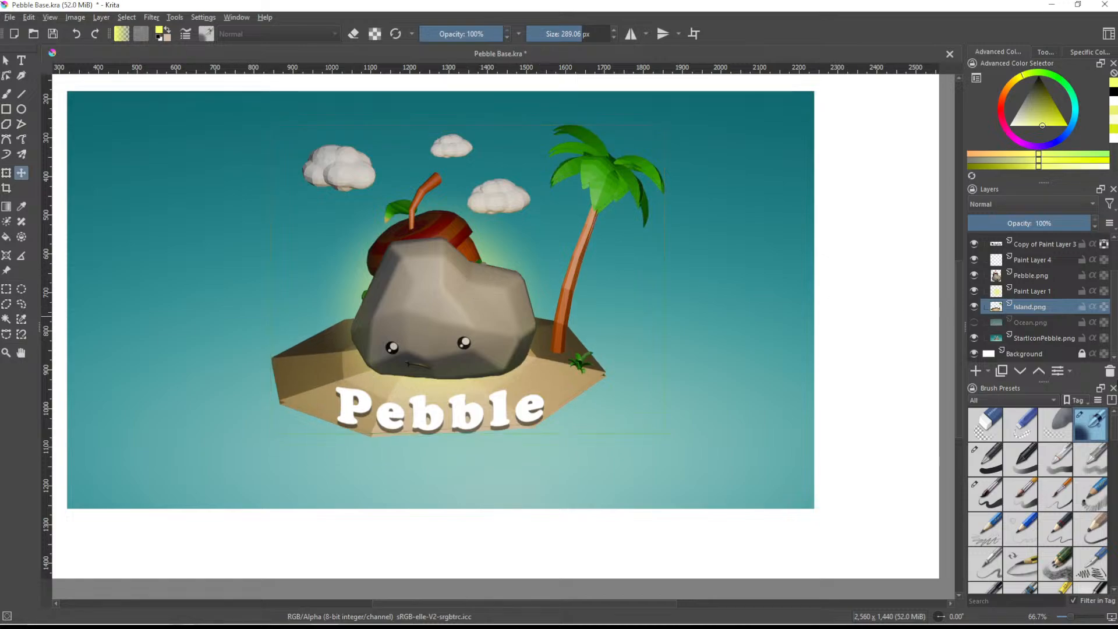
# - Delete the Island.png layer, then switch to Blender and make Cloud_01, Cloud_01.001 and Cloud_01.002 visible in the viewport and render
pyautogui.click(1109, 373)
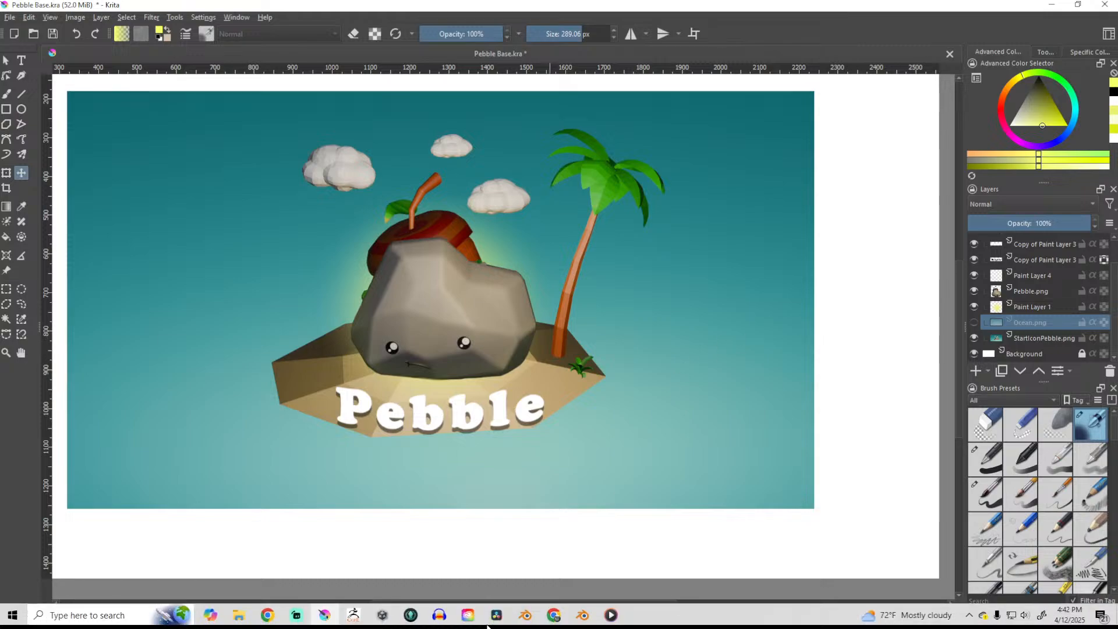
pyautogui.moveTo(579, 619)
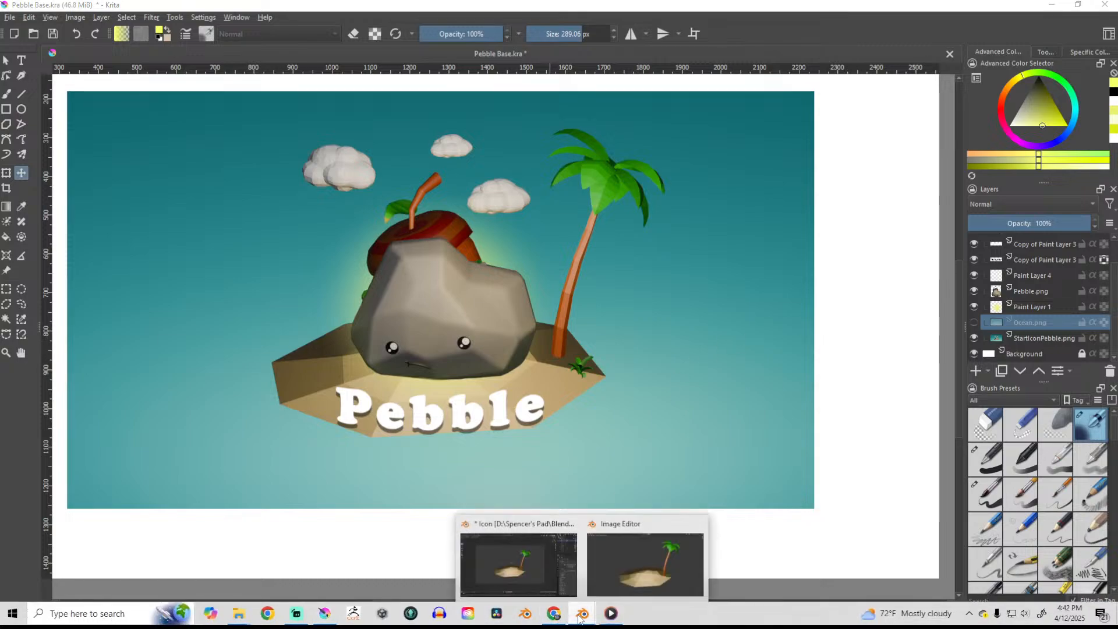
pyautogui.click(520, 577)
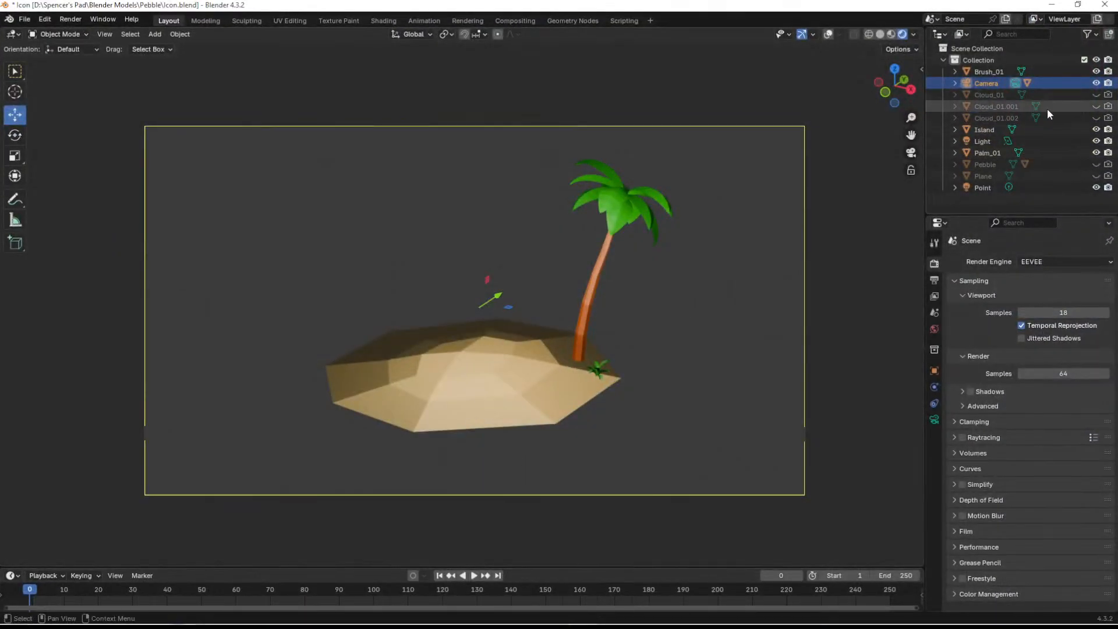
pyautogui.click(1096, 95)
pyautogui.click(1108, 107)
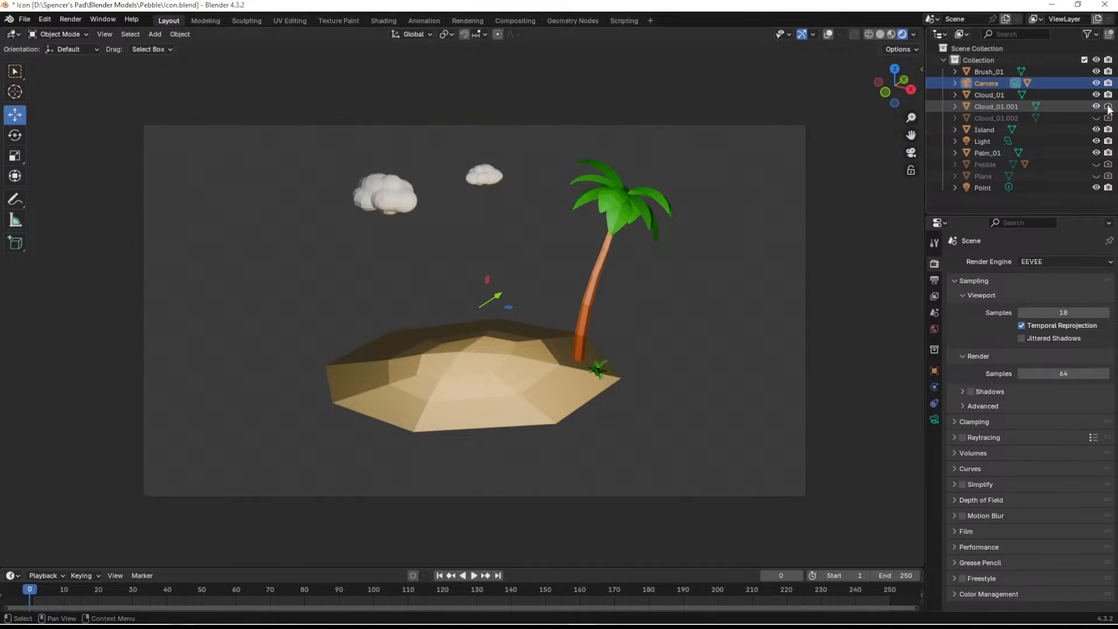
pyautogui.click(1108, 118)
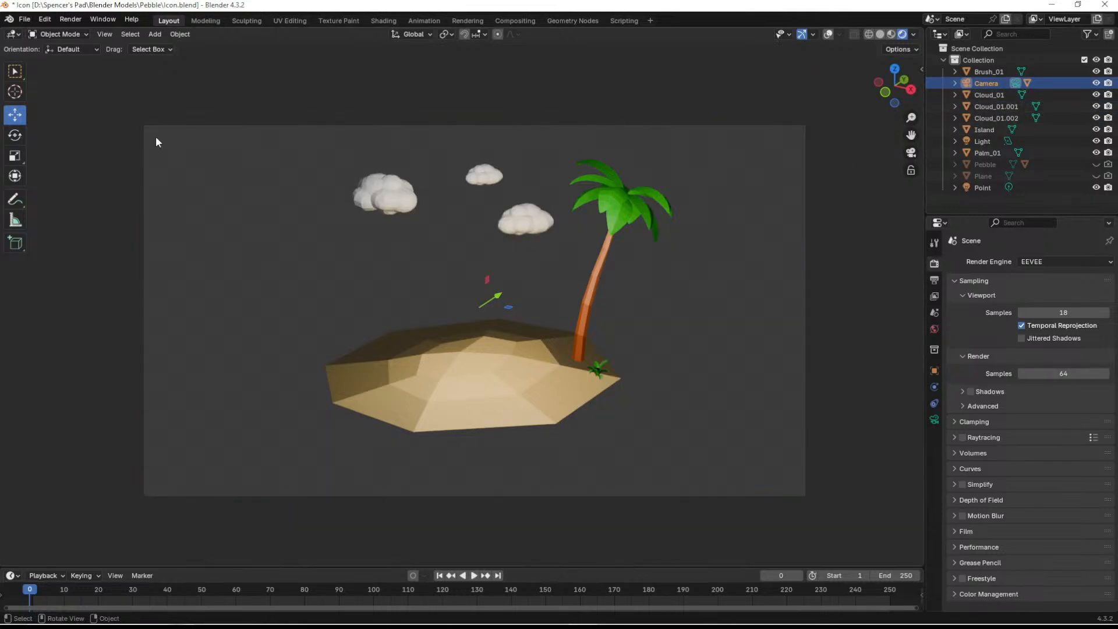
# - Render the island scene with the clouds and save the image over Island.png on the Desktop as an RGBA PNG
pyautogui.click(70, 19)
pyautogui.click(87, 32)
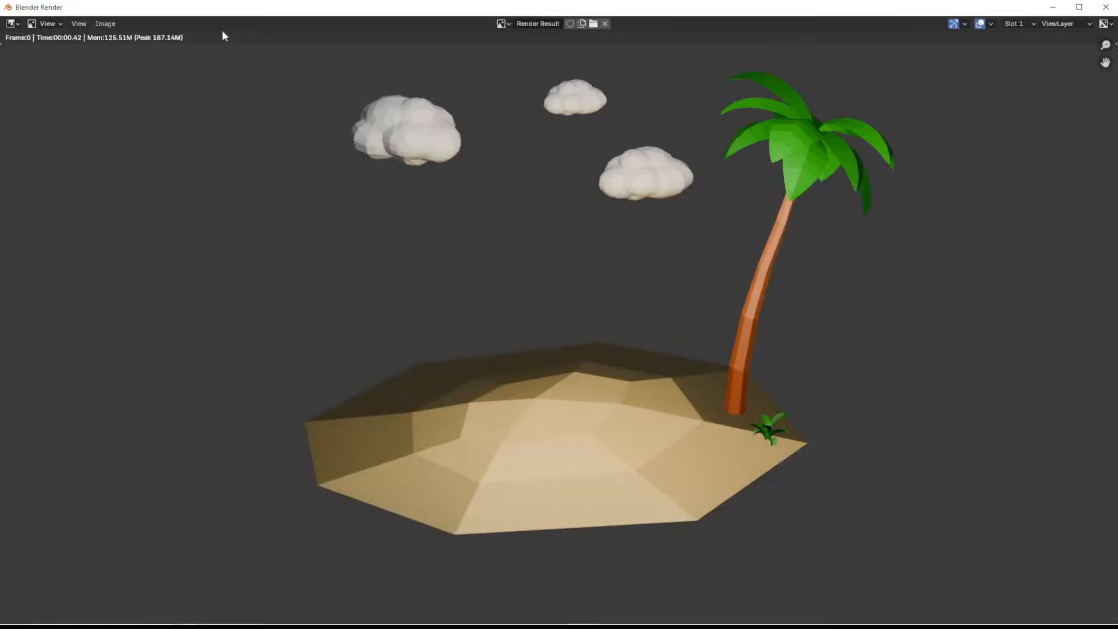
pyautogui.click(97, 28)
pyautogui.click(130, 130)
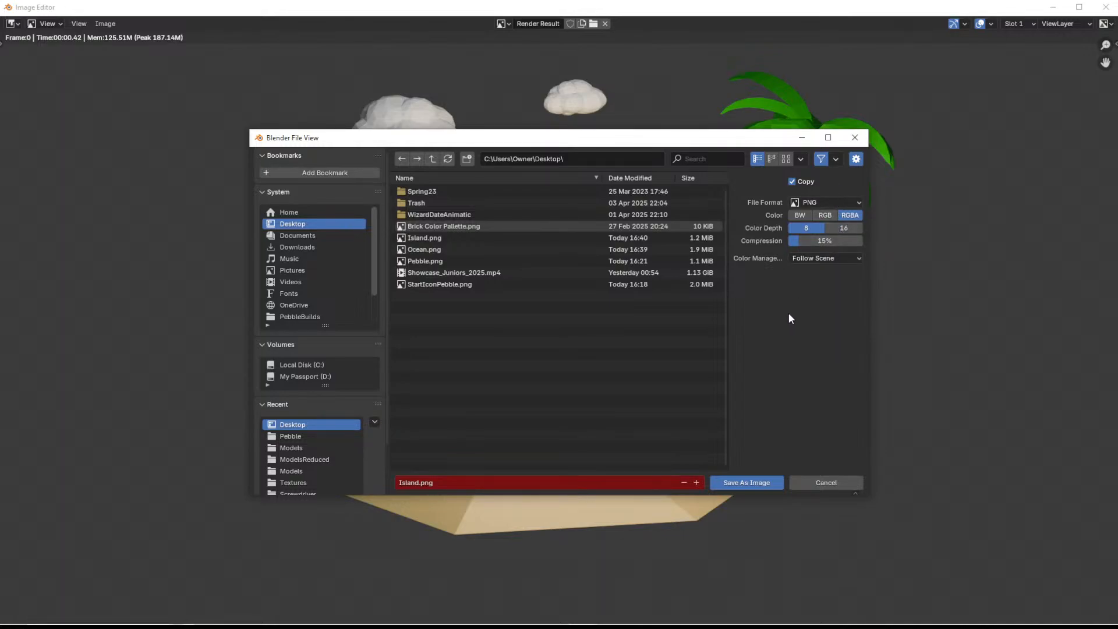
pyautogui.click(747, 482)
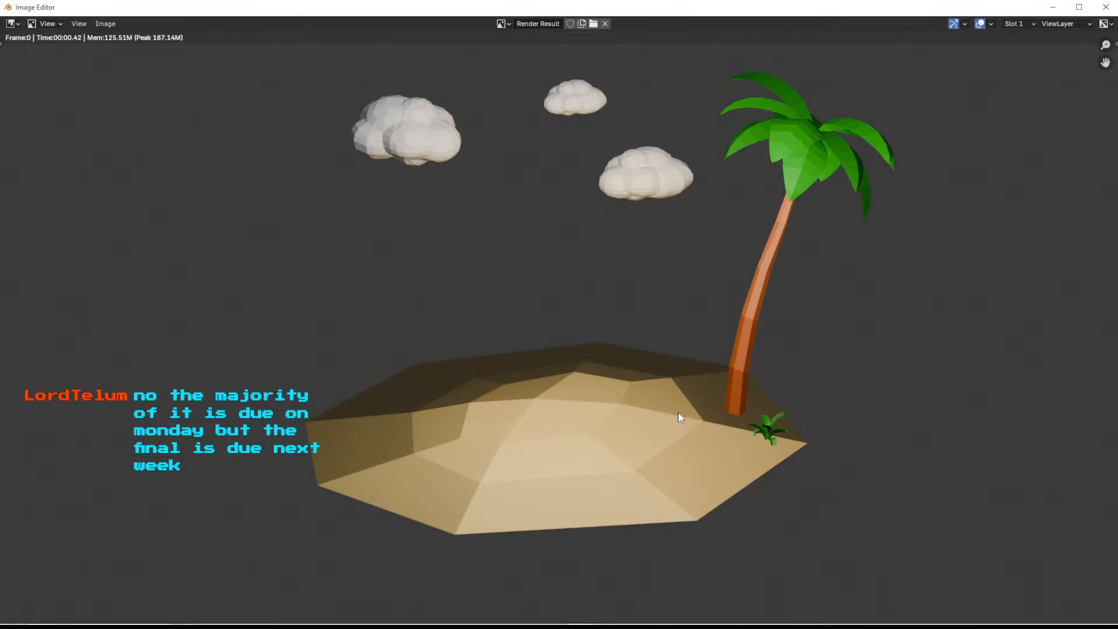
# - Return to Krita, insert the new Island.png as a layer above Ocean.png, and move it toward the canvas's lower right
pyautogui.click(1053, 7)
pyautogui.click(1052, 4)
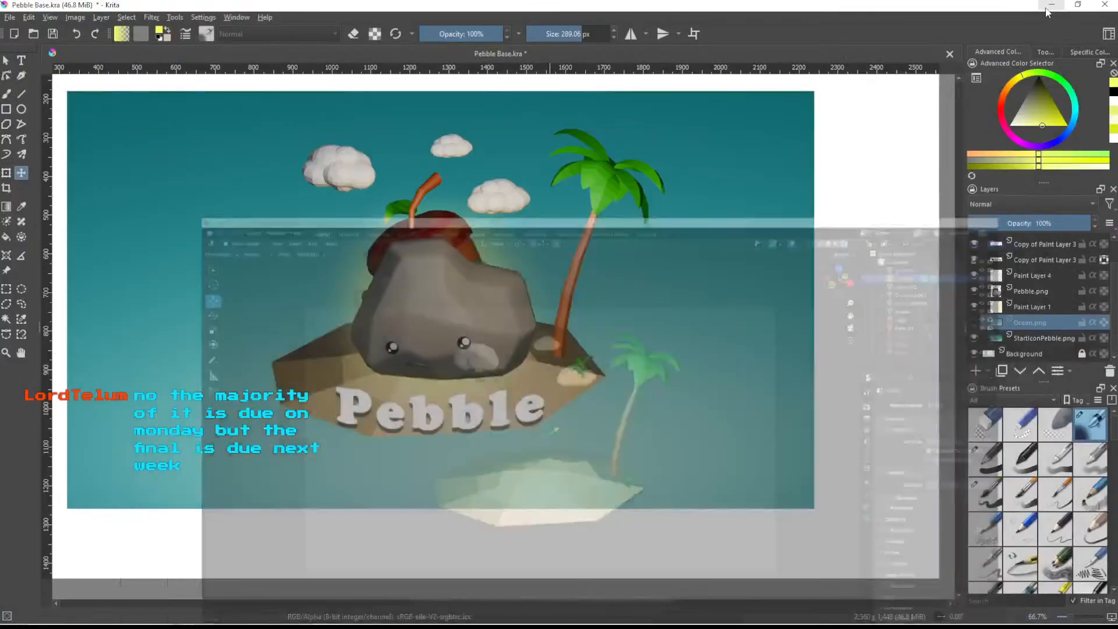
pyautogui.moveTo(238, 616)
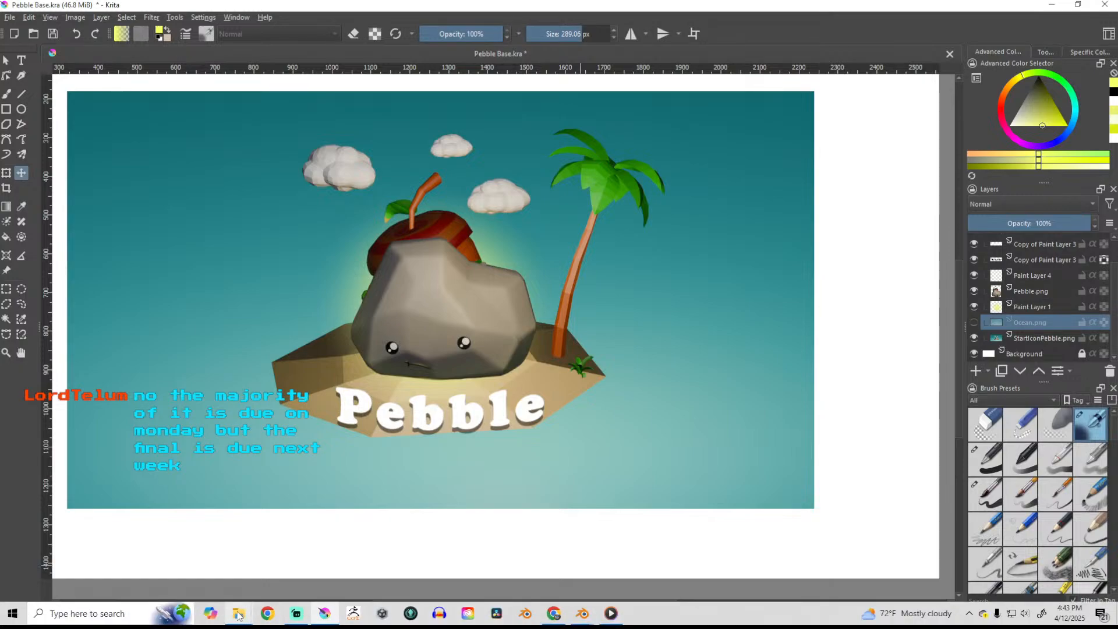
pyautogui.moveTo(0, 349); pyautogui.dragTo(379, 350)
pyautogui.click(420, 357)
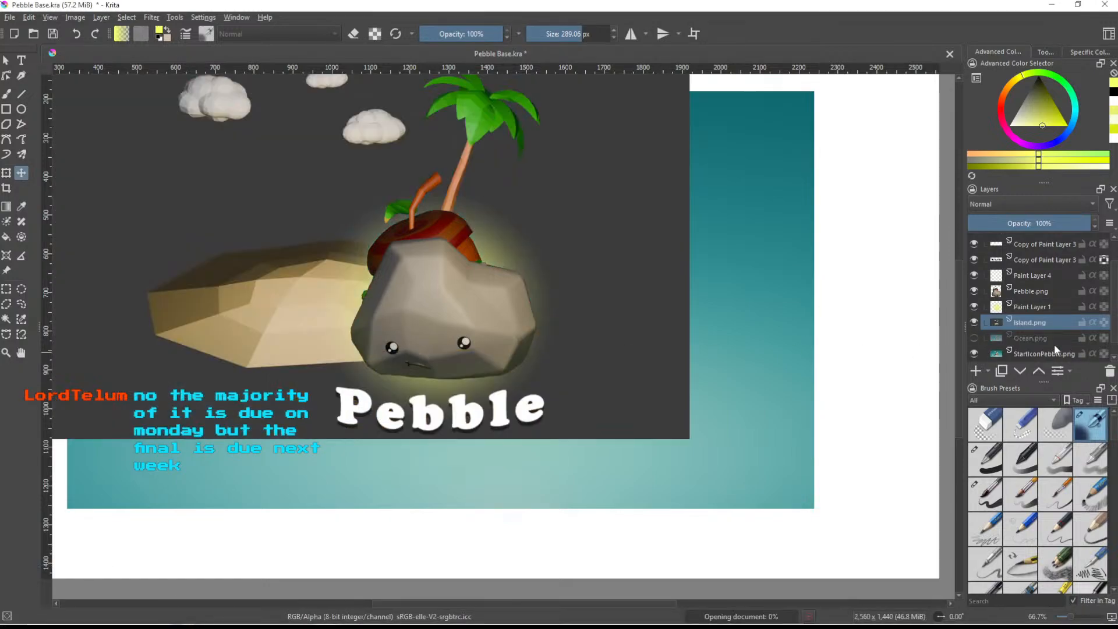
pyautogui.moveTo(612, 277); pyautogui.dragTo(650, 274)
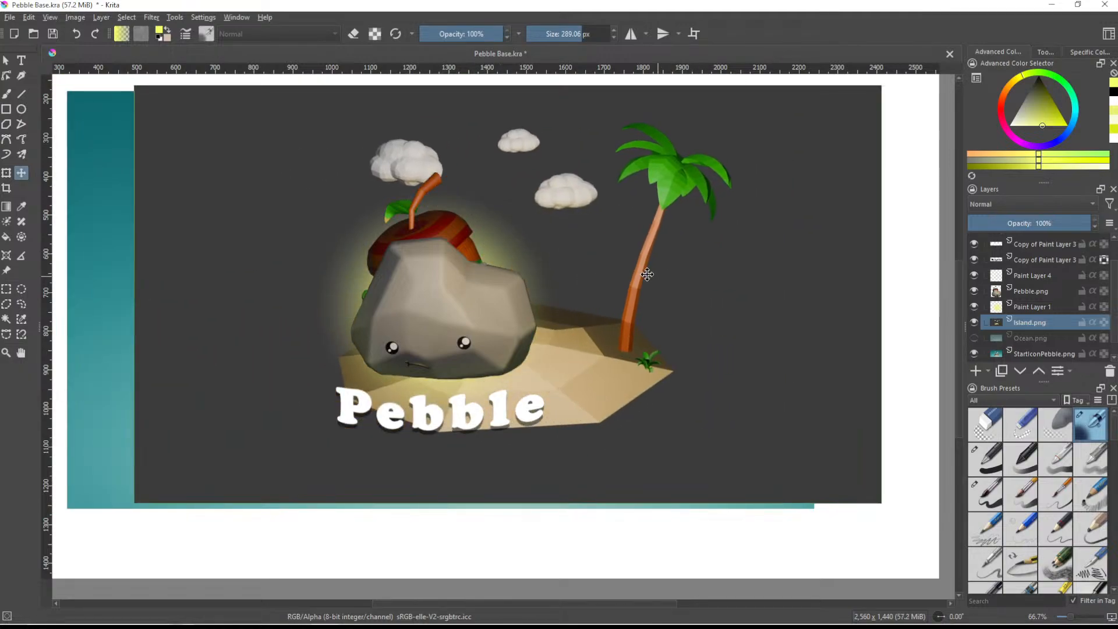
pyautogui.scroll(-1, 649, 274)
pyautogui.moveTo(641, 240); pyautogui.dragTo(610, 268, button='middle')
# - Hide all layers above Island.png, including the Pebble title, and sample the light sand with the Similar Color Selection tool
pyautogui.moveTo(974, 307); pyautogui.dragTo(975, 256)
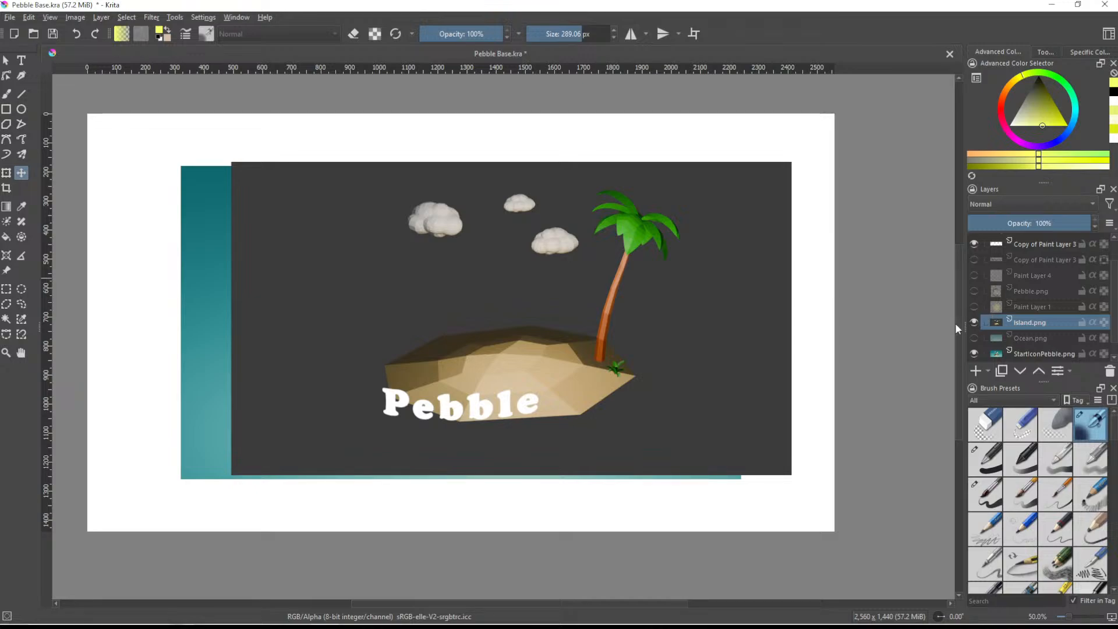
pyautogui.click(20, 319)
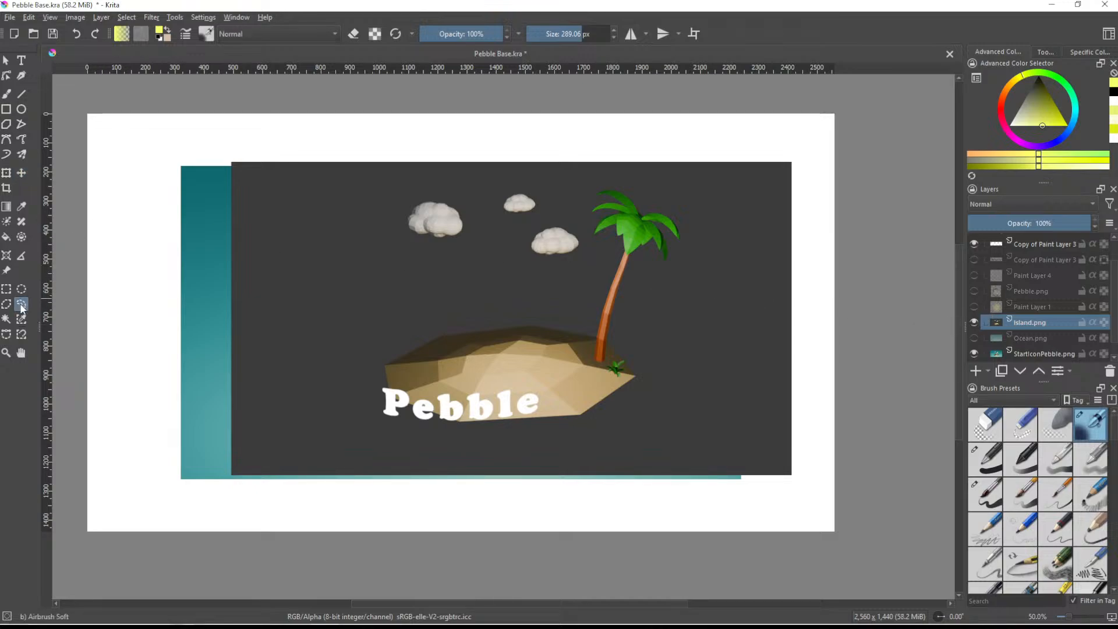
pyautogui.click(476, 378)
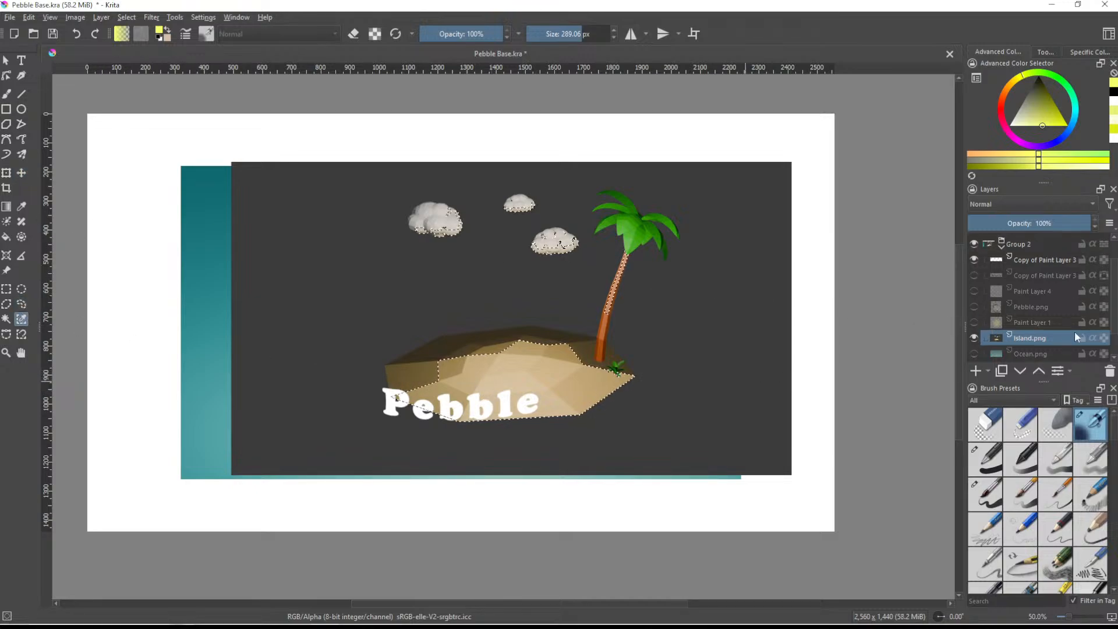
pyautogui.click(974, 260)
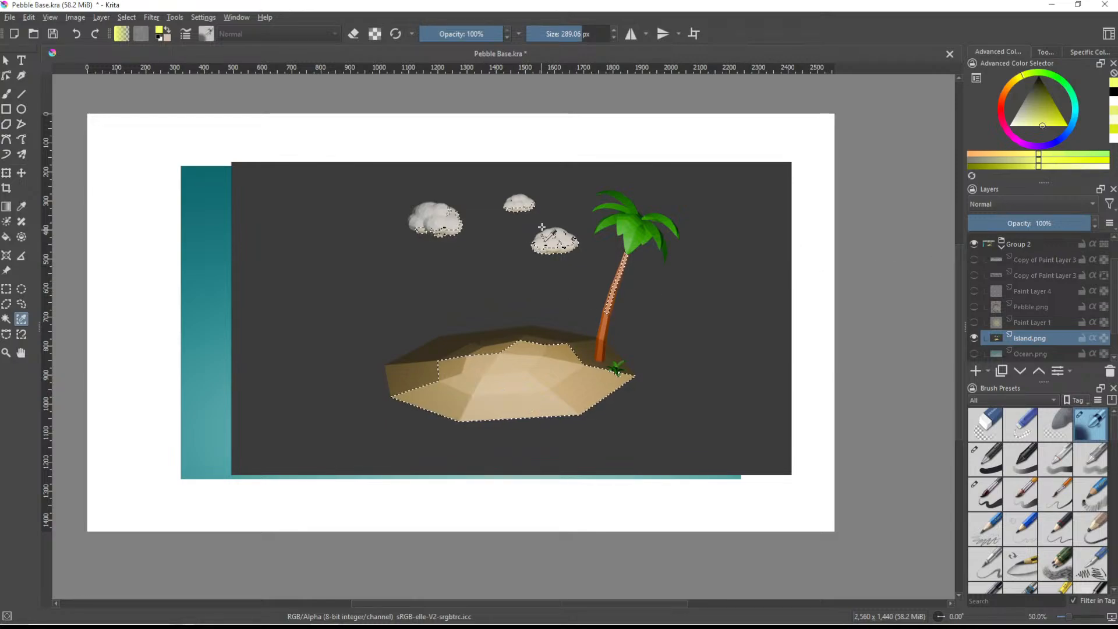
# - Try similar-color selections sampled from the large cloud and the palm leaves
pyautogui.keyDown('ctrl'); pyautogui.scroll(1, 542, 227); pyautogui.keyUp('ctrl')
pyautogui.keyDown('shift'); pyautogui.click(414, 231); pyautogui.keyUp('shift')
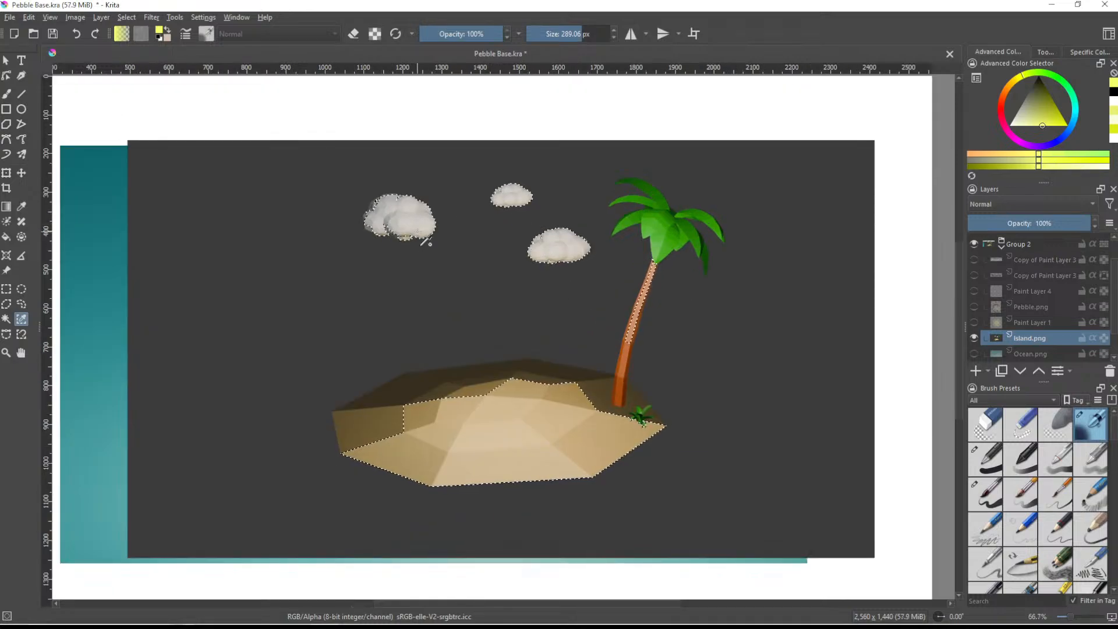
pyautogui.keyDown('shift'); pyautogui.click(371, 229); pyautogui.keyUp('shift')
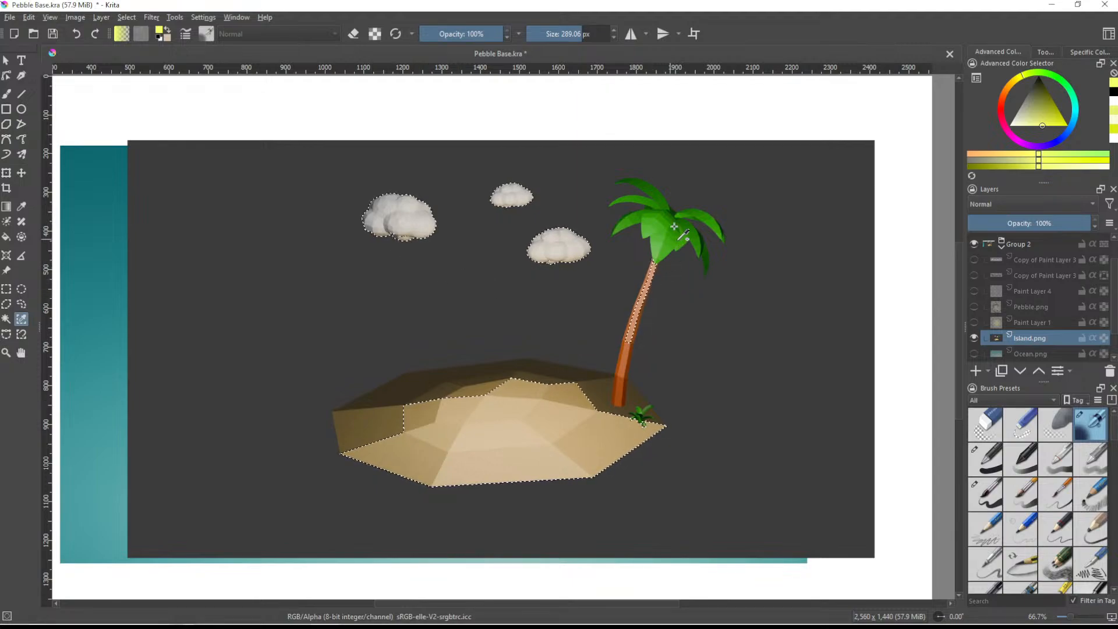
pyautogui.keyDown('shift'); pyautogui.click(647, 249); pyautogui.keyUp('shift')
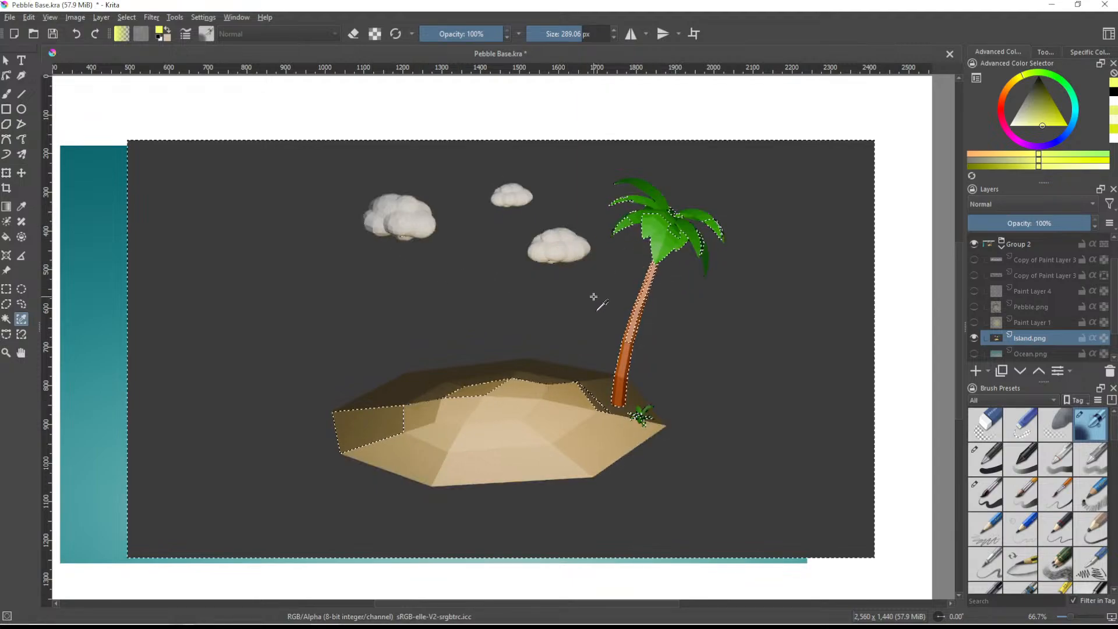
# - Select the dark gray background around the island, palm tree and clouds in Island.png by similar color
pyautogui.keyDown('shift'); pyautogui.click(573, 282); pyautogui.keyUp('shift')
pyautogui.hotkey('ctrl', 'z')
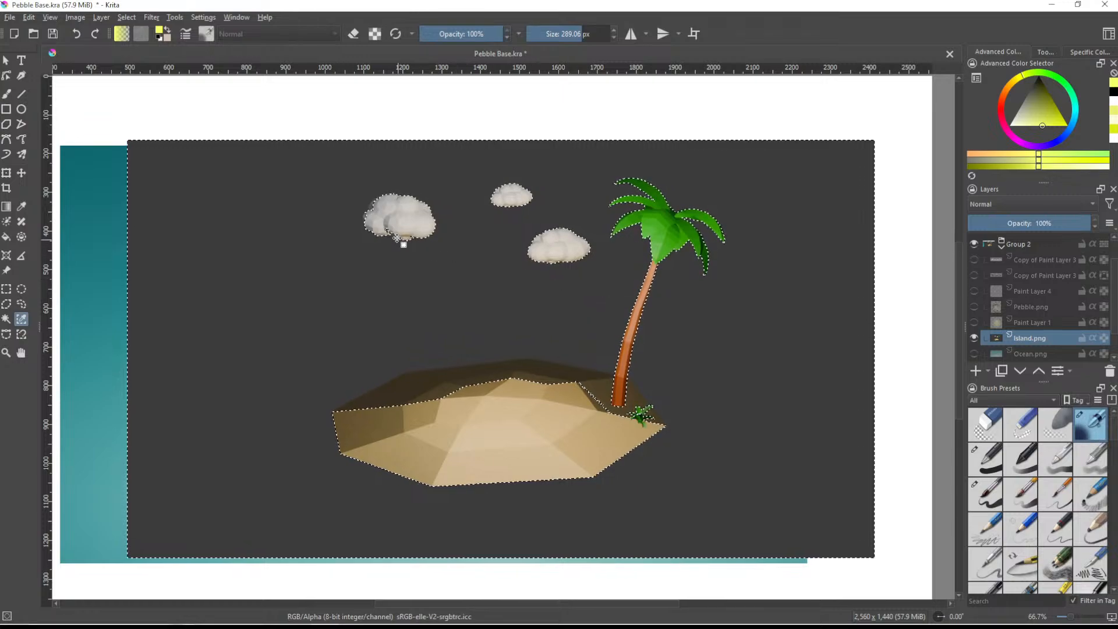
pyautogui.keyDown('ctrl'); pyautogui.scroll(2, 386, 224); pyautogui.keyUp('ctrl')
pyautogui.keyDown('ctrl'); pyautogui.scroll(-4, 386, 225); pyautogui.keyUp('ctrl')
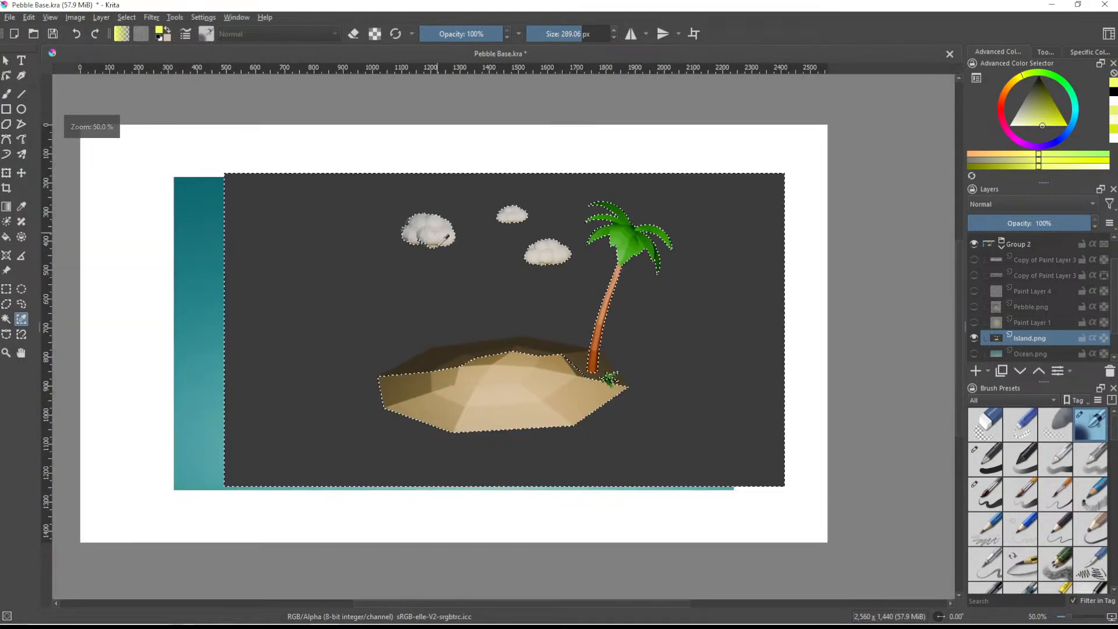
pyautogui.press('1')
pyautogui.keyDown('ctrl'); pyautogui.scroll(1, 644, 347); pyautogui.keyUp('ctrl')
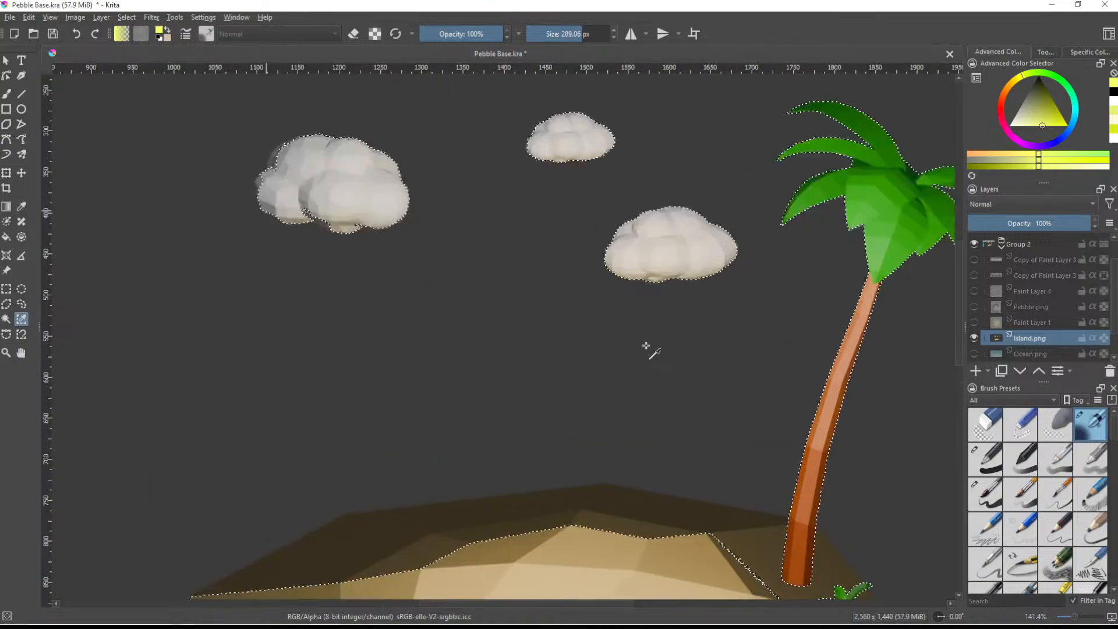
pyautogui.keyDown('ctrl'); pyautogui.scroll(-3, 643, 348); pyautogui.keyUp('ctrl')
pyautogui.keyDown('shift'); pyautogui.click(584, 349); pyautogui.keyUp('shift')
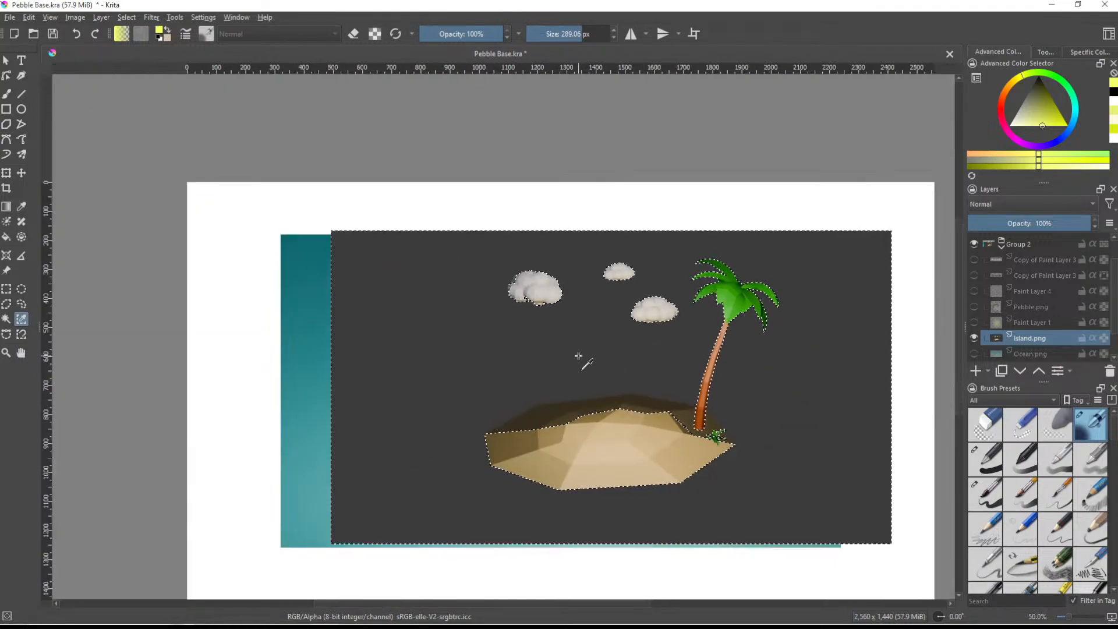
# - Subtract the large cloud's shaded underside from the background selection using the Freehand Selection tool
pyautogui.keyDown('ctrl'); pyautogui.scroll(2, 585, 350); pyautogui.keyUp('ctrl')
pyautogui.moveTo(579, 357); pyautogui.dragTo(550, 309, button='middle')
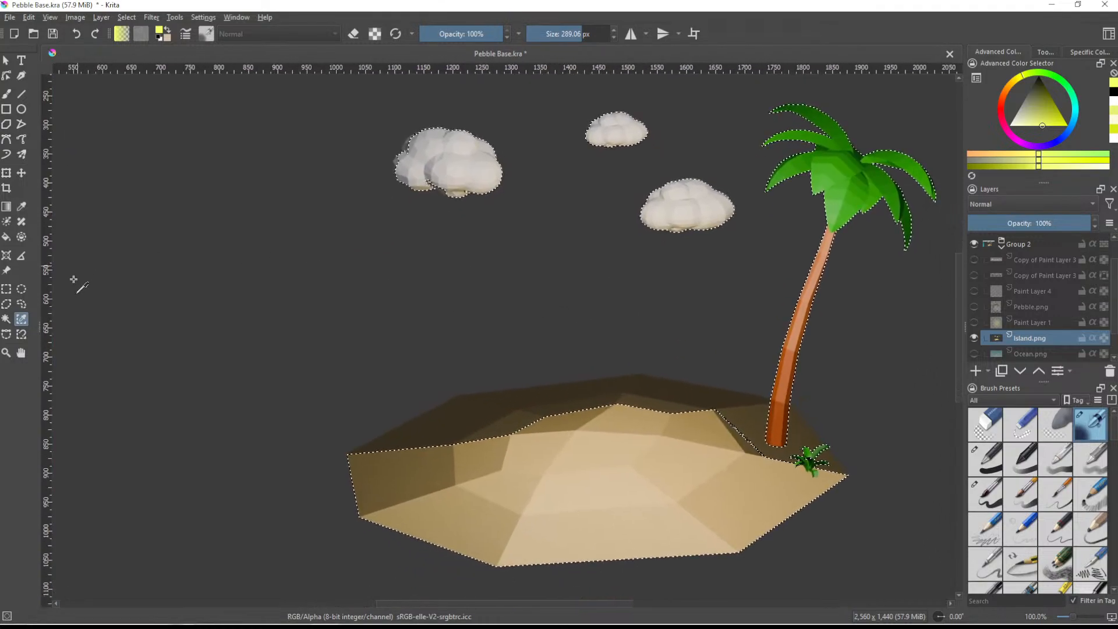
pyautogui.click(21, 303)
pyautogui.keyDown('ctrl'); pyautogui.scroll(1, 448, 105); pyautogui.keyUp('ctrl')
pyautogui.keyDown('ctrl'); pyautogui.scroll(3, 449, 104); pyautogui.keyUp('ctrl')
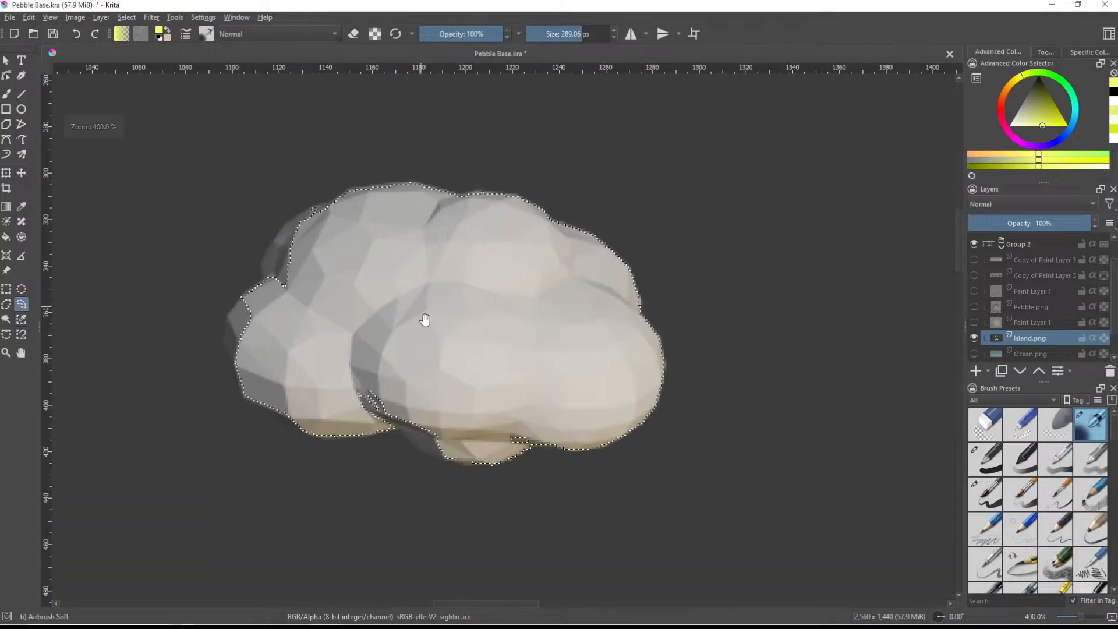
pyautogui.moveTo(420, 305); pyautogui.dragTo(434, 242, button='middle')
pyautogui.keyDown('ctrl'); pyautogui.scroll(1, 360, 282); pyautogui.keyUp('ctrl')
pyautogui.moveTo(345, 274)
pyautogui.mouseDown()
pyautogui.moveTo(333, 275)
pyautogui.moveTo(352, 320)
pyautogui.moveTo(473, 387)
pyautogui.mouseUp()
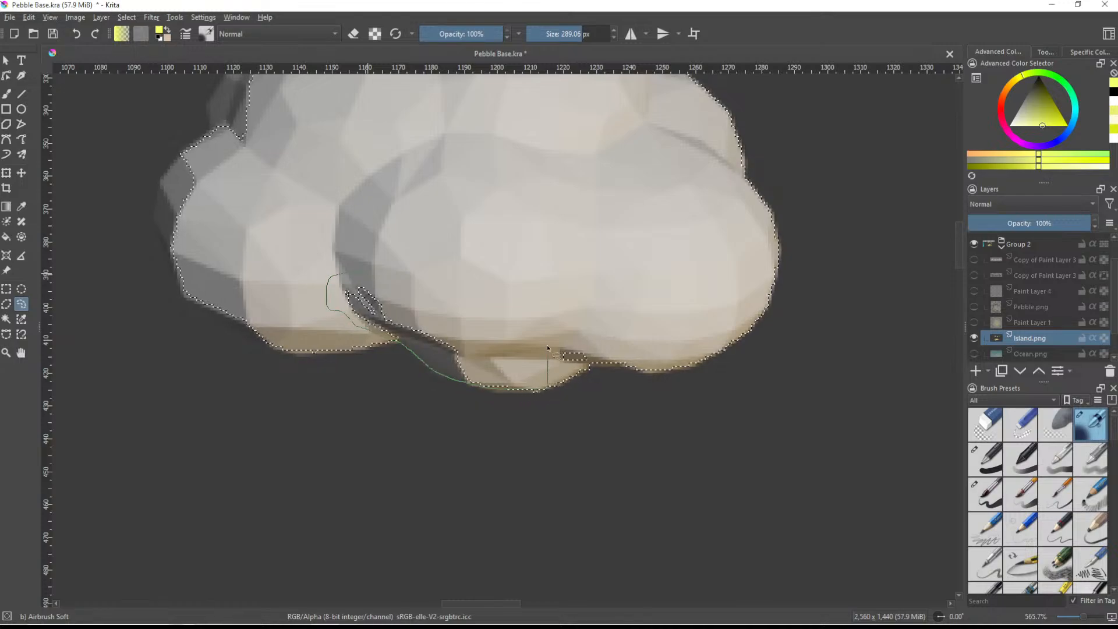
pyautogui.moveTo(569, 367)
pyautogui.mouseDown()
pyautogui.moveTo(610, 366)
pyautogui.moveTo(579, 314)
pyautogui.moveTo(515, 328)
pyautogui.mouseUp()
pyautogui.moveTo(377, 280); pyautogui.dragTo(591, 389, button='middle')
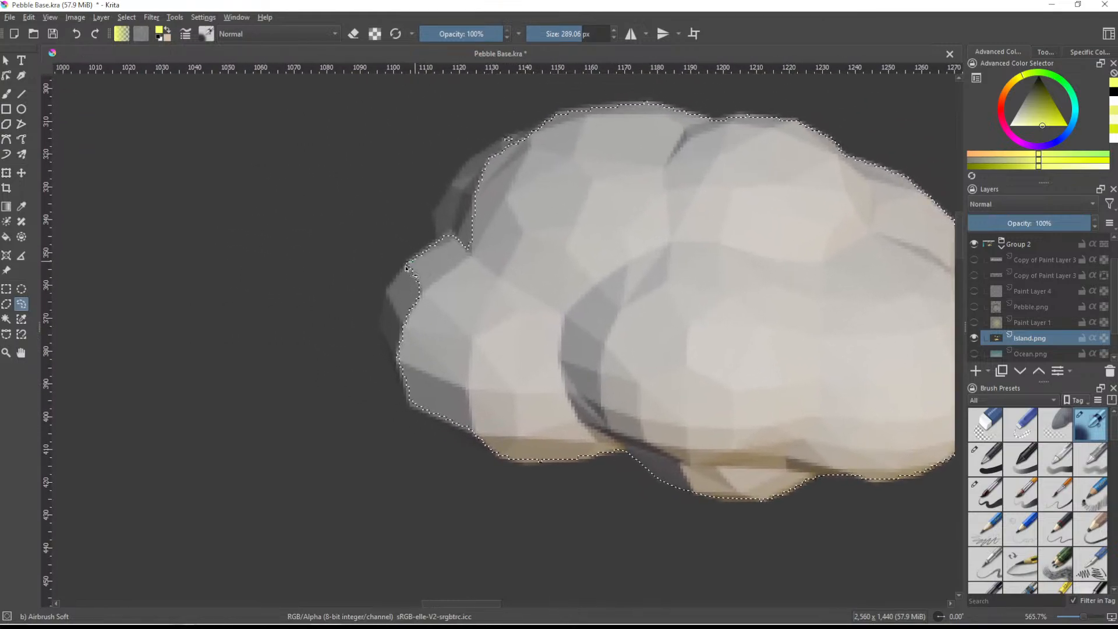
# - Subtract the large cloud's dark left edge and upper-left bulge from the background selection
pyautogui.moveTo(382, 309); pyautogui.dragTo(412, 402)
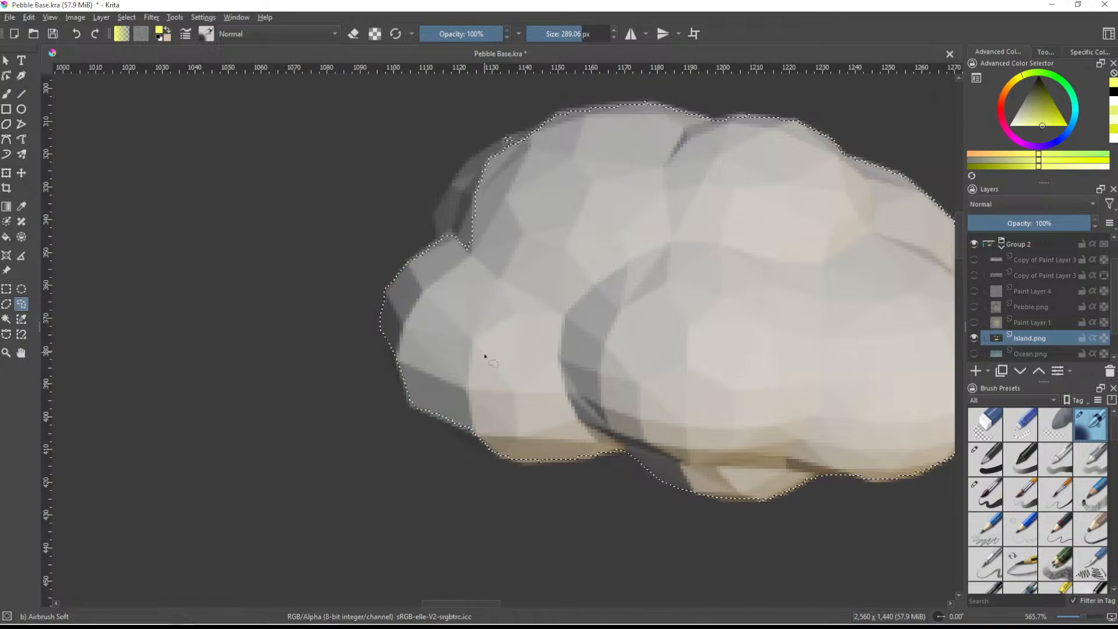
pyautogui.moveTo(381, 327)
pyautogui.mouseDown()
pyautogui.moveTo(407, 398)
pyautogui.moveTo(442, 410)
pyautogui.mouseUp()
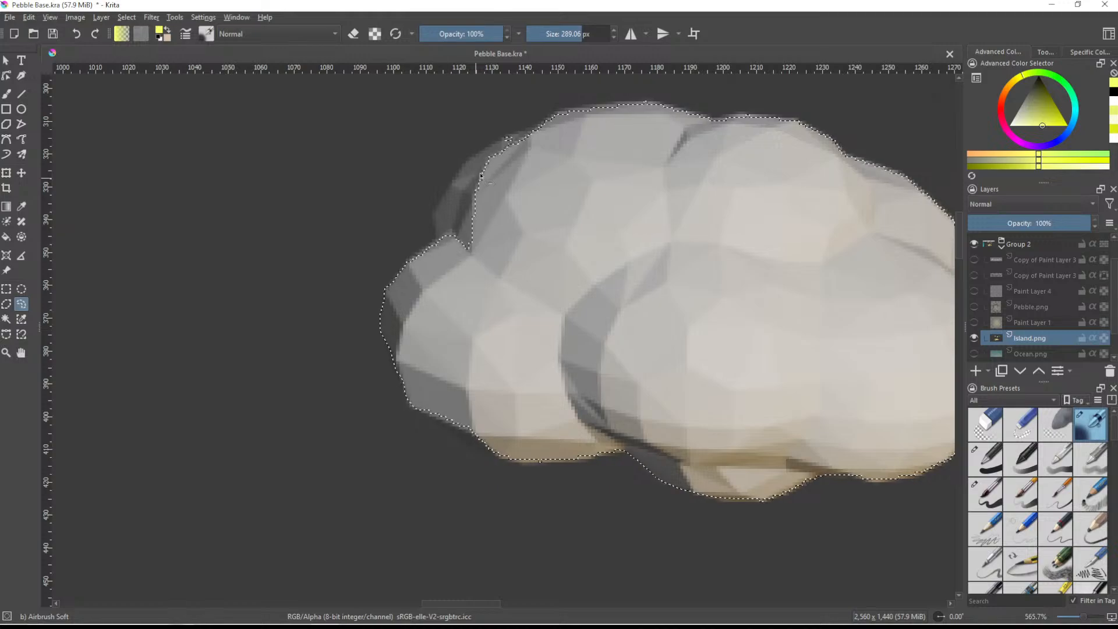
pyautogui.scroll(3, 604, 215)
pyautogui.moveTo(539, 213)
pyautogui.mouseDown()
pyautogui.moveTo(509, 223)
pyautogui.moveTo(537, 218)
pyautogui.mouseUp()
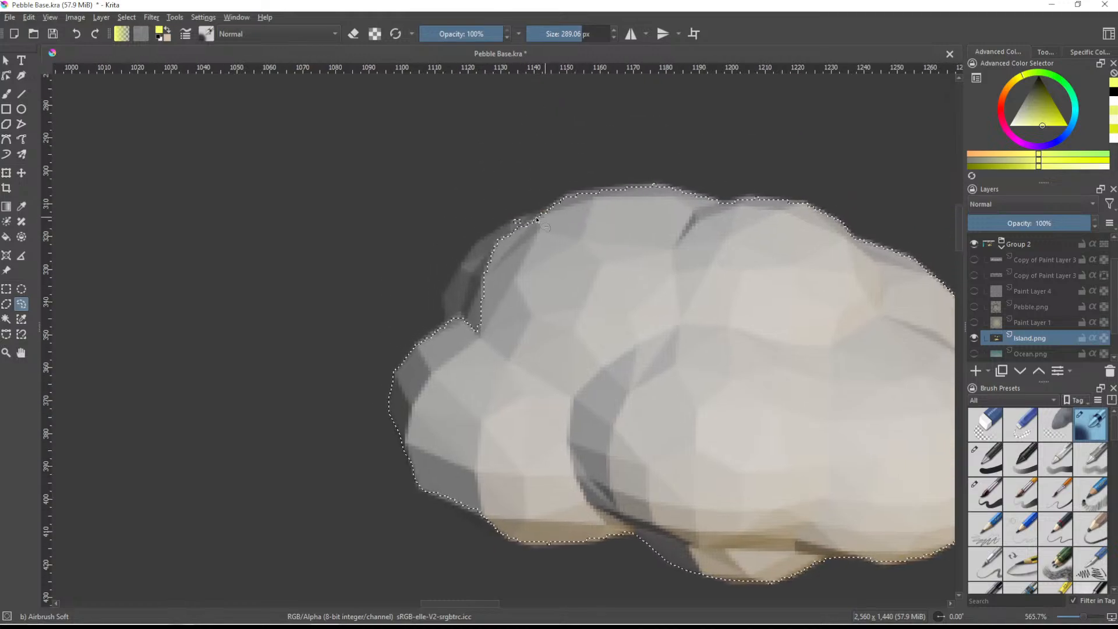
pyautogui.moveTo(458, 266)
pyautogui.mouseDown()
pyautogui.moveTo(465, 330)
pyautogui.moveTo(534, 231)
pyautogui.mouseUp()
pyautogui.moveTo(603, 220); pyautogui.dragTo(495, 288, button='middle')
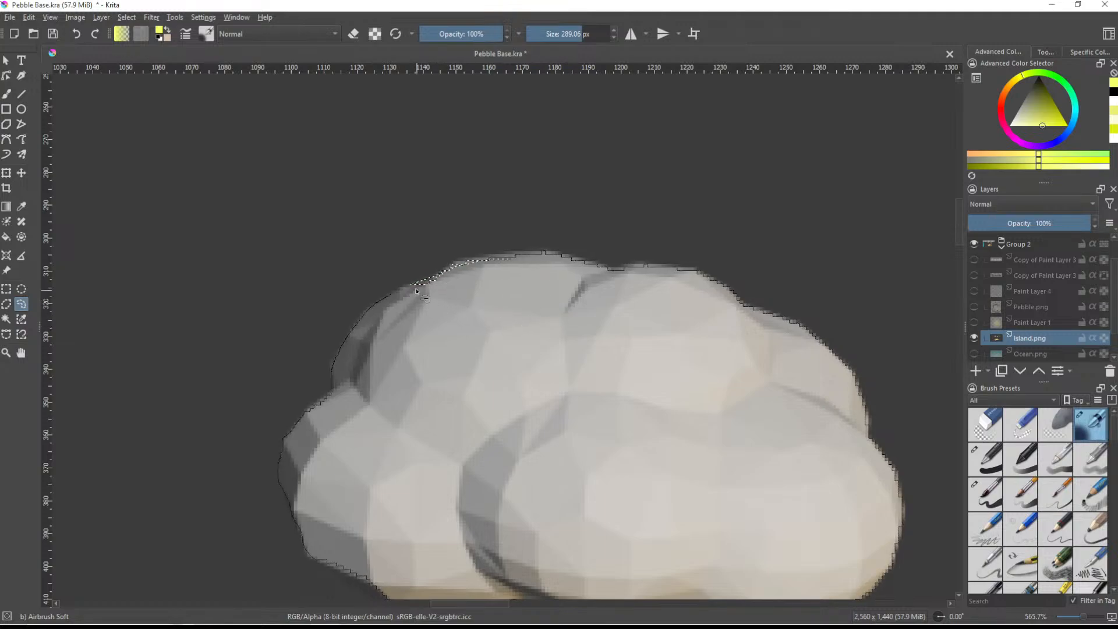
# - Refine the selection along the large cloud's top edge and check the outlines of the two smaller clouds
pyautogui.moveTo(403, 284)
pyautogui.mouseDown()
pyautogui.moveTo(542, 253)
pyautogui.moveTo(481, 332)
pyautogui.mouseUp()
pyautogui.moveTo(649, 304); pyautogui.dragTo(428, 192, button='middle')
pyautogui.moveTo(555, 410); pyautogui.dragTo(131, 291, button='middle')
pyautogui.moveTo(724, 382)
pyautogui.mouseDown(button='middle')
pyautogui.moveTo(710, 314)
pyautogui.moveTo(599, 400)
pyautogui.moveTo(455, 234)
pyautogui.mouseUp(button='middle')
pyautogui.moveTo(638, 407); pyautogui.dragTo(406, 185, button='middle')
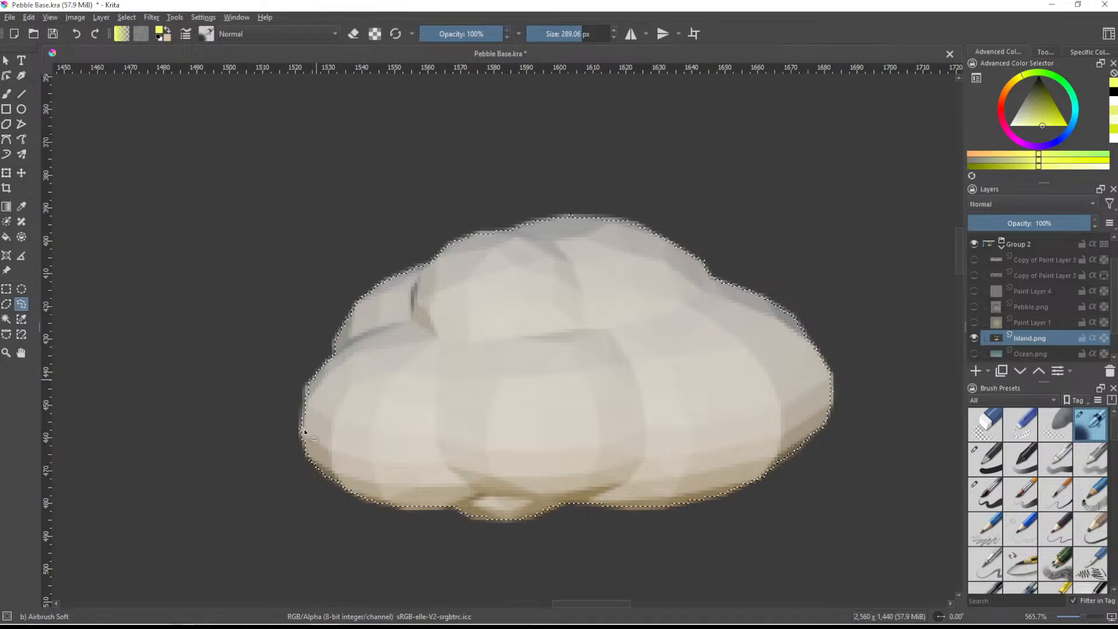
# - Subtract the left part of the island's dark back slope from the background selection, from its left tip to the first ridge corner
pyautogui.scroll(-4, 496, 414)
pyautogui.moveTo(620, 472); pyautogui.dragTo(601, 302, button='middle')
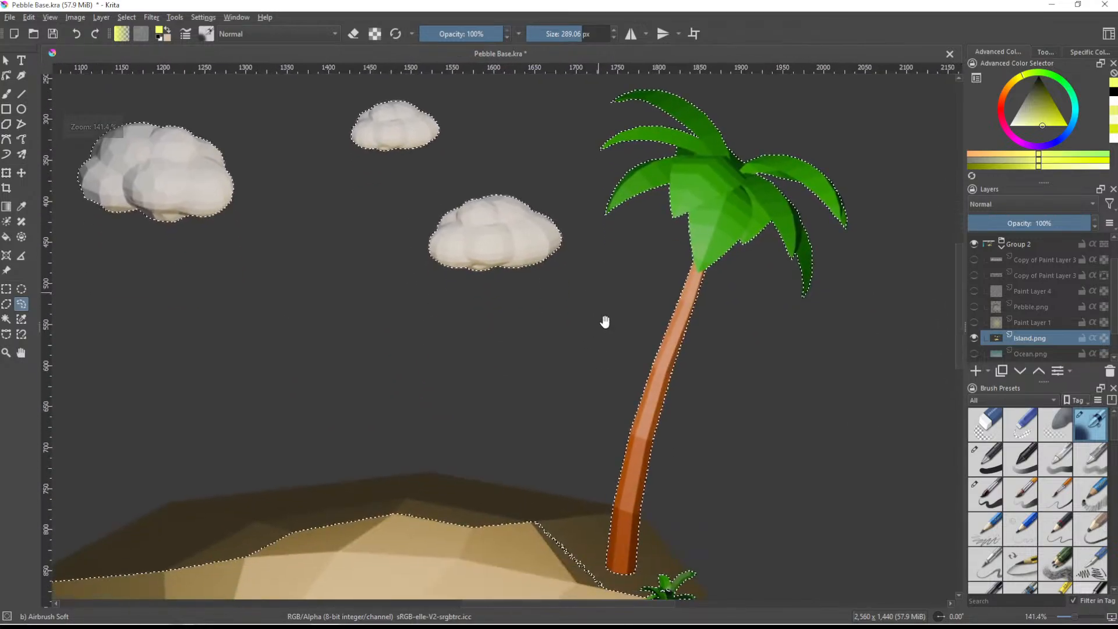
pyautogui.moveTo(408, 495); pyautogui.dragTo(614, 364, button='middle')
pyautogui.scroll(2, 389, 403)
pyautogui.moveTo(392, 402); pyautogui.dragTo(471, 368, button='middle')
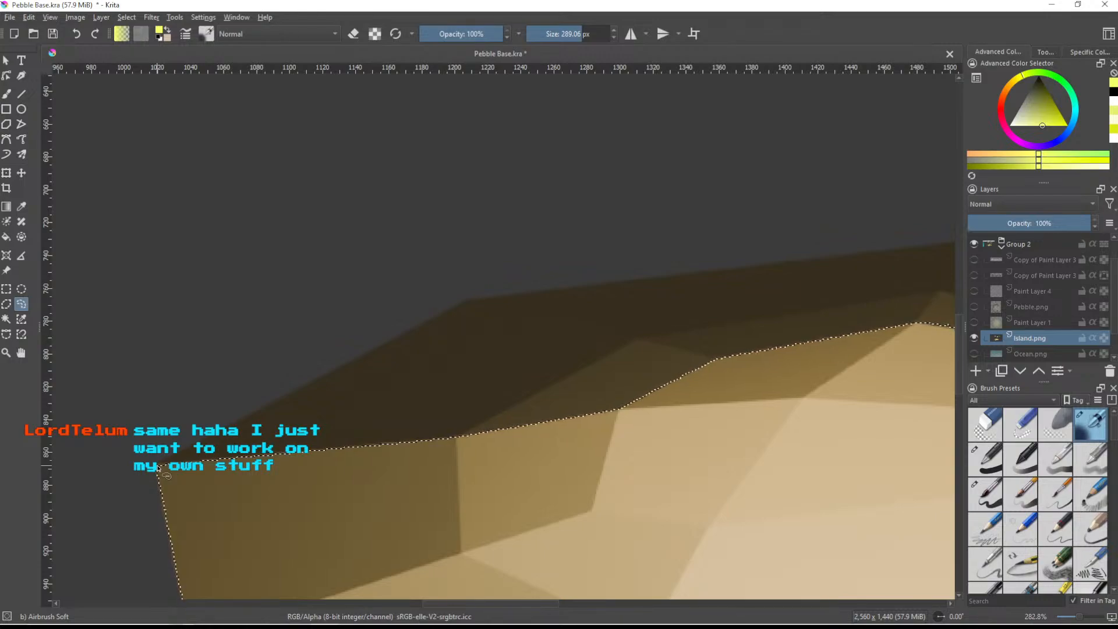
pyautogui.moveTo(473, 535)
pyautogui.mouseDown()
pyautogui.moveTo(823, 411)
pyautogui.moveTo(607, 321)
pyautogui.mouseUp()
pyautogui.moveTo(499, 308); pyautogui.dragTo(466, 303)
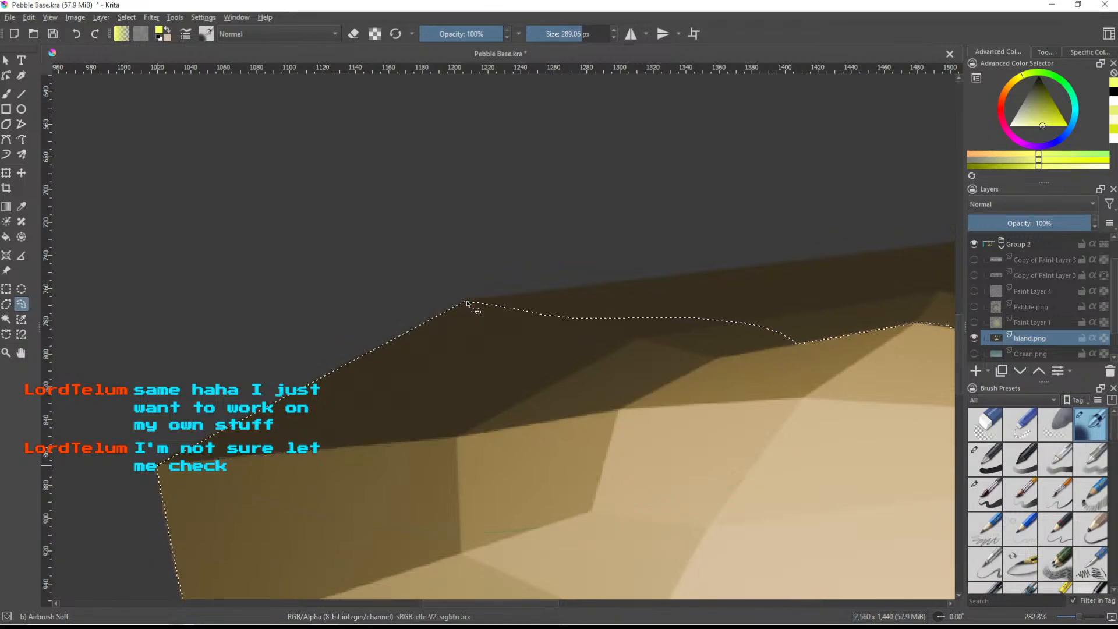
# - Subtract the remaining dark slope around the palm trunk up to the island's right tip, and delete the selected background
pyautogui.moveTo(552, 330); pyautogui.dragTo(223, 400, button='middle')
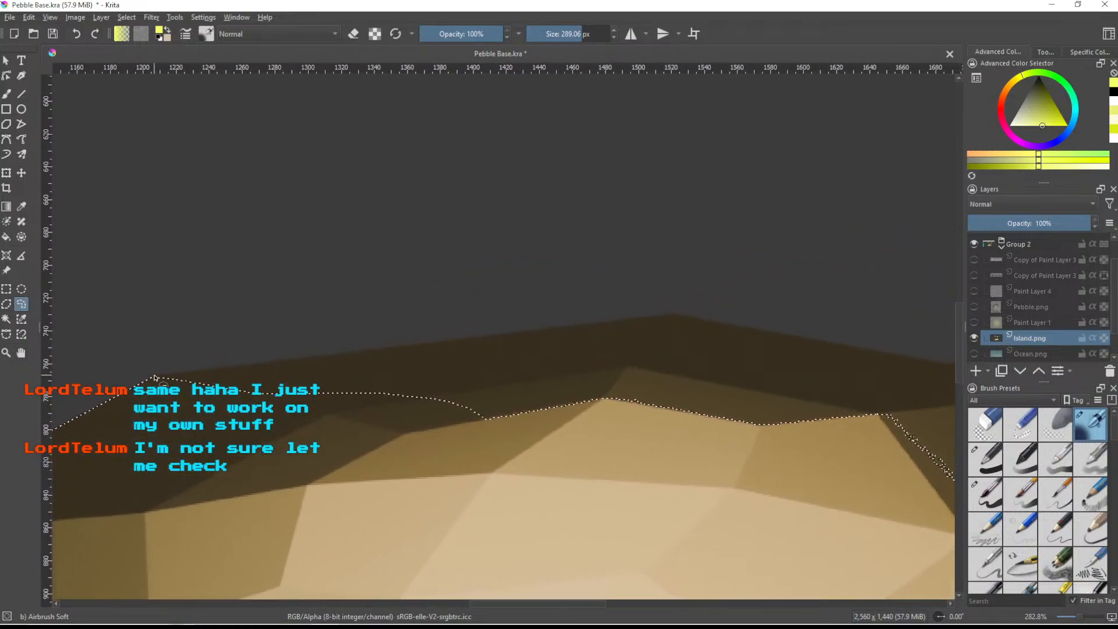
pyautogui.moveTo(154, 379)
pyautogui.mouseDown()
pyautogui.moveTo(361, 479)
pyautogui.moveTo(661, 452)
pyautogui.moveTo(693, 327)
pyautogui.moveTo(673, 316)
pyautogui.mouseUp()
pyautogui.moveTo(695, 384)
pyautogui.mouseDown()
pyautogui.moveTo(460, 414)
pyautogui.moveTo(239, 317)
pyautogui.moveTo(222, 401)
pyautogui.moveTo(239, 466)
pyautogui.moveTo(603, 387)
pyautogui.mouseUp()
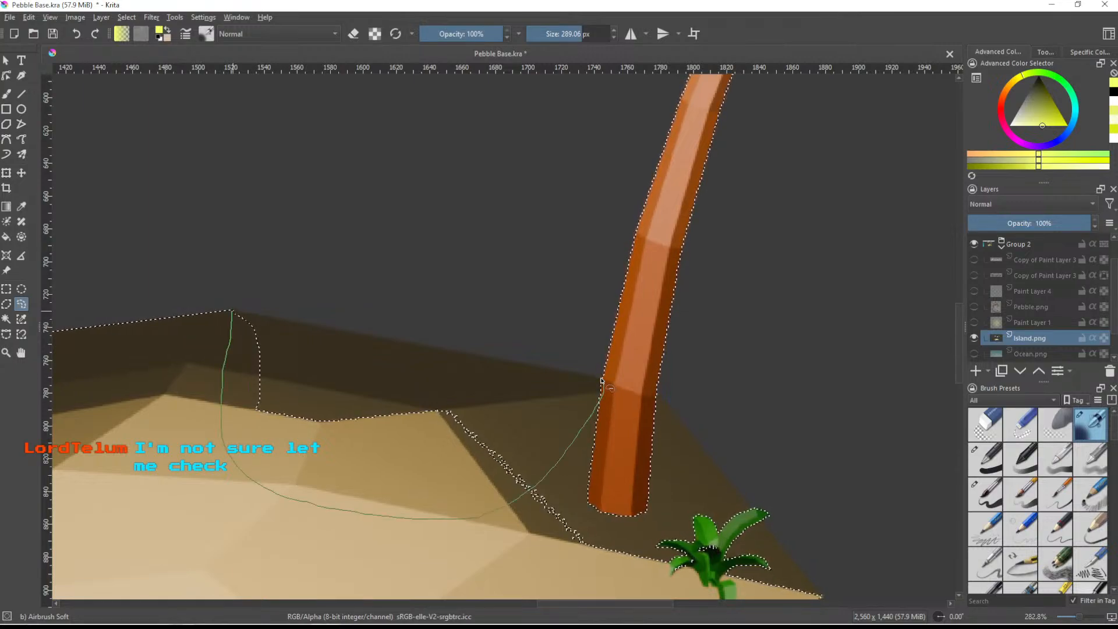
pyautogui.moveTo(616, 449)
pyautogui.mouseDown()
pyautogui.moveTo(479, 392)
pyautogui.moveTo(482, 330)
pyautogui.moveTo(337, 348)
pyautogui.moveTo(406, 544)
pyautogui.moveTo(642, 511)
pyautogui.mouseUp()
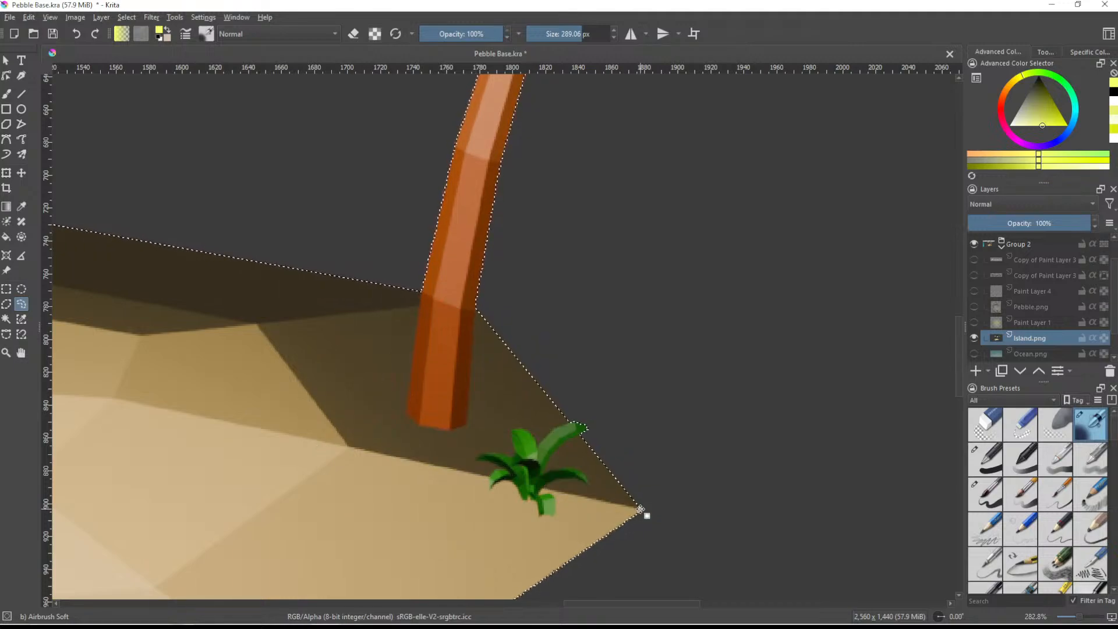
pyautogui.scroll(-5, 642, 511)
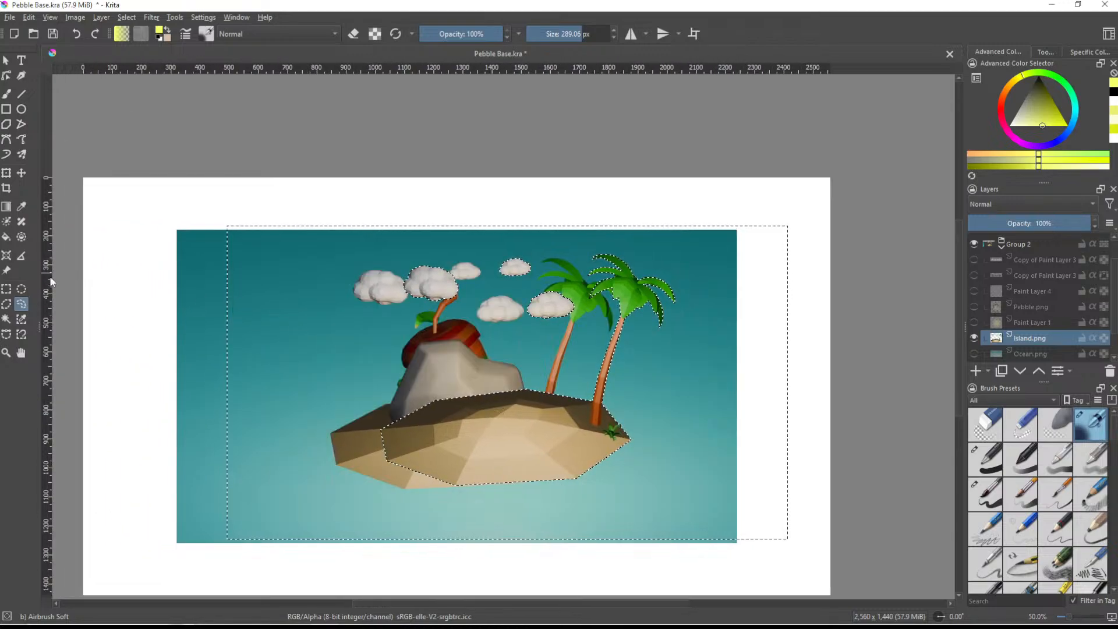
pyautogui.click(103, 322)
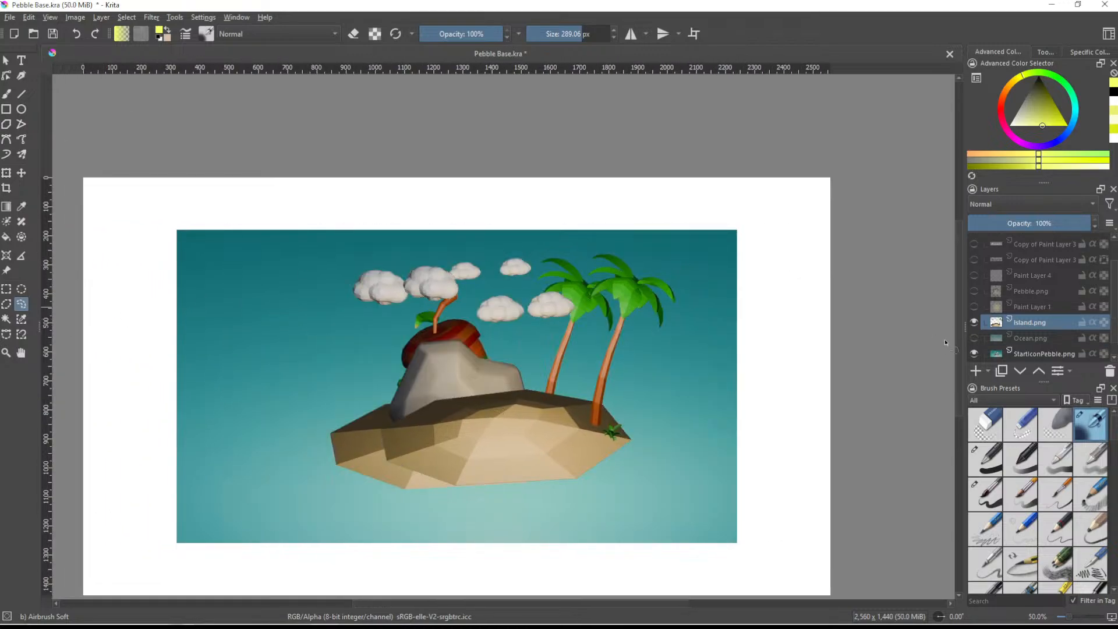
# - Move the cut-out Island.png left so it lines up with the matching island, palm and clouds in StartIconPebble.png
pyautogui.click(21, 173)
pyautogui.moveTo(595, 409); pyautogui.dragTo(546, 412)
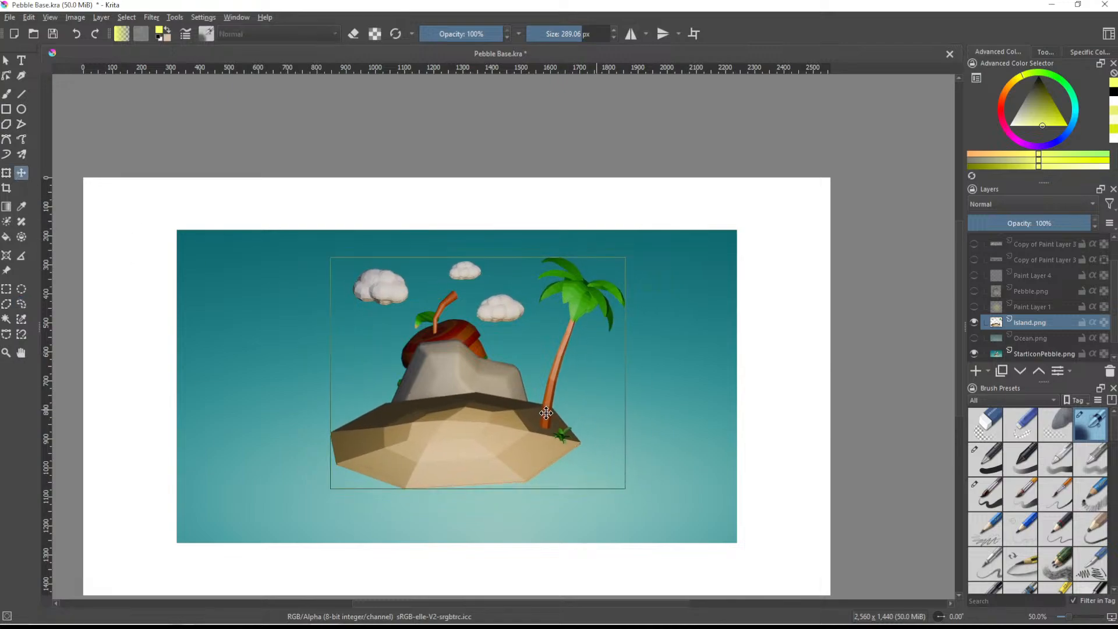
pyautogui.scroll(2, 545, 411)
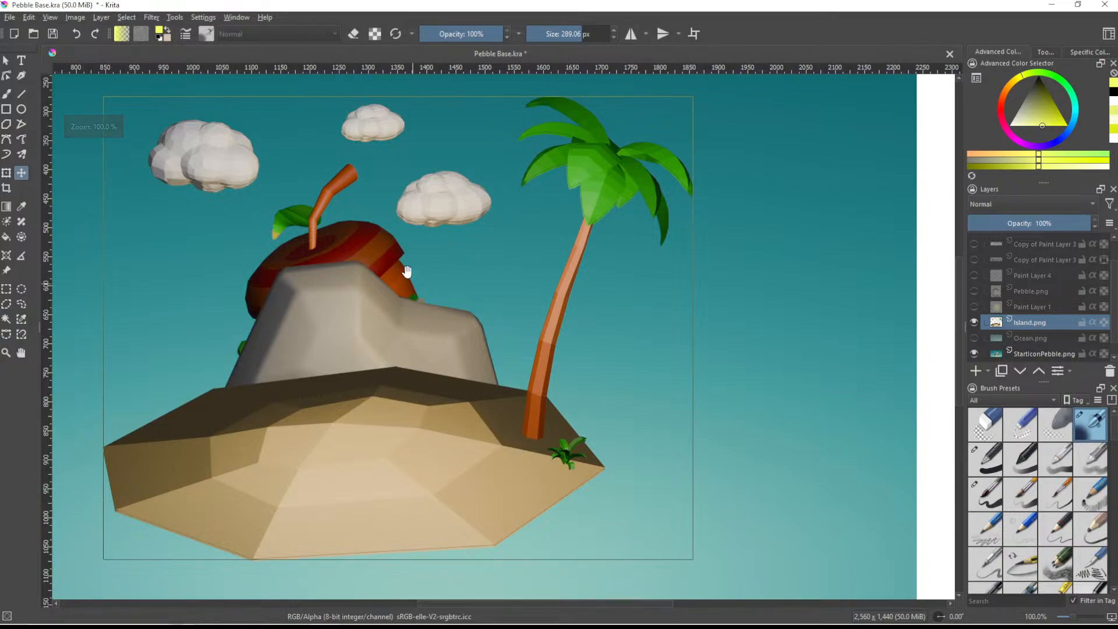
pyautogui.moveTo(409, 277); pyautogui.dragTo(561, 410, button='middle')
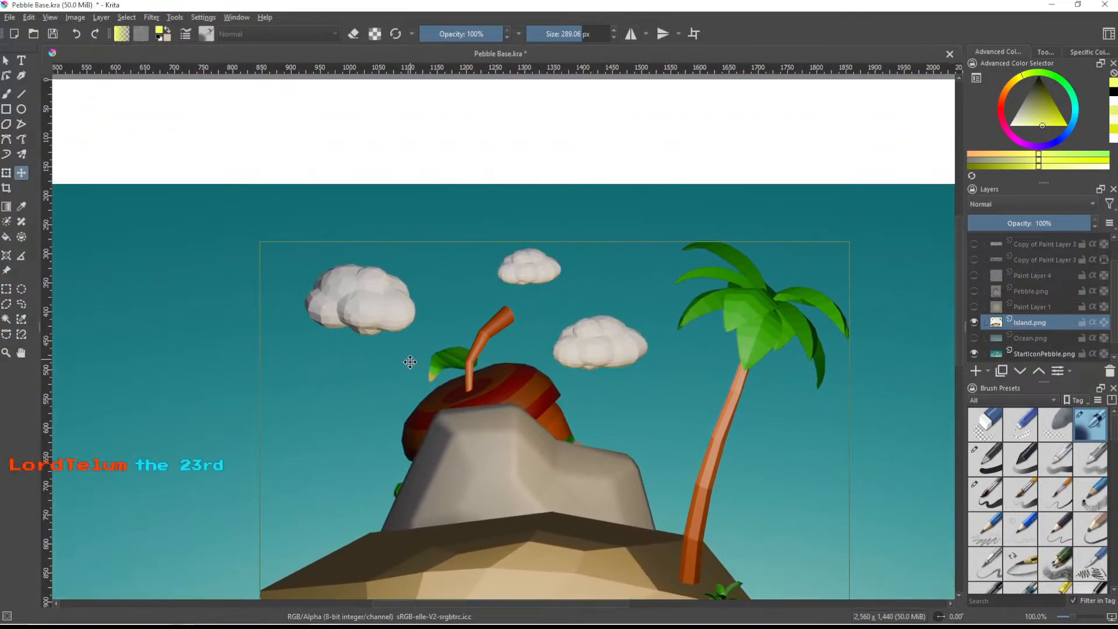
pyautogui.scroll(2, 411, 361)
pyautogui.moveTo(484, 339); pyautogui.dragTo(724, 494, button='middle')
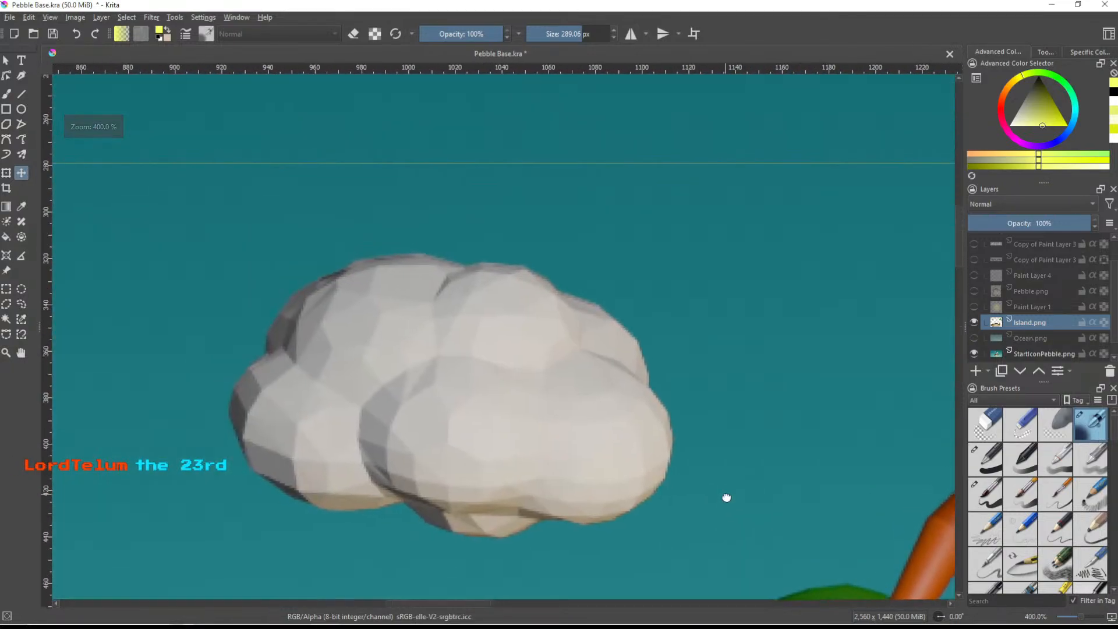
pyautogui.moveTo(589, 438); pyautogui.dragTo(594, 438)
pyautogui.scroll(-6, 593, 438)
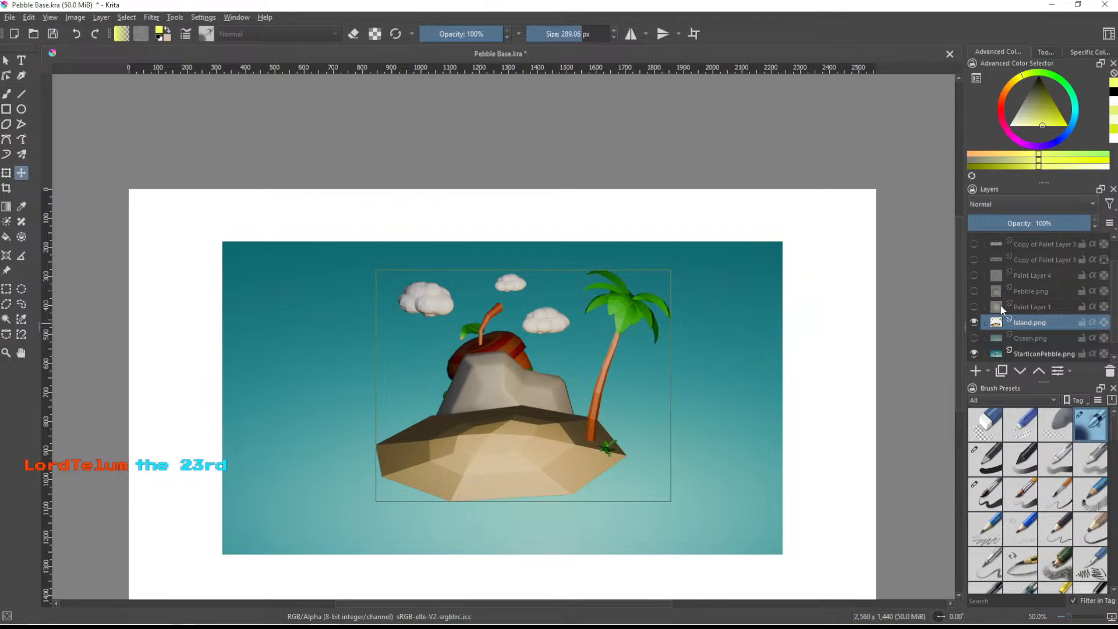
# - Show Paint Layer 1, Pebble.png, Paint Layer 4 and both Copy of Paint Layer 3 title layers again
pyautogui.moveTo(973, 307); pyautogui.dragTo(973, 291)
pyautogui.click(973, 260)
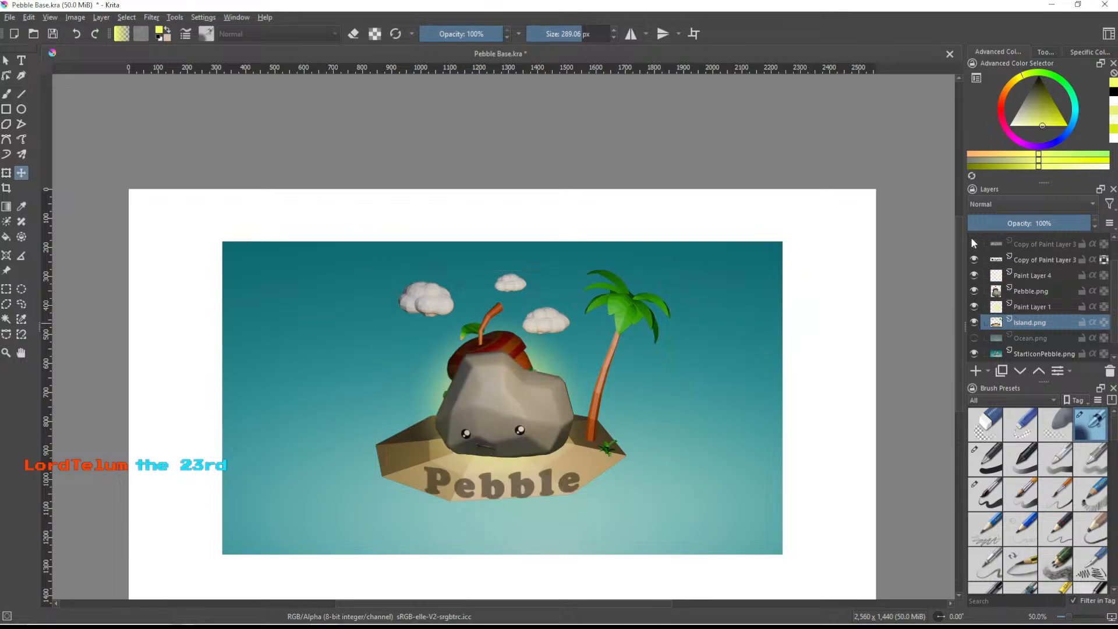
pyautogui.click(970, 242)
pyautogui.scroll(2, 1012, 285)
pyautogui.scroll(-3, 1013, 286)
pyautogui.scroll(3, 1011, 288)
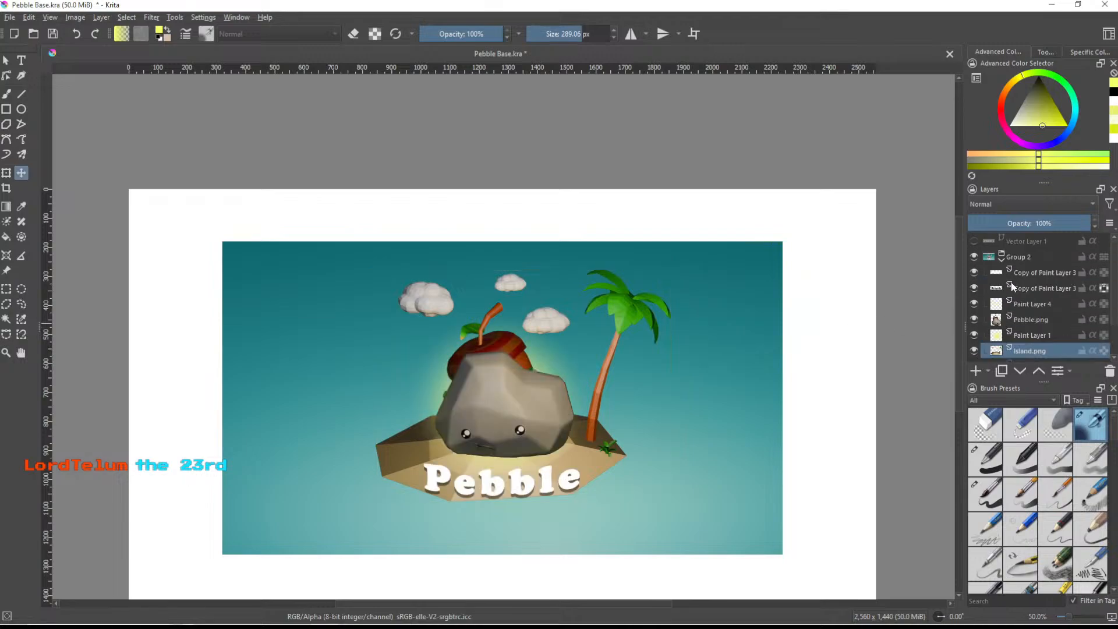
# - Show Ocean.png and move it to exactly cover the StartIconPebble.png image
pyautogui.scroll(-3, 1012, 303)
pyautogui.click(974, 322)
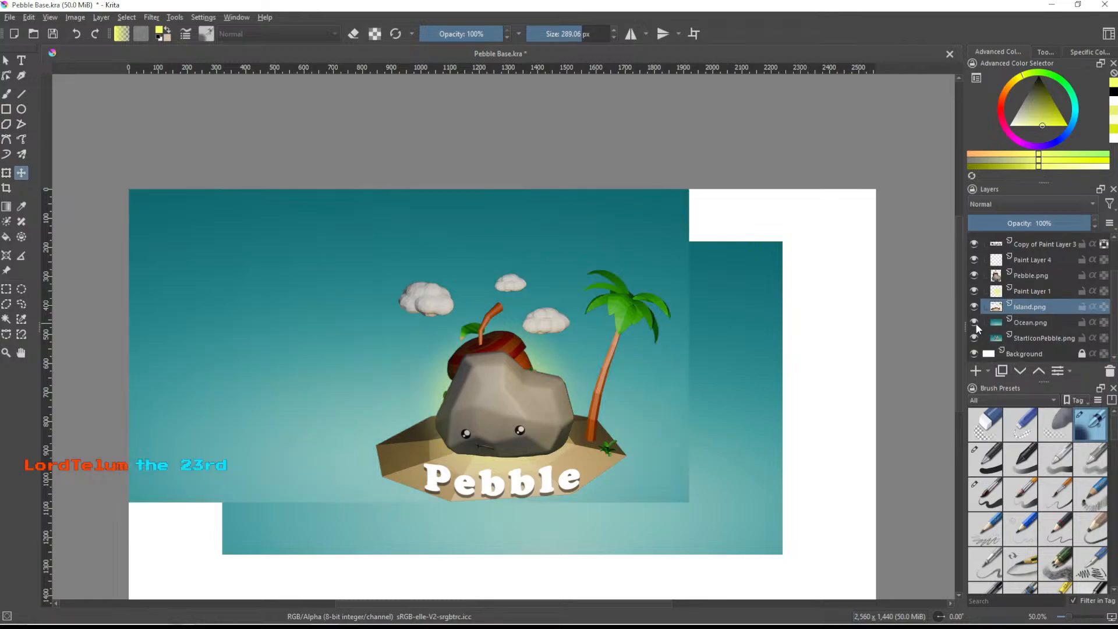
pyautogui.keyDown('ctrl'); pyautogui.scroll(-3, 642, 374); pyautogui.keyUp('ctrl')
pyautogui.keyDown('ctrl'); pyautogui.scroll(1, 643, 374); pyautogui.keyUp('ctrl')
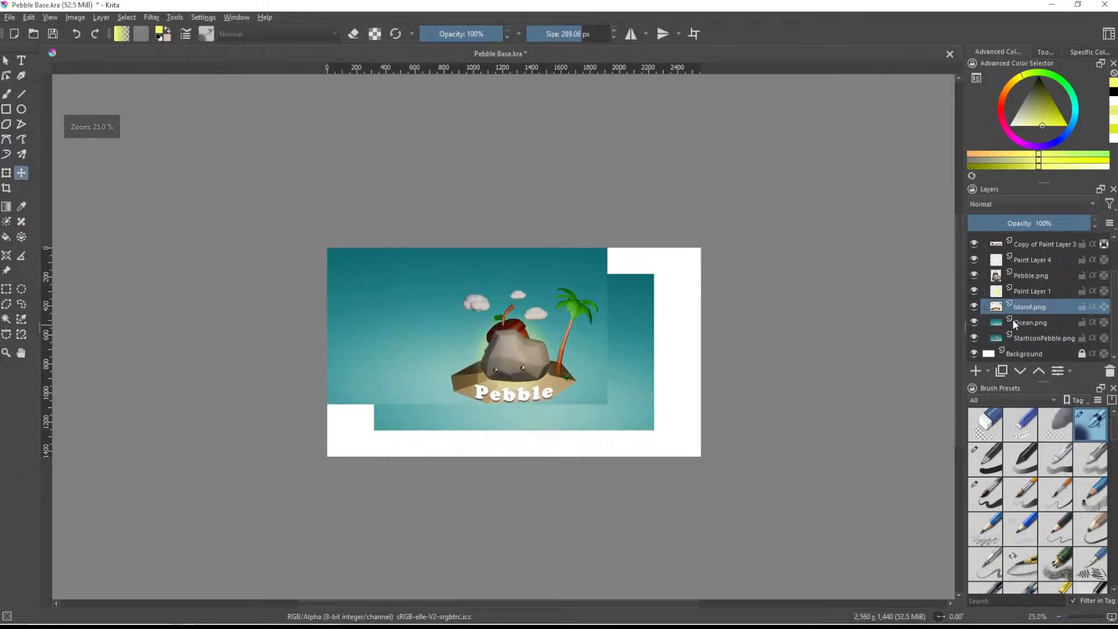
pyautogui.click(1026, 324)
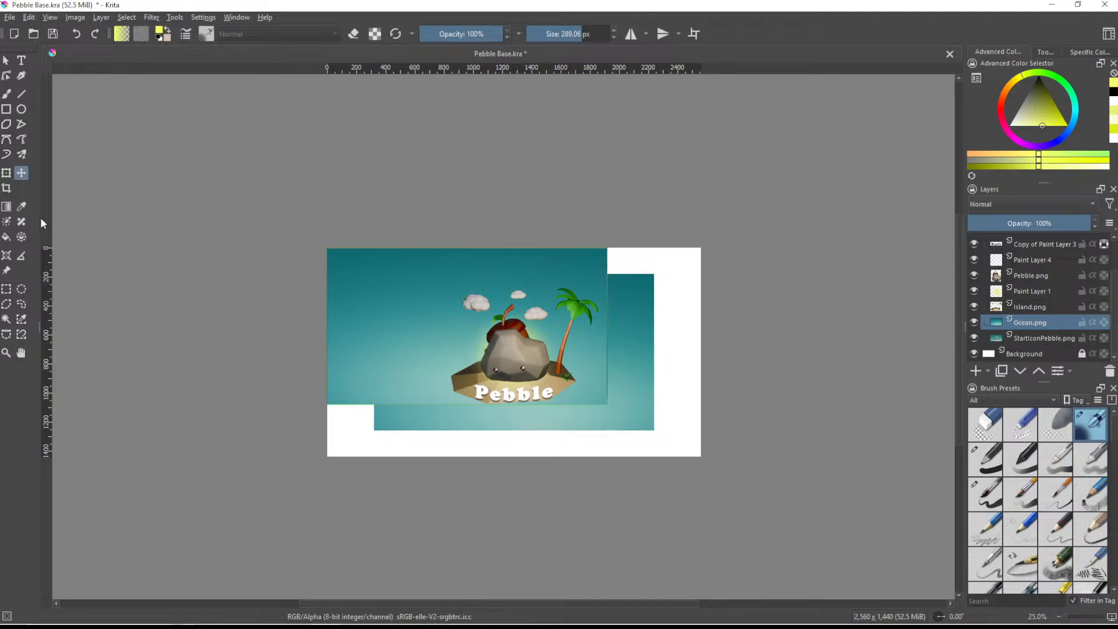
pyautogui.moveTo(584, 372); pyautogui.dragTo(603, 382)
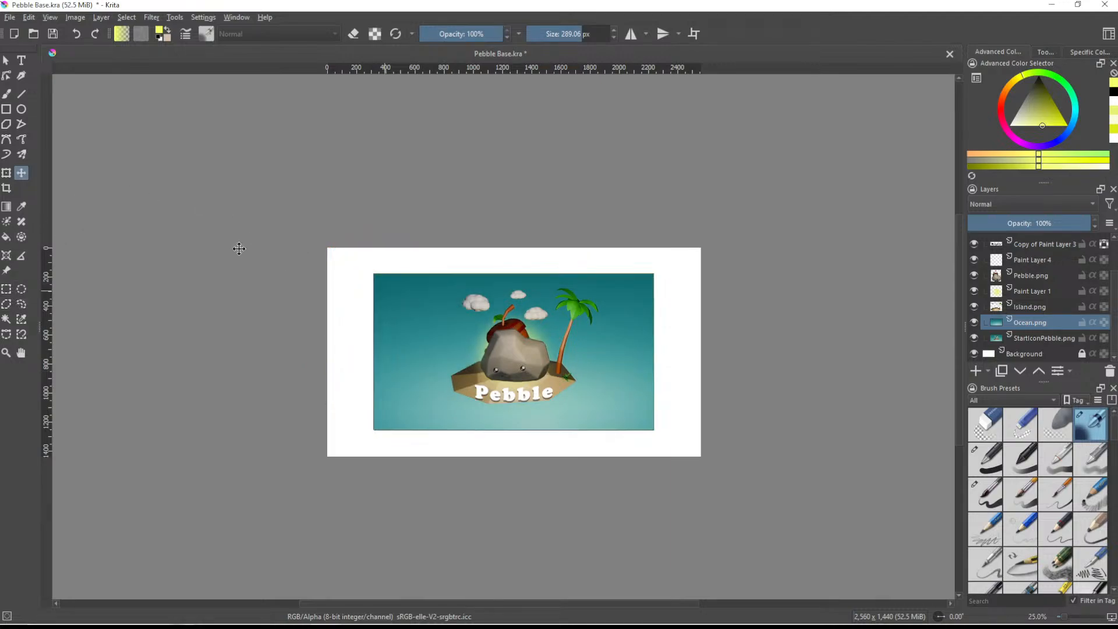
# - Scale up and reposition Ocean.png with the Transform tool until it covers the entire white canvas, and apply the transform
pyautogui.click(6, 172)
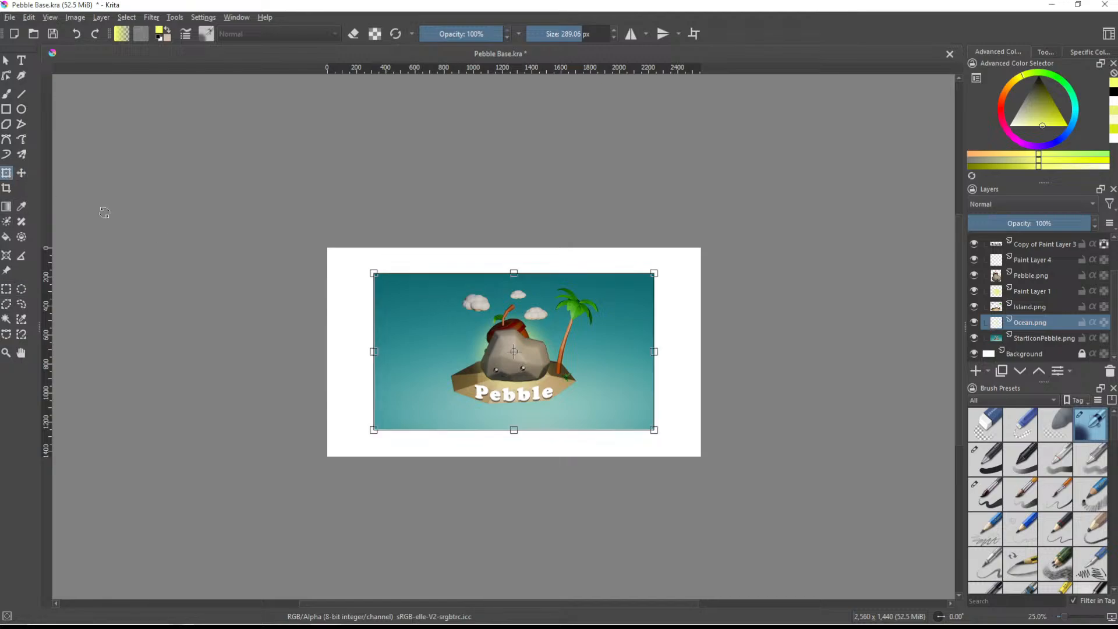
pyautogui.moveTo(655, 431); pyautogui.dragTo(715, 463)
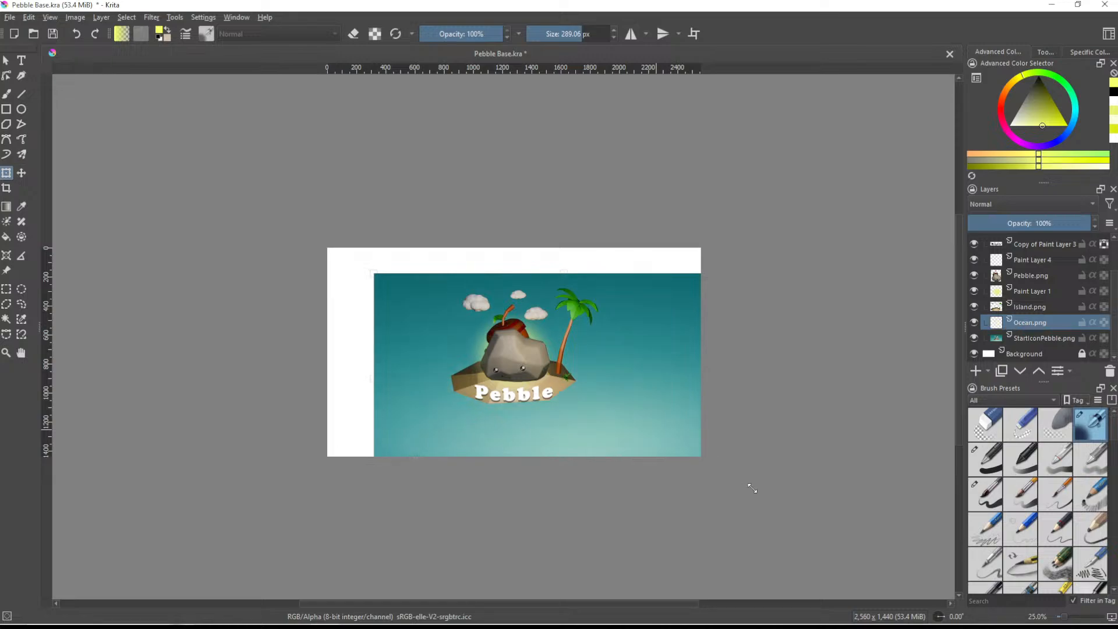
pyautogui.moveTo(648, 429); pyautogui.dragTo(597, 404)
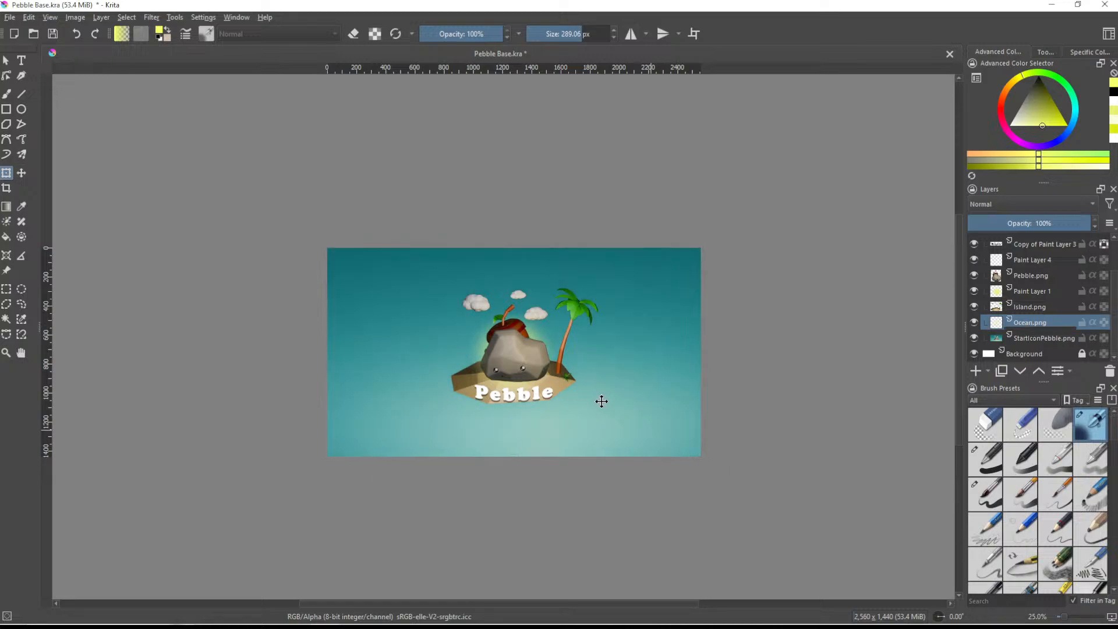
pyautogui.scroll(2, 584, 406)
pyautogui.moveTo(541, 292); pyautogui.dragTo(635, 375, button='middle')
pyautogui.scroll(-1, 645, 399)
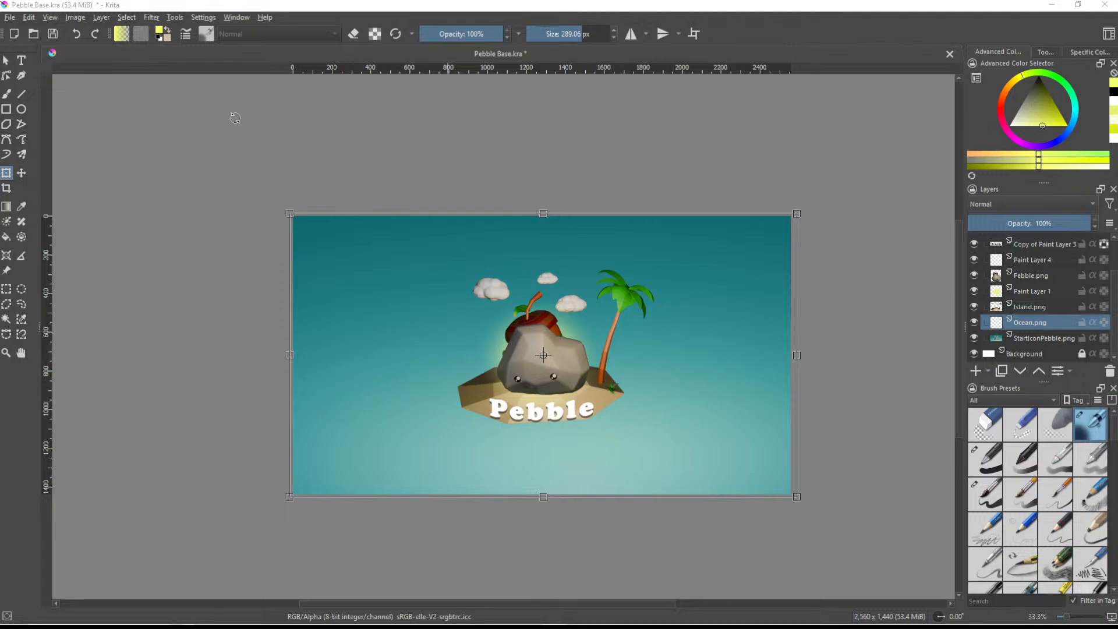
pyautogui.click(6, 94)
# - Export the full-size Pebble image as Landscape.png in PNG format in the PebbleLogos folder
pyautogui.hotkey('ctrl', 'shift', 's')
pyautogui.click(153, 329)
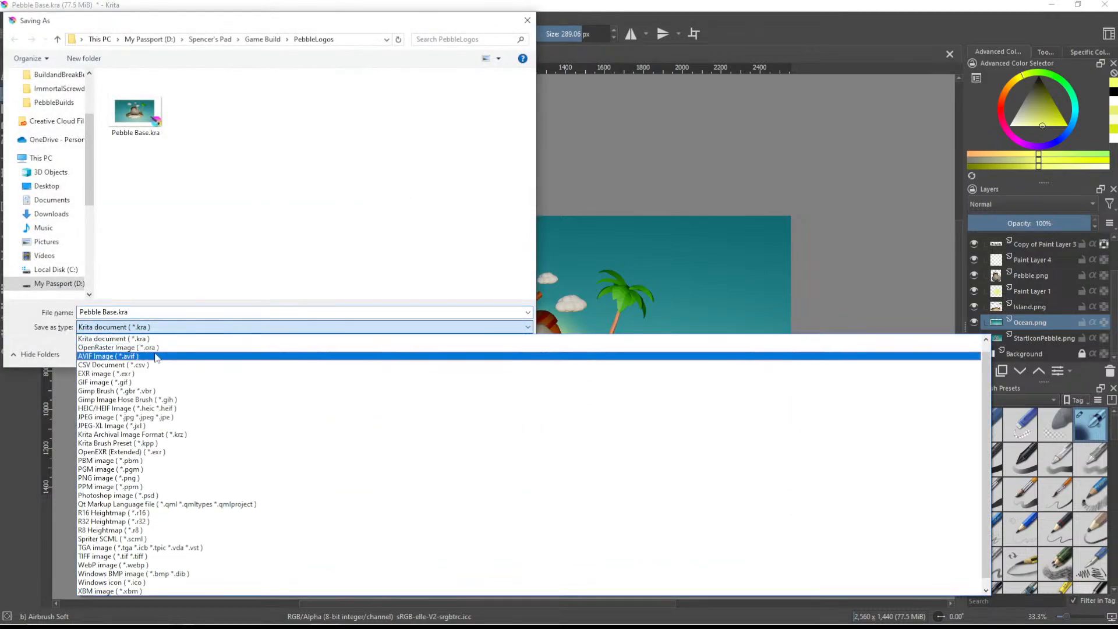
pyautogui.click(146, 472)
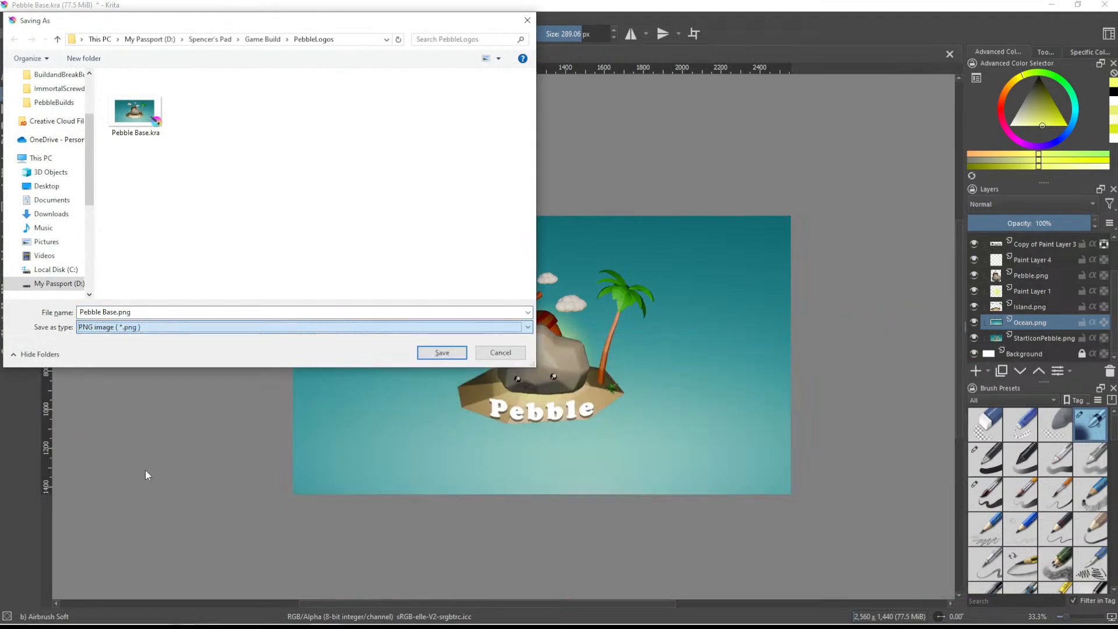
pyautogui.click(138, 313)
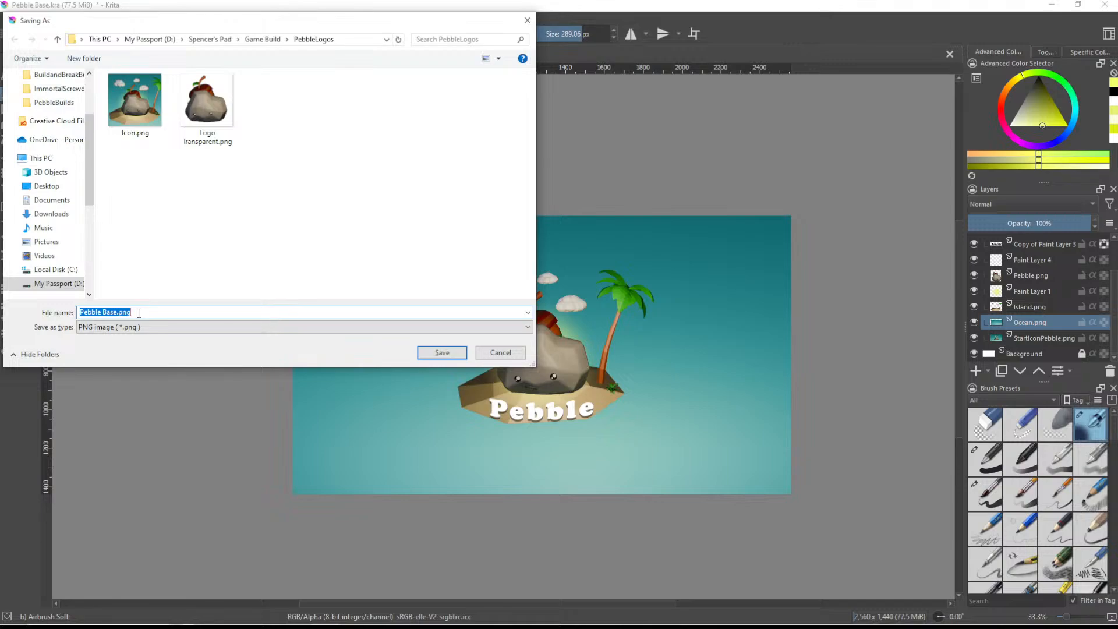
pyautogui.write('Landscape')
pyautogui.press('Return')
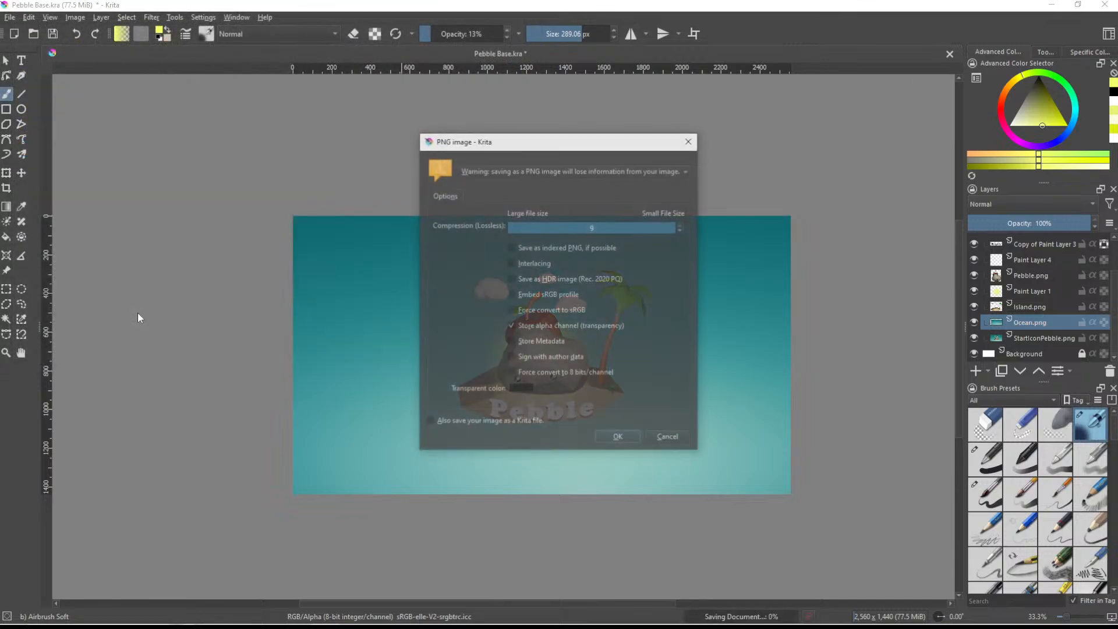
pyautogui.click(608, 437)
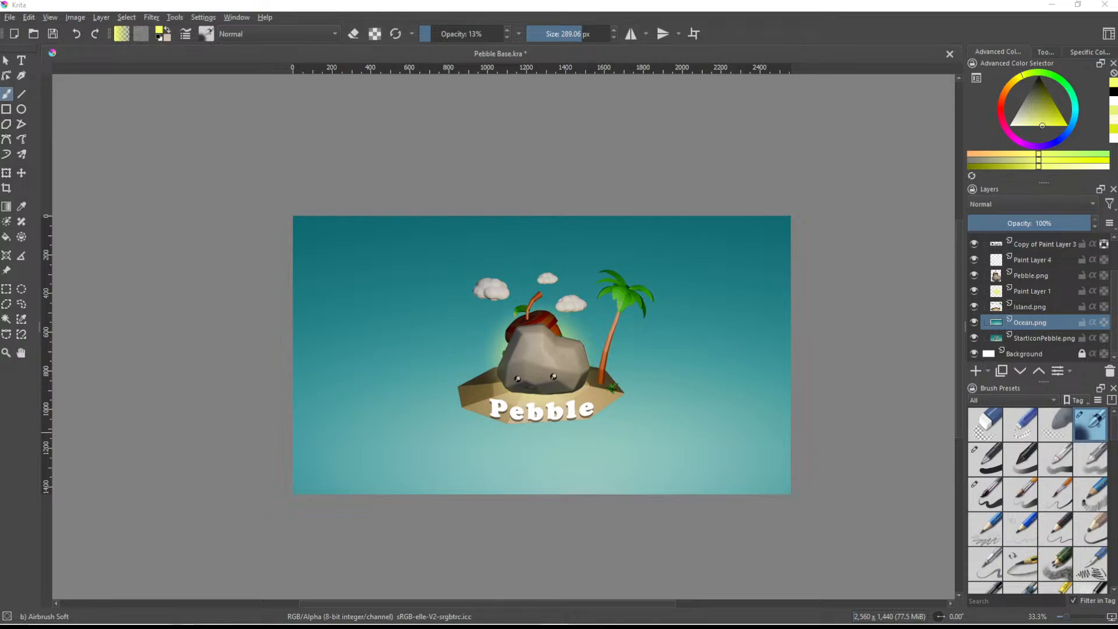
# - Upload Landscape.png as the Landscape cover art in the Meta Horizon dashboard, then open the Square cover art slot
pyautogui.moveTo(0, 49); pyautogui.dragTo(457, 1)
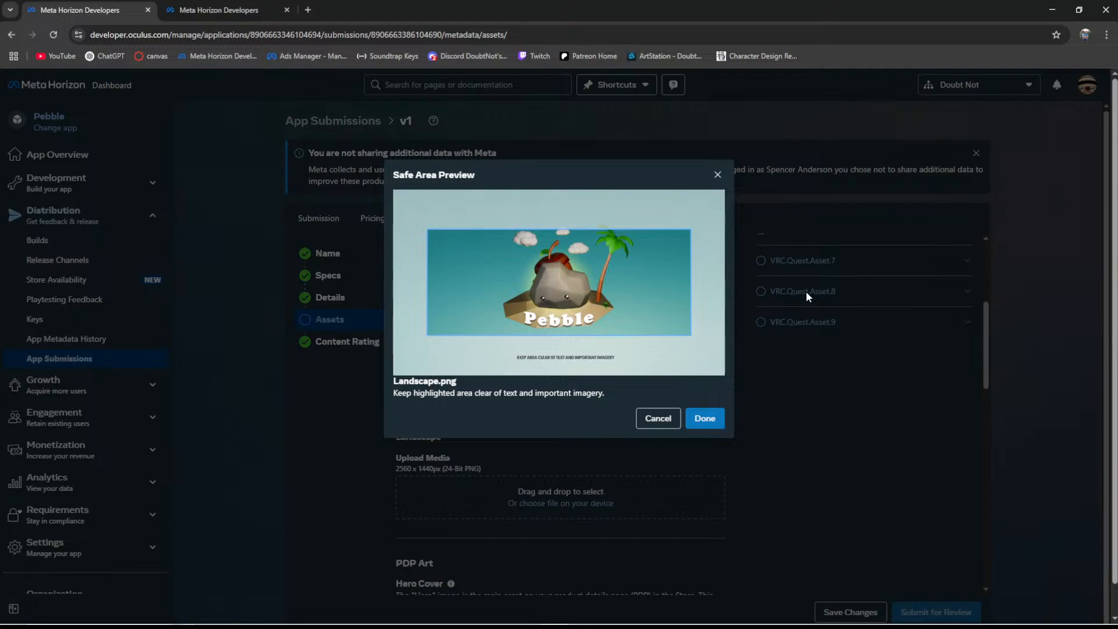
pyautogui.click(718, 411)
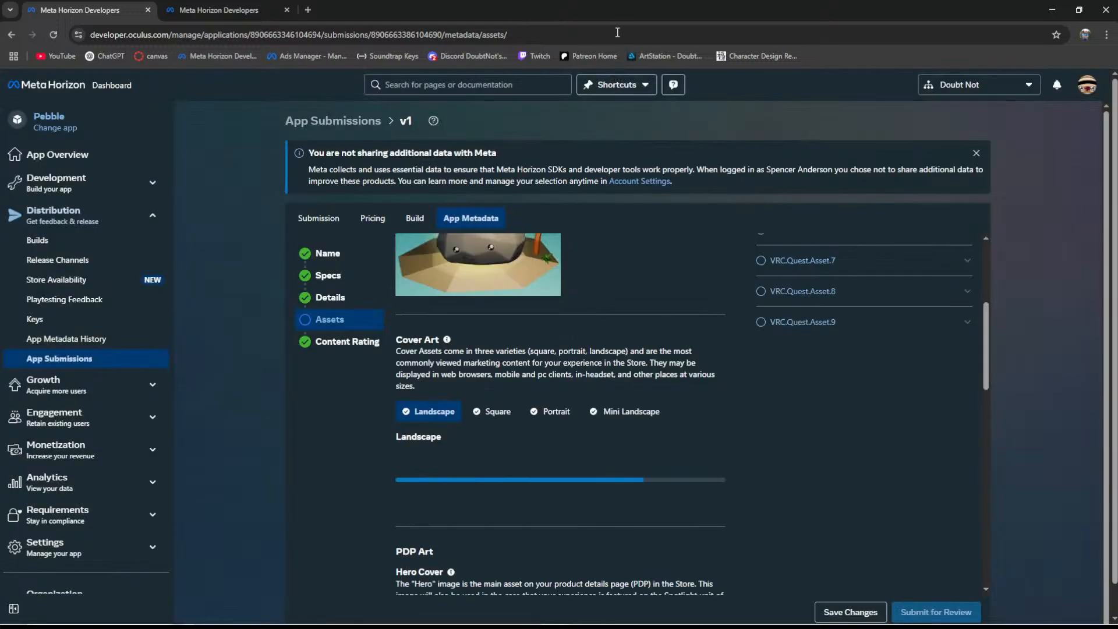
pyautogui.click(493, 415)
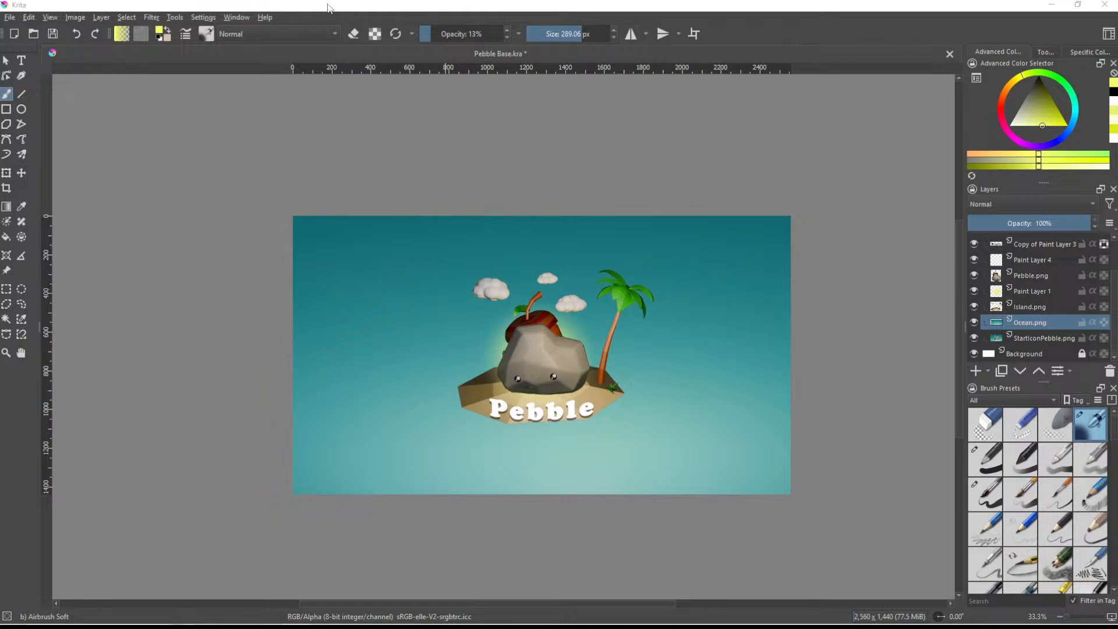
# - Switch back to Krita and resize the canvas to 1440 px wide, keeping the artwork centred
pyautogui.click(75, 18)
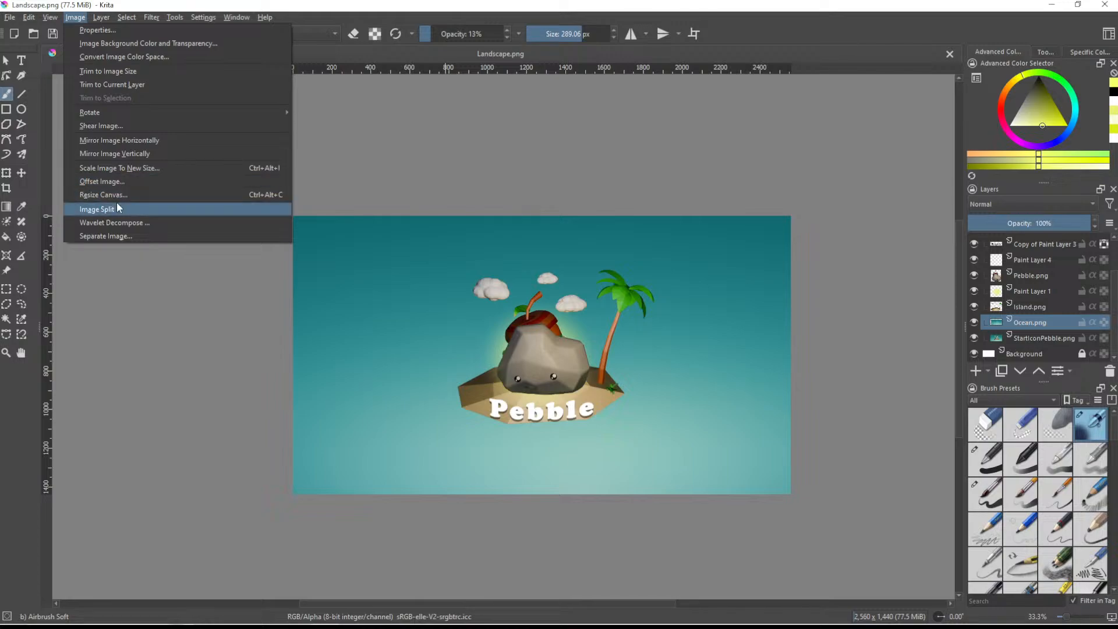
pyautogui.moveTo(93, 18)
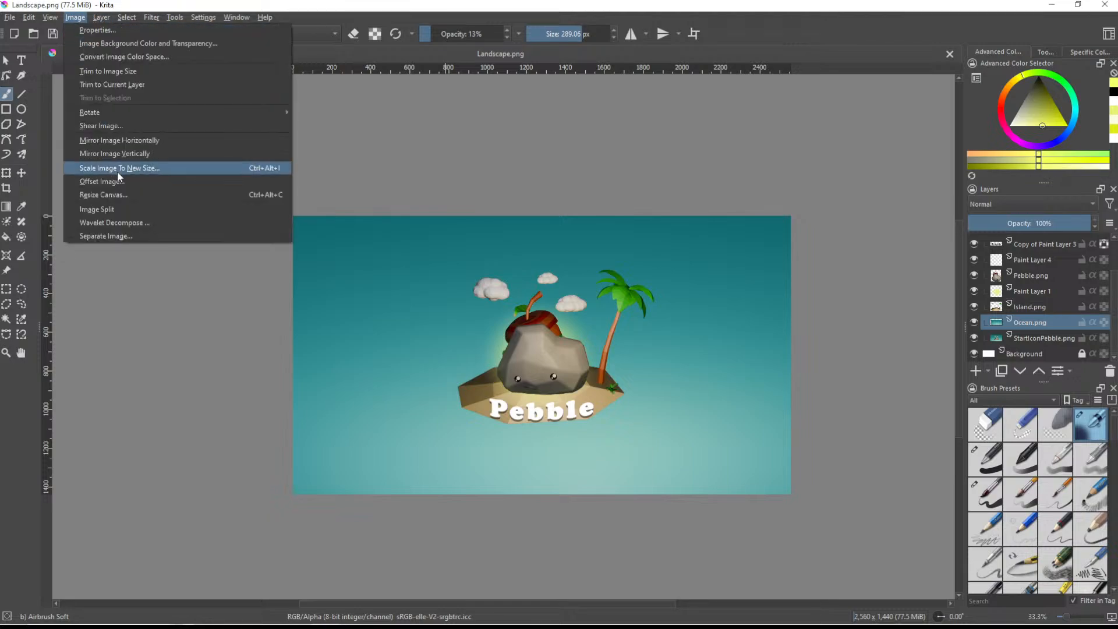
pyautogui.click(118, 196)
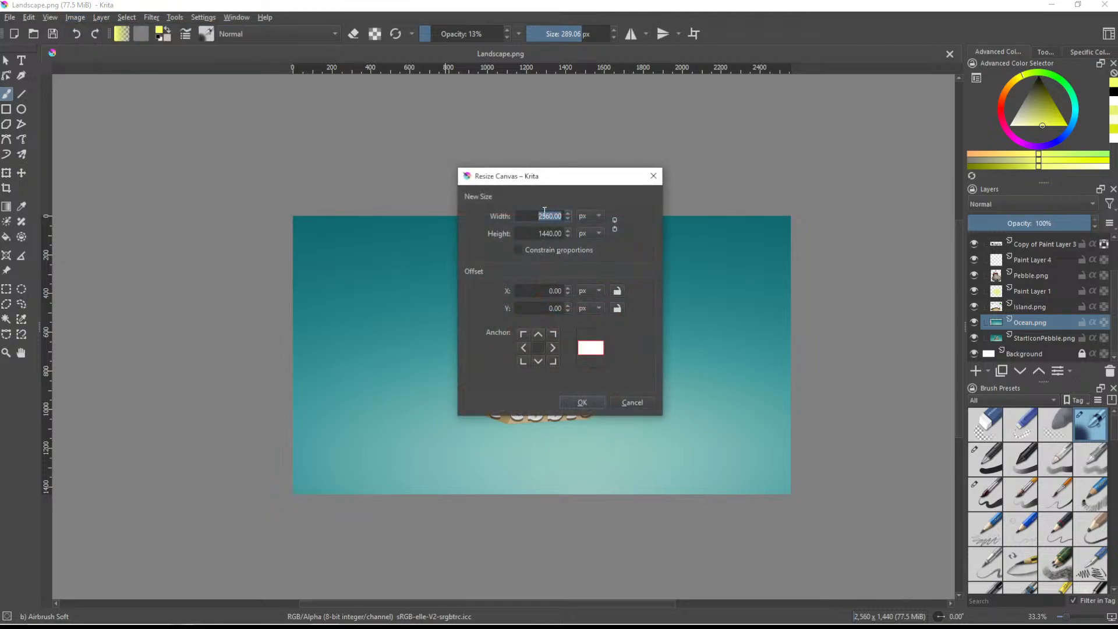
pyautogui.write('1440')
pyautogui.click(581, 402)
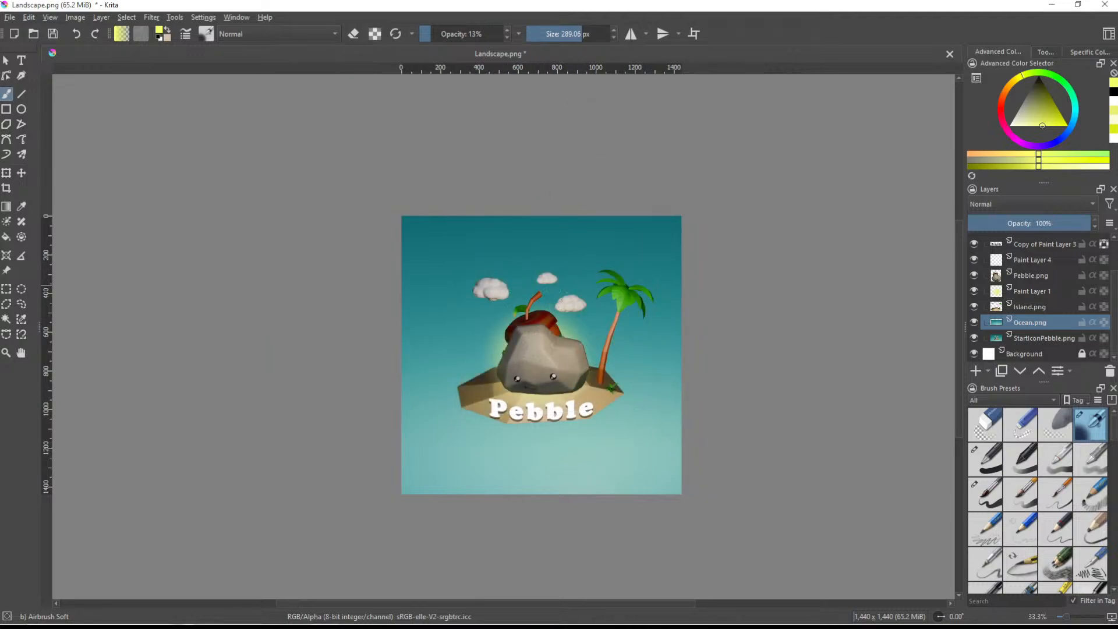
# - Export the square image as Square.png in the PebbleLogos folder with the default PNG options
pyautogui.hotkey('ctrl', 'shift', 's')
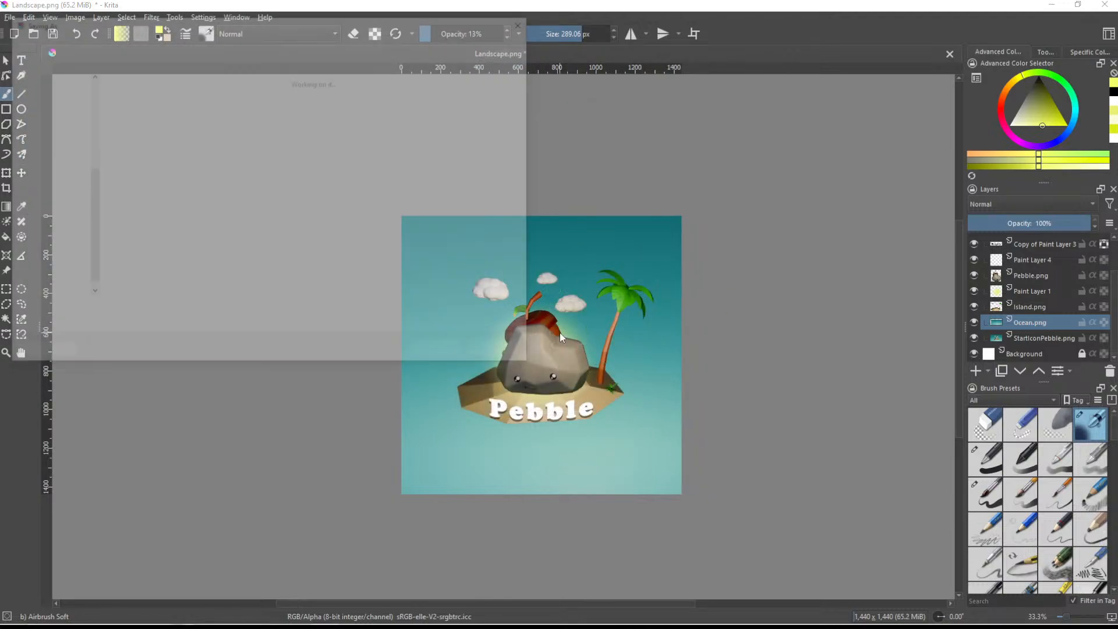
pyautogui.write('Square')
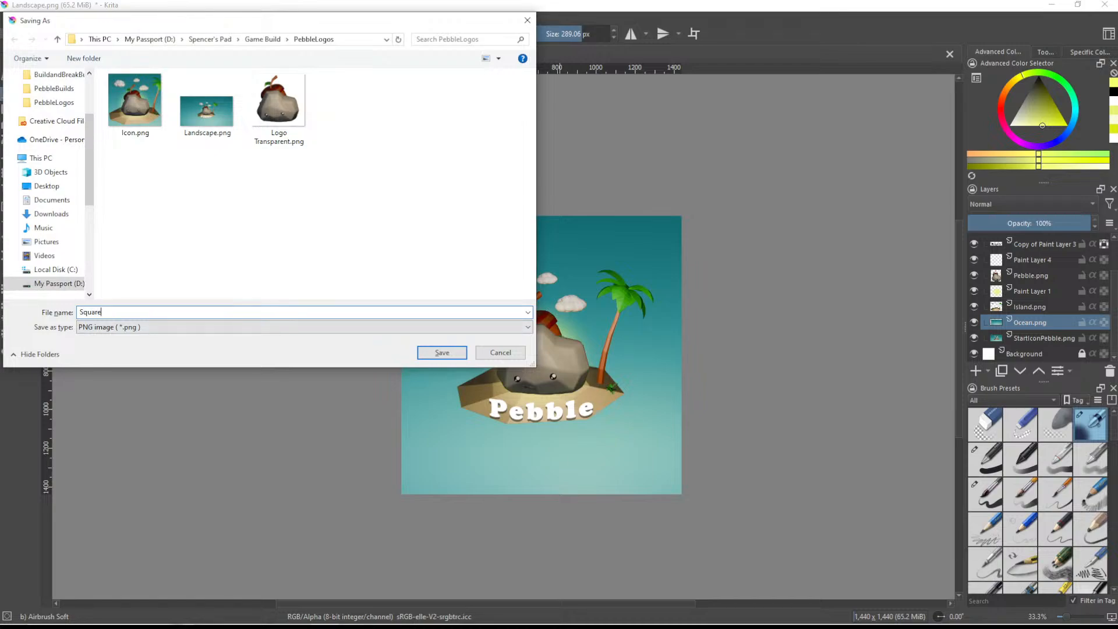
pyautogui.press('Return')
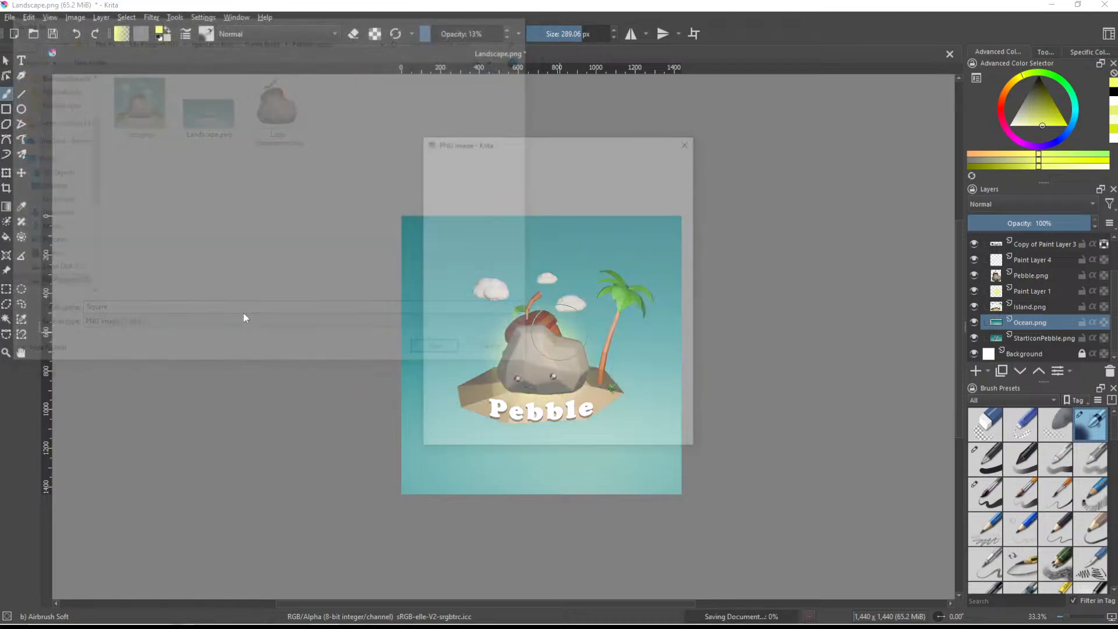
pyautogui.click(638, 440)
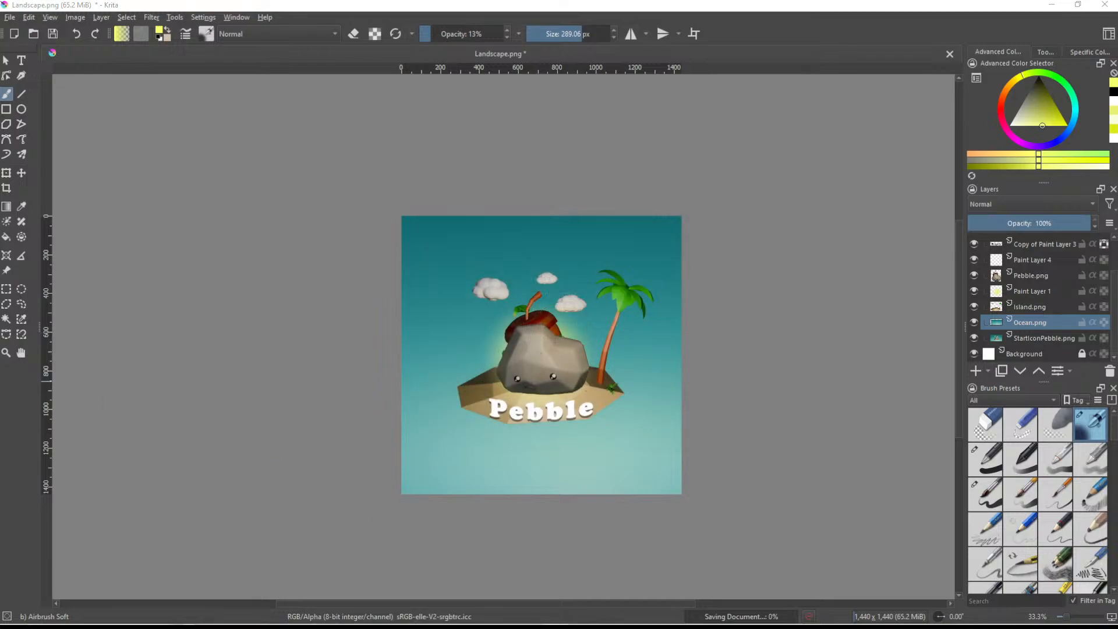
# - Upload Square.png from the PebbleLogos folder as the Square cover art in the Meta Horizon dashboard, then open the Portrait slot
pyautogui.moveTo(0, 117); pyautogui.dragTo(373, 1)
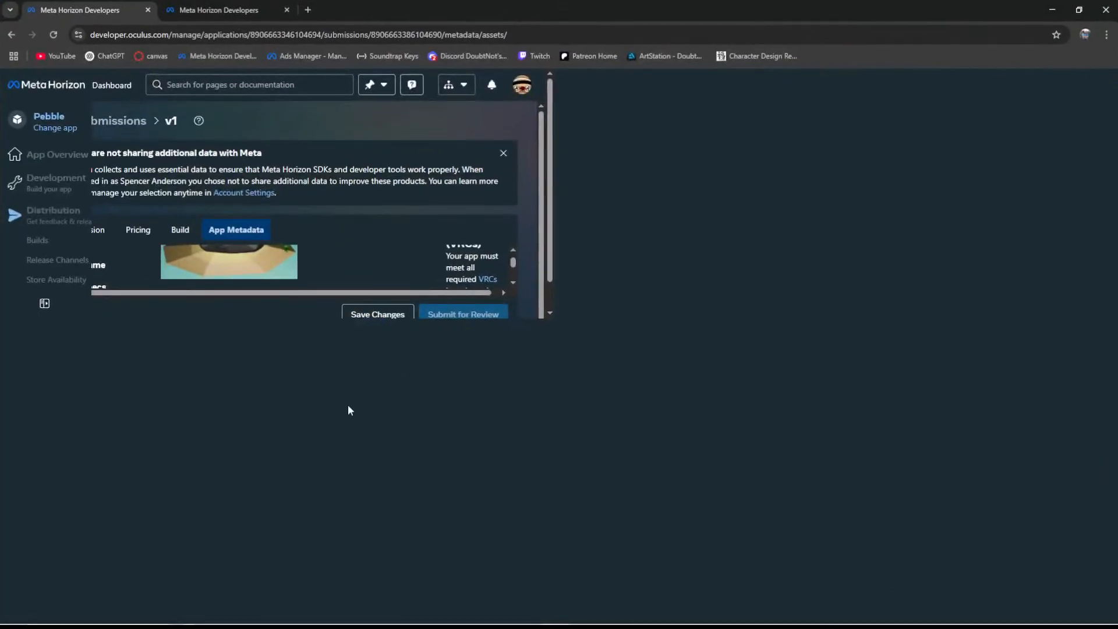
pyautogui.moveTo(230, 621)
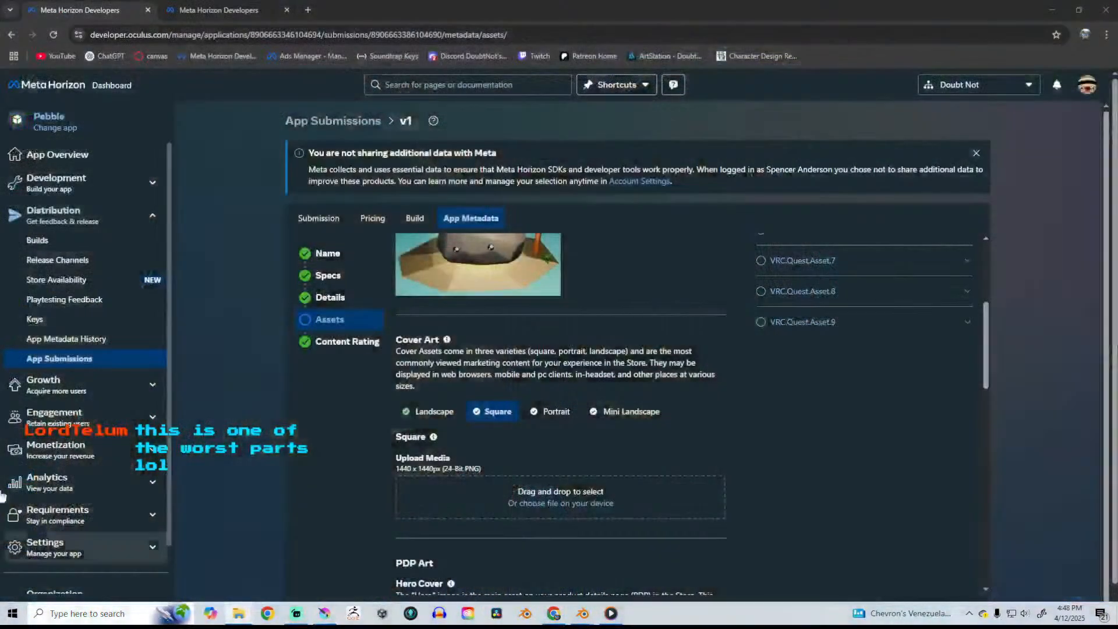
pyautogui.moveTo(0, 161); pyautogui.dragTo(976, 41)
pyautogui.moveTo(1004, 169); pyautogui.dragTo(559, 498)
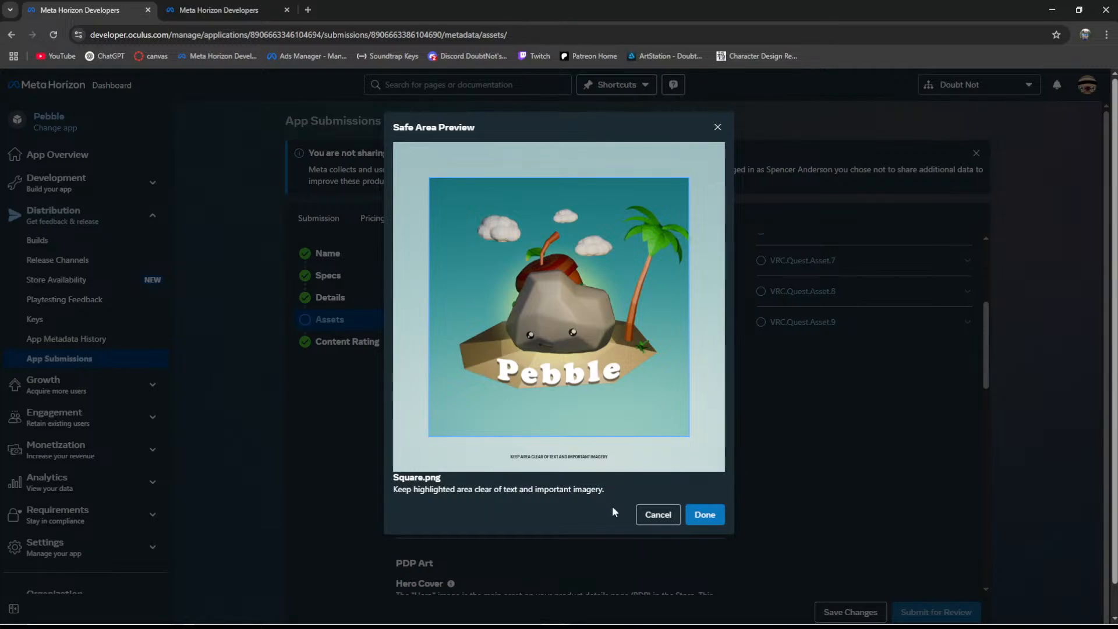
pyautogui.click(707, 516)
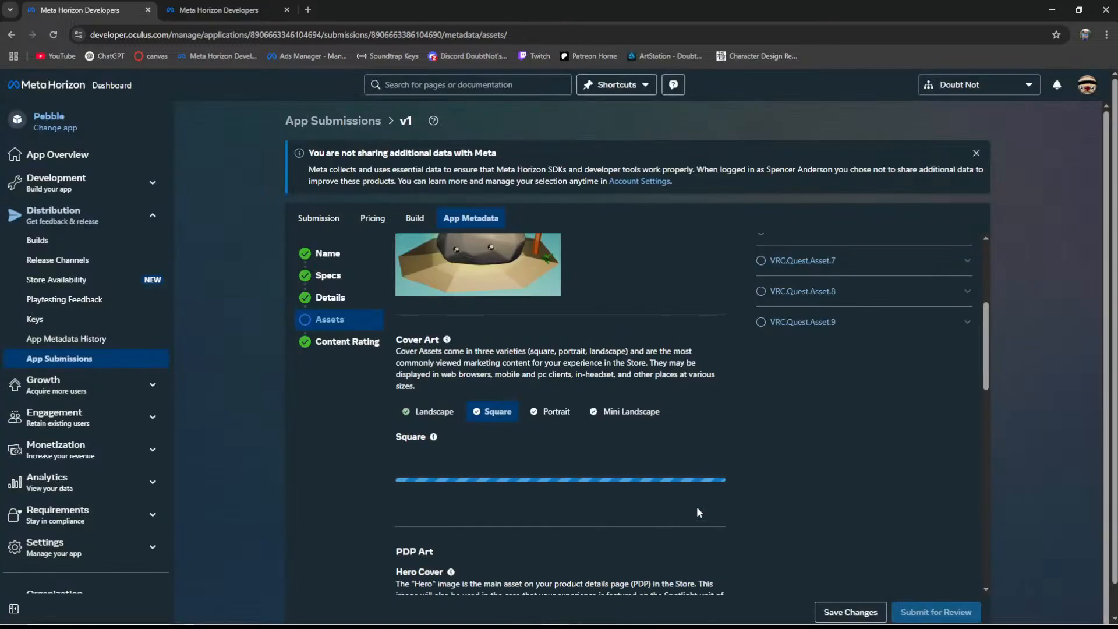
pyautogui.click(550, 411)
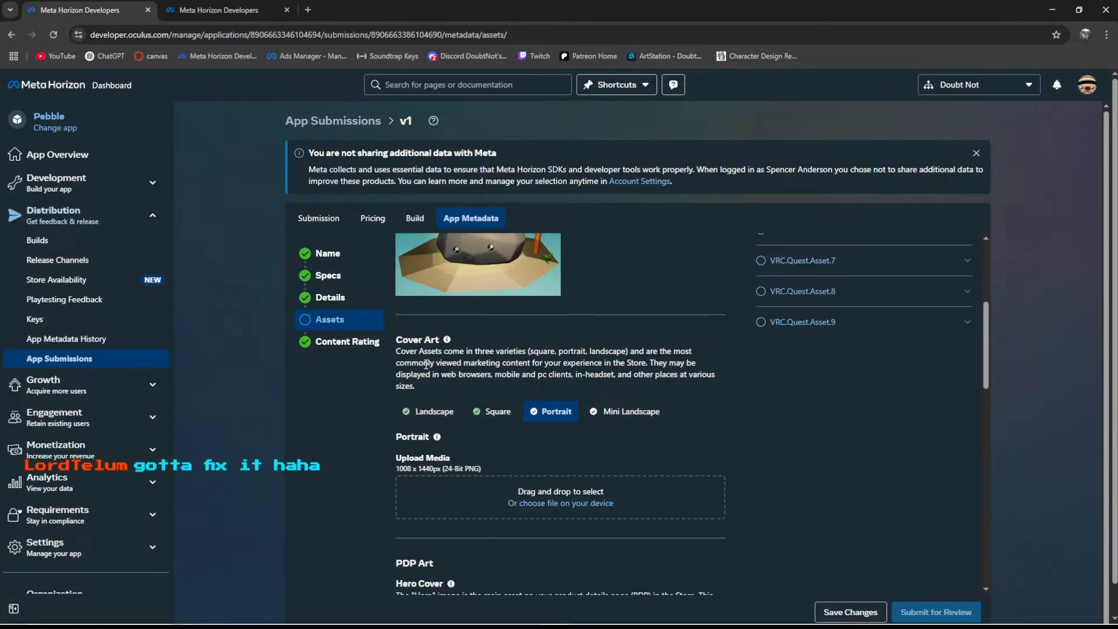
# - Return to Krita and resize the canvas to 1008 px wide at 1440 px height, keeping the artwork centred
pyautogui.moveTo(555, 3); pyautogui.dragTo(555, 0)
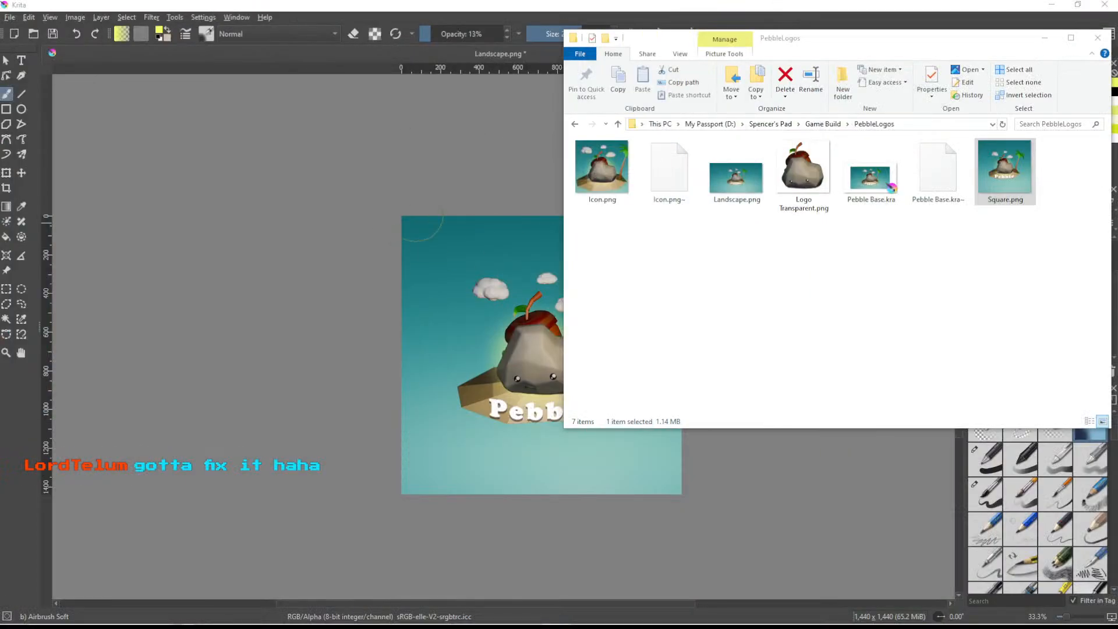
pyautogui.click(1044, 38)
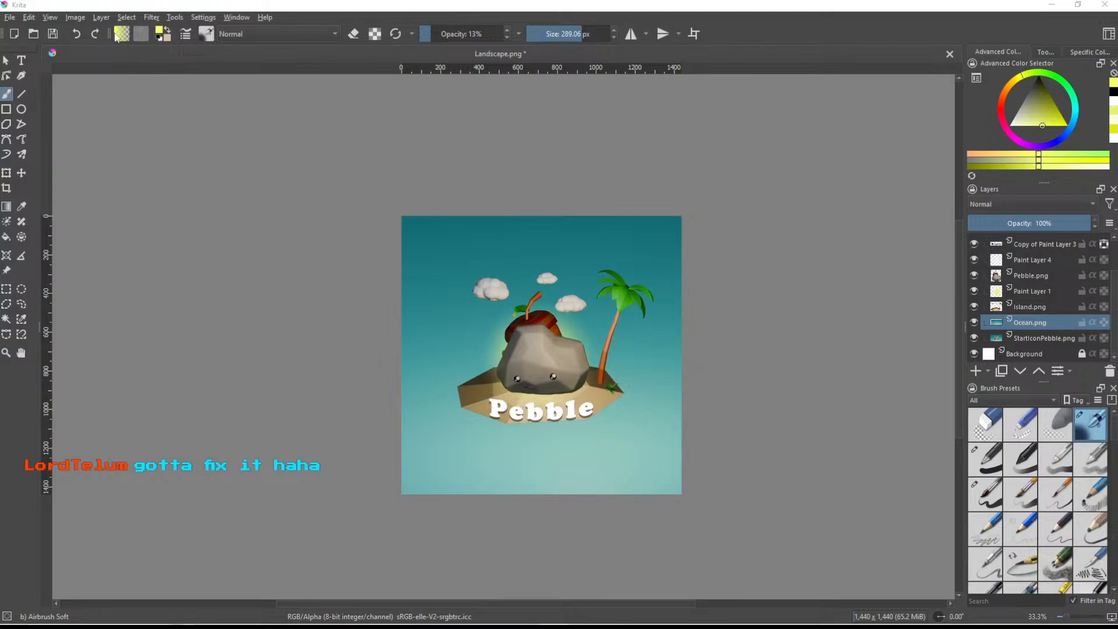
pyautogui.click(79, 17)
pyautogui.click(114, 194)
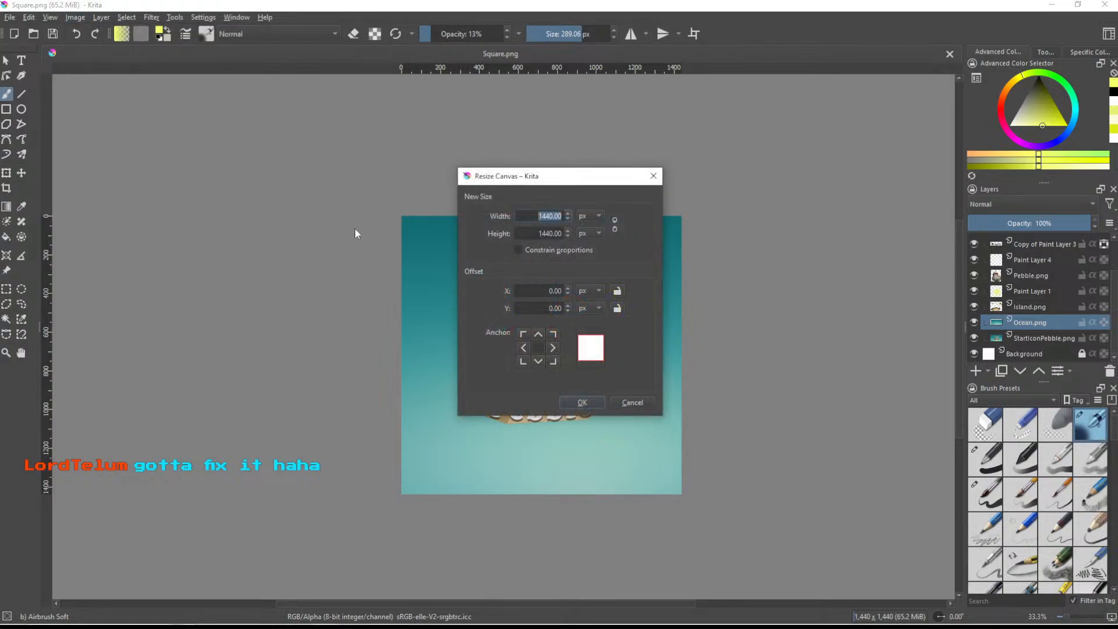
pyautogui.write('1008')
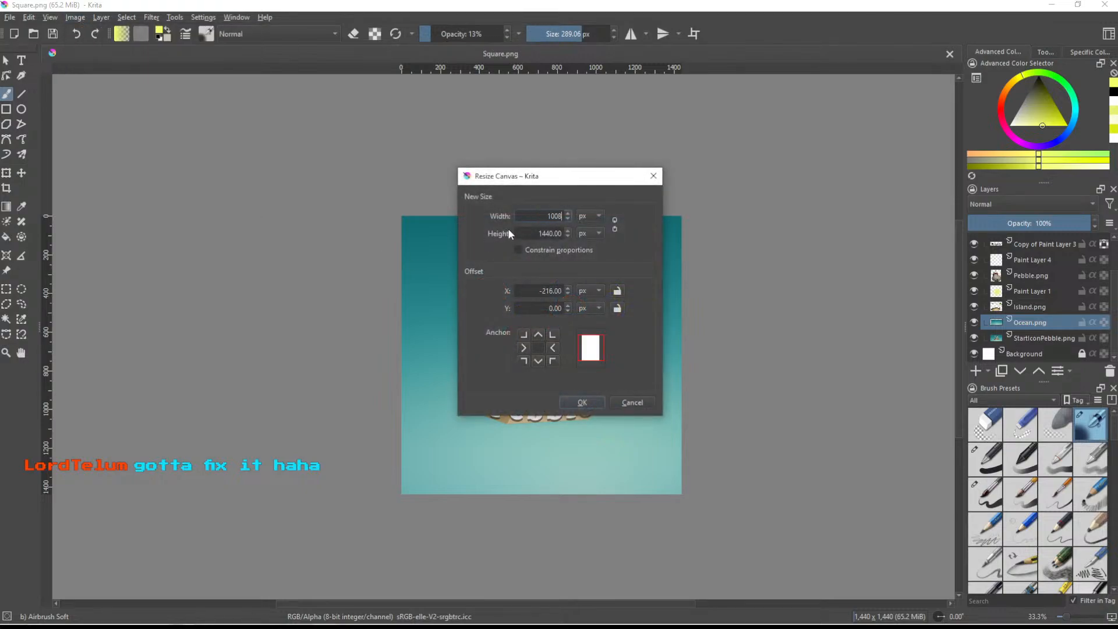
pyautogui.press('Return')
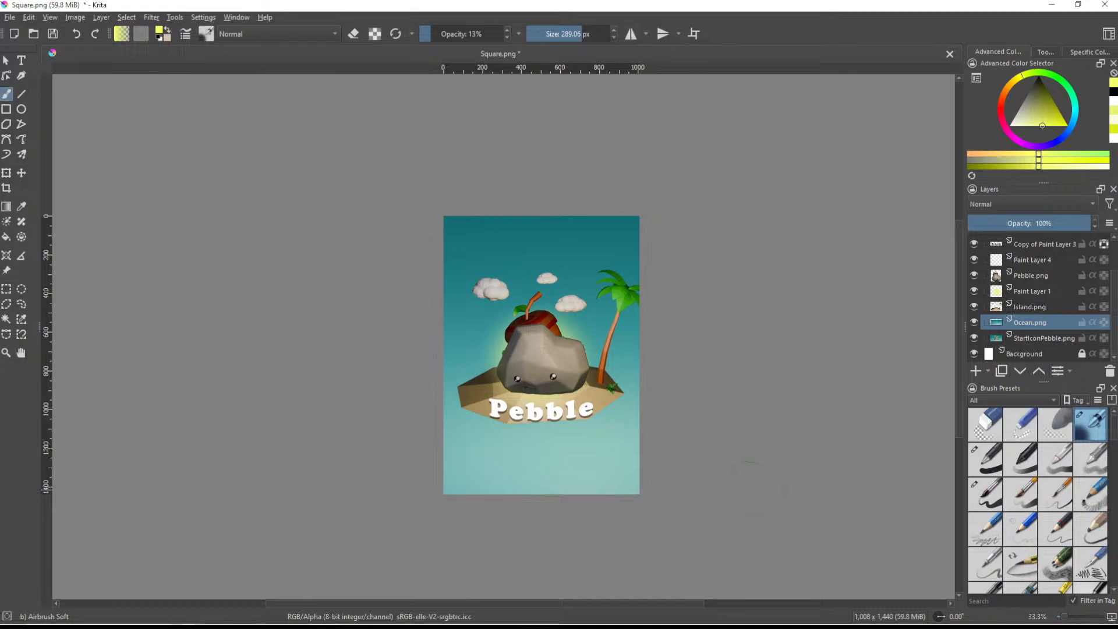
# - Export the 1008 × 1440 px image as a separate portrait PNG in the PebbleLogos folder
pyautogui.hotkey('ctrl', 'shift', 's')
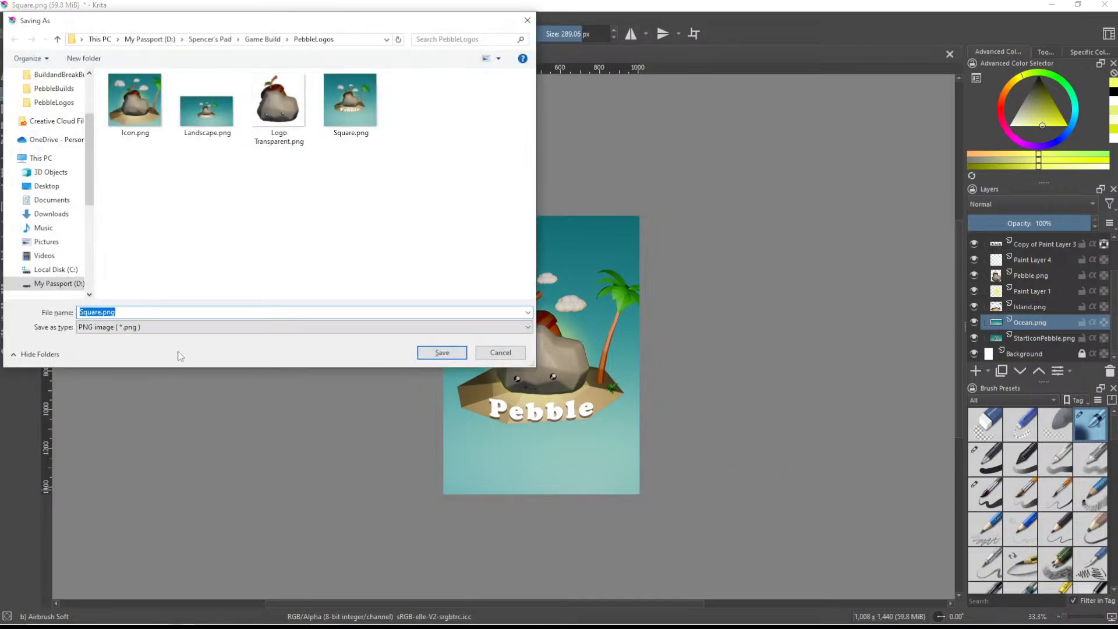
pyautogui.write('P(or')
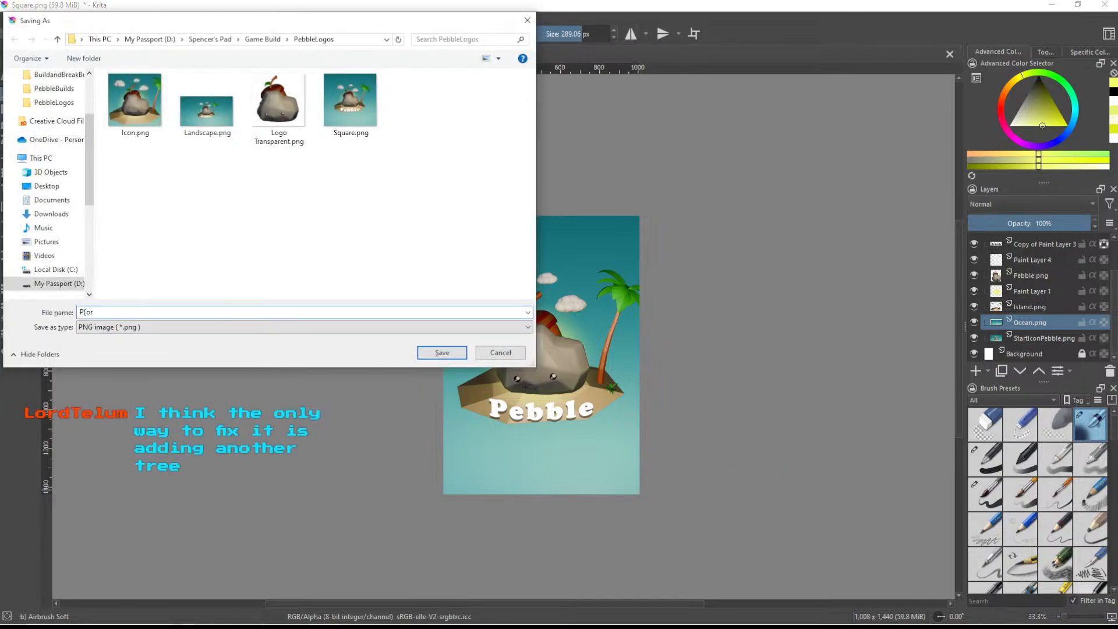
pyautogui.press('BackSpace')
pyautogui.write('ortrait')
pyautogui.press('Return')
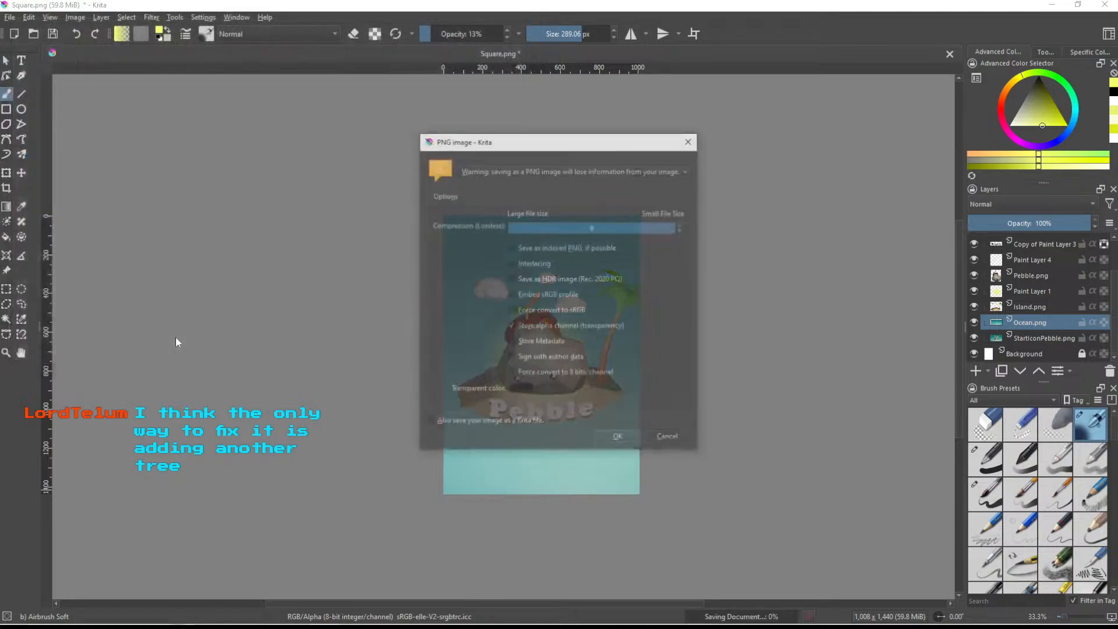
pyautogui.click(627, 438)
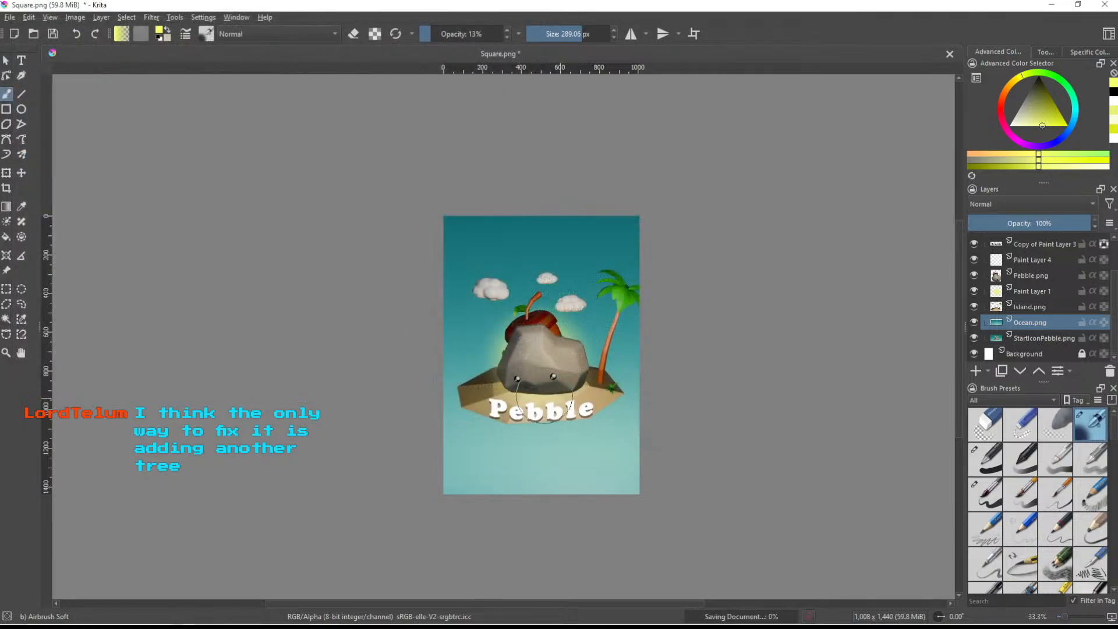
# - Try to upload Square.png from the PebbleLogos folder to the Portrait cover art slot in the Meta Horizon dashboard
pyautogui.click(236, 612)
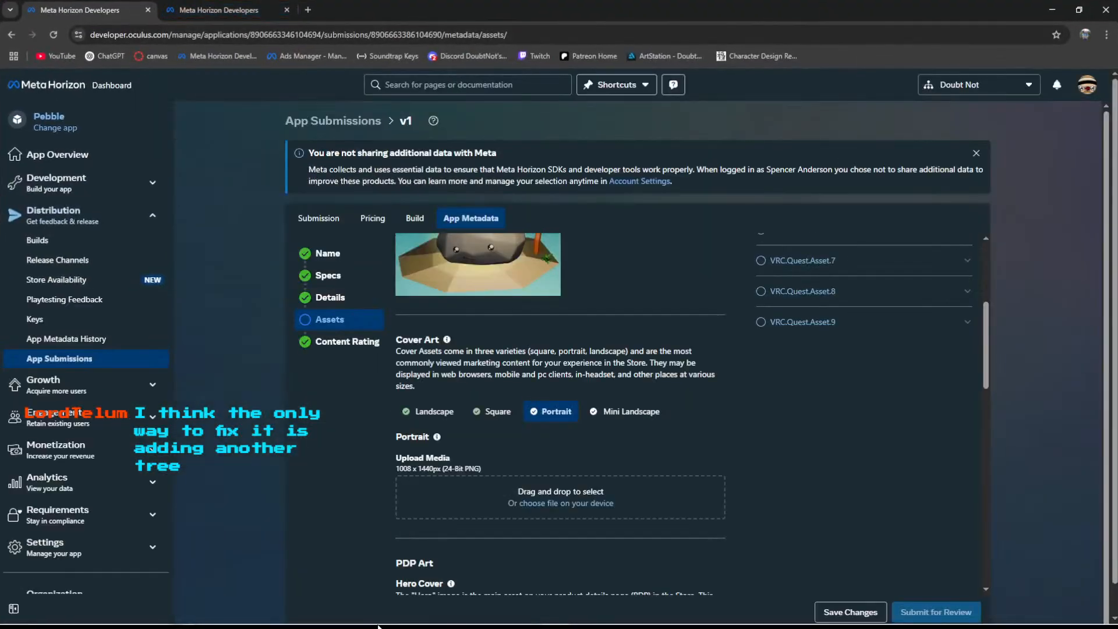
pyautogui.moveTo(233, 613)
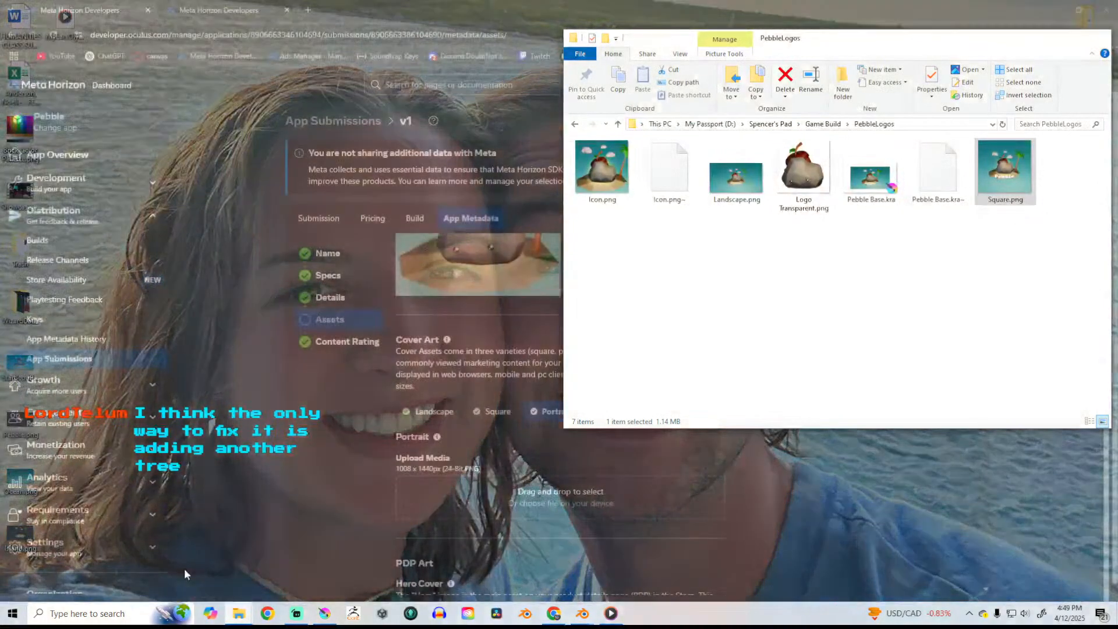
pyautogui.click(184, 568)
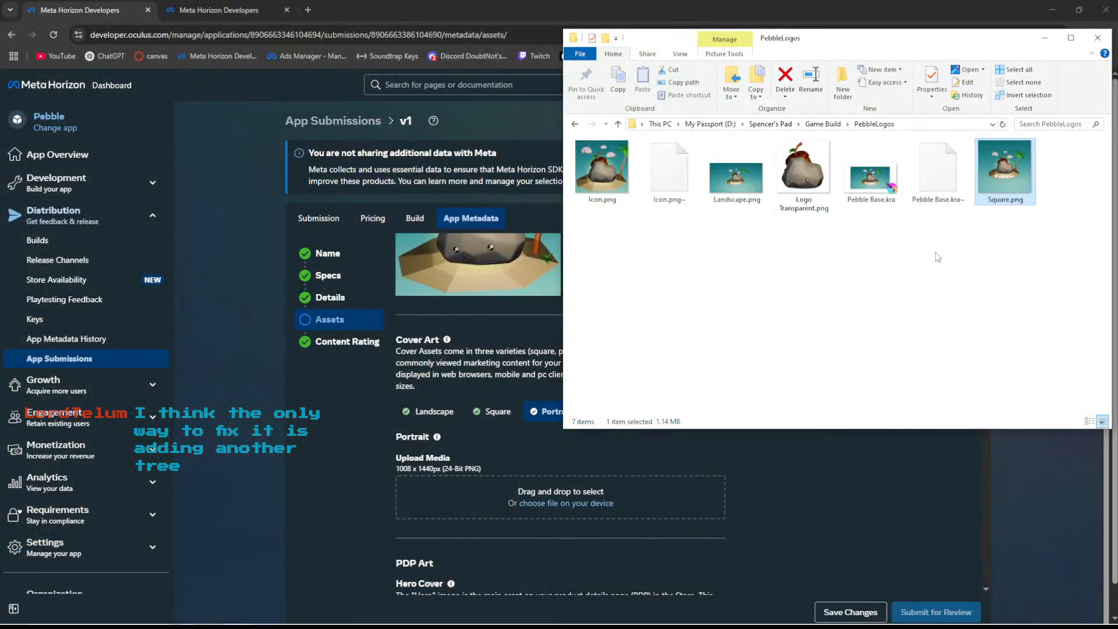
pyautogui.moveTo(1095, 195); pyautogui.dragTo(505, 498)
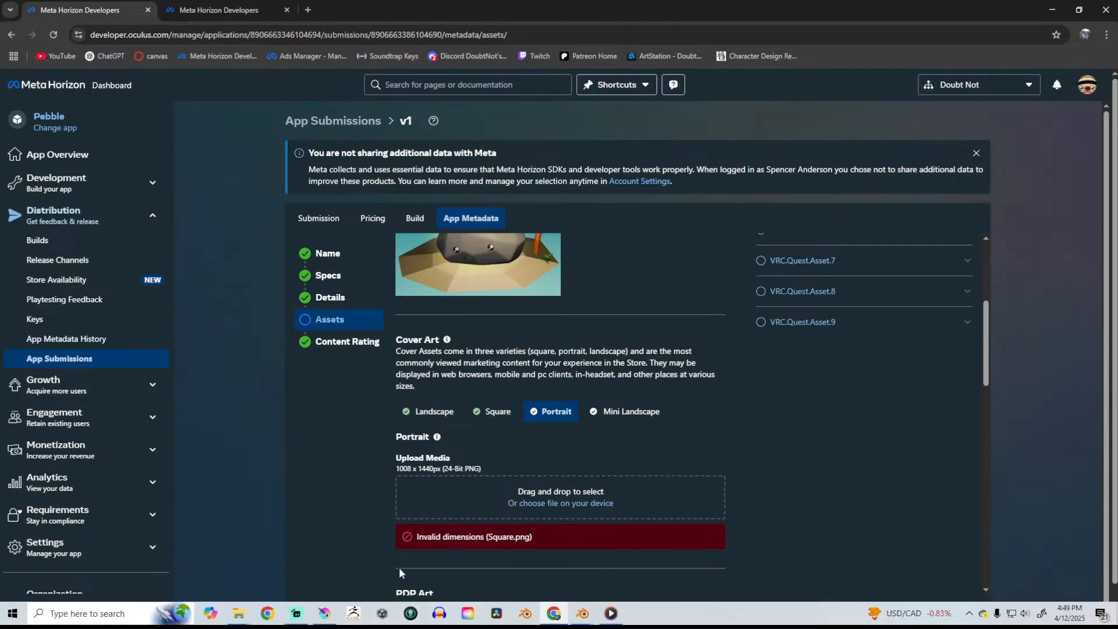
# - Upload Portrait.png from the PebbleLogos folder as the Portrait cover art and accept its safe area preview
pyautogui.click(238, 613)
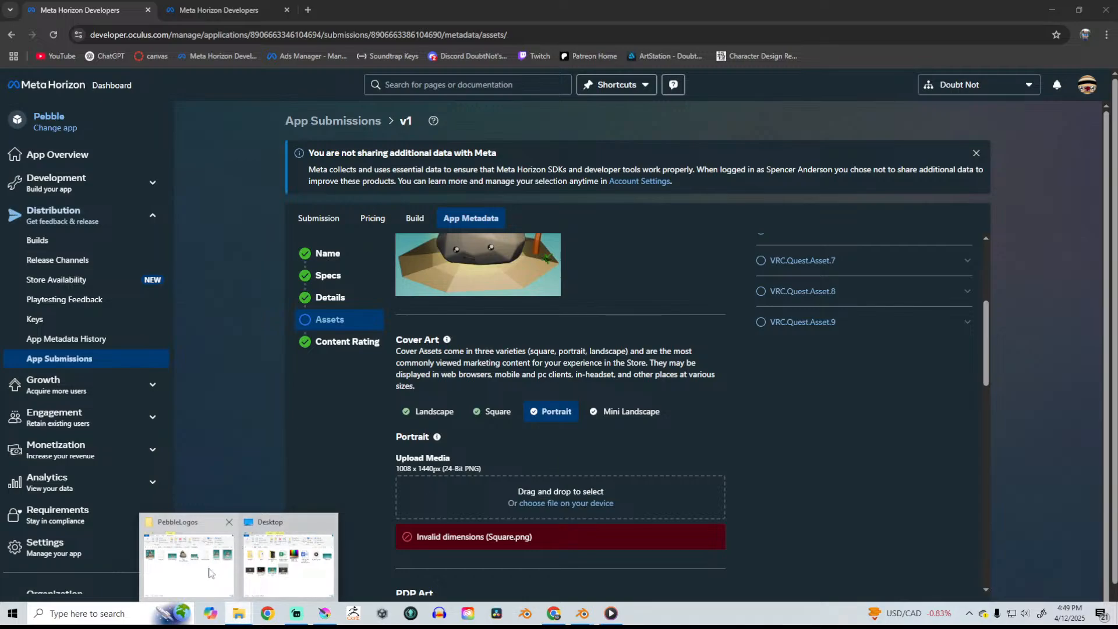
pyautogui.click(210, 572)
pyautogui.moveTo(1004, 172); pyautogui.dragTo(559, 494)
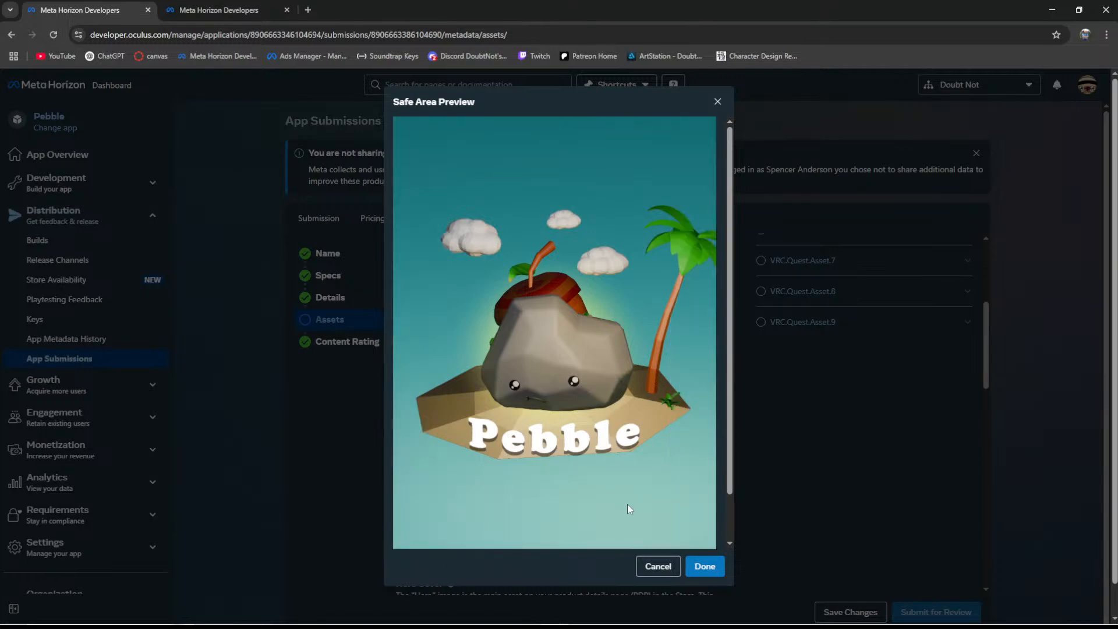
pyautogui.click(707, 566)
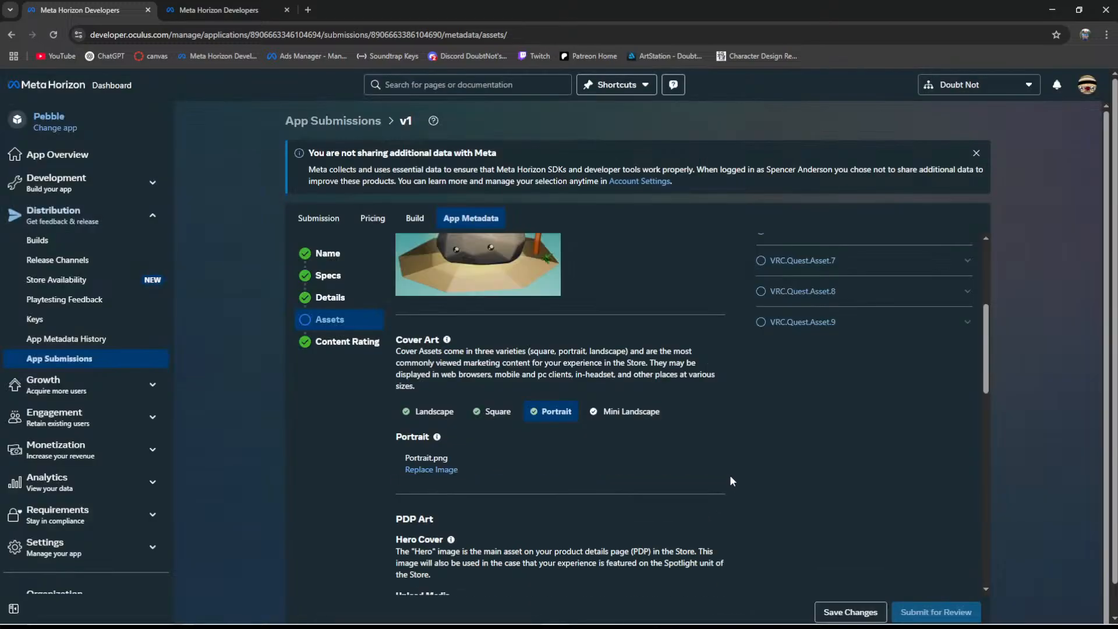
# - Review the uploaded transparent logo, the icon, and the Landscape, Square and Portrait cover art
pyautogui.scroll(4, 629, 390)
pyautogui.click(445, 300)
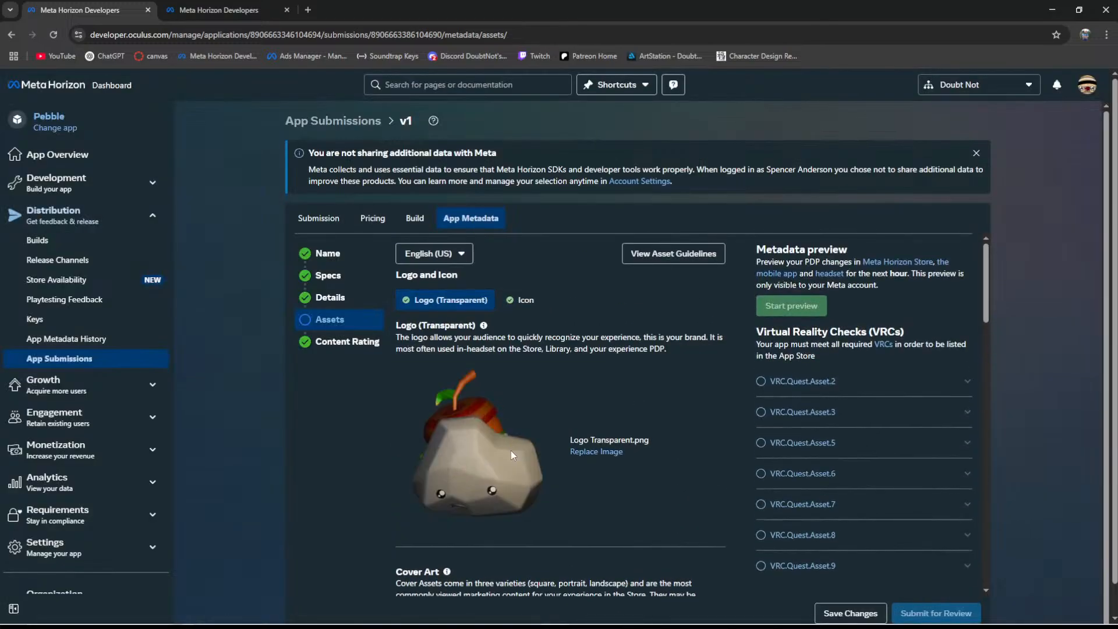
pyautogui.click(520, 300)
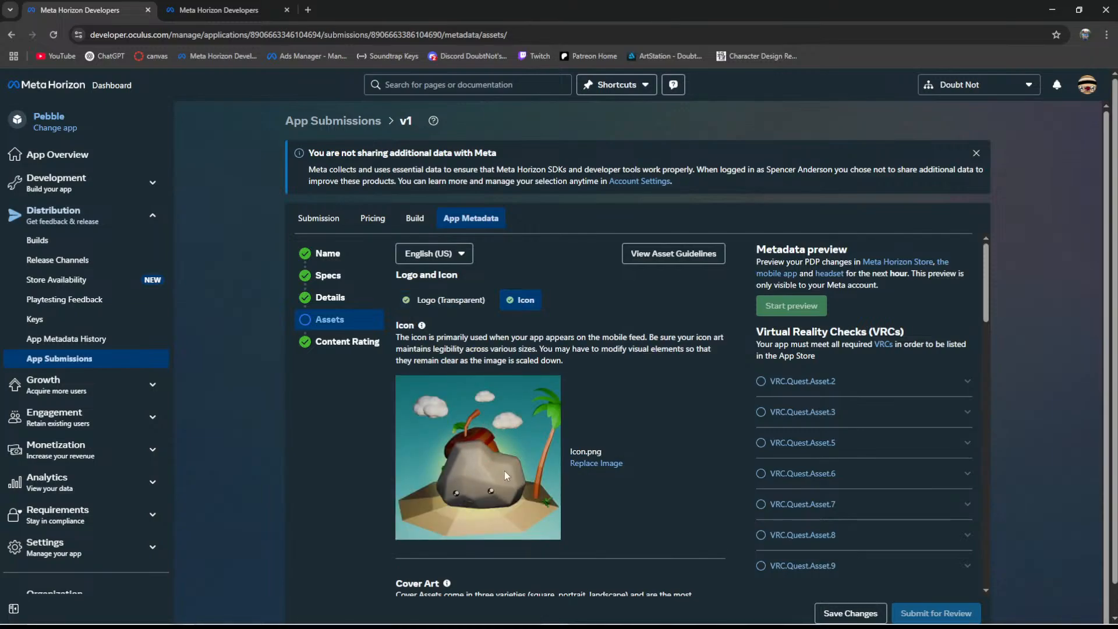
pyautogui.scroll(-2, 503, 466)
pyautogui.scroll(-6, 499, 464)
pyautogui.scroll(4, 489, 411)
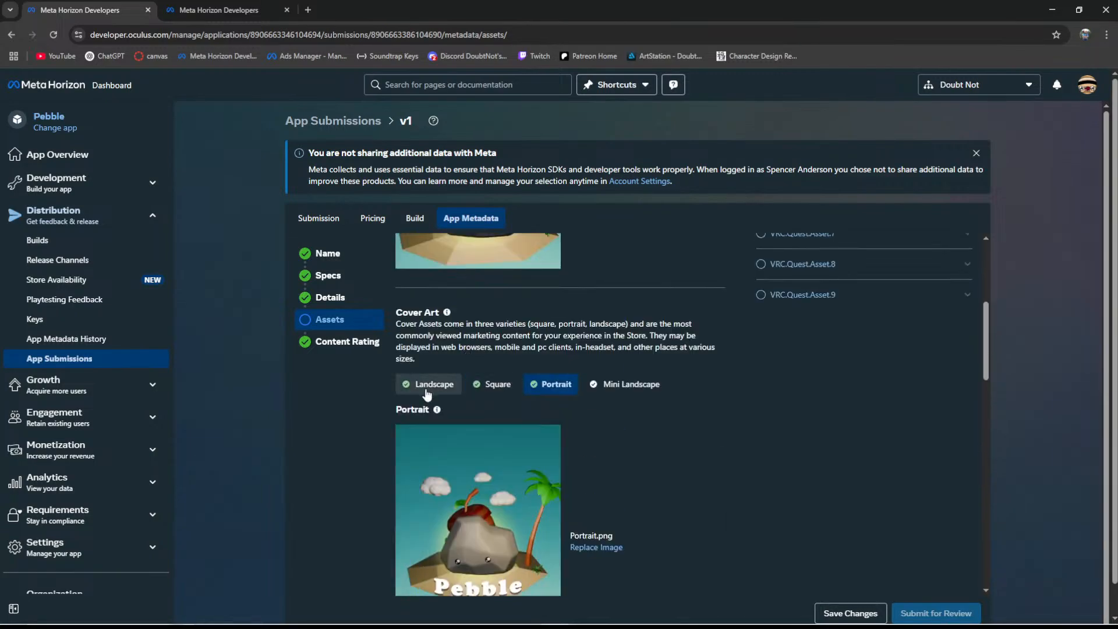
pyautogui.click(424, 384)
pyautogui.moveTo(422, 481)
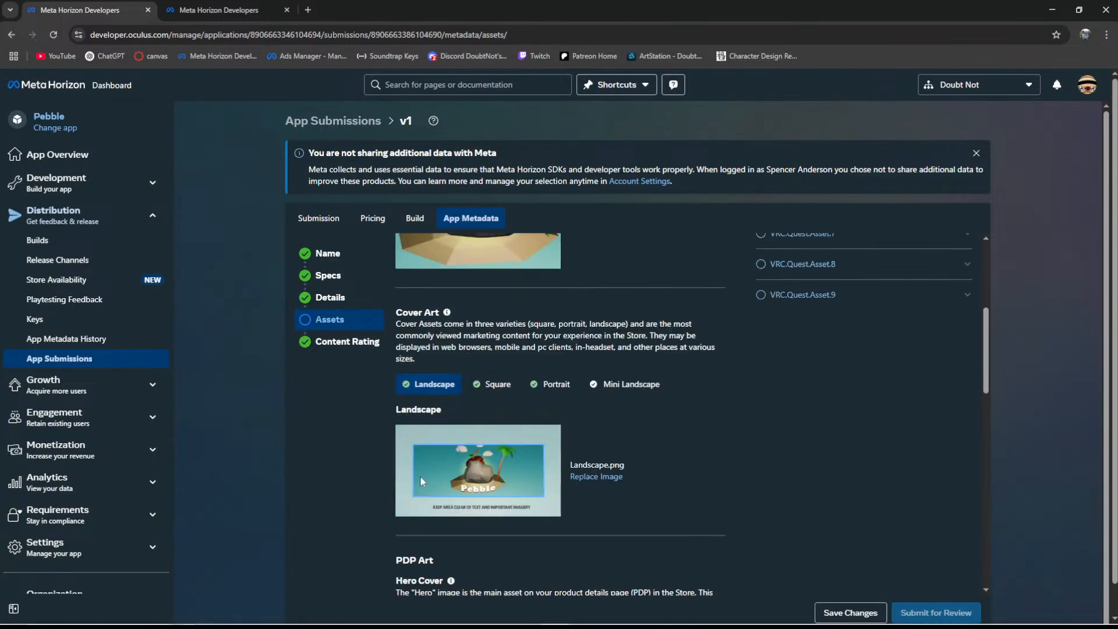
pyautogui.click(495, 384)
pyautogui.click(551, 384)
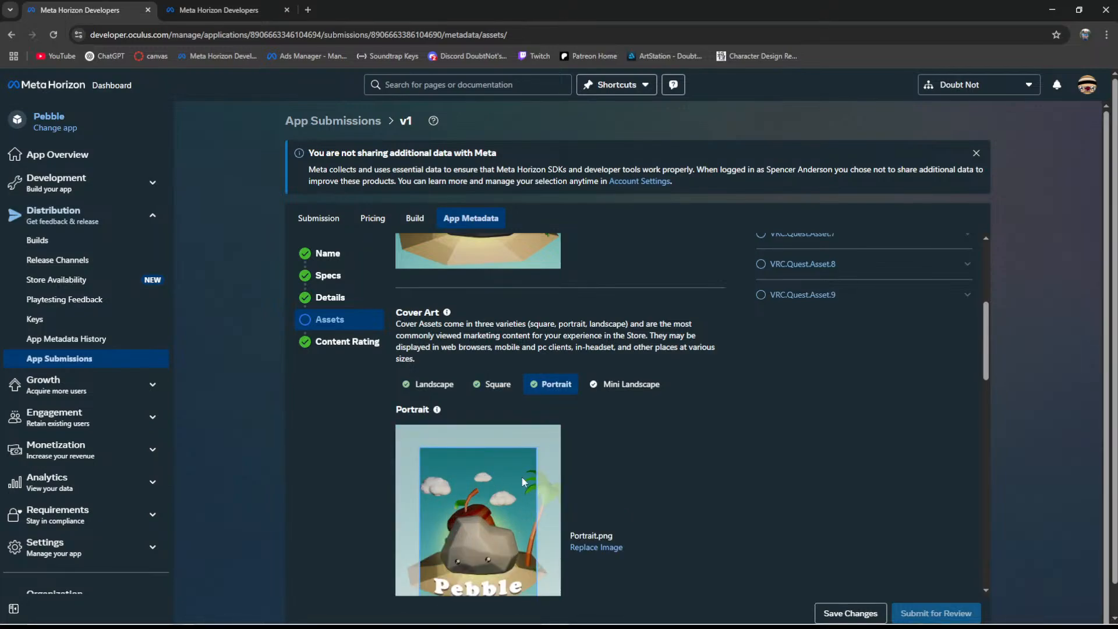
# - Open the Mini Landscape cover art slot and check its image size requirement
pyautogui.click(619, 386)
pyautogui.scroll(-2, 565, 456)
pyautogui.scroll(2, 571, 459)
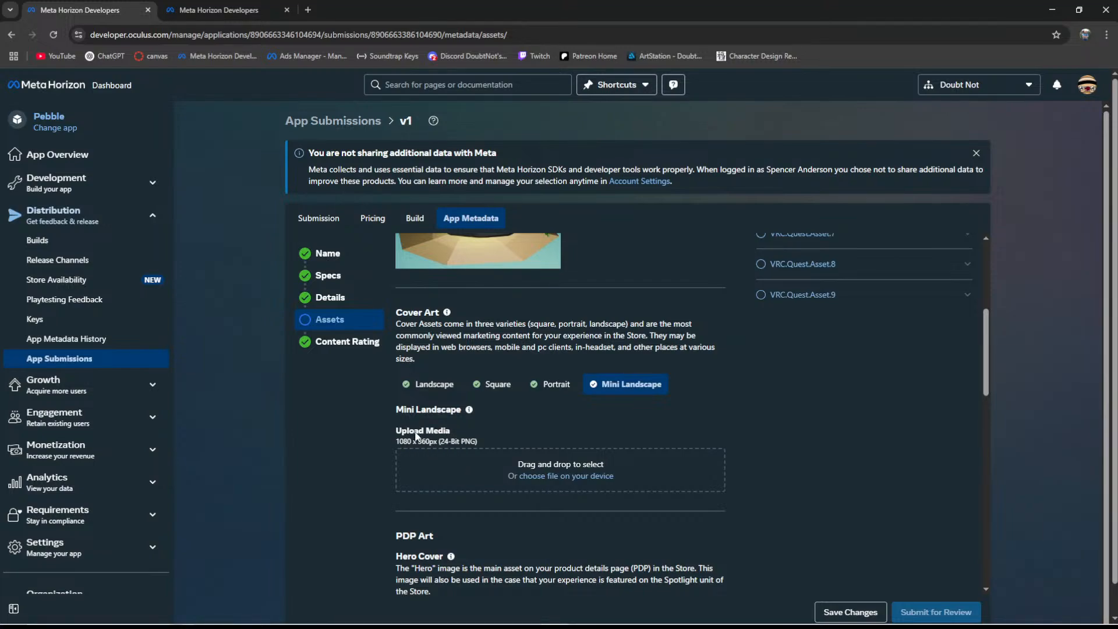
# - Return to Krita and resize the canvas height to 360 px, keeping the artwork centred
pyautogui.click(1051, 10)
pyautogui.click(1044, 37)
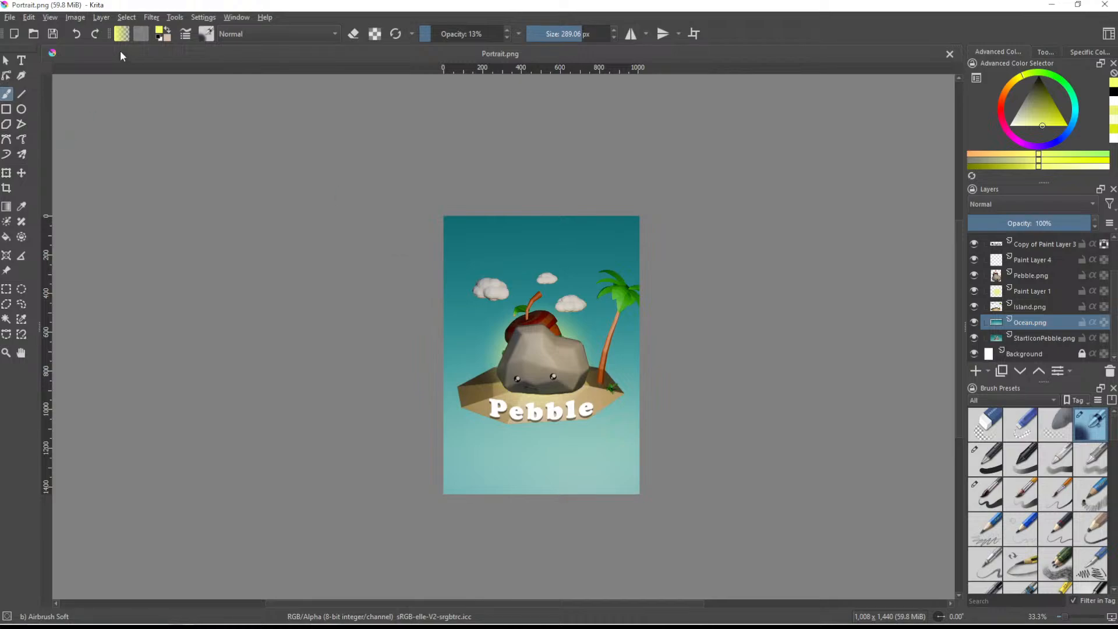
pyautogui.click(75, 17)
pyautogui.click(122, 199)
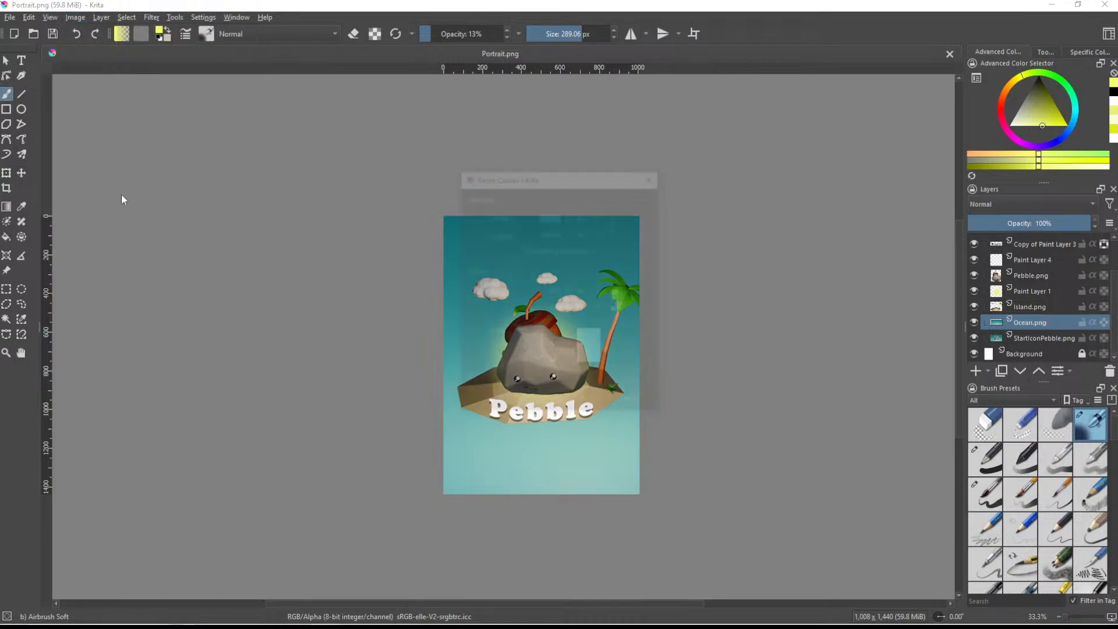
pyautogui.click(543, 236)
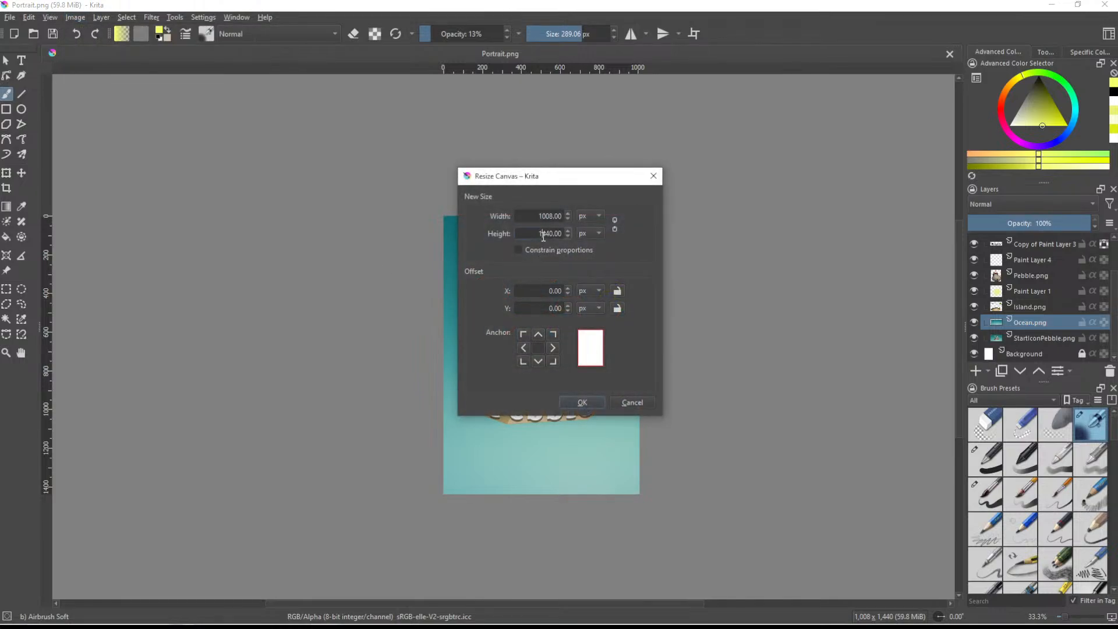
pyautogui.doubleClick(543, 235)
pyautogui.write('360')
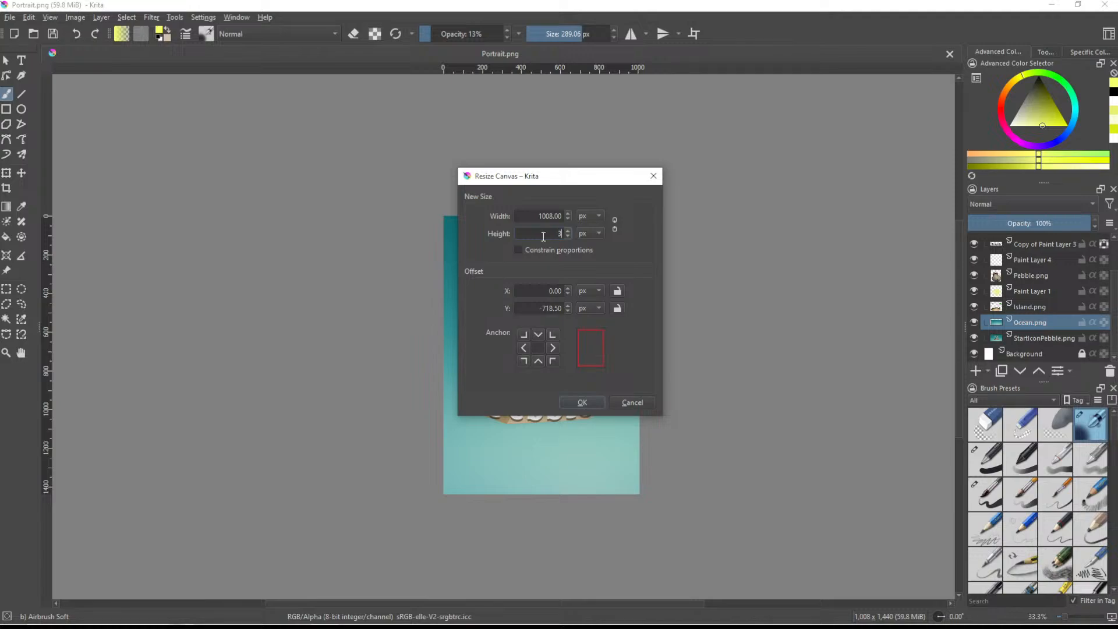
pyautogui.press('Return')
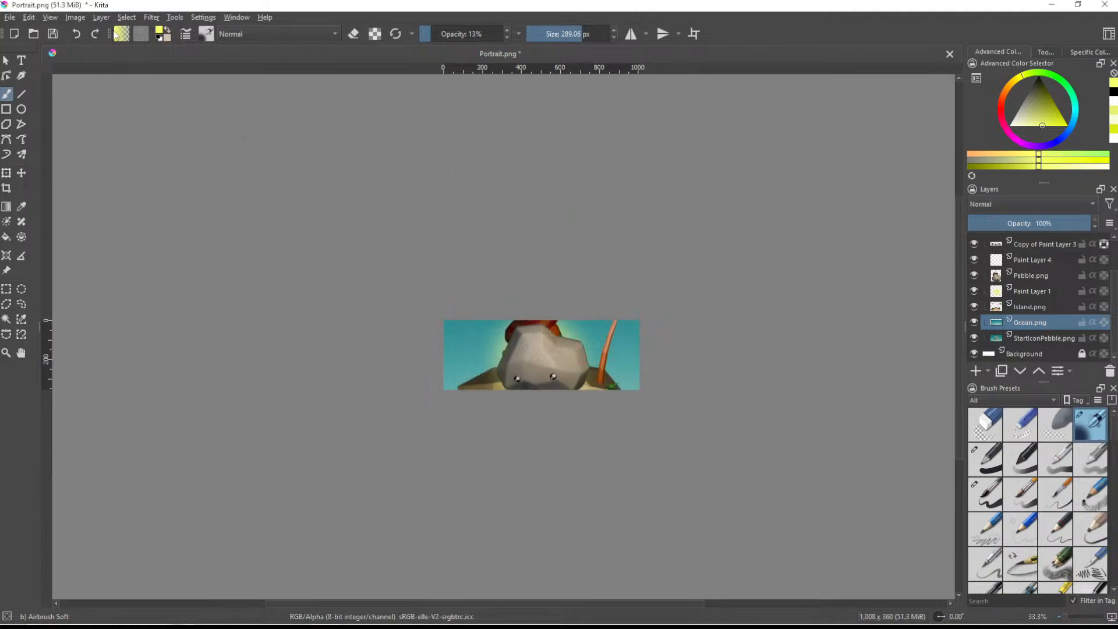
# - Resize the canvas width to 1080 px at 360 px height, keeping the artwork centred
pyautogui.click(75, 17)
pyautogui.click(125, 194)
pyautogui.write('1080')
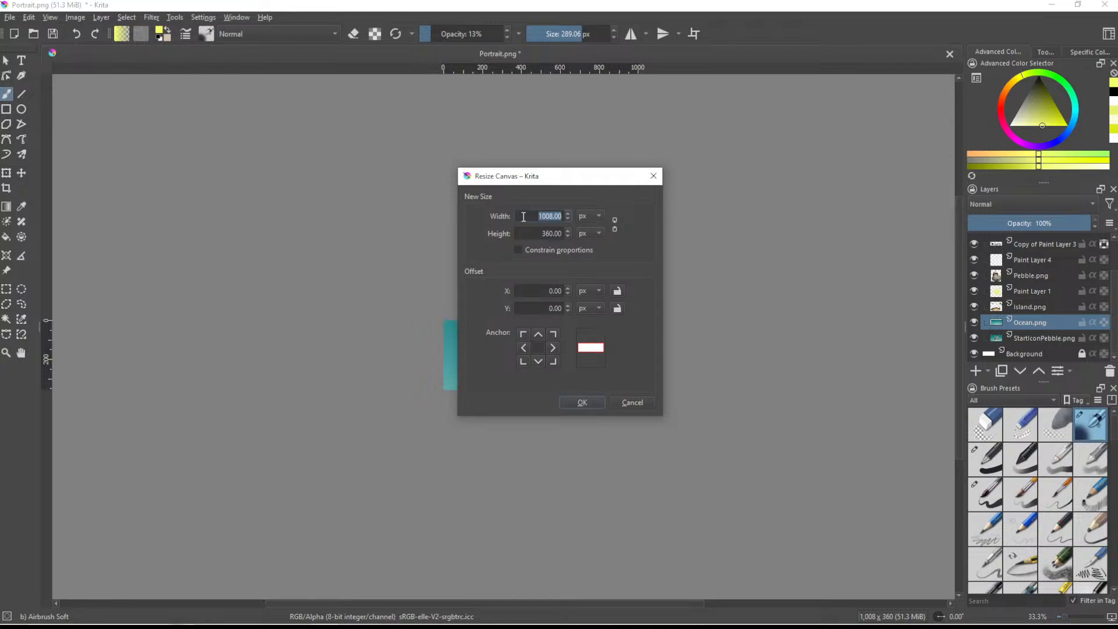
pyautogui.press('Return')
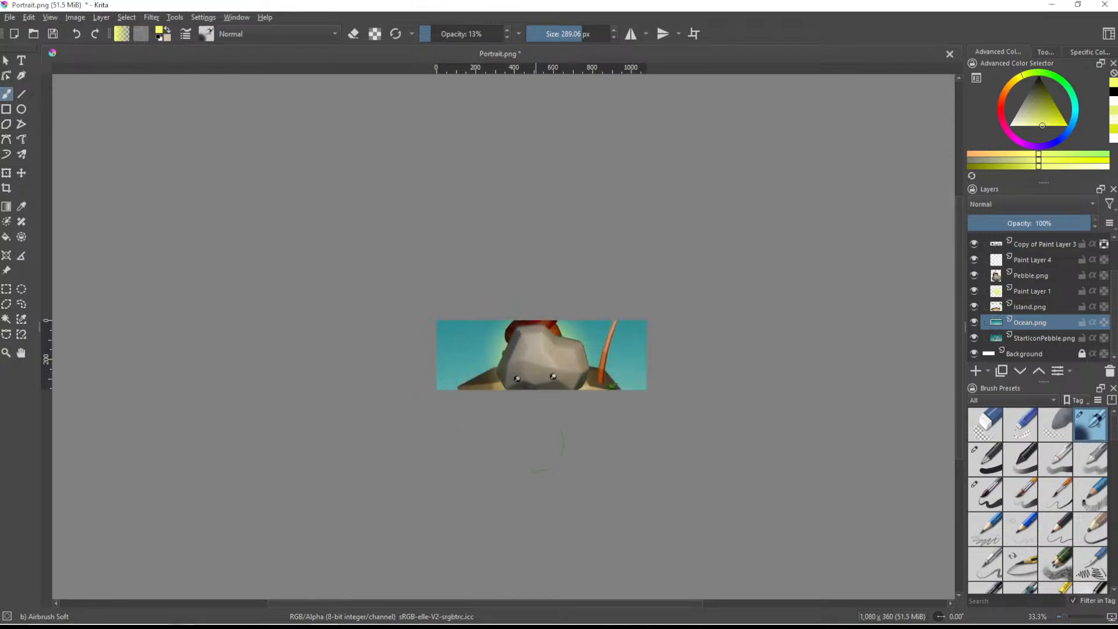
# - Scale down Group 2 and position it so the whole island, palm, clouds and Pebble title fit on the canvas
pyautogui.scroll(1, 544, 417)
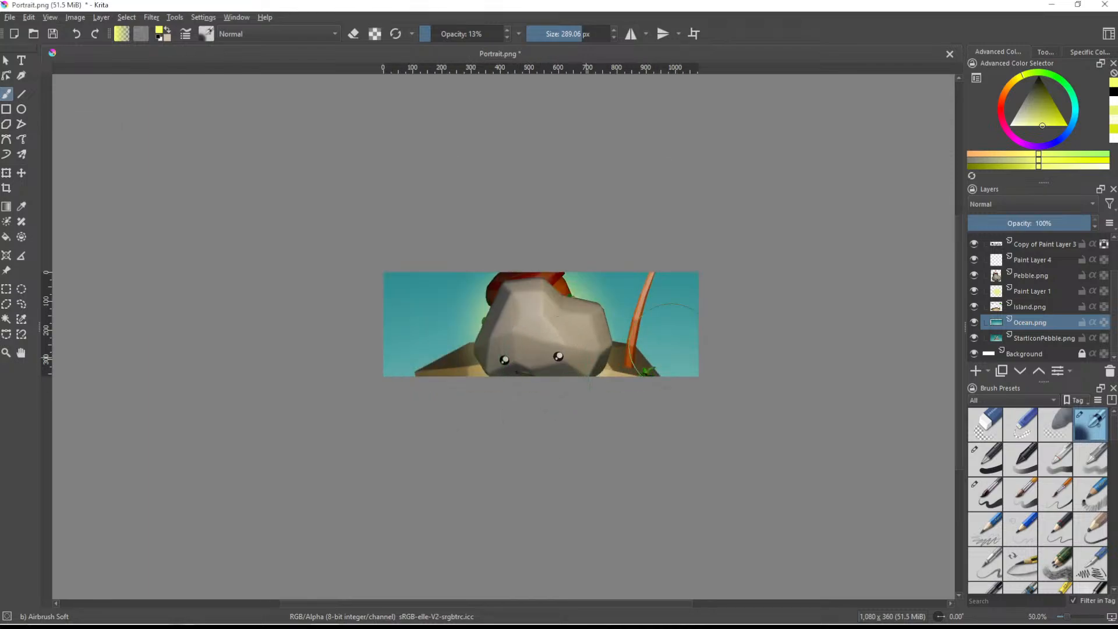
pyautogui.scroll(1, 1036, 284)
pyautogui.click(1019, 258)
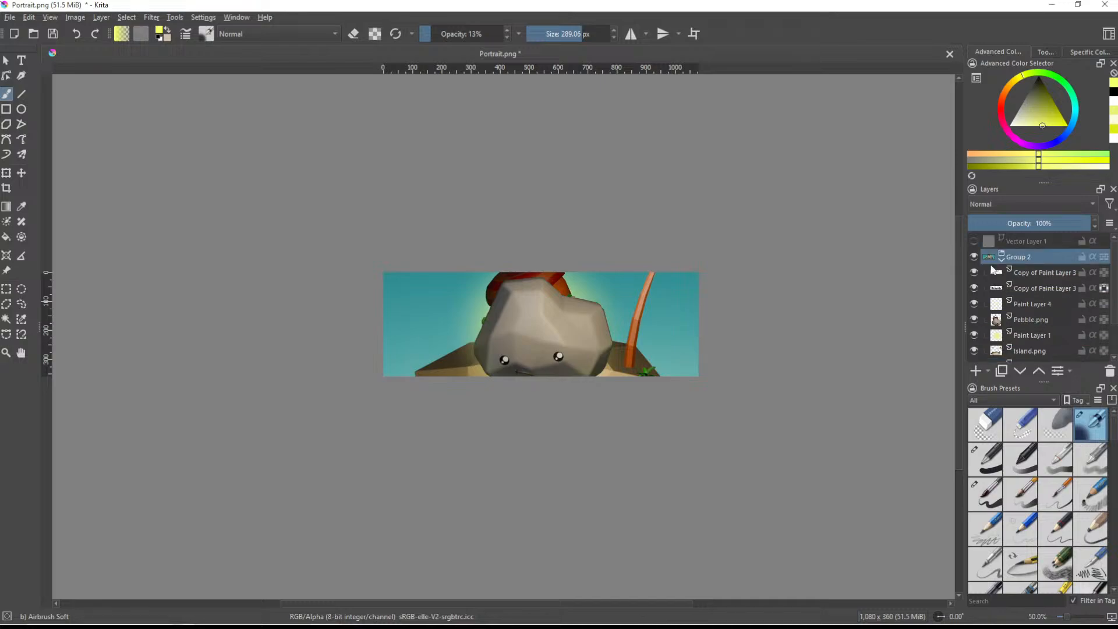
pyautogui.click(6, 173)
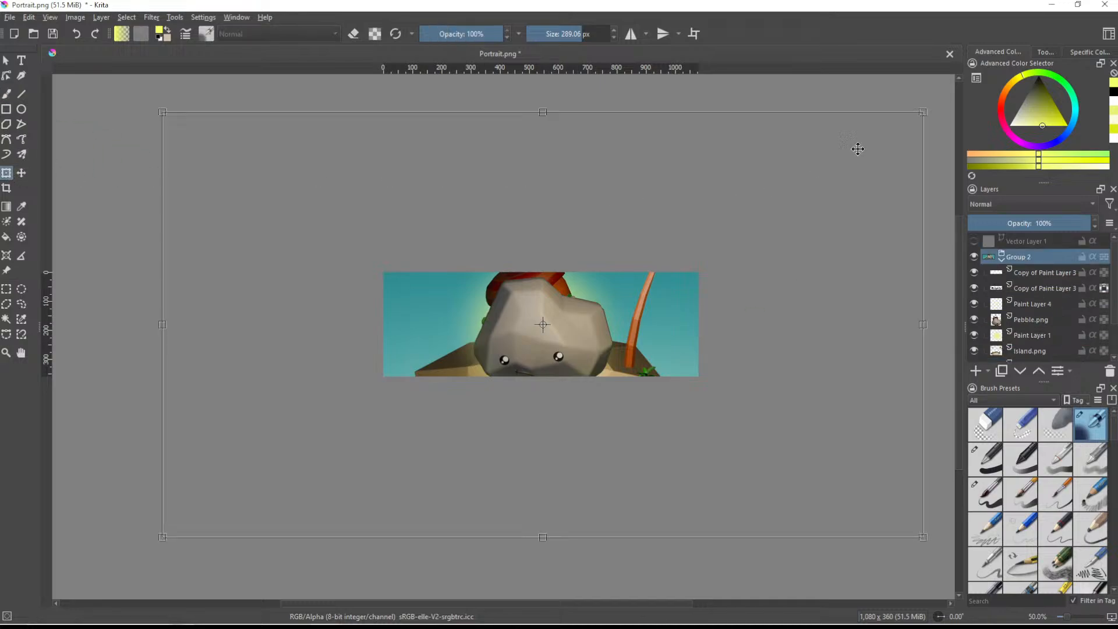
pyautogui.moveTo(923, 111); pyautogui.dragTo(411, 412)
pyautogui.moveTo(624, 350); pyautogui.dragTo(593, 332)
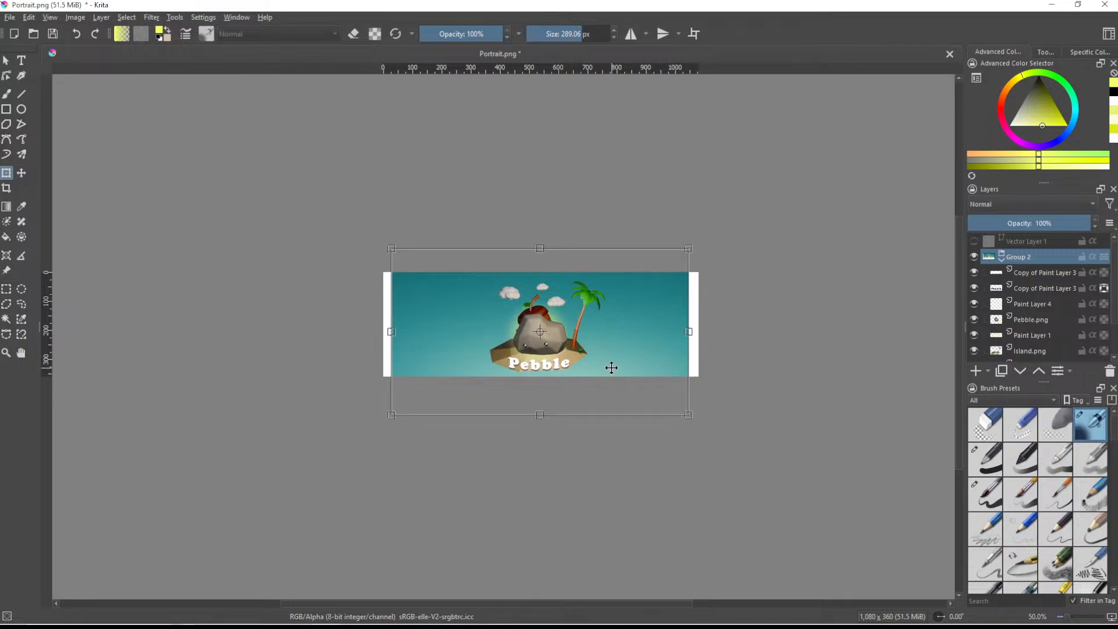
# - Move Group 2 up slightly to balance the space above the palm and below the island
pyautogui.scroll(3, 604, 359)
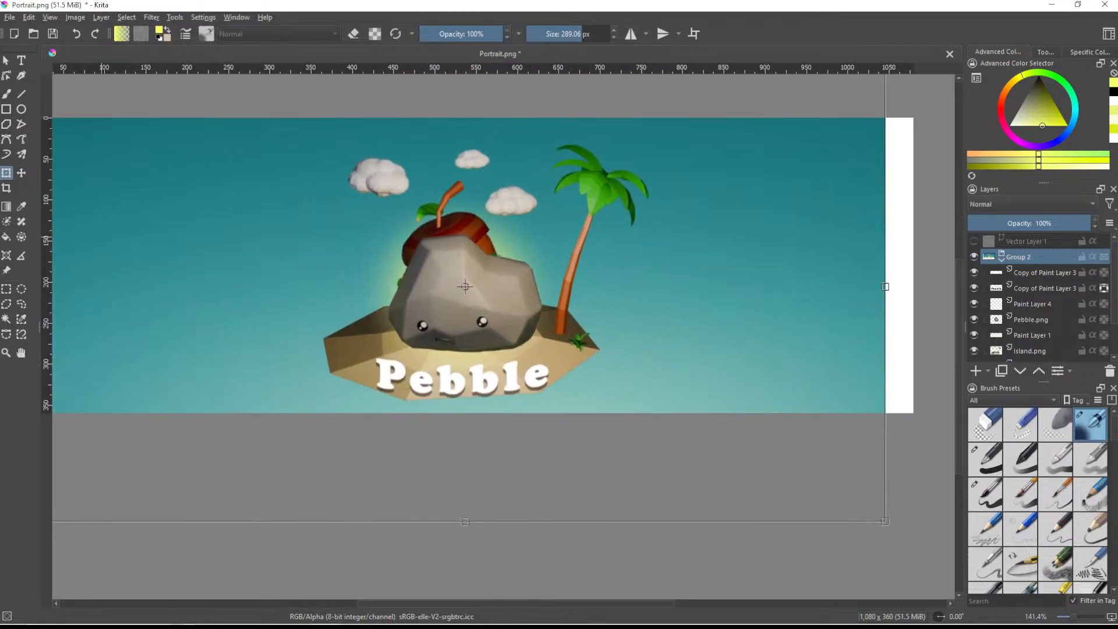
pyautogui.click(21, 173)
pyautogui.moveTo(458, 298); pyautogui.dragTo(459, 288)
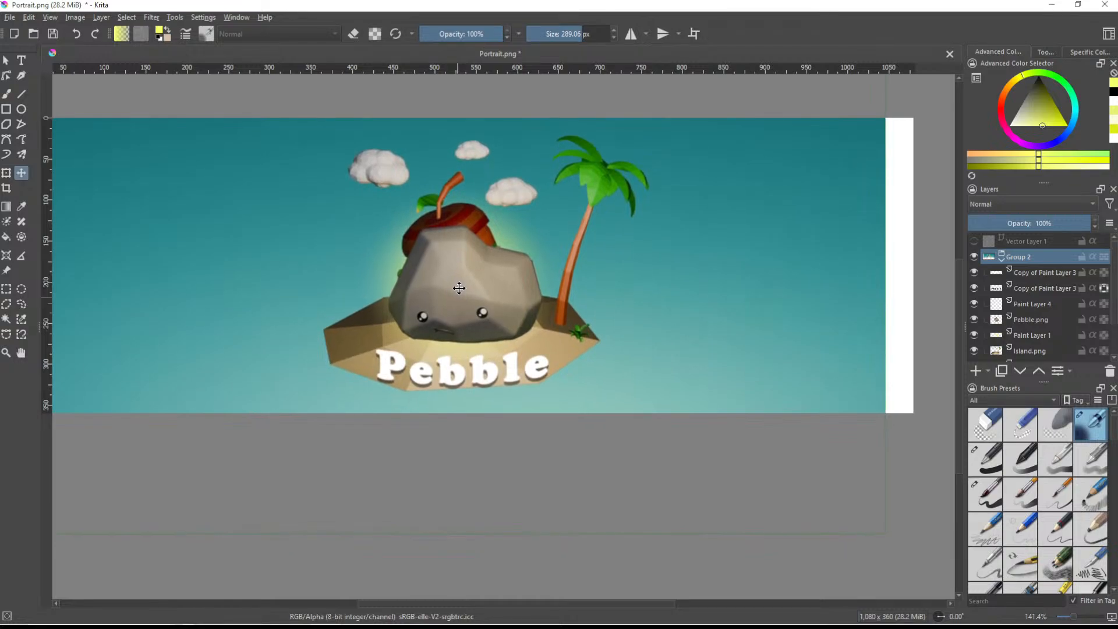
pyautogui.scroll(-2, 552, 285)
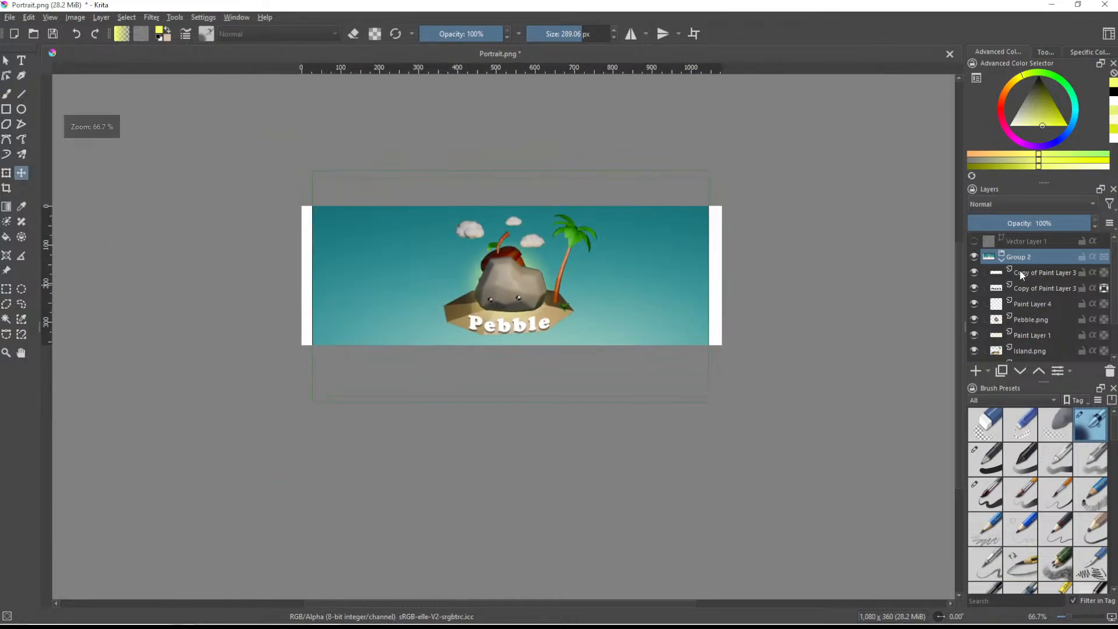
# - Stretch the Ocean.png layer horizontally to cover the white strips at both ends of the canvas
pyautogui.scroll(-1, 1022, 331)
pyautogui.click(1023, 321)
pyautogui.click(8, 174)
pyautogui.moveTo(312, 281); pyautogui.dragTo(293, 282)
pyautogui.moveTo(709, 281); pyautogui.dragTo(722, 281)
# - Save the image as MiniLandscape in PNG format in the PebbleLogos folder, accepting the default PNG options
pyautogui.hotkey('ctrl', 'shift', 's')
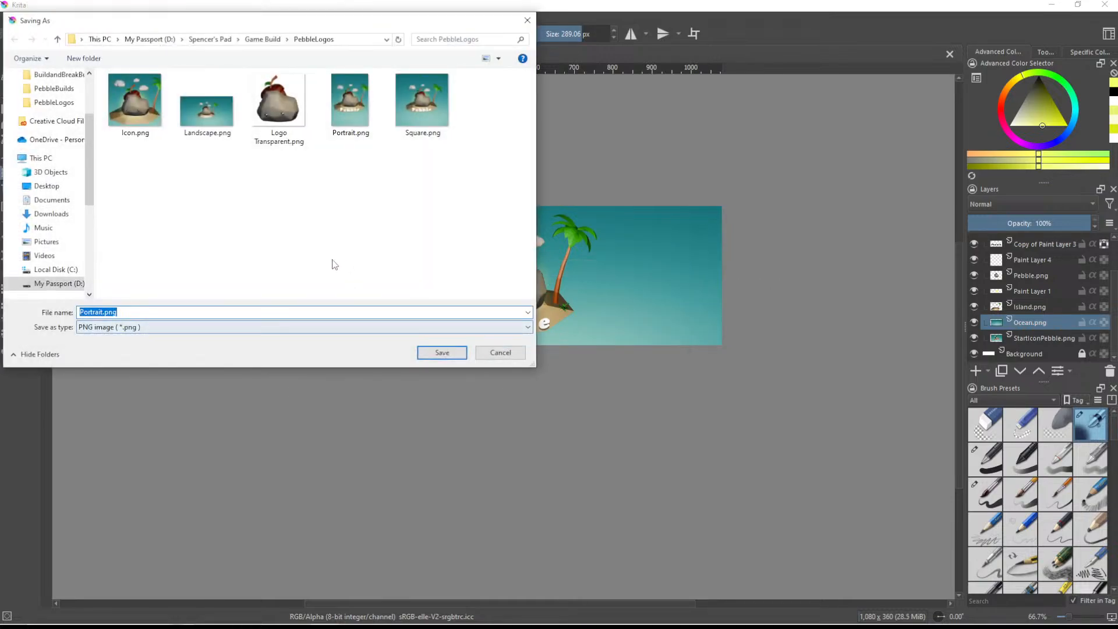
pyautogui.write('MiniLandscape')
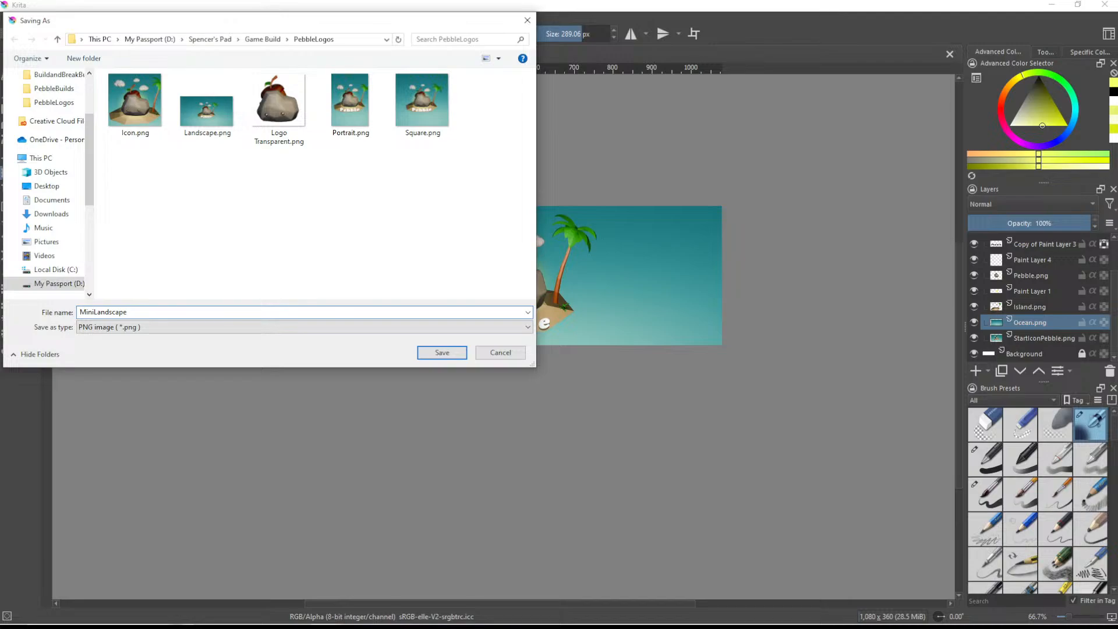
pyautogui.press('Return')
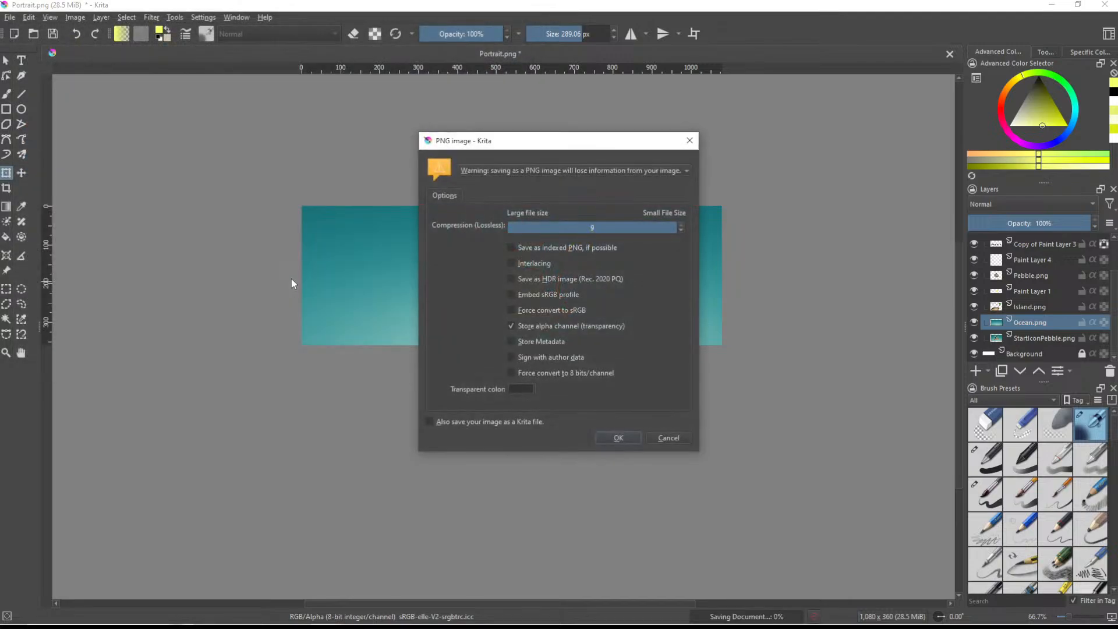
pyautogui.click(618, 438)
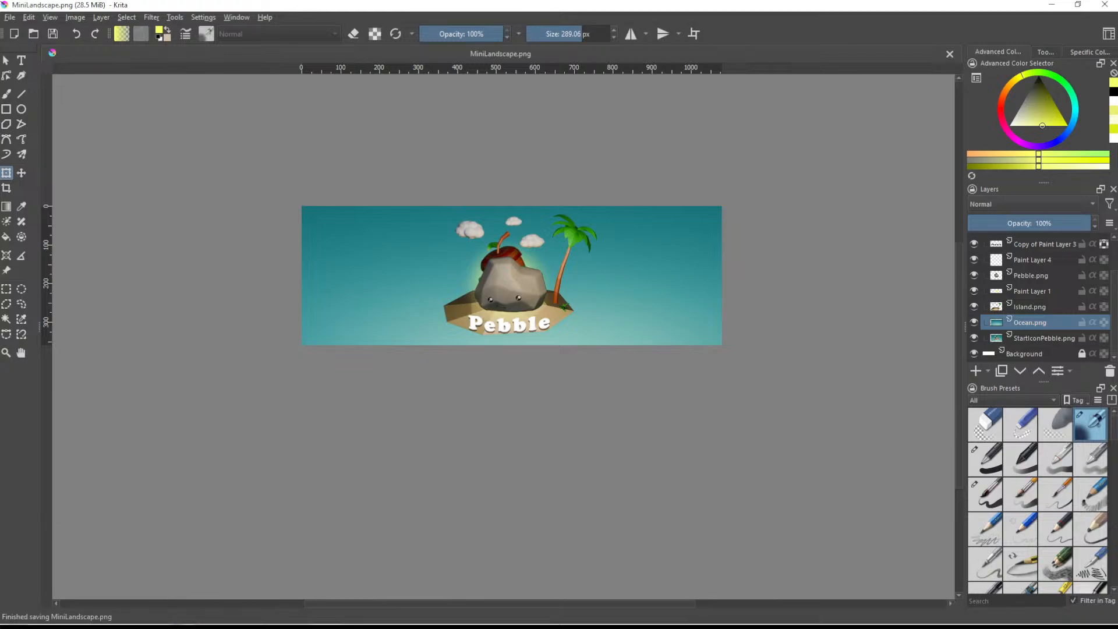
# - Switch to the Meta Horizon dashboard and upload MiniLandscape.png from the PebbleLogos folder as the Mini Landscape cover art
pyautogui.hotkey('alt', 'Tab')
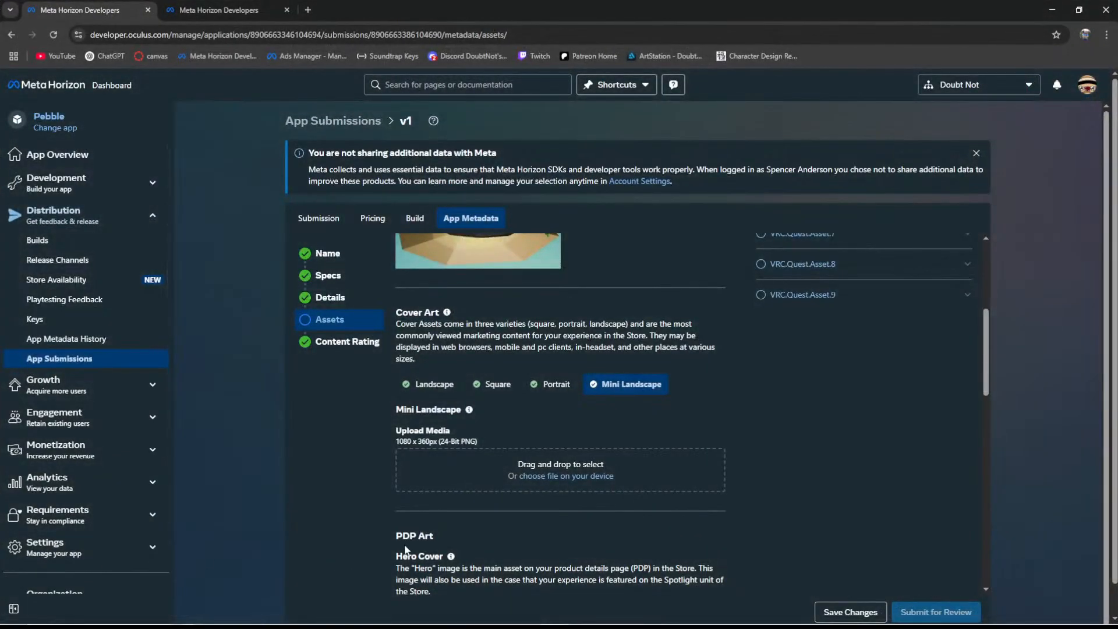
pyautogui.moveTo(446, 626)
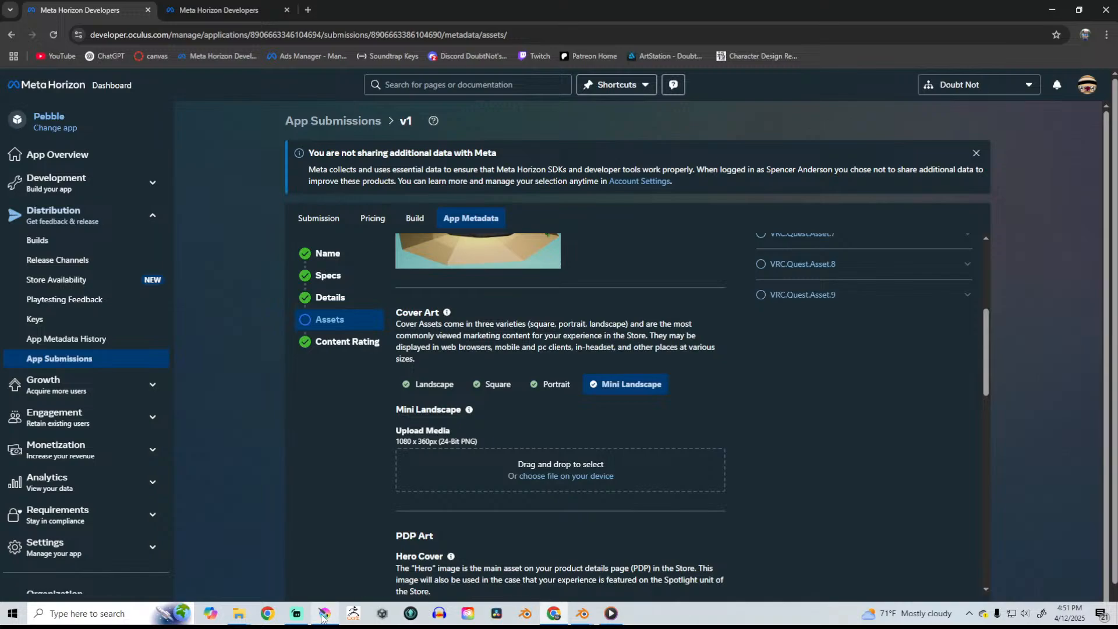
pyautogui.moveTo(251, 614)
pyautogui.click(218, 558)
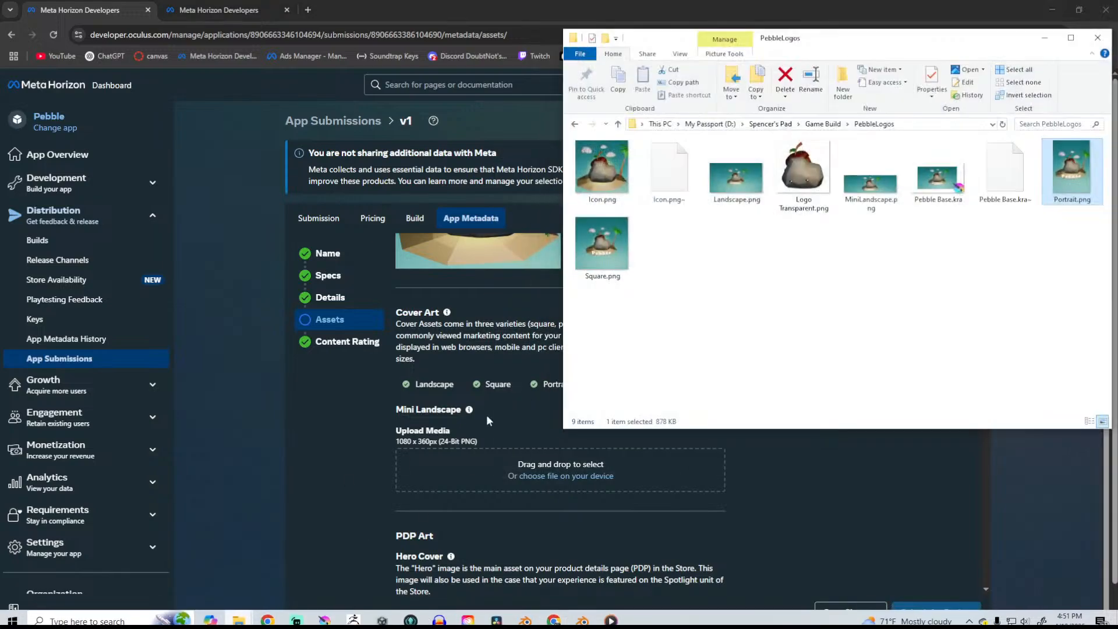
pyautogui.moveTo(859, 206); pyautogui.dragTo(520, 457)
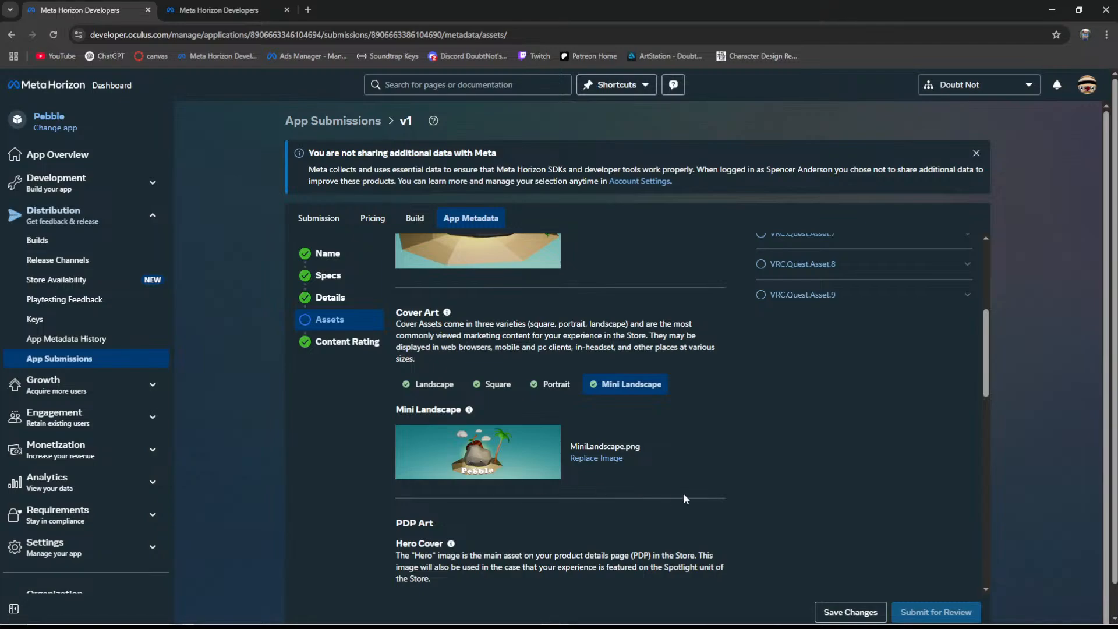
# - Check the Hero Cover image requirements in the PDP Art section and return to the artwork in Krita
pyautogui.scroll(-2, 646, 437)
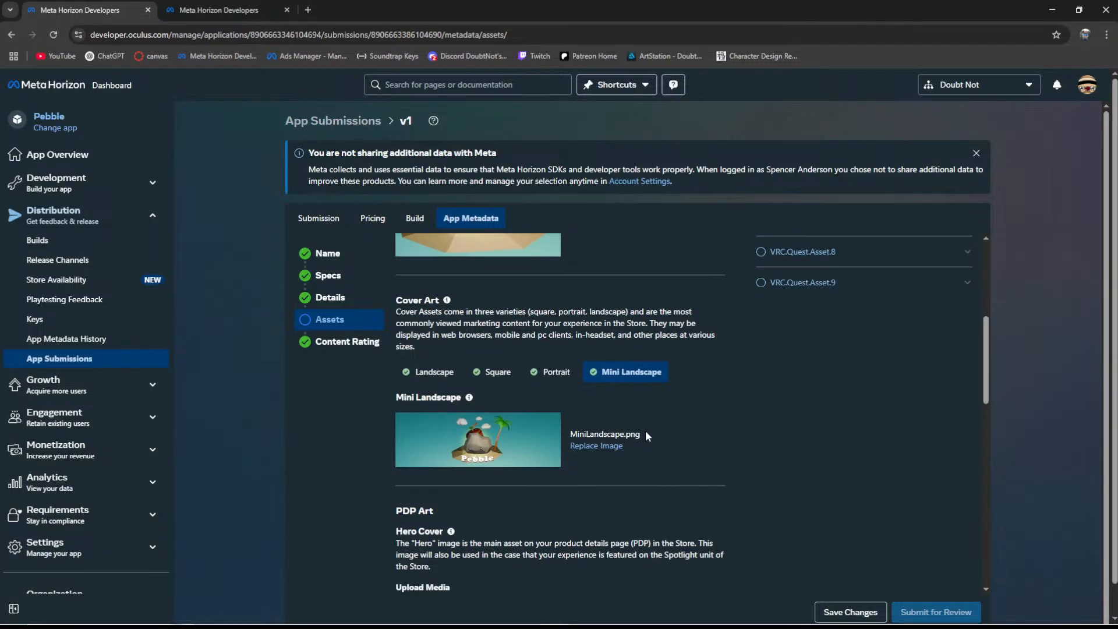
pyautogui.scroll(-2, 658, 362)
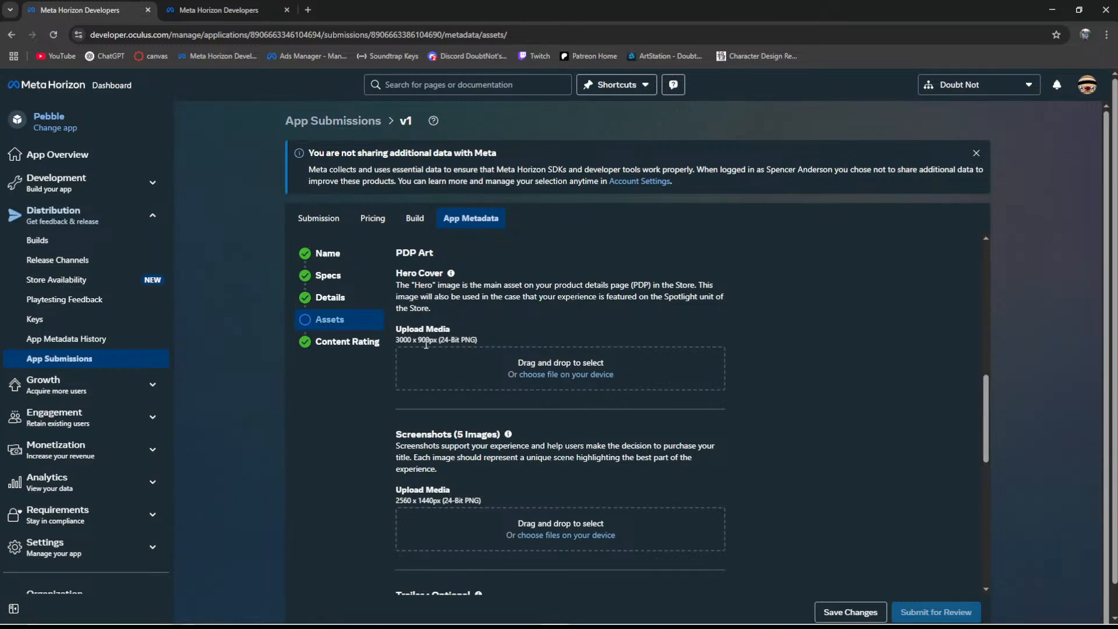
pyautogui.click(1052, 10)
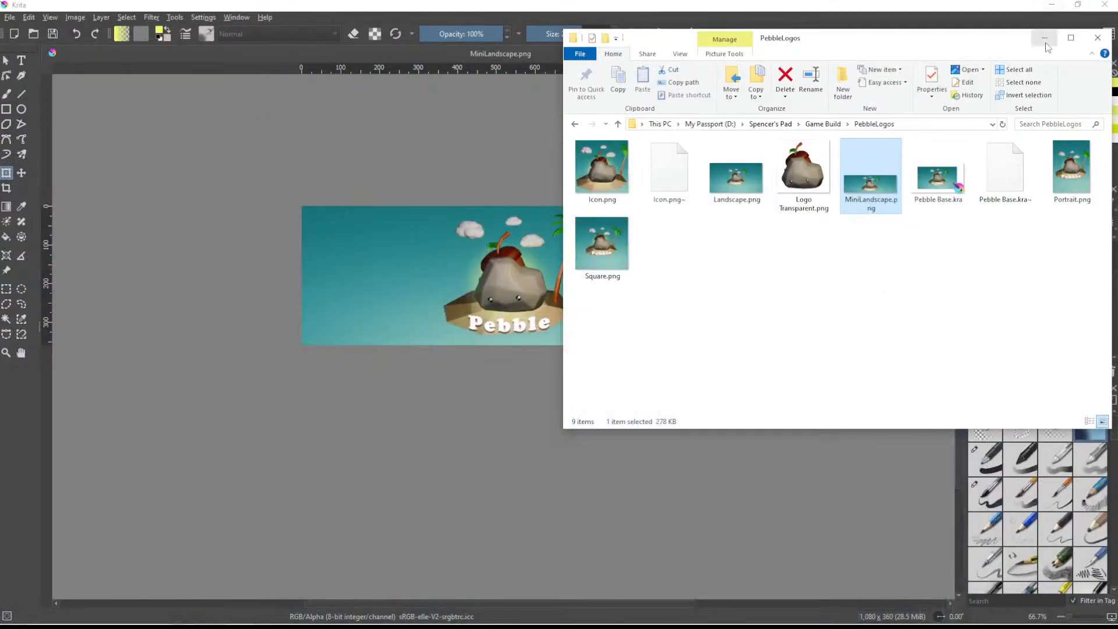
pyautogui.click(1044, 37)
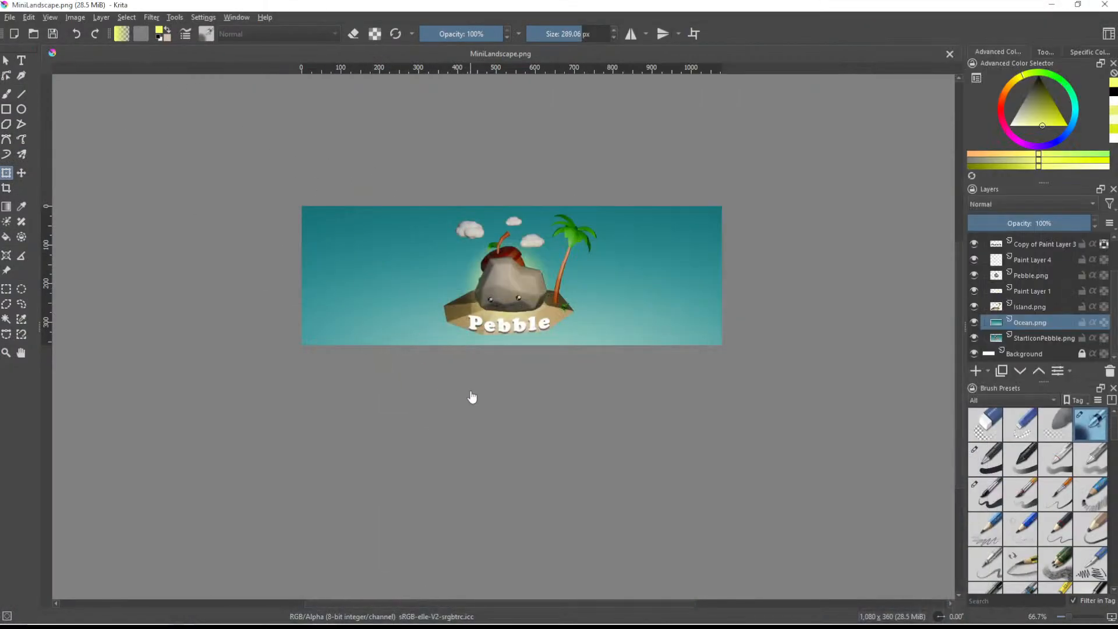
# - Undo the recent canvas and layer edits back to the 2560 × 1440 px version with the white border around the artwork
pyautogui.click(527, 435)
pyautogui.hotkey('ctrl', 'z')
pyautogui.hotkey('ctrl', 'z')
pyautogui.hotkey('ctrl', 'z')
pyautogui.hotkey('ctrl', 'z')
pyautogui.hotkey('ctrl', 'z')
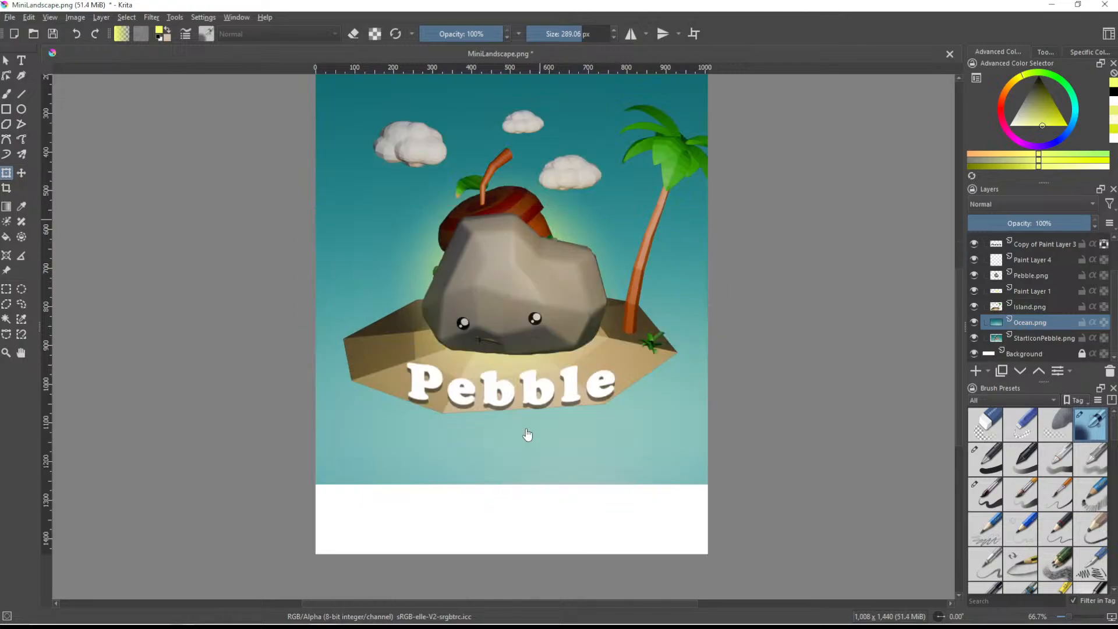
pyautogui.scroll(-3, 528, 418)
pyautogui.hotkey('ctrl', 'z')
pyautogui.hotkey('ctrl', 'z')
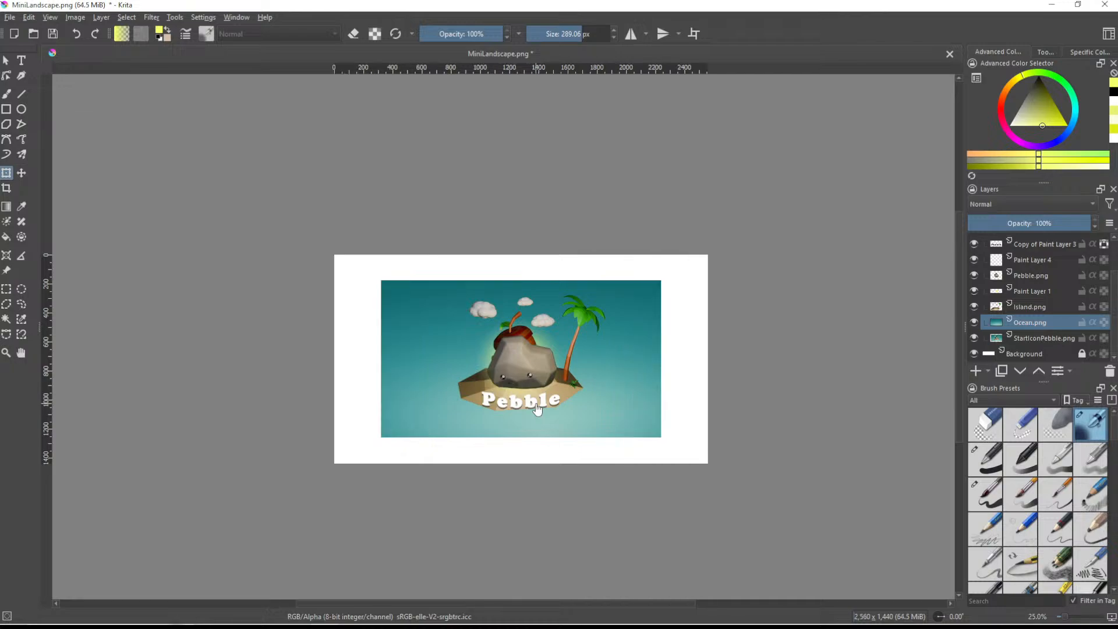
# - Resize the canvas to 3000 px wide and 900 px high with the artwork centred, and recheck the canvas dimensions
pyautogui.click(76, 16)
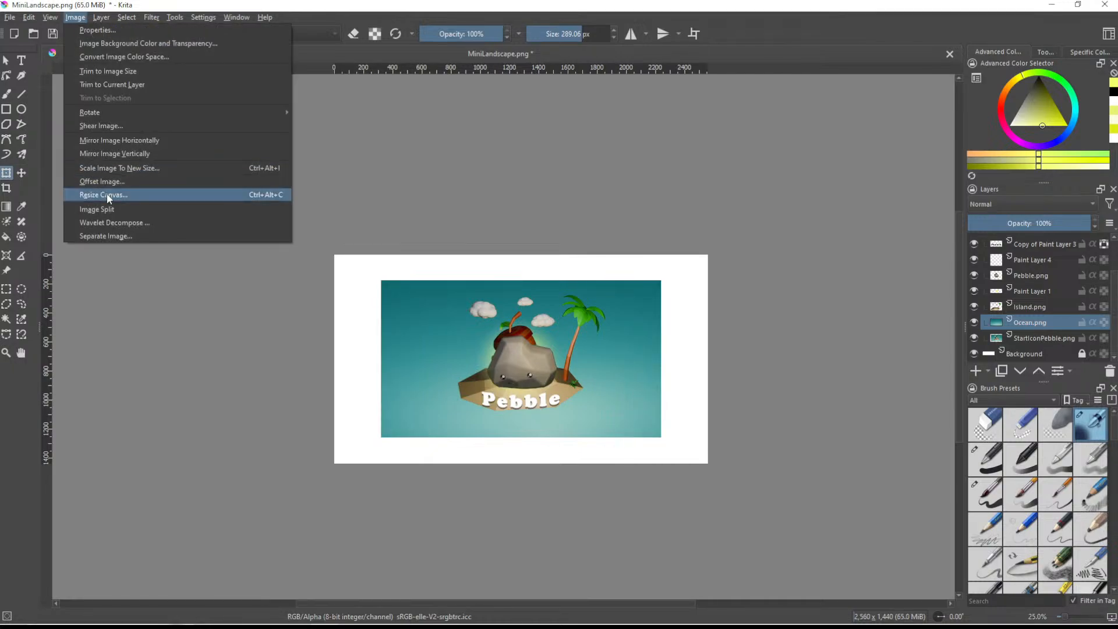
pyautogui.click(108, 199)
pyautogui.write('3000')
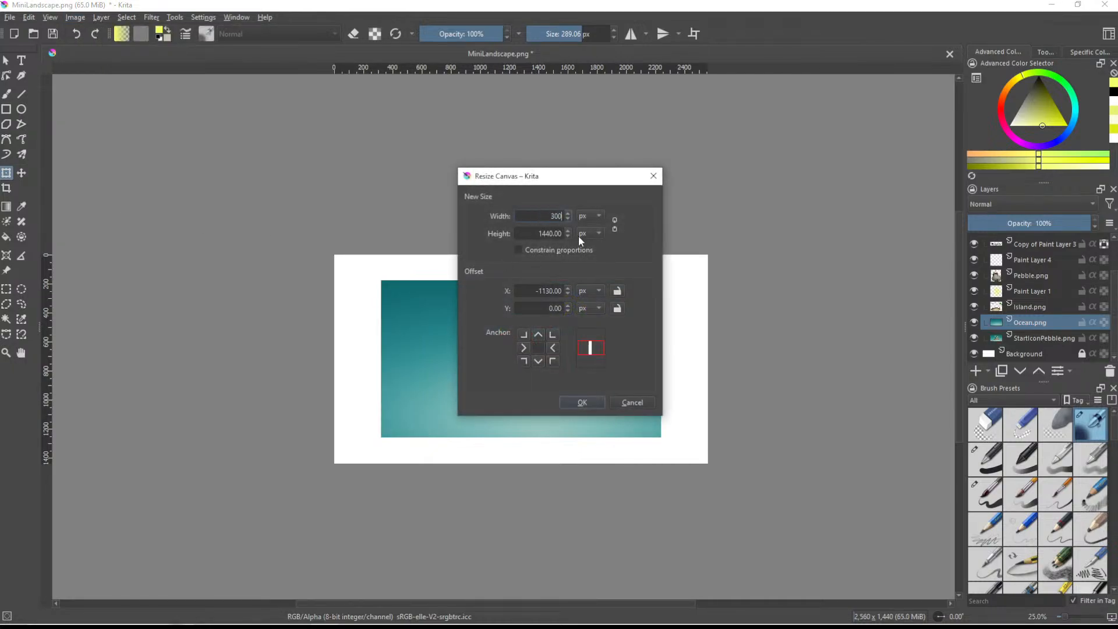
pyautogui.click(559, 233)
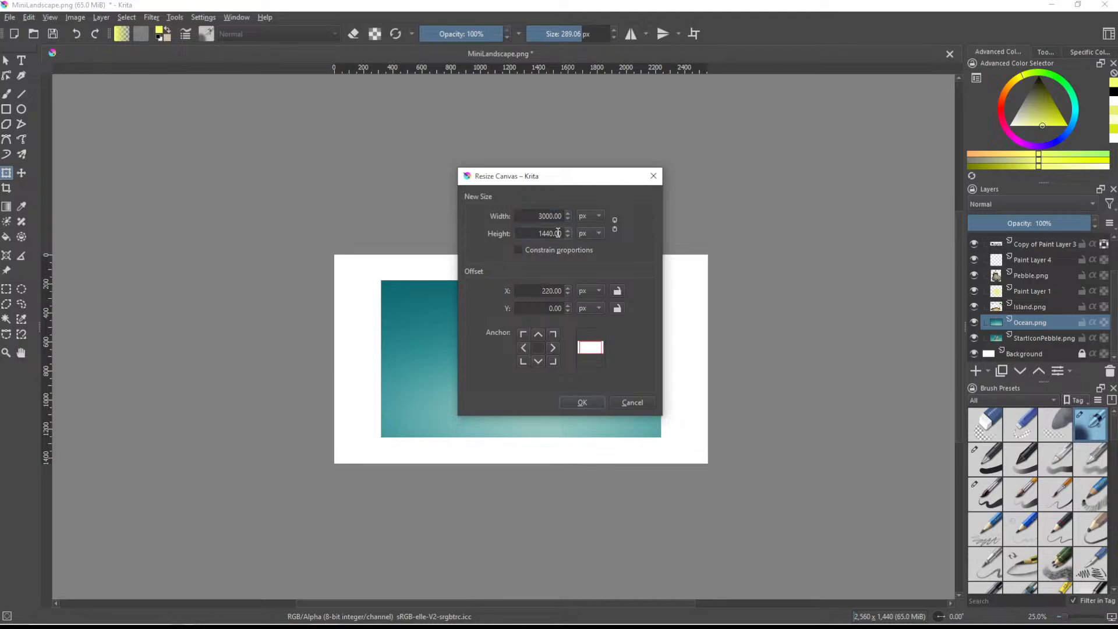
pyautogui.doubleClick(558, 233)
pyautogui.write('900')
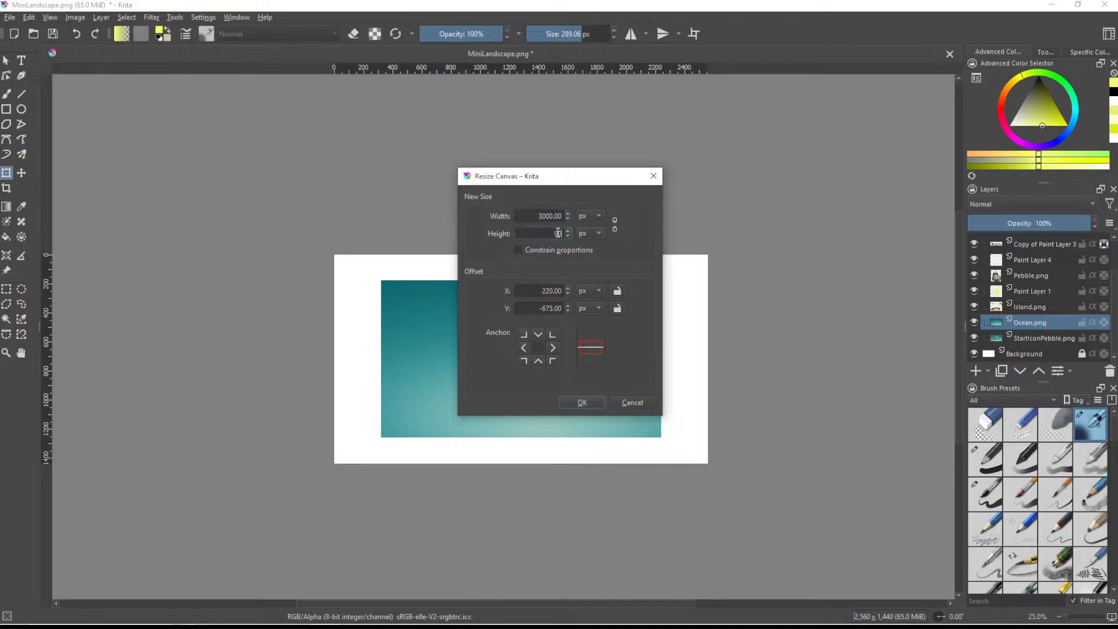
pyautogui.press('Return')
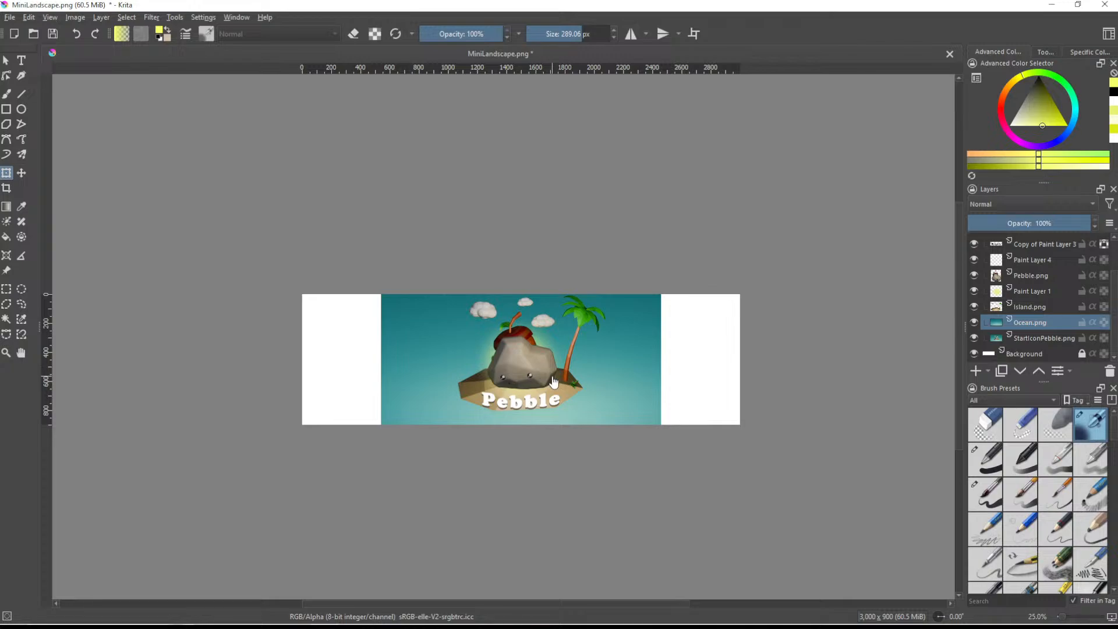
pyautogui.click(78, 18)
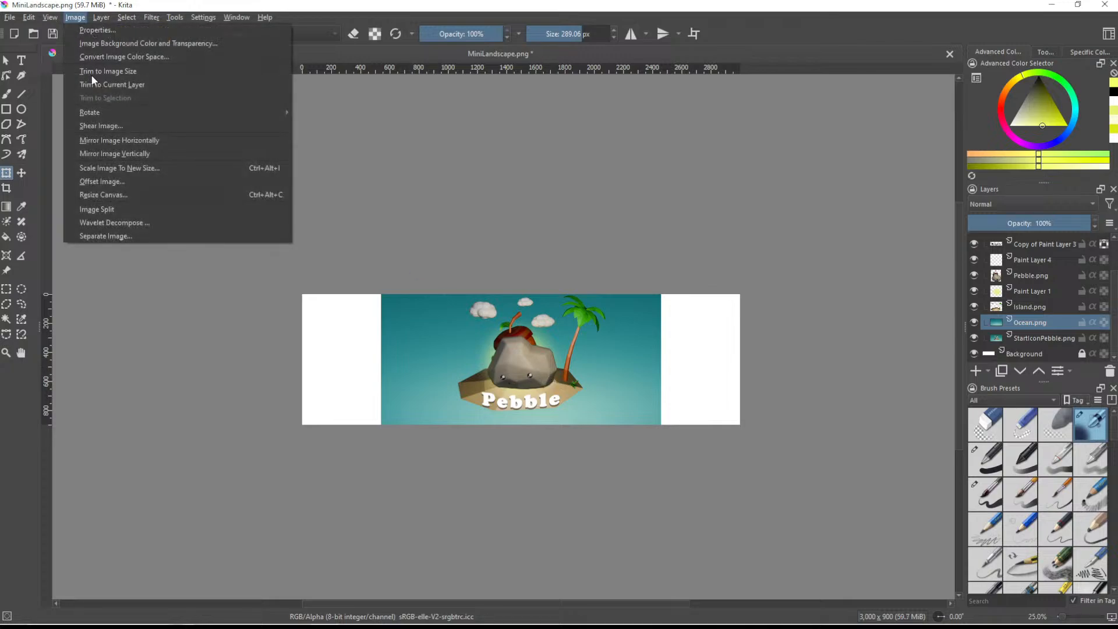
pyautogui.click(126, 196)
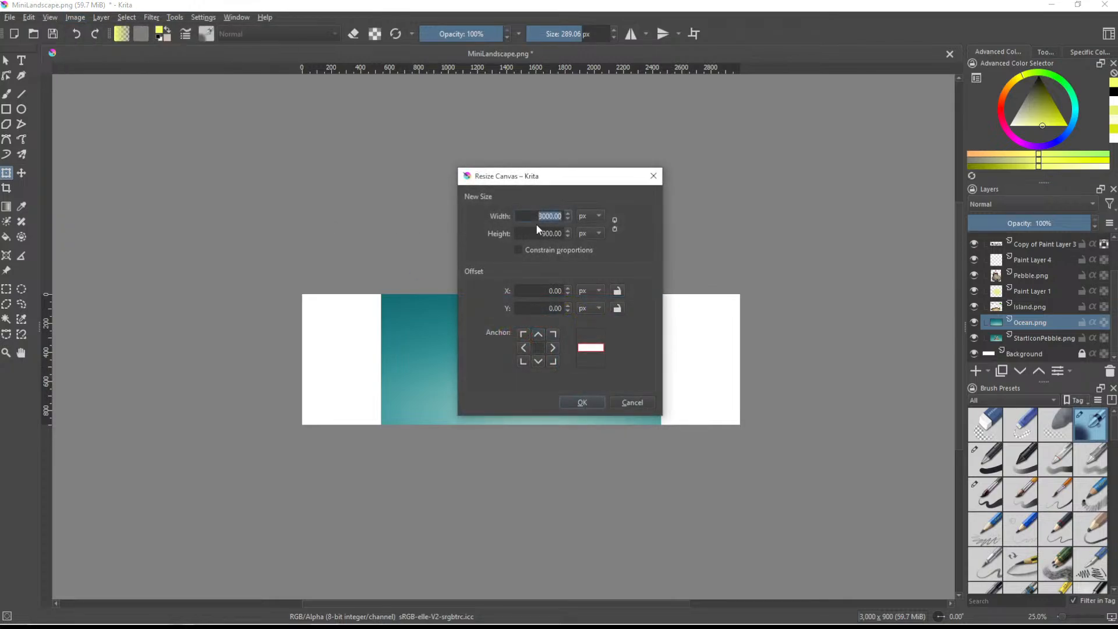
pyautogui.click(577, 404)
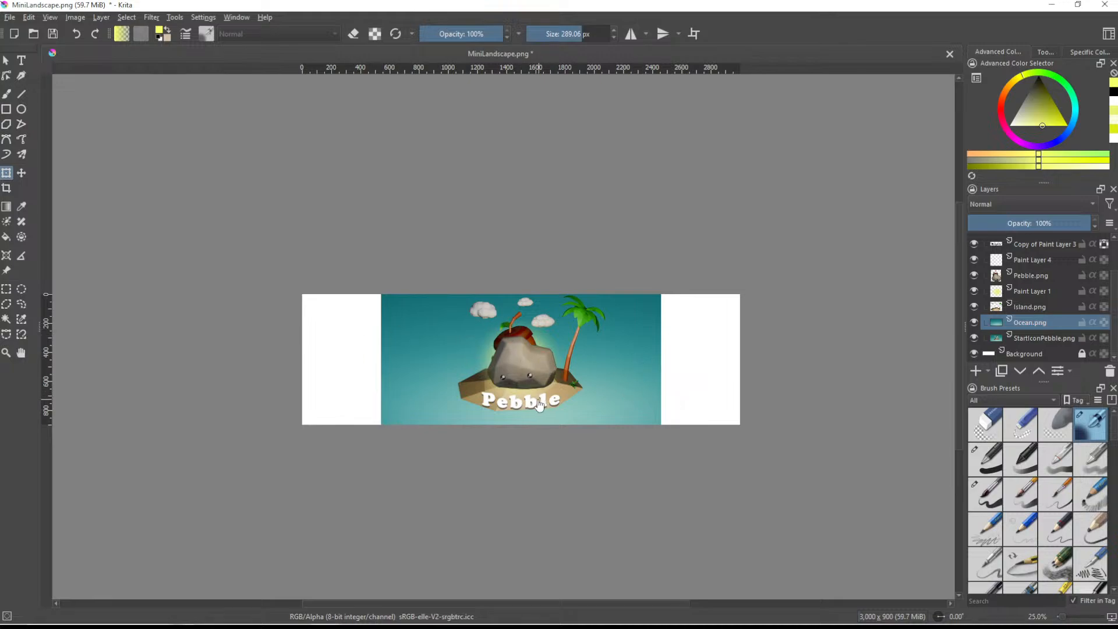
# - Stretch the Ocean.png layer horizontally past both side edges of the 3000 × 900 px canvas
pyautogui.keyDown('ctrl'); pyautogui.scroll(1, 564, 403); pyautogui.keyUp('ctrl')
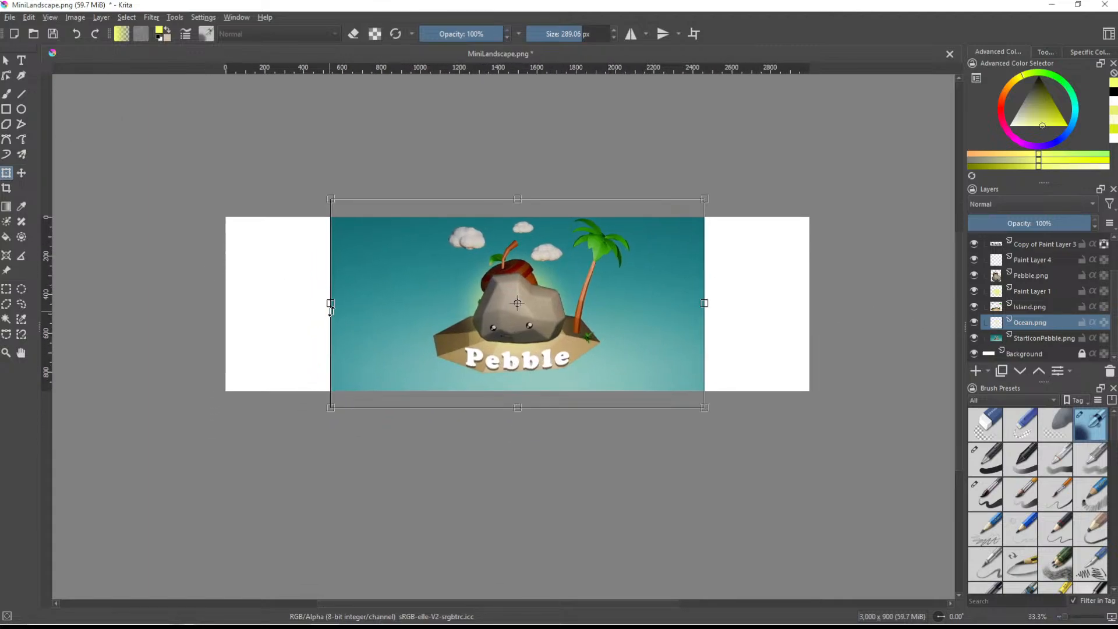
pyautogui.moveTo(330, 303); pyautogui.dragTo(210, 303)
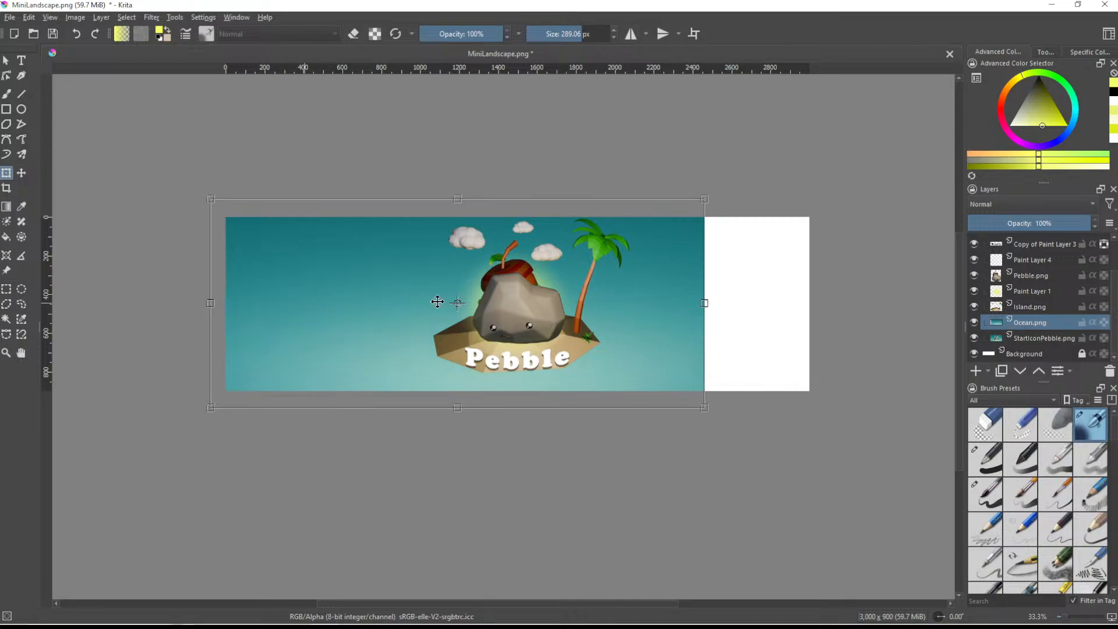
pyautogui.moveTo(703, 302); pyautogui.dragTo(831, 295)
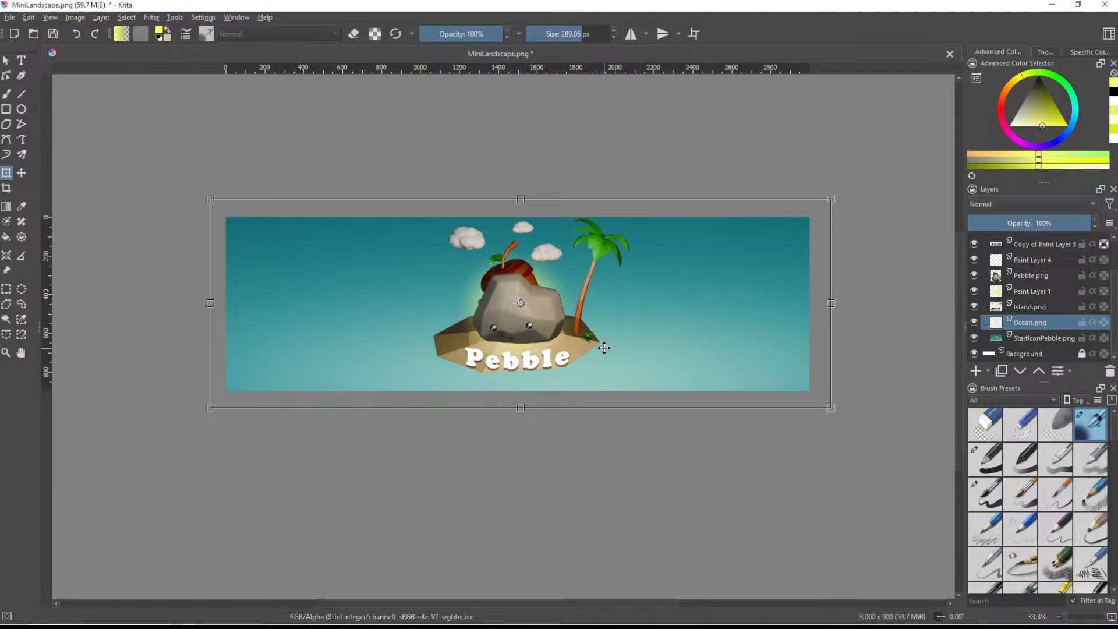
# - Select Group 2 with the Move tool and nudge it vertically until the clouds, palm tree and Pebble title fit within the canvas
pyautogui.keyDown('ctrl'); pyautogui.scroll(1, 604, 347); pyautogui.keyUp('ctrl')
pyautogui.press('t')
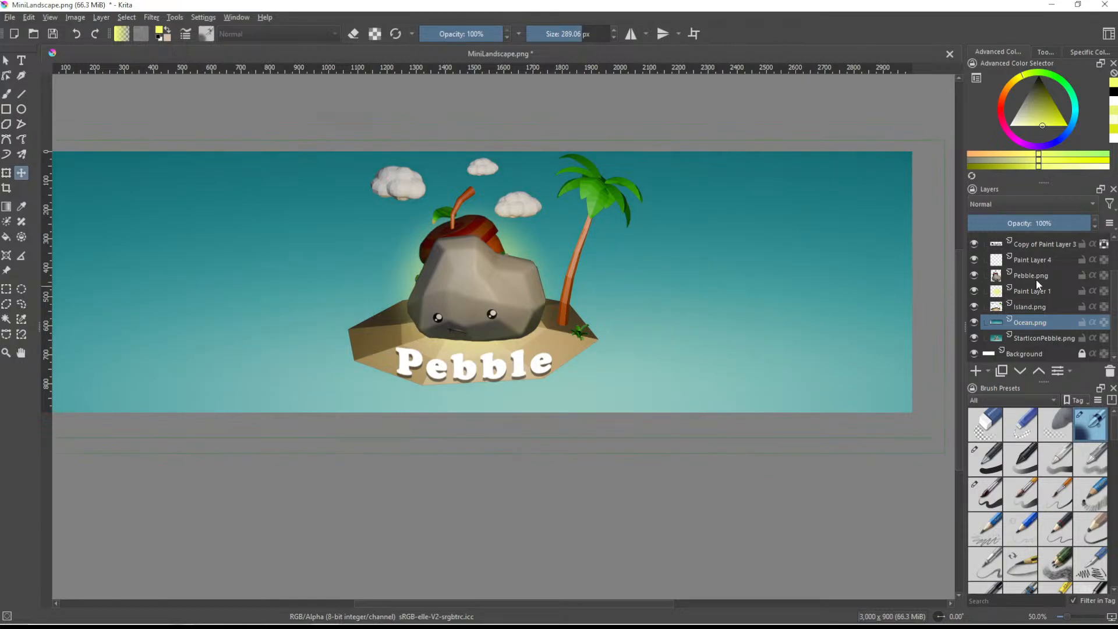
pyautogui.scroll(1, 1035, 277)
pyautogui.click(1032, 257)
pyautogui.moveTo(617, 269); pyautogui.dragTo(616, 273)
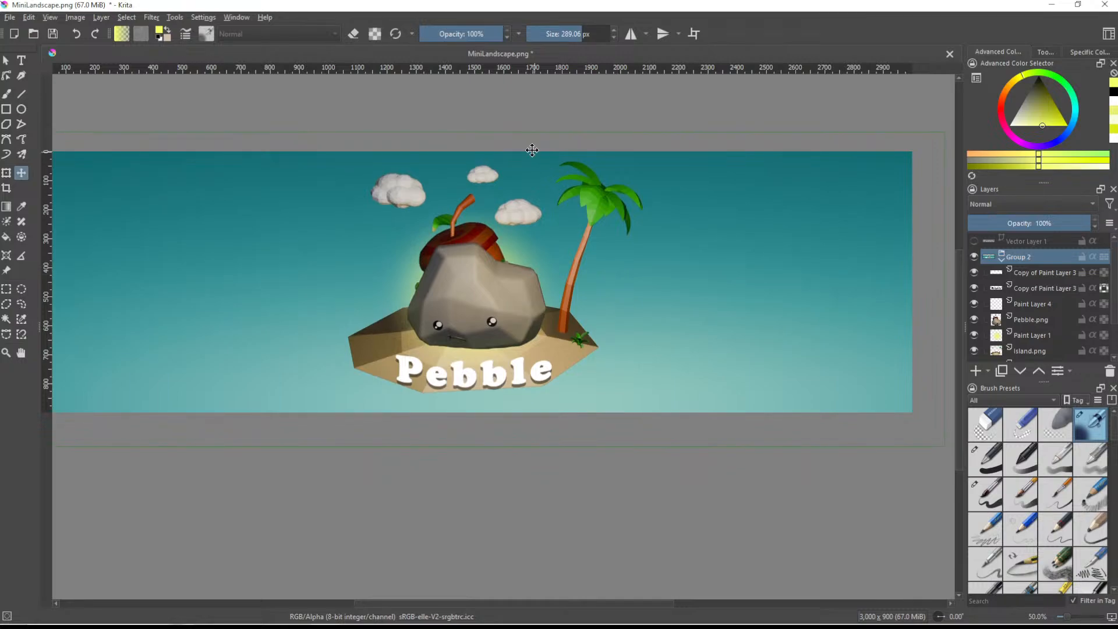
pyautogui.scroll(-1, 528, 273)
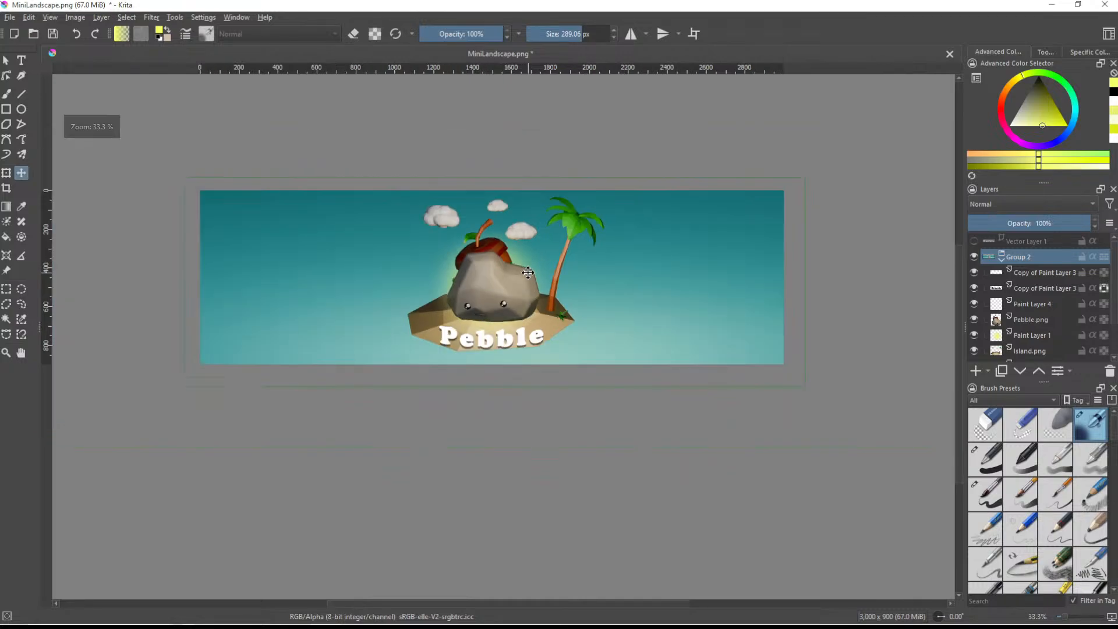
pyautogui.scroll(1, 527, 273)
pyautogui.moveTo(575, 238); pyautogui.dragTo(575, 236)
pyautogui.moveTo(531, 325); pyautogui.dragTo(585, 325, button='middle')
pyautogui.scroll(-2, 622, 349)
pyautogui.scroll(1, 645, 352)
pyautogui.moveTo(643, 352); pyautogui.dragTo(609, 353, button='middle')
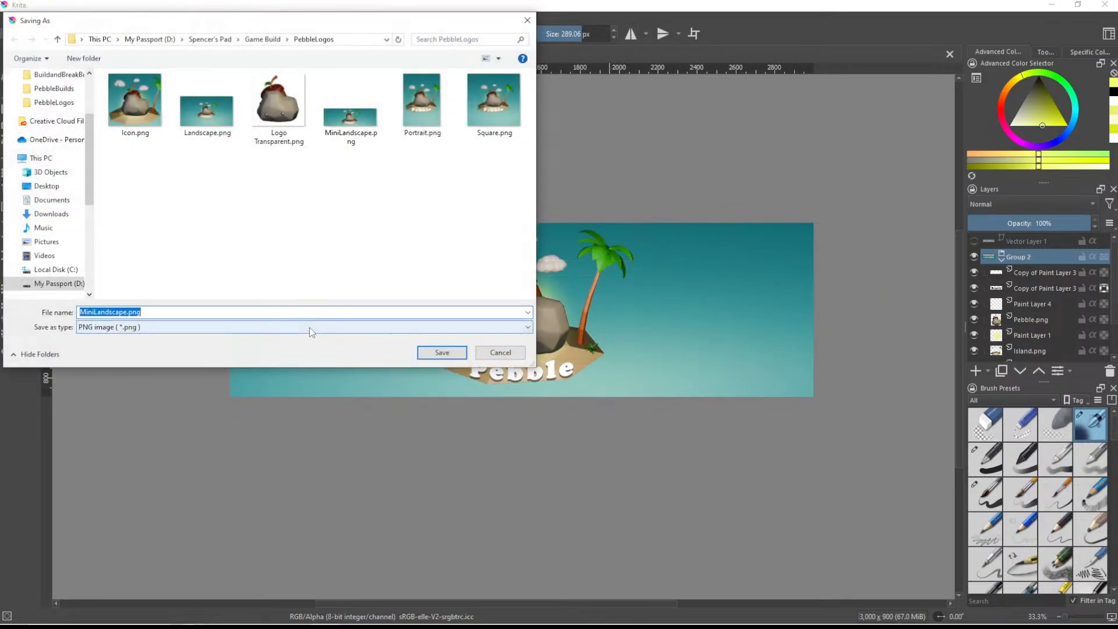
# - Save the banner as HeroCover in PNG format in the PebbleLogos folder, checking the asset name on the Meta Horizon dashboard
pyautogui.write('HeroCover')
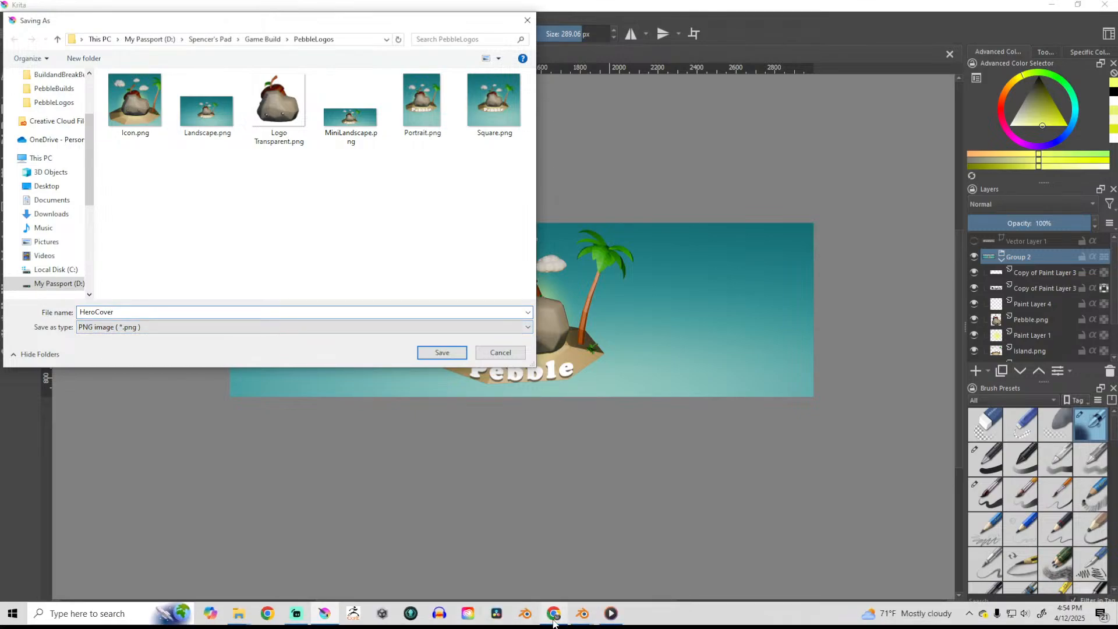
pyautogui.moveTo(557, 621)
pyautogui.click(544, 570)
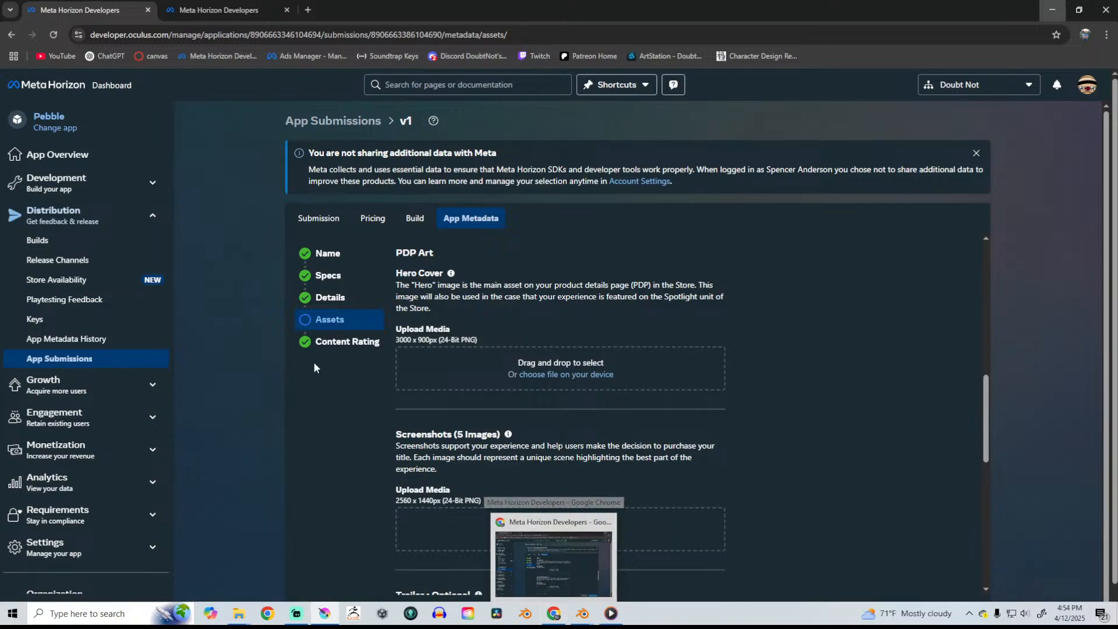
pyautogui.hotkey('alt', 'Tab')
pyautogui.click(449, 357)
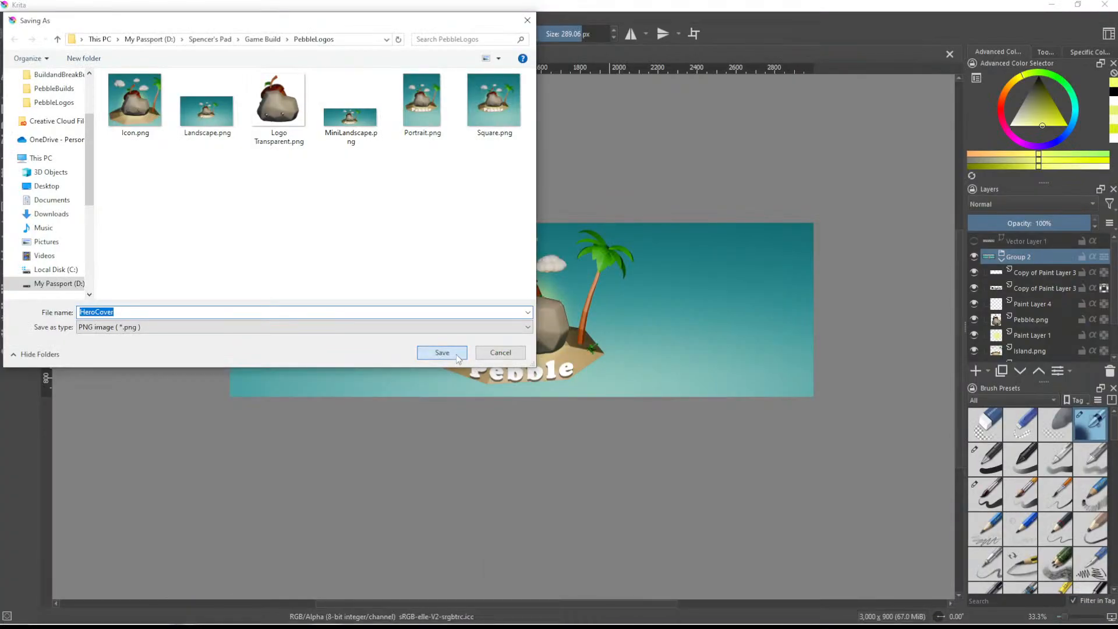
pyautogui.click(607, 438)
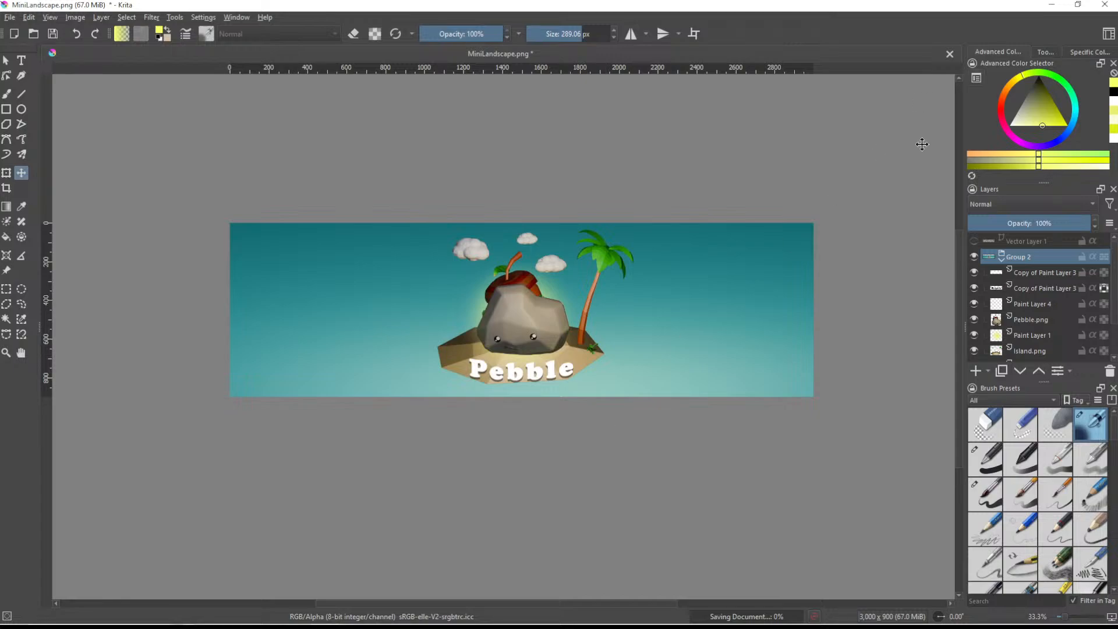
# - Switch to the Meta Horizon dashboard, try HeroCover.png from the PebbleLogos folder in the Hero Cover slot, and cancel at the safe area preview
pyautogui.click(579, 613)
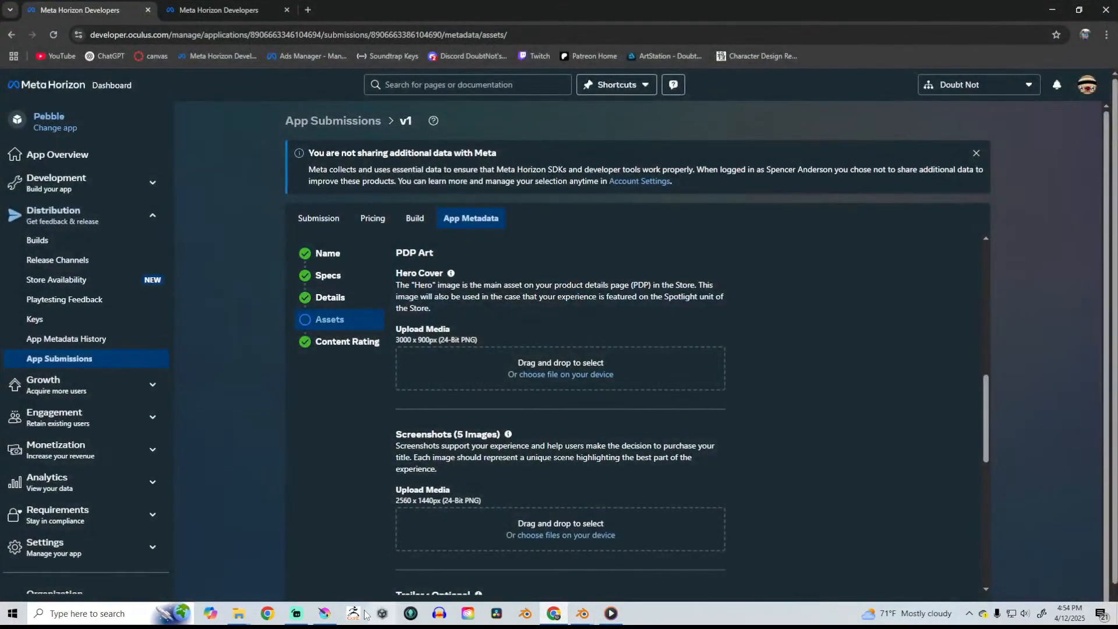
pyautogui.moveTo(239, 613)
pyautogui.click(212, 593)
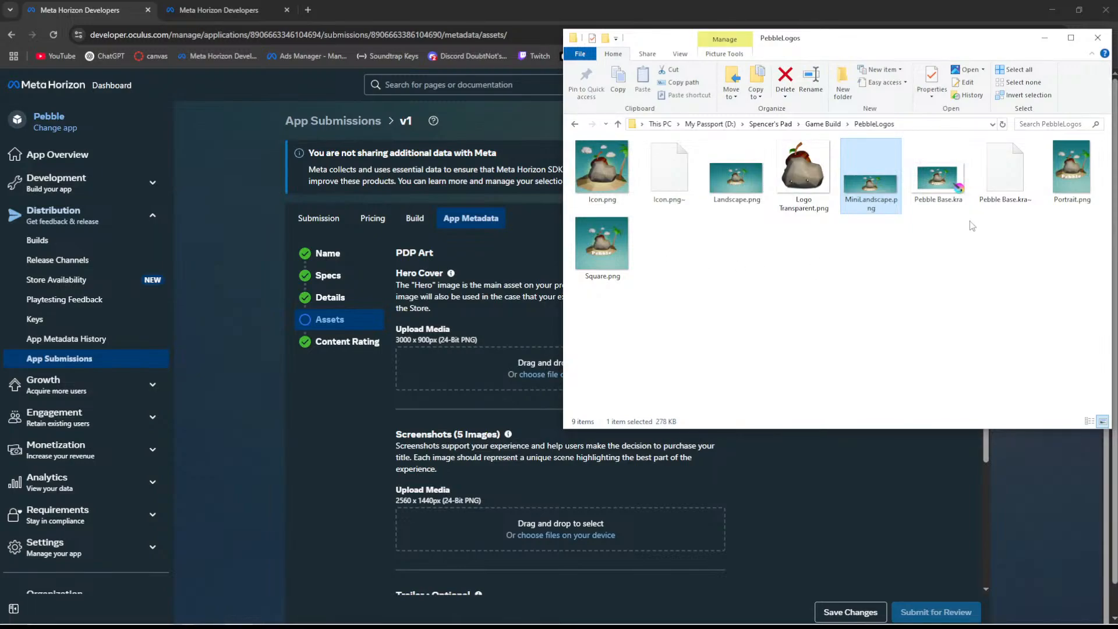
pyautogui.click(967, 319)
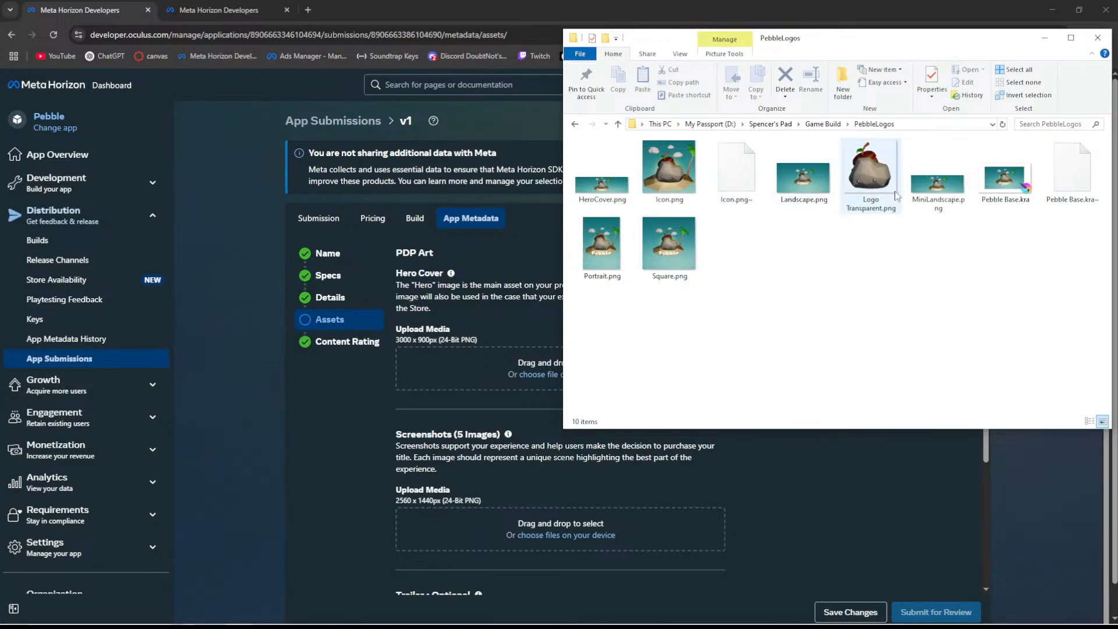
pyautogui.moveTo(601, 178); pyautogui.dragTo(466, 382)
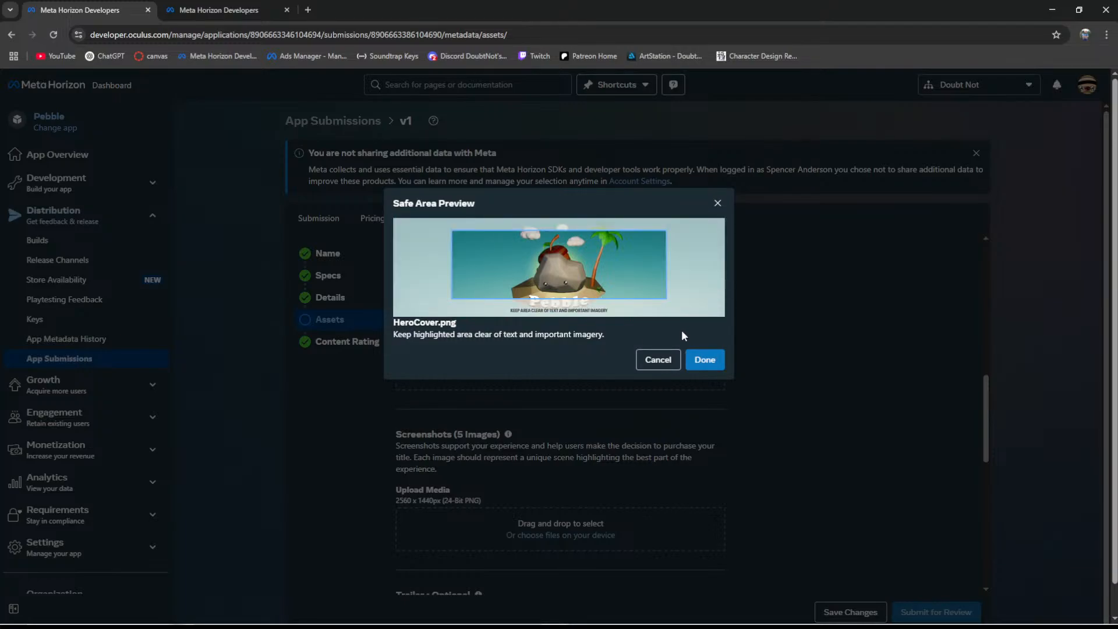
pyautogui.click(658, 360)
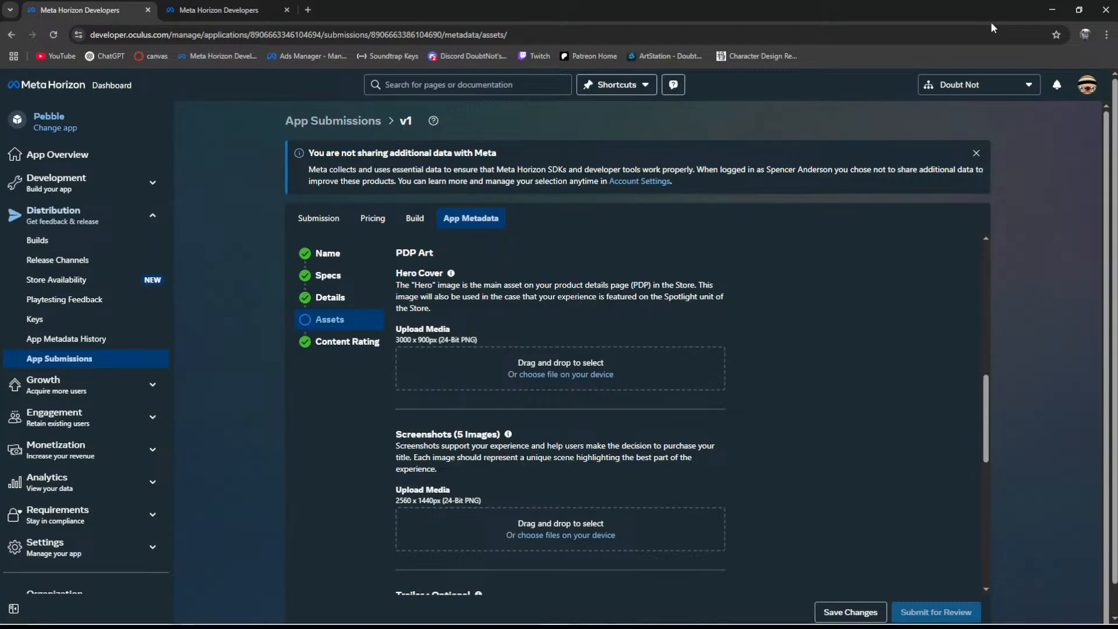
# - Return to Krita, move the Ocean.png layer out of Group 2 to just above the Background, and hide the StartIconPebble.png layer
pyautogui.click(1049, 14)
pyautogui.click(505, 409)
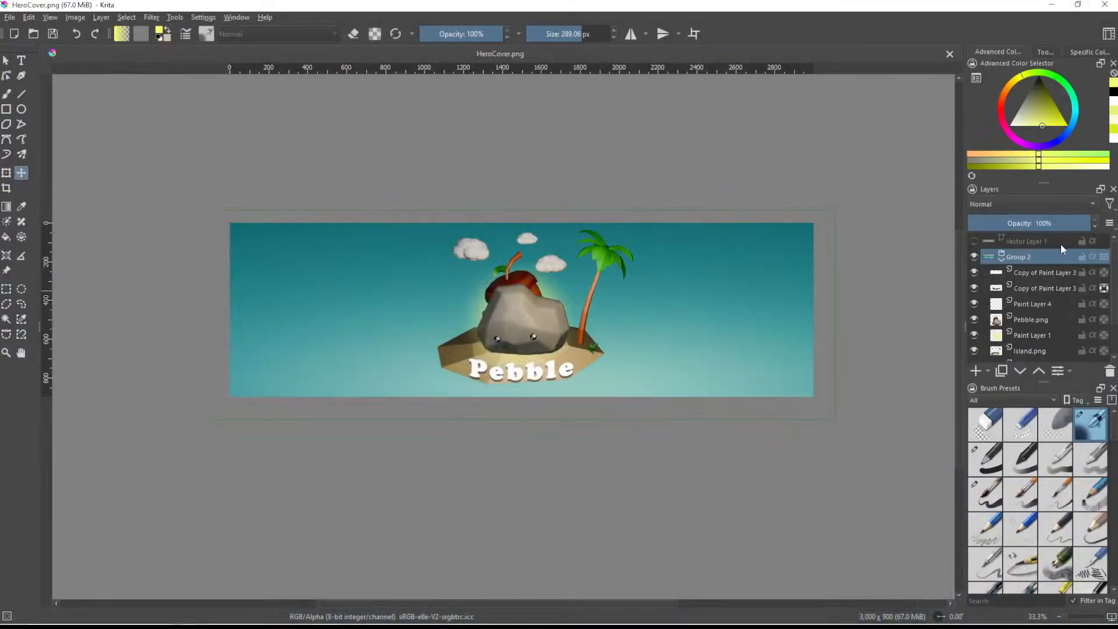
pyautogui.scroll(-2, 1002, 296)
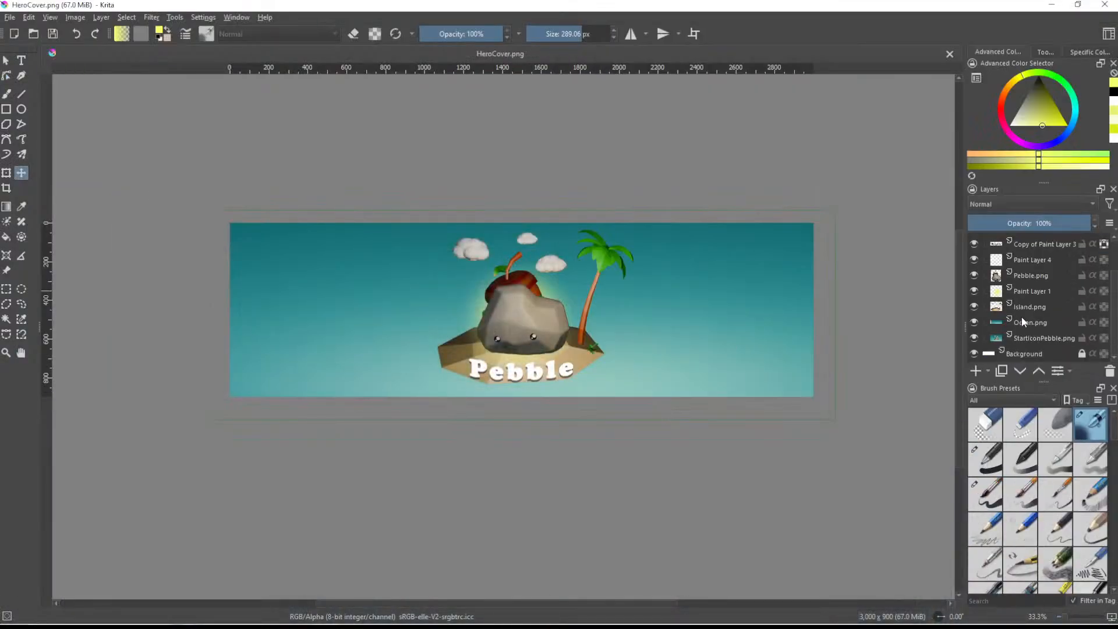
pyautogui.moveTo(1023, 320); pyautogui.dragTo(1007, 352)
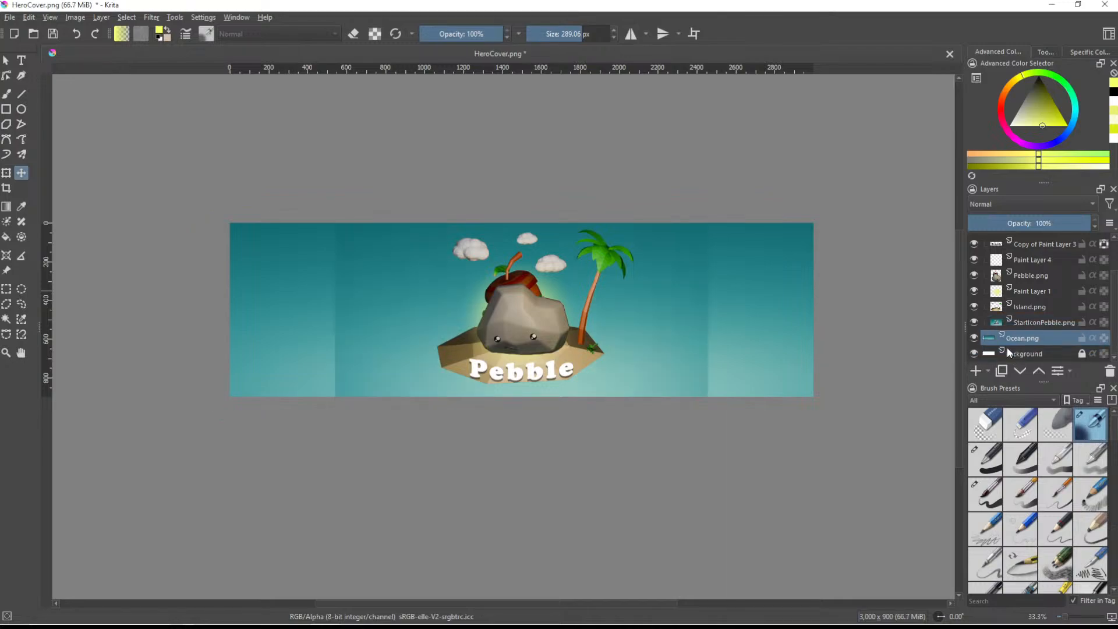
pyautogui.scroll(3, 1014, 309)
pyautogui.click(1018, 256)
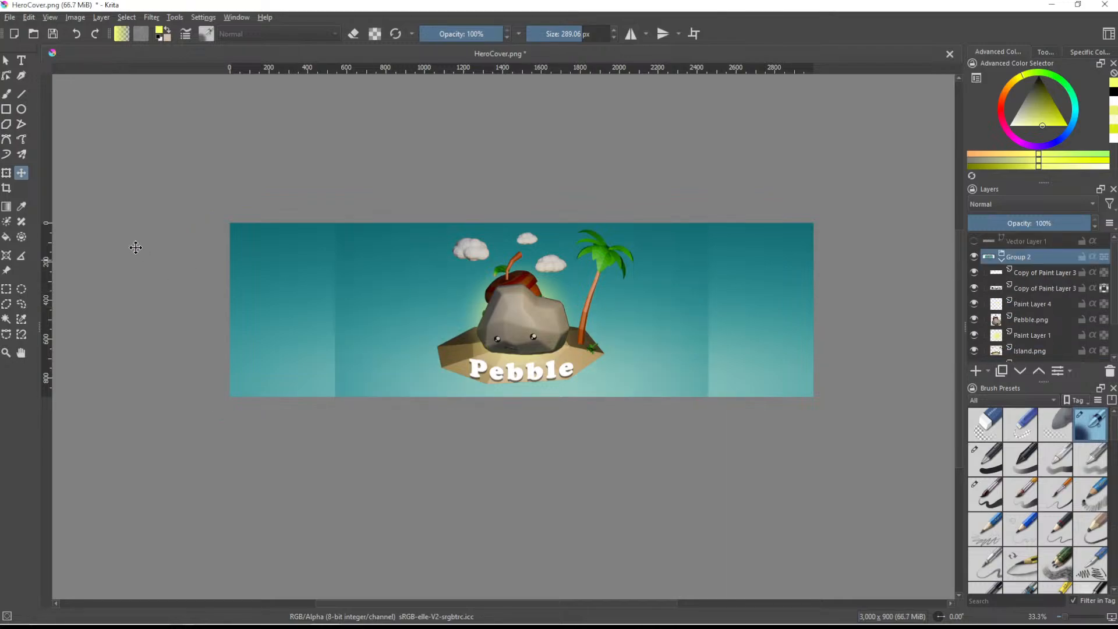
pyautogui.scroll(-3, 1011, 326)
pyautogui.click(974, 321)
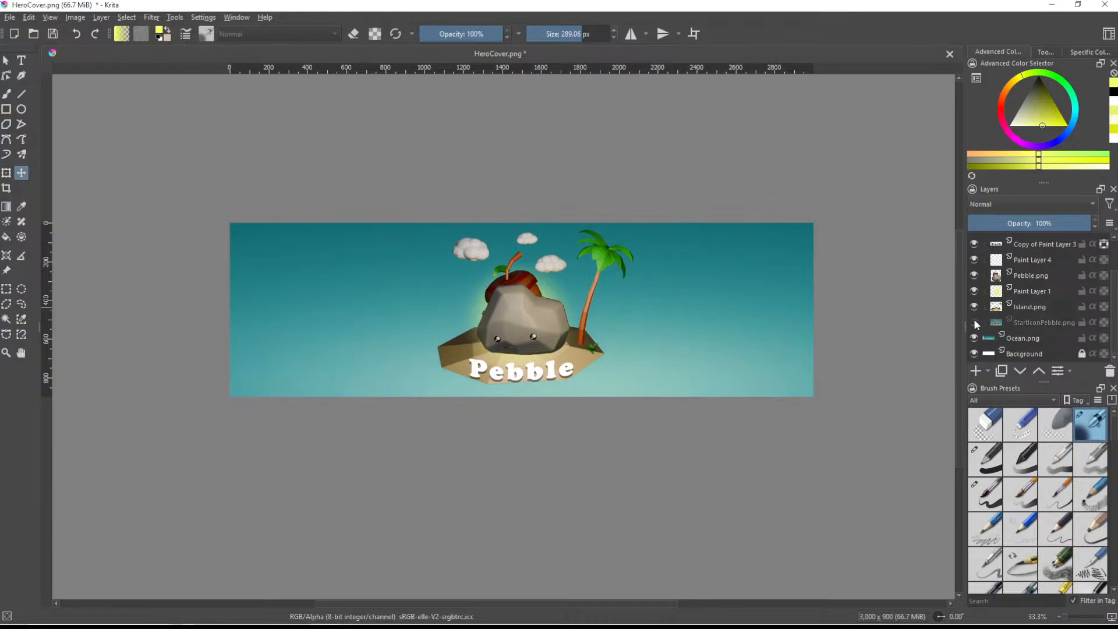
# - Scale Group 2 down proportionally to about 1400 px wide with the Transform tool
pyautogui.scroll(3, 1005, 294)
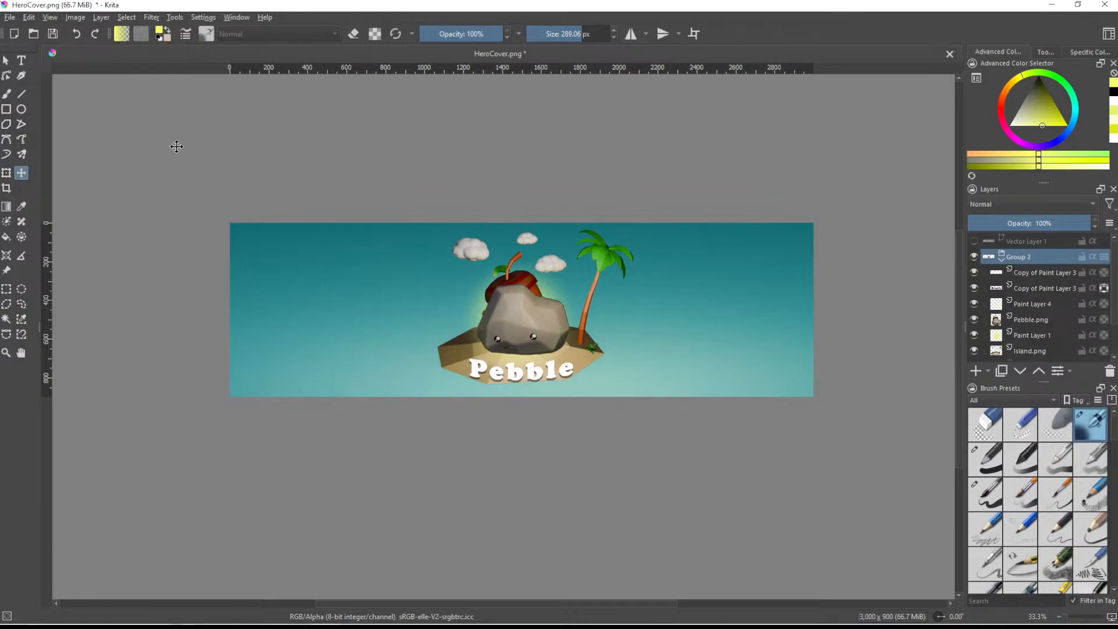
pyautogui.click(6, 173)
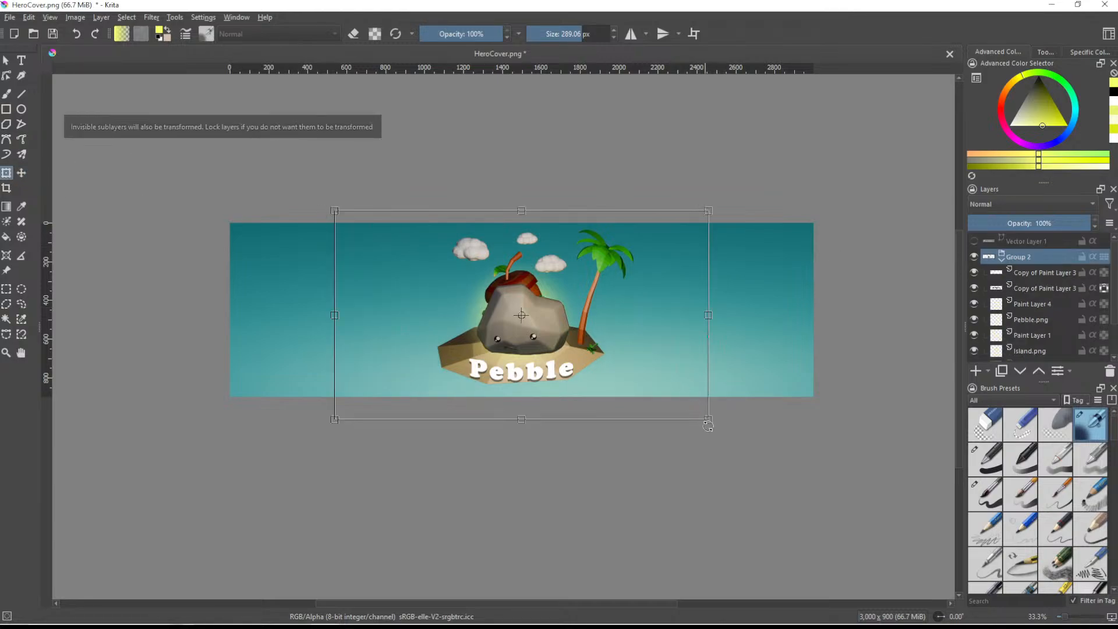
pyautogui.moveTo(709, 419); pyautogui.dragTo(607, 362)
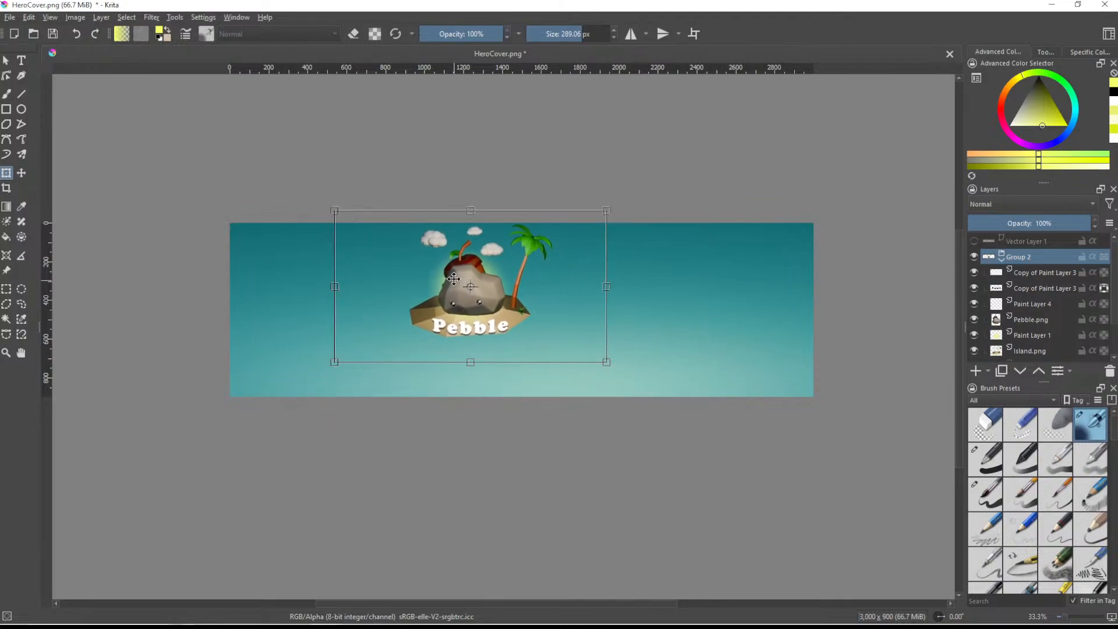
pyautogui.scroll(1, 475, 277)
pyautogui.scroll(1, 475, 277)
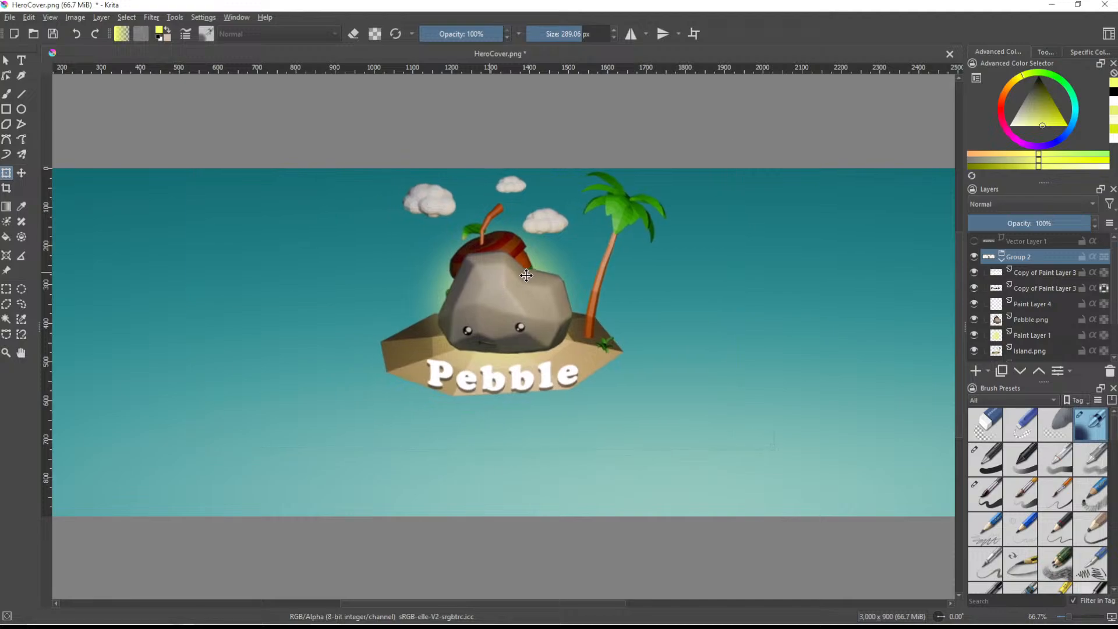
pyautogui.scroll(-3, 530, 280)
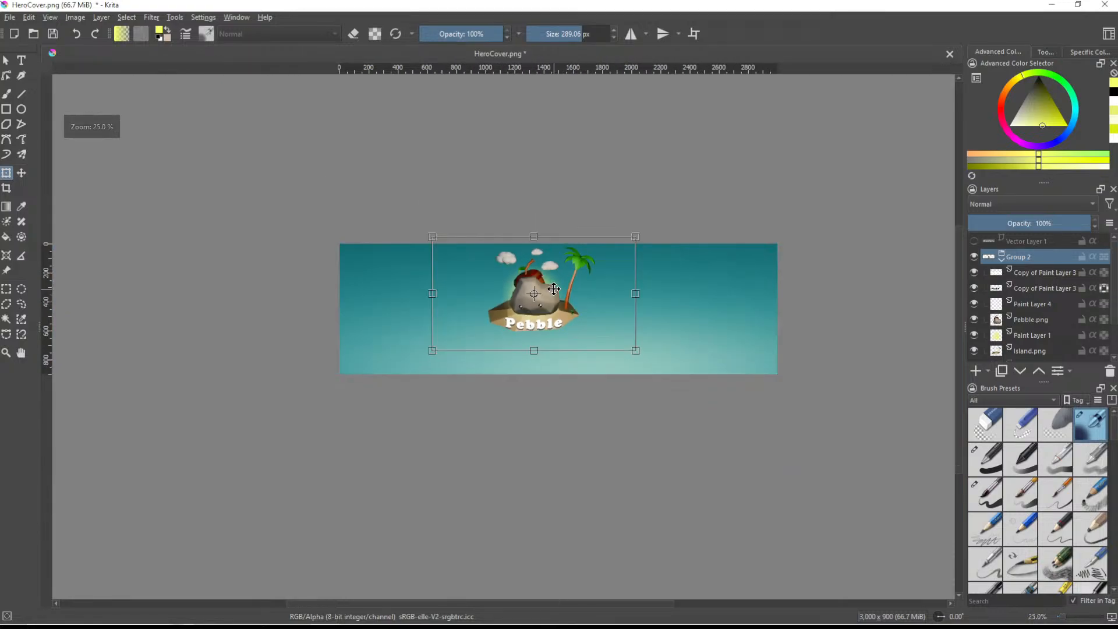
pyautogui.scroll(3, 606, 181)
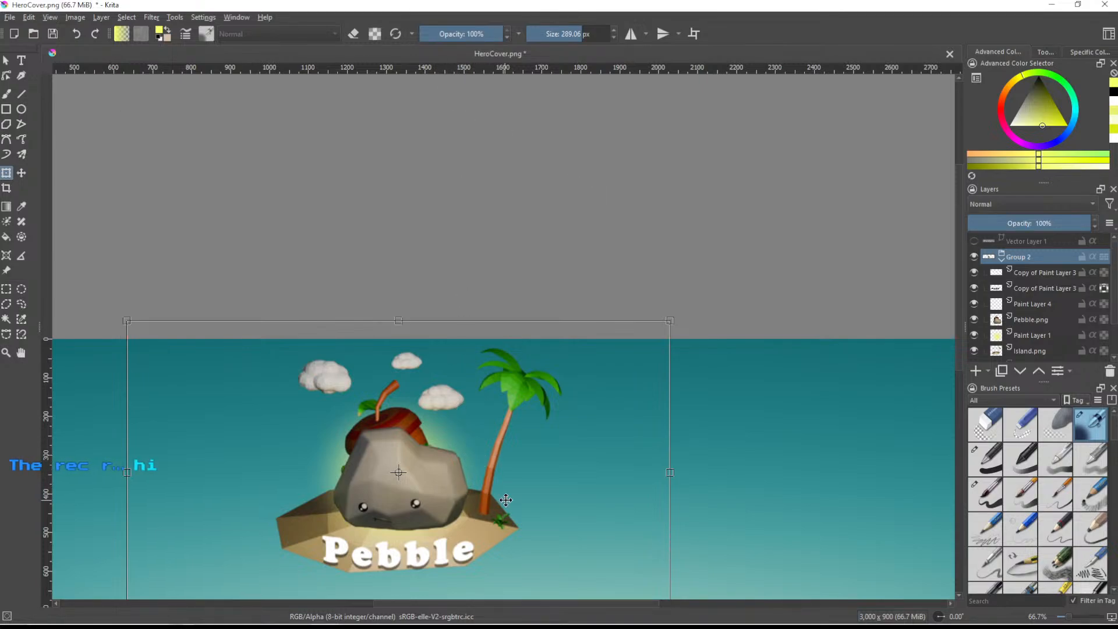
# - Move the scaled Group 2 artwork to the centre of the banner, horizontally and vertically
pyautogui.moveTo(461, 501); pyautogui.dragTo(526, 309, button='middle')
pyautogui.click(513, 306)
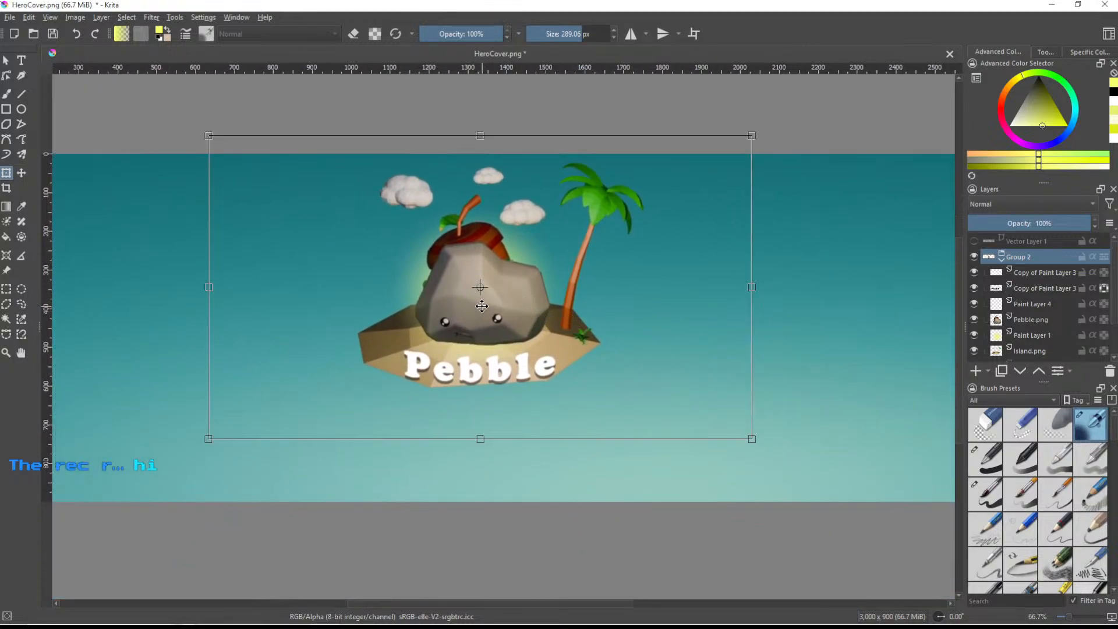
pyautogui.moveTo(480, 305); pyautogui.dragTo(544, 315)
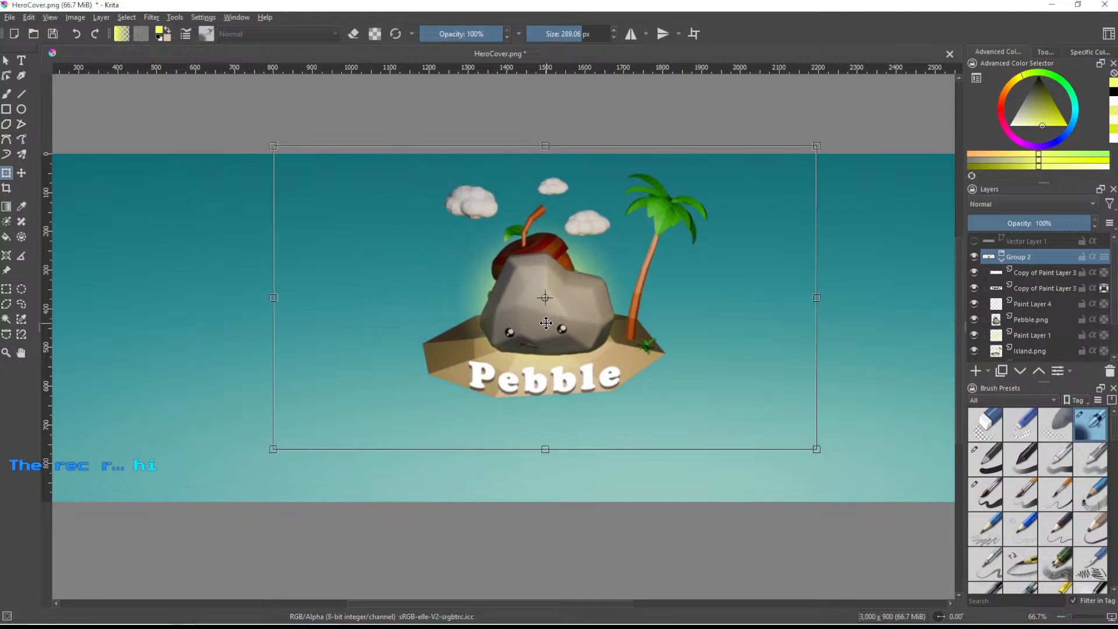
pyautogui.moveTo(546, 323); pyautogui.dragTo(546, 346)
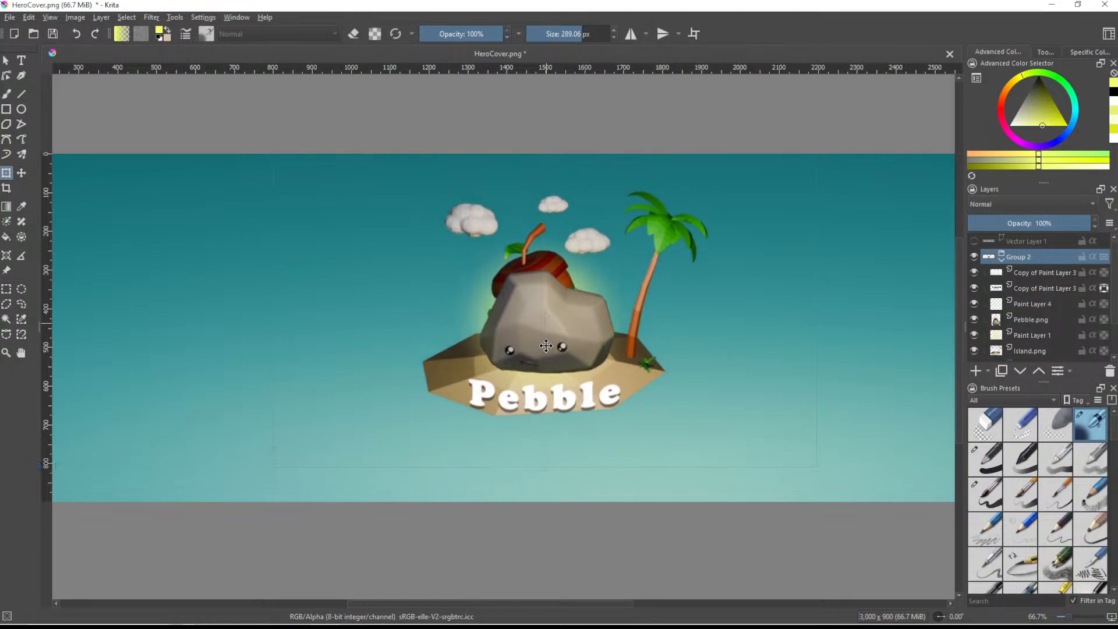
pyautogui.scroll(-4, 545, 346)
pyautogui.scroll(1, 536, 355)
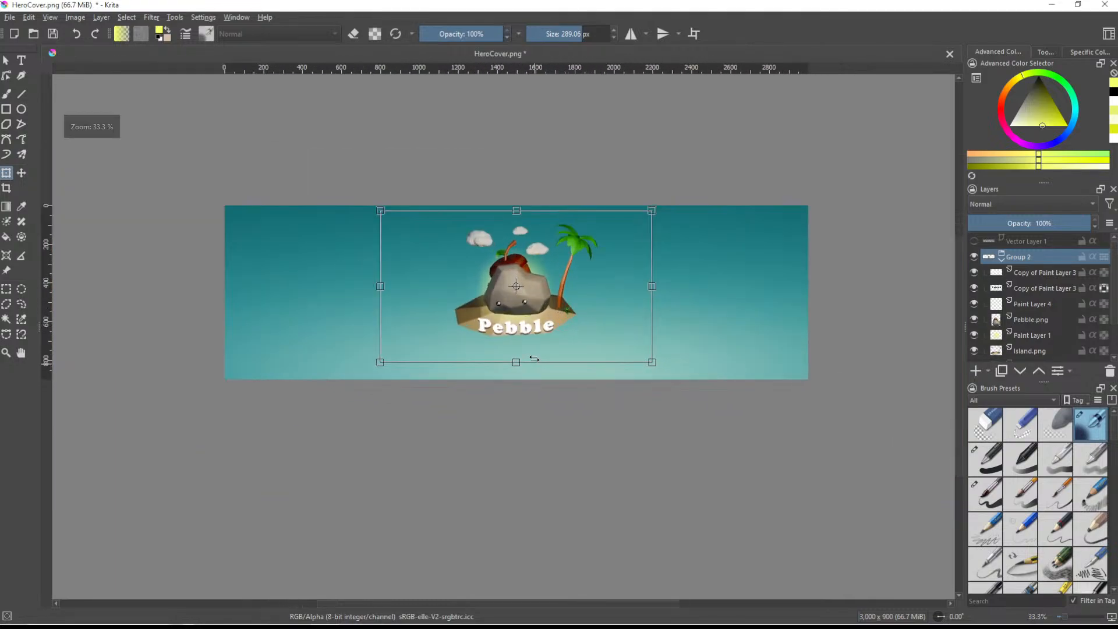
pyautogui.scroll(1, 534, 361)
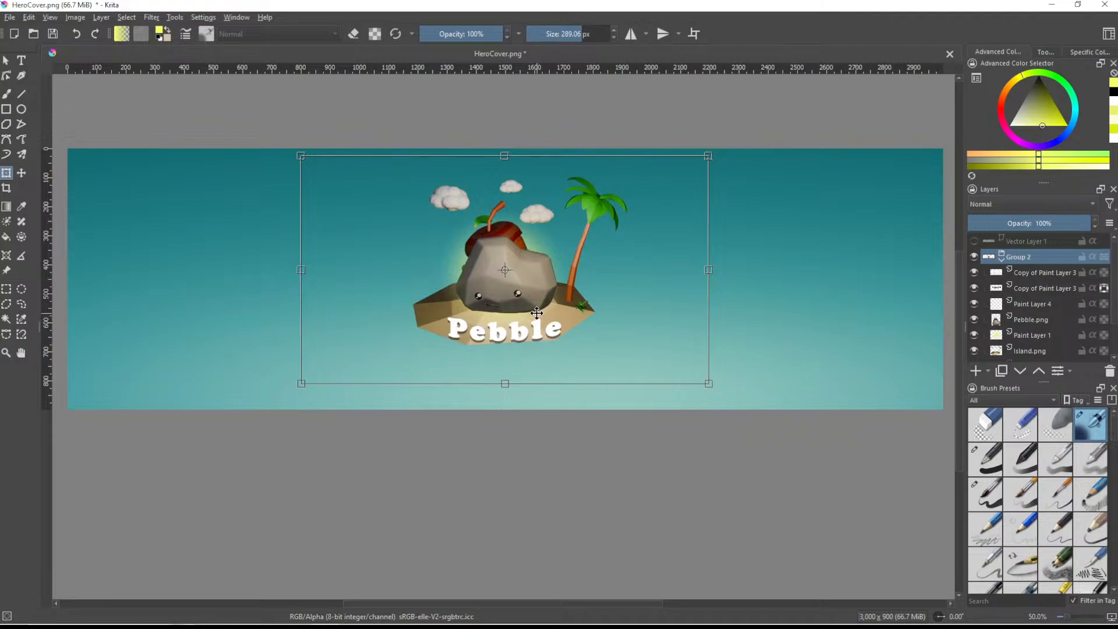
pyautogui.moveTo(536, 313); pyautogui.dragTo(534, 319)
pyautogui.keyDown('ctrl'); pyautogui.scroll(-2, 534, 318); pyautogui.keyUp('ctrl')
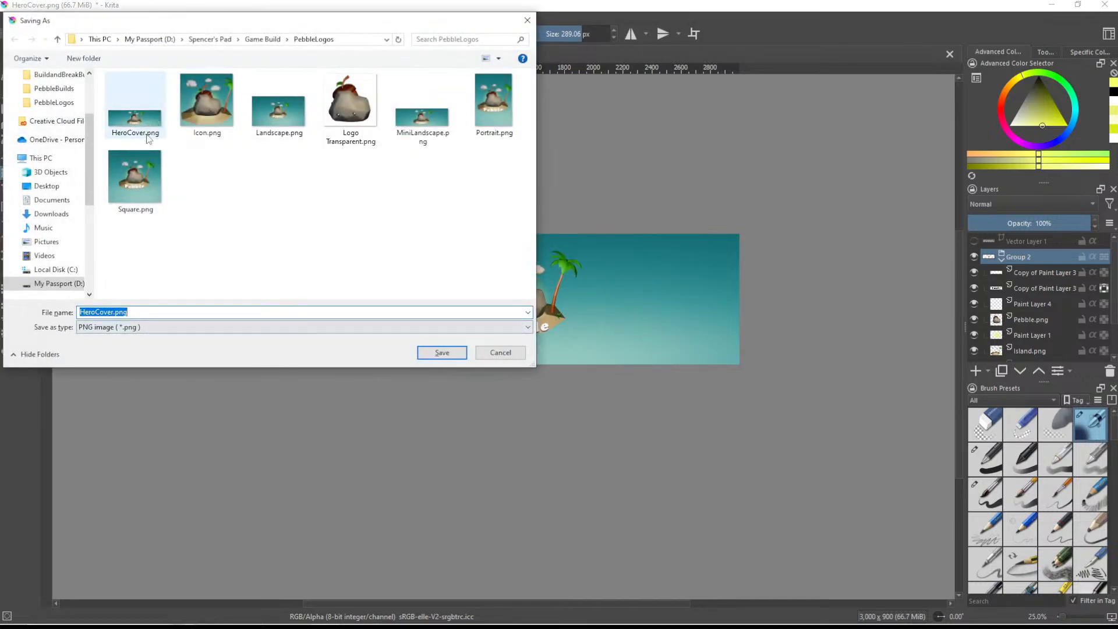
# - Save the revised banner as HeroCover.png, replacing the existing file and accepting the PNG export options
pyautogui.click(431, 353)
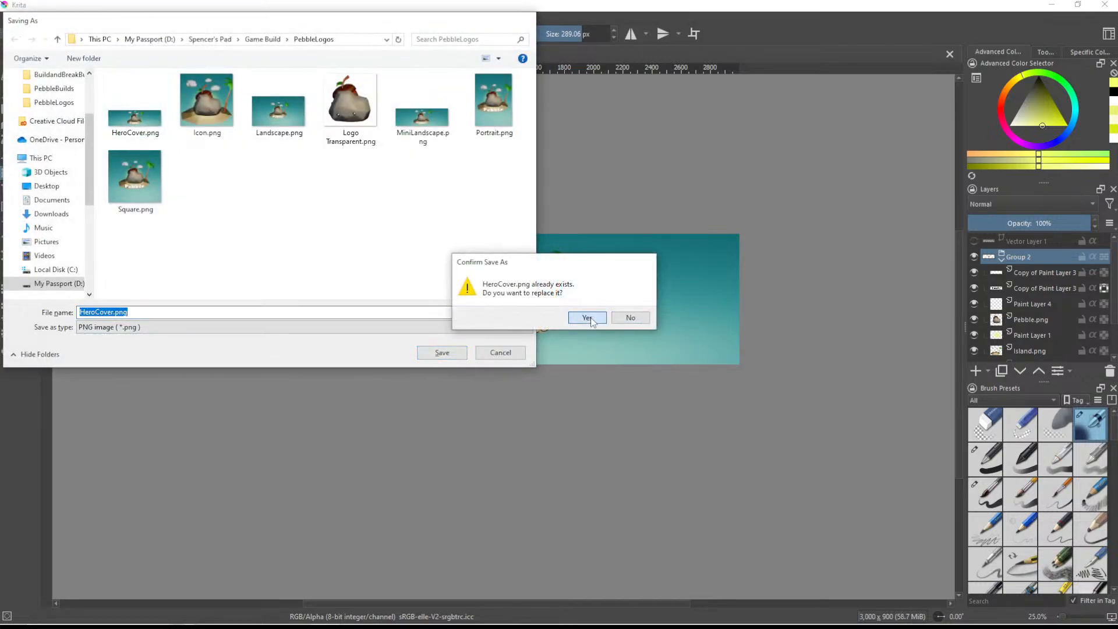
pyautogui.click(584, 317)
pyautogui.click(618, 441)
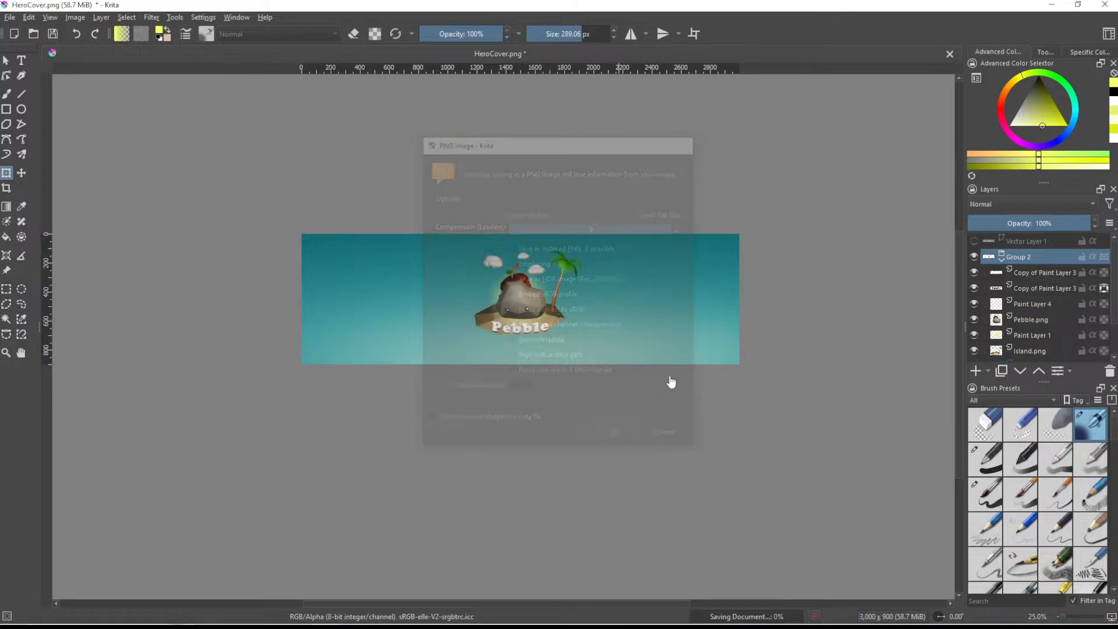
# - Switch to the Meta Horizon submission, try HeroCover.png from the PebbleLogos folder in the Hero Cover slot, and cancel at its safe-area preview
pyautogui.click(554, 613)
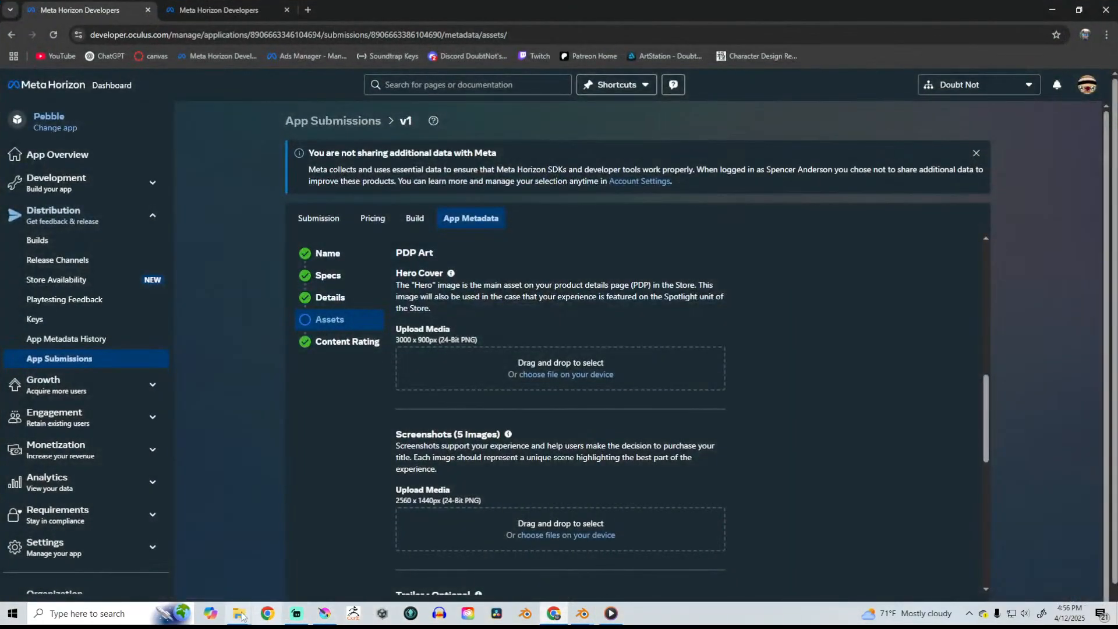
pyautogui.moveTo(236, 602)
pyautogui.click(209, 579)
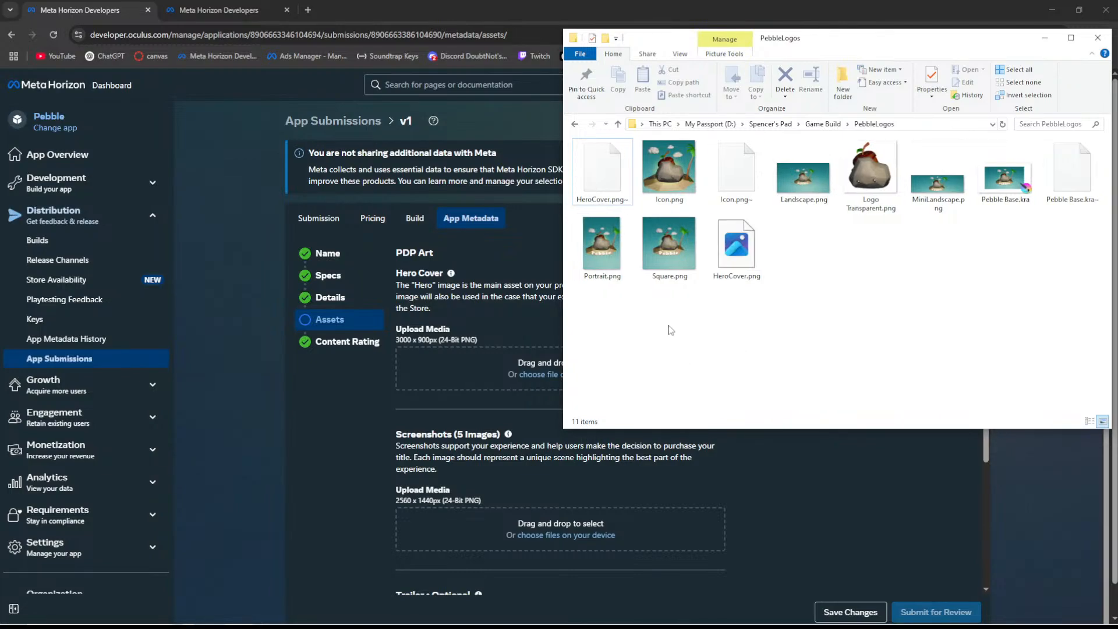
pyautogui.moveTo(605, 200); pyautogui.dragTo(483, 376)
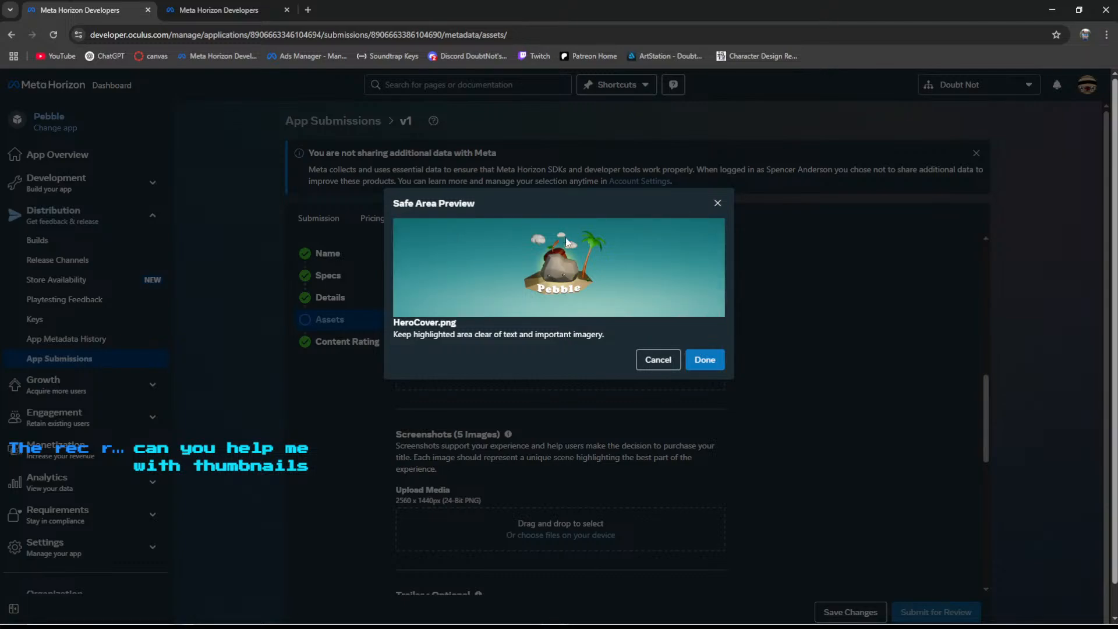
pyautogui.click(656, 359)
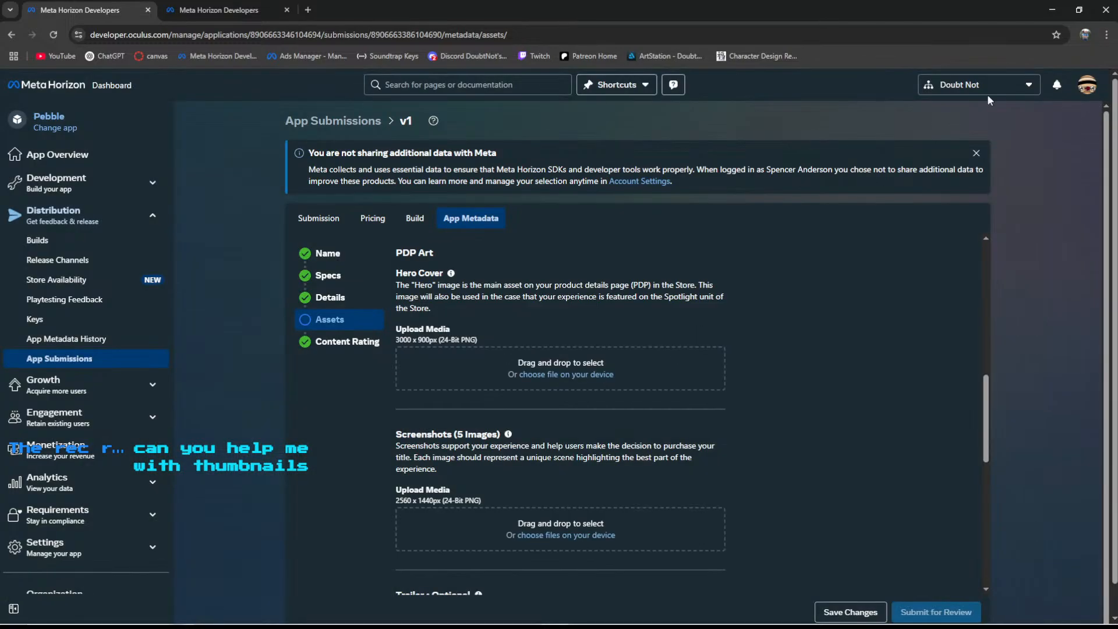
# - Return to Krita, inspect the centred artwork, and re-save the banner over HeroCover.png with the existing PNG export options
pyautogui.click(1051, 10)
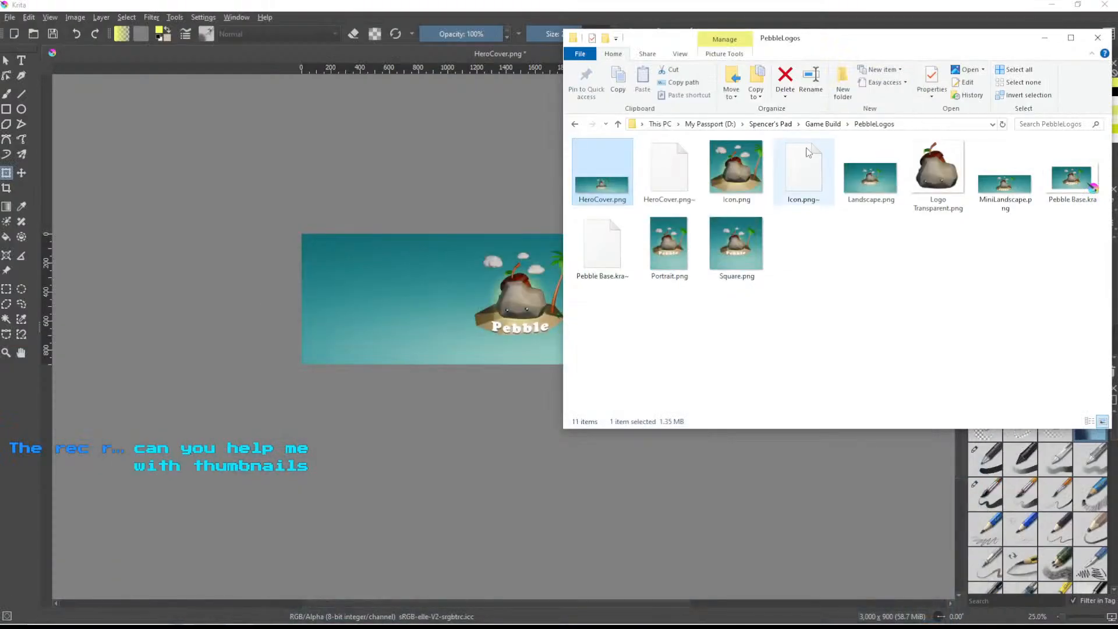
pyautogui.click(498, 343)
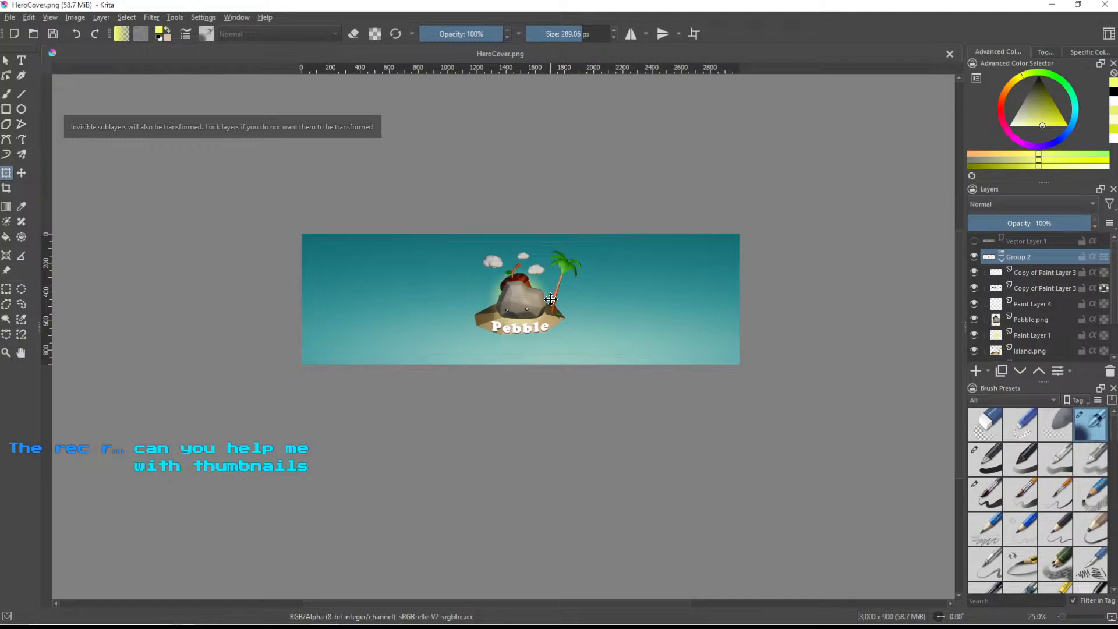
pyautogui.keyDown('ctrl'); pyautogui.scroll(2, 551, 298); pyautogui.keyUp('ctrl')
pyautogui.keyDown('ctrl'); pyautogui.scroll(2, 552, 302); pyautogui.keyUp('ctrl')
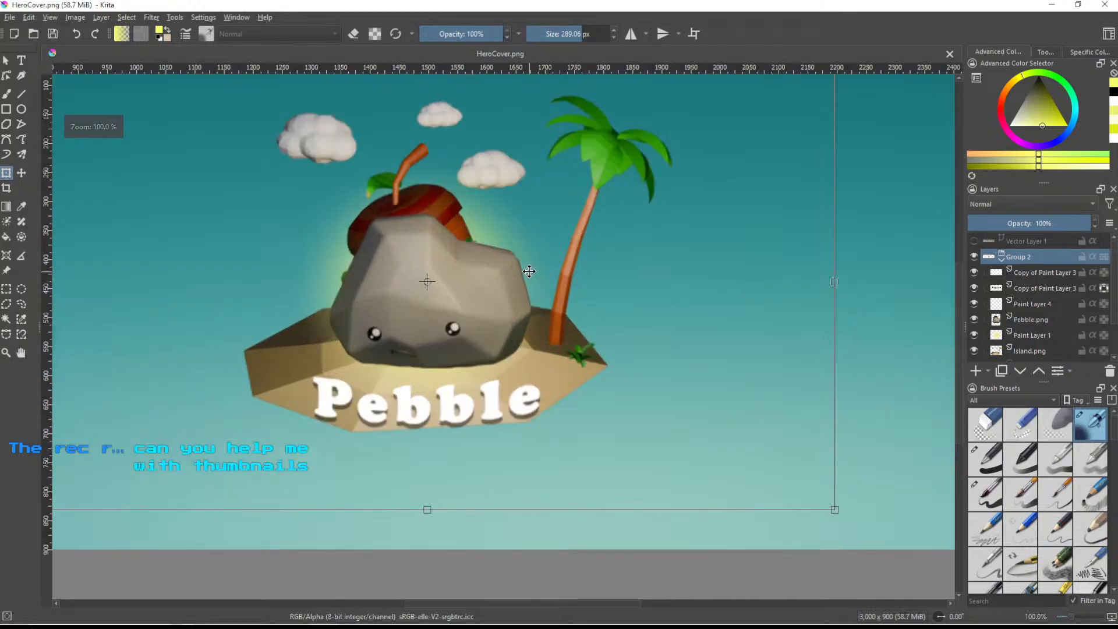
pyautogui.keyDown('ctrl'); pyautogui.scroll(-2, 528, 283); pyautogui.keyUp('ctrl')
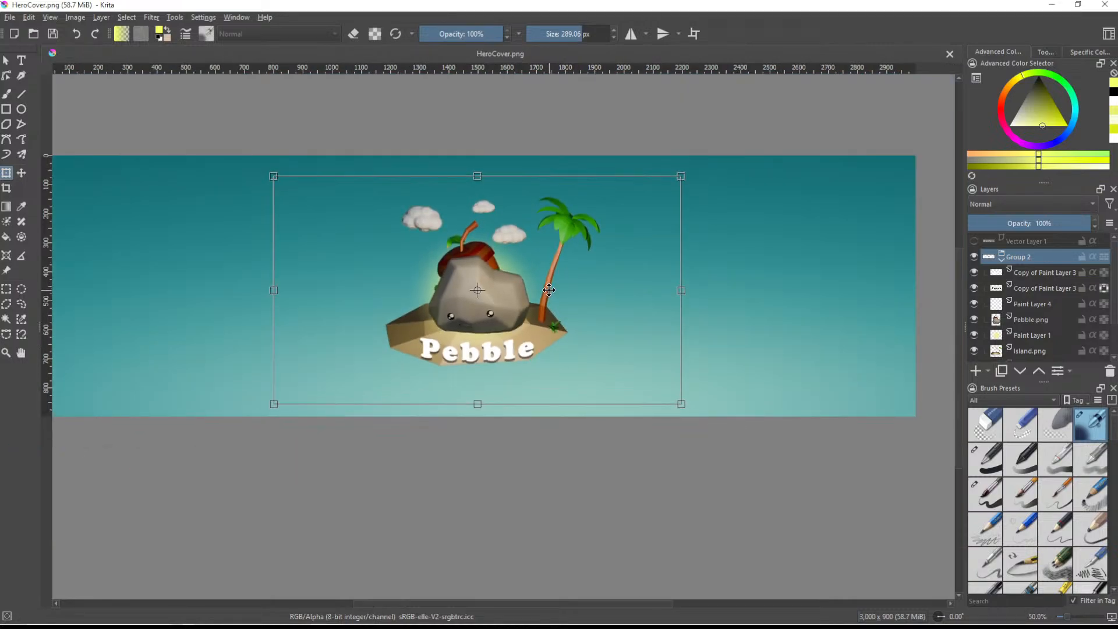
pyautogui.press('Return')
pyautogui.hotkey('ctrl', 'shift', 's')
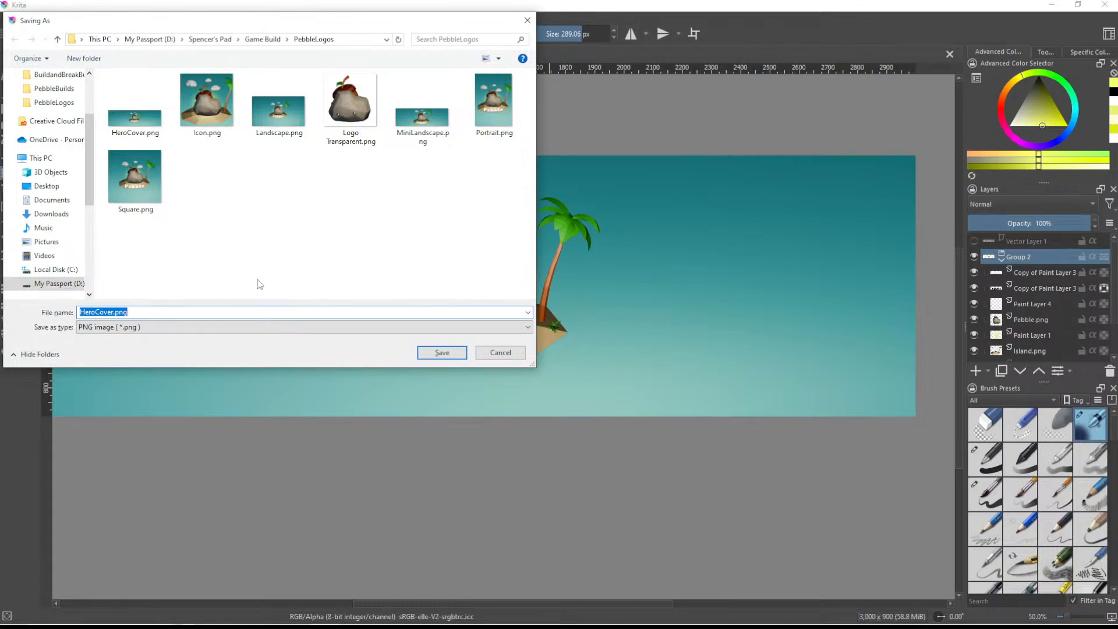
pyautogui.click(442, 353)
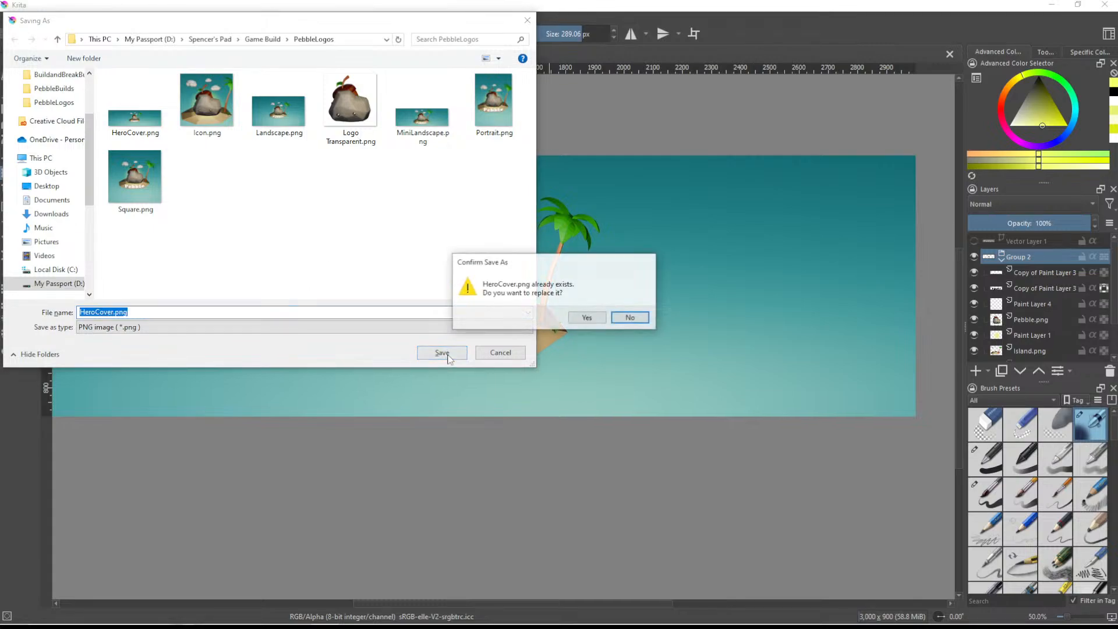
pyautogui.click(586, 318)
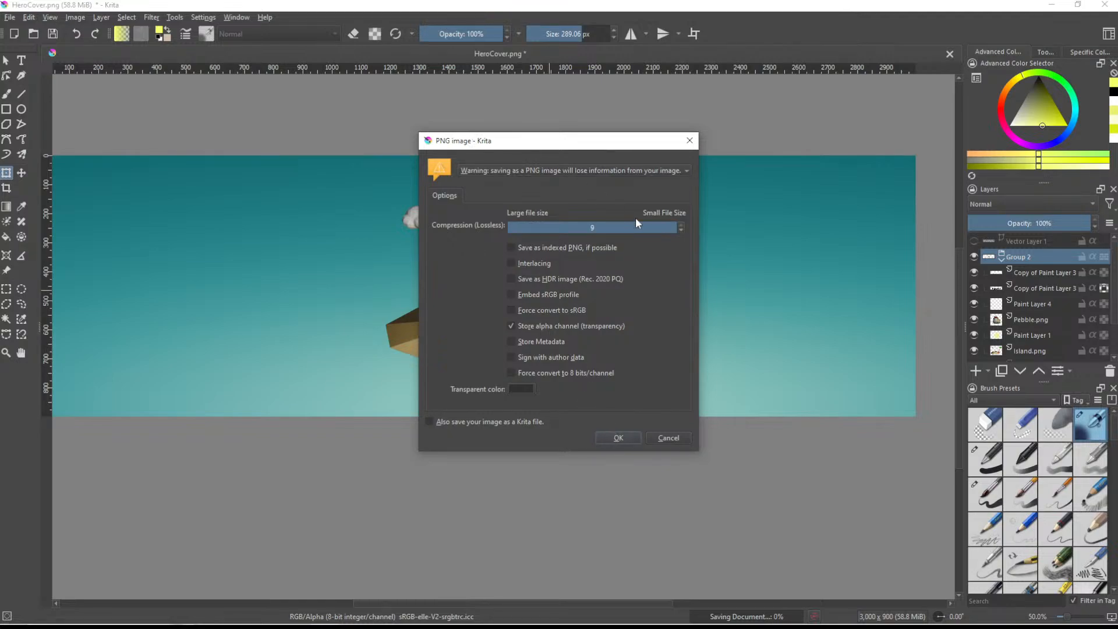
pyautogui.click(620, 439)
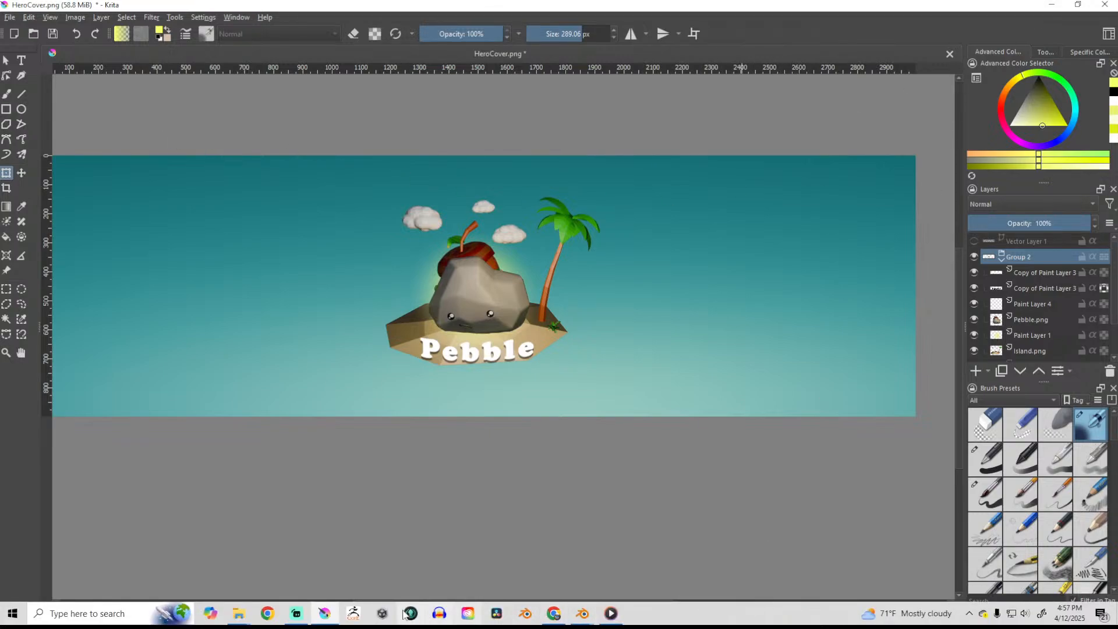
# - Switch to the Meta Horizon submission and upload HeroCover.png from the PebbleLogos folder to the Hero Cover slot, accepting the safe-area preview
pyautogui.click(553, 613)
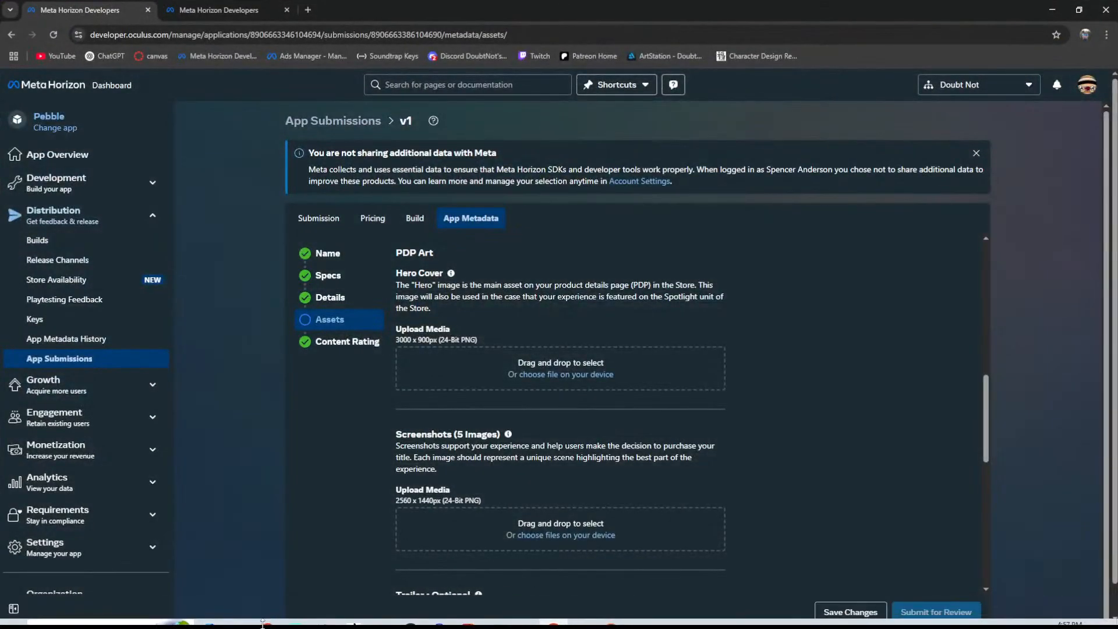
pyautogui.click(239, 613)
pyautogui.click(205, 564)
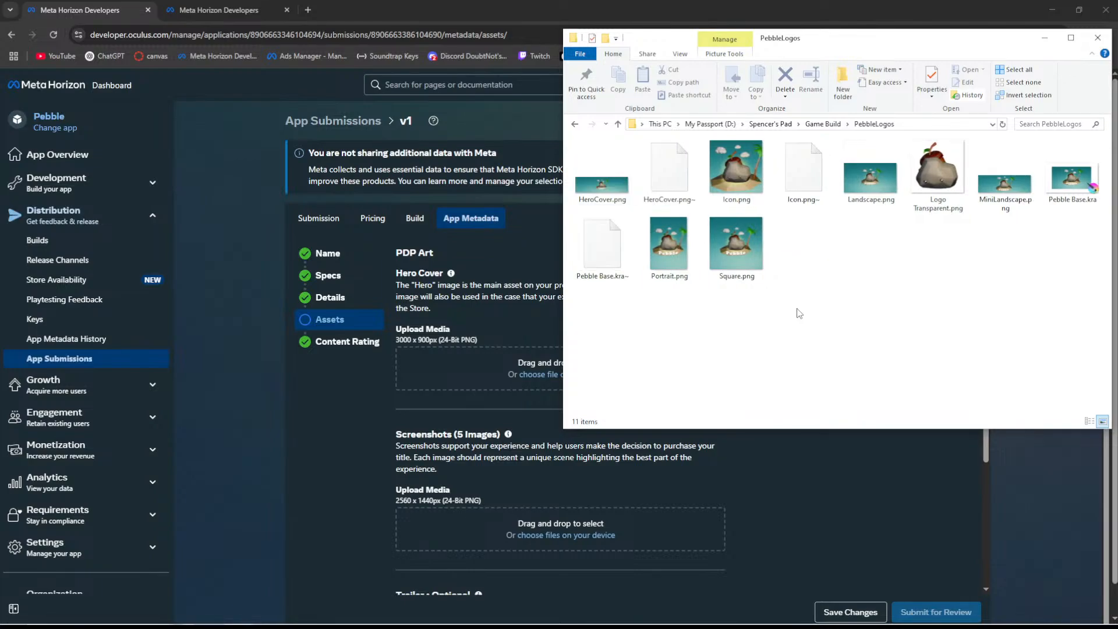
pyautogui.moveTo(602, 175); pyautogui.dragTo(496, 360)
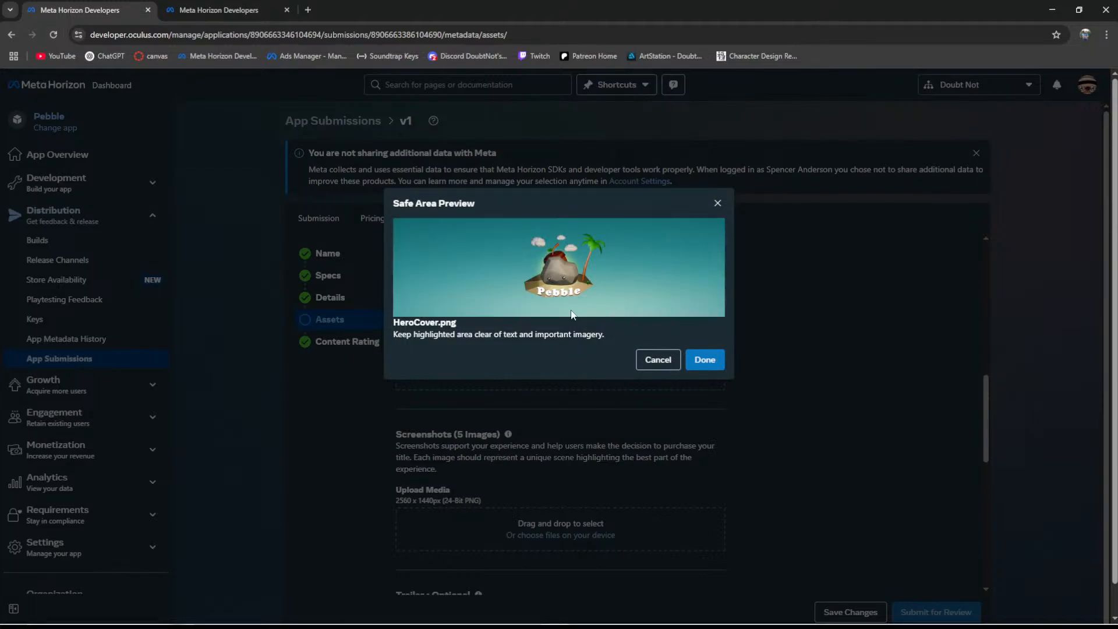
pyautogui.click(700, 366)
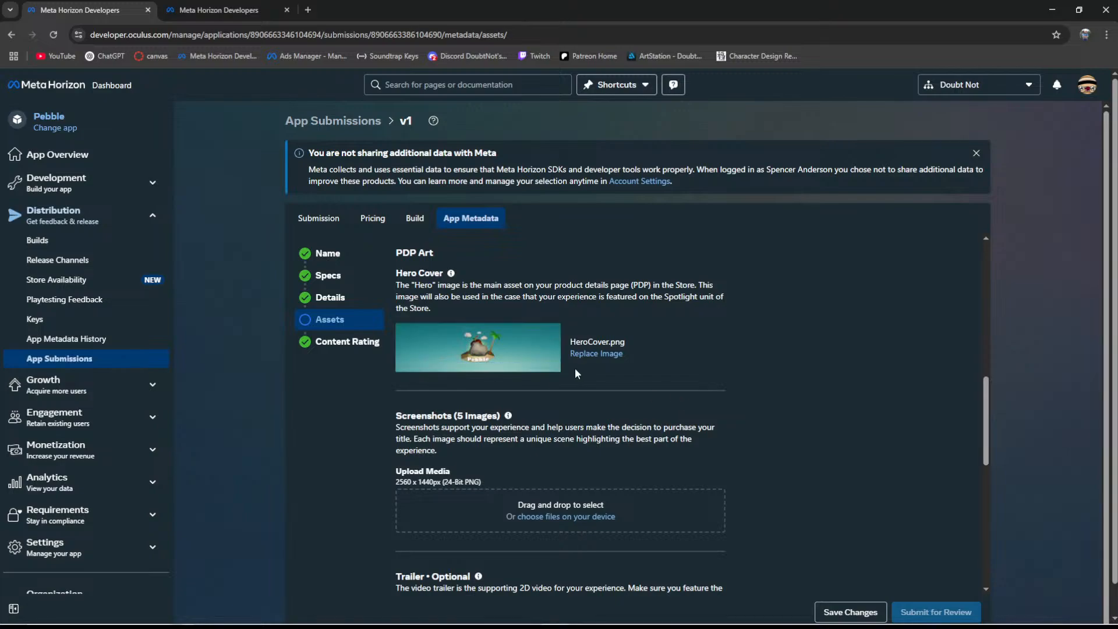
# - Review the uploaded hero cover, cover art and icon on the Assets page against the slots still to fill
pyautogui.scroll(6, 611, 362)
pyautogui.scroll(-4, 455, 387)
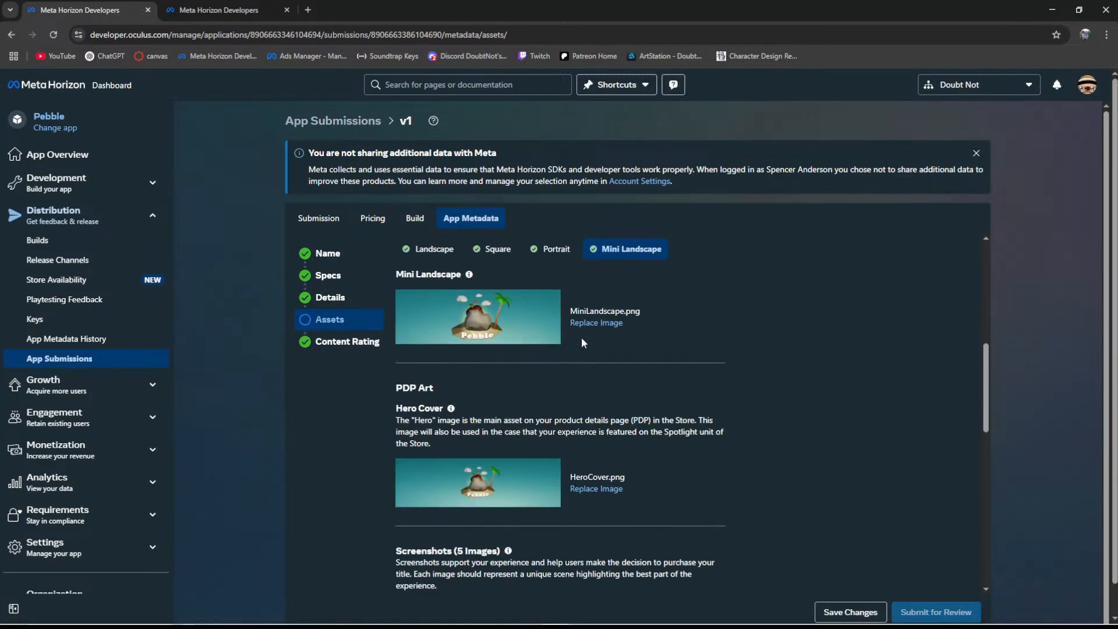
pyautogui.scroll(-4, 607, 392)
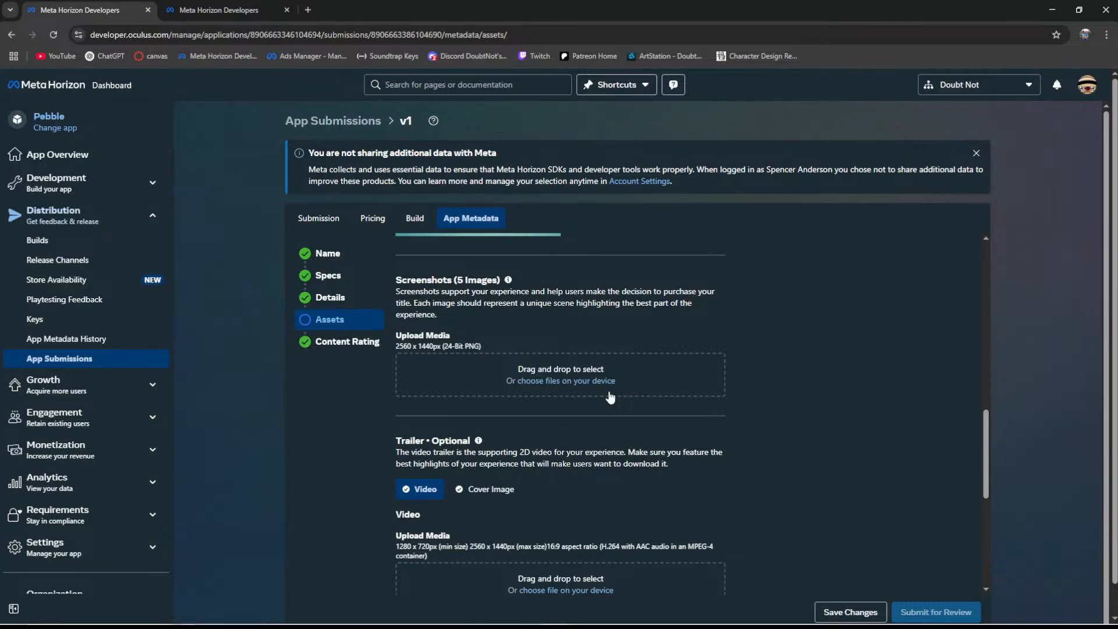
pyautogui.scroll(4, 582, 396)
pyautogui.scroll(-4, 568, 407)
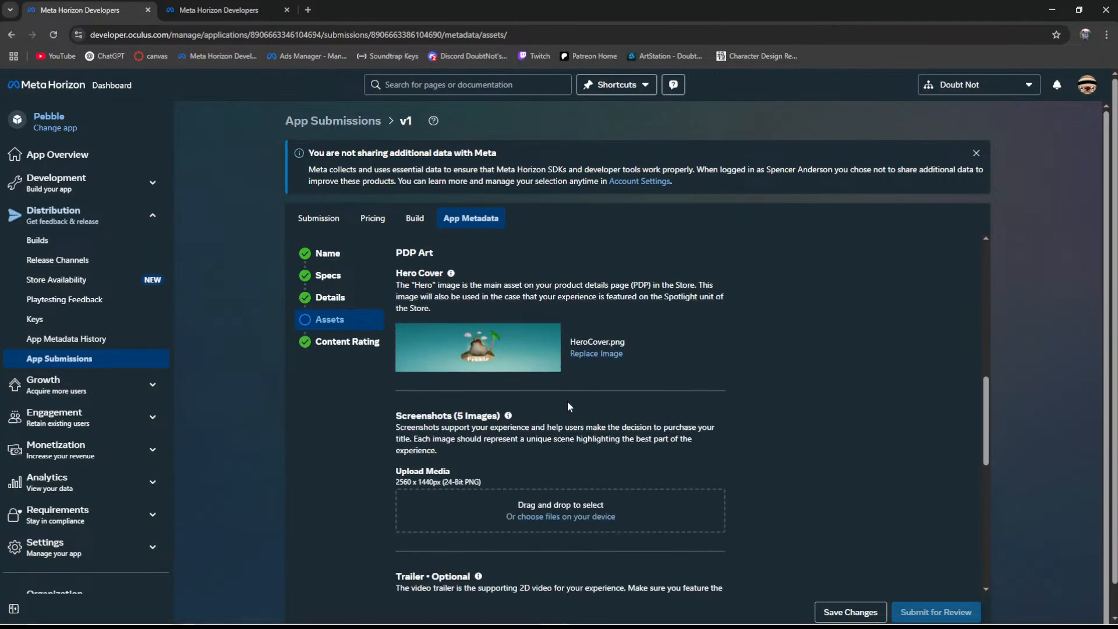
pyautogui.scroll(-3, 568, 400)
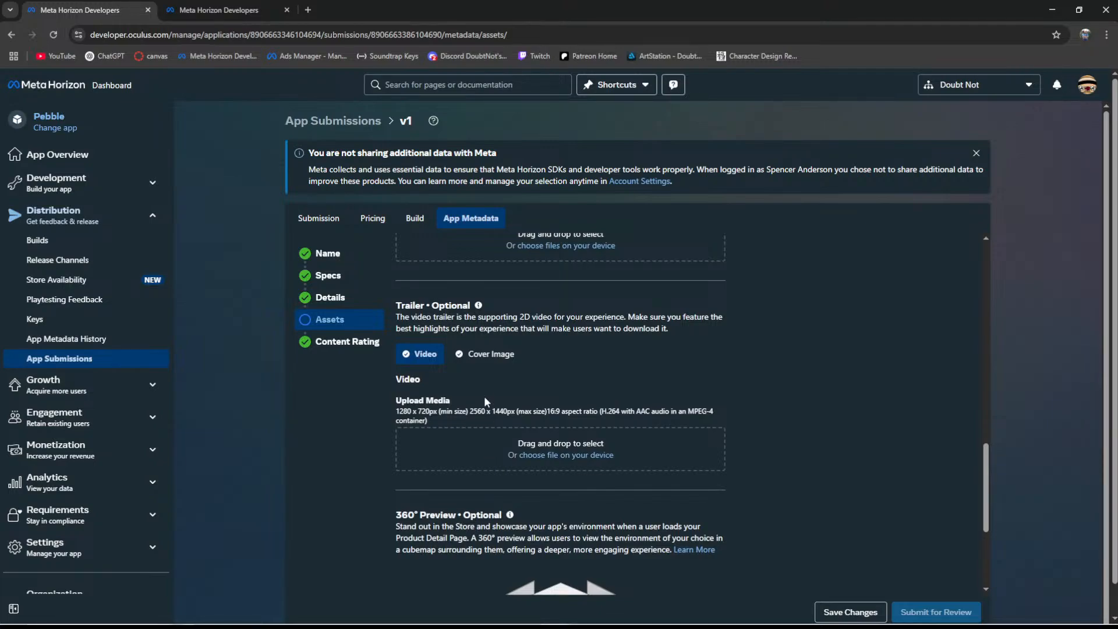
pyautogui.scroll(3, 487, 403)
pyautogui.scroll(5, 482, 368)
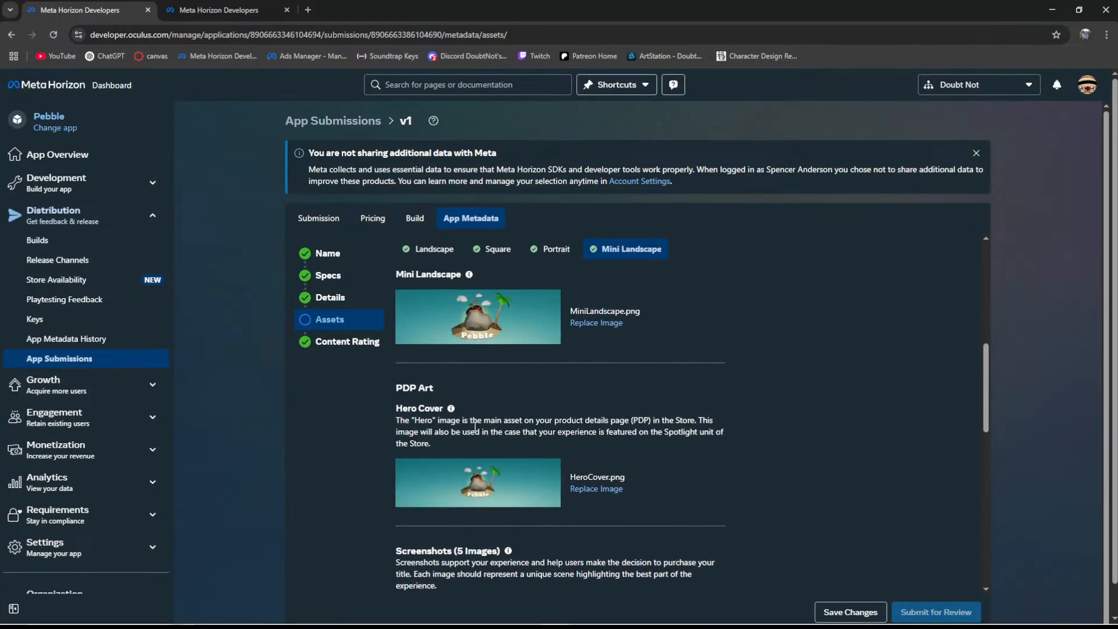
pyautogui.scroll(2, 481, 405)
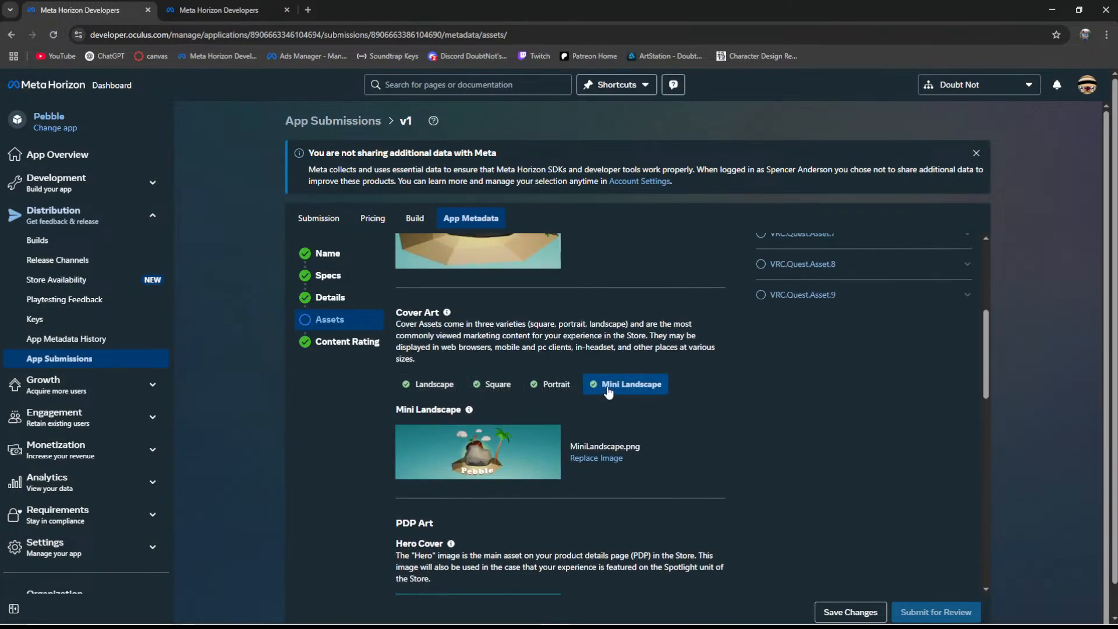
pyautogui.scroll(5, 436, 378)
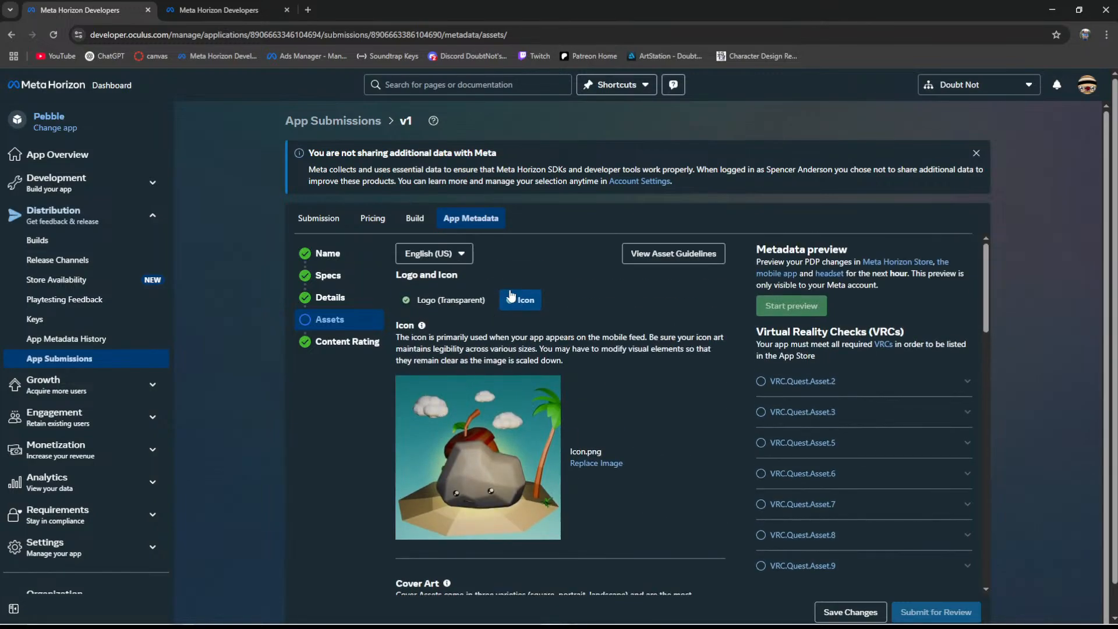
# - Examine the media requirements for the Screenshots, Trailer and 360° Preview slots, including the trailer's Cover Image
pyautogui.scroll(-10, 523, 307)
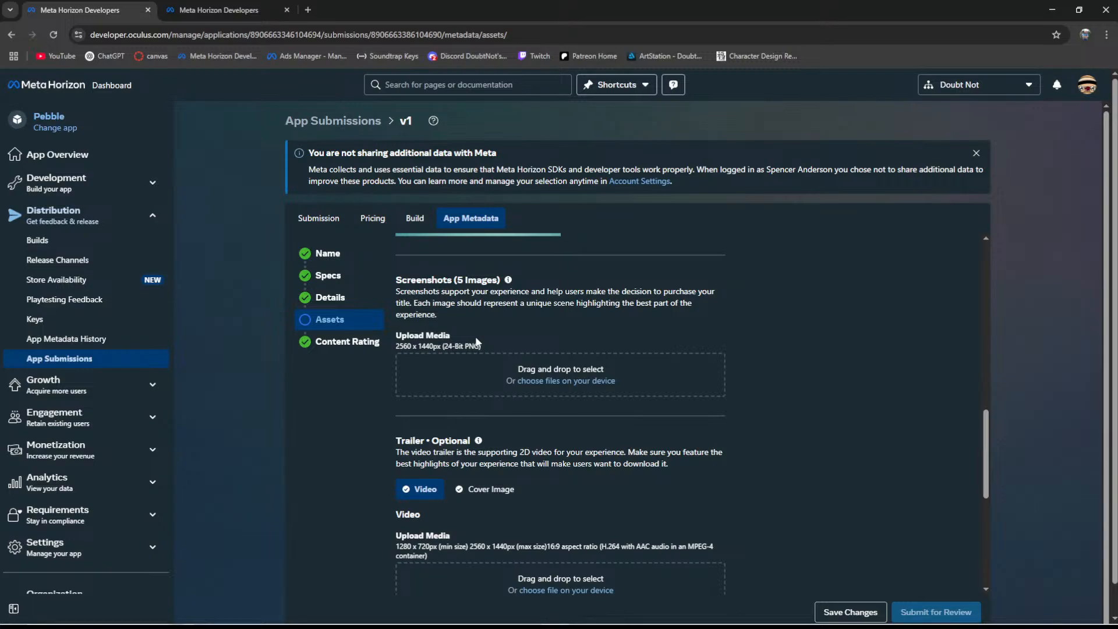
pyautogui.scroll(-2, 510, 393)
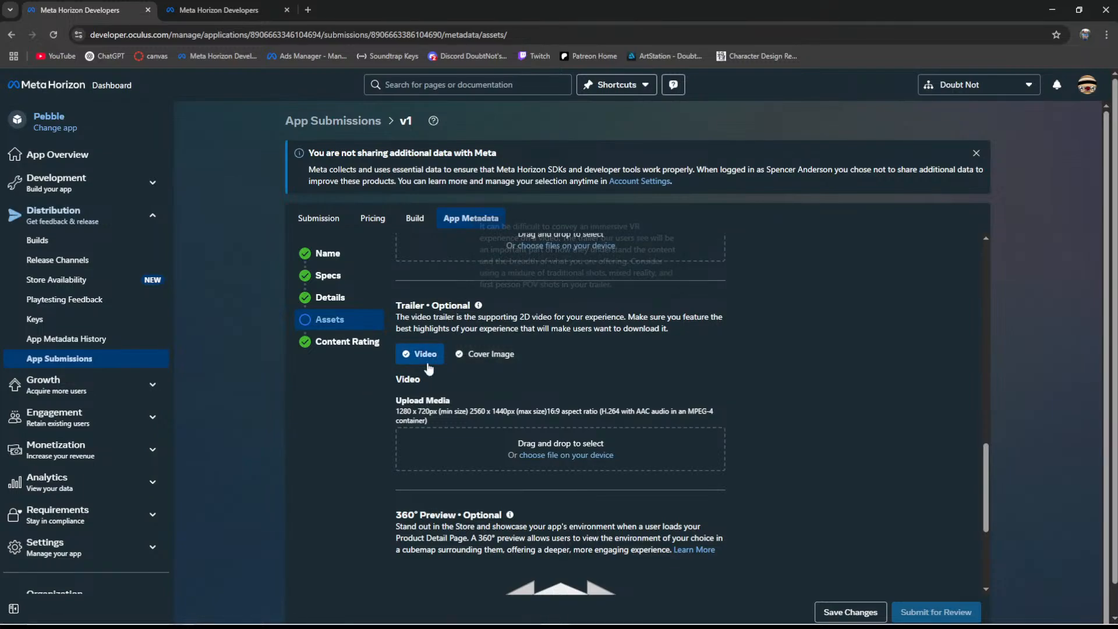
pyautogui.scroll(-2, 502, 391)
pyautogui.scroll(2, 479, 383)
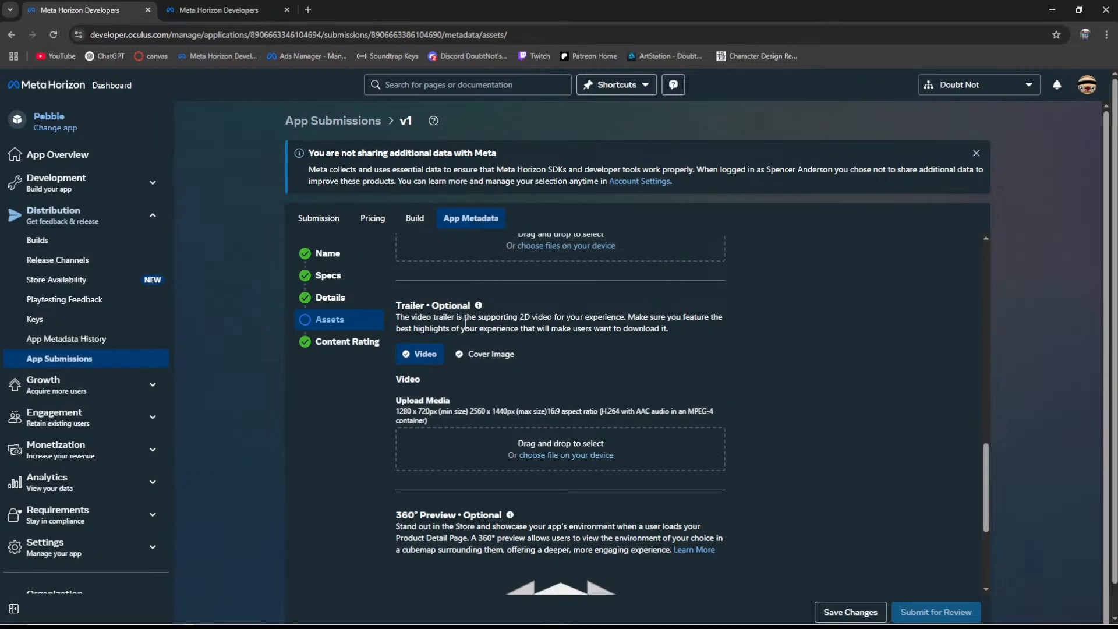
pyautogui.scroll(2, 512, 370)
pyautogui.scroll(2, 512, 369)
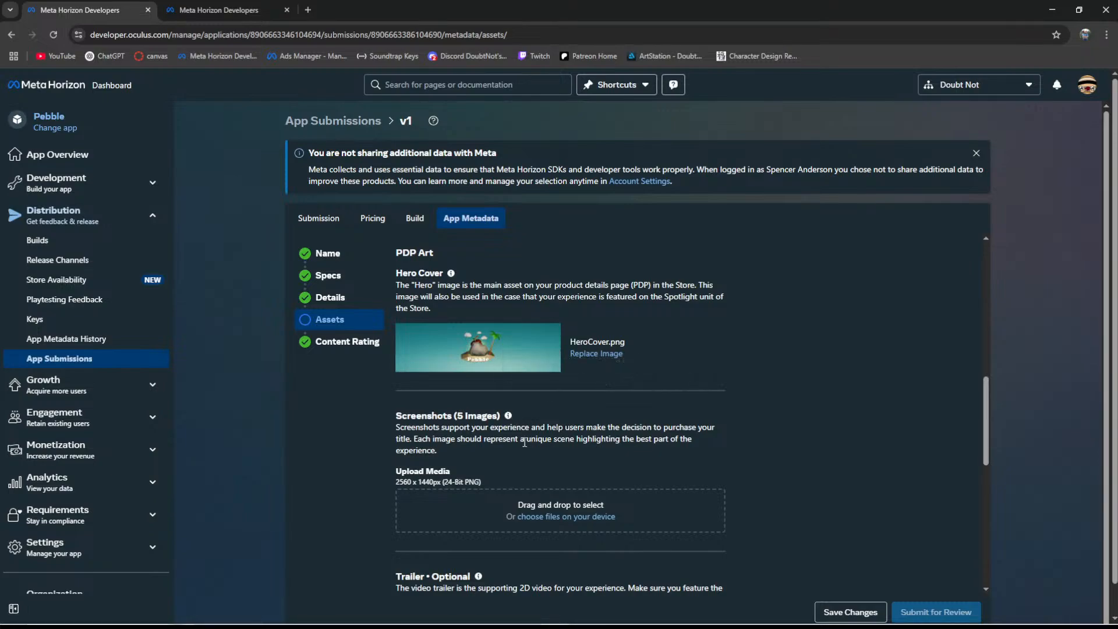
pyautogui.scroll(-7, 549, 432)
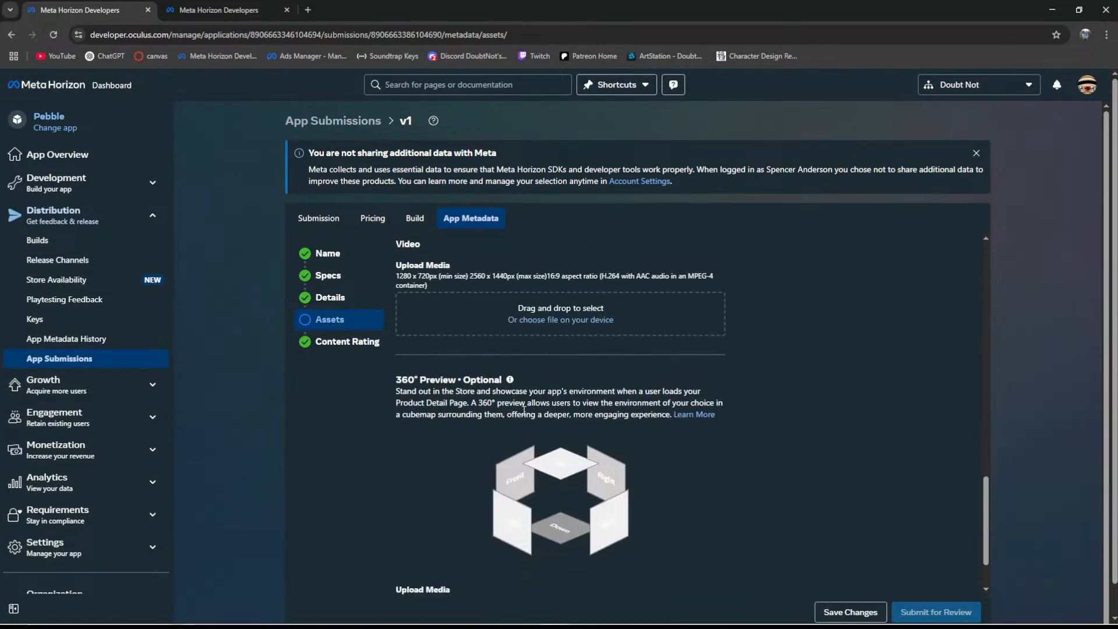
pyautogui.scroll(-1, 518, 407)
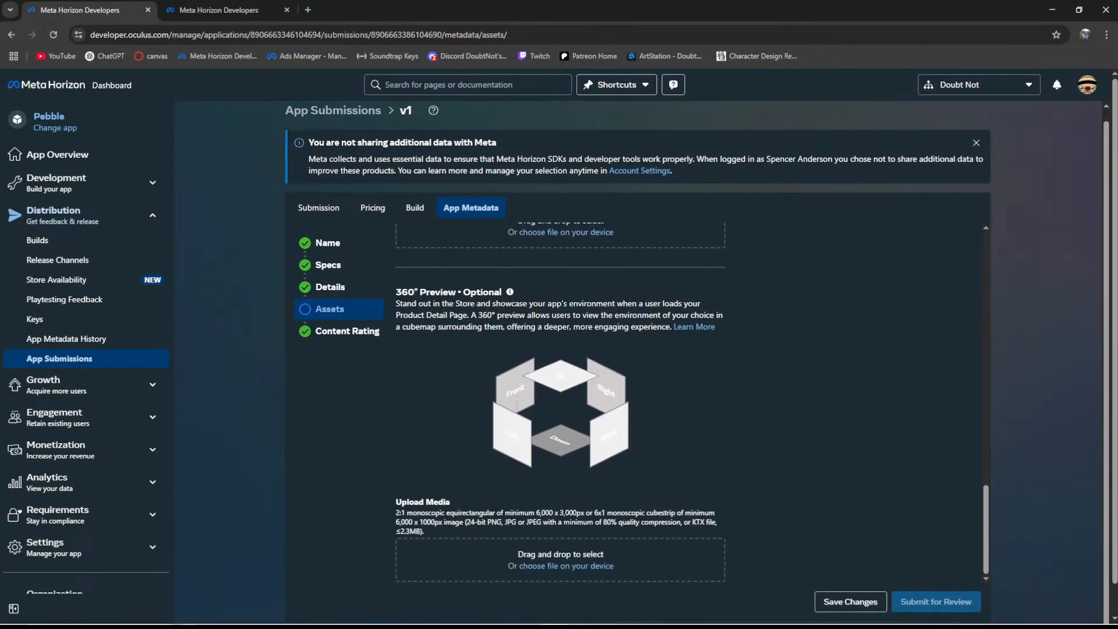
pyautogui.scroll(4, 659, 370)
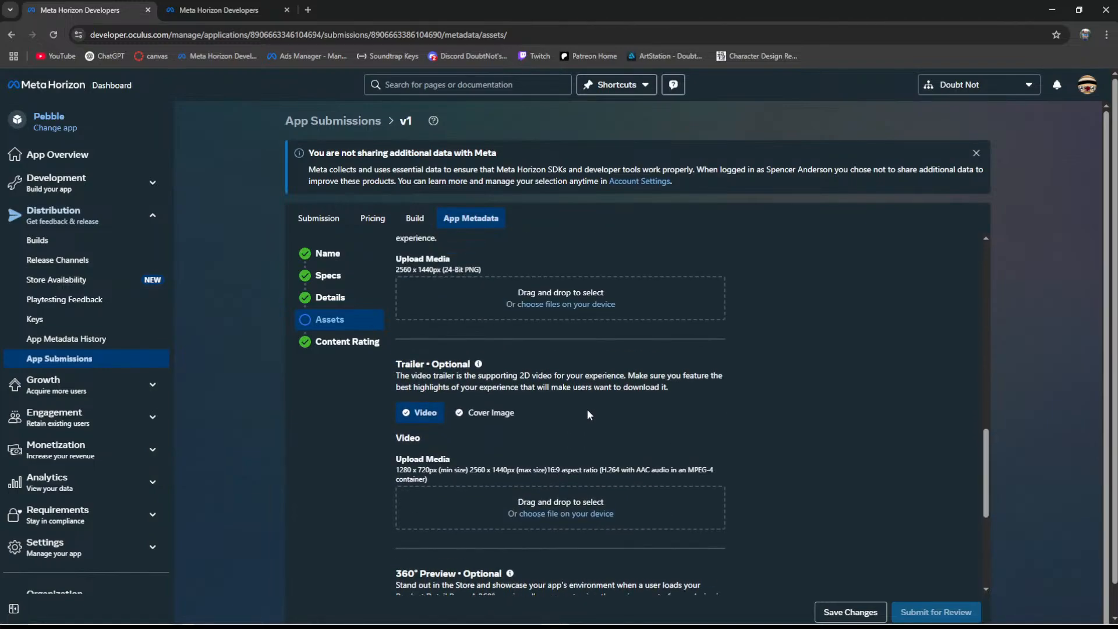
pyautogui.moveTo(478, 363)
pyautogui.click(488, 415)
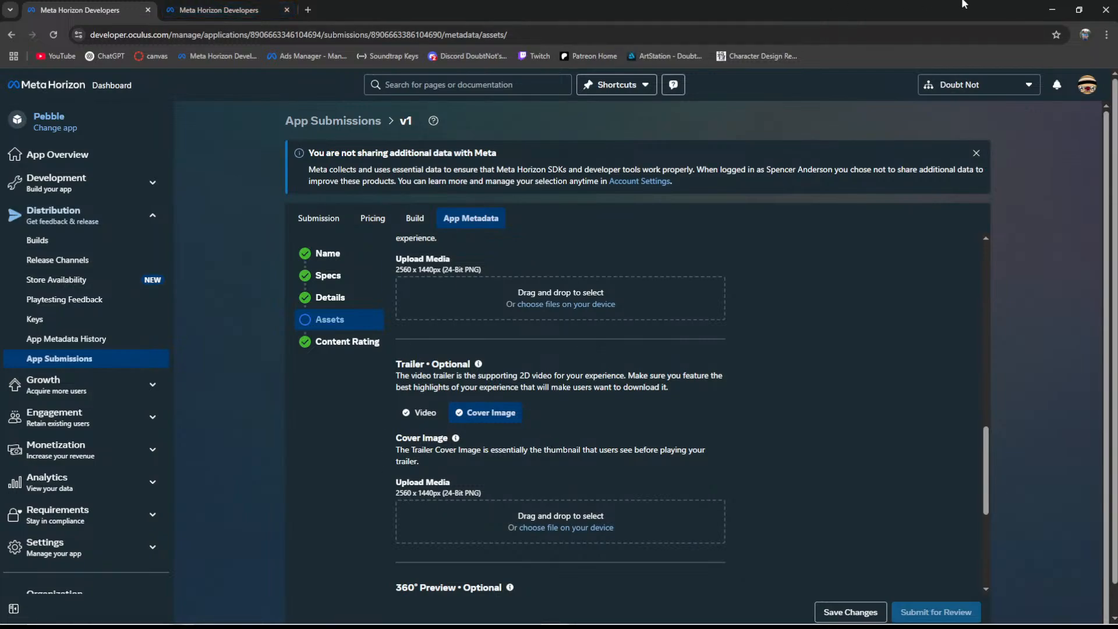
# - Switch from the browser to Krita with the HeroCover.png artwork, putting the PebbleLogos folder window out of the way
pyautogui.click(1045, 11)
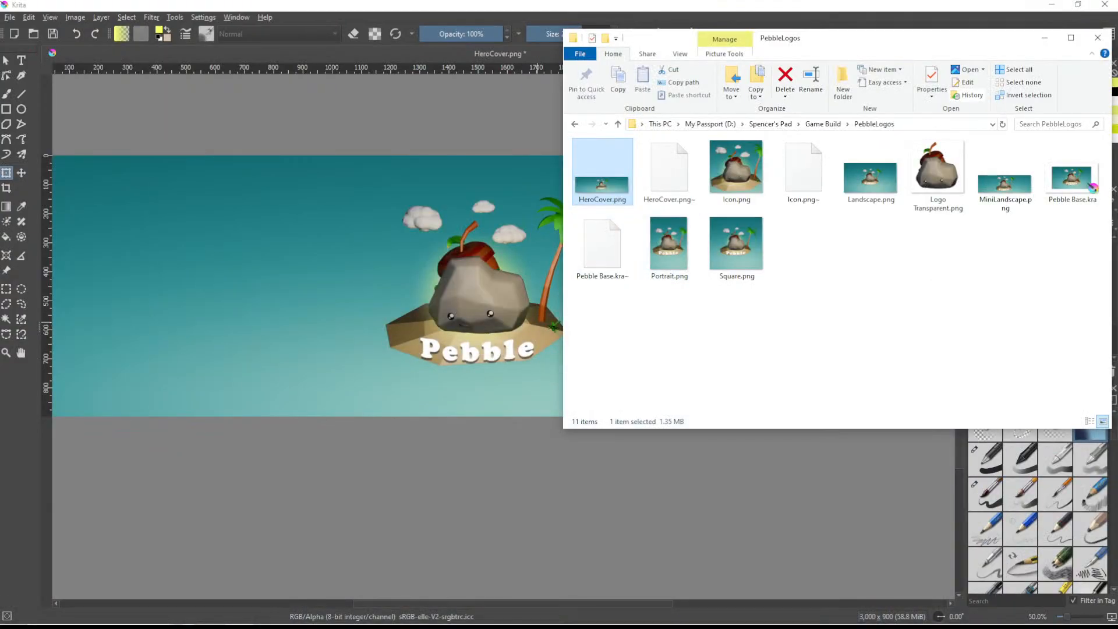
pyautogui.click(1045, 37)
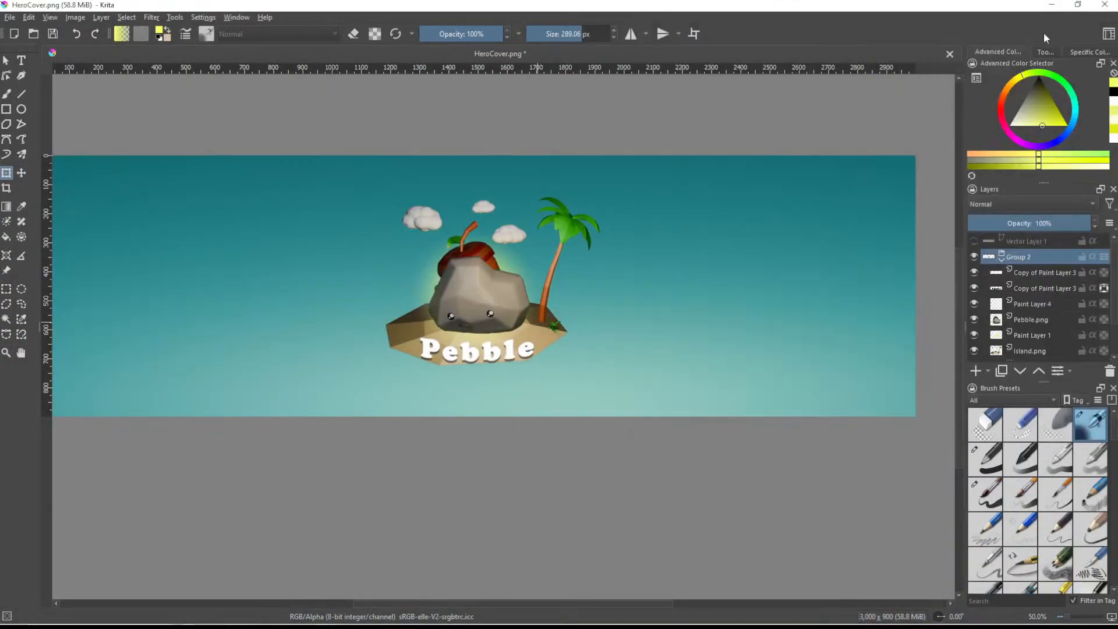
# - Resize the HeroCover.png canvas to 2560 × 1440 px, keeping the artwork centred
pyautogui.click(74, 20)
pyautogui.click(107, 192)
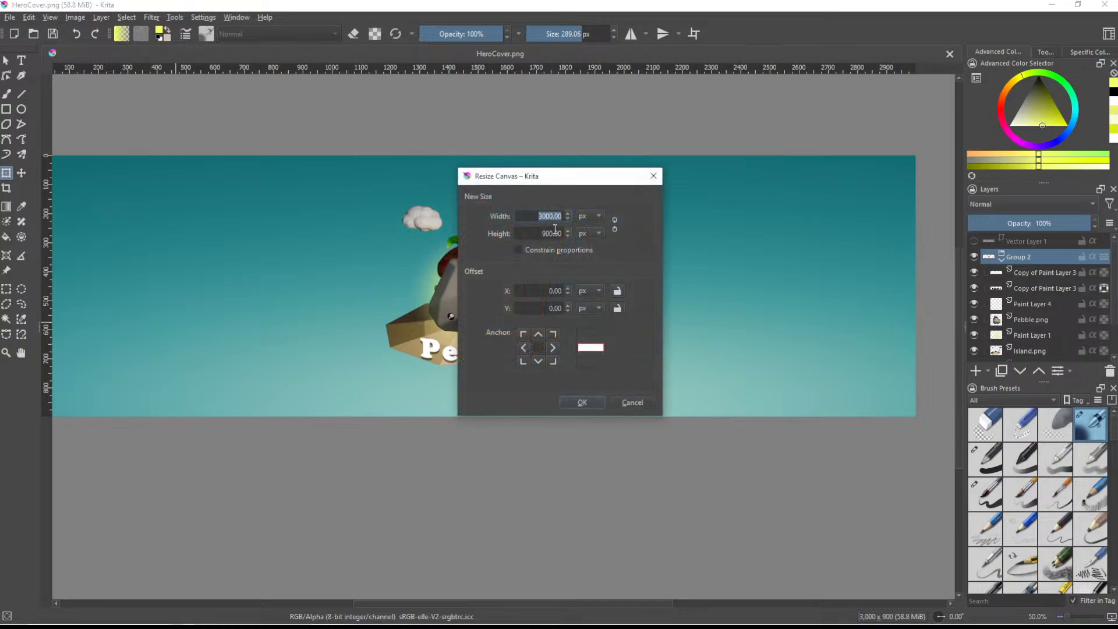
pyautogui.write('2560')
pyautogui.click(553, 233)
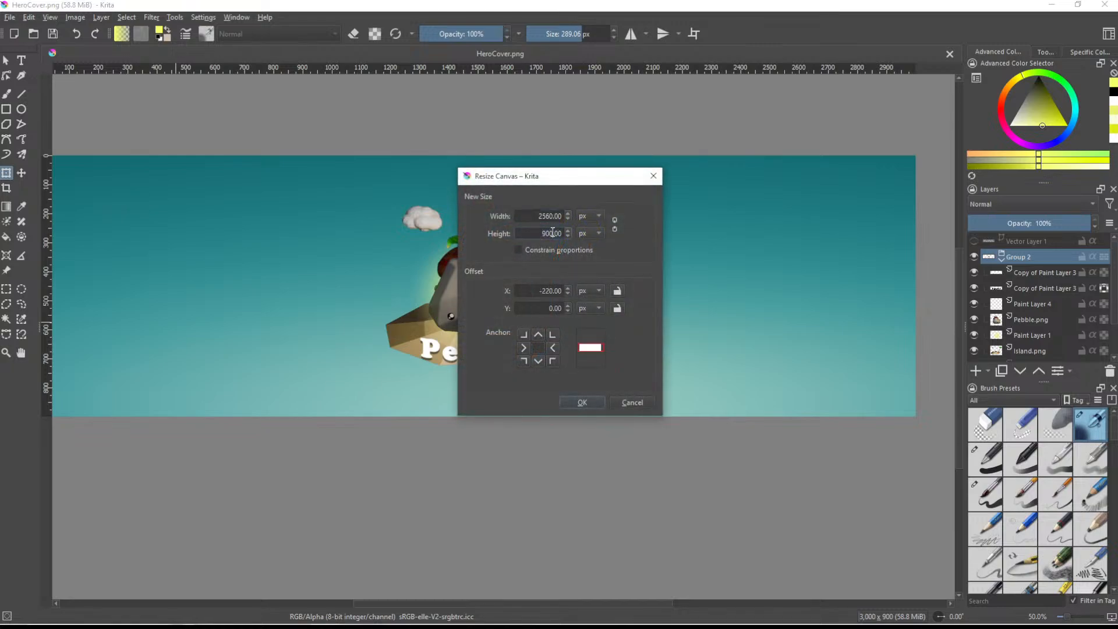
pyautogui.press('BackSpace')
pyautogui.press('BackSpace')
pyautogui.write('1440')
pyautogui.press('Return')
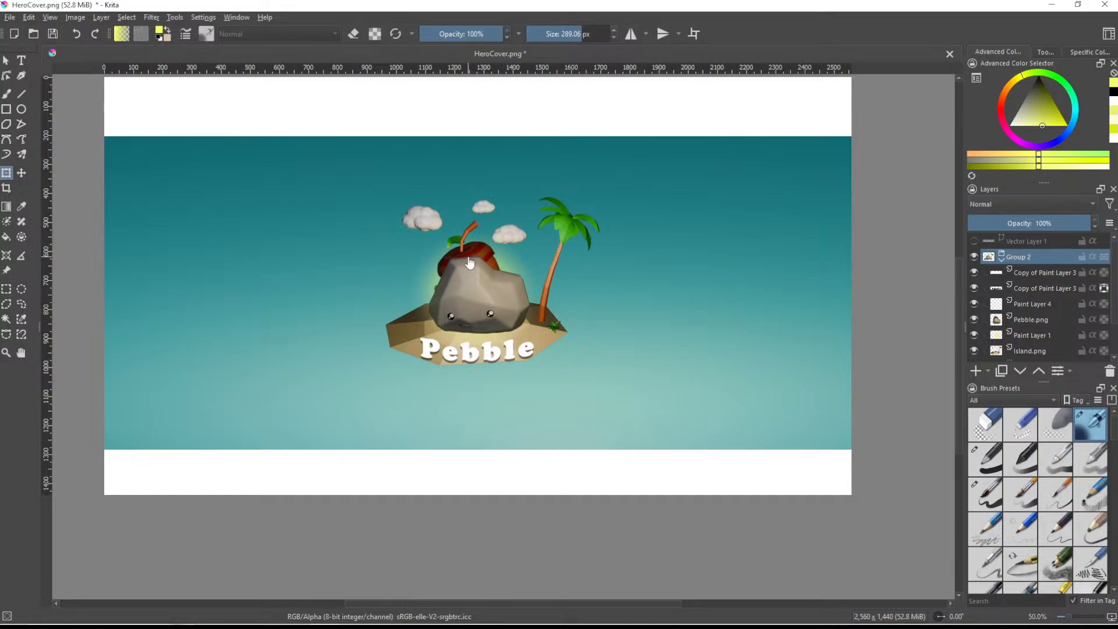
# - Try to enlarge the Pebble island artwork in Group 2 with the Transform tool, and revert to the unmerged 3000 × 900 px banner
pyautogui.scroll(-1, 470, 263)
pyautogui.moveTo(467, 202); pyautogui.dragTo(492, 232, button='middle')
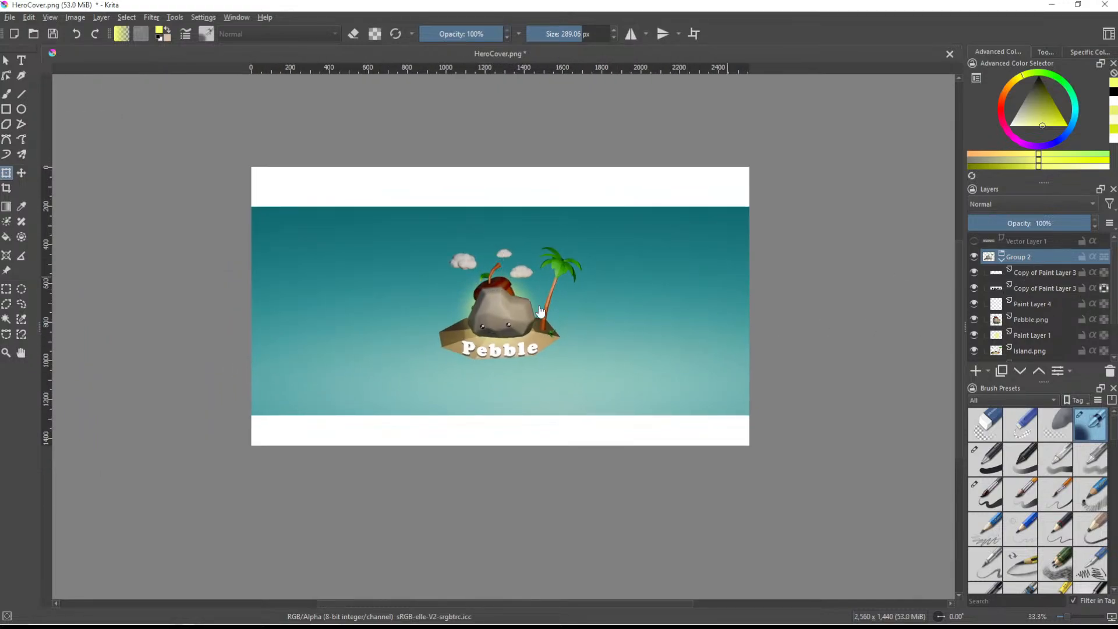
pyautogui.click(519, 312)
pyautogui.moveTo(637, 232); pyautogui.dragTo(853, 136)
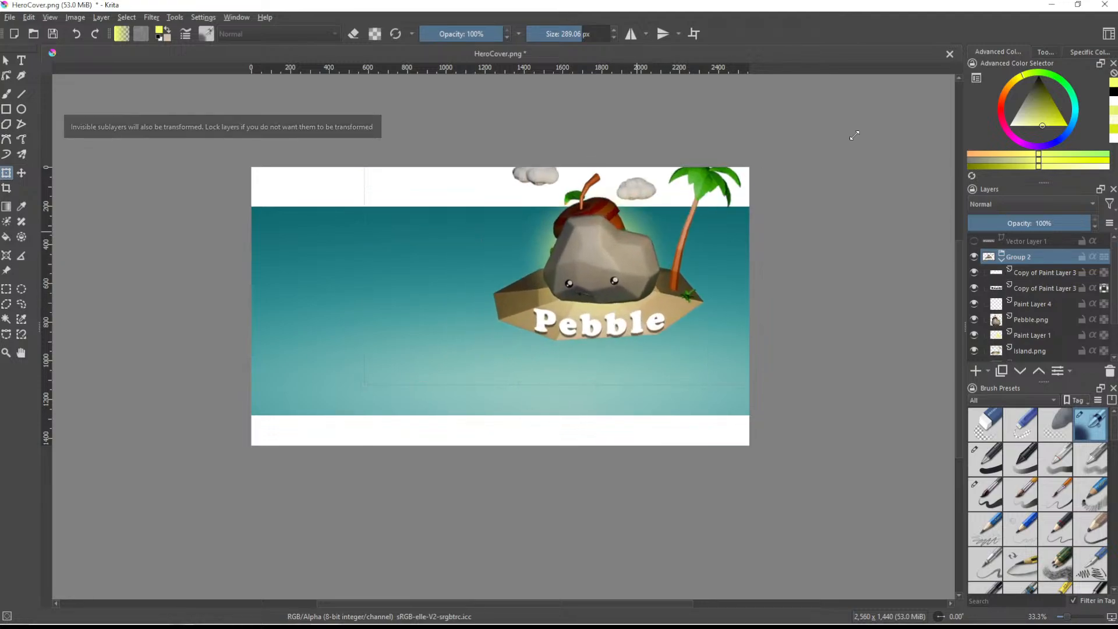
pyautogui.press('Escape')
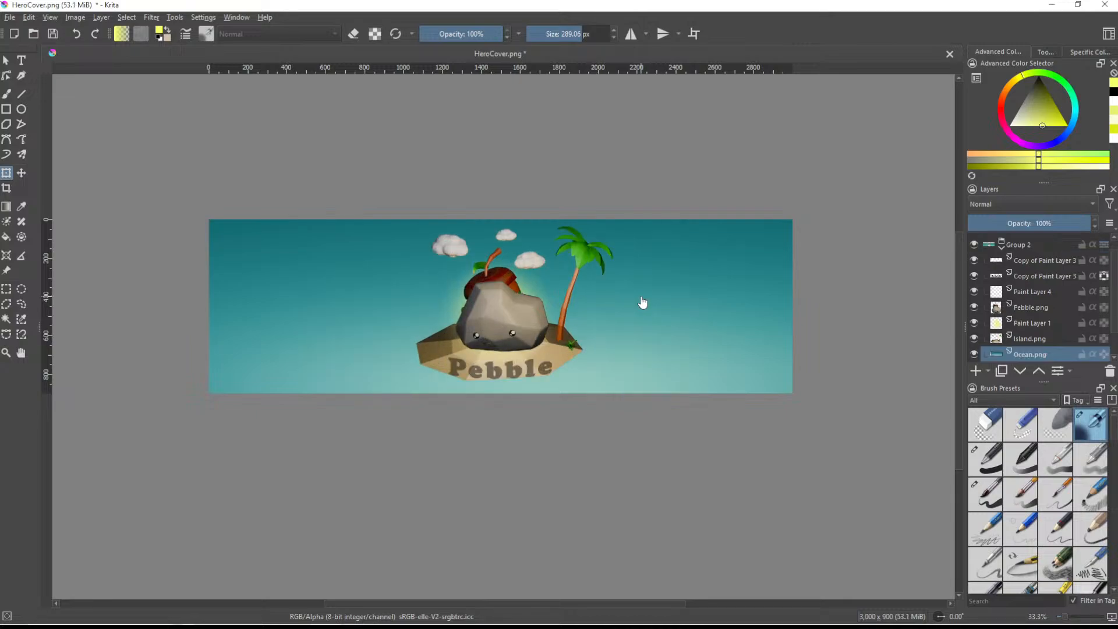
# - Resize the unmerged banner's canvas to 2560 × 1440 px with a centred anchor
pyautogui.click(71, 18)
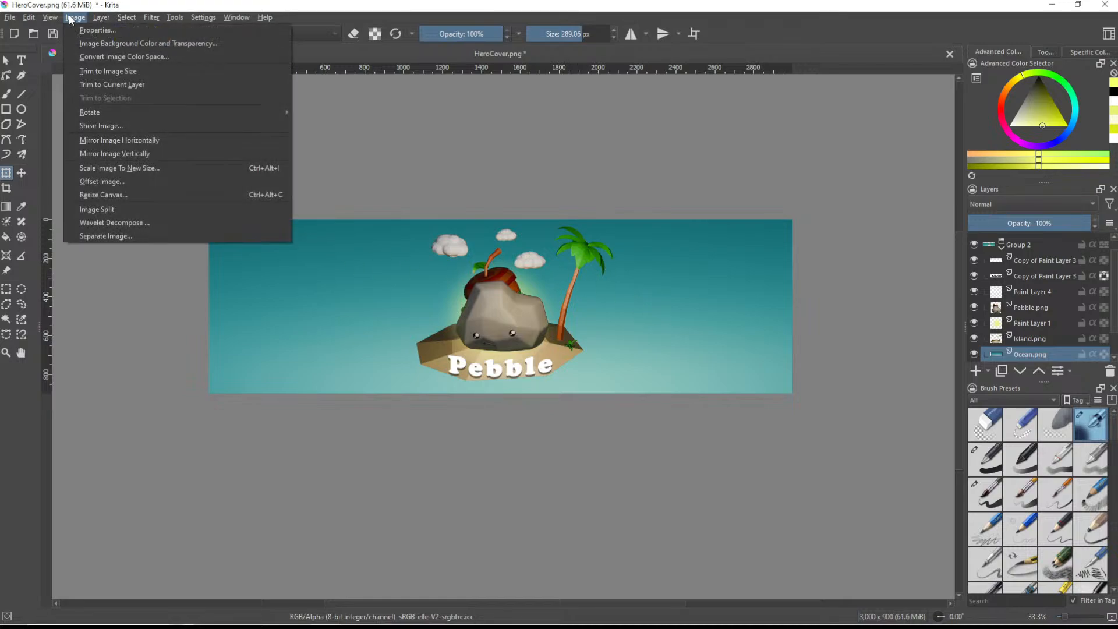
pyautogui.click(124, 194)
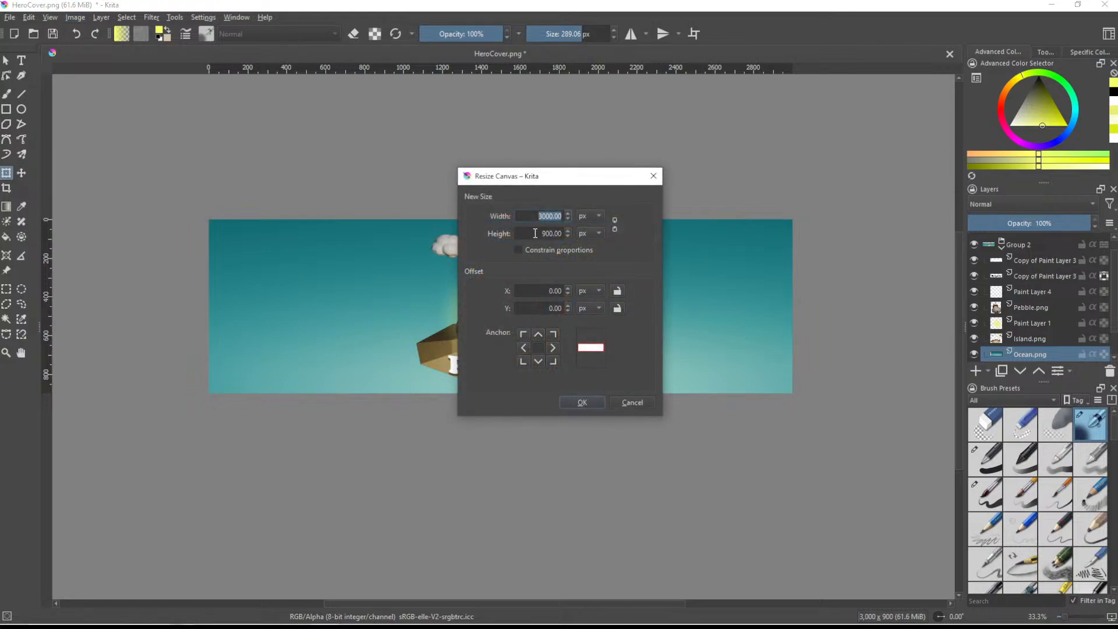
pyautogui.write('2560')
pyautogui.doubleClick(557, 234)
pyautogui.write('1440')
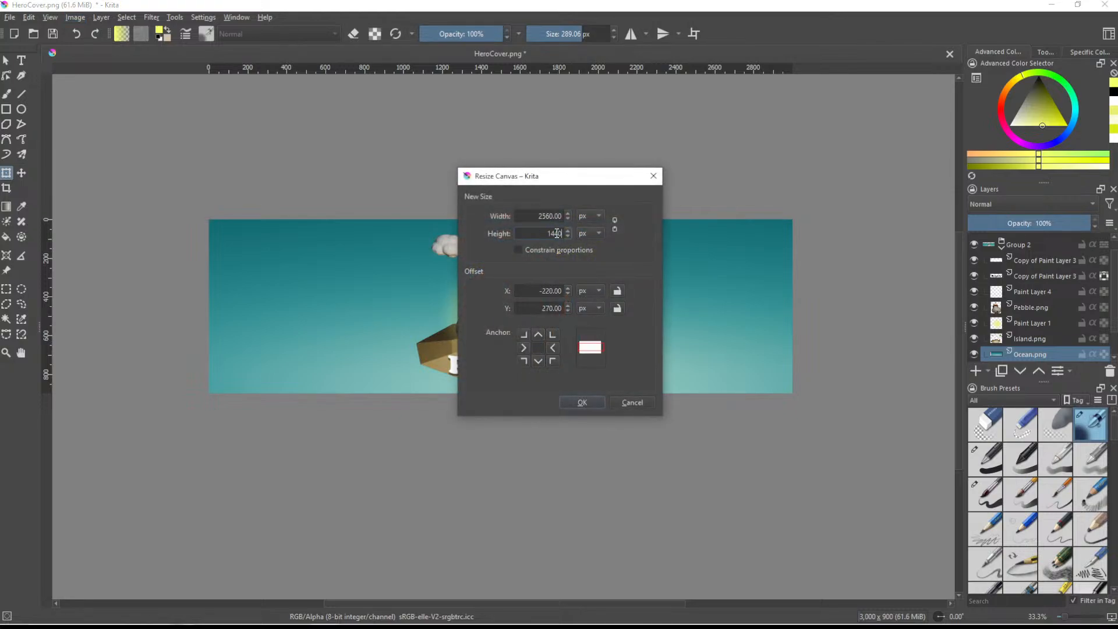
pyautogui.press('Return')
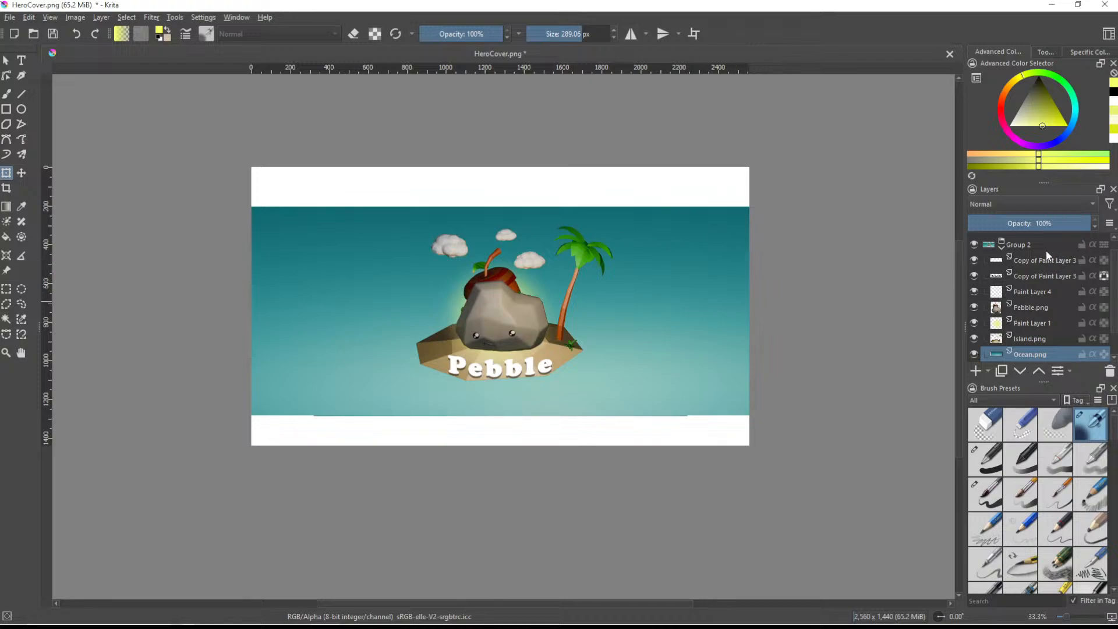
# - Stretch the Ocean.png layer vertically past the canvas's upper and lower edges to cover the white bands, and apply the transform
pyautogui.scroll(-2, 1027, 339)
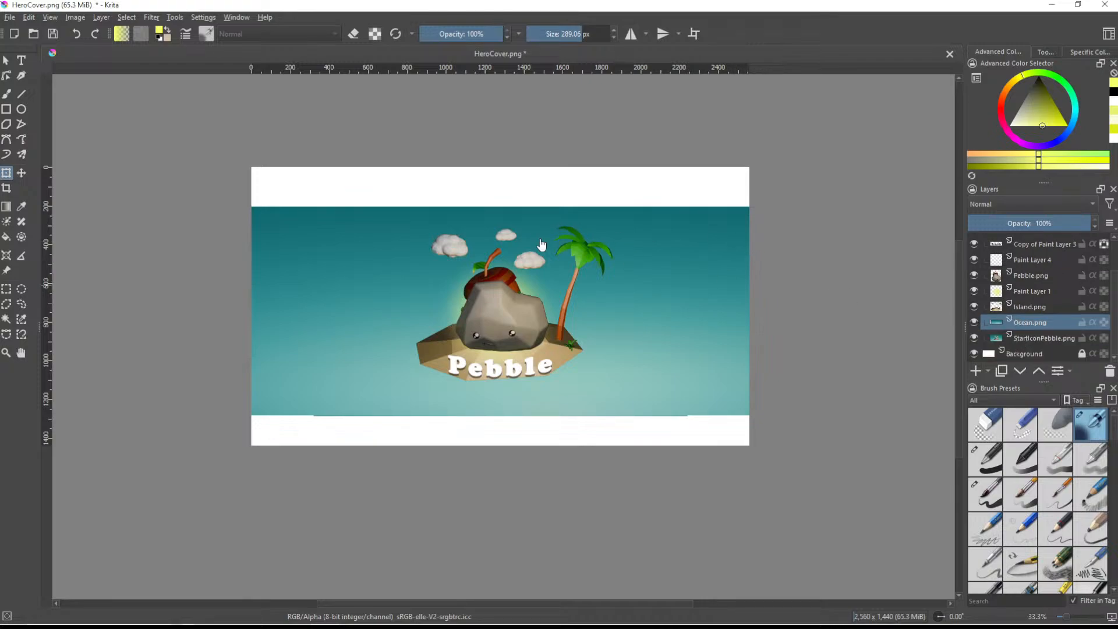
pyautogui.moveTo(500, 206); pyautogui.dragTo(511, 167)
pyautogui.moveTo(504, 416); pyautogui.dragTo(494, 460)
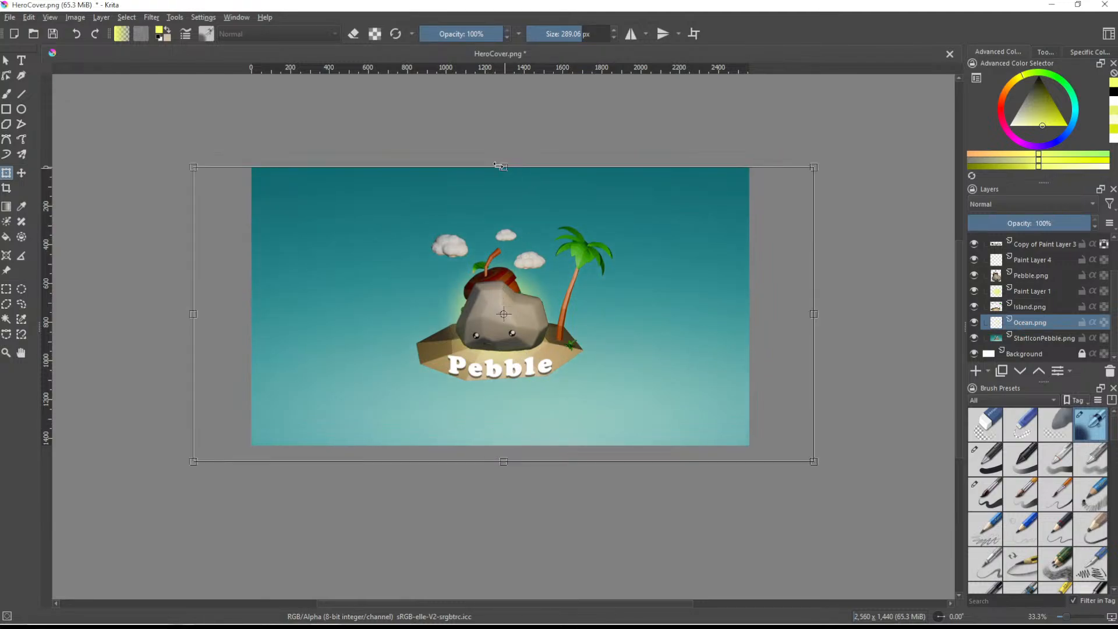
pyautogui.moveTo(504, 166); pyautogui.dragTo(511, 146)
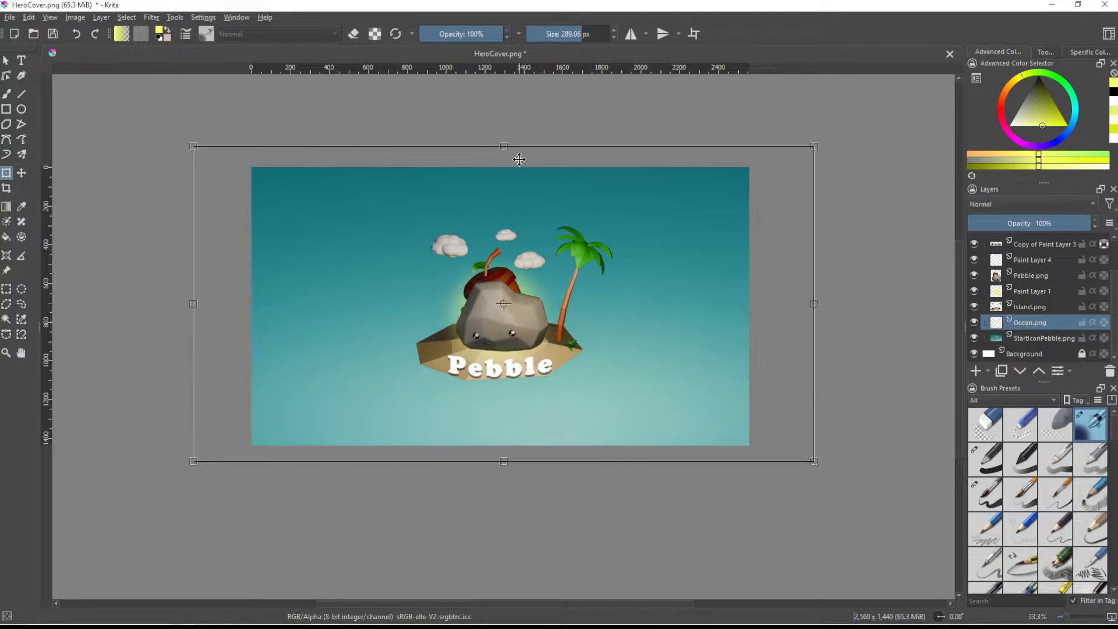
pyautogui.scroll(1, 1033, 256)
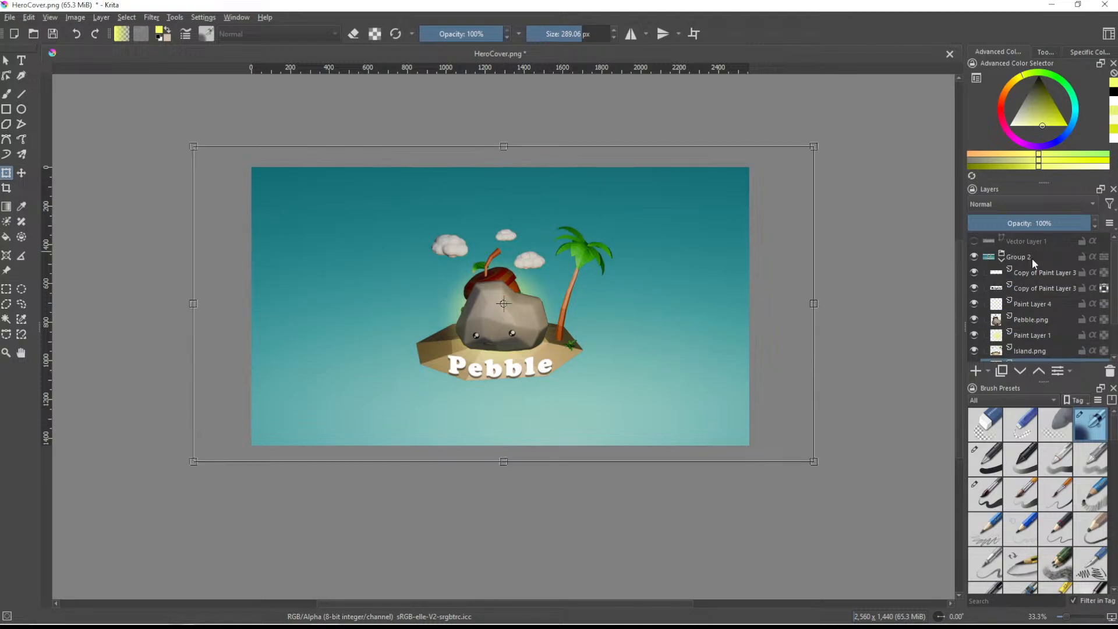
pyautogui.scroll(-1, 1032, 257)
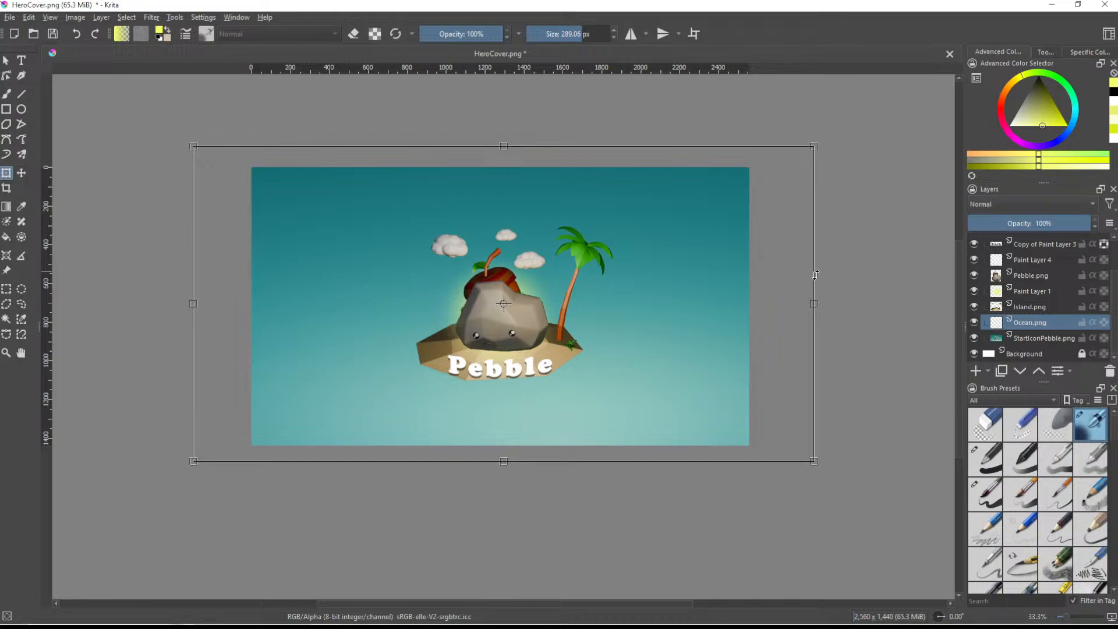
pyautogui.press('Return')
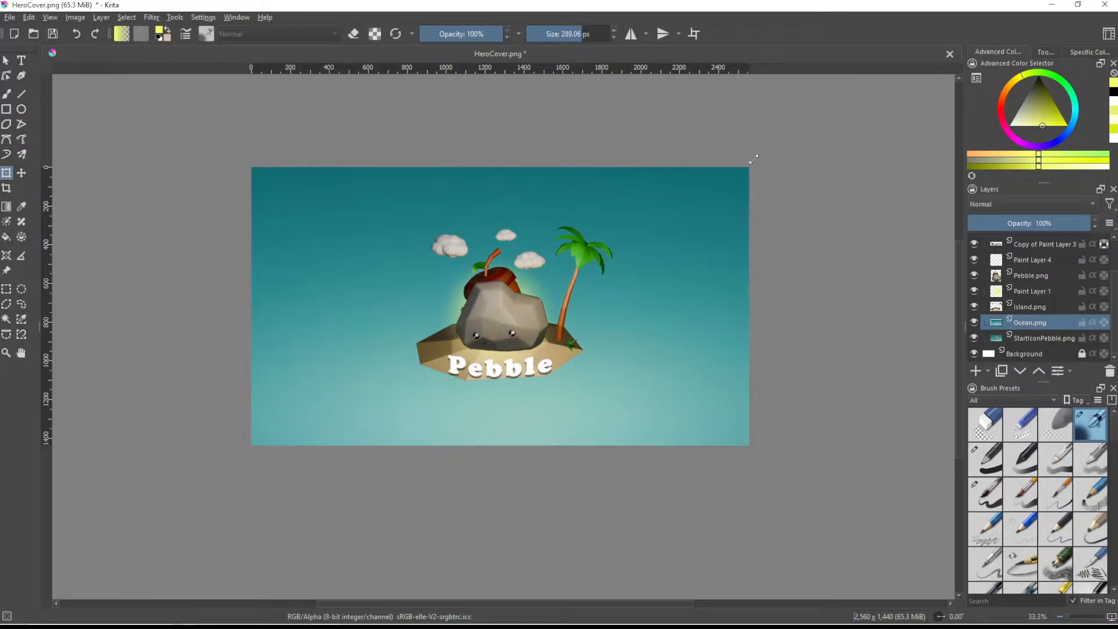
# - Adjust the Ocean.png layer's transform so the background extends slightly beyond the canvas on every side
pyautogui.click(760, 159)
pyautogui.press('Return')
pyautogui.moveTo(198, 312); pyautogui.dragTo(246, 312)
pyautogui.hotkey('ctrl', 'z')
pyautogui.click(246, 311)
pyautogui.moveTo(503, 463); pyautogui.dragTo(503, 452)
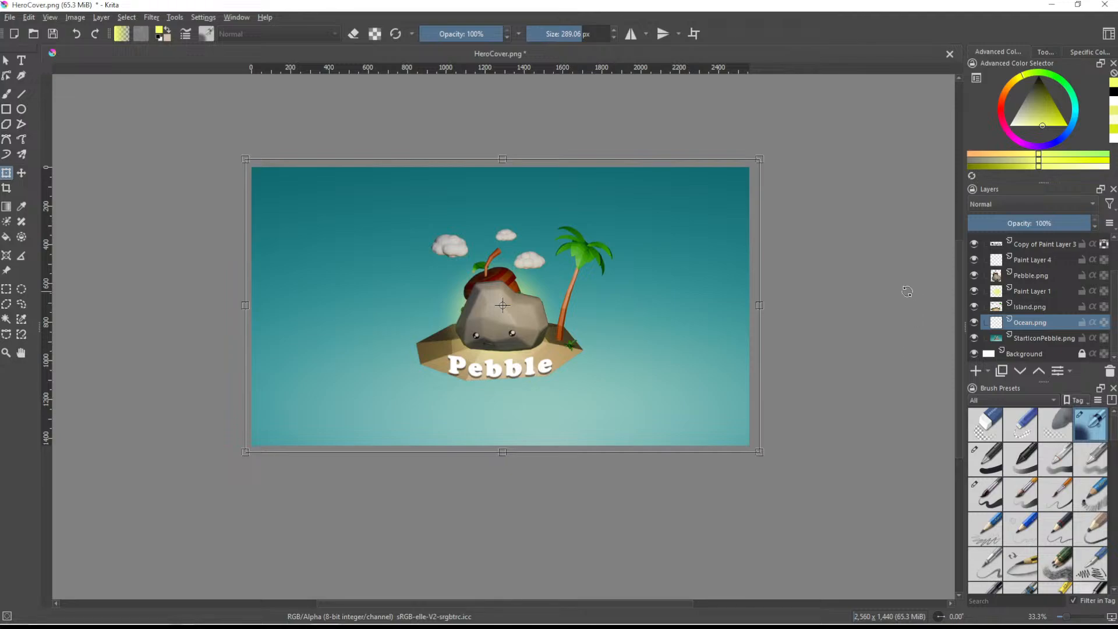
# - Scale up Group 2 proportionally and move it so the Pebble island sits centred on the canvas
pyautogui.scroll(2, 1043, 254)
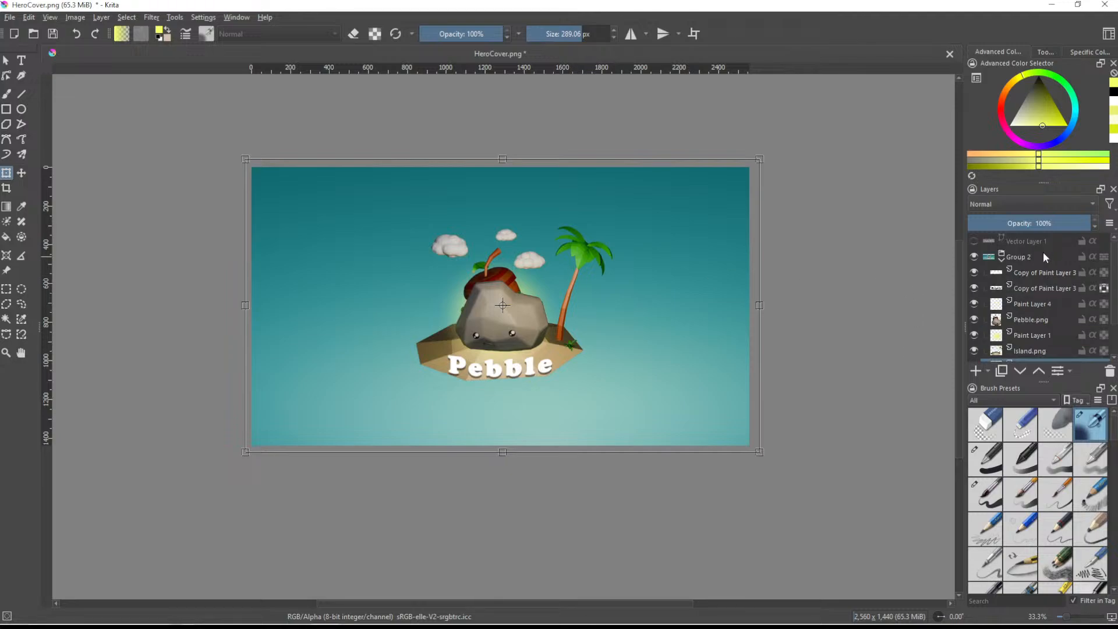
pyautogui.click(1033, 260)
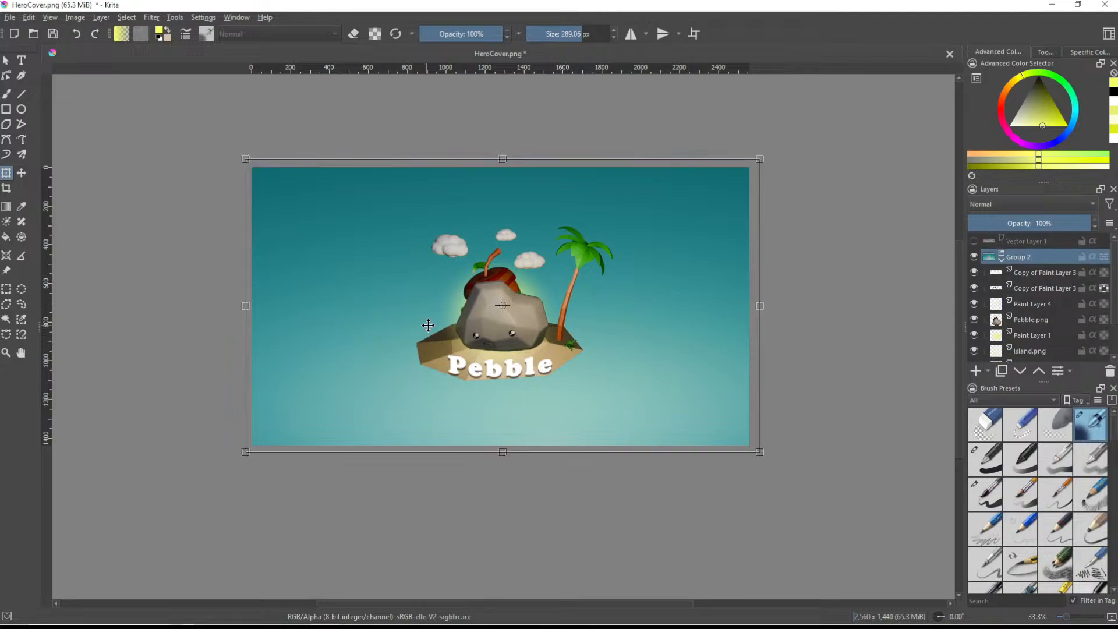
pyautogui.moveTo(759, 452); pyautogui.dragTo(845, 512)
pyautogui.moveTo(597, 406); pyautogui.dragTo(575, 391)
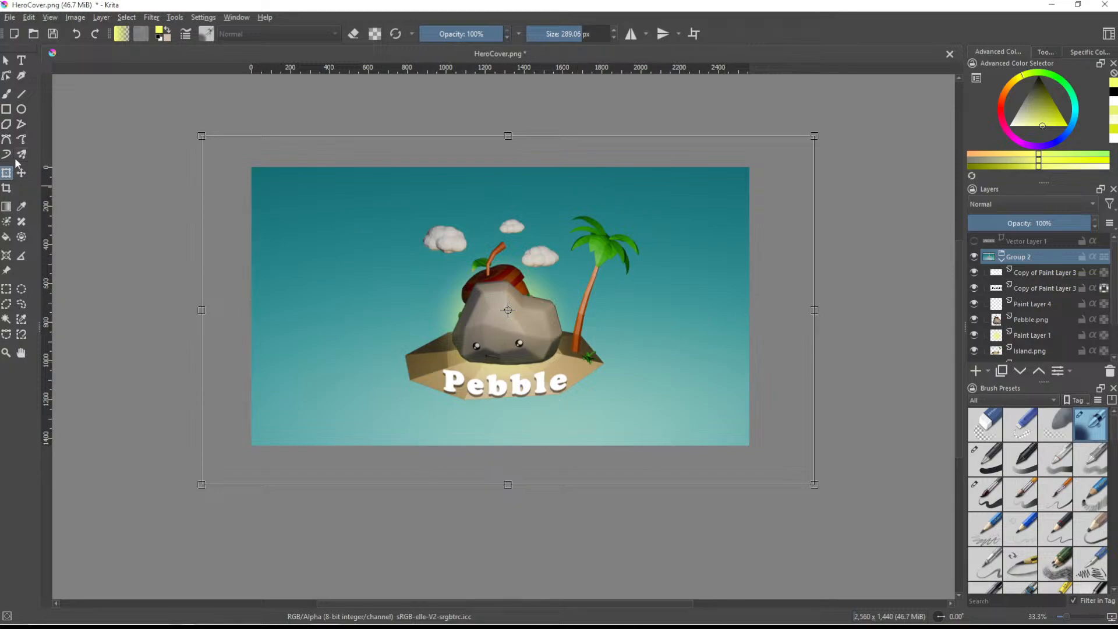
pyautogui.click(21, 172)
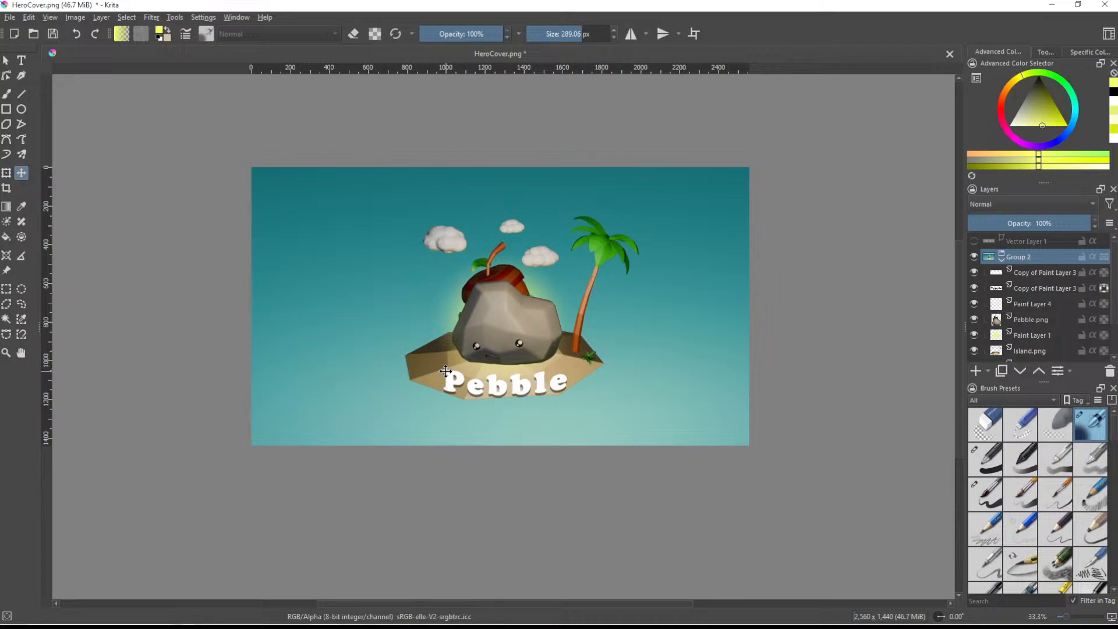
pyautogui.moveTo(446, 371); pyautogui.dragTo(445, 371)
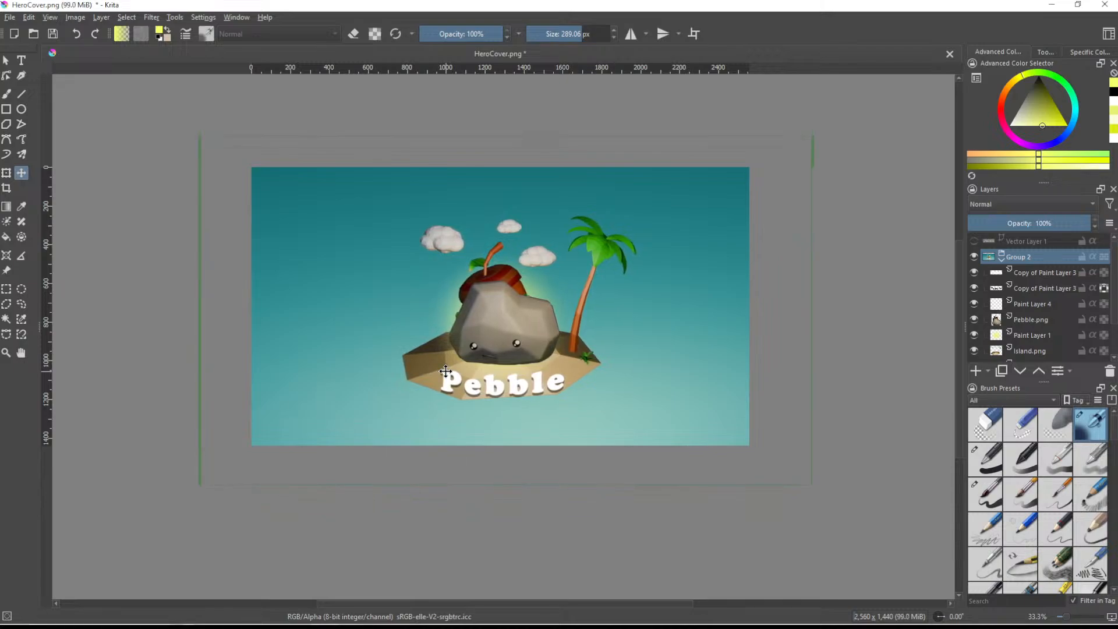
# - Save the image as TrailerCover.png in the PebbleLogos folder, accepting the PNG export options
pyautogui.hotkey('ctrl', 'shift', 's')
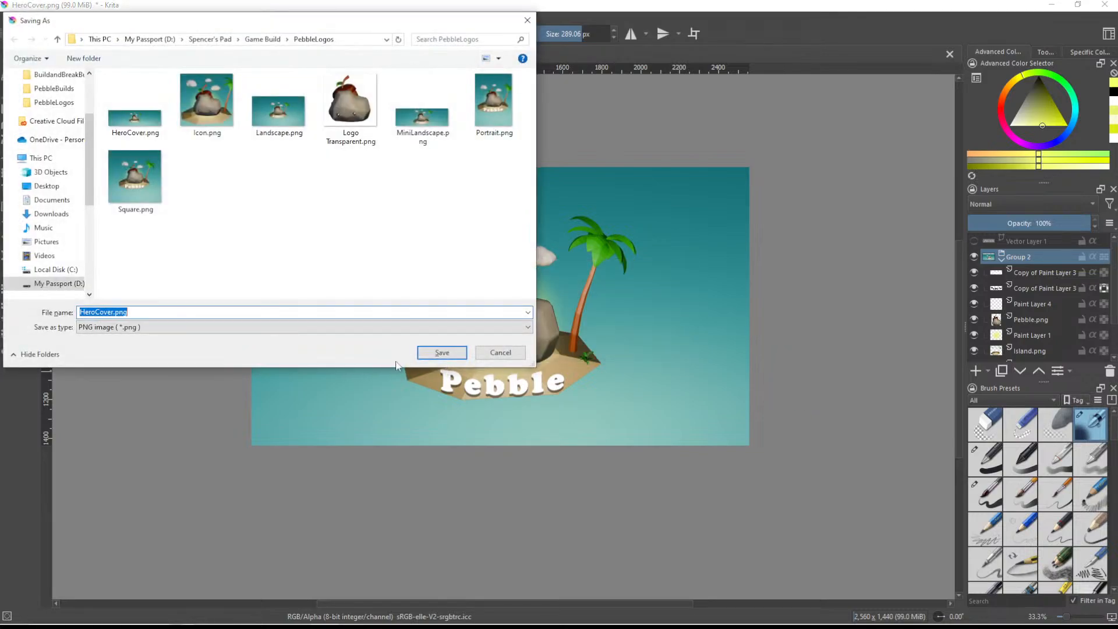
pyautogui.write('Trail')
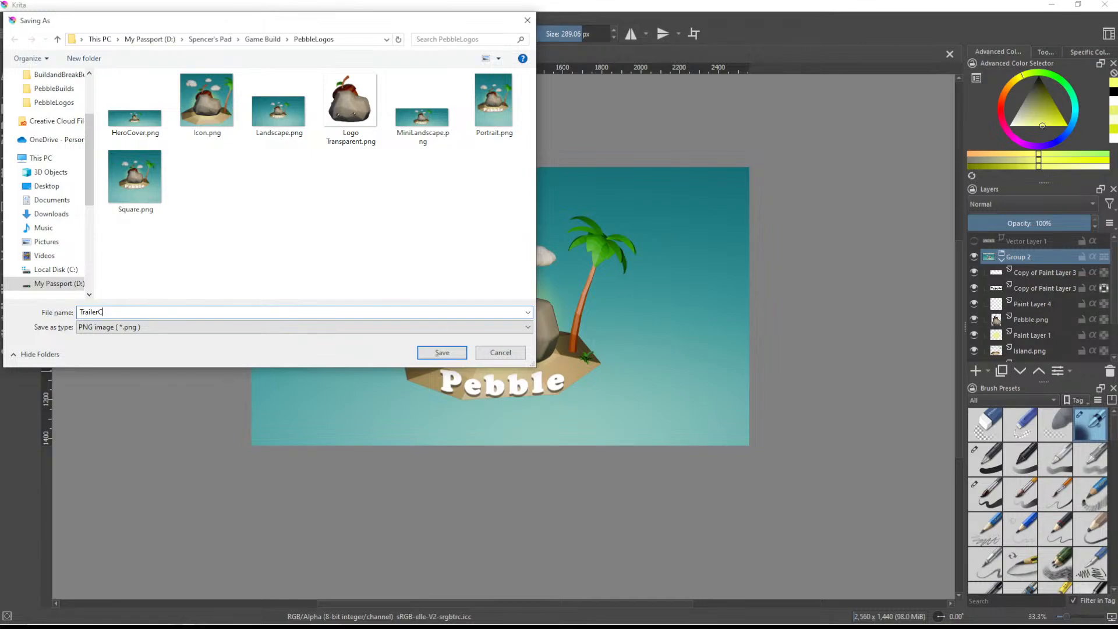
pyautogui.press('Return')
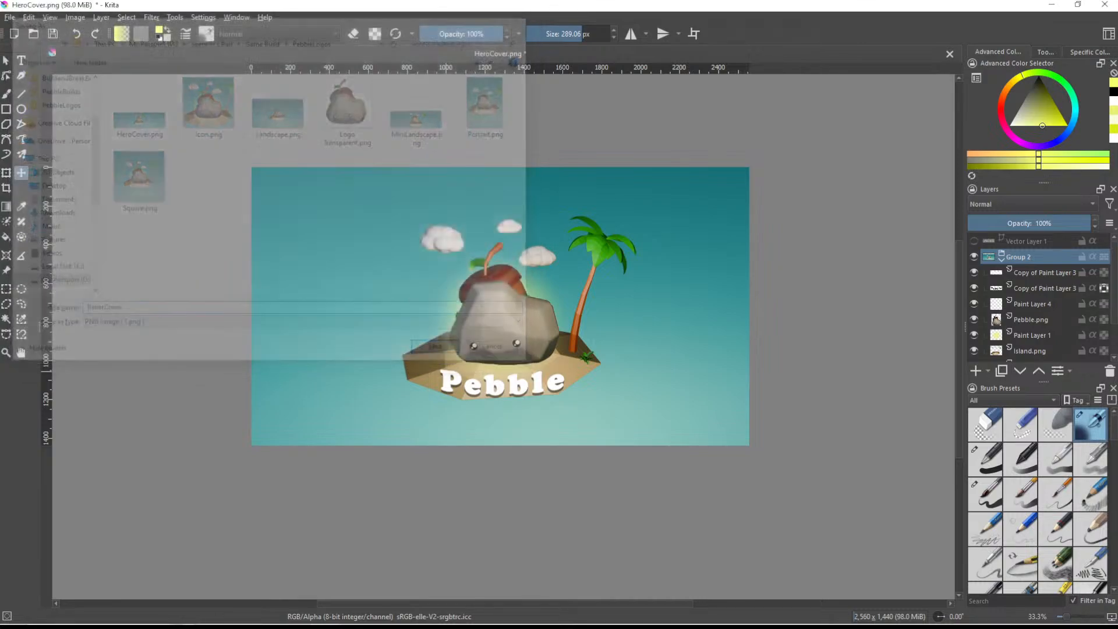
pyautogui.click(624, 433)
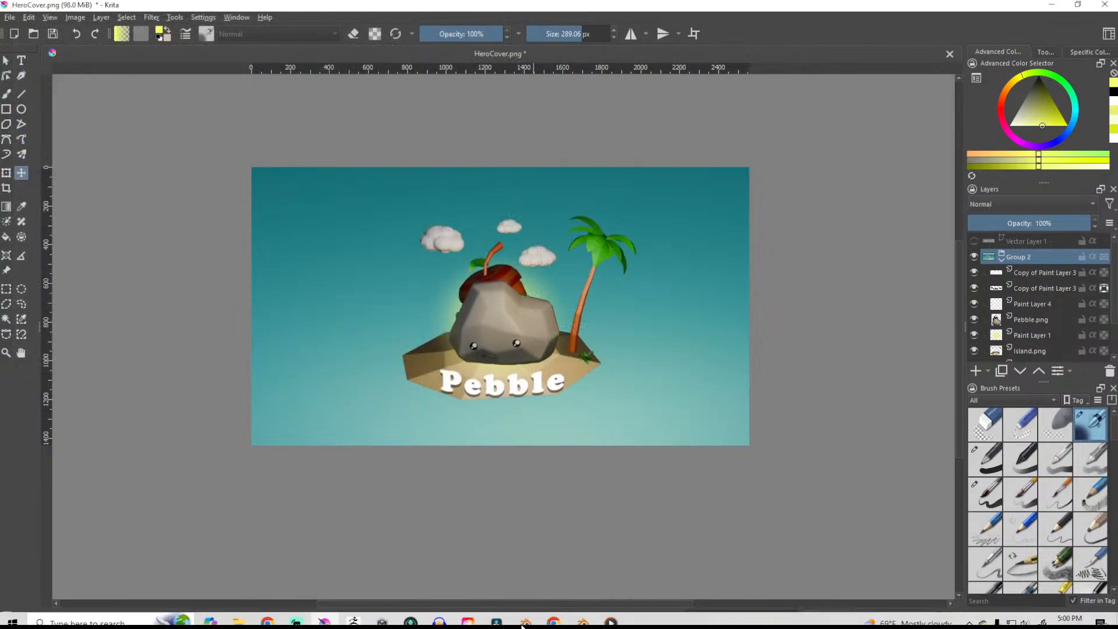
# - Switch to the Meta Horizon submission's Assets page in the browser and bring up the PebbleLogos folder over it
pyautogui.moveTo(552, 622)
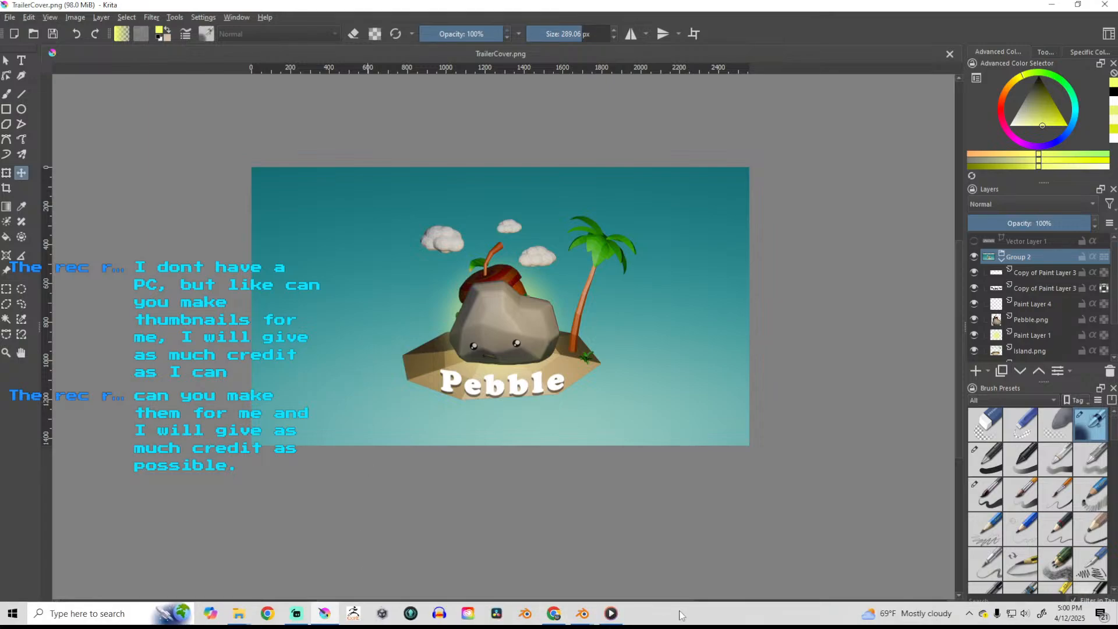
pyautogui.moveTo(587, 619)
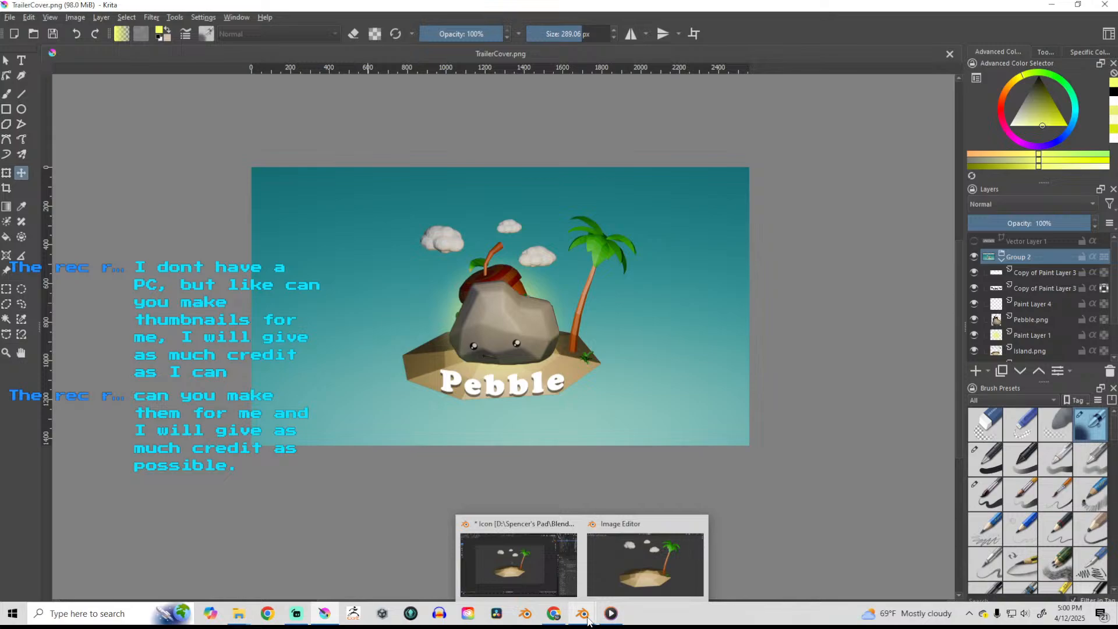
pyautogui.moveTo(297, 619)
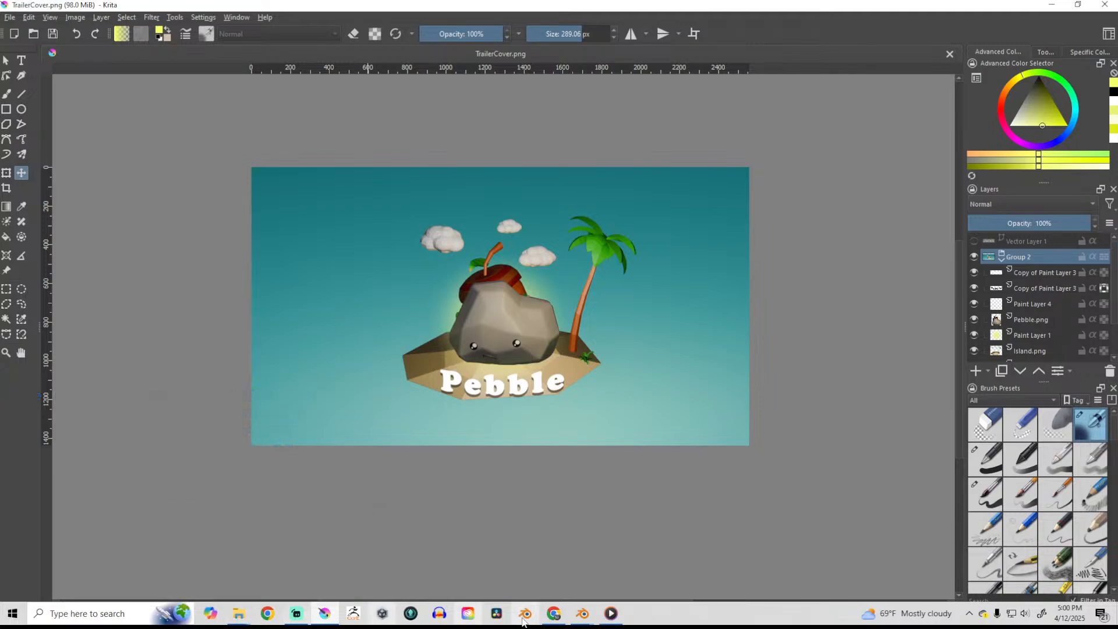
pyautogui.click(558, 620)
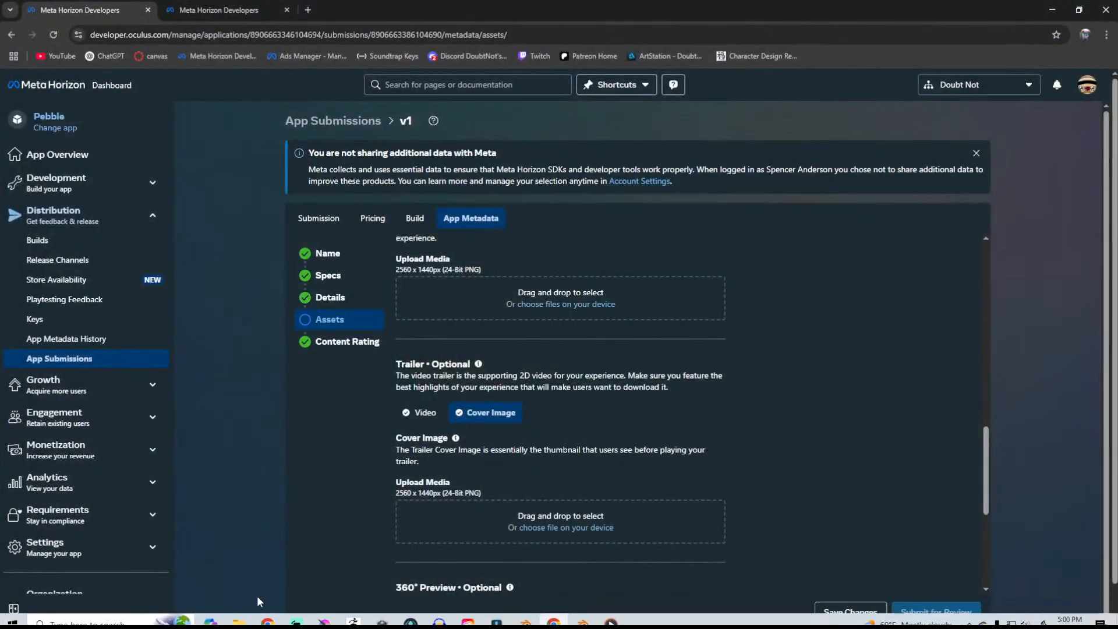
pyautogui.moveTo(243, 620)
pyautogui.click(210, 566)
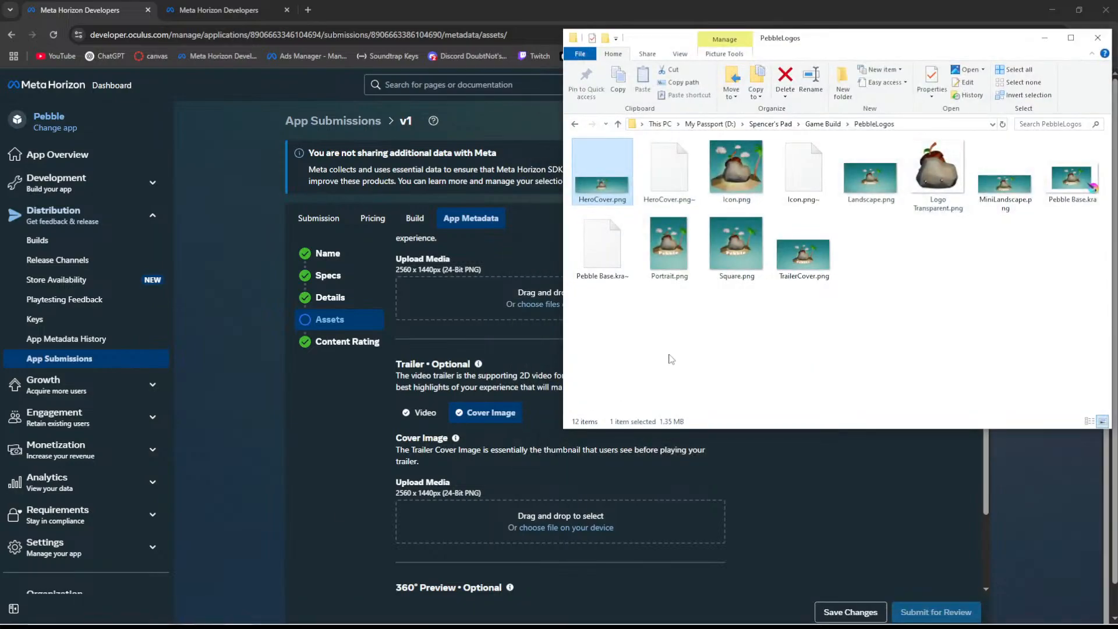
# - Add TrailerCover.png to the Screenshots upload slot and remove it again
pyautogui.moveTo(811, 256); pyautogui.dragTo(499, 300)
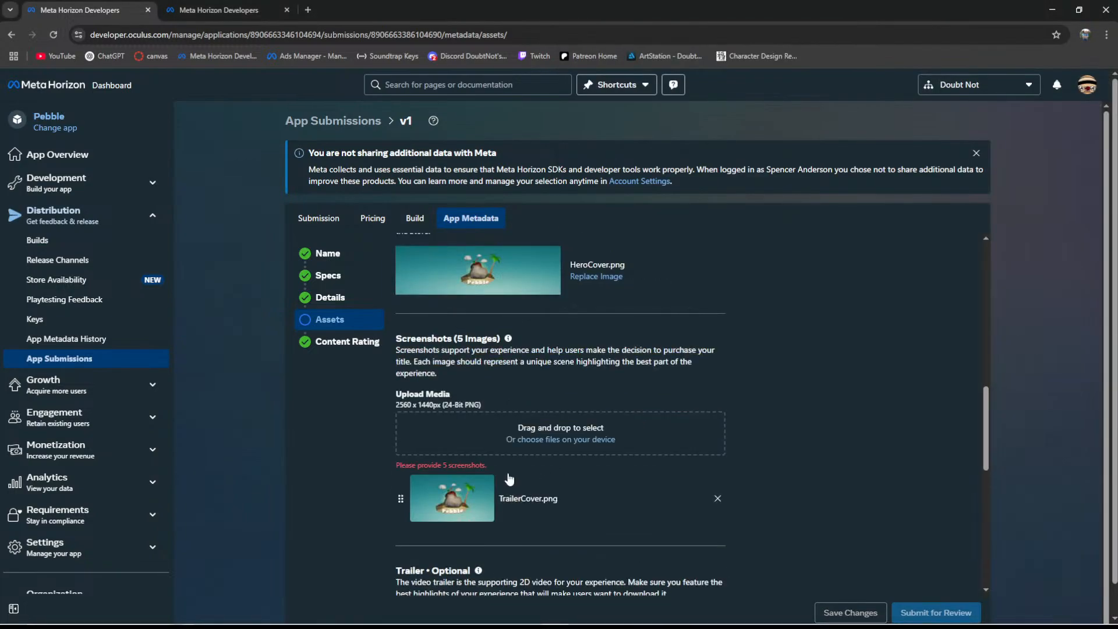
pyautogui.click(717, 499)
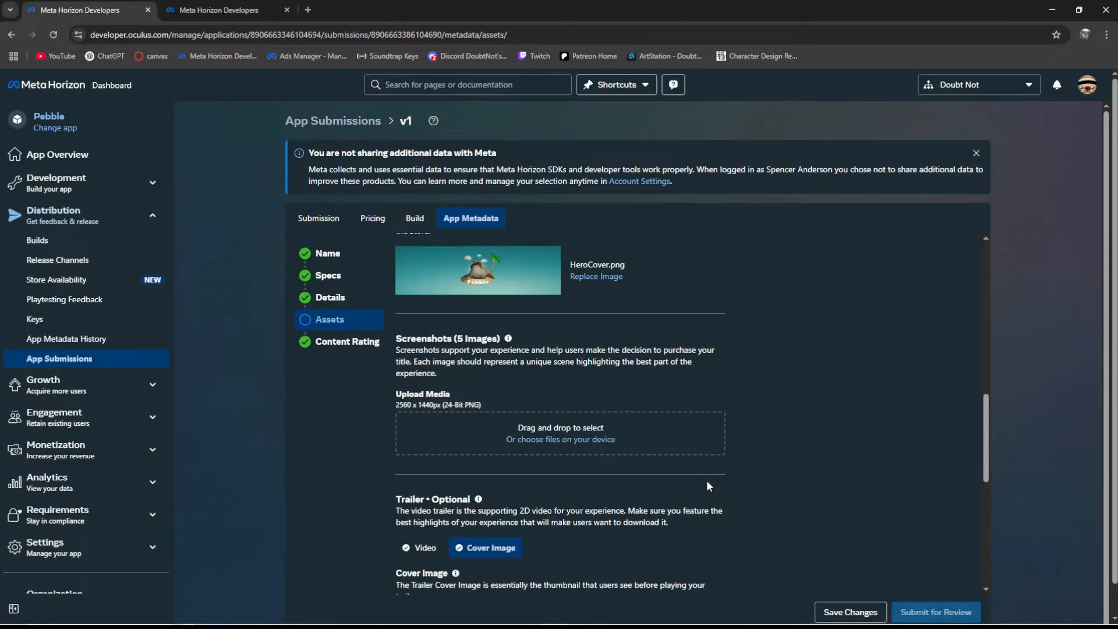
# - Try to add TrailerCover.png from the PebbleLogos folder to the trailer's Cover Image upload slot
pyautogui.scroll(-2, 704, 480)
pyautogui.scroll(-2, 702, 480)
pyautogui.moveTo(324, 605)
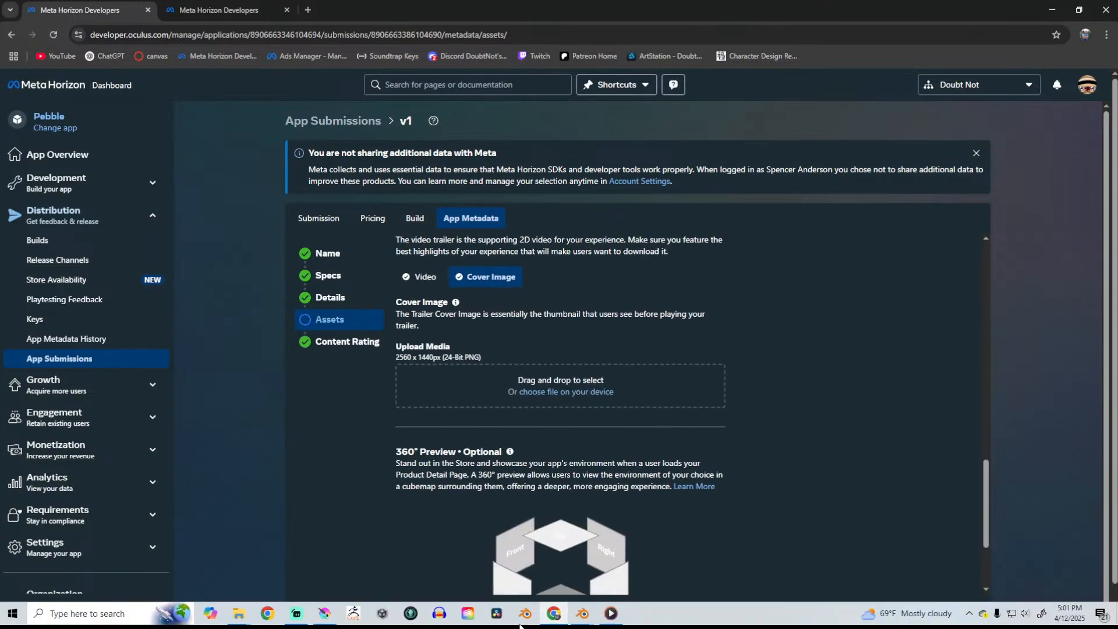
pyautogui.click(239, 613)
pyautogui.click(201, 561)
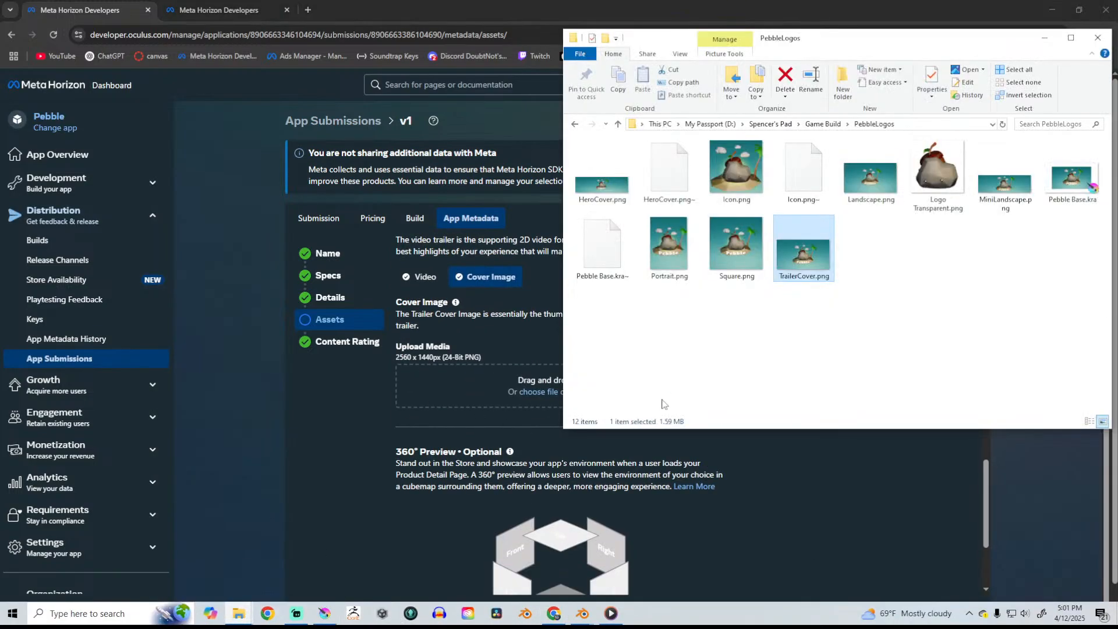
pyautogui.moveTo(795, 256); pyautogui.dragTo(455, 407)
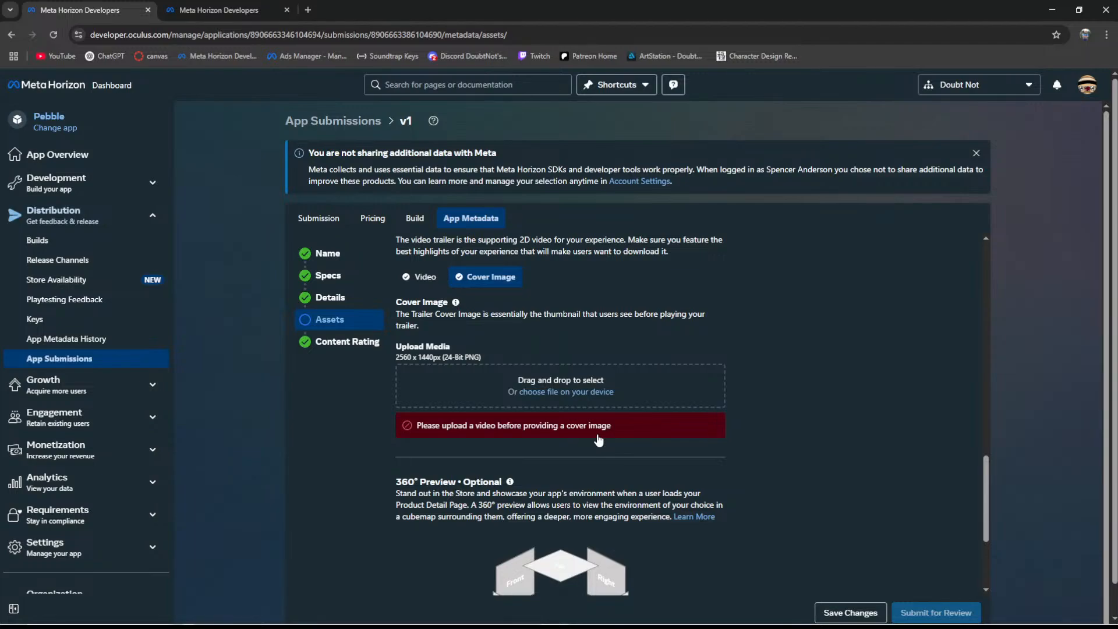
# - Review the Assets page from Logo and Icon through 360° Preview to check which upload slots are filled
pyautogui.scroll(10, 582, 419)
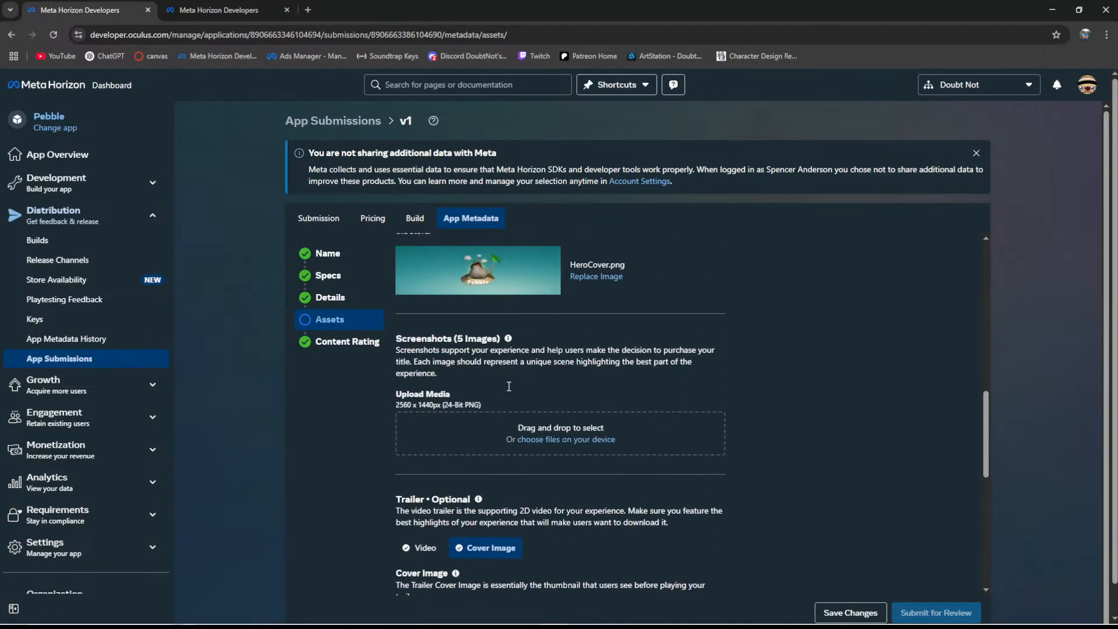
pyautogui.scroll(10, 636, 422)
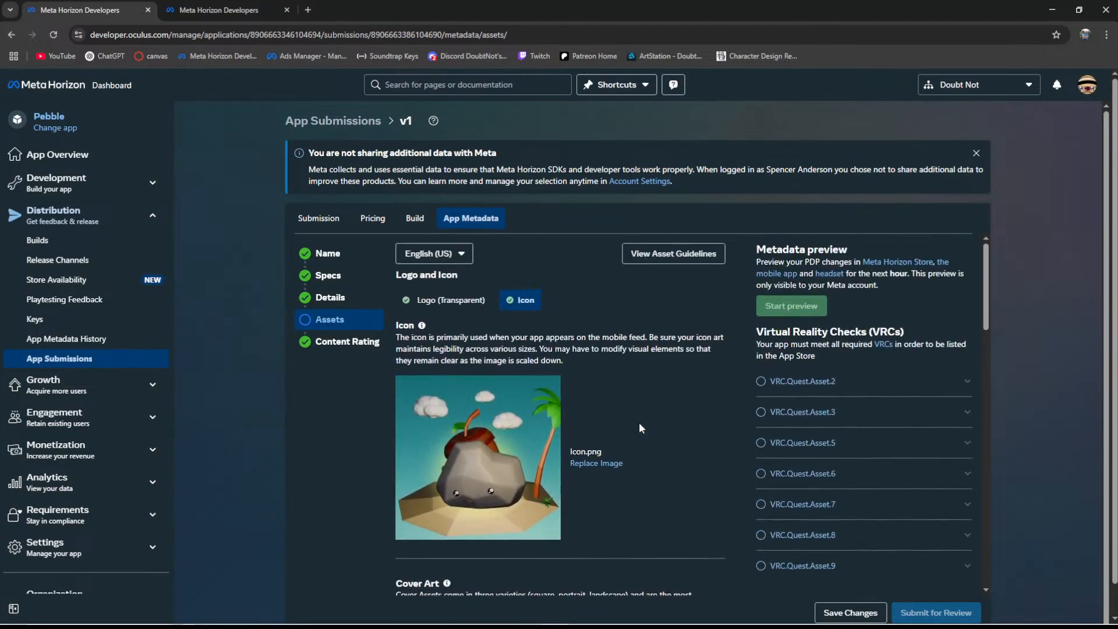
pyautogui.scroll(-15, 639, 425)
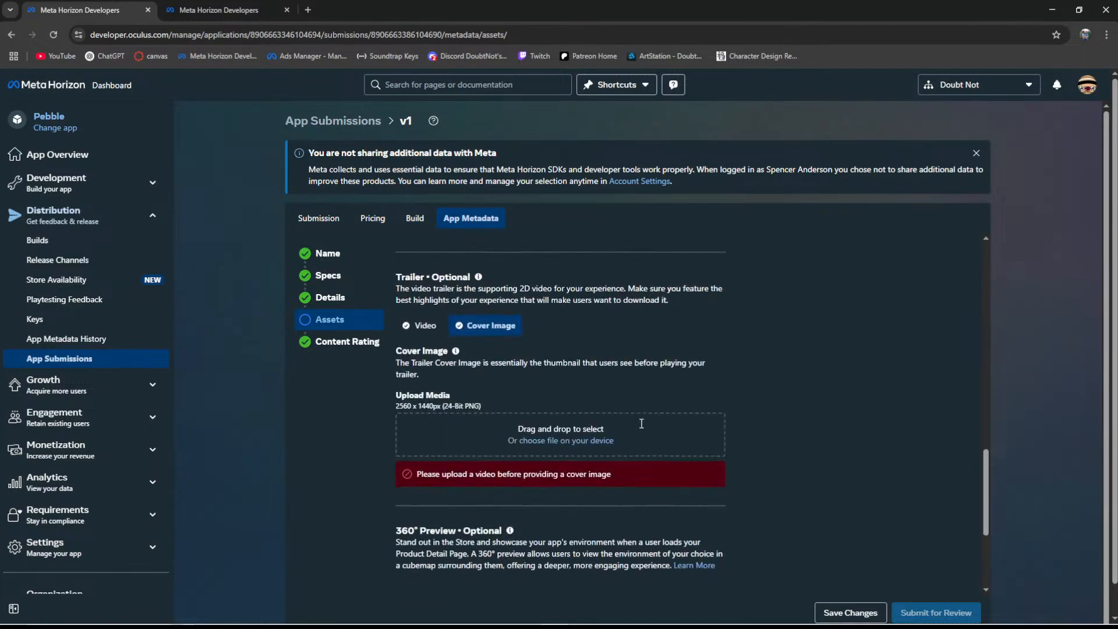
pyautogui.scroll(2, 640, 425)
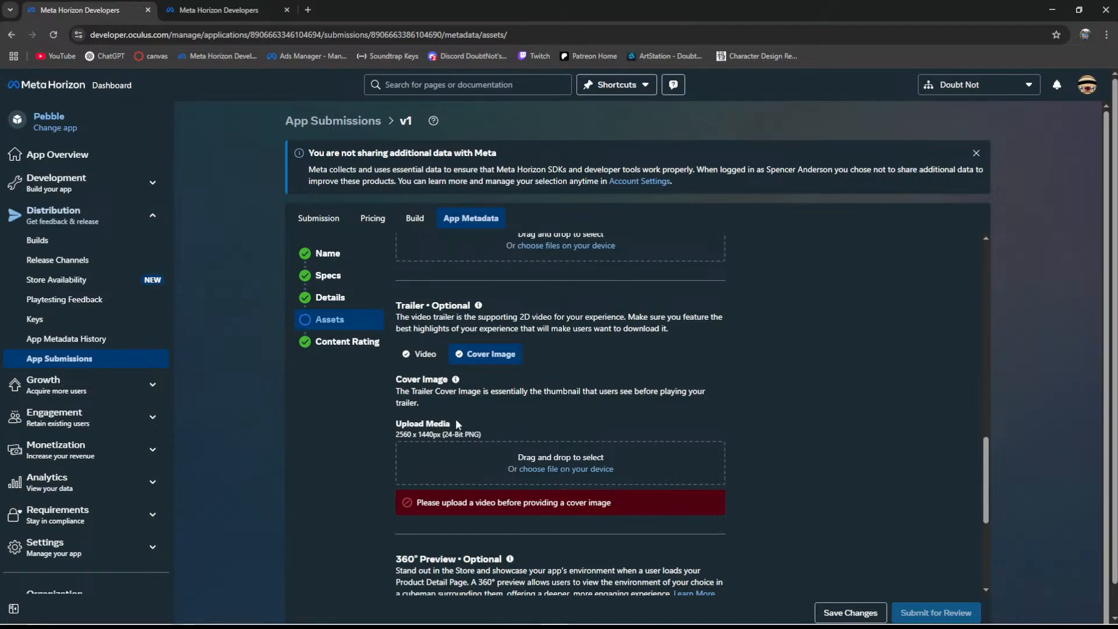
pyautogui.scroll(4, 495, 431)
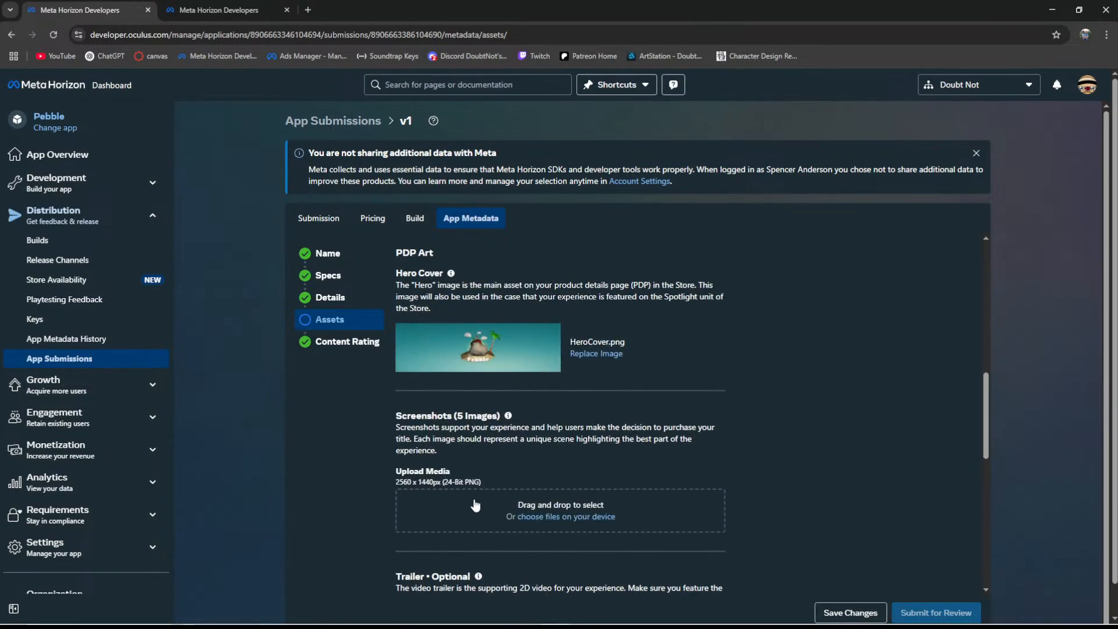
pyautogui.scroll(6, 600, 452)
pyautogui.scroll(3, 601, 458)
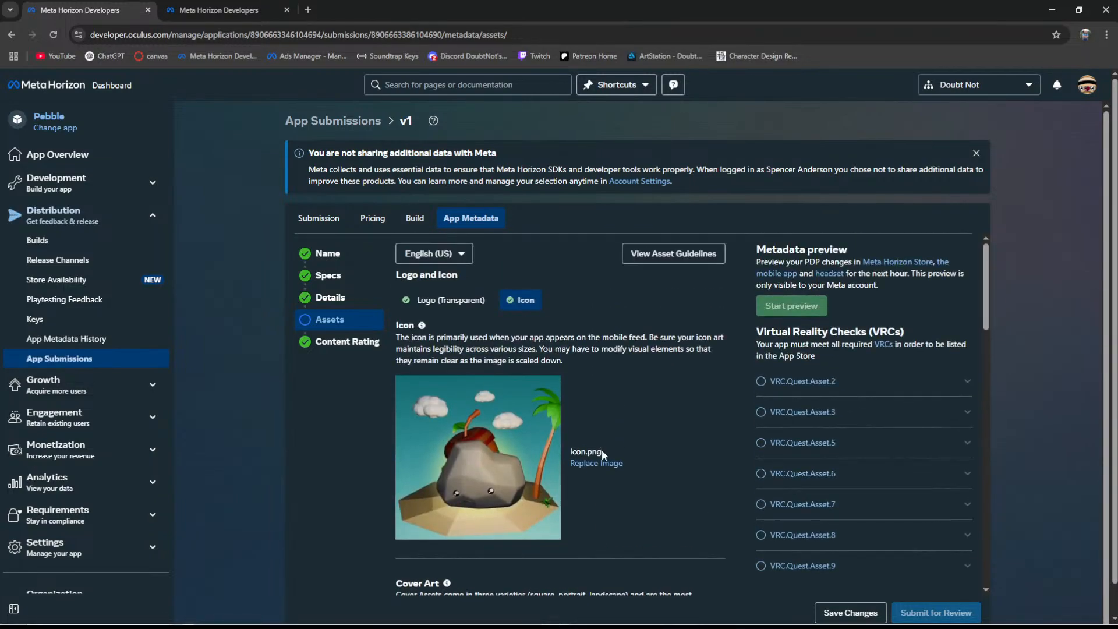
pyautogui.scroll(-10, 526, 351)
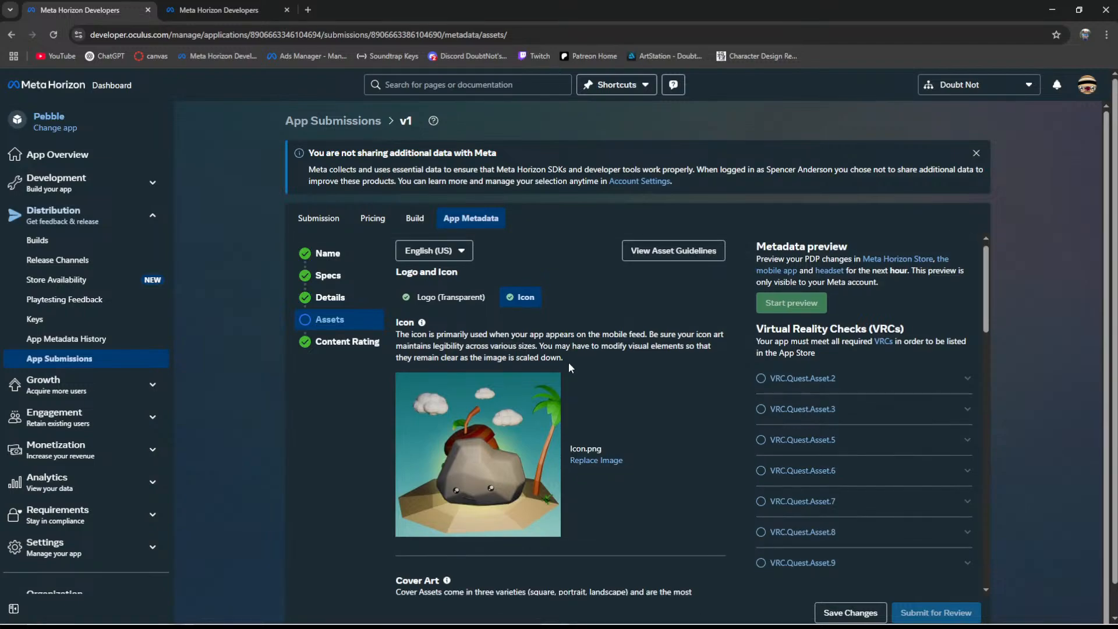
pyautogui.scroll(-5, 596, 373)
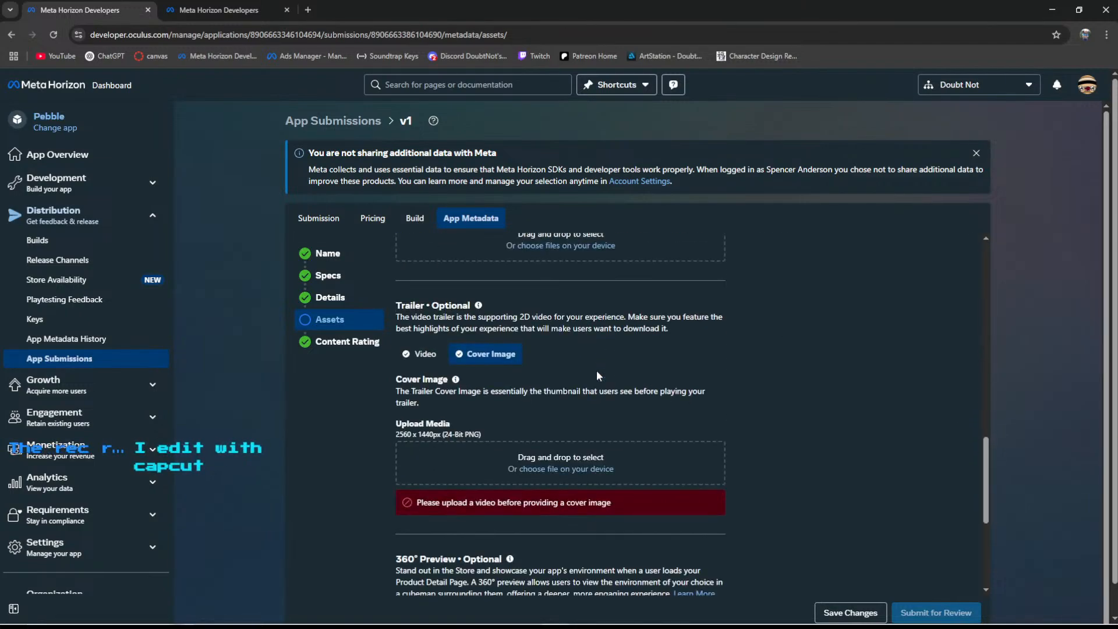
pyautogui.scroll(-4, 652, 382)
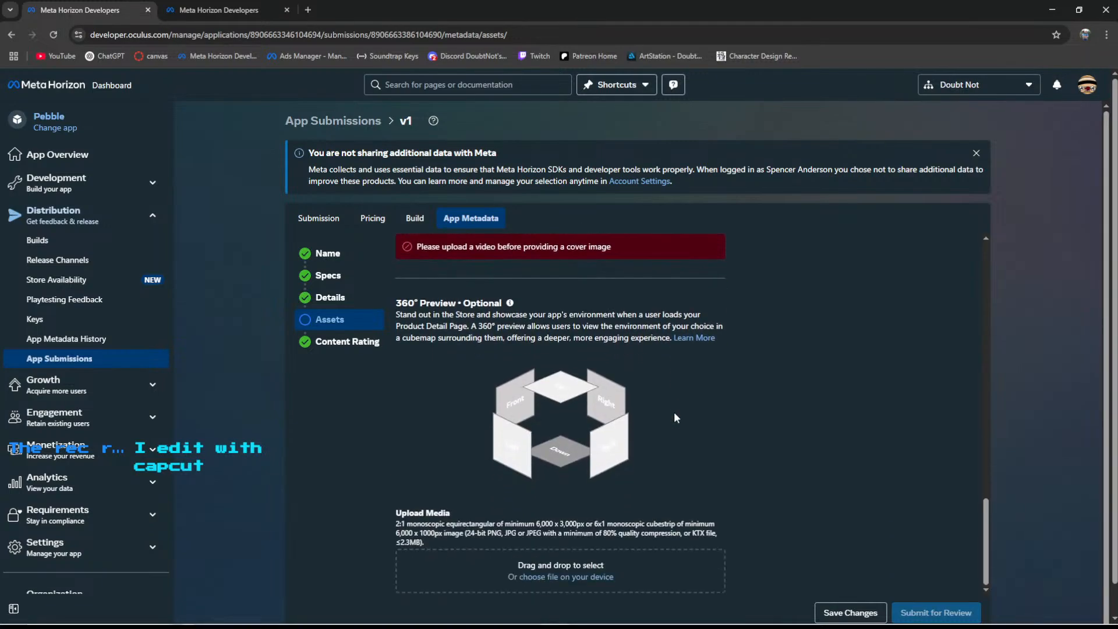
pyautogui.scroll(-1, 576, 435)
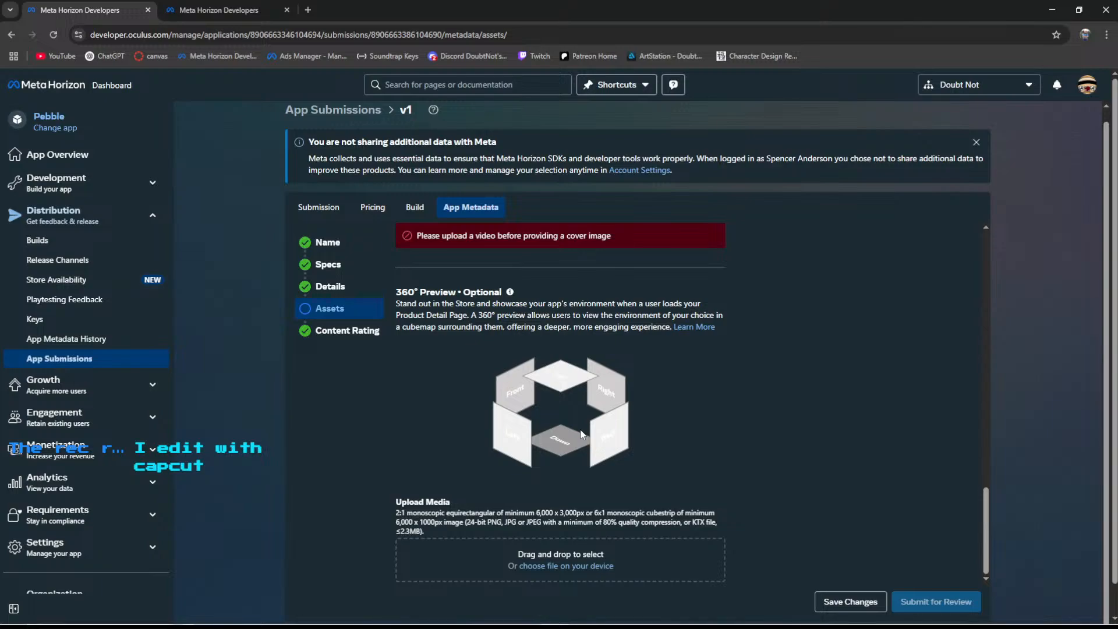
pyautogui.scroll(-1, 589, 462)
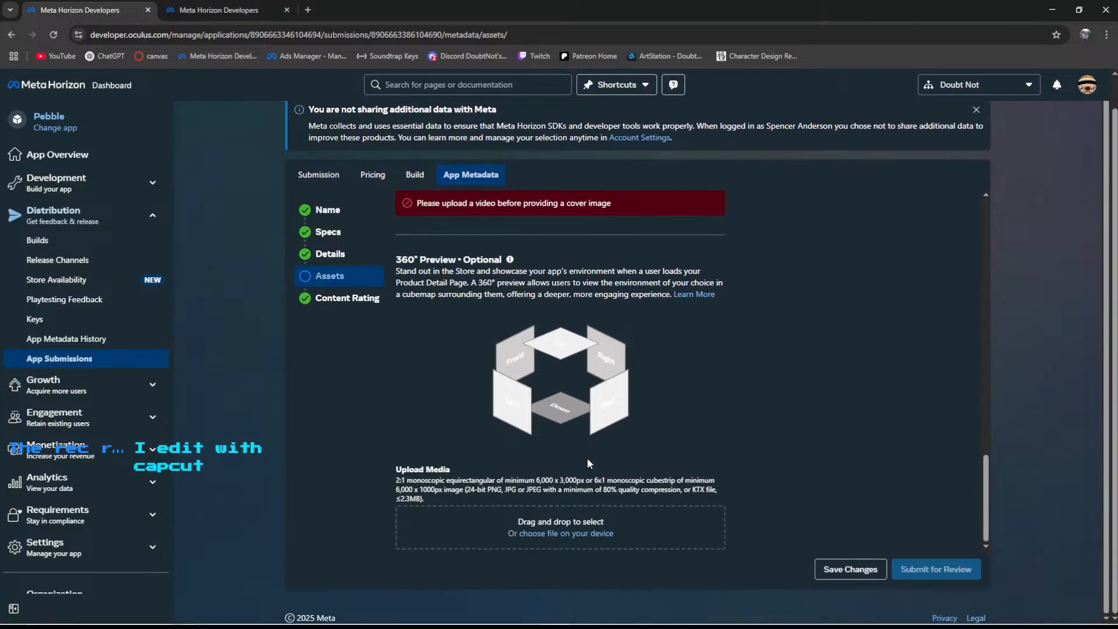
pyautogui.scroll(5, 575, 355)
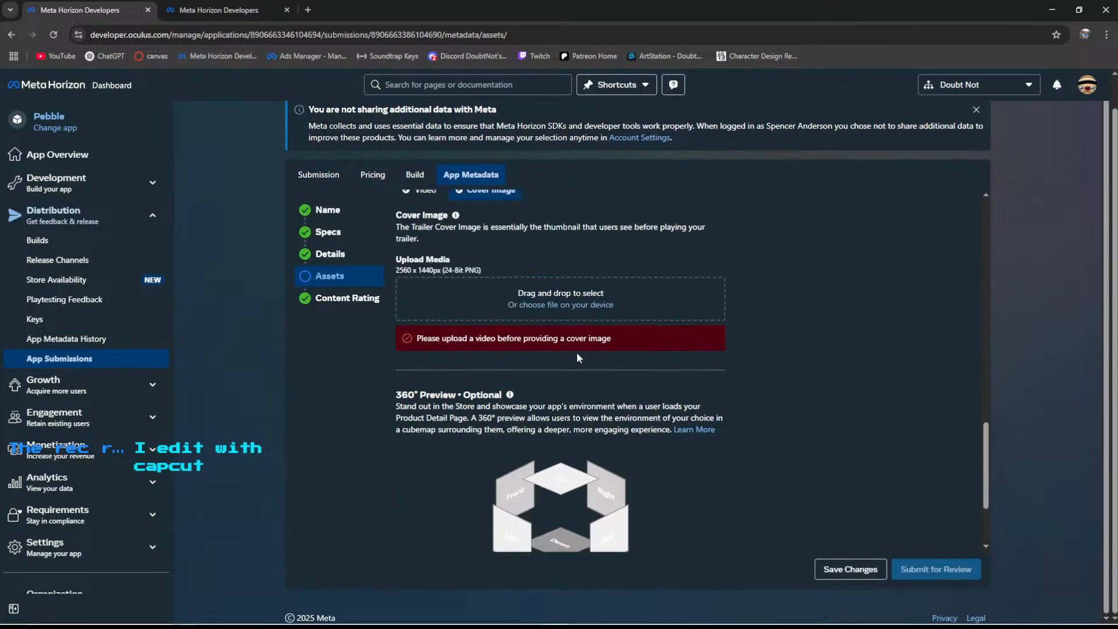
pyautogui.scroll(2, 653, 383)
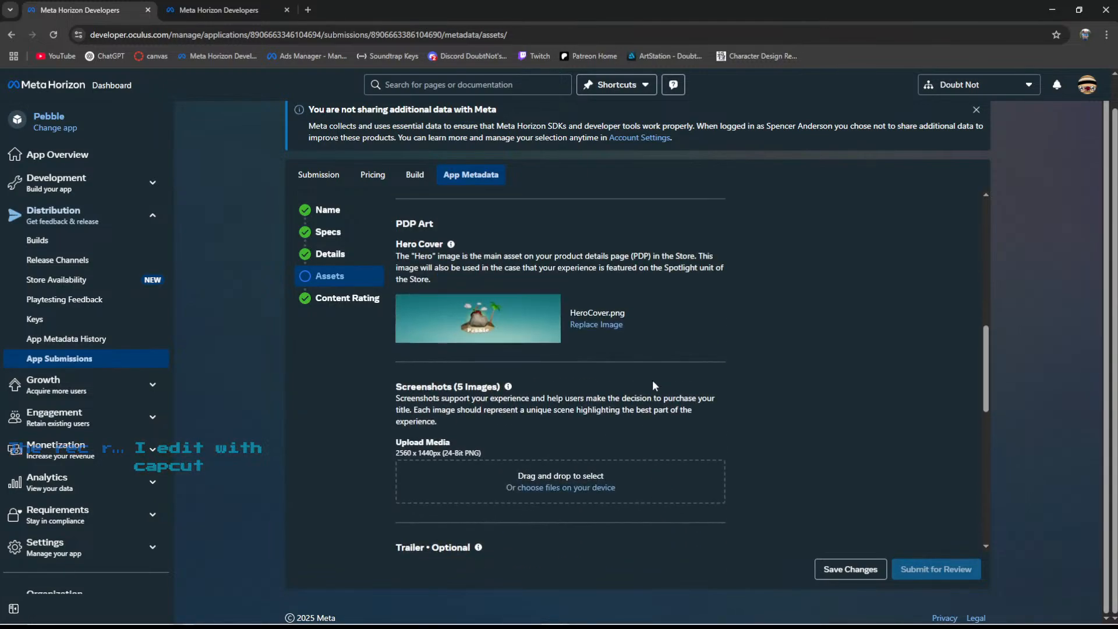
pyautogui.scroll(10, 681, 375)
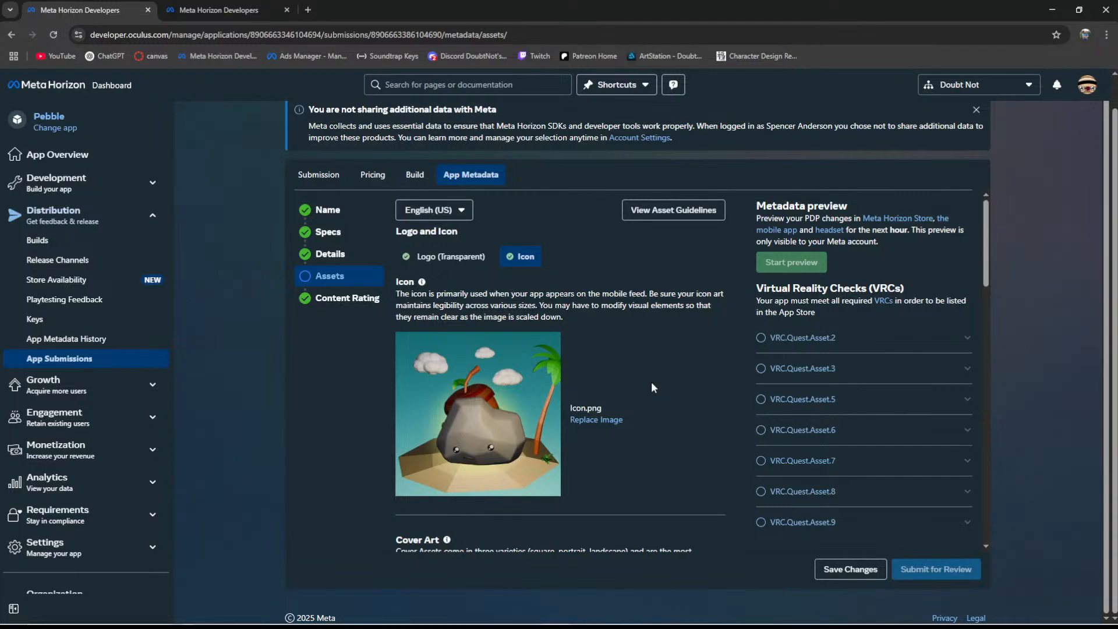
pyautogui.scroll(1, 658, 386)
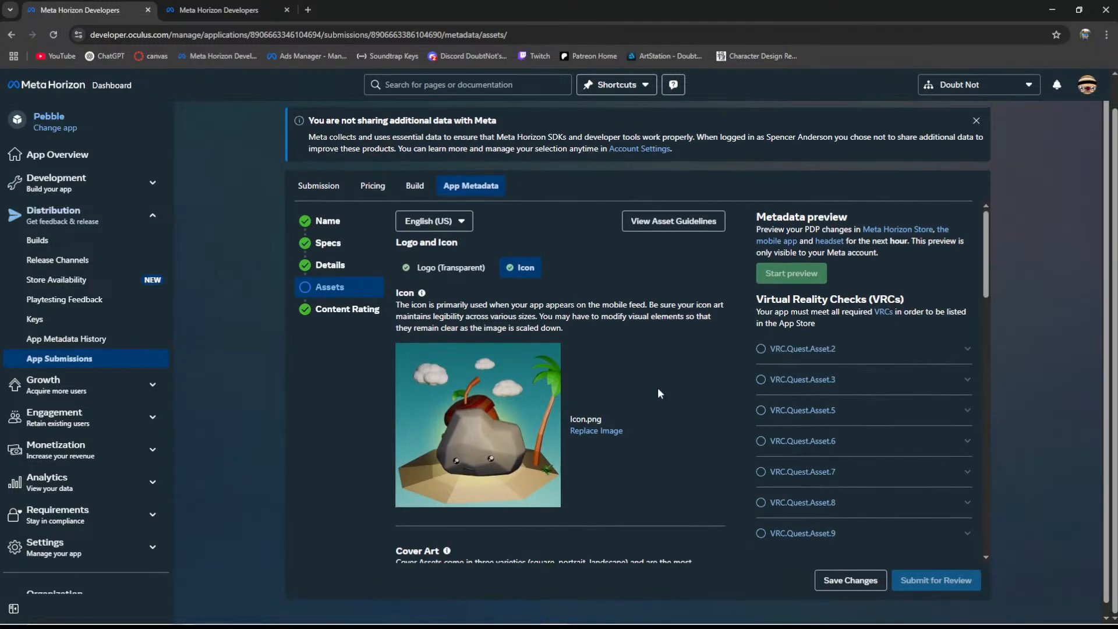
# - Check the uploaded transparent logo, icon, Landscape, Square, Portrait and Mini Landscape cover art, and the hero cover
pyautogui.click(449, 274)
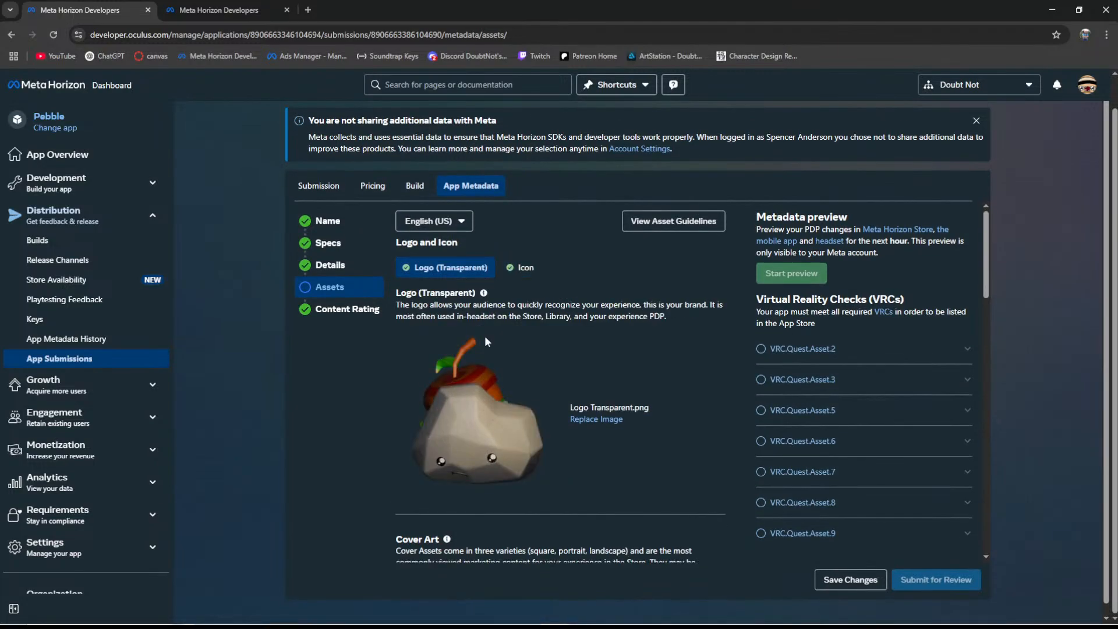
pyautogui.click(518, 267)
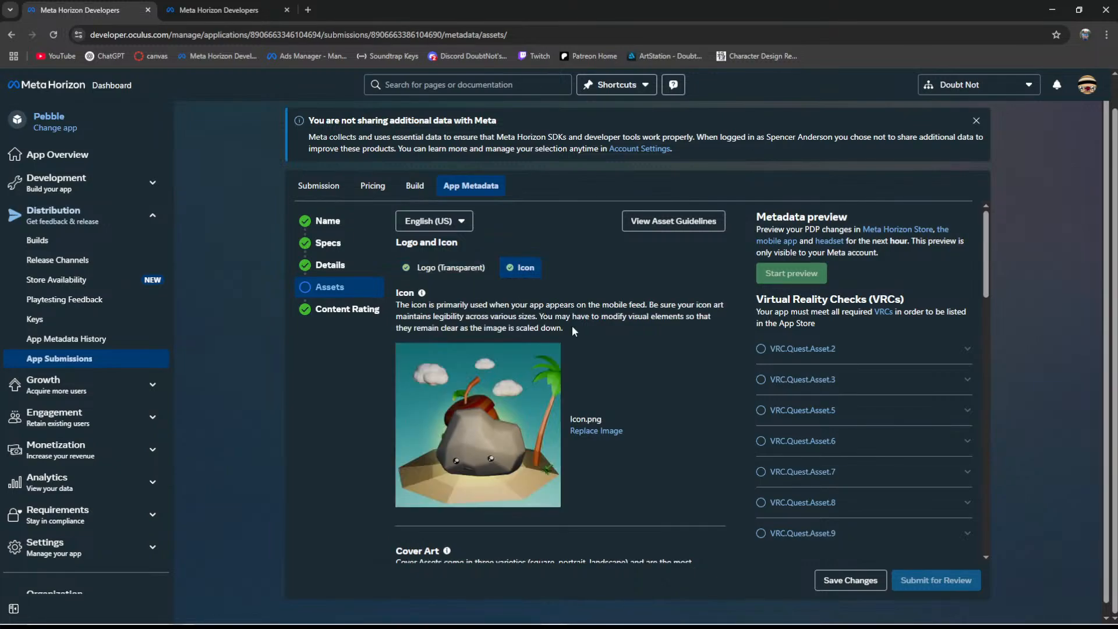
pyautogui.scroll(-3, 483, 336)
pyautogui.scroll(-2, 483, 336)
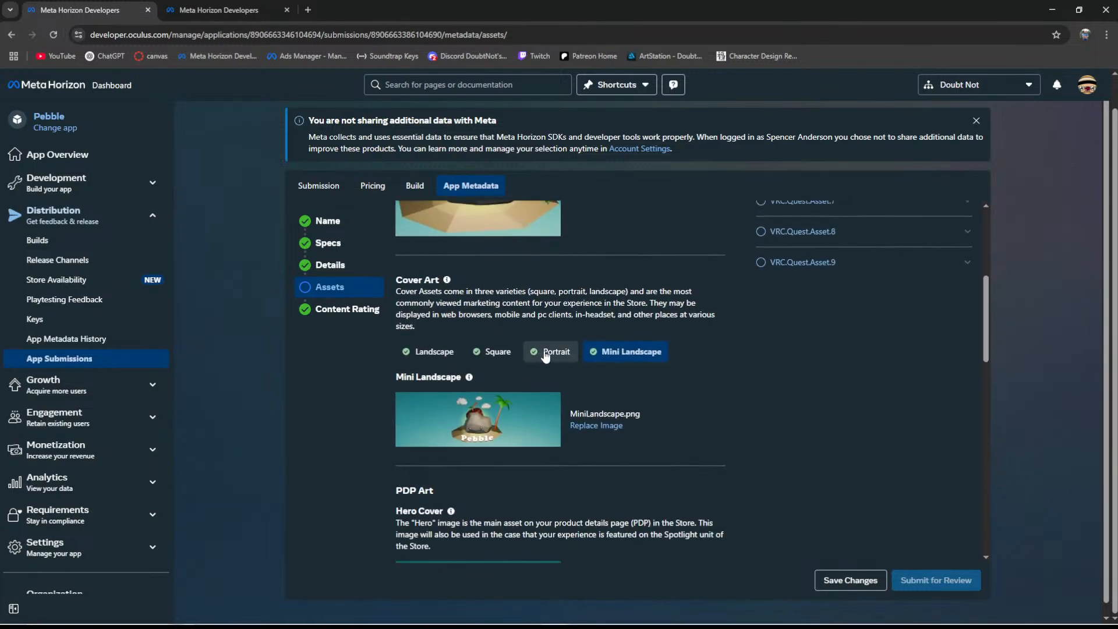
pyautogui.click(434, 351)
pyautogui.click(494, 352)
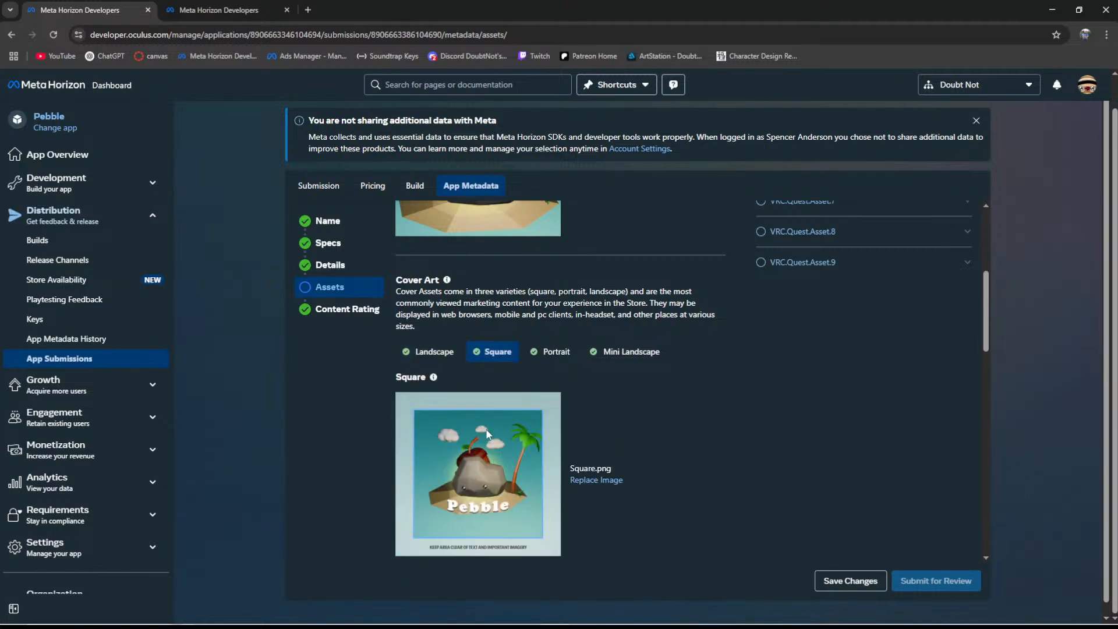
pyautogui.click(552, 352)
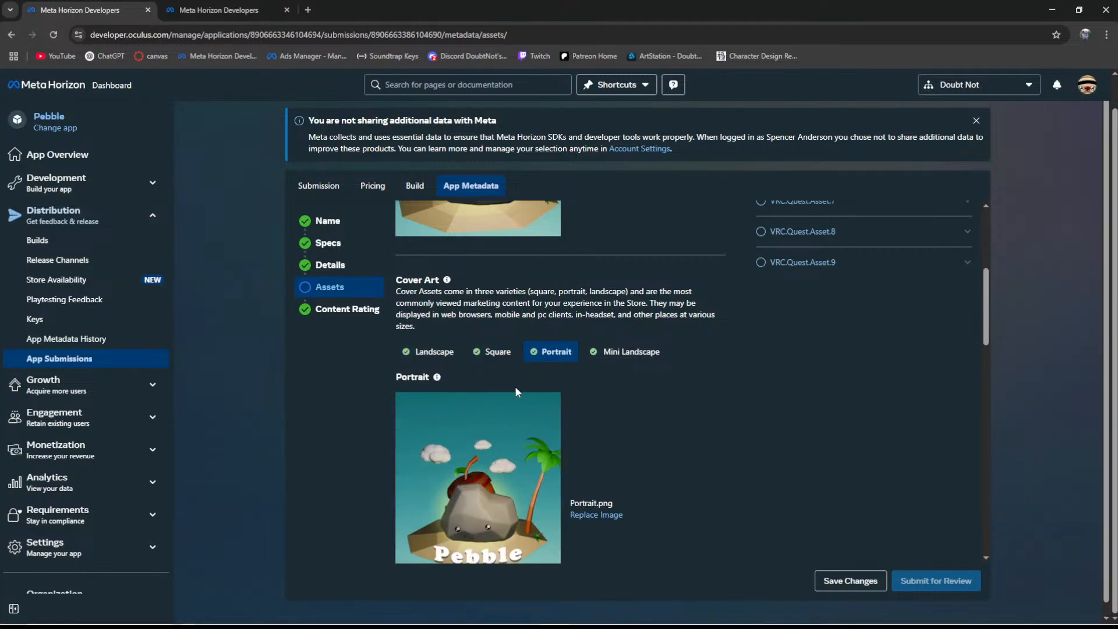
pyautogui.scroll(-5, 512, 396)
pyautogui.scroll(2, 505, 456)
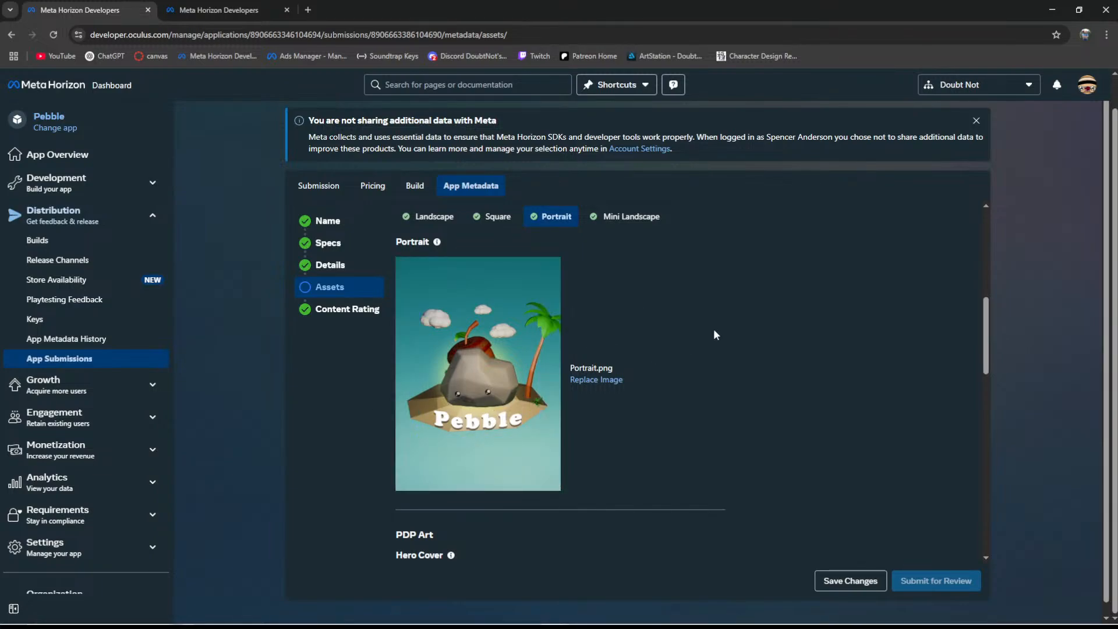
pyautogui.click(629, 216)
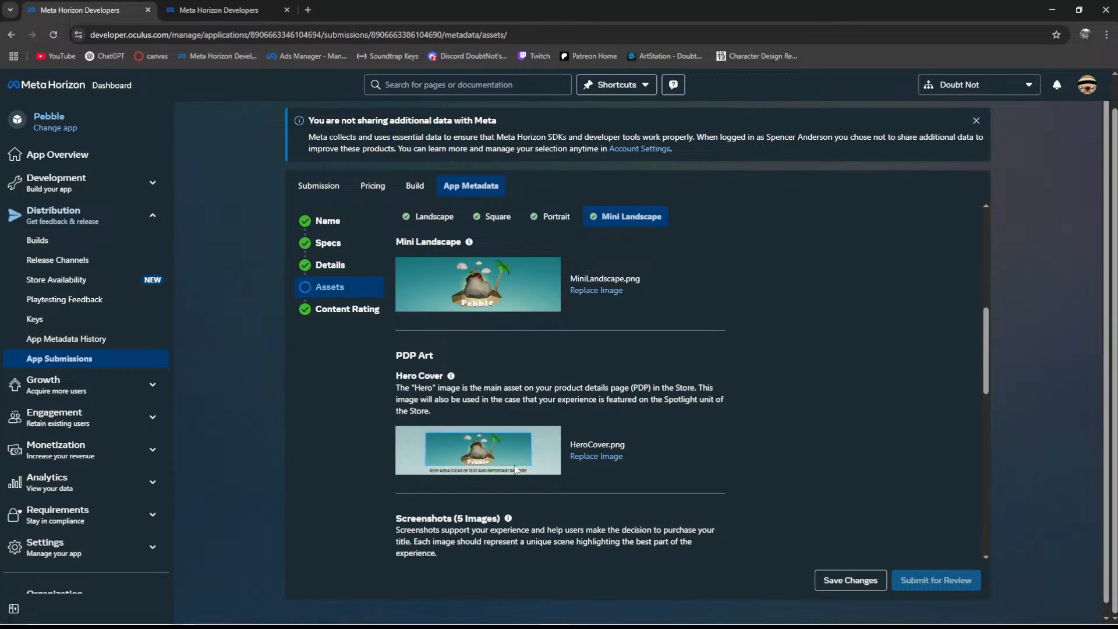
pyautogui.scroll(-2, 516, 469)
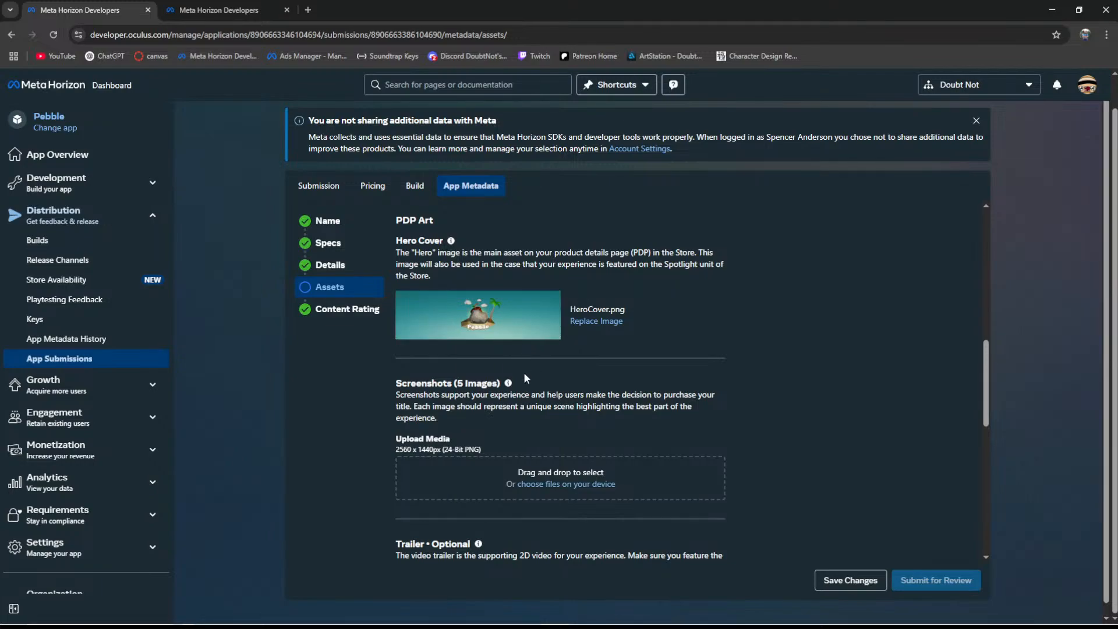
# - Save the asset changes to the submission's app metadata
pyautogui.scroll(-6, 523, 372)
pyautogui.scroll(-2, 532, 373)
pyautogui.scroll(15, 532, 372)
pyautogui.click(849, 570)
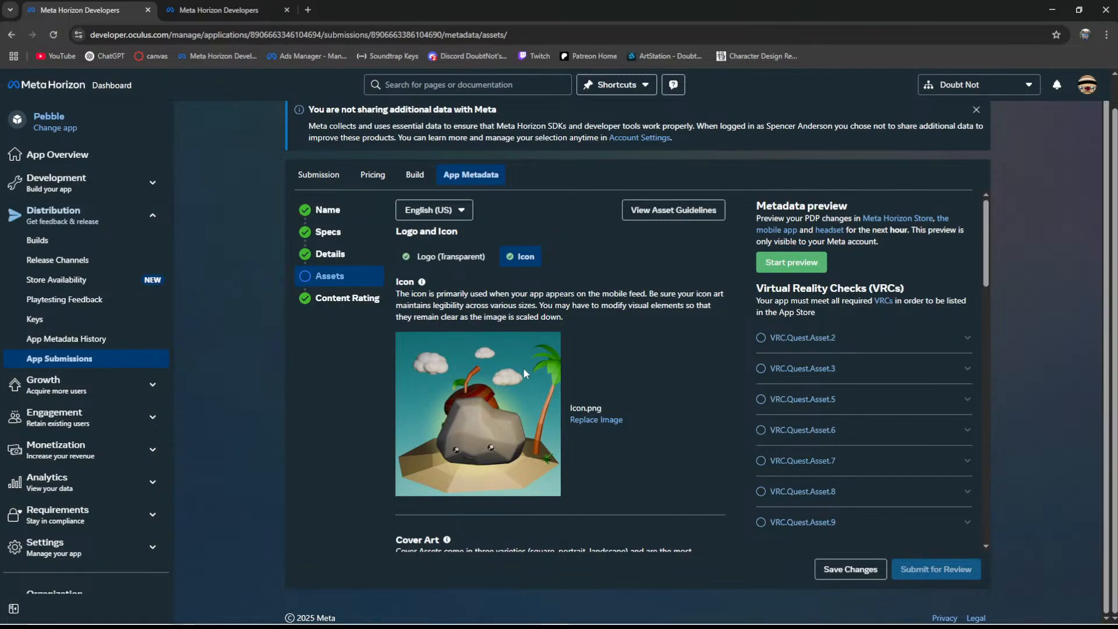
# - Switch back to Krita, clearing the browser and PebbleLogos folder windows away, and inspect the trailer cover artwork up close
pyautogui.click(1051, 10)
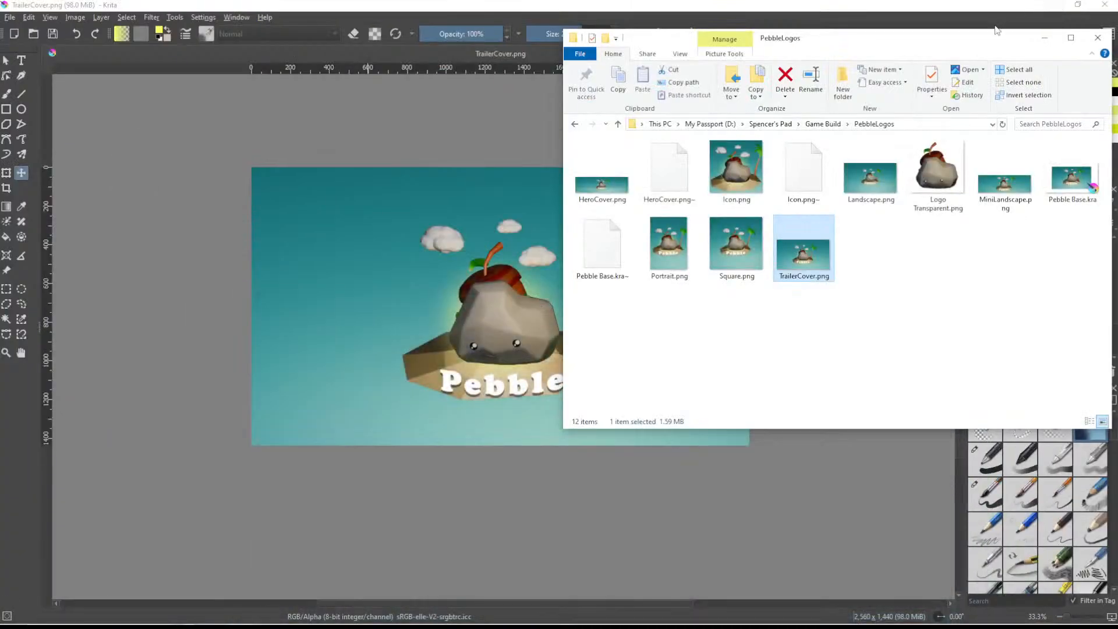
pyautogui.click(1042, 37)
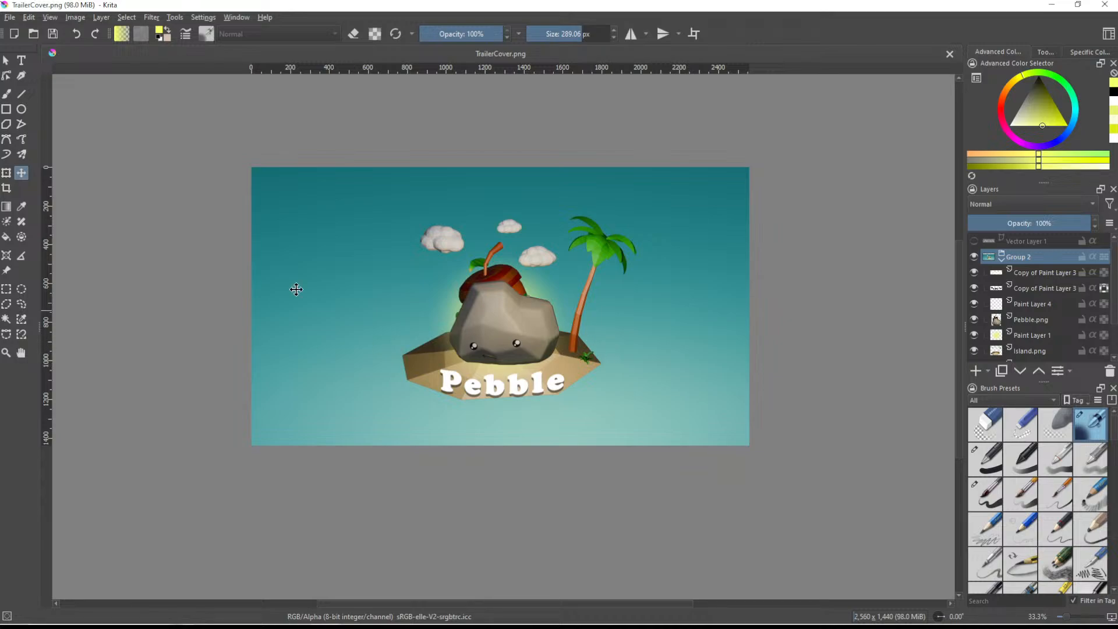
pyautogui.keyDown('ctrl'); pyautogui.scroll(1, 581, 357); pyautogui.keyUp('ctrl')
pyautogui.keyDown('ctrl'); pyautogui.scroll(-1, 581, 357); pyautogui.keyUp('ctrl')
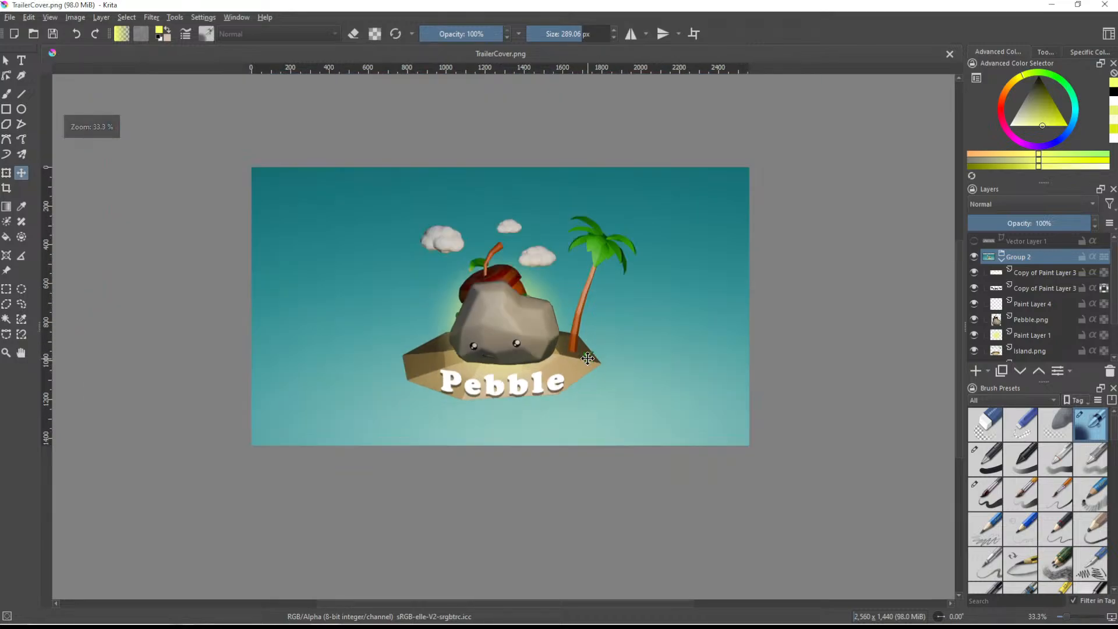
pyautogui.keyDown('ctrl'); pyautogui.scroll(1, 603, 337); pyautogui.keyUp('ctrl')
pyautogui.moveTo(594, 279); pyautogui.dragTo(658, 328, button='middle')
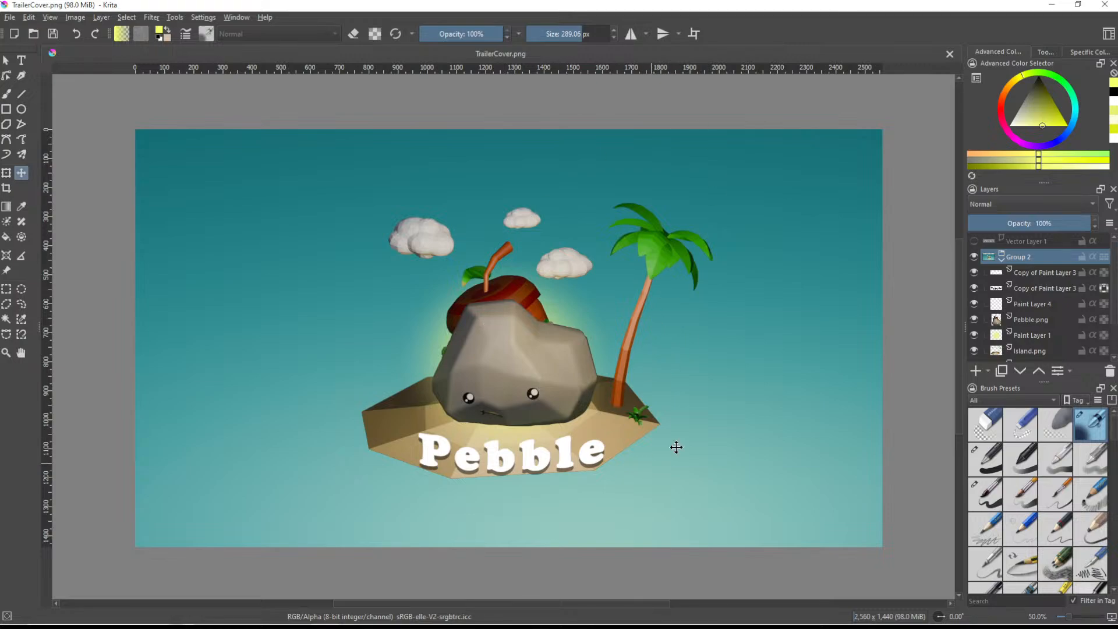
pyautogui.scroll(-1, 701, 390)
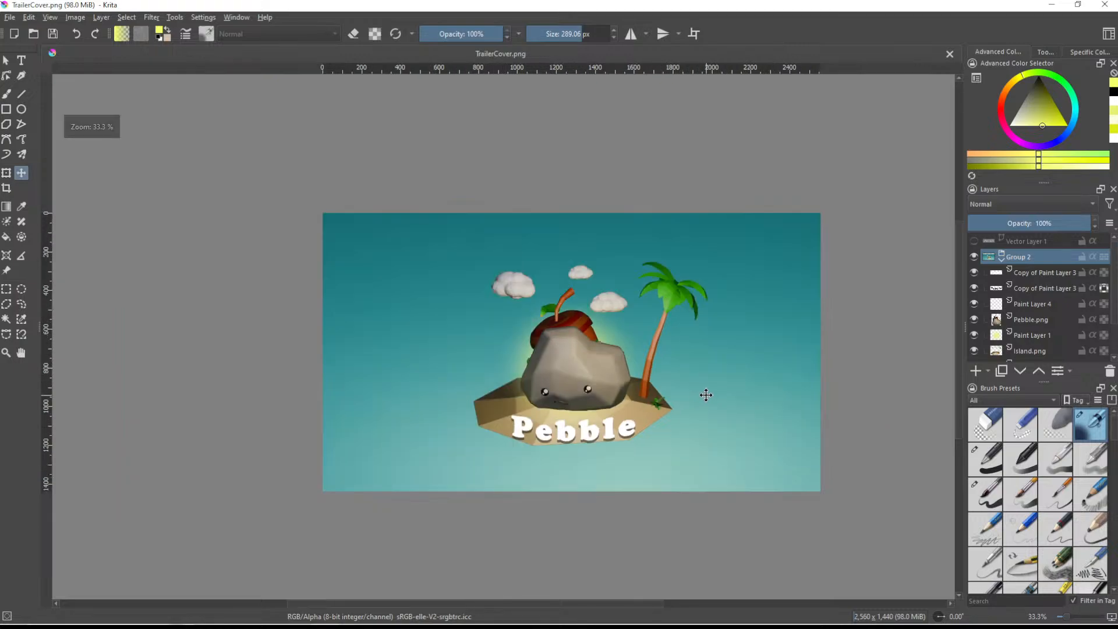
pyautogui.scroll(1, 705, 395)
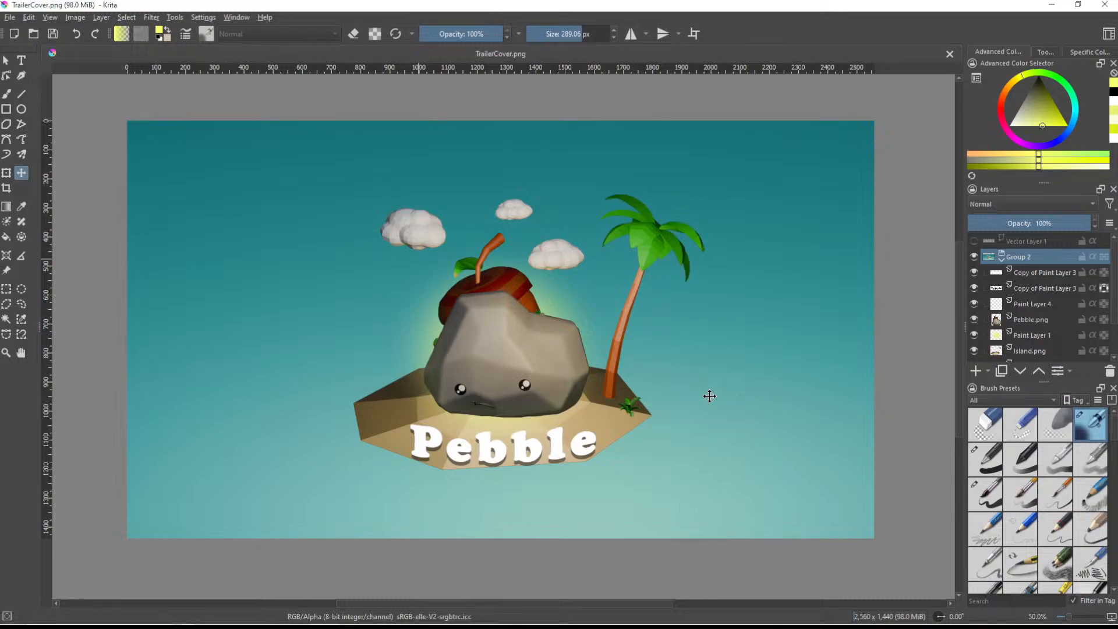